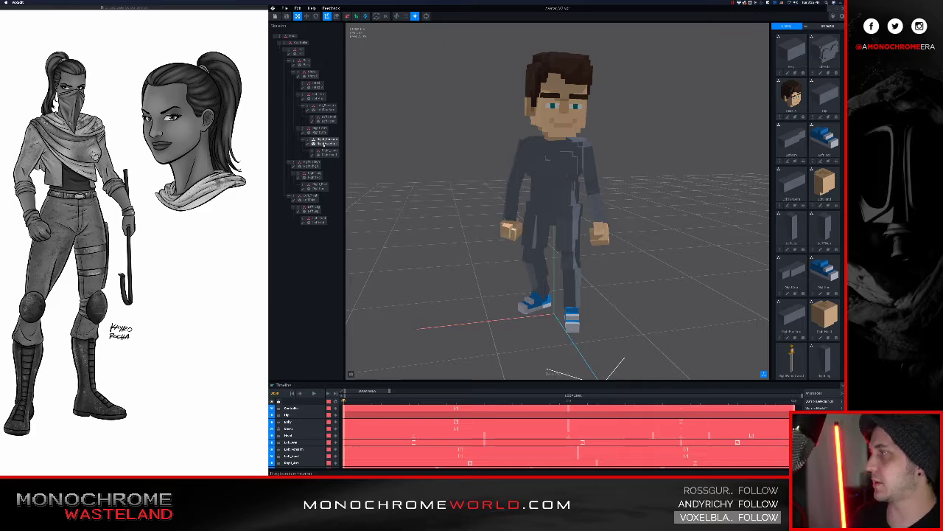
Open the character's head model for voxel editing.
{"action": "left_click", "coordinate": [613, 122]}
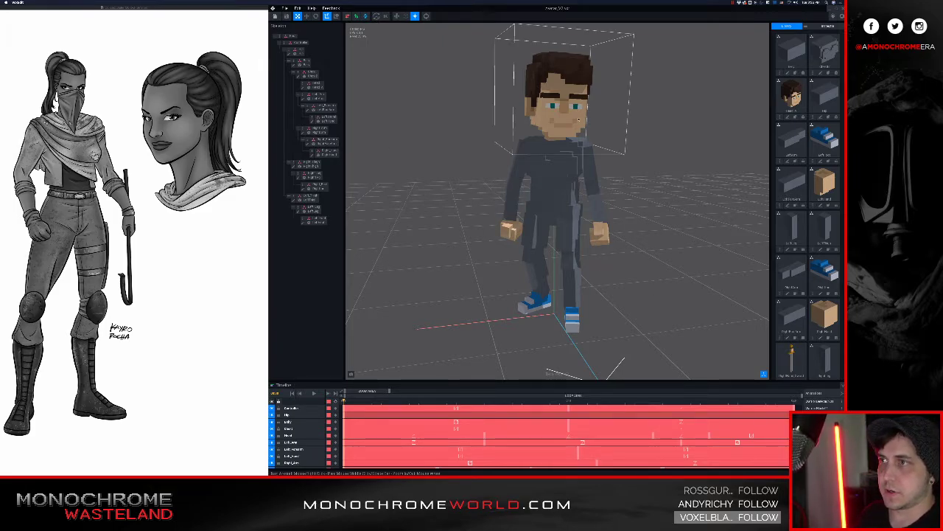
{"action": "double_click", "coordinate": [304, 88]}
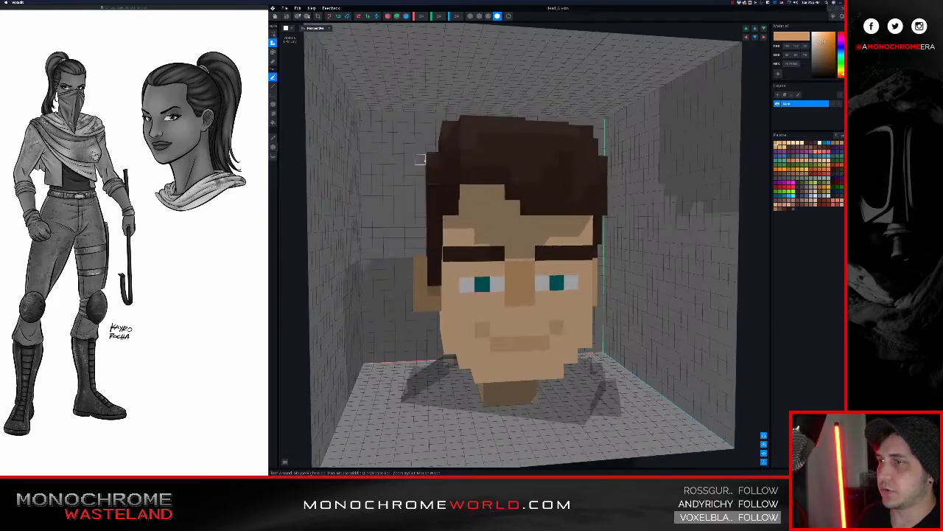
{"action": "right_click_drag", "start_coordinate": [425, 160], "coordinate": [447, 163]}
{"action": "scroll", "coordinate": [430, 150], "scroll_direction": "down", "scroll_amount": 2}
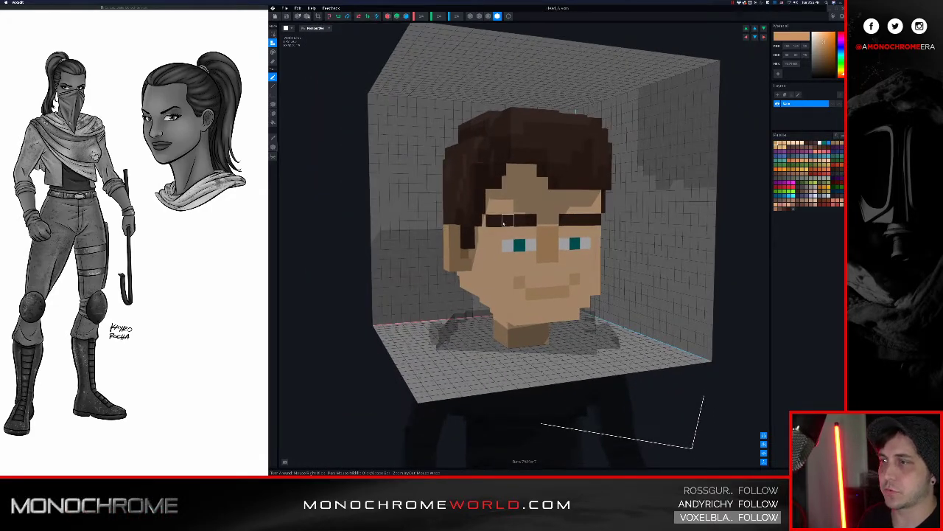
Sample the face's main skin tone and desaturate it to a neutral mid grey.
{"action": "left_click", "coordinate": [499, 259], "text": "alt"}
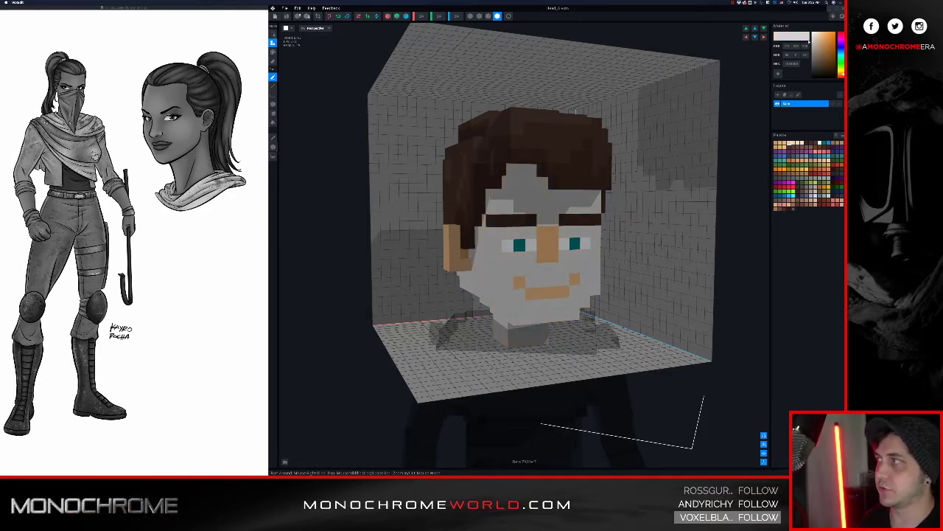
{"action": "mouse_move", "coordinate": [806, 43]}
{"action": "left_mouse_down"}
{"action": "mouse_move", "coordinate": [796, 46]}
{"action": "mouse_move", "coordinate": [812, 47]}
{"action": "left_mouse_up"}
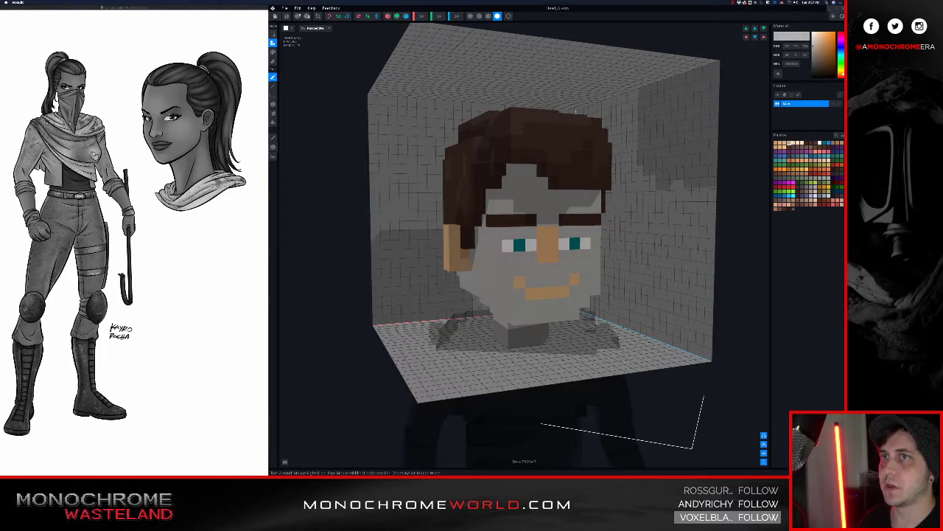
{"action": "left_click_drag", "start_coordinate": [811, 42], "coordinate": [811, 44]}
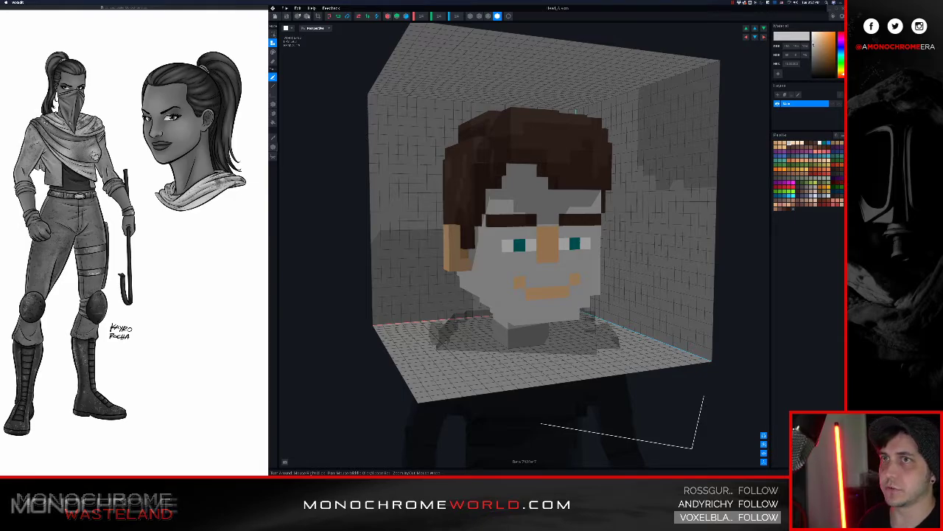
{"action": "left_click_drag", "start_coordinate": [814, 44], "coordinate": [809, 41]}
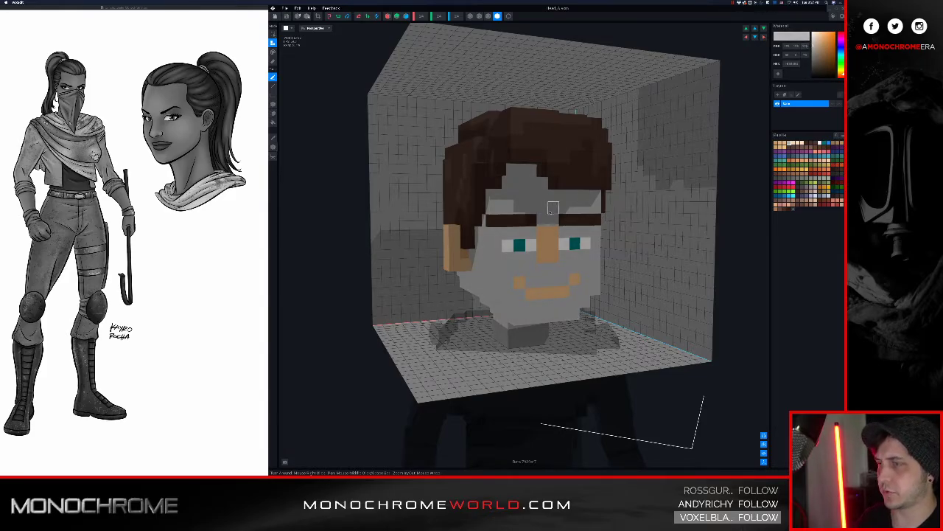
Sample the eyebrows' dark brown and desaturate it to a neutral dark grey.
{"action": "key", "text": "i"}
{"action": "left_click", "coordinate": [518, 221]}
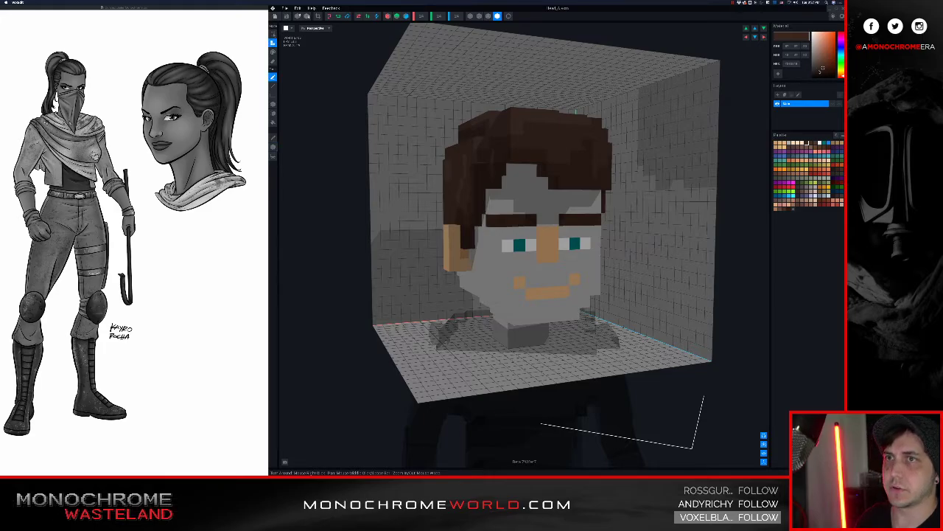
{"action": "left_click_drag", "start_coordinate": [818, 68], "coordinate": [799, 67]}
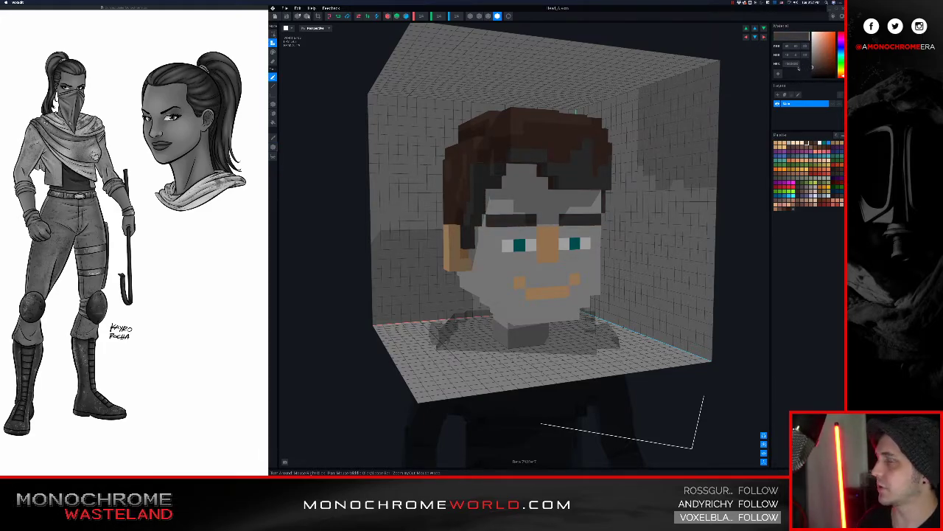
Sample the brown shades at the front of the hair and recolour each to dark grey by hex value.
{"action": "left_click", "coordinate": [565, 156], "text": "alt"}
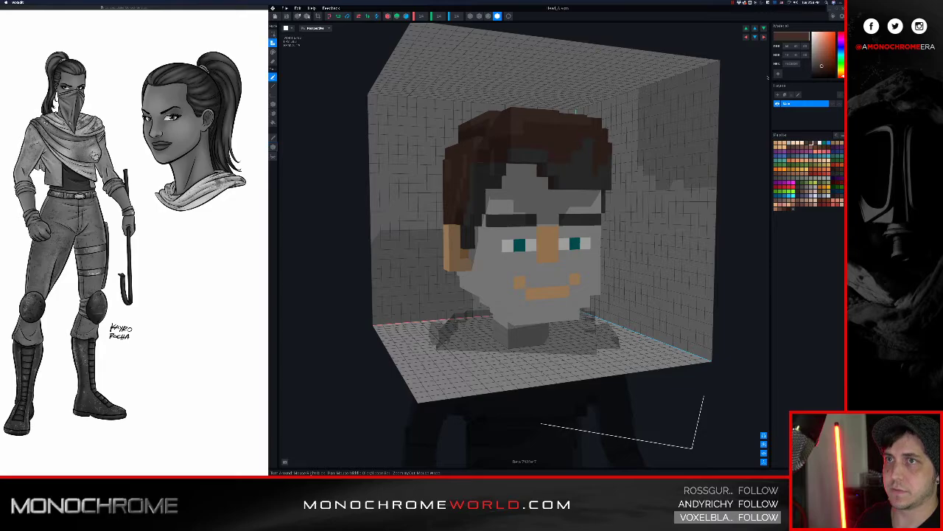
{"action": "left_click", "coordinate": [792, 64]}
{"action": "type", "text": "#"}
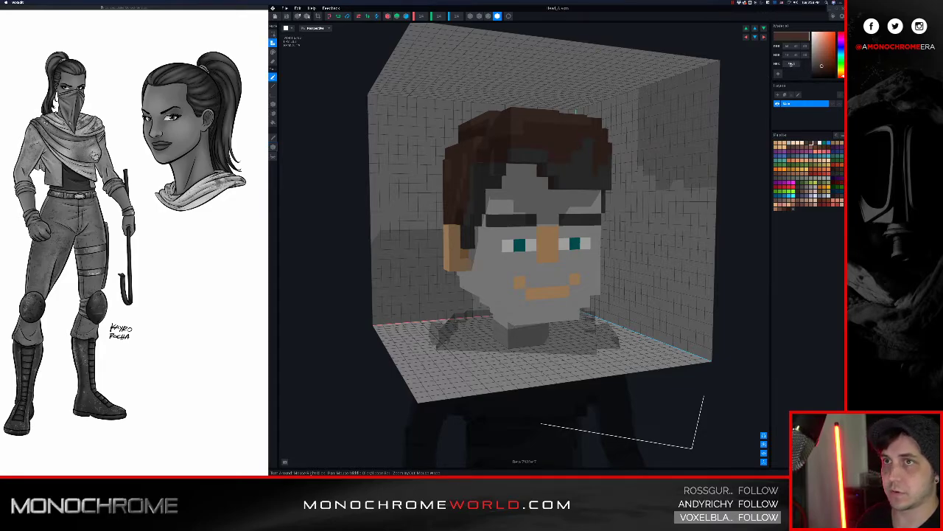
{"action": "key", "text": "Return"}
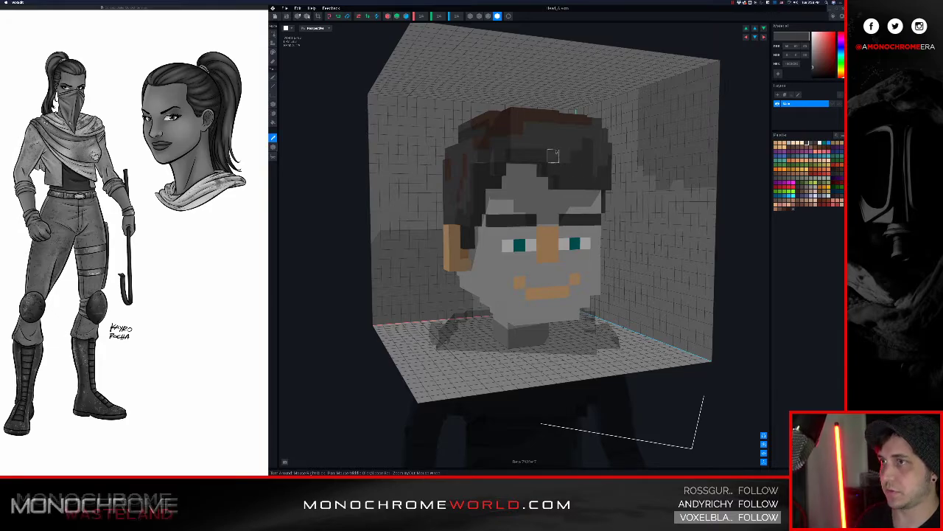
{"action": "left_click", "coordinate": [553, 156], "text": "alt"}
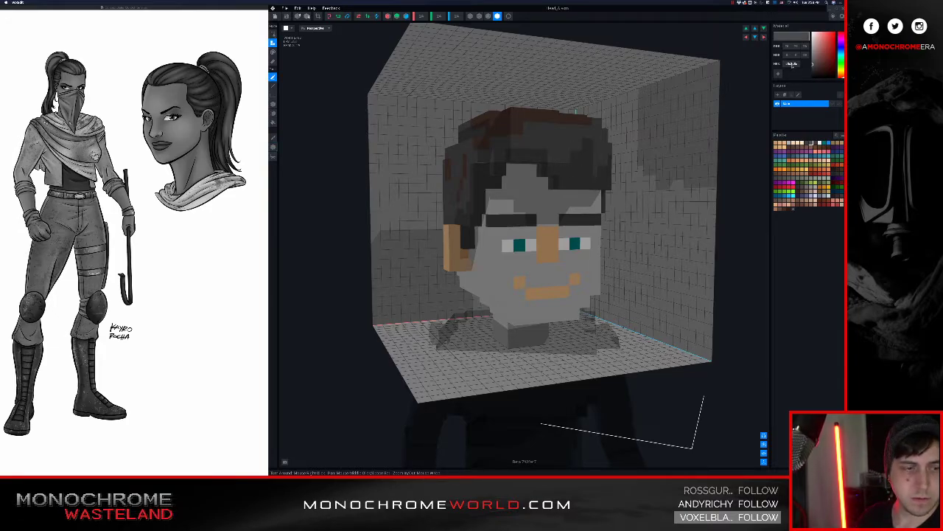
{"action": "key", "text": "Return"}
Sample the reddish-brown shade on top of the hair and set its colour to #303030.
{"action": "right_click_drag", "start_coordinate": [480, 142], "coordinate": [494, 155]}
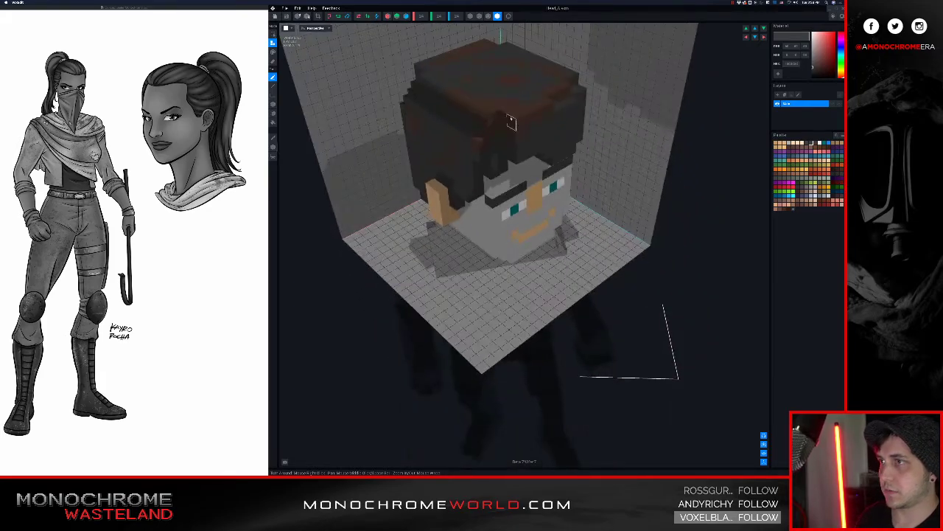
{"action": "left_click", "coordinate": [514, 119], "text": "alt"}
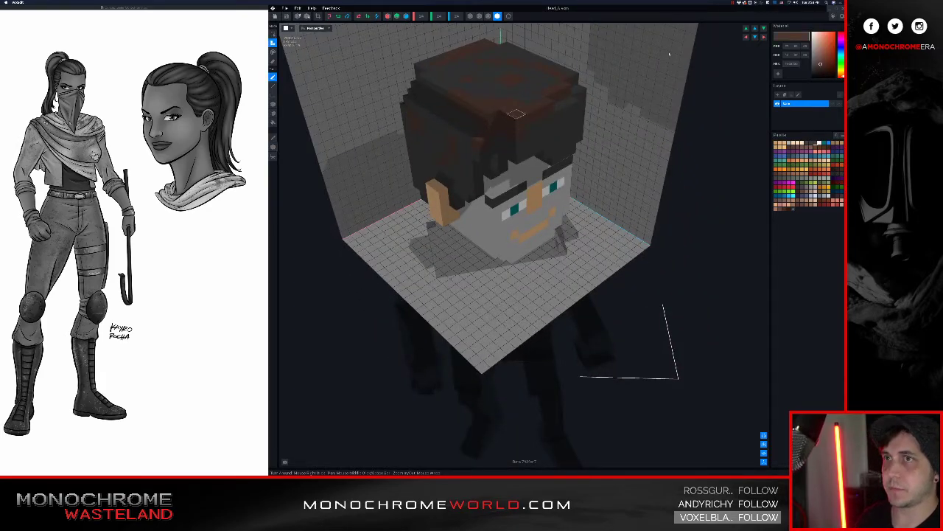
{"action": "left_click", "coordinate": [796, 65]}
{"action": "type", "text": "#303030"}
{"action": "key", "text": "Return"}
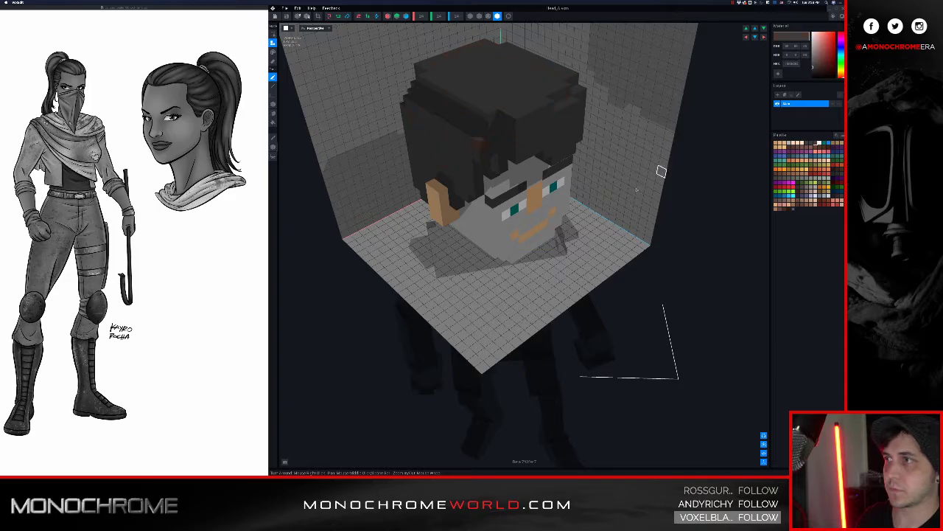
Sample the ear's orange skin tone and desaturate it to a medium grey, recolouring the ears and mouth.
{"action": "right_click_drag", "start_coordinate": [554, 126], "coordinate": [540, 145]}
{"action": "middle_click_drag", "start_coordinate": [541, 157], "coordinate": [525, 154]}
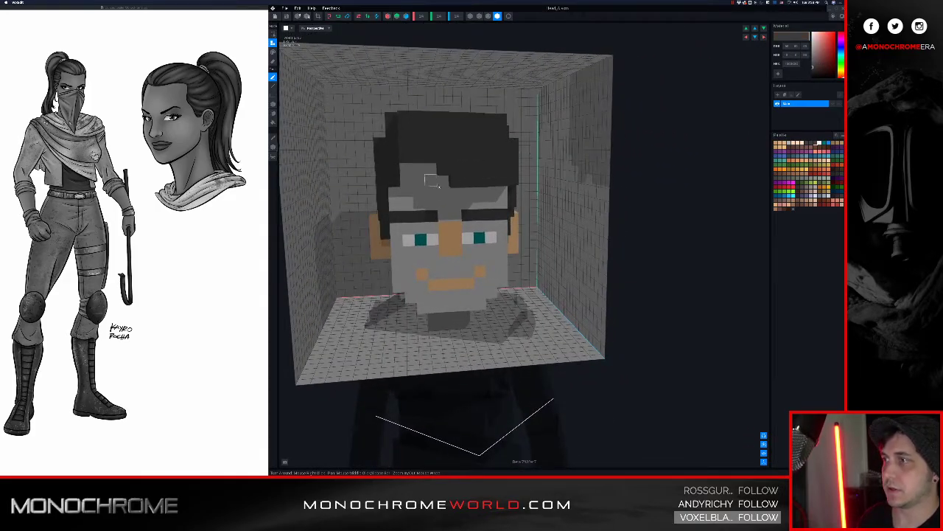
{"action": "right_click_drag", "start_coordinate": [432, 180], "coordinate": [463, 205]}
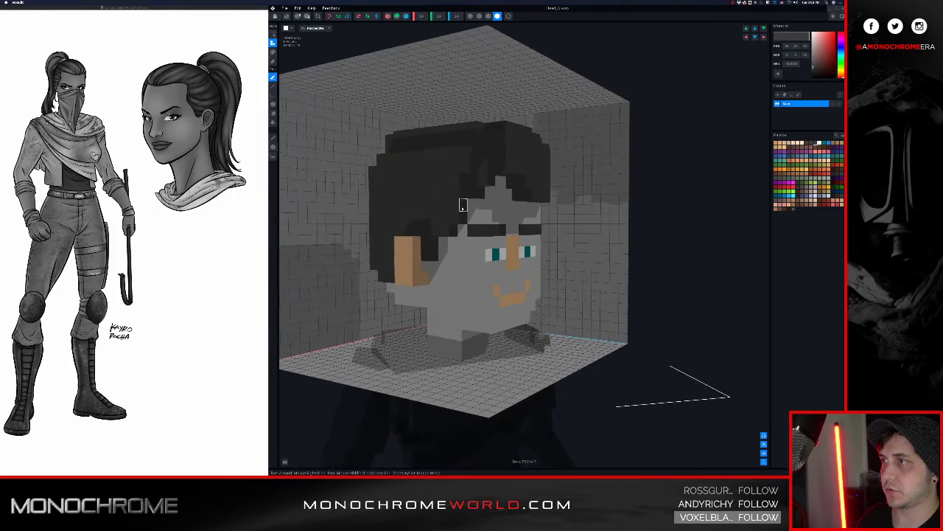
{"action": "middle_click_drag", "start_coordinate": [430, 217], "coordinate": [465, 208]}
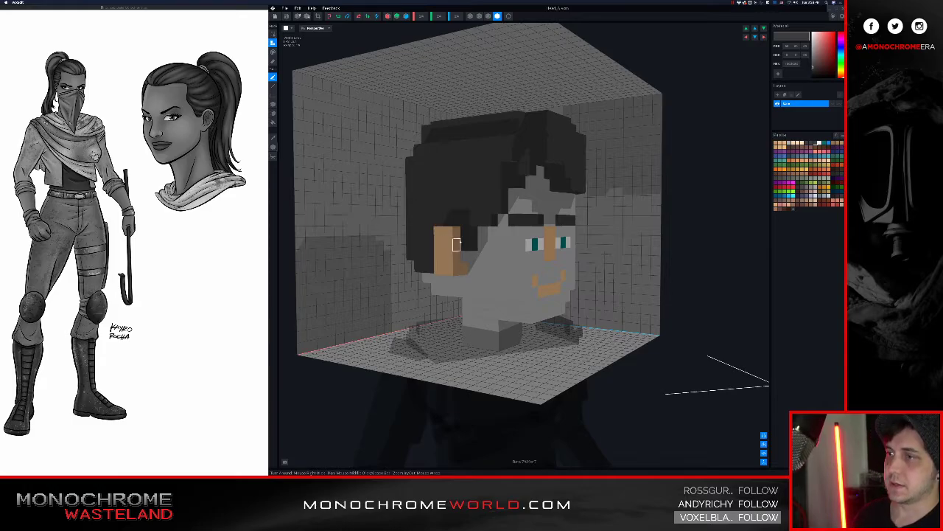
{"action": "right_click_drag", "start_coordinate": [469, 241], "coordinate": [467, 242]}
{"action": "key", "text": "i"}
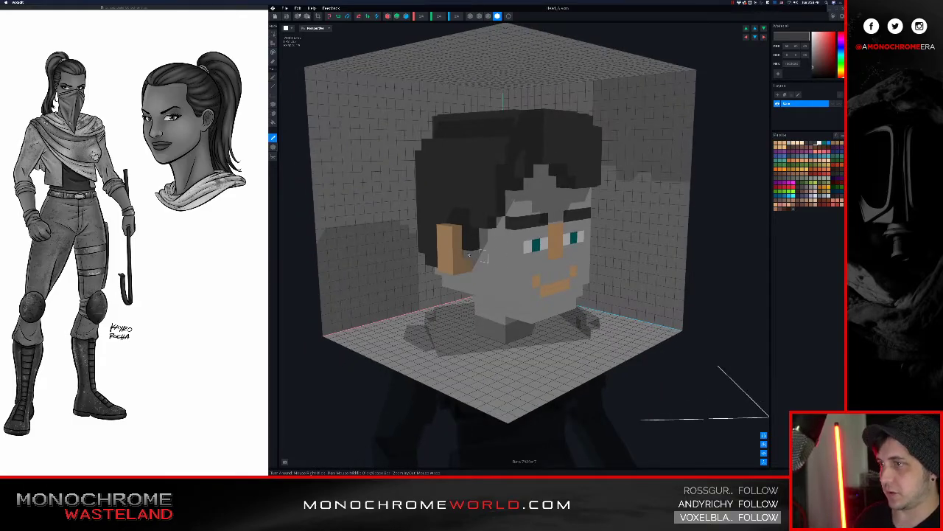
{"action": "left_click", "coordinate": [450, 255]}
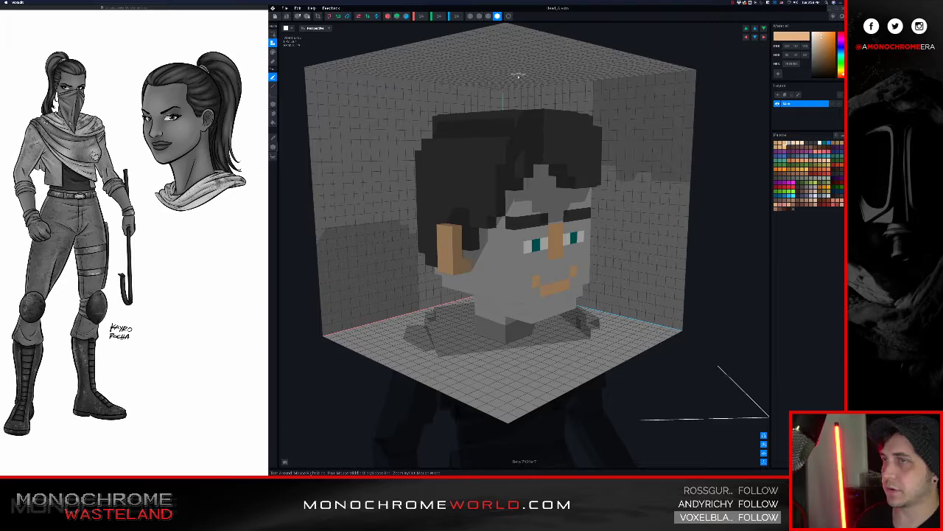
{"action": "left_click_drag", "start_coordinate": [821, 38], "coordinate": [803, 54]}
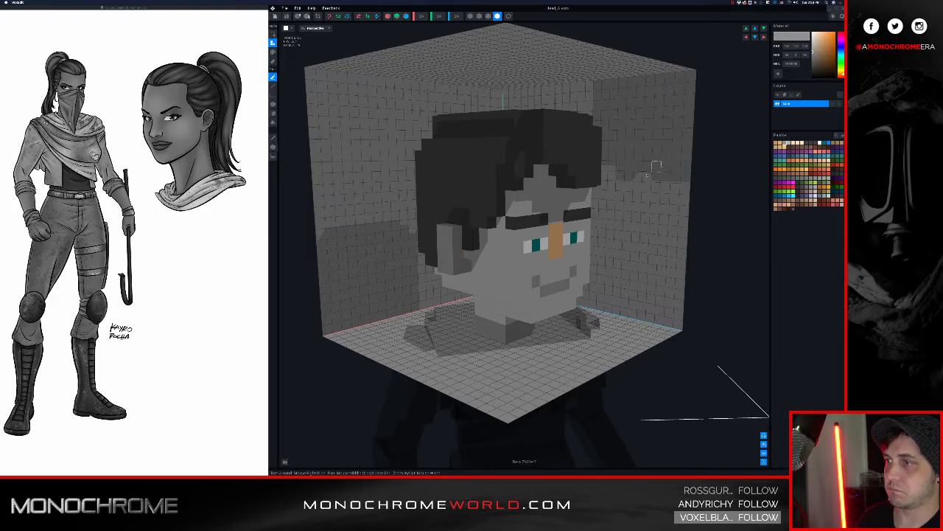
Sample the nose's orange tone and desaturate it to a grey slightly lighter than the mouth.
{"action": "right_click_drag", "start_coordinate": [589, 214], "coordinate": [545, 199]}
{"action": "key", "text": "i"}
{"action": "left_click", "coordinate": [539, 249]}
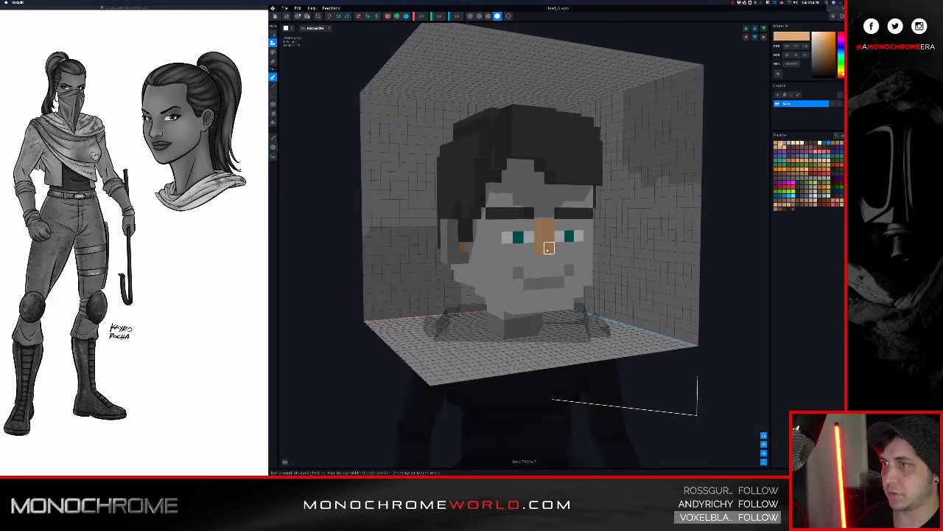
{"action": "left_click_drag", "start_coordinate": [813, 45], "coordinate": [803, 46]}
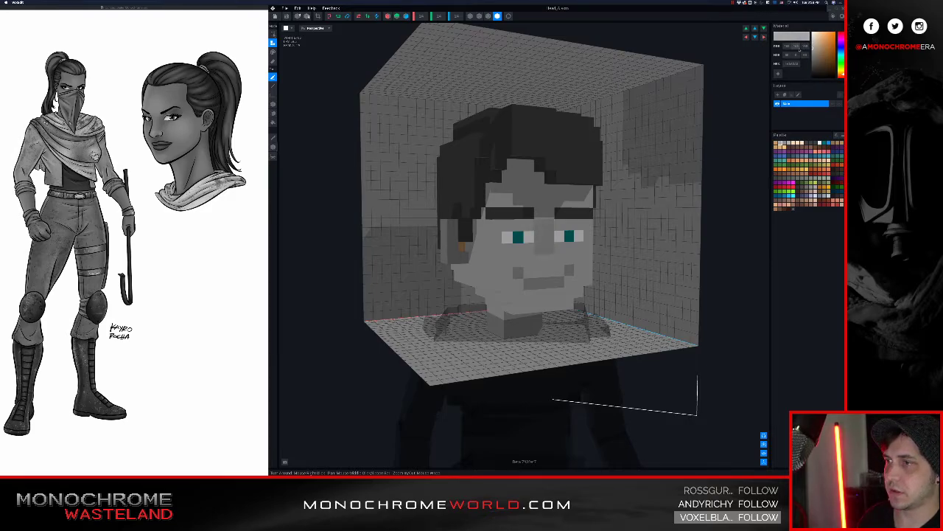
Sample the teal of the irises and desaturate it to dark grey.
{"action": "scroll", "coordinate": [542, 243], "scroll_direction": "up", "scroll_amount": 3}
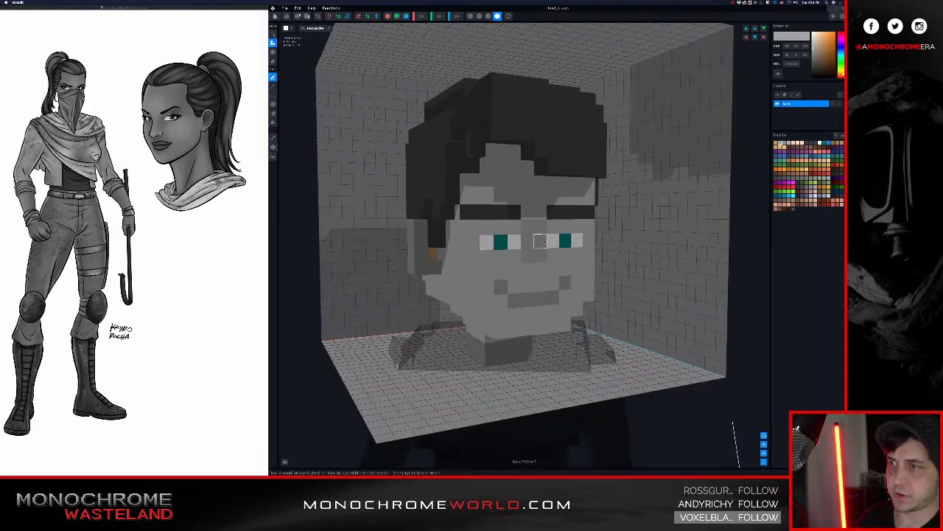
{"action": "left_click", "coordinate": [558, 247], "text": "alt"}
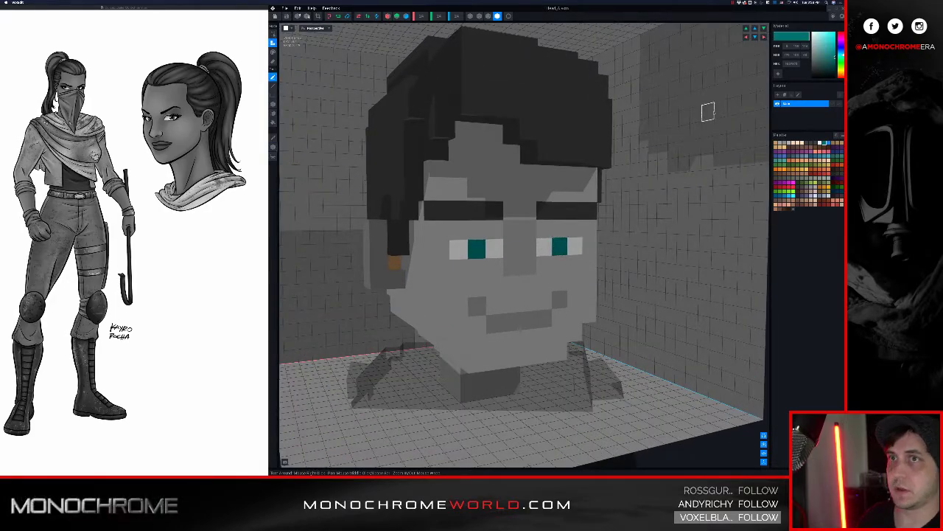
{"action": "left_click_drag", "start_coordinate": [829, 57], "coordinate": [806, 63]}
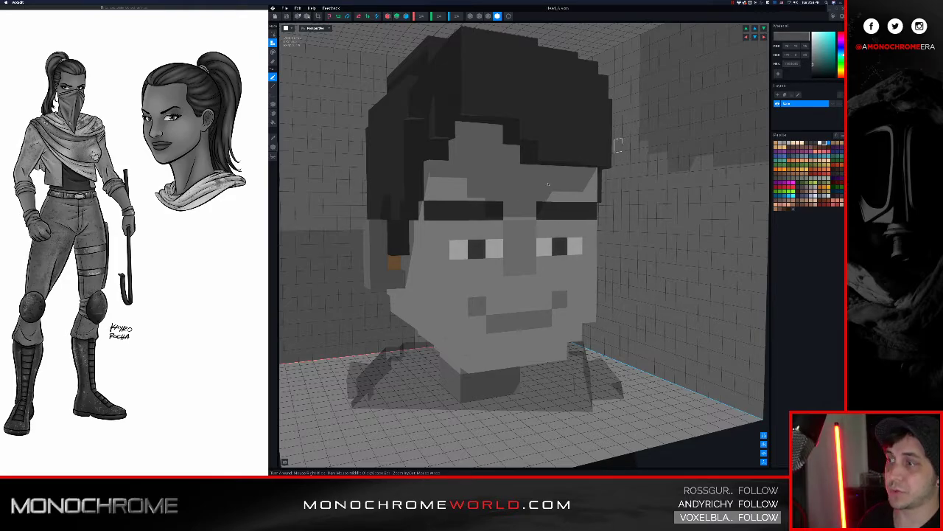
Sample the remaining orange patch inside the ear and desaturate it to grey.
{"action": "left_click", "coordinate": [393, 262], "text": "alt"}
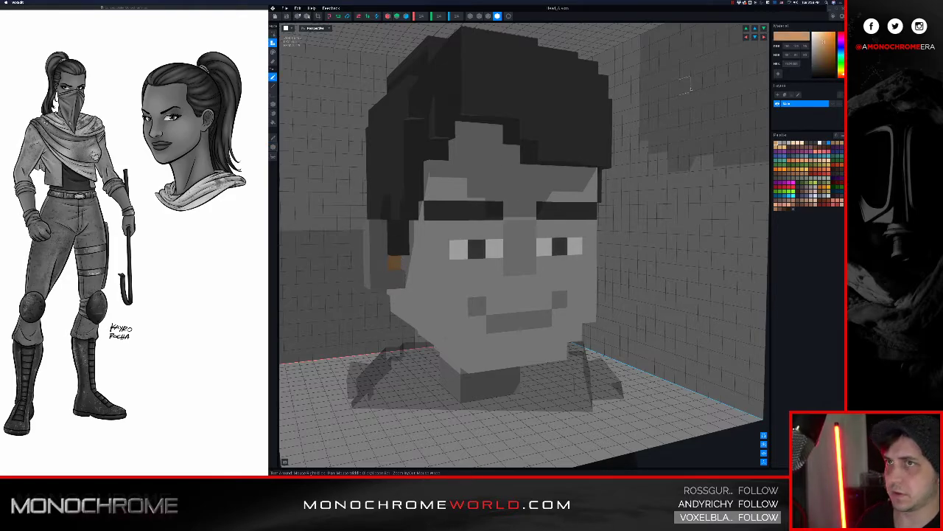
{"action": "left_click", "coordinate": [813, 51]}
{"action": "left_click_drag", "start_coordinate": [811, 49], "coordinate": [806, 54]}
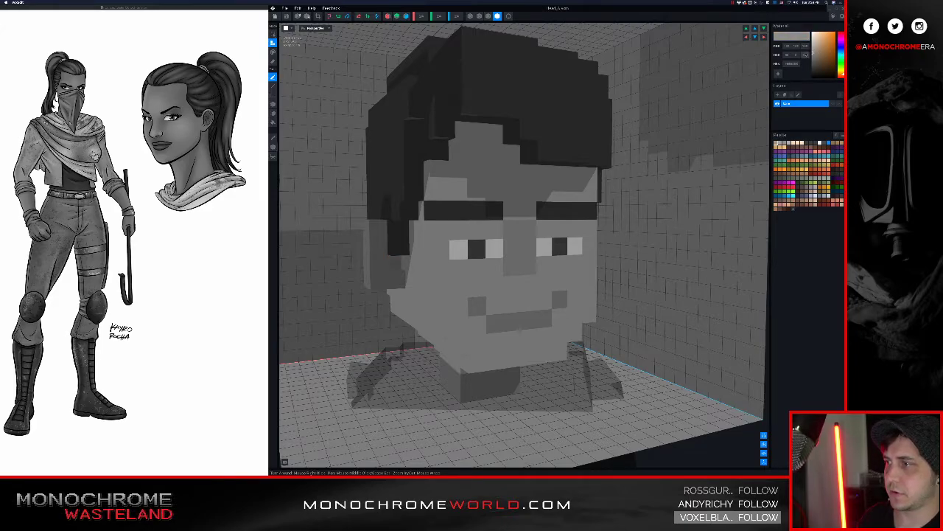
Sample the grey face colour and paint over the two raised mouth corners, leaving a straight mouth.
{"action": "mouse_move", "coordinate": [529, 175]}
{"action": "right_mouse_down"}
{"action": "mouse_move", "coordinate": [538, 180]}
{"action": "mouse_move", "coordinate": [532, 194]}
{"action": "right_mouse_up"}
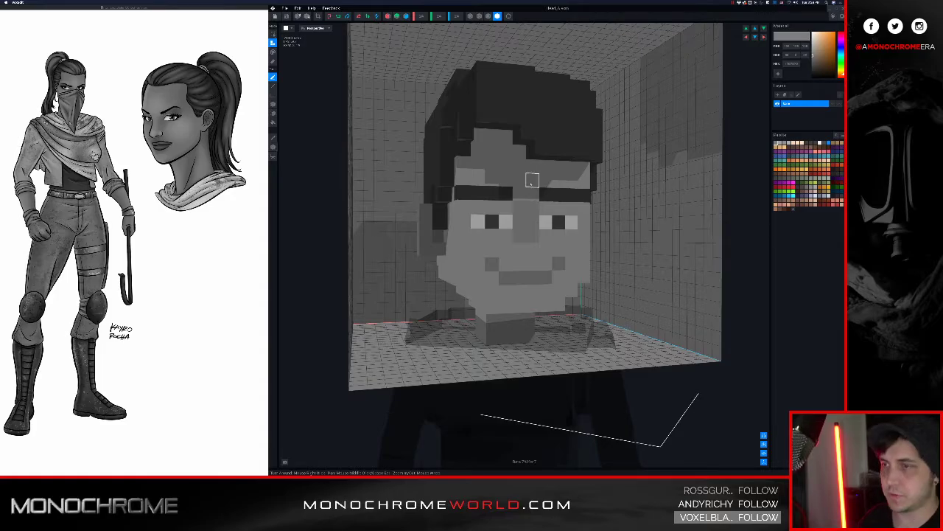
{"action": "key", "text": "i"}
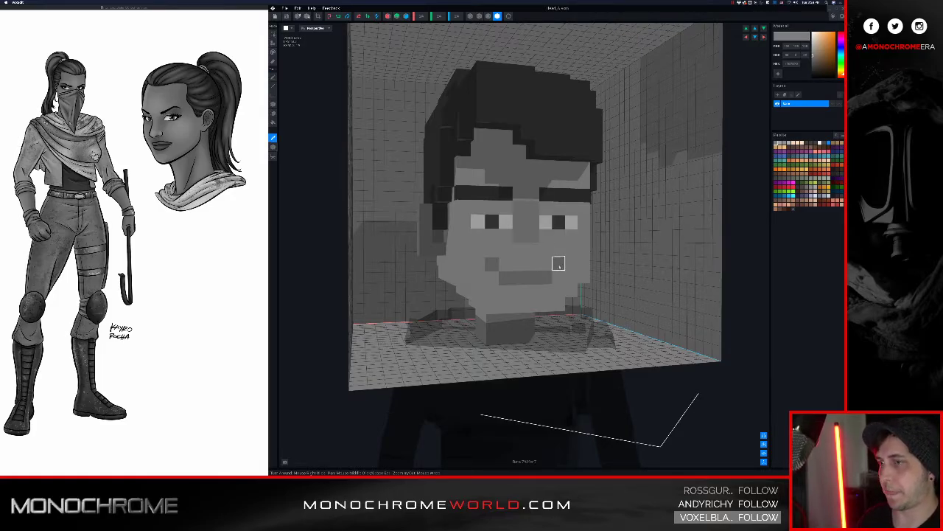
{"action": "left_click", "coordinate": [571, 263]}
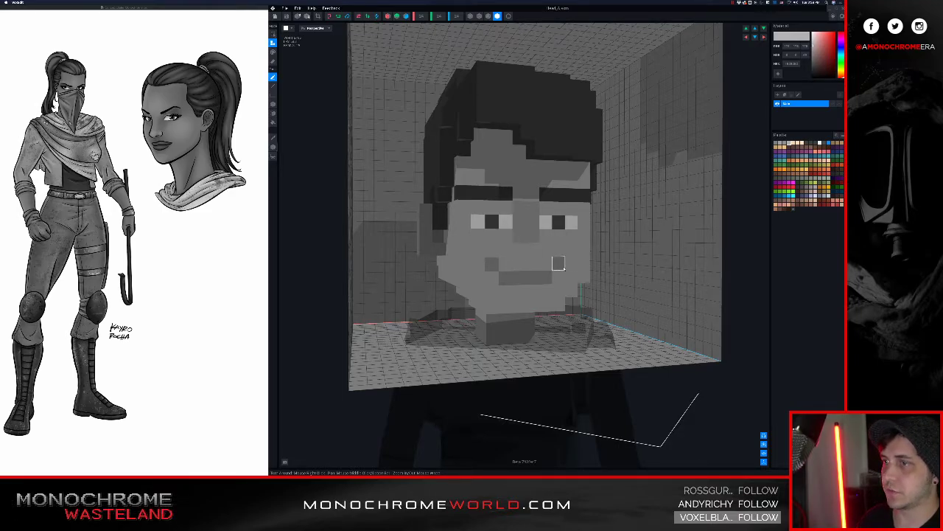
{"action": "key", "text": "p"}
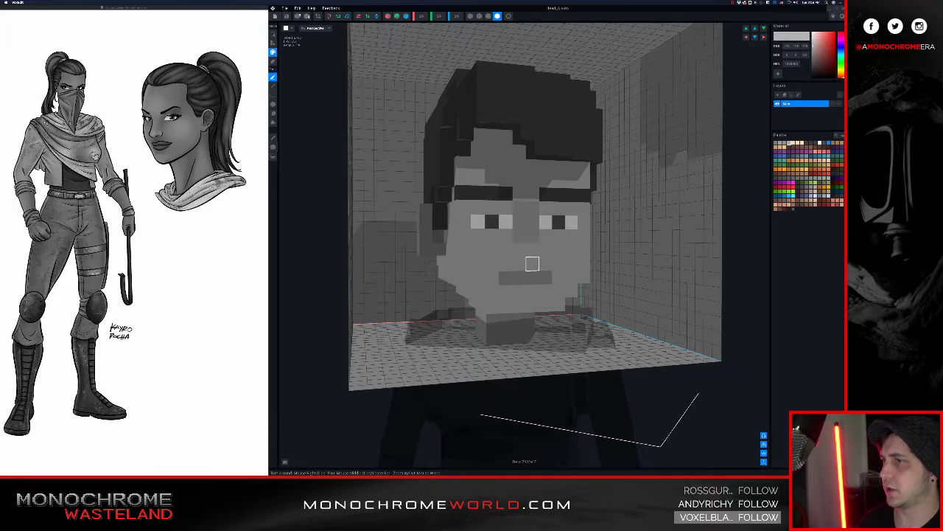
Set the eraser to Box mode and display outlines along the head model's edges.
{"action": "mouse_move", "coordinate": [532, 263]}
{"action": "right_mouse_down"}
{"action": "mouse_move", "coordinate": [524, 261]}
{"action": "mouse_move", "coordinate": [533, 262]}
{"action": "right_mouse_up"}
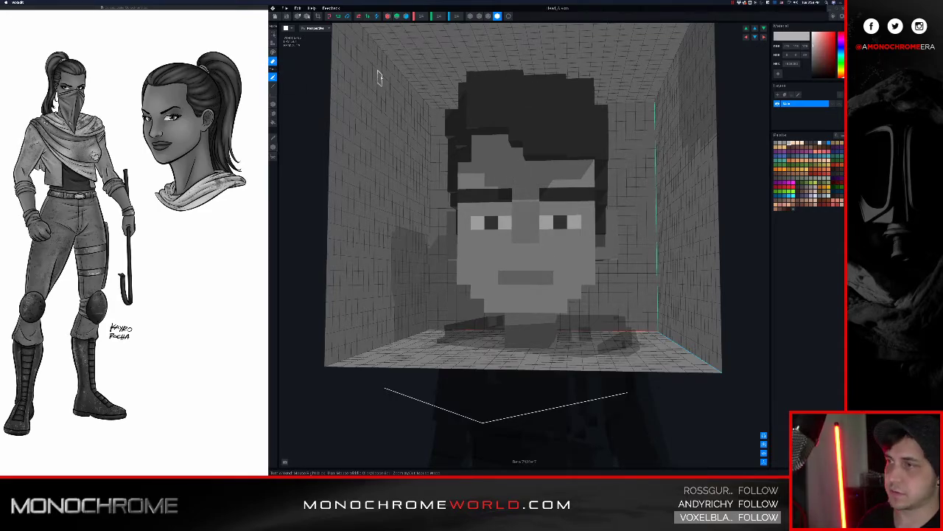
{"action": "left_click", "coordinate": [273, 104]}
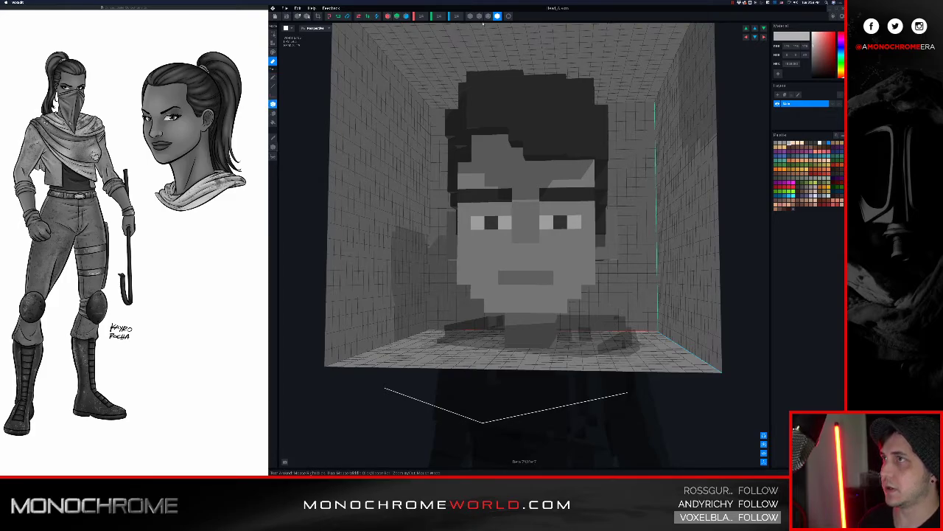
{"action": "left_click", "coordinate": [487, 16]}
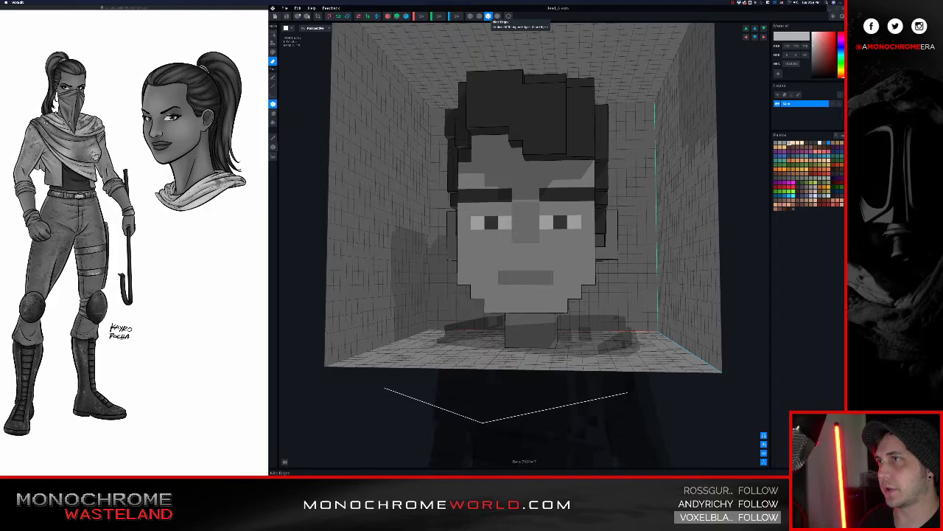
Erase voxels at both lower corners of the jaw to step its outline in toward a narrower chin.
{"action": "right_click_drag", "start_coordinate": [578, 181], "coordinate": [573, 181]}
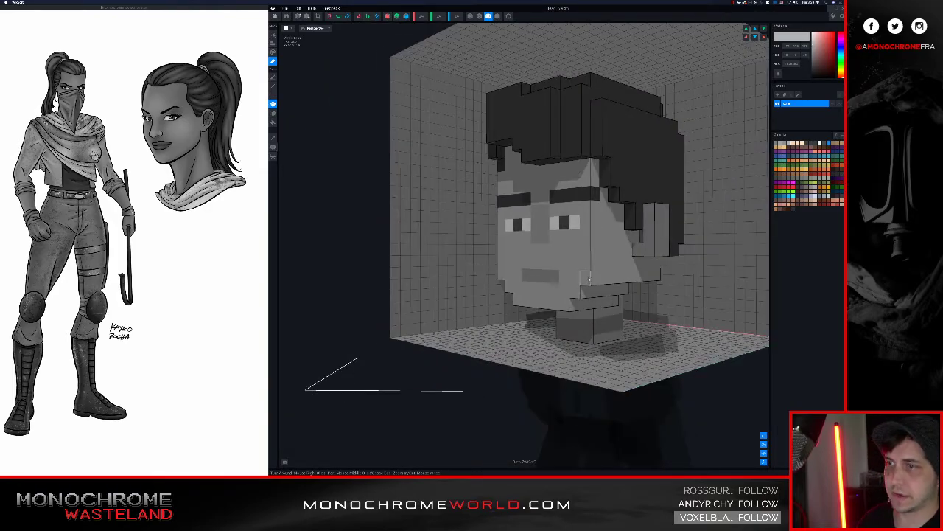
{"action": "mouse_move", "coordinate": [572, 273]}
{"action": "right_mouse_down"}
{"action": "mouse_move", "coordinate": [563, 265]}
{"action": "mouse_move", "coordinate": [579, 280]}
{"action": "right_mouse_up"}
{"action": "scroll", "coordinate": [561, 271], "scroll_direction": "up", "scroll_amount": 2}
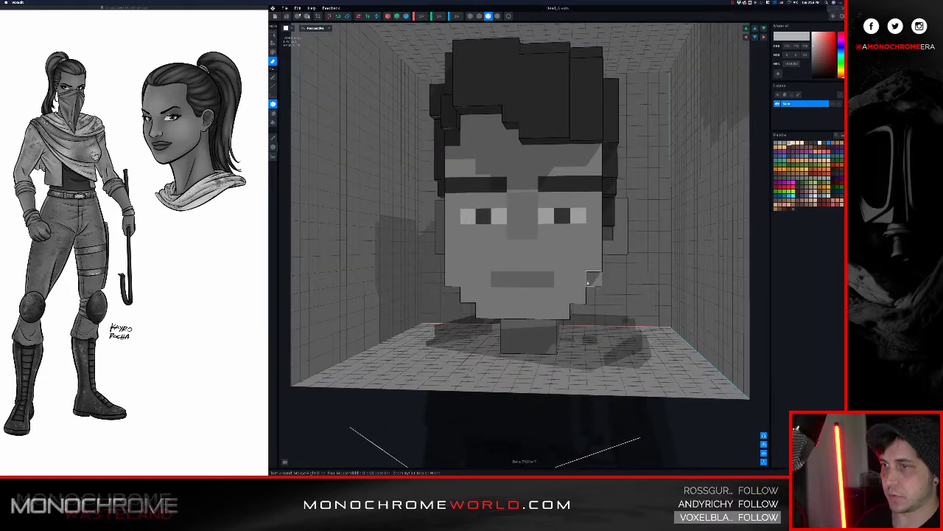
{"action": "left_click", "coordinate": [562, 310]}
{"action": "left_click", "coordinate": [452, 277]}
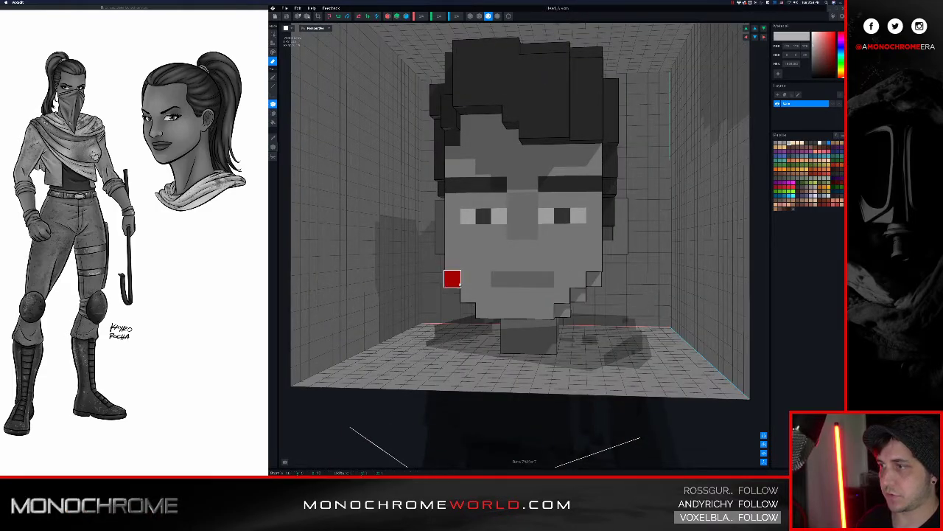
{"action": "right_click_drag", "start_coordinate": [484, 310], "coordinate": [601, 288]}
{"action": "left_click", "coordinate": [601, 287]}
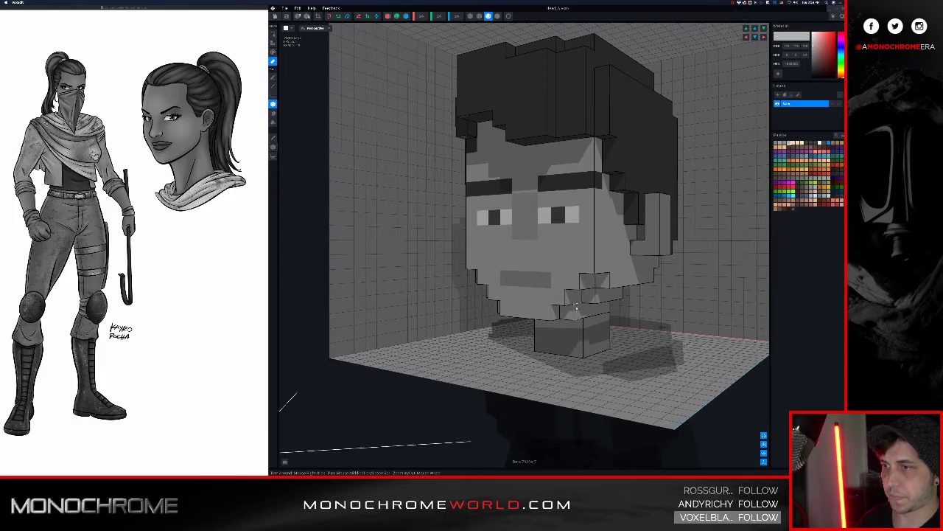
{"action": "left_click", "coordinate": [576, 309]}
{"action": "right_click_drag", "start_coordinate": [516, 281], "coordinate": [472, 291]}
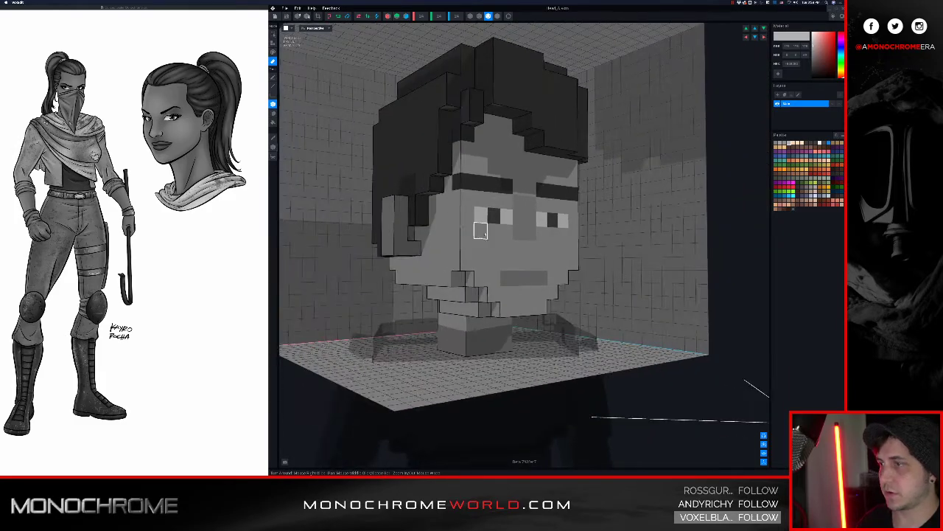
{"action": "left_click", "coordinate": [463, 293]}
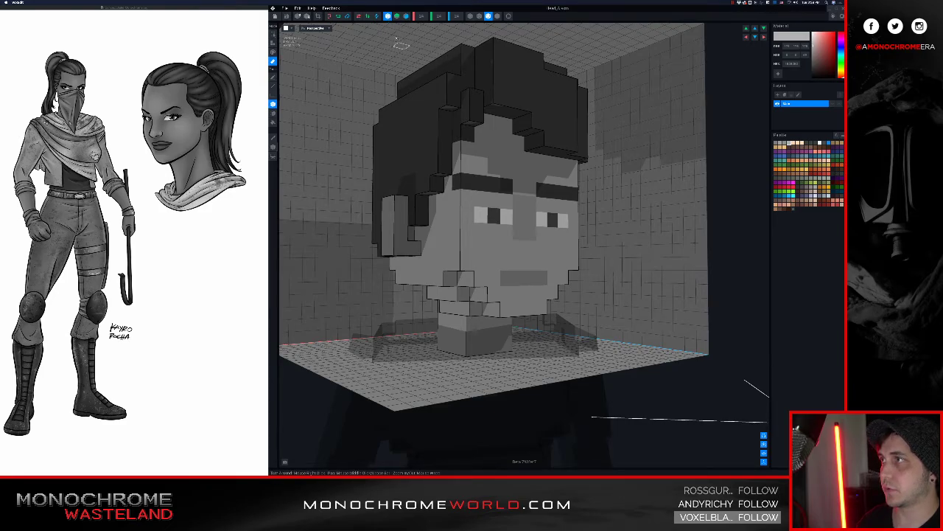
Enable X-axis mirroring and erase the stepped rows along both sides of the jaw back toward the neck.
{"action": "mouse_move", "coordinate": [478, 98]}
{"action": "right_mouse_down"}
{"action": "mouse_move", "coordinate": [484, 106]}
{"action": "mouse_move", "coordinate": [477, 99]}
{"action": "right_mouse_up"}
{"action": "right_click_drag", "start_coordinate": [572, 182], "coordinate": [594, 283]}
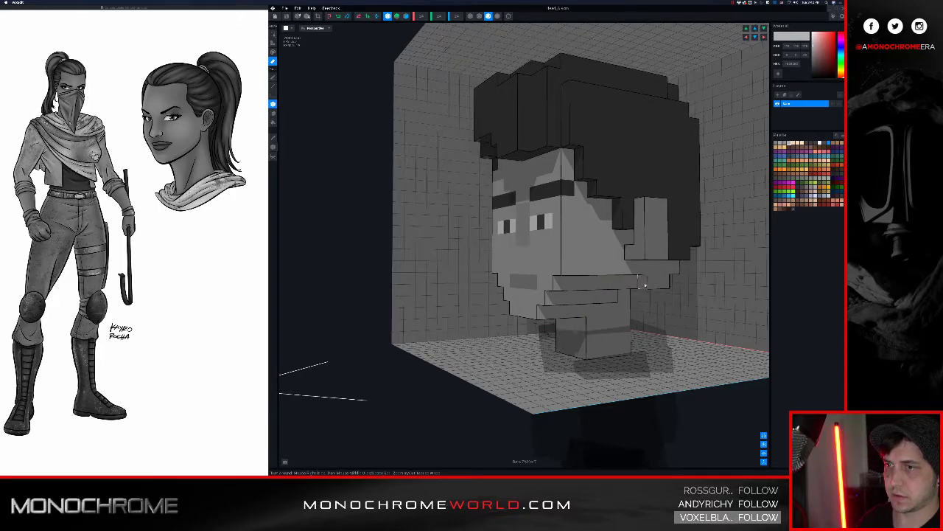
{"action": "right_click_drag", "start_coordinate": [586, 283], "coordinate": [560, 263]}
{"action": "scroll", "coordinate": [560, 263], "scroll_direction": "down", "scroll_amount": 1}
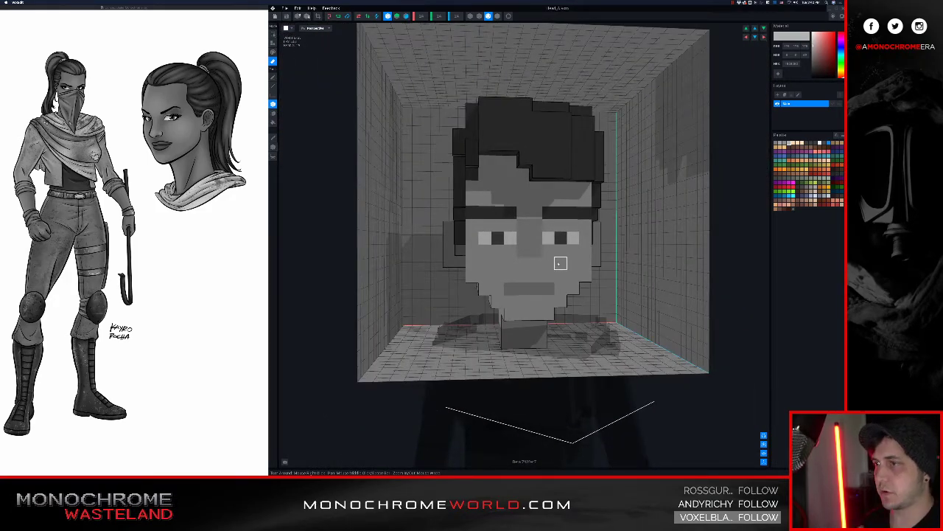
Paint the ends of the mouth and the outer ends of both eyebrows in face grey to shorten them.
{"action": "right_click_drag", "start_coordinate": [557, 262], "coordinate": [557, 275]}
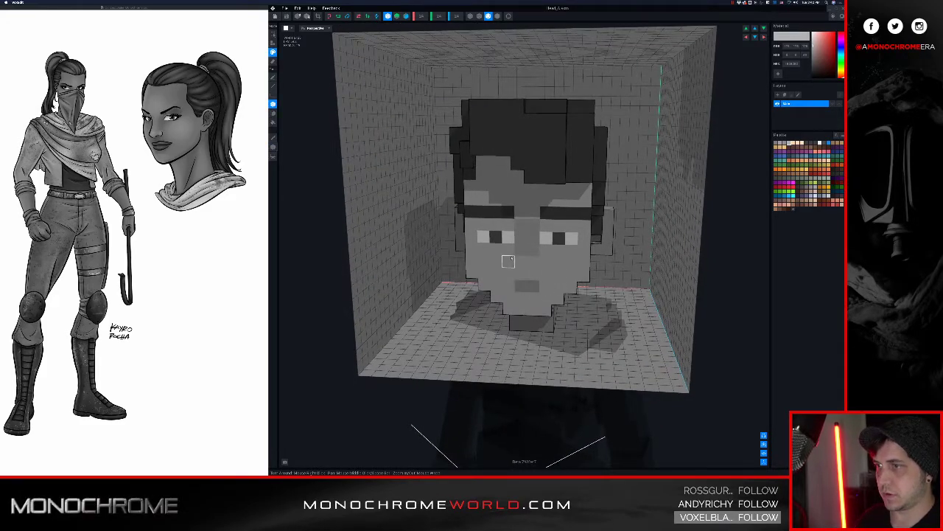
{"action": "mouse_move", "coordinate": [508, 261]}
{"action": "right_mouse_down"}
{"action": "mouse_move", "coordinate": [497, 259]}
{"action": "mouse_move", "coordinate": [521, 255]}
{"action": "right_mouse_up"}
{"action": "scroll", "coordinate": [518, 255], "scroll_direction": "up", "scroll_amount": 2}
{"action": "left_click", "coordinate": [584, 219]}
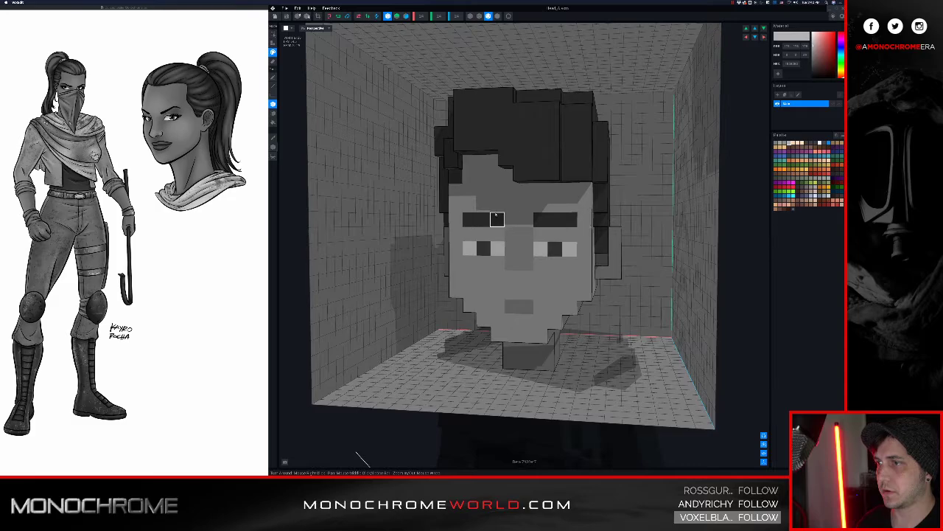
{"action": "right_click_drag", "start_coordinate": [512, 214], "coordinate": [517, 219]}
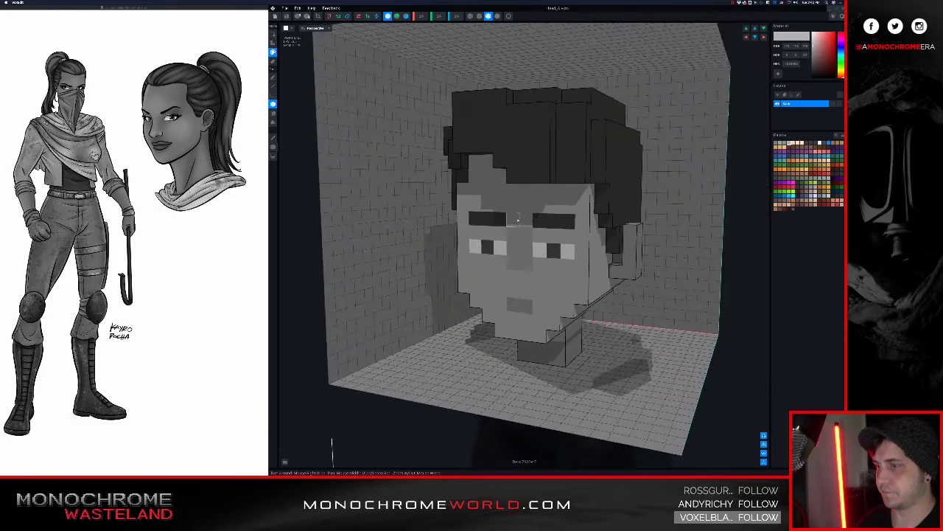
Paint the inner eyebrow voxels one row lower in sampled brow grey and cover their original positions with face grey.
{"action": "left_click", "coordinate": [540, 220], "text": "alt"}
{"action": "left_click", "coordinate": [542, 235]}
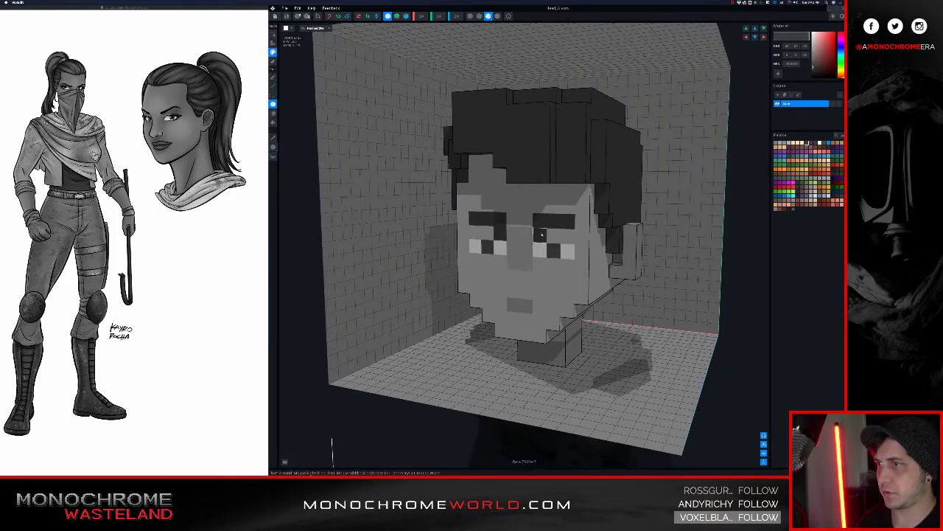
{"action": "left_click", "coordinate": [540, 207], "text": "alt"}
{"action": "left_click", "coordinate": [540, 221]}
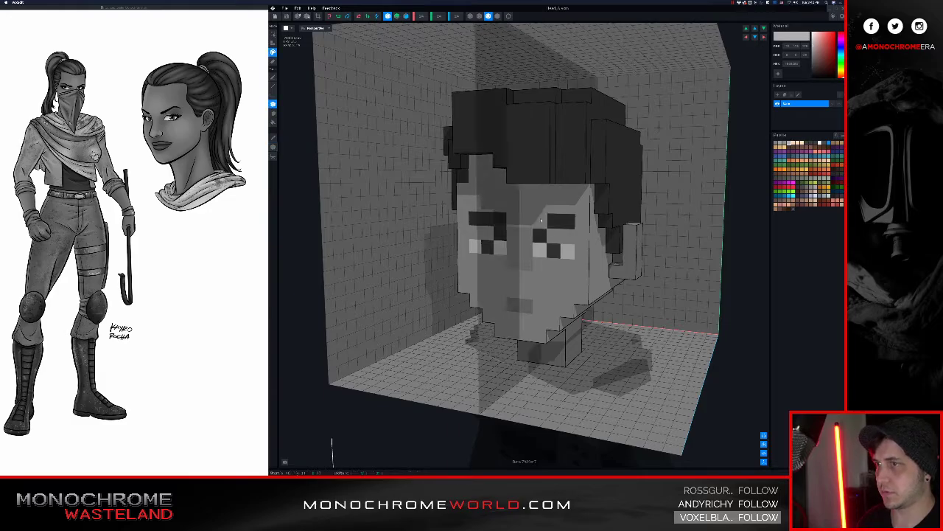
{"action": "right_click_drag", "start_coordinate": [526, 204], "coordinate": [528, 200]}
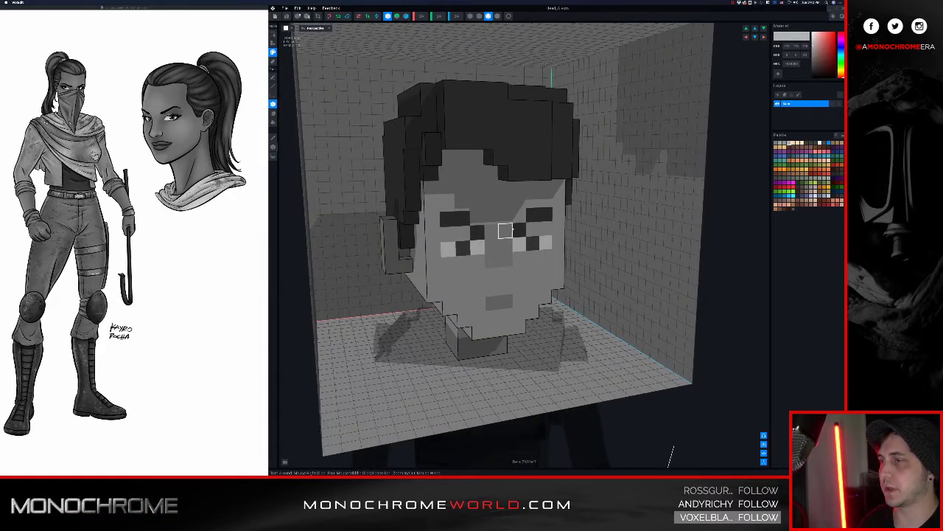
{"action": "right_click_drag", "start_coordinate": [506, 231], "coordinate": [507, 219]}
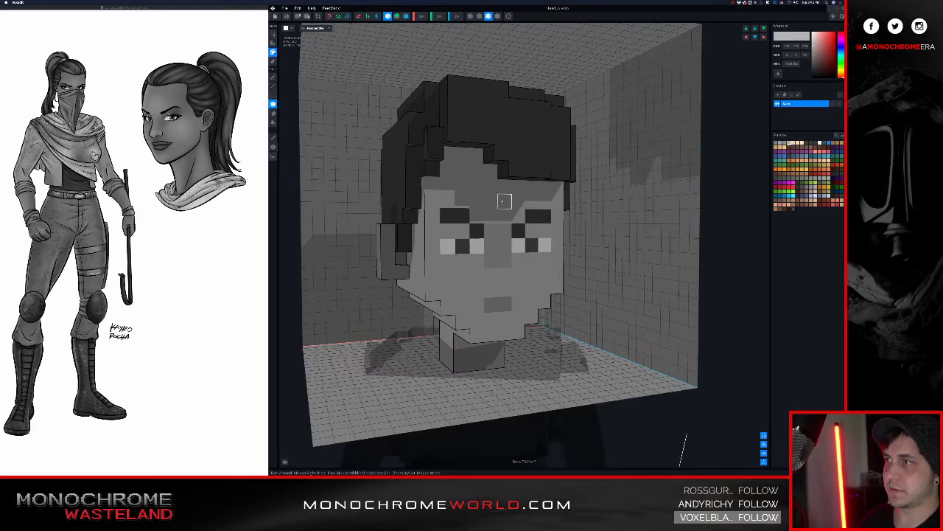
{"action": "middle_click_drag", "start_coordinate": [503, 201], "coordinate": [493, 190]}
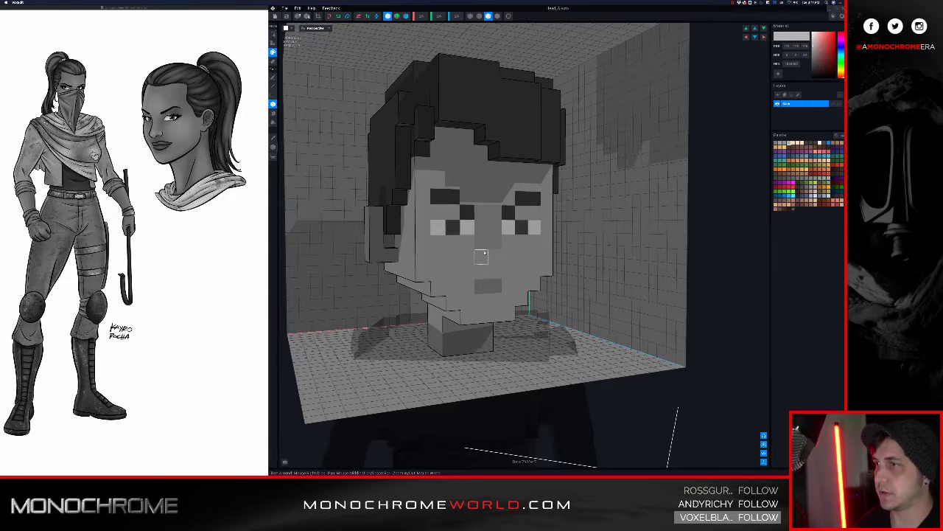
{"action": "right_click_drag", "start_coordinate": [484, 252], "coordinate": [485, 184]}
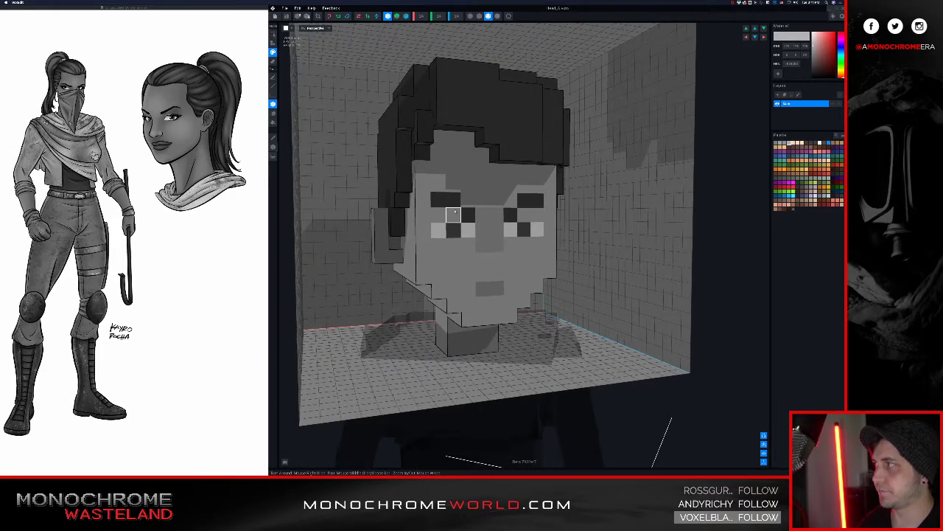
{"action": "right_click_drag", "start_coordinate": [454, 202], "coordinate": [487, 193]}
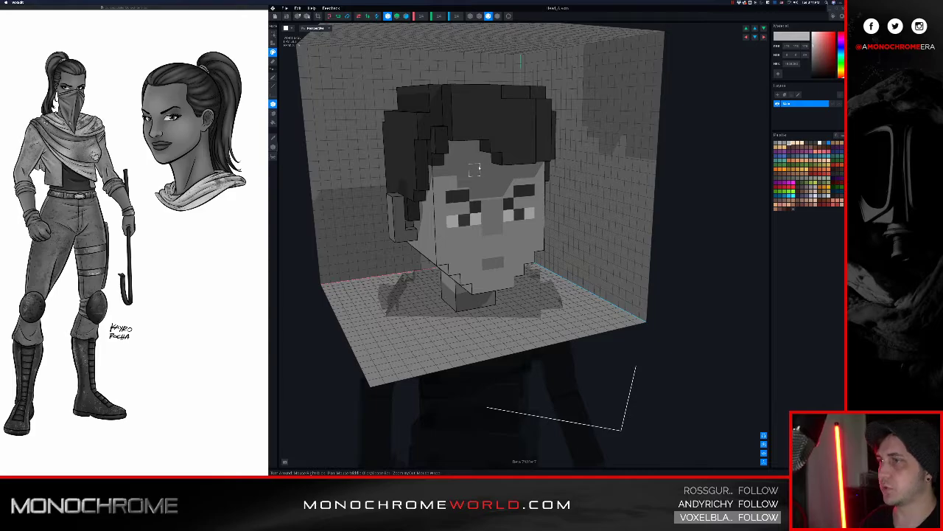
Sample the dark hair colour and attach hair voxels across the upper forehead to lower the recessed hairline.
{"action": "right_click_drag", "start_coordinate": [474, 170], "coordinate": [535, 142]}
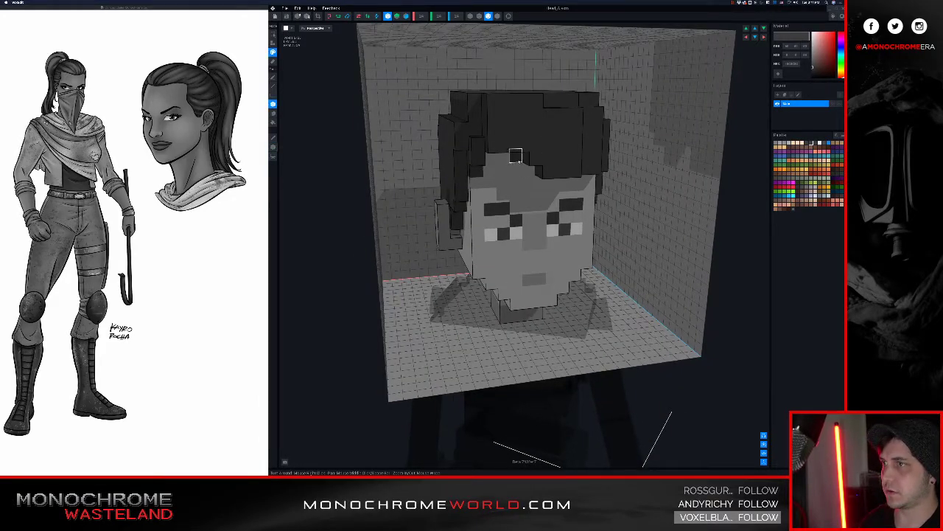
{"action": "key", "text": "t"}
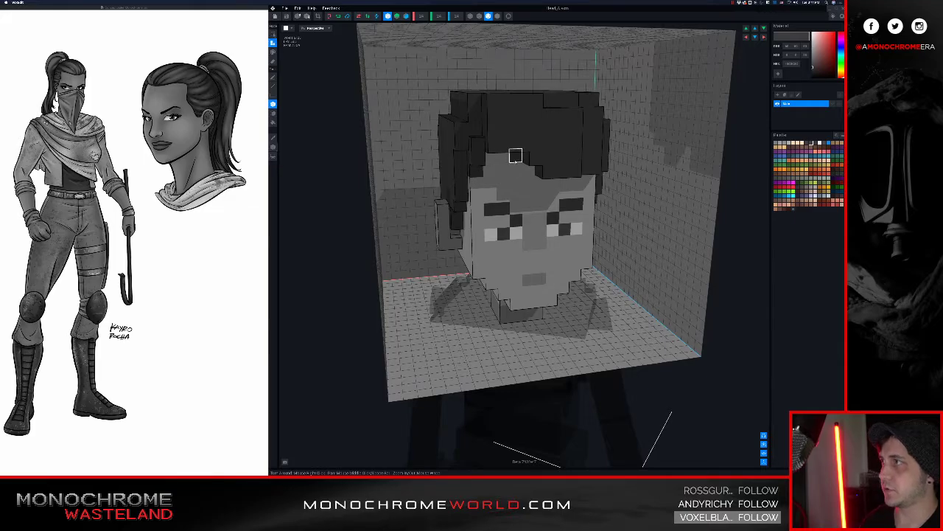
{"action": "left_click", "coordinate": [515, 160]}
{"action": "left_click", "coordinate": [503, 162]}
{"action": "left_click", "coordinate": [493, 162]}
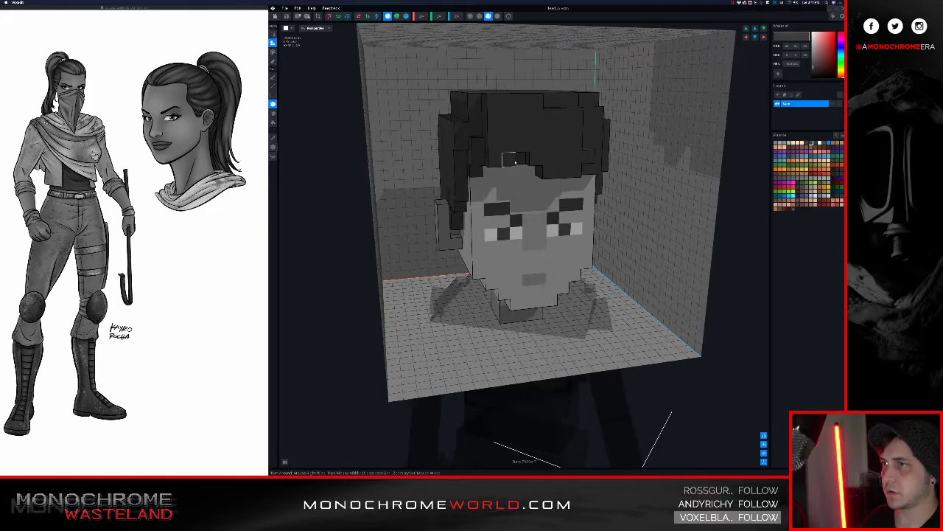
Attach hair voxels in the notch at the front of the crown to make the top edge even.
{"action": "right_click_drag", "start_coordinate": [498, 163], "coordinate": [593, 99]}
{"action": "middle_click_drag", "start_coordinate": [521, 159], "coordinate": [516, 166]}
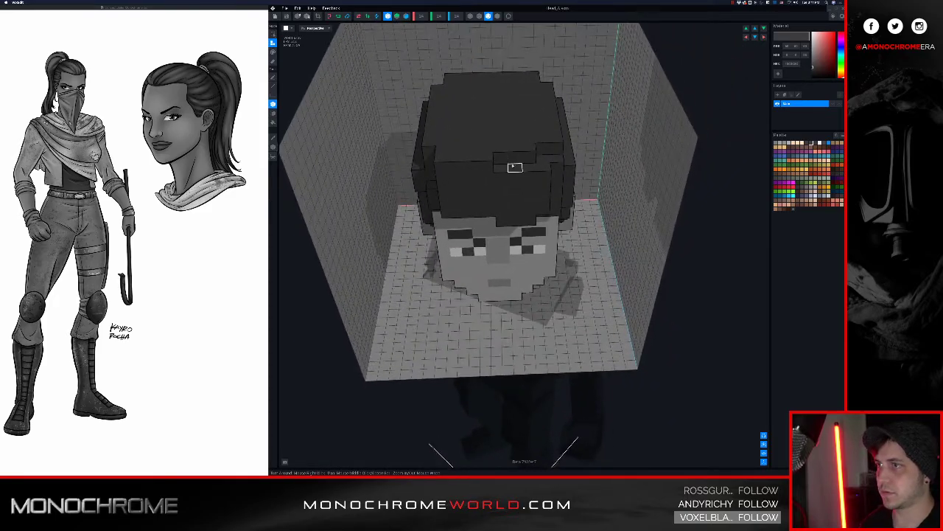
{"action": "left_click_drag", "start_coordinate": [516, 167], "coordinate": [532, 167]}
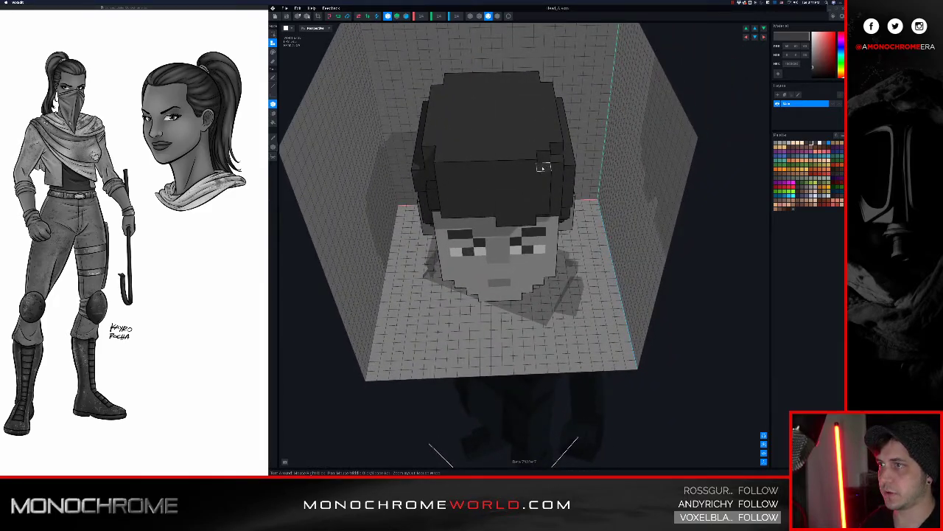
{"action": "left_click", "coordinate": [542, 168]}
Erase the protruding hair voxels along the front hairline to flatten the uneven fringe.
{"action": "right_click_drag", "start_coordinate": [538, 131], "coordinate": [544, 129]}
{"action": "right_click_drag", "start_coordinate": [470, 152], "coordinate": [442, 179]}
{"action": "left_click", "coordinate": [417, 164]}
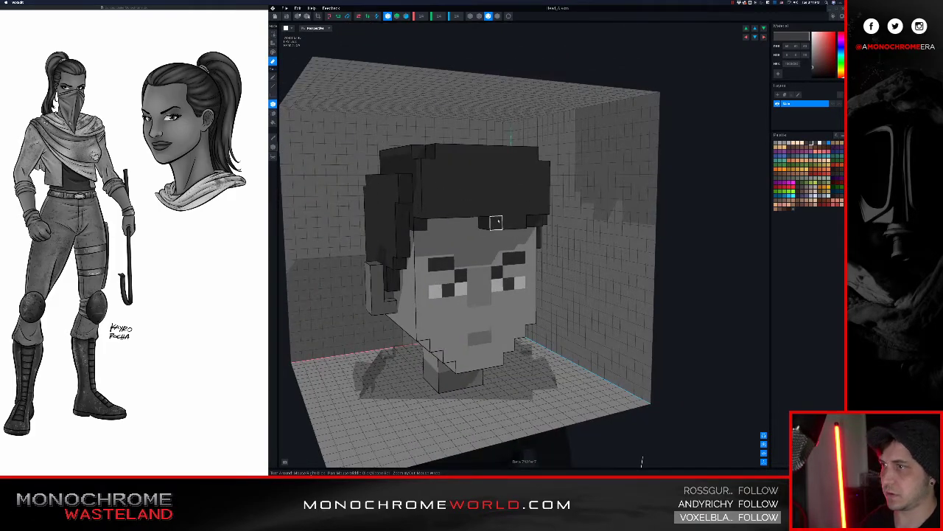
{"action": "left_click_drag", "start_coordinate": [498, 221], "coordinate": [532, 218]}
{"action": "right_click_drag", "start_coordinate": [520, 195], "coordinate": [508, 195]}
{"action": "mouse_move", "coordinate": [426, 223]}
{"action": "right_mouse_down"}
{"action": "mouse_move", "coordinate": [454, 209]}
{"action": "mouse_move", "coordinate": [443, 227]}
{"action": "mouse_move", "coordinate": [410, 175]}
{"action": "right_mouse_up"}
{"action": "scroll", "coordinate": [444, 227], "scroll_direction": "down", "scroll_amount": 3}
{"action": "middle_click_drag", "start_coordinate": [374, 120], "coordinate": [413, 173]}
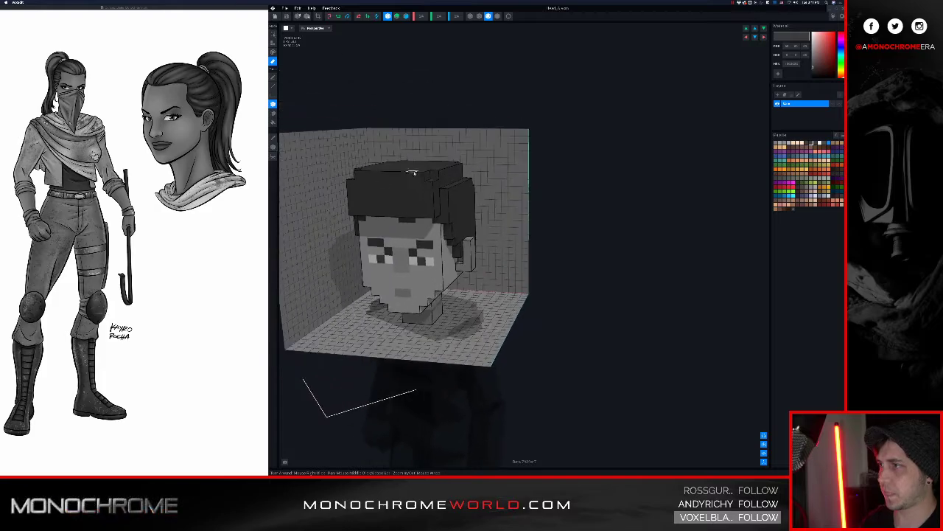
Erase the remaining hair tufts below the fringe and paint the leftover dark forehead patch in face grey.
{"action": "right_click_drag", "start_coordinate": [413, 172], "coordinate": [384, 214]}
{"action": "scroll", "coordinate": [368, 196], "scroll_direction": "up", "scroll_amount": 3}
{"action": "mouse_move", "coordinate": [380, 224]}
{"action": "left_mouse_down"}
{"action": "mouse_move", "coordinate": [415, 190]}
{"action": "mouse_move", "coordinate": [463, 194]}
{"action": "mouse_move", "coordinate": [440, 179]}
{"action": "mouse_move", "coordinate": [384, 179]}
{"action": "left_mouse_up"}
{"action": "right_click_drag", "start_coordinate": [424, 187], "coordinate": [415, 191]}
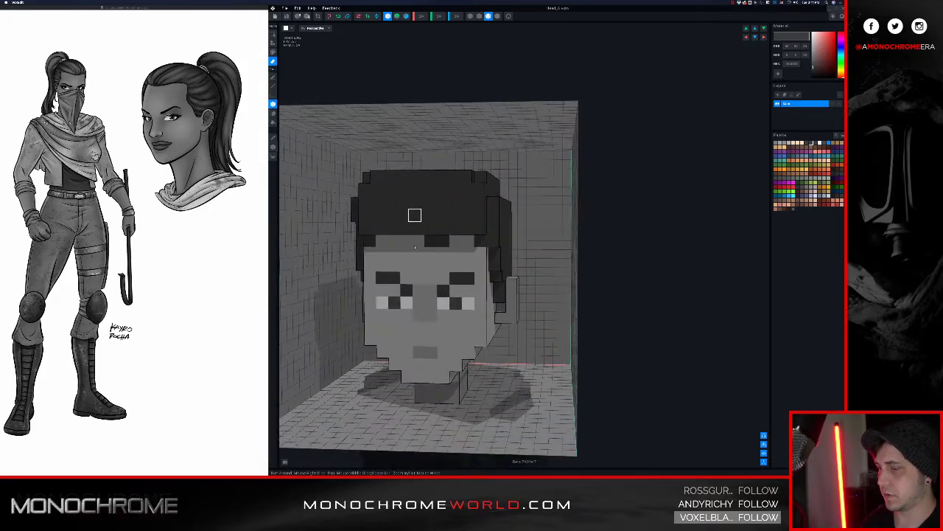
{"action": "left_click_drag", "start_coordinate": [426, 246], "coordinate": [442, 243]}
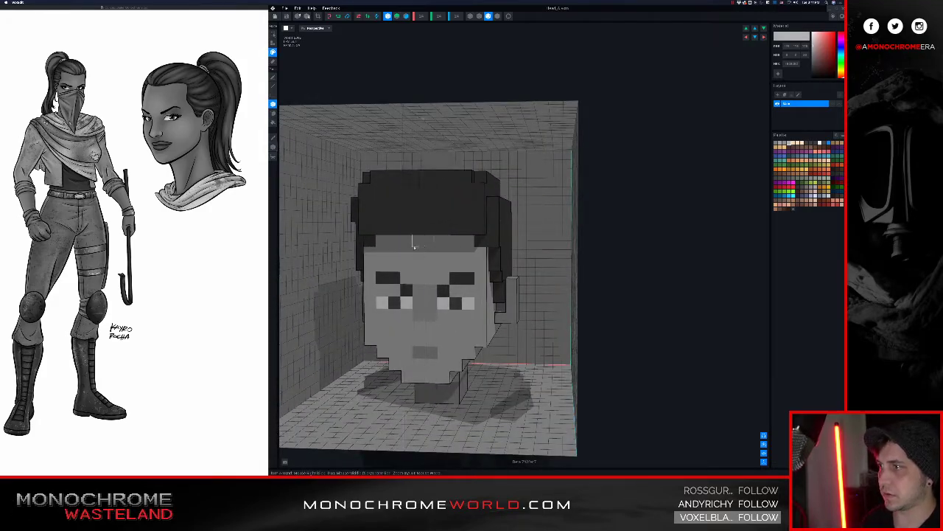
Sample the dark hair colour and attach a small raised rectangle of hair voxels on the upper back of the head.
{"action": "right_click_drag", "start_coordinate": [430, 241], "coordinate": [487, 225]}
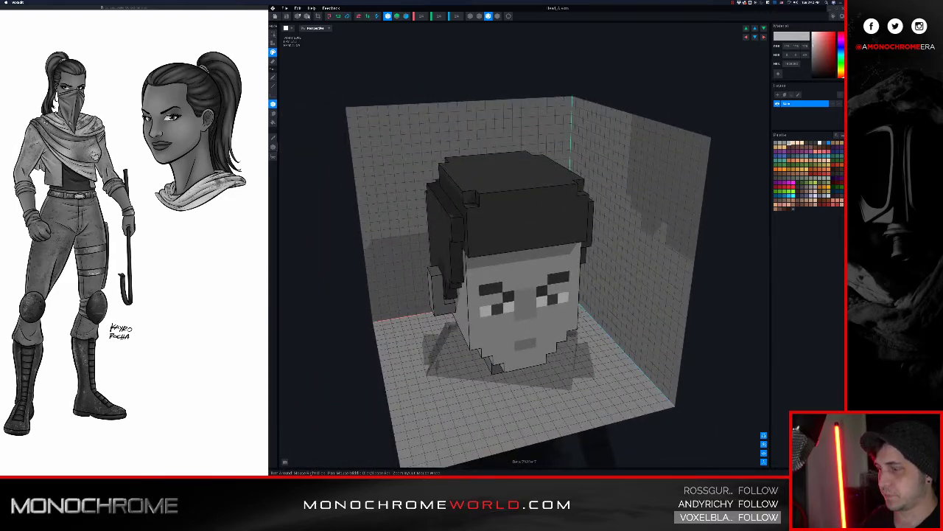
{"action": "left_click", "coordinate": [499, 223], "text": "alt"}
{"action": "key", "text": "t"}
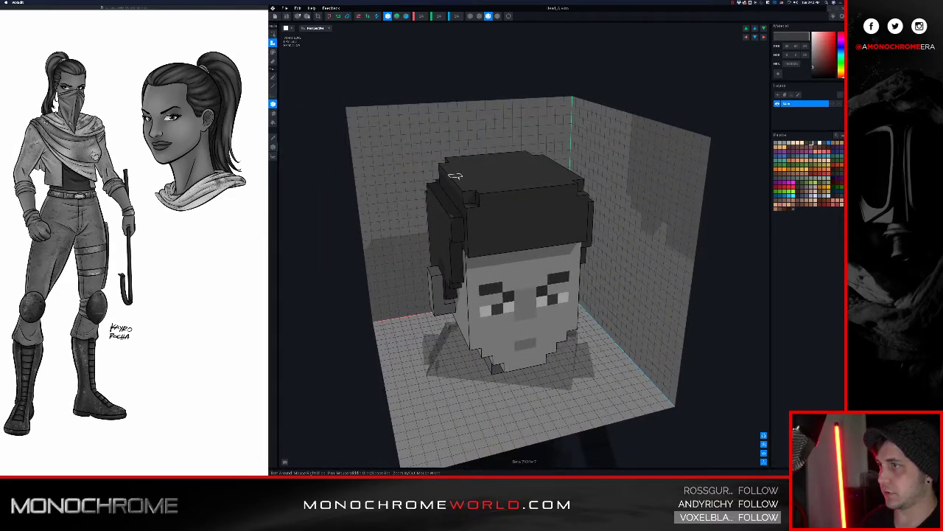
{"action": "right_click_drag", "start_coordinate": [456, 176], "coordinate": [422, 213]}
{"action": "right_click_drag", "start_coordinate": [421, 219], "coordinate": [451, 226]}
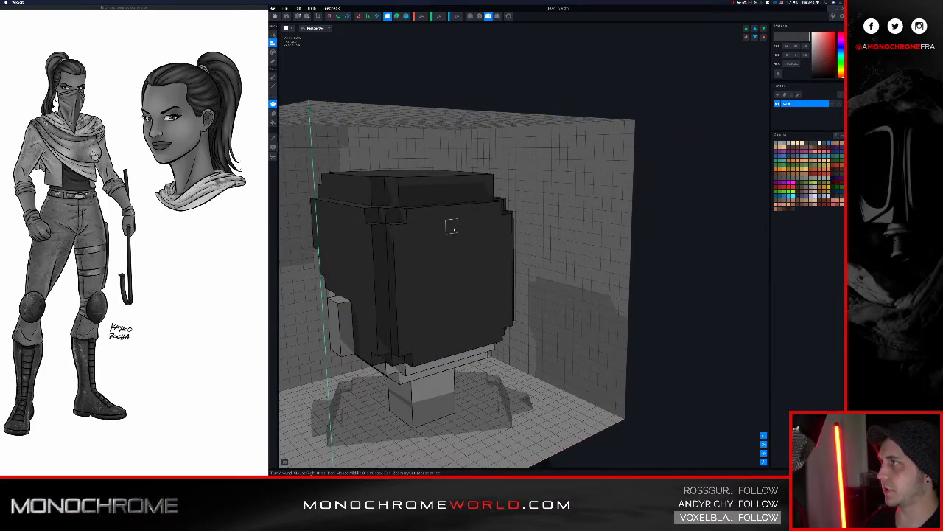
{"action": "mouse_move", "coordinate": [451, 240]}
{"action": "right_mouse_down"}
{"action": "mouse_move", "coordinate": [435, 238]}
{"action": "mouse_move", "coordinate": [442, 244]}
{"action": "right_mouse_up"}
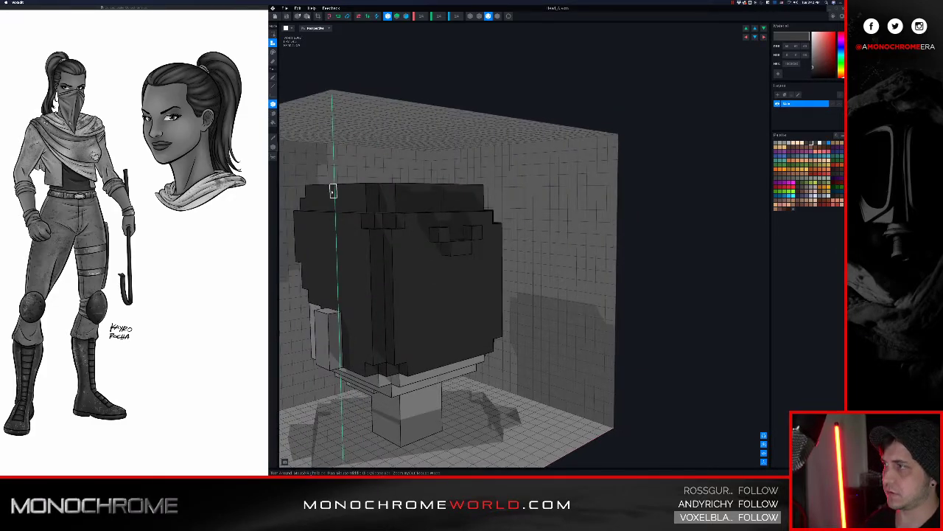
{"action": "left_click", "coordinate": [273, 113]}
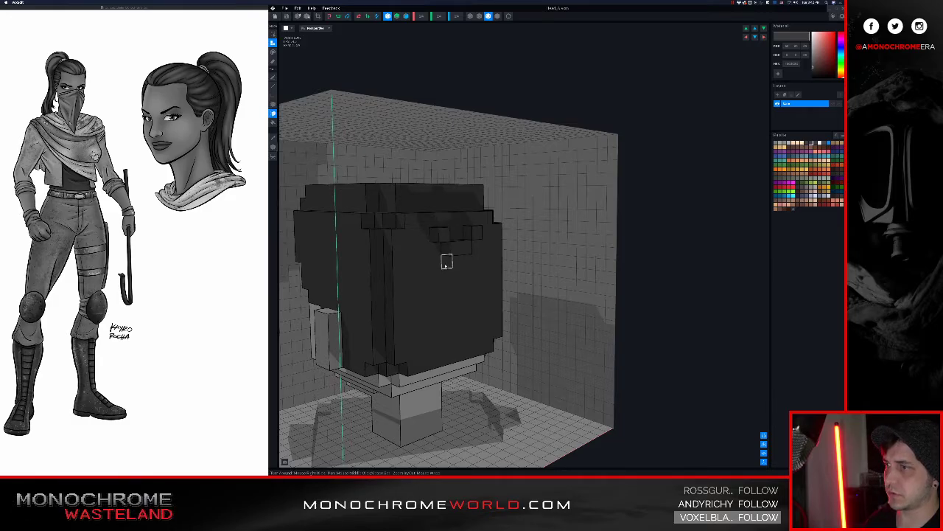
{"action": "left_click", "coordinate": [464, 243]}
{"action": "left_click", "coordinate": [445, 249]}
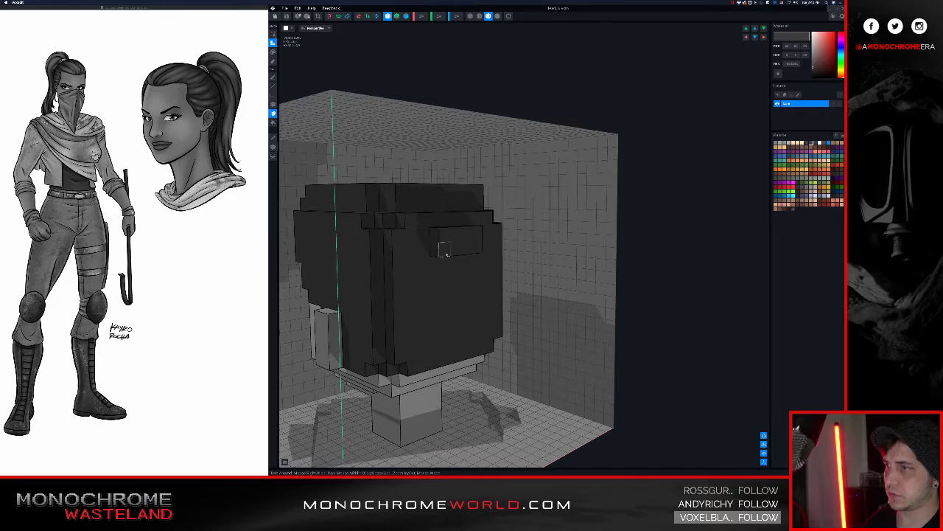
Undo the whole-face extrusion of the back hair and extend the small raised rectangle downward with extra voxel rows.
{"action": "left_click", "coordinate": [446, 257]}
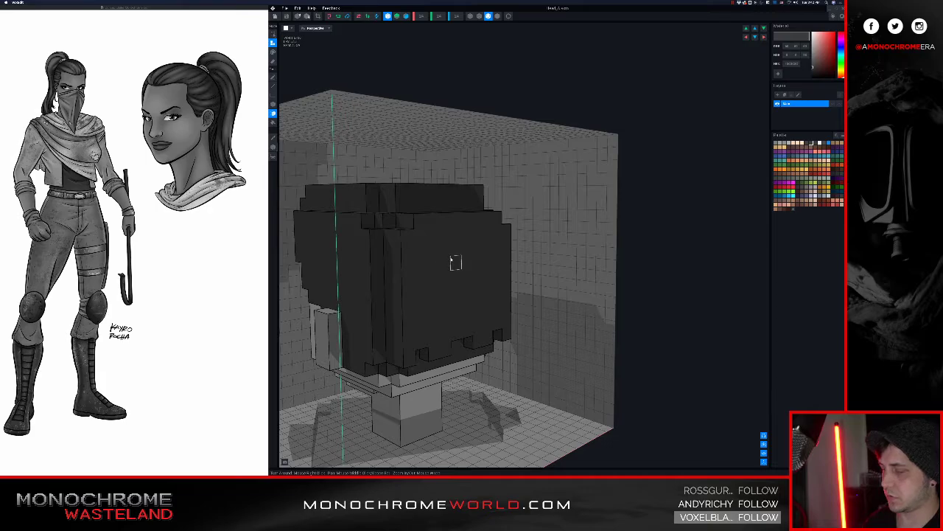
{"action": "key", "text": "super+z"}
{"action": "left_click", "coordinate": [273, 104]}
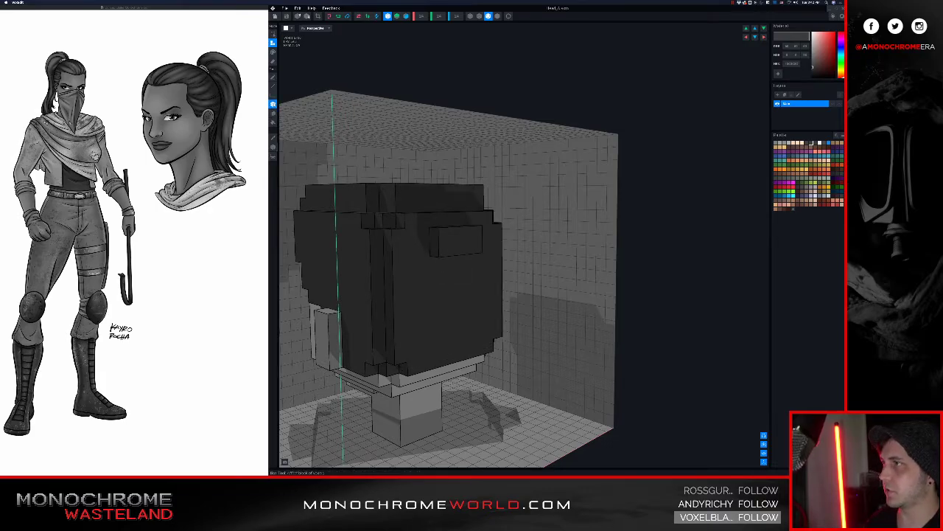
{"action": "left_click_drag", "start_coordinate": [443, 267], "coordinate": [447, 263]}
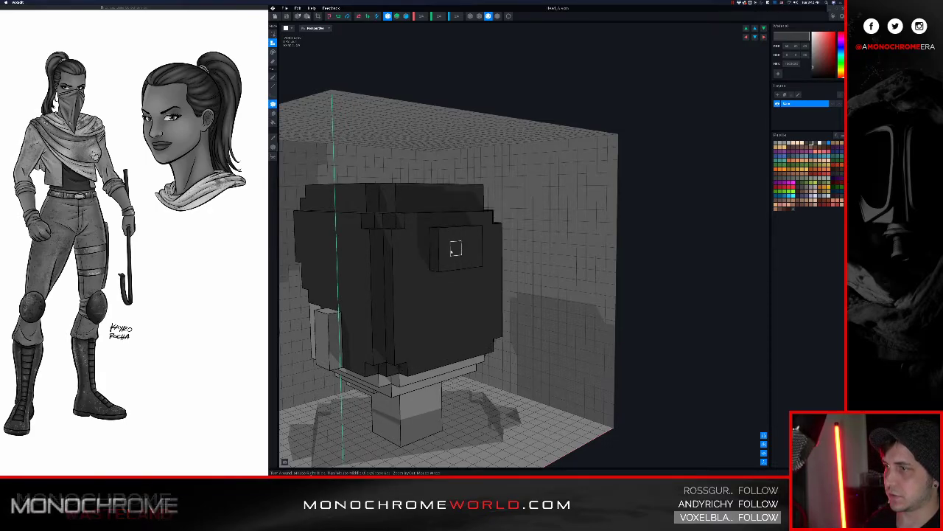
{"action": "right_click_drag", "start_coordinate": [453, 251], "coordinate": [443, 248]}
{"action": "left_click_drag", "start_coordinate": [440, 277], "coordinate": [466, 274]}
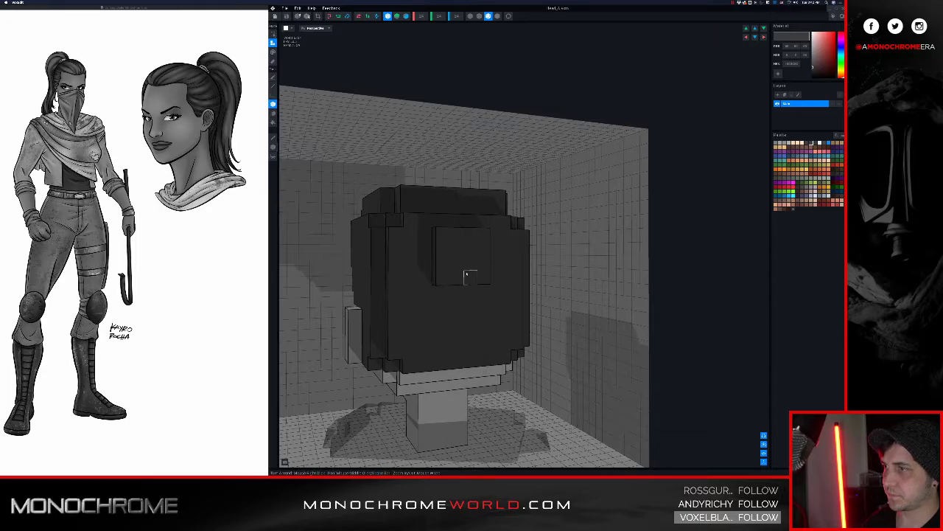
Expand the raised rectangle into a broad hair layer with stepped corners covering most of the back of the head.
{"action": "left_click", "coordinate": [416, 242]}
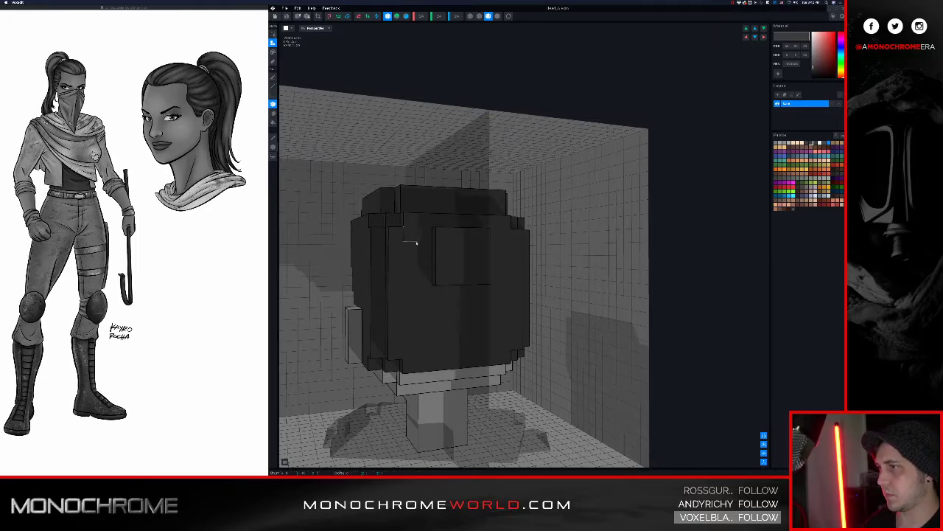
{"action": "key", "text": "super+z"}
{"action": "left_click_drag", "start_coordinate": [410, 249], "coordinate": [429, 284]}
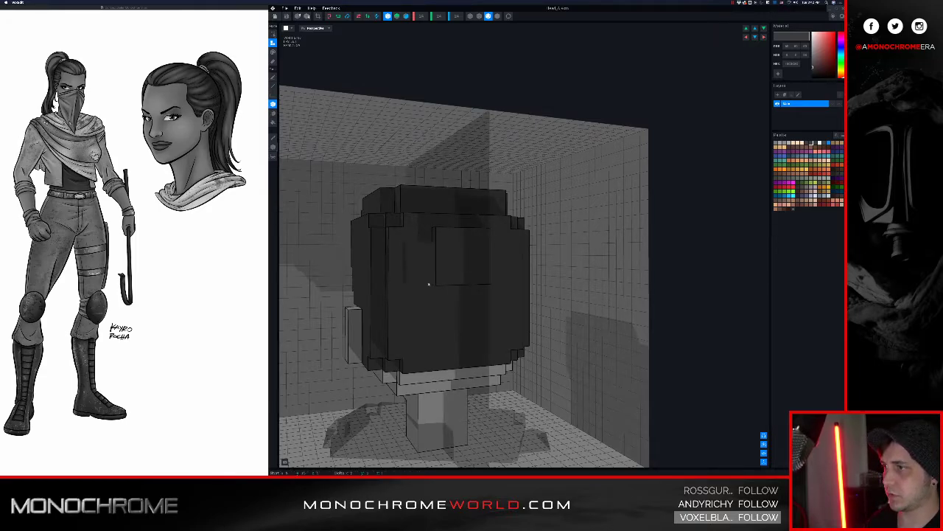
{"action": "left_click_drag", "start_coordinate": [432, 337], "coordinate": [478, 294]}
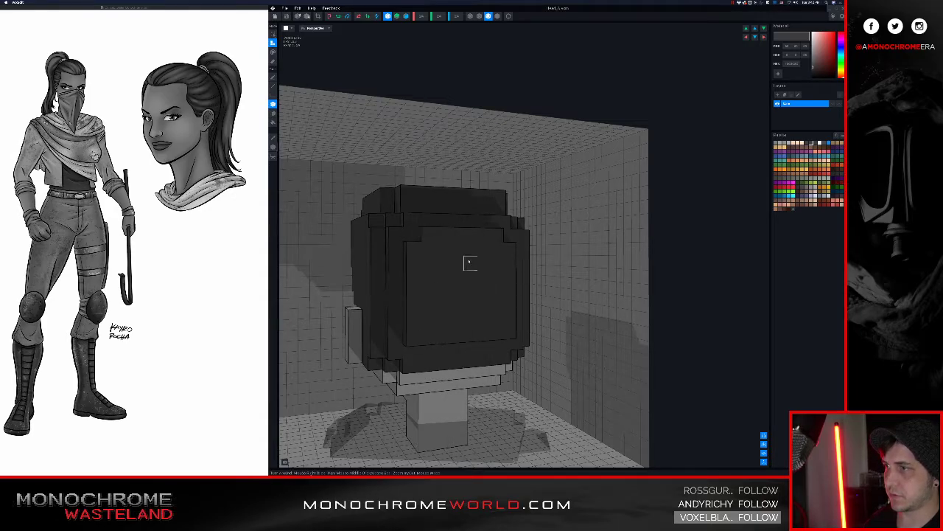
{"action": "right_click_drag", "start_coordinate": [465, 263], "coordinate": [424, 342]}
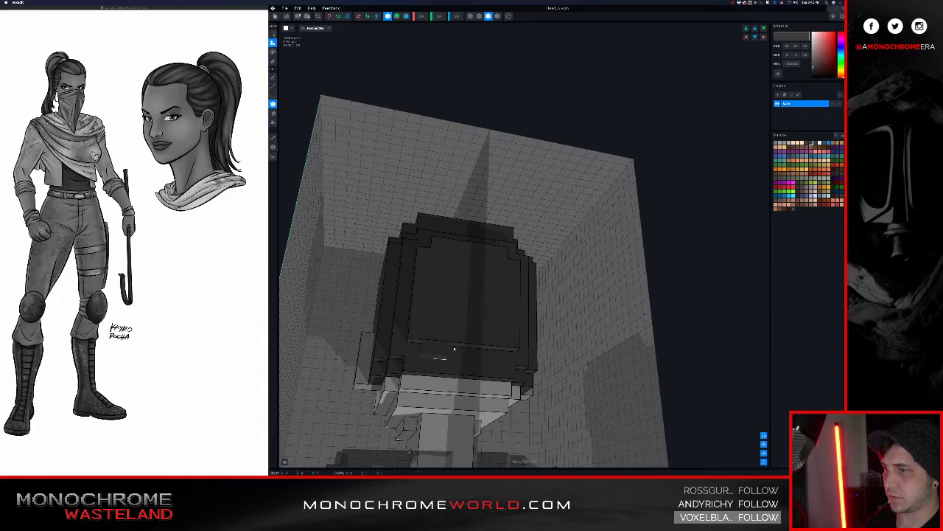
{"action": "right_click_drag", "start_coordinate": [499, 337], "coordinate": [482, 309]}
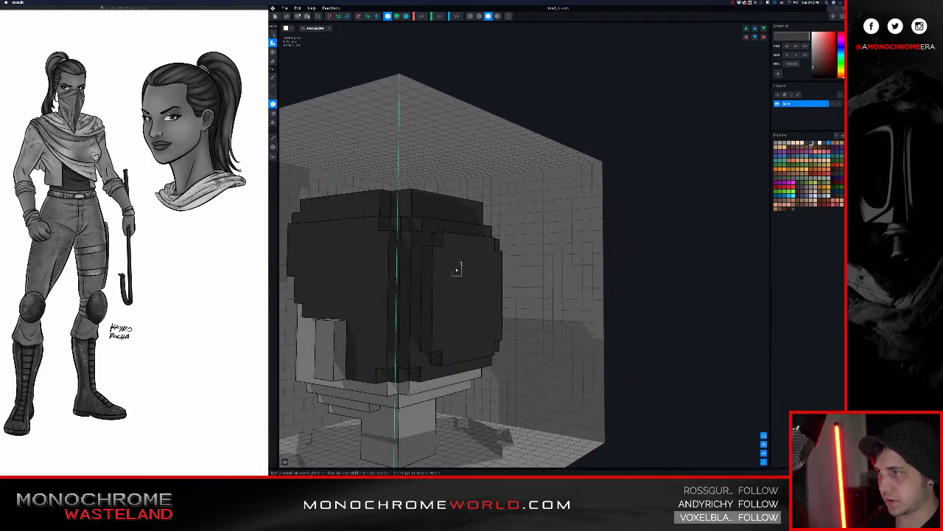
Attach a second, smaller raised block of hair voxels at the upper centre of the back hair layer.
{"action": "right_click_drag", "start_coordinate": [457, 270], "coordinate": [409, 334]}
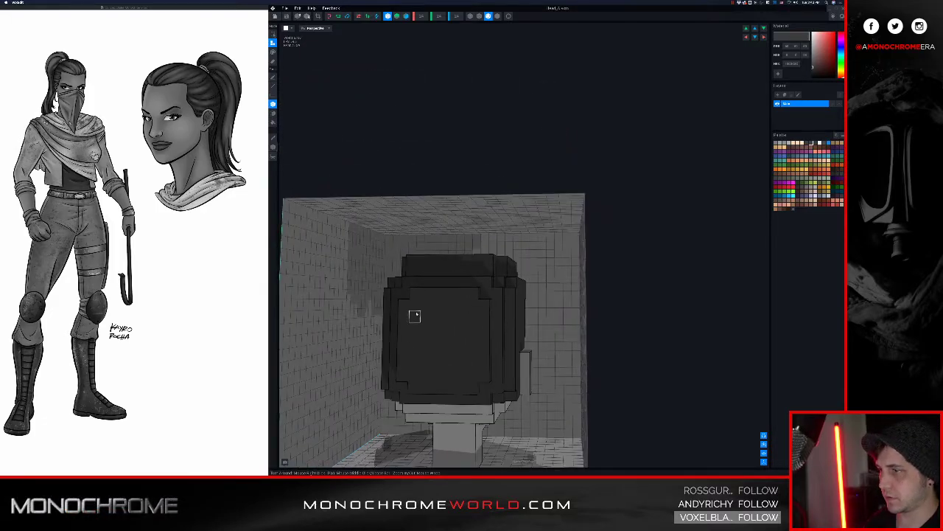
{"action": "mouse_move", "coordinate": [436, 305]}
{"action": "left_mouse_down"}
{"action": "mouse_move", "coordinate": [464, 305]}
{"action": "mouse_move", "coordinate": [428, 340]}
{"action": "left_mouse_up"}
{"action": "right_click_drag", "start_coordinate": [425, 354], "coordinate": [420, 320]}
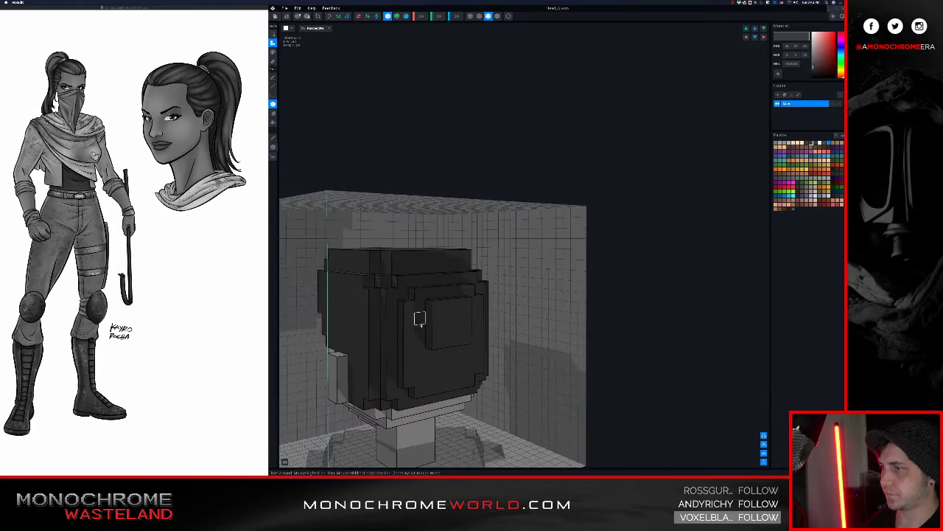
{"action": "right_click_drag", "start_coordinate": [457, 293], "coordinate": [446, 293]}
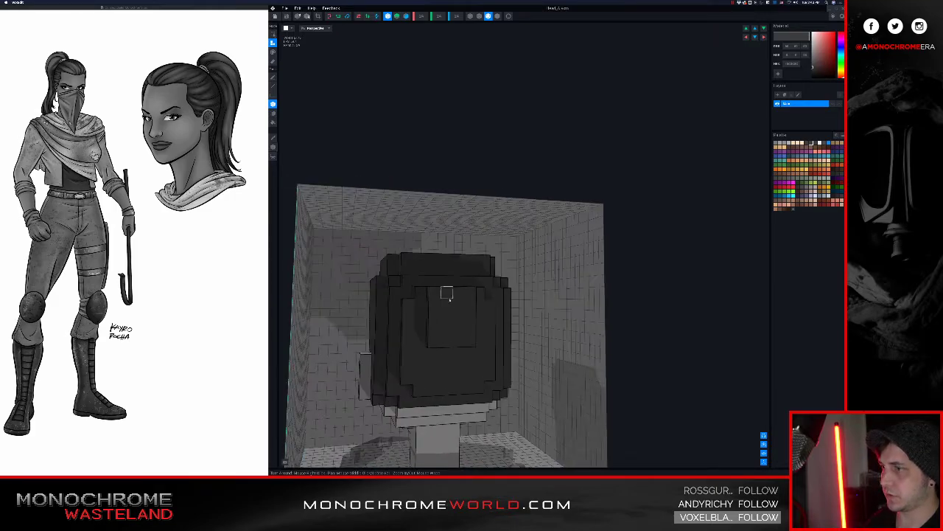
Stack a narrower block of hair voxels on the upper central block to form the ponytail's base.
{"action": "left_click", "coordinate": [443, 328]}
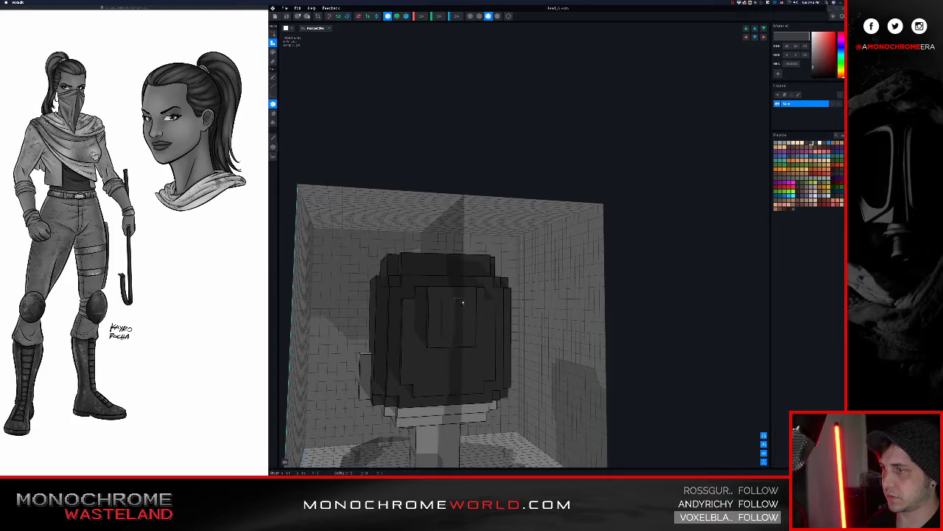
{"action": "left_click", "coordinate": [463, 303]}
{"action": "left_click", "coordinate": [463, 301]}
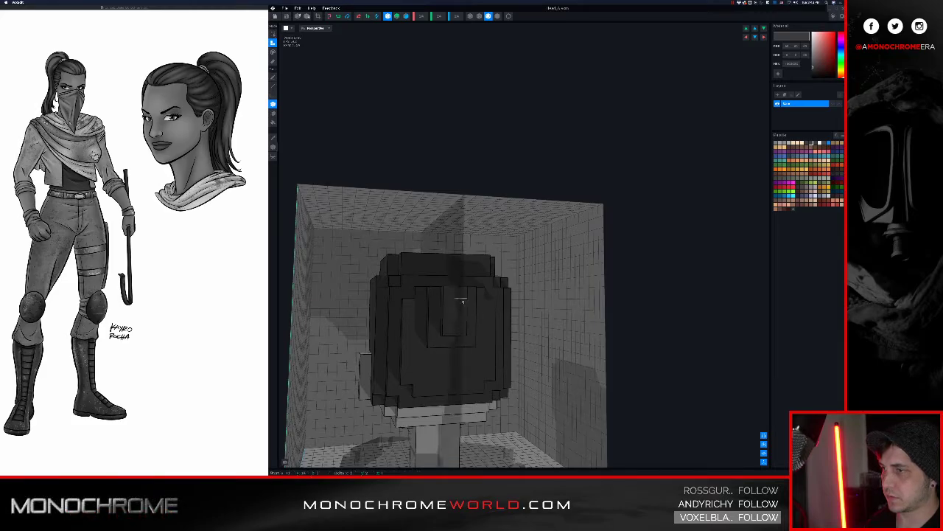
{"action": "left_click", "coordinate": [464, 296]}
{"action": "left_click", "coordinate": [451, 308]}
Build up the ponytail's outer end with hair voxels on its top and at both sides of its underside.
{"action": "right_click_drag", "start_coordinate": [464, 300], "coordinate": [476, 272]}
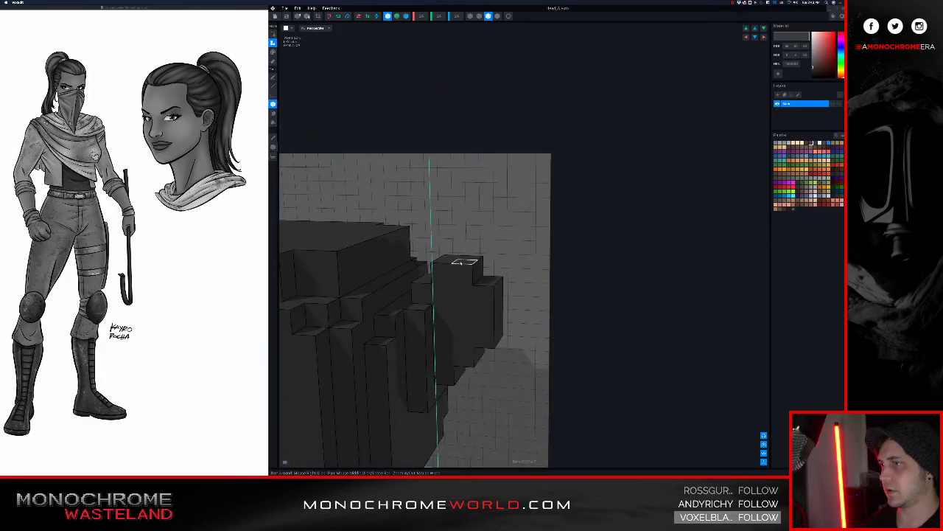
{"action": "left_click_drag", "start_coordinate": [464, 262], "coordinate": [470, 261]}
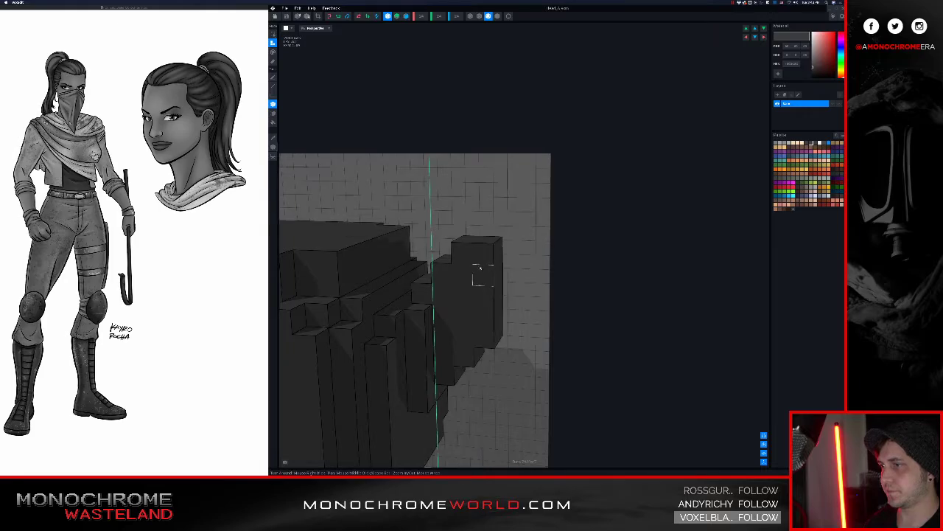
{"action": "mouse_move", "coordinate": [473, 268]}
{"action": "right_mouse_down"}
{"action": "mouse_move", "coordinate": [496, 268]}
{"action": "mouse_move", "coordinate": [493, 293]}
{"action": "mouse_move", "coordinate": [484, 273]}
{"action": "right_mouse_up"}
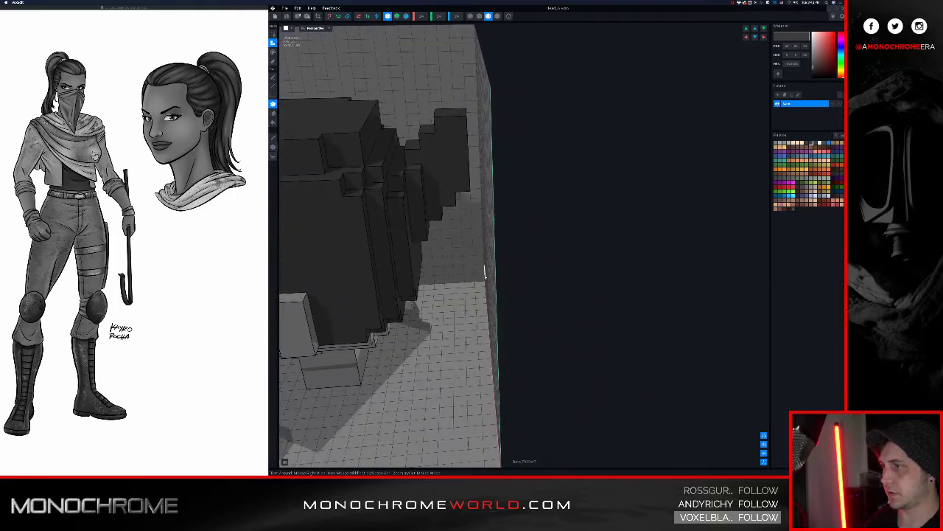
{"action": "right_click_drag", "start_coordinate": [455, 182], "coordinate": [468, 175]}
{"action": "left_click", "coordinate": [459, 178]}
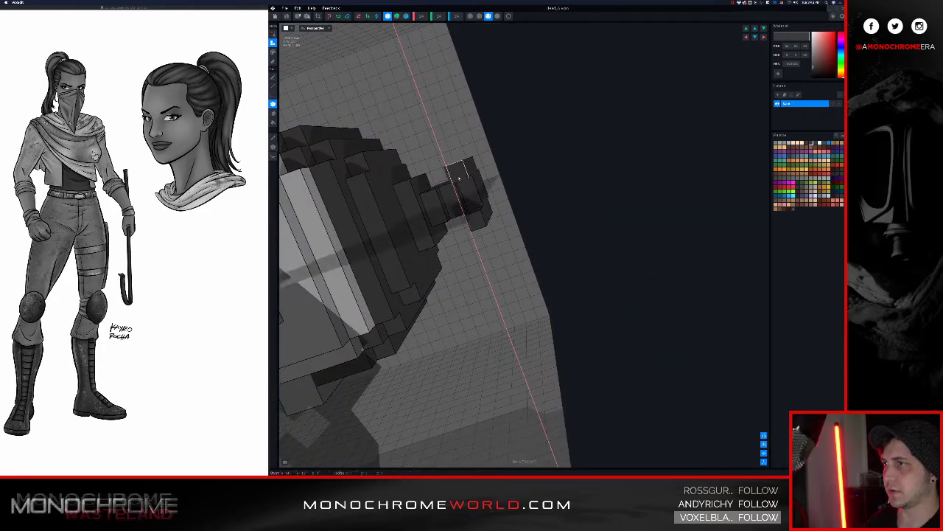
{"action": "left_click", "coordinate": [447, 186]}
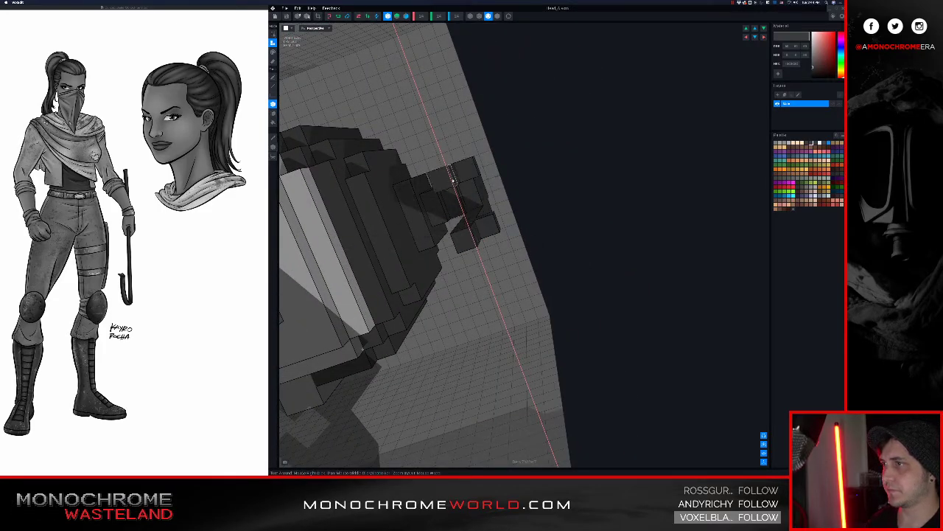
Lengthen the two hanging ponytail strands behind the head by attaching hair voxels at their lower ends.
{"action": "right_click_drag", "start_coordinate": [445, 187], "coordinate": [444, 190]}
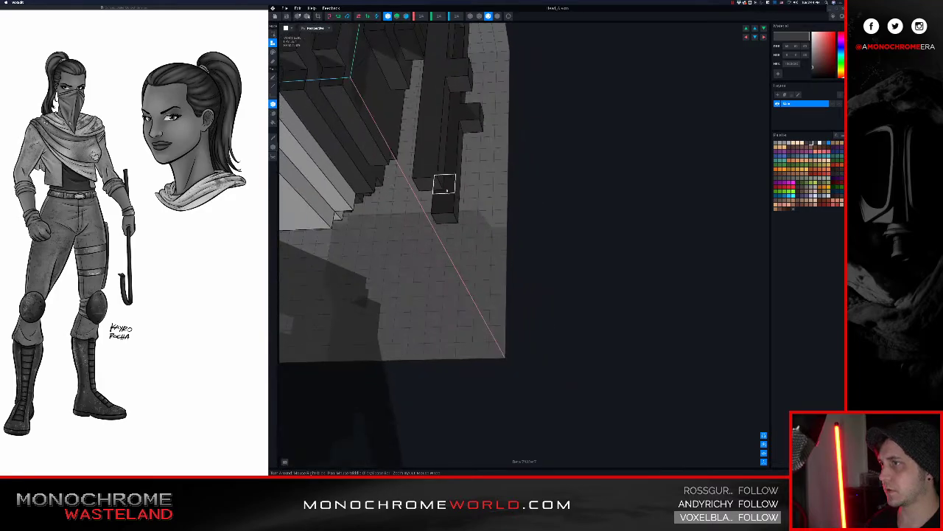
{"action": "left_click", "coordinate": [439, 189]}
{"action": "left_click", "coordinate": [431, 203]}
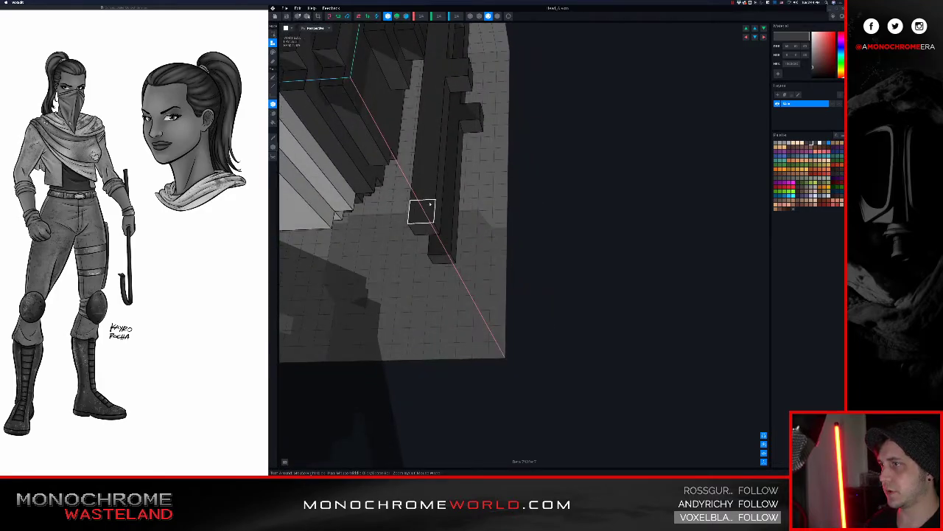
{"action": "right_click_drag", "start_coordinate": [422, 211], "coordinate": [446, 135]}
{"action": "scroll", "coordinate": [445, 140], "scroll_direction": "up", "scroll_amount": 4}
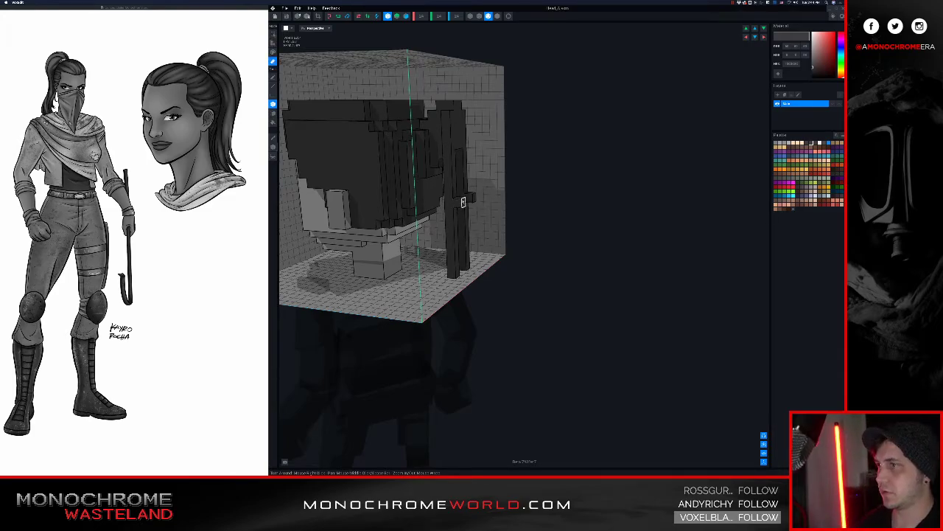
Thicken the hanging ponytail by attaching hair voxels along its long strands.
{"action": "mouse_move", "coordinate": [479, 175]}
{"action": "right_mouse_down"}
{"action": "mouse_move", "coordinate": [408, 158]}
{"action": "mouse_move", "coordinate": [385, 135]}
{"action": "mouse_move", "coordinate": [395, 122]}
{"action": "mouse_move", "coordinate": [448, 156]}
{"action": "mouse_move", "coordinate": [447, 148]}
{"action": "right_mouse_up"}
{"action": "key", "text": "t"}
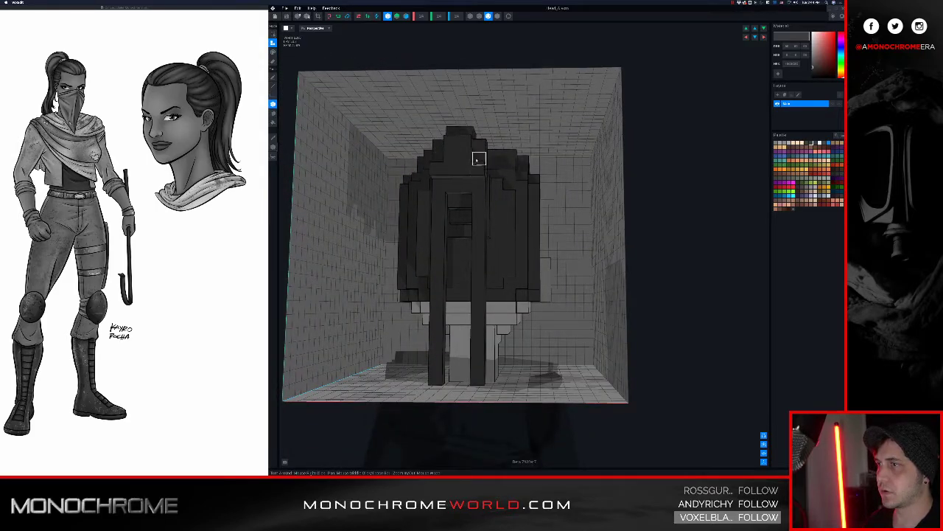
{"action": "right_click_drag", "start_coordinate": [457, 182], "coordinate": [447, 198]}
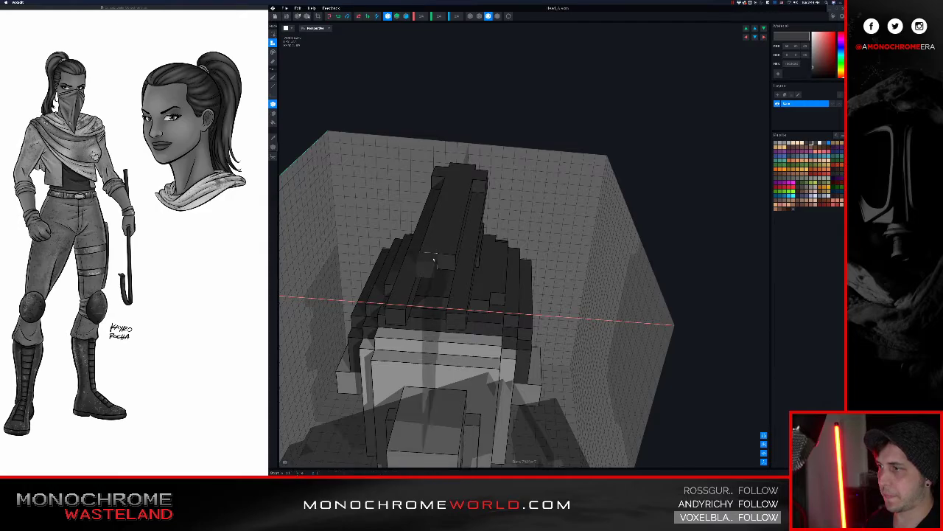
{"action": "right_click_drag", "start_coordinate": [440, 261], "coordinate": [419, 191]}
{"action": "left_click", "coordinate": [422, 321]}
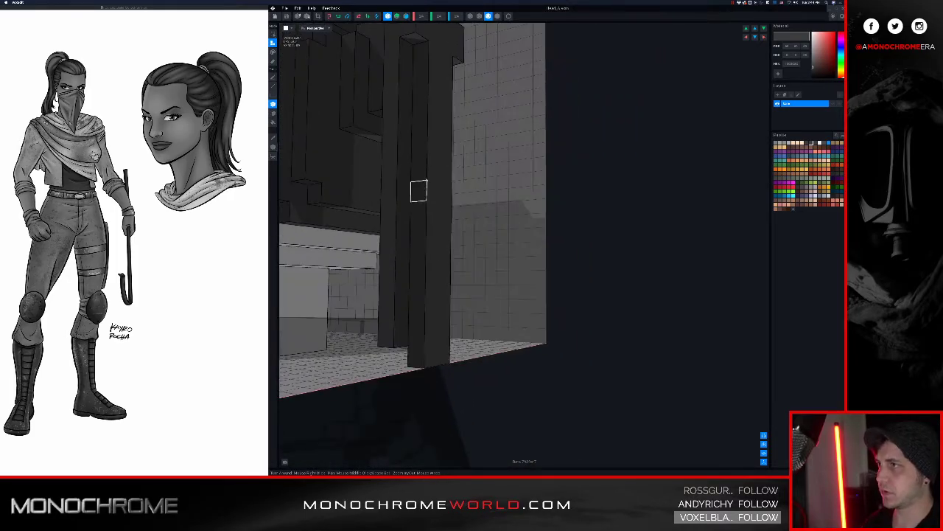
Extend the raised strand down the ponytail's inner side, facing the head, by attaching hair voxels one after another.
{"action": "right_click_drag", "start_coordinate": [421, 108], "coordinate": [414, 74]}
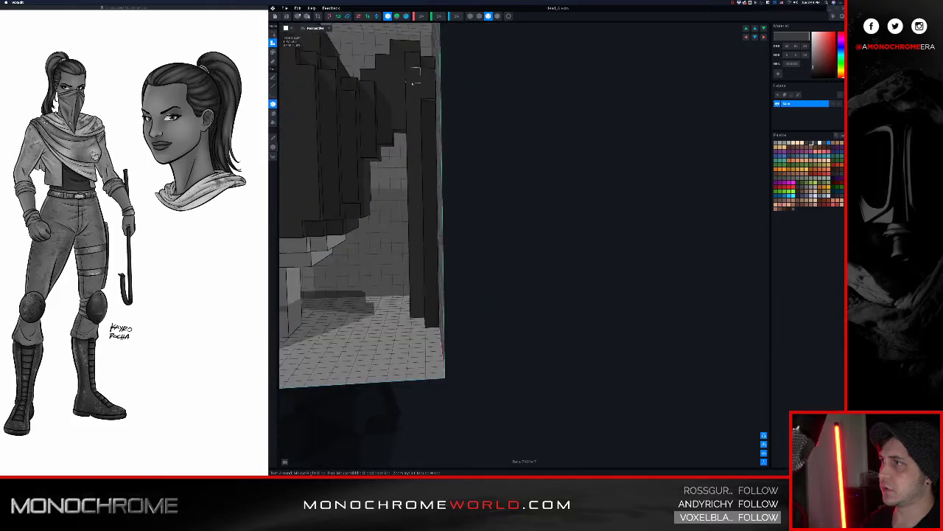
{"action": "left_click", "coordinate": [400, 80]}
{"action": "right_click_drag", "start_coordinate": [402, 120], "coordinate": [398, 175]}
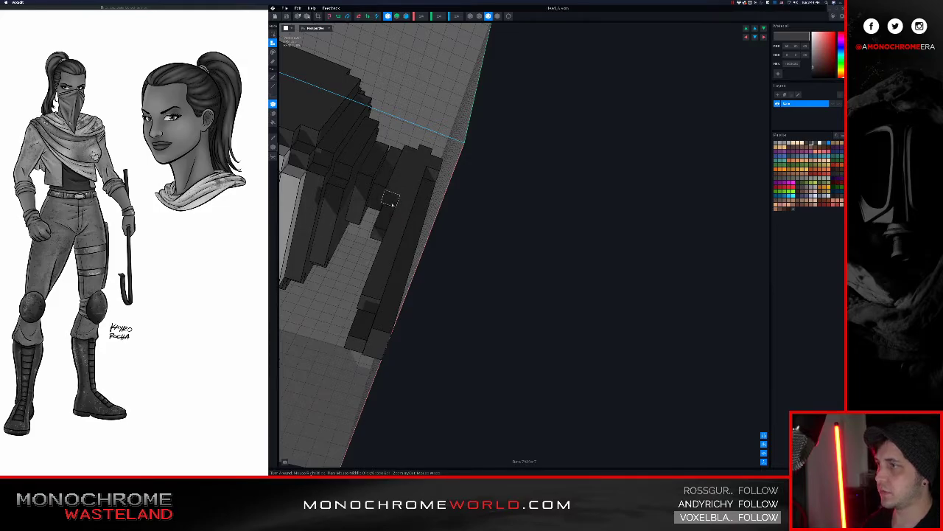
{"action": "right_click_drag", "start_coordinate": [378, 234], "coordinate": [404, 215]}
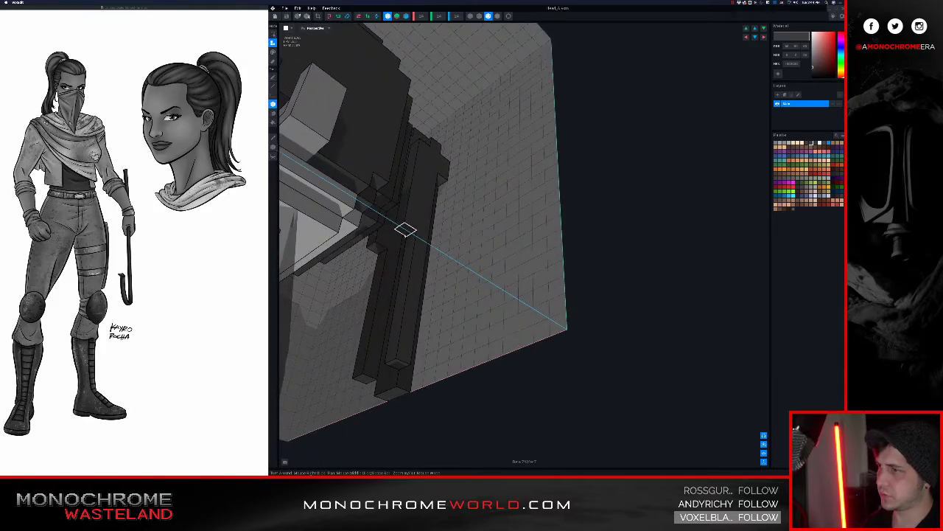
{"action": "left_click", "coordinate": [406, 242]}
{"action": "left_click", "coordinate": [405, 255]}
{"action": "left_click", "coordinate": [404, 269]}
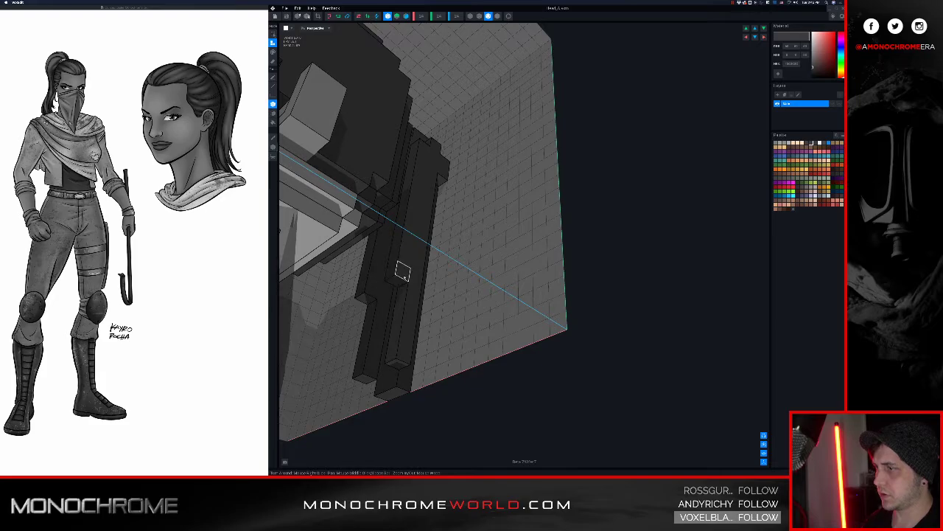
{"action": "left_click", "coordinate": [404, 292]}
{"action": "left_click", "coordinate": [402, 305]}
{"action": "left_click", "coordinate": [396, 320]}
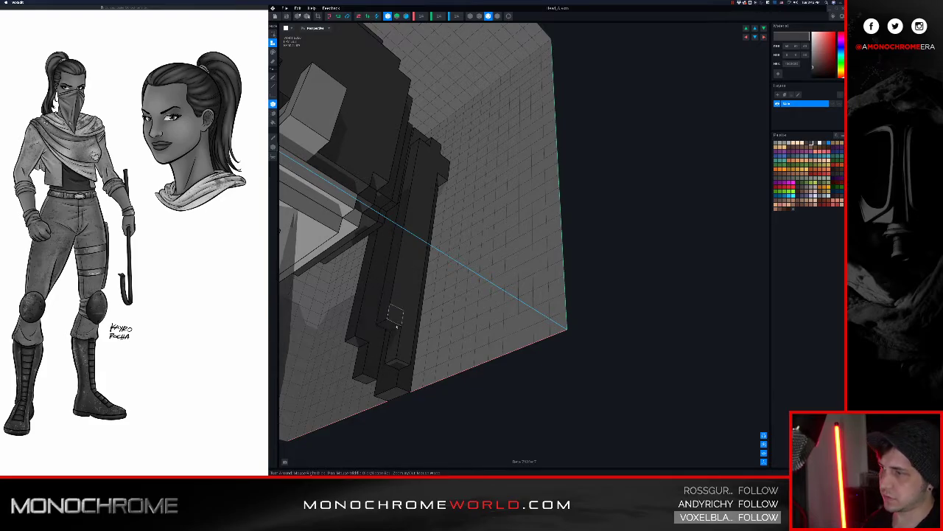
Attach a long vertical run of hair voxels down the side of the hanging ponytail.
{"action": "right_click_drag", "start_coordinate": [397, 328], "coordinate": [406, 243]}
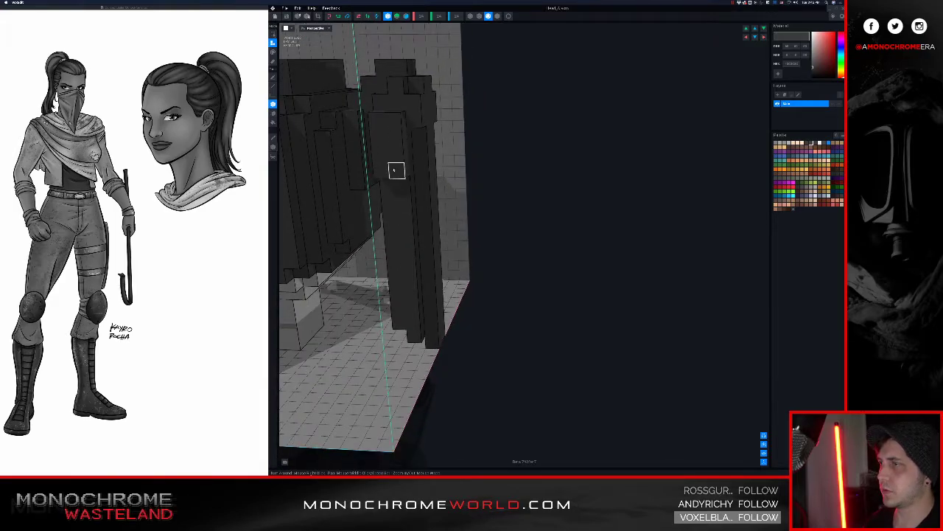
{"action": "left_click_drag", "start_coordinate": [393, 125], "coordinate": [415, 314]}
{"action": "right_click_drag", "start_coordinate": [409, 200], "coordinate": [415, 198]}
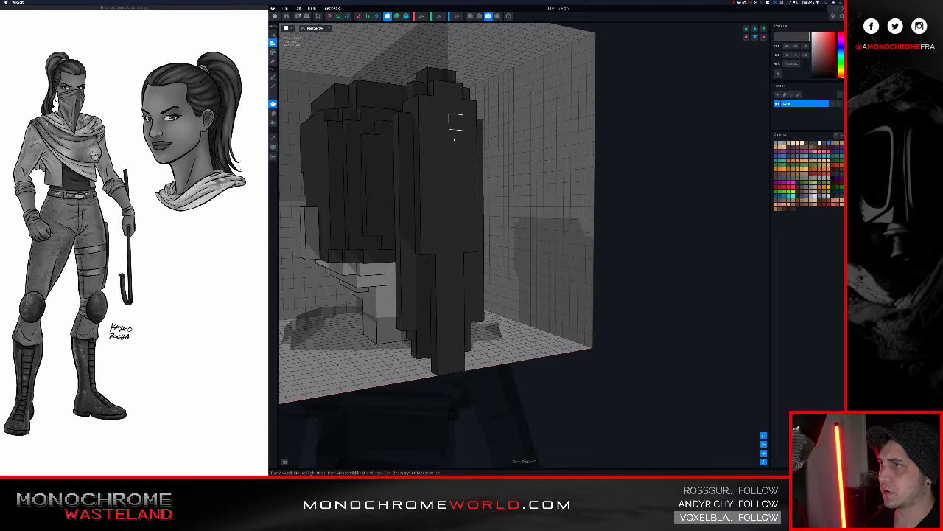
Erase hair voxels from the underside of the connection between the head and the ponytail.
{"action": "right_click_drag", "start_coordinate": [463, 258], "coordinate": [471, 154]}
{"action": "right_click_drag", "start_coordinate": [466, 93], "coordinate": [435, 143]}
{"action": "key", "text": "e"}
{"action": "left_click", "coordinate": [432, 157]}
{"action": "left_click", "coordinate": [434, 146]}
{"action": "left_click", "coordinate": [435, 145]}
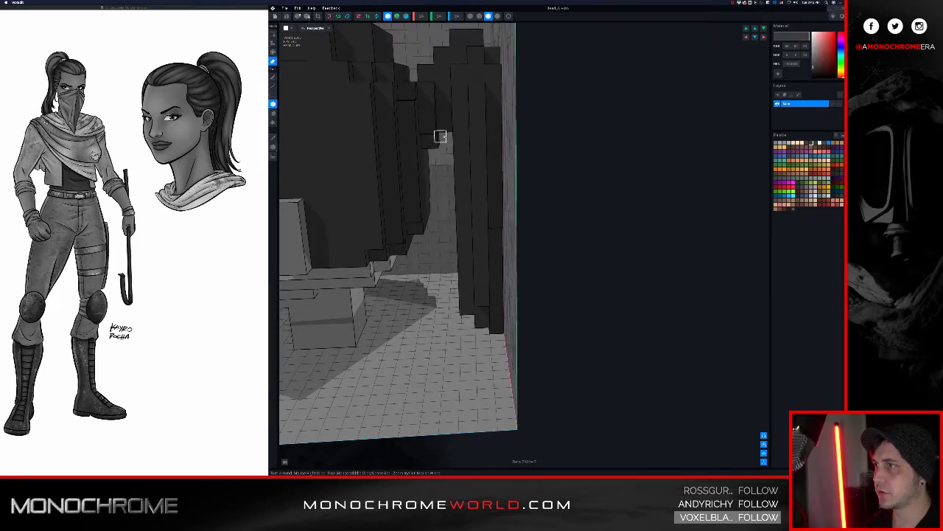
{"action": "right_click_drag", "start_coordinate": [437, 140], "coordinate": [448, 149]}
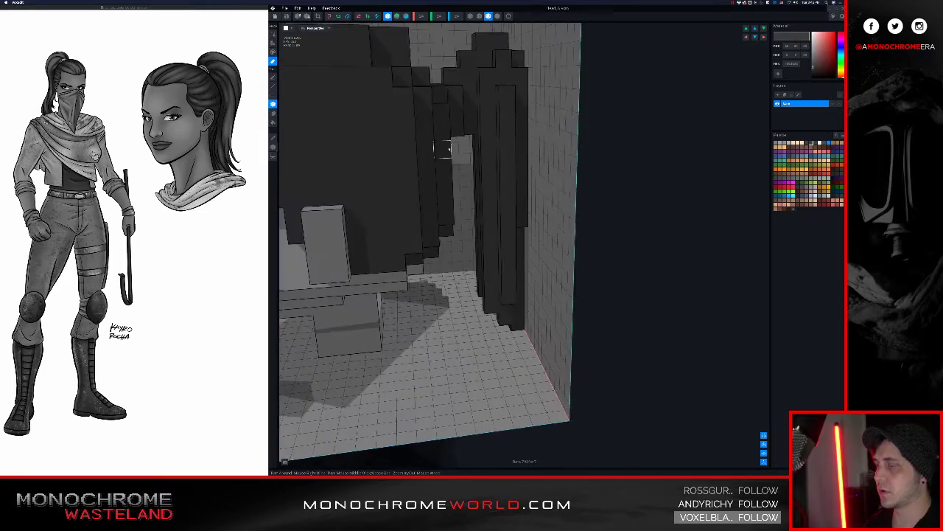
Erase the outer voxel rows along the front and side upper edges of the hair to round off the crown.
{"action": "right_click_drag", "start_coordinate": [469, 110], "coordinate": [494, 120]}
{"action": "right_click_drag", "start_coordinate": [496, 165], "coordinate": [501, 168]}
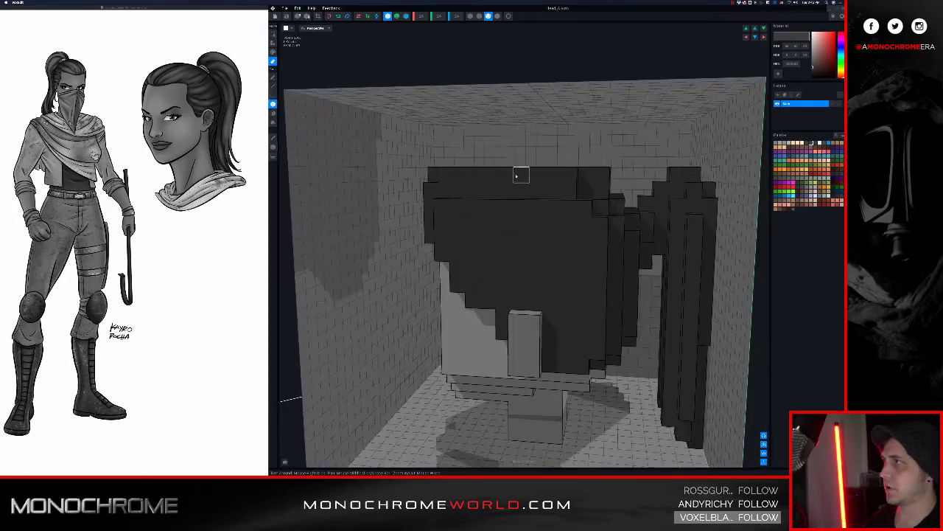
{"action": "right_click_drag", "start_coordinate": [517, 178], "coordinate": [425, 207]}
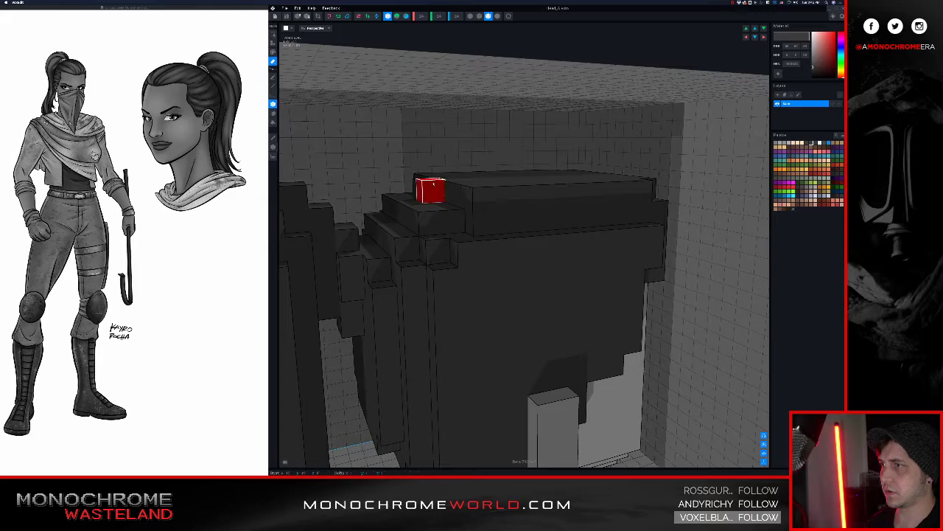
{"action": "right_click_drag", "start_coordinate": [465, 158], "coordinate": [486, 203]}
{"action": "scroll", "coordinate": [346, 181], "scroll_direction": "down", "scroll_amount": 5}
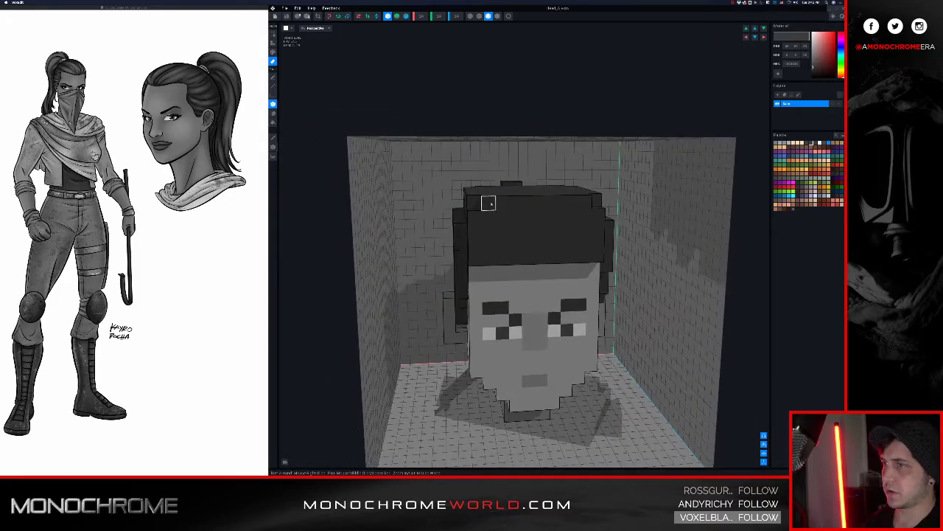
{"action": "left_click_drag", "start_coordinate": [489, 203], "coordinate": [543, 203]}
{"action": "right_click_drag", "start_coordinate": [502, 201], "coordinate": [518, 204]}
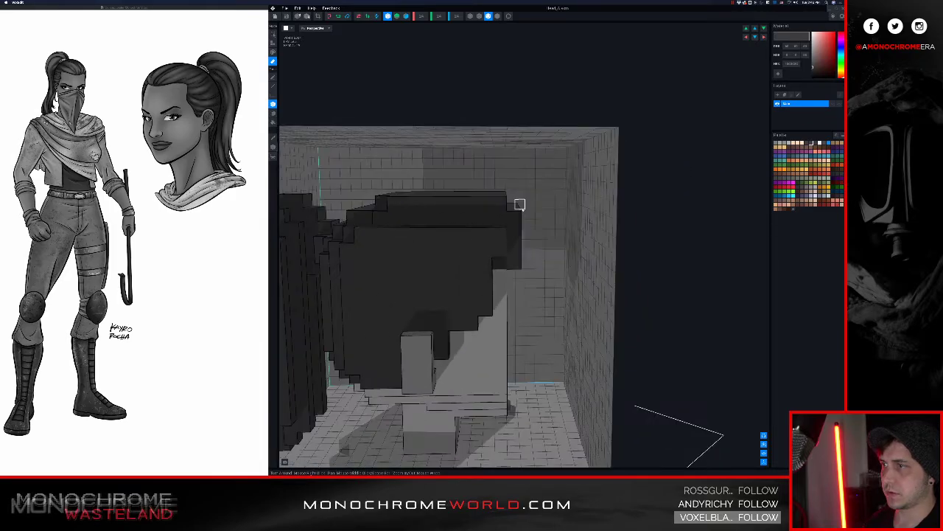
{"action": "left_click_drag", "start_coordinate": [499, 204], "coordinate": [407, 206]}
{"action": "right_click_drag", "start_coordinate": [407, 206], "coordinate": [594, 214]}
{"action": "right_click_drag", "start_coordinate": [527, 193], "coordinate": [547, 238]}
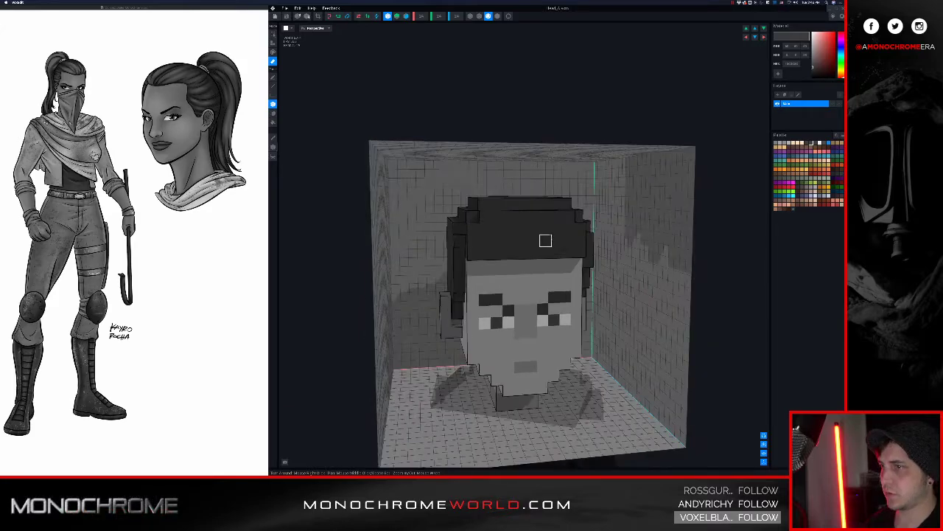
{"action": "scroll", "coordinate": [547, 237], "scroll_direction": "up", "scroll_amount": 5}
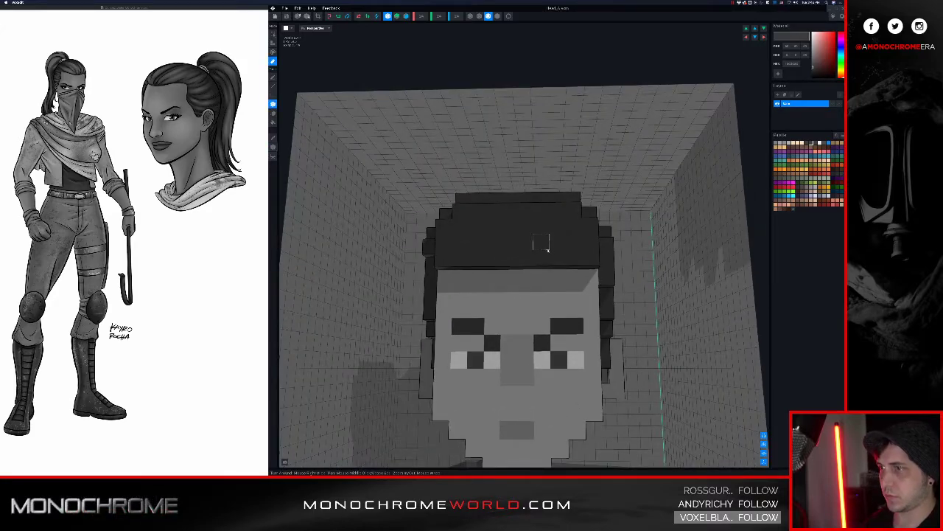
{"action": "key", "text": "b"}
{"action": "mouse_move", "coordinate": [508, 274]}
{"action": "left_mouse_down"}
{"action": "mouse_move", "coordinate": [476, 272]}
{"action": "mouse_move", "coordinate": [545, 273]}
{"action": "left_mouse_up"}
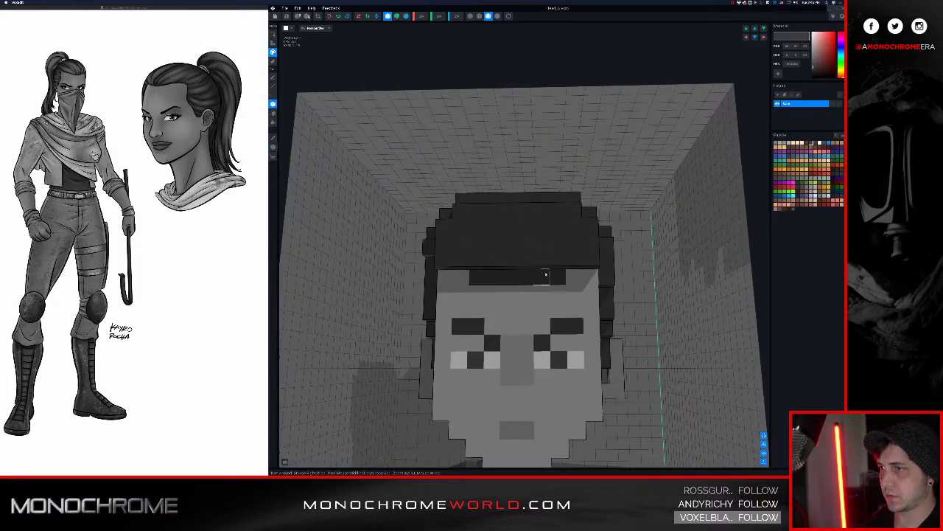
{"action": "key", "text": "super+z"}
Attach a row of hair voxels across the forehead directly beneath the front hairline.
{"action": "key", "text": "t"}
{"action": "left_click_drag", "start_coordinate": [477, 275], "coordinate": [542, 274]}
{"action": "right_click_drag", "start_coordinate": [507, 257], "coordinate": [491, 225]}
{"action": "scroll", "coordinate": [510, 256], "scroll_direction": "down", "scroll_amount": 4}
{"action": "scroll", "coordinate": [531, 248], "scroll_direction": "up", "scroll_amount": 5}
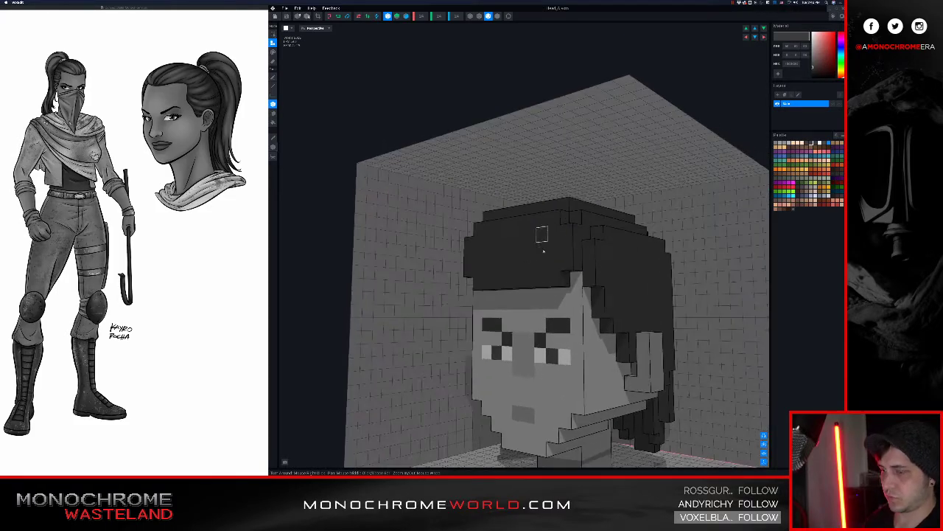
Paint the skin voxel at the forehead's outer corner in the dark hair colour to close the hairline at the temple.
{"action": "key", "text": "p"}
{"action": "left_click", "coordinate": [577, 280]}
{"action": "right_click_drag", "start_coordinate": [547, 267], "coordinate": [549, 272]}
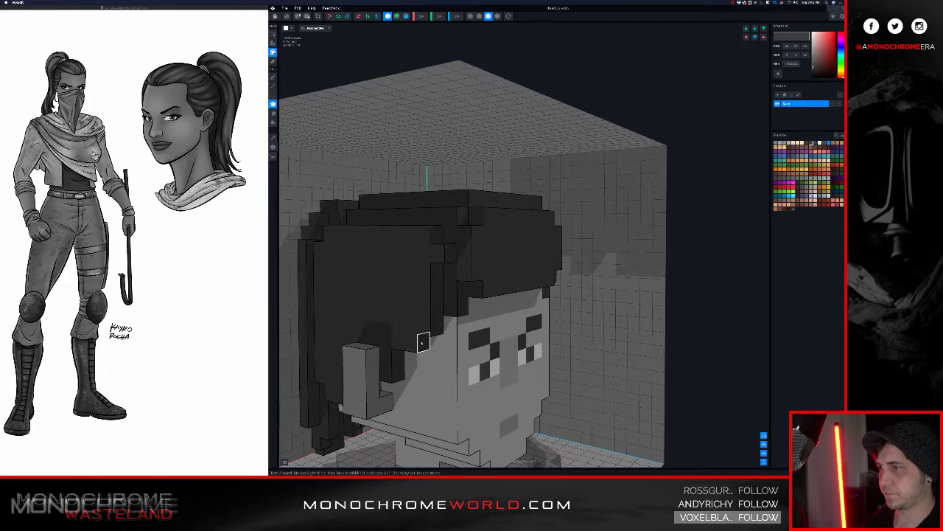
Examine the hairline, ear area and face from the side and the front.
{"action": "right_click_drag", "start_coordinate": [424, 335], "coordinate": [442, 329]}
{"action": "scroll", "coordinate": [445, 328], "scroll_direction": "down", "scroll_amount": 3}
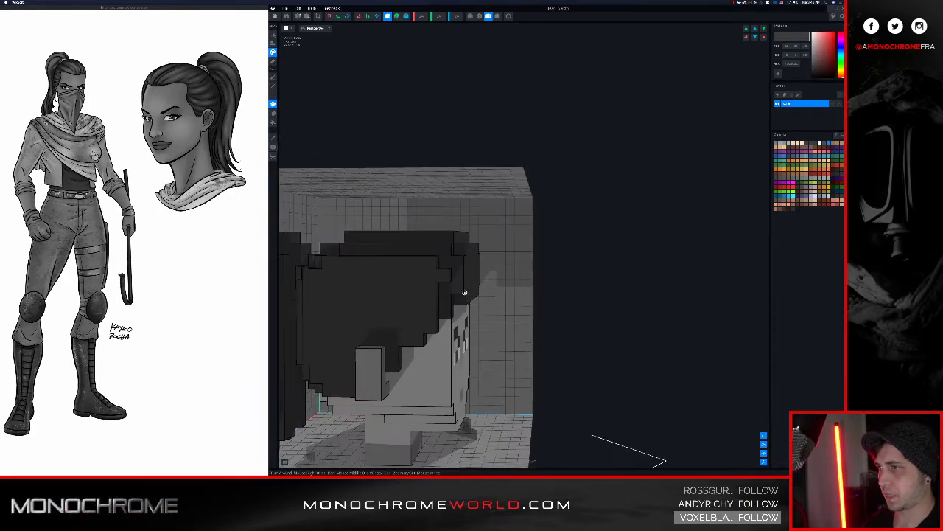
{"action": "right_click_drag", "start_coordinate": [465, 292], "coordinate": [503, 269]}
{"action": "scroll", "coordinate": [484, 284], "scroll_direction": "down", "scroll_amount": 3}
{"action": "scroll", "coordinate": [516, 273], "scroll_direction": "up", "scroll_amount": 5}
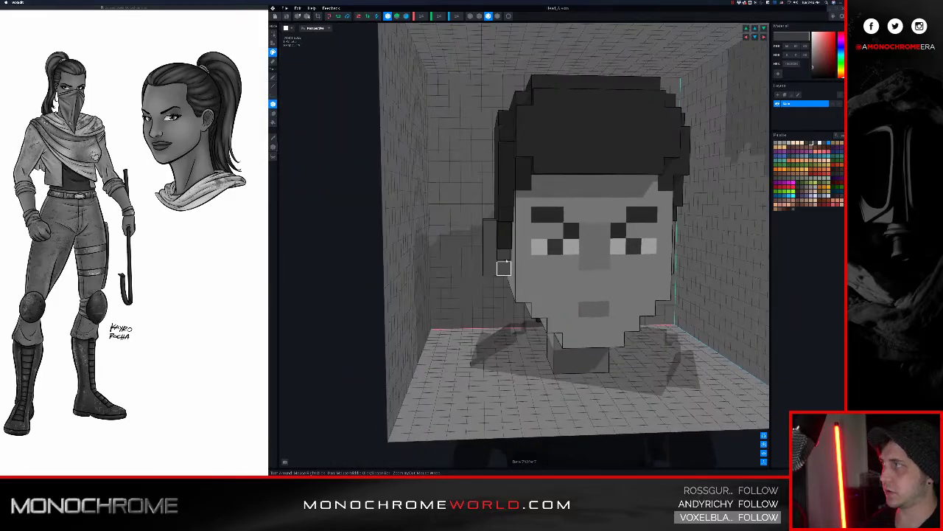
{"action": "middle_click_drag", "start_coordinate": [440, 210], "coordinate": [538, 217]}
{"action": "middle_click_drag", "start_coordinate": [641, 220], "coordinate": [538, 224]}
{"action": "middle_click_drag", "start_coordinate": [486, 299], "coordinate": [524, 225]}
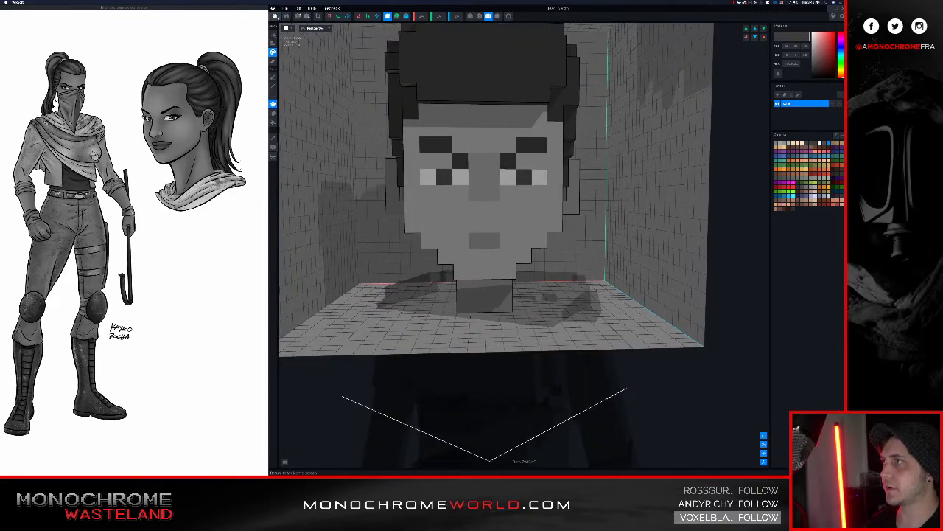
Return to the full character model and examine the new head on the body up close.
{"action": "left_click", "coordinate": [275, 15]}
{"action": "left_click", "coordinate": [517, 141]}
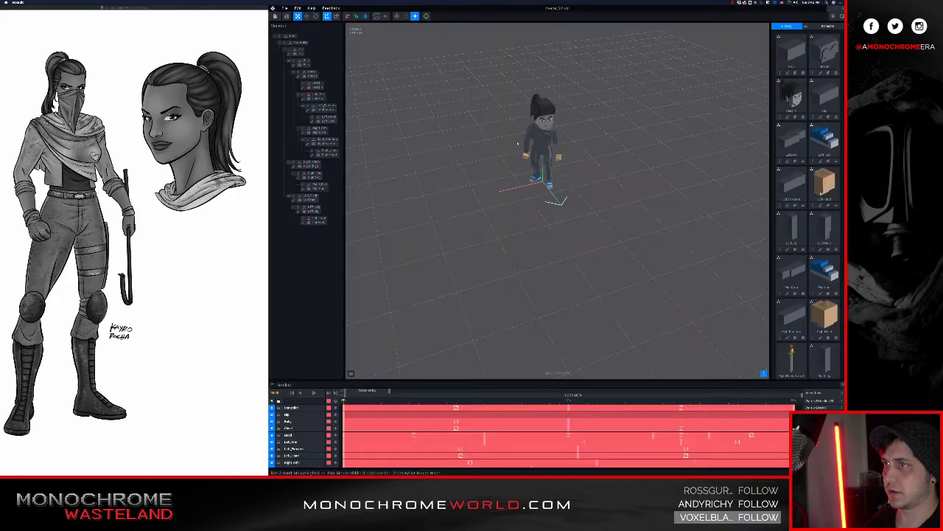
{"action": "scroll", "coordinate": [514, 138], "scroll_direction": "up", "scroll_amount": 5}
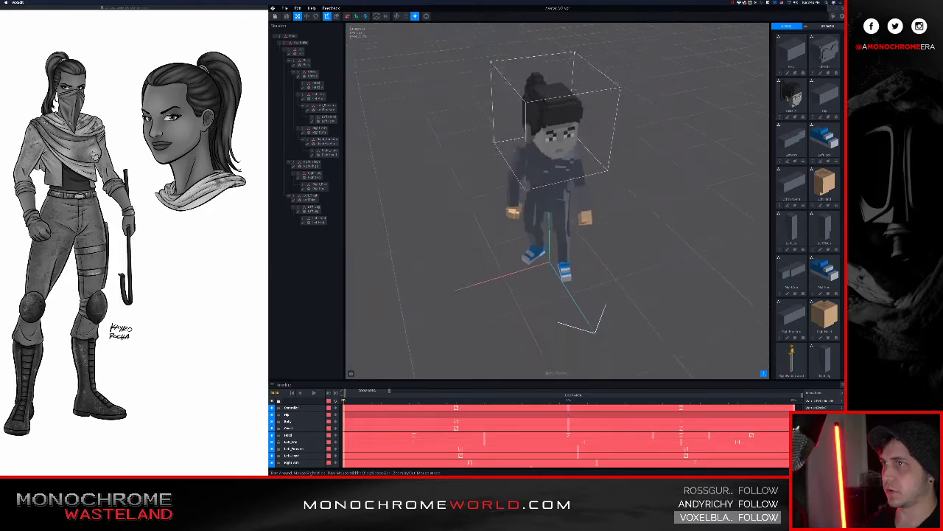
{"action": "mouse_move", "coordinate": [554, 142]}
{"action": "right_mouse_down"}
{"action": "mouse_move", "coordinate": [536, 156]}
{"action": "mouse_move", "coordinate": [546, 157]}
{"action": "right_mouse_up"}
{"action": "scroll", "coordinate": [547, 157], "scroll_direction": "up", "scroll_amount": 5}
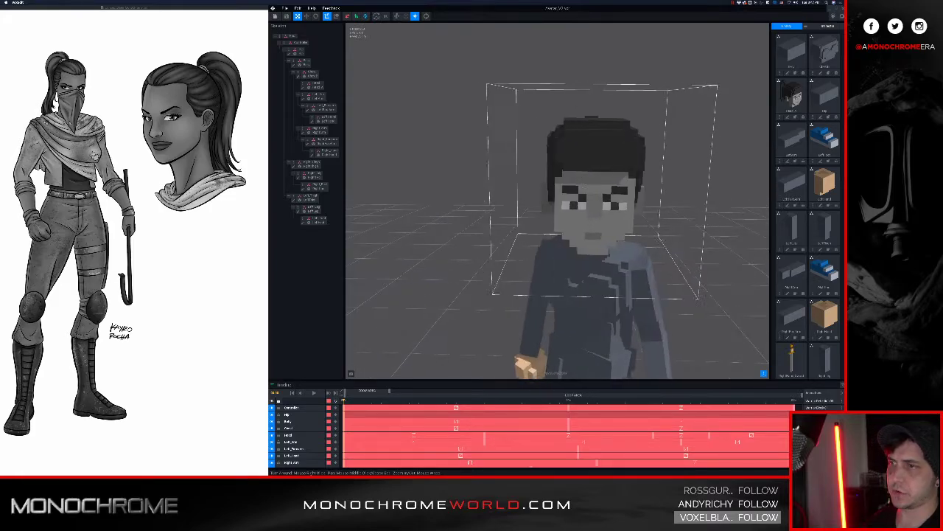
{"action": "middle_click_drag", "start_coordinate": [576, 189], "coordinate": [503, 174]}
{"action": "left_click", "coordinate": [503, 174]}
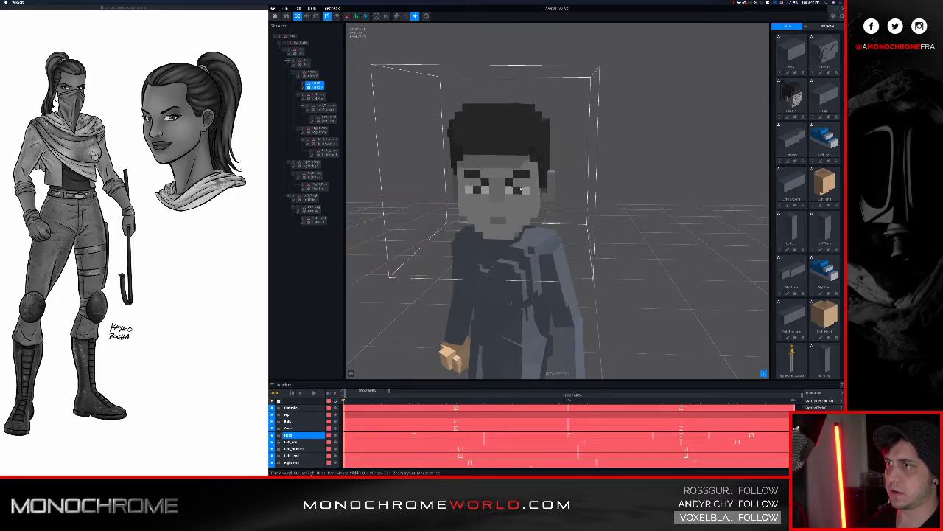
Reopen the head part for voxel editing and examine its face from the front and side against the reference.
{"action": "double_click", "coordinate": [305, 88]}
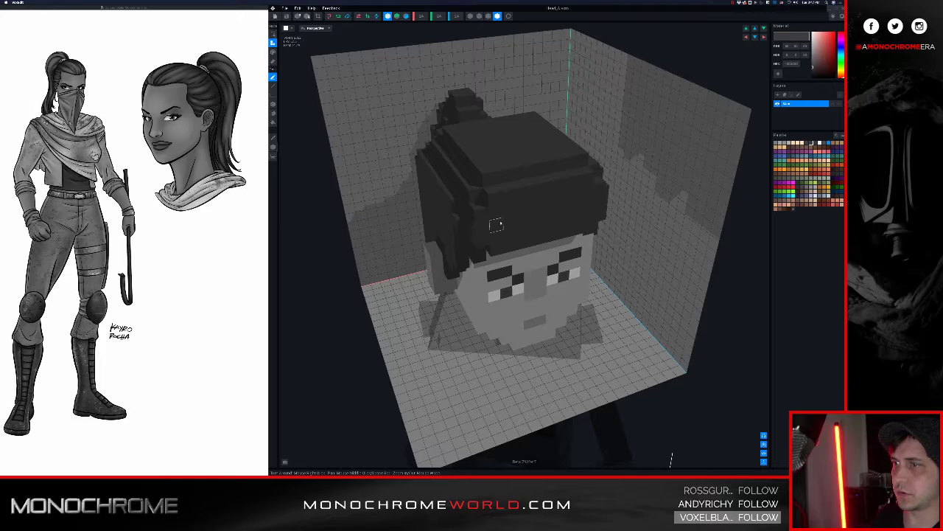
{"action": "right_click_drag", "start_coordinate": [501, 223], "coordinate": [499, 214]}
{"action": "middle_click_drag", "start_coordinate": [533, 96], "coordinate": [525, 59]}
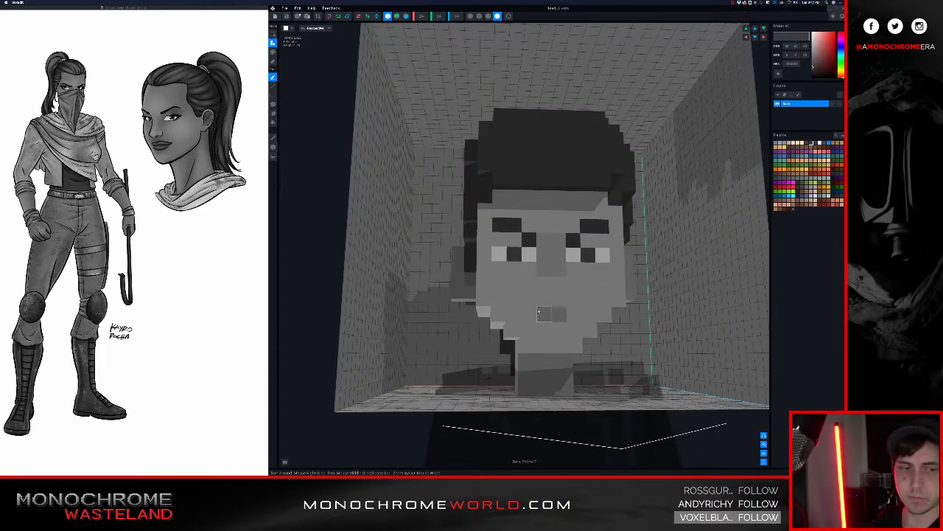
{"action": "right_click_drag", "start_coordinate": [538, 312], "coordinate": [528, 309]}
{"action": "middle_click_drag", "start_coordinate": [528, 309], "coordinate": [463, 264]}
{"action": "right_click_drag", "start_coordinate": [510, 265], "coordinate": [523, 269]}
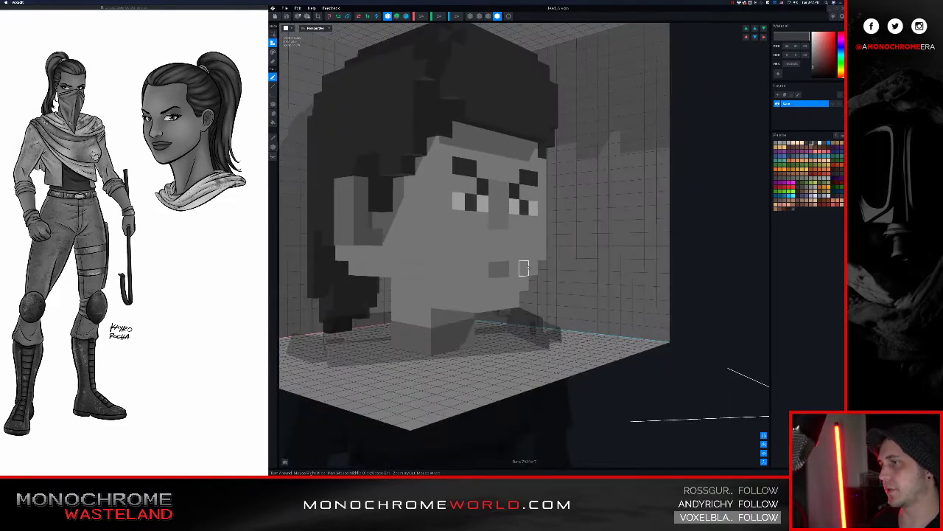
{"action": "right_click_drag", "start_coordinate": [503, 190], "coordinate": [510, 205]}
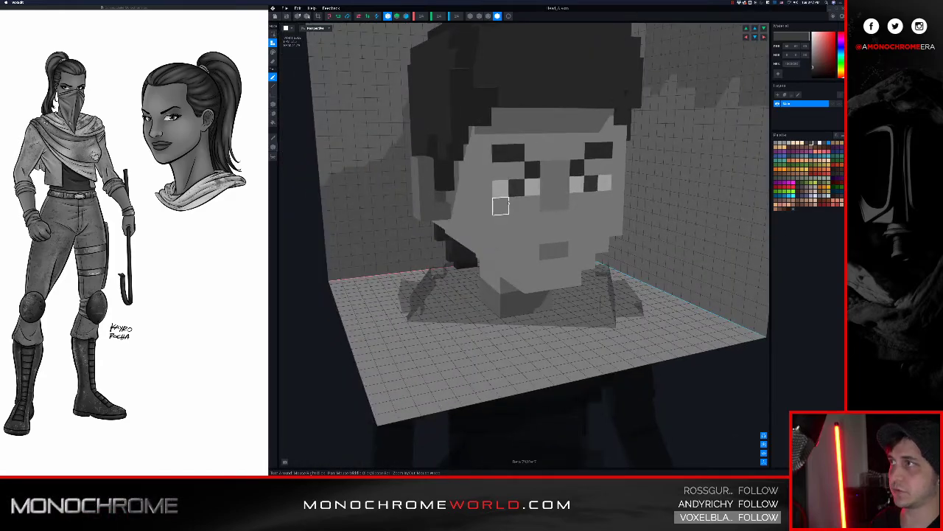
{"action": "middle_click_drag", "start_coordinate": [509, 204], "coordinate": [508, 199]}
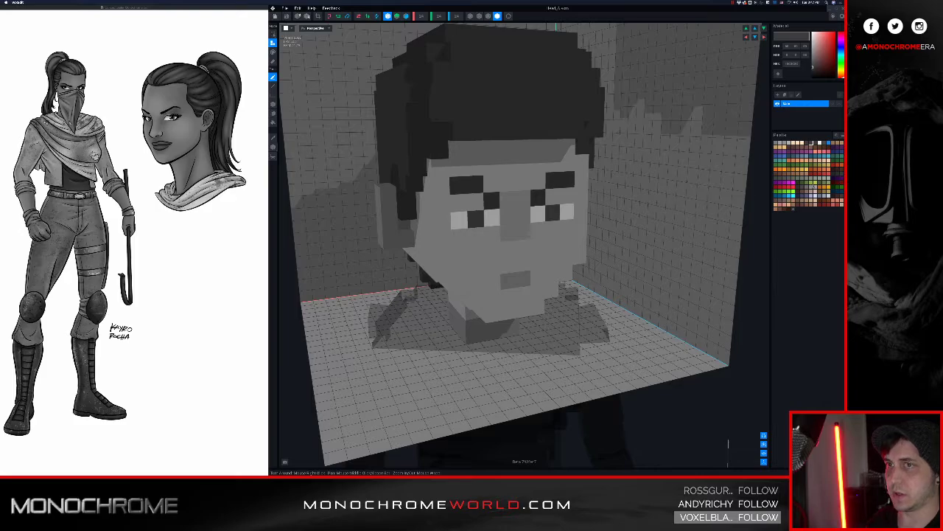
Reduce the palette to the head's own colours, and darken the skin and nose shades.
{"action": "left_click", "coordinate": [836, 135]}
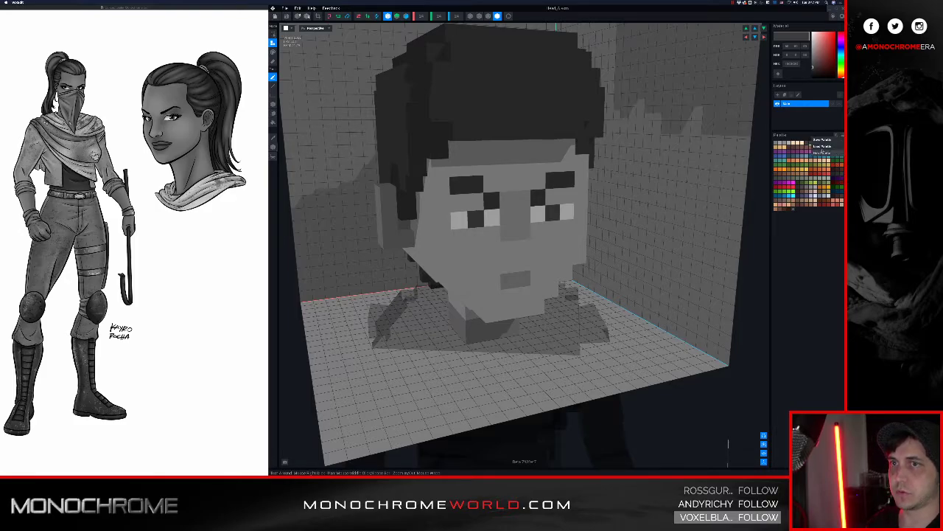
{"action": "left_click", "coordinate": [822, 152]}
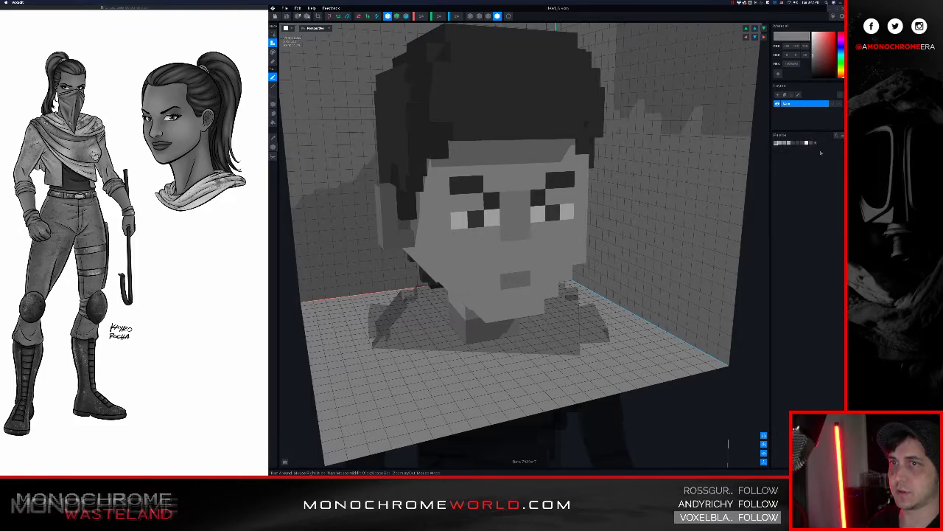
{"action": "left_click", "coordinate": [566, 243], "text": "alt"}
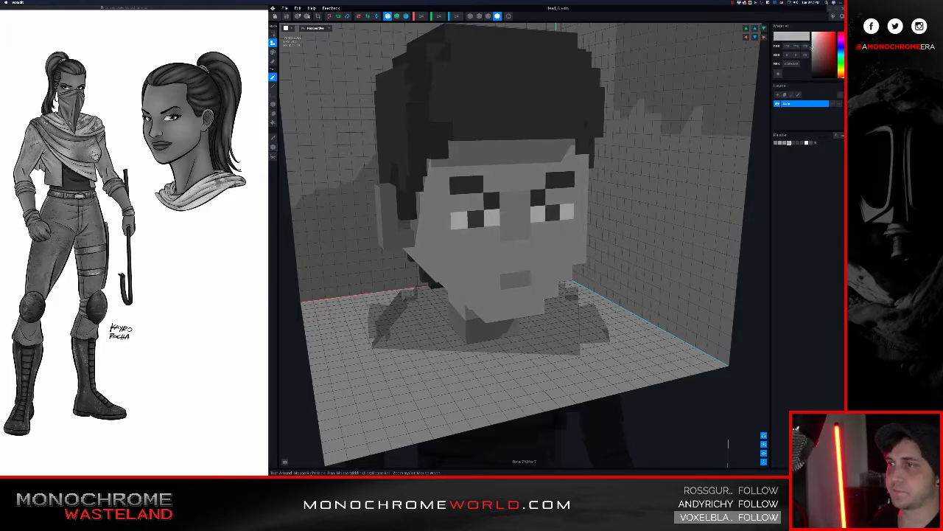
{"action": "left_click_drag", "start_coordinate": [811, 46], "coordinate": [805, 53]}
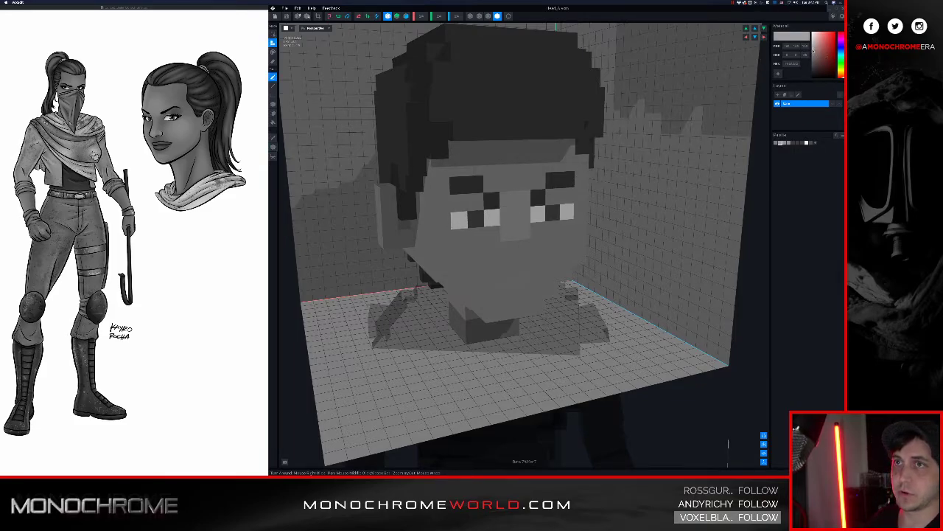
{"action": "left_click_drag", "start_coordinate": [812, 48], "coordinate": [806, 55]}
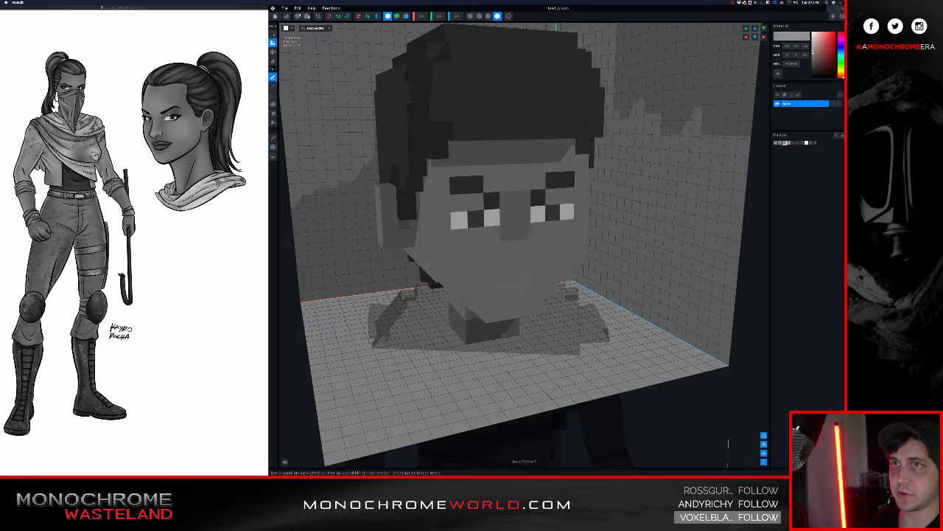
Darken the mouth and ear shade of the head, save the part and return to the full character model.
{"action": "left_click_drag", "start_coordinate": [813, 50], "coordinate": [809, 57]}
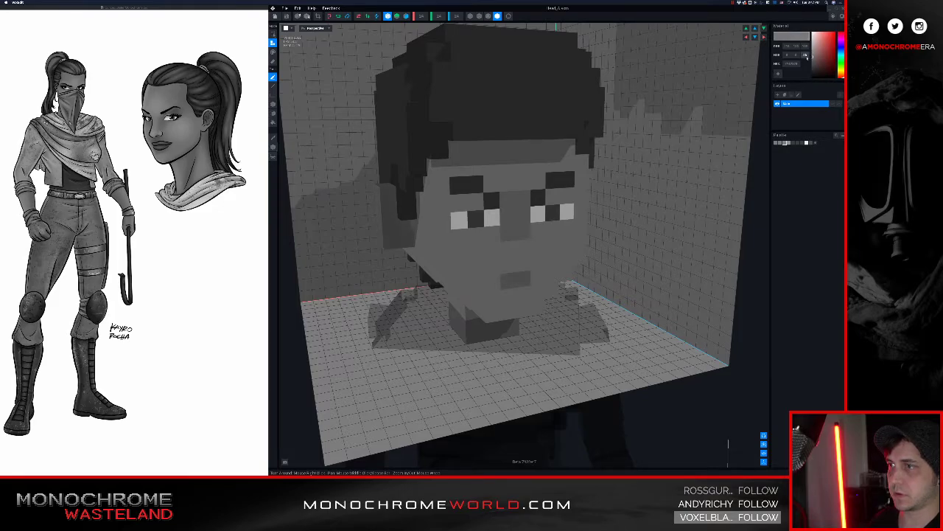
{"action": "scroll", "coordinate": [555, 184], "scroll_direction": "down", "scroll_amount": 3}
{"action": "mouse_move", "coordinate": [555, 184]}
{"action": "right_mouse_down"}
{"action": "mouse_move", "coordinate": [538, 184]}
{"action": "mouse_move", "coordinate": [546, 182]}
{"action": "right_mouse_up"}
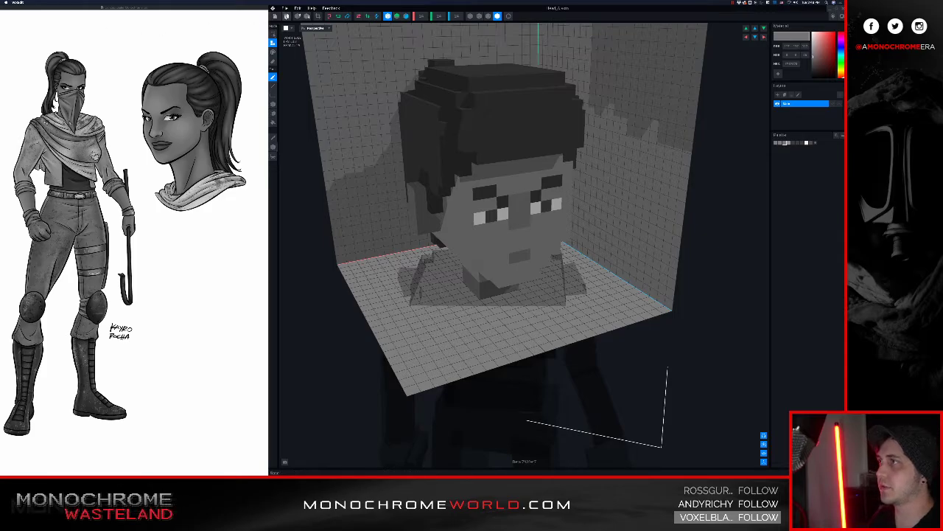
{"action": "left_click", "coordinate": [285, 20]}
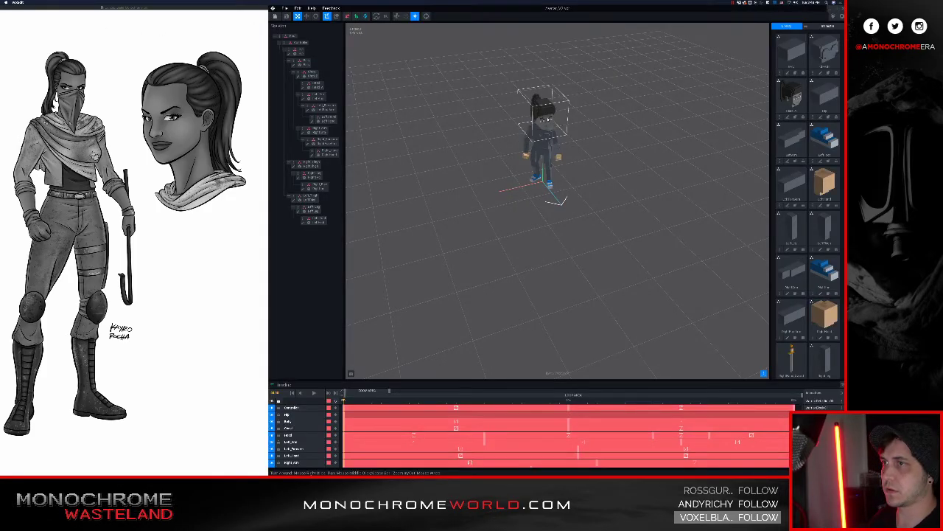
Examine the recoloured head on the body, and open the character's chest part for voxel editing.
{"action": "scroll", "coordinate": [545, 147], "scroll_direction": "up", "scroll_amount": 3}
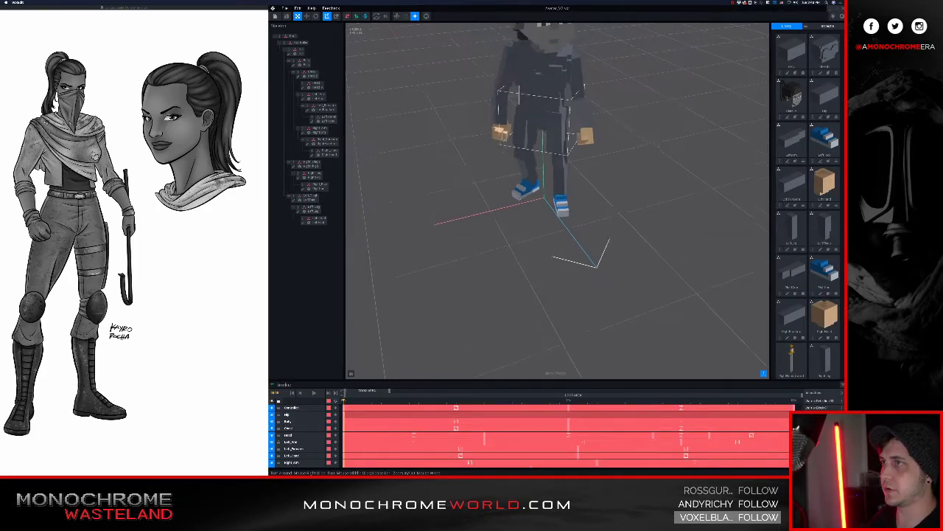
{"action": "middle_click_drag", "start_coordinate": [549, 59], "coordinate": [556, 180]}
{"action": "right_click_drag", "start_coordinate": [555, 203], "coordinate": [552, 178]}
{"action": "scroll", "coordinate": [559, 179], "scroll_direction": "up", "scroll_amount": 1}
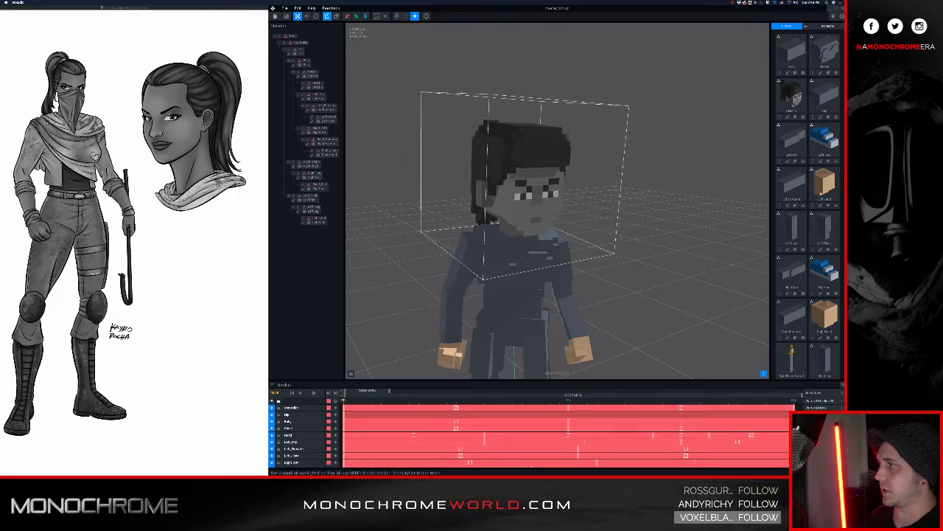
{"action": "middle_click_drag", "start_coordinate": [555, 177], "coordinate": [548, 174]}
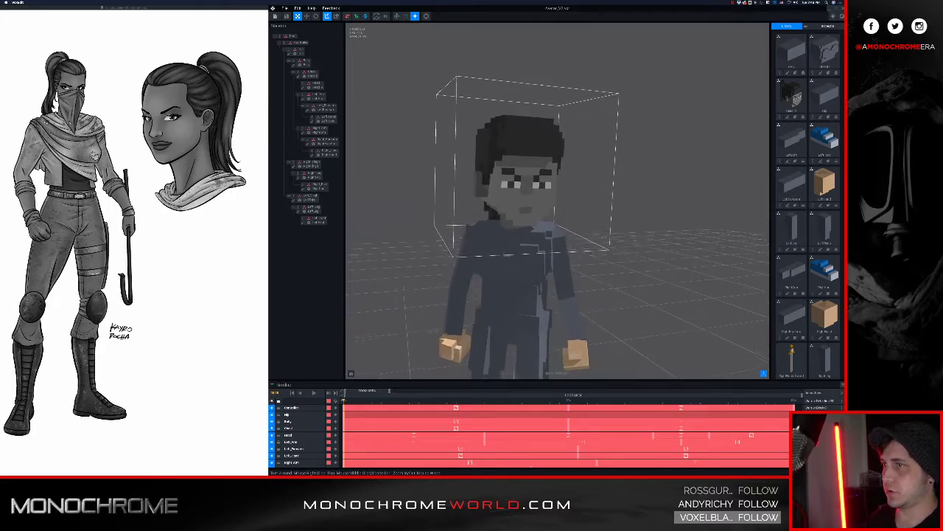
{"action": "right_click_drag", "start_coordinate": [547, 174], "coordinate": [547, 167]}
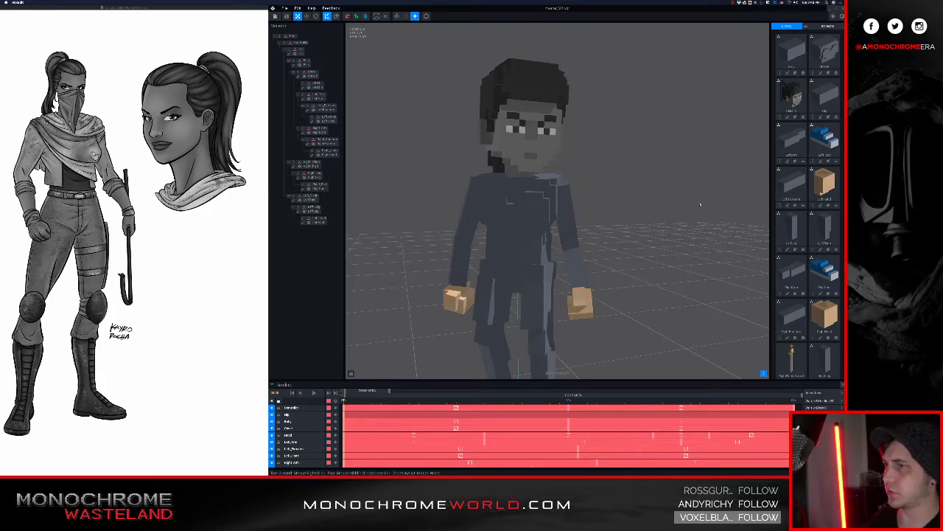
{"action": "left_click", "coordinate": [539, 203]}
{"action": "left_click", "coordinate": [298, 76]}
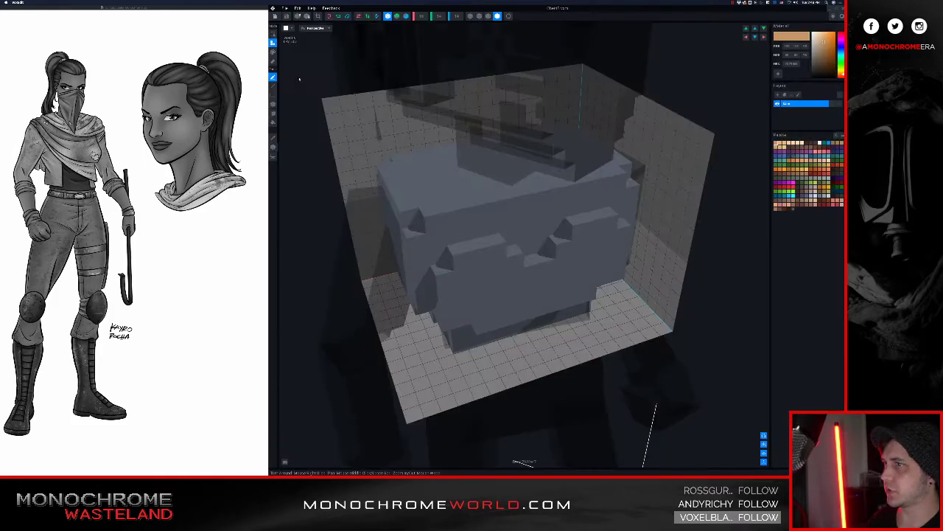
Reduce the palette to the chest's own colour, darken it to near-black, and save the part back to the character.
{"action": "right_click_drag", "start_coordinate": [519, 189], "coordinate": [514, 181]}
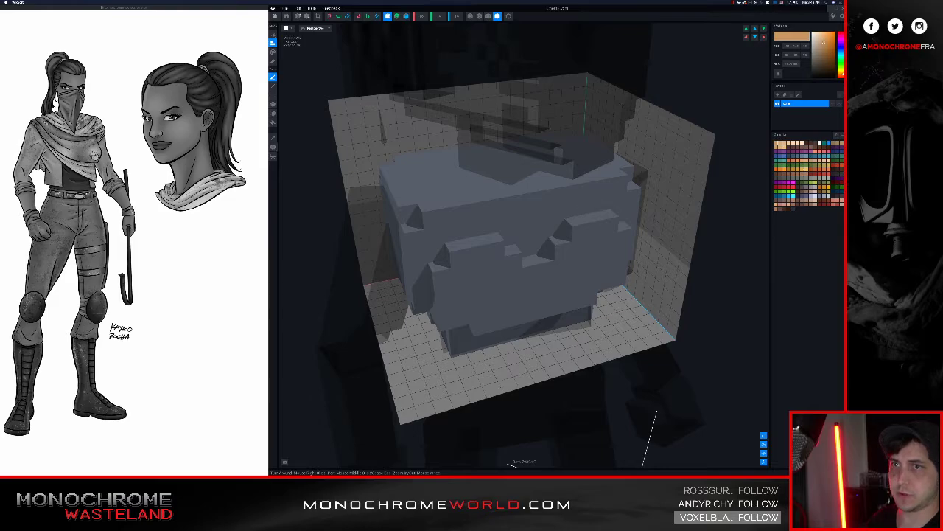
{"action": "left_click", "coordinate": [839, 135]}
{"action": "left_click", "coordinate": [819, 151]}
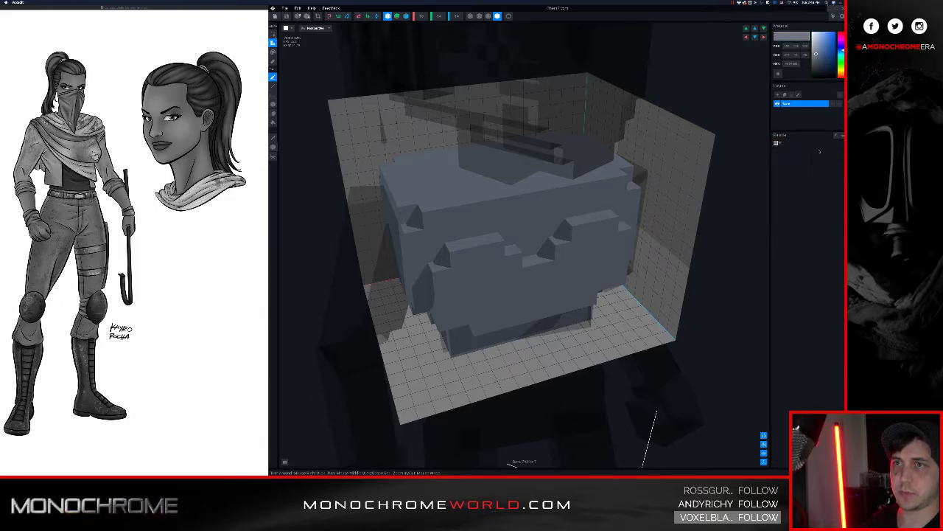
{"action": "left_click_drag", "start_coordinate": [815, 54], "coordinate": [811, 71]}
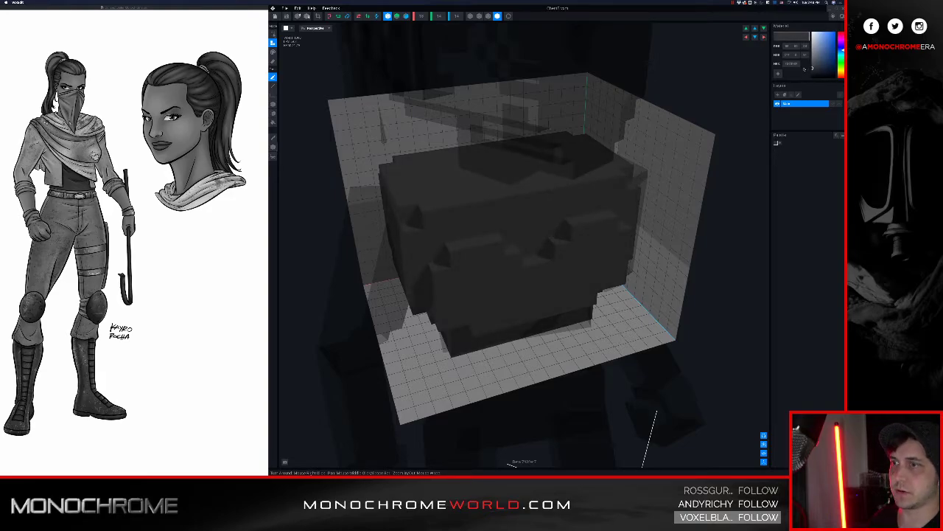
{"action": "mouse_move", "coordinate": [573, 209]}
{"action": "right_mouse_down"}
{"action": "mouse_move", "coordinate": [588, 206]}
{"action": "mouse_move", "coordinate": [571, 207]}
{"action": "right_mouse_up"}
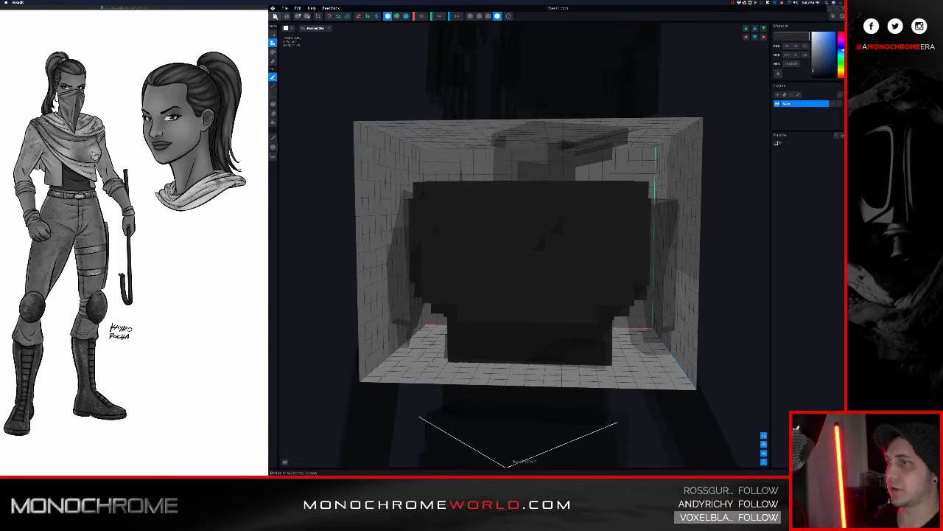
{"action": "left_click", "coordinate": [275, 15]}
{"action": "left_click", "coordinate": [518, 141]}
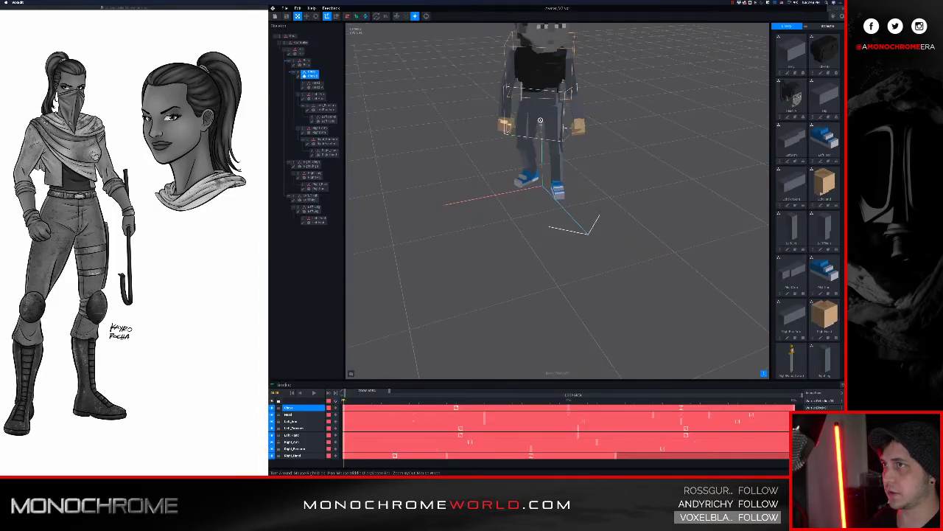
Open the belly part below the chest for voxel editing.
{"action": "right_click_drag", "start_coordinate": [541, 120], "coordinate": [555, 174]}
{"action": "scroll", "coordinate": [555, 174], "scroll_direction": "up", "scroll_amount": 4}
{"action": "left_click", "coordinate": [295, 64]}
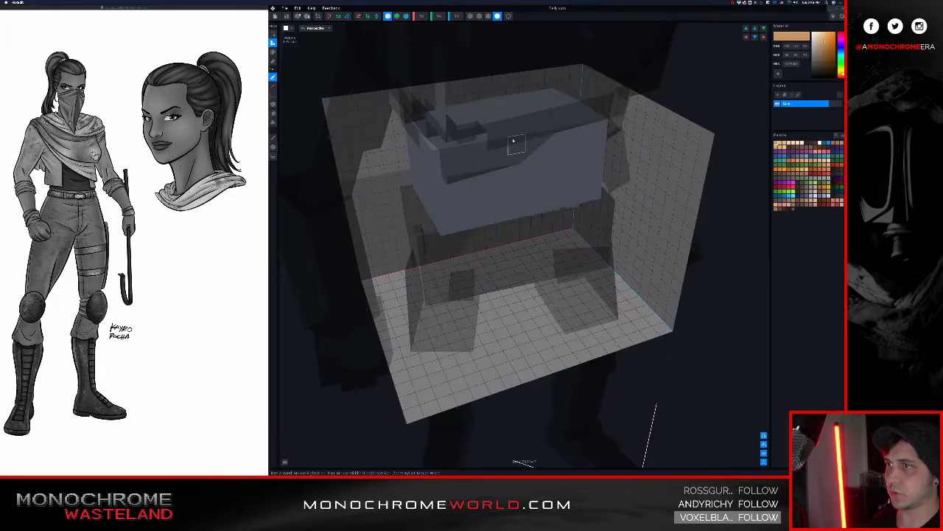
Reduce the belly's palette to its own colour, recolour it in the chest's near-black, and save it back to the character.
{"action": "right_click_drag", "start_coordinate": [514, 146], "coordinate": [532, 142]}
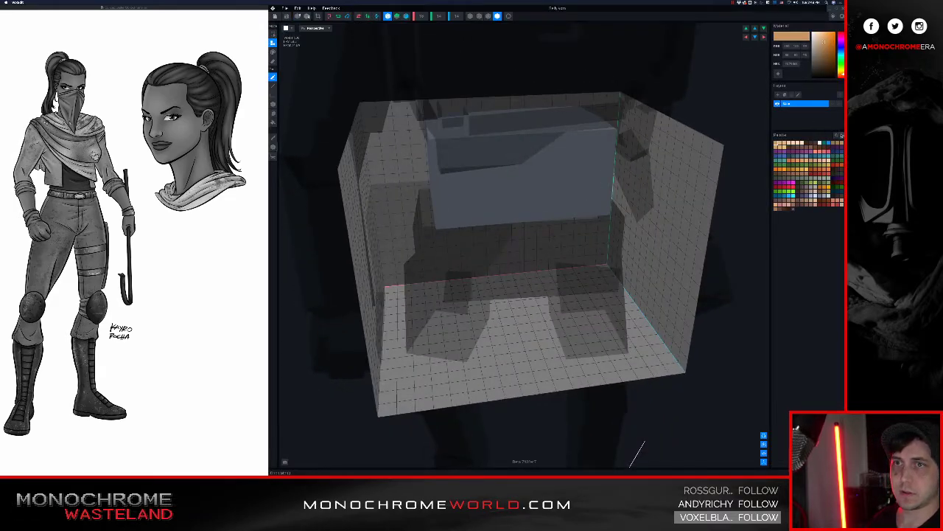
{"action": "left_click", "coordinate": [819, 133]}
{"action": "left_click", "coordinate": [821, 150]}
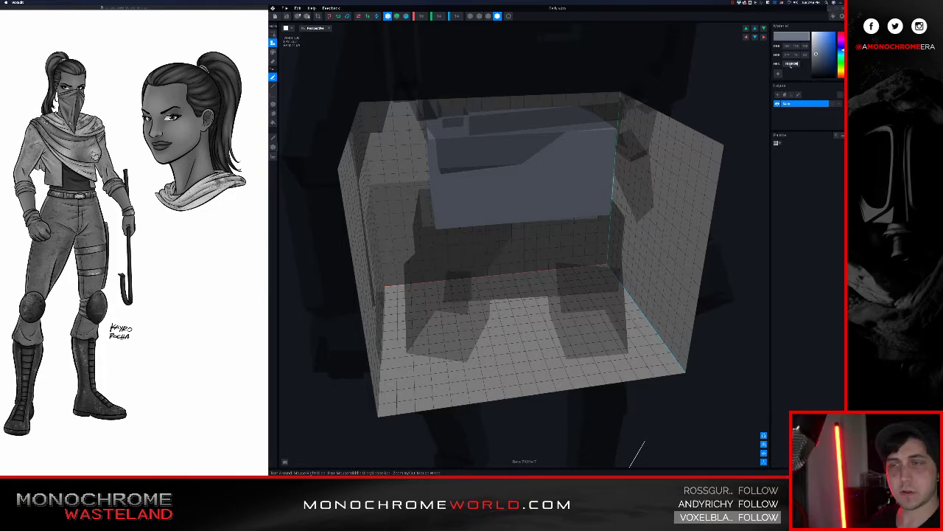
{"action": "key", "text": "Return"}
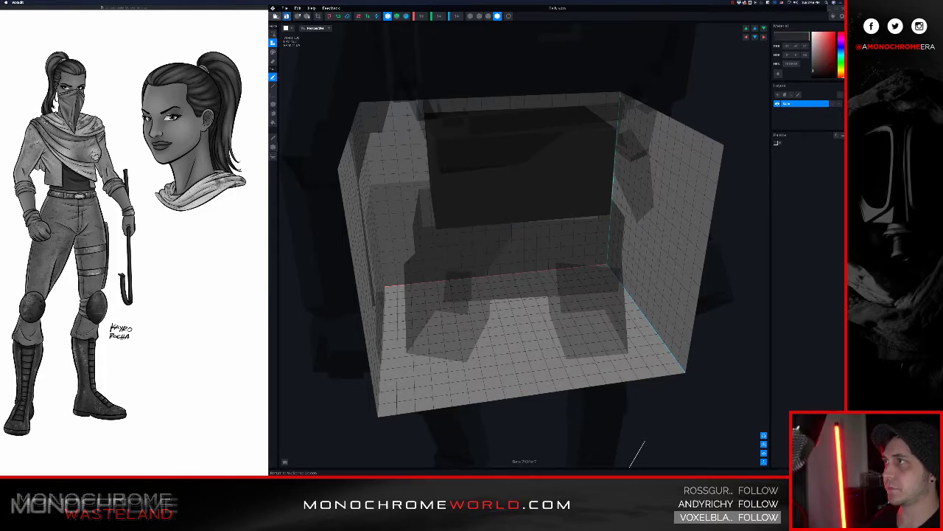
{"action": "left_click", "coordinate": [275, 16]}
{"action": "left_click", "coordinate": [516, 140]}
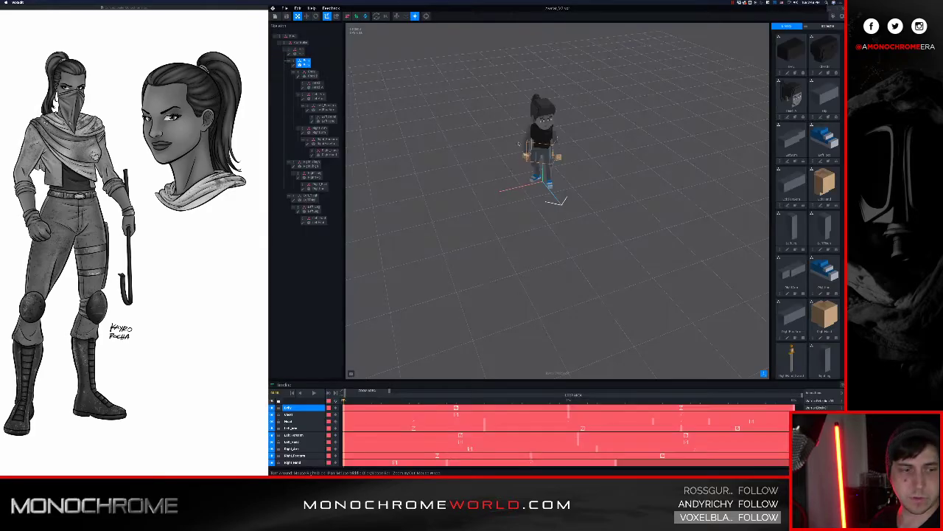
Examine the dark torso on the character, and open the right upper arm for voxel editing.
{"action": "middle_click_drag", "start_coordinate": [555, 139], "coordinate": [536, 232]}
{"action": "right_click_drag", "start_coordinate": [535, 243], "coordinate": [515, 230]}
{"action": "scroll", "coordinate": [529, 230], "scroll_direction": "up", "scroll_amount": 3}
{"action": "scroll", "coordinate": [528, 230], "scroll_direction": "up", "scroll_amount": 3}
{"action": "left_click", "coordinate": [442, 229]}
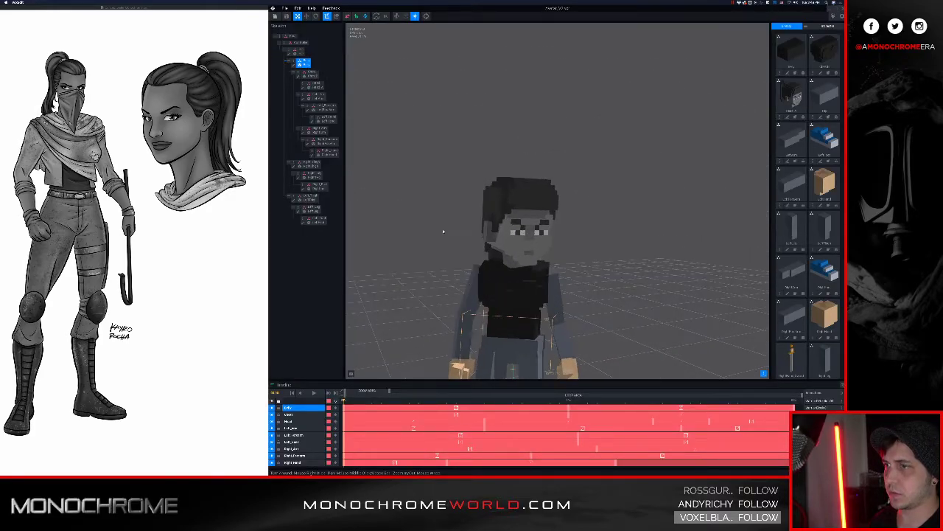
{"action": "right_click_drag", "start_coordinate": [475, 260], "coordinate": [494, 277]}
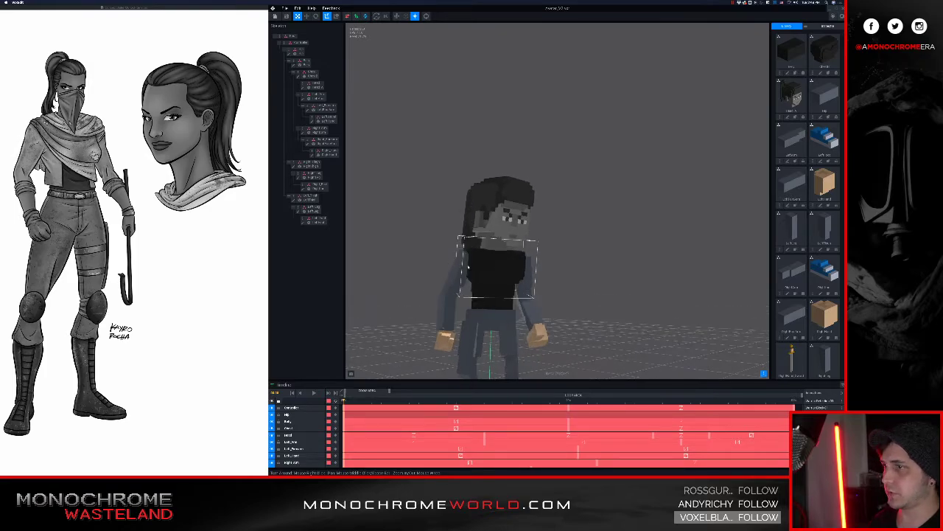
{"action": "mouse_move", "coordinate": [467, 265]}
{"action": "right_mouse_down"}
{"action": "mouse_move", "coordinate": [472, 254]}
{"action": "mouse_move", "coordinate": [460, 274]}
{"action": "right_mouse_up"}
{"action": "left_click", "coordinate": [458, 276]}
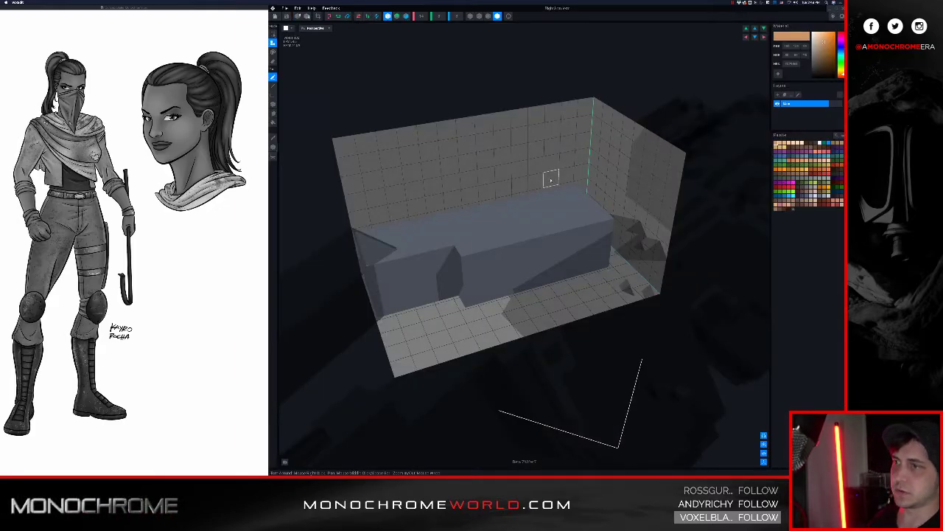
Reduce the right upper arm's palette to its own colour, recolour it light grey, and save it back to the character.
{"action": "right_click_drag", "start_coordinate": [551, 179], "coordinate": [544, 216]}
{"action": "middle_click_drag", "start_coordinate": [544, 216], "coordinate": [454, 177]}
{"action": "right_click_drag", "start_coordinate": [455, 177], "coordinate": [461, 180]}
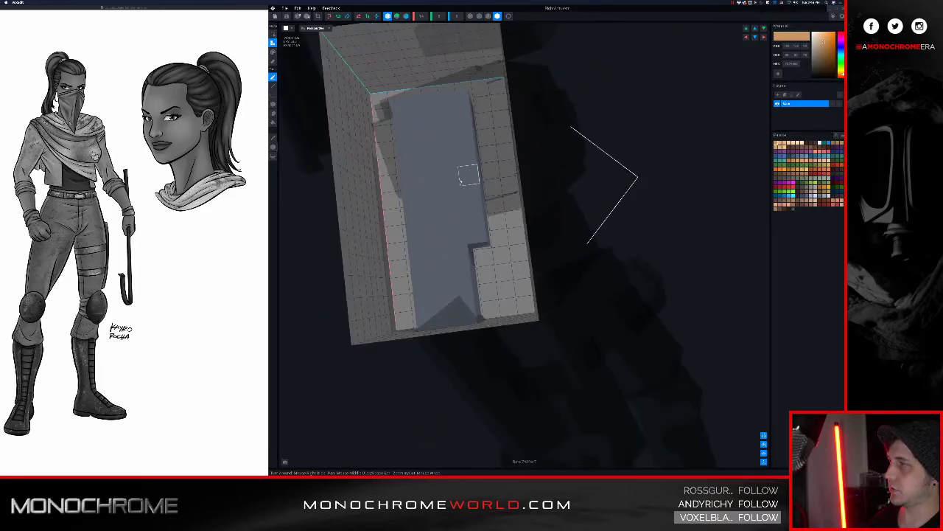
{"action": "left_click", "coordinate": [842, 135]}
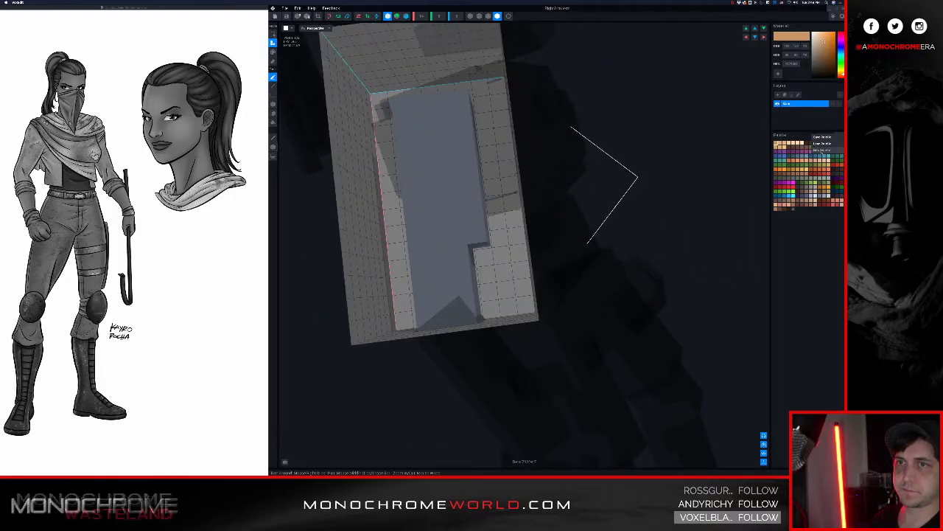
{"action": "left_click", "coordinate": [825, 140]}
{"action": "left_click", "coordinate": [811, 54]}
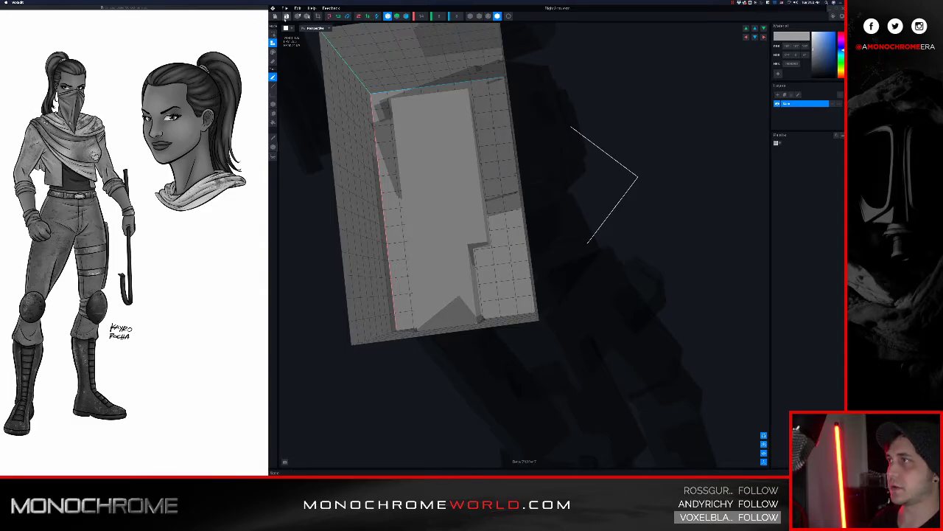
{"action": "left_click", "coordinate": [273, 16]}
{"action": "left_click", "coordinate": [506, 141]}
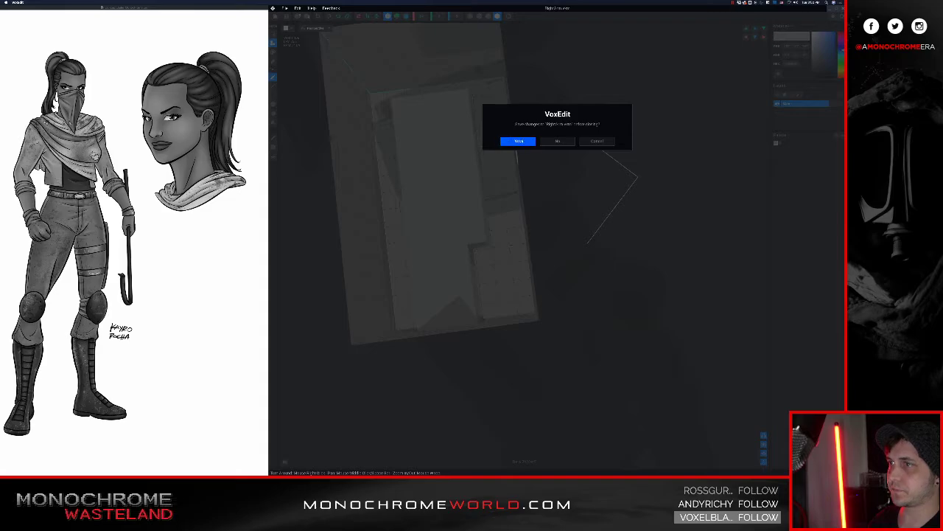
Select the character's left upper arm and open it for voxel editing.
{"action": "scroll", "coordinate": [544, 116], "scroll_direction": "up", "scroll_amount": 5}
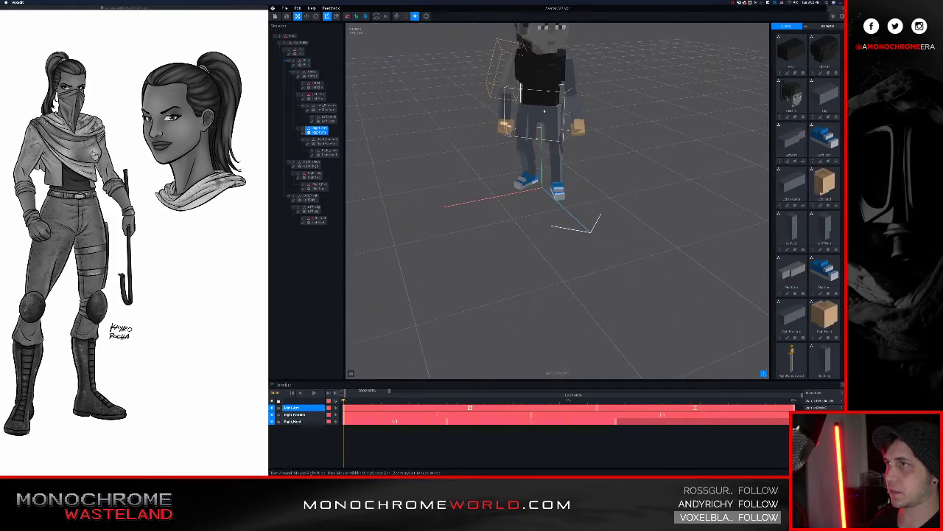
{"action": "middle_click_drag", "start_coordinate": [546, 77], "coordinate": [538, 130]}
{"action": "scroll", "coordinate": [538, 130], "scroll_direction": "up", "scroll_amount": 5}
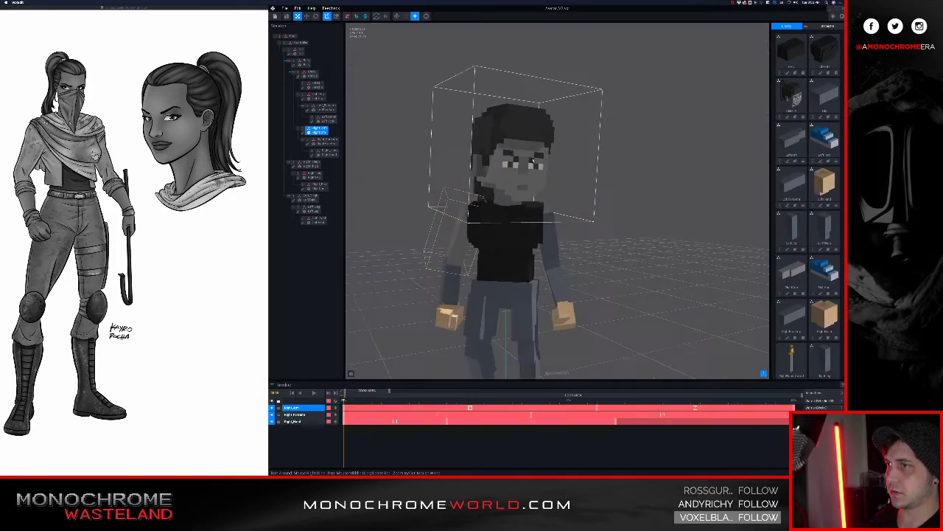
{"action": "left_click", "coordinate": [553, 235]}
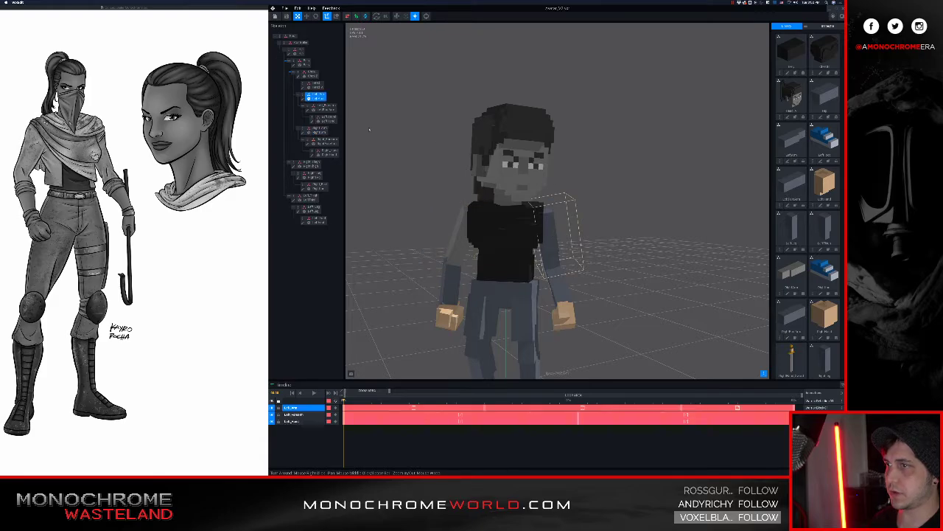
{"action": "left_click", "coordinate": [303, 99]}
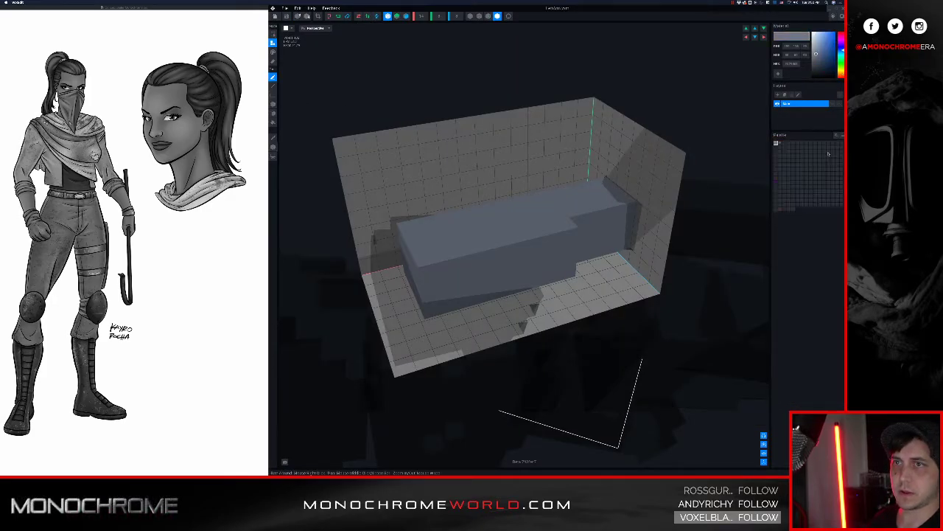
Set the left upper arm's colour to hex 9b9b9b and save the part back to the character.
{"action": "left_click", "coordinate": [796, 64]}
{"action": "type", "text": "9b9b"}
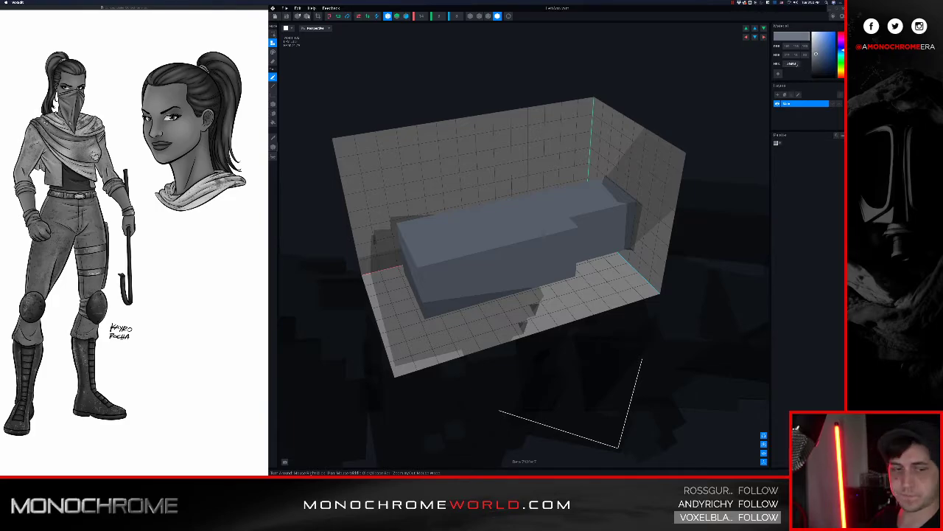
{"action": "type", "text": "9b"}
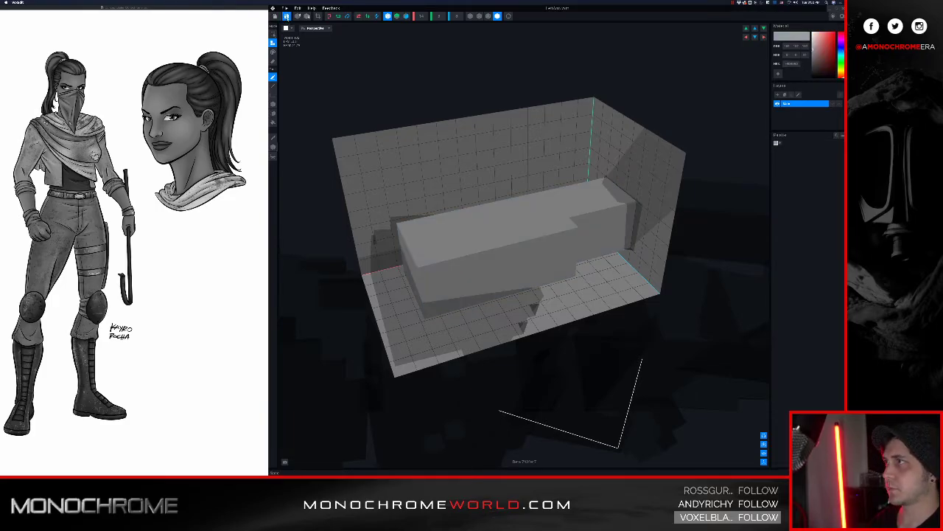
{"action": "left_click", "coordinate": [274, 15]}
{"action": "left_click", "coordinate": [502, 141]}
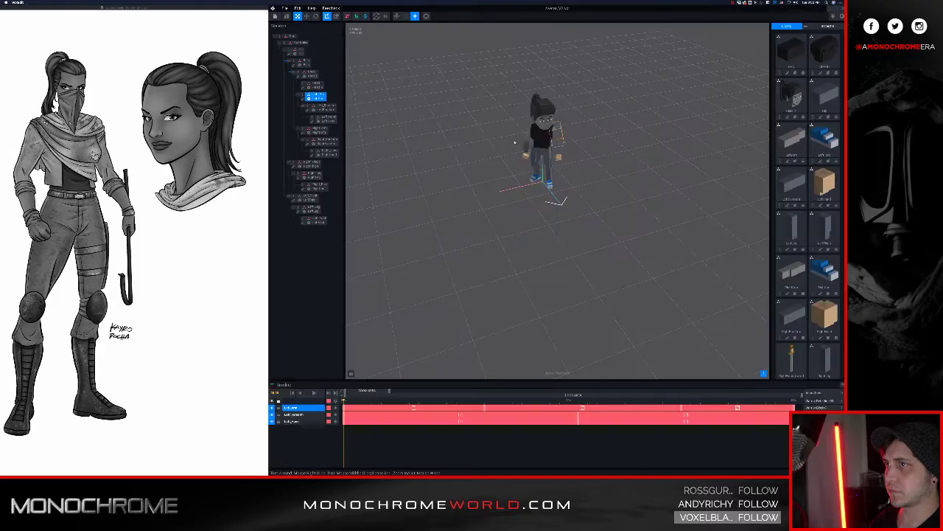
Examine the recoloured arms and torso up close, and reopen the head part for voxel editing.
{"action": "scroll", "coordinate": [550, 118], "scroll_direction": "up", "scroll_amount": 5}
{"action": "right_click_drag", "start_coordinate": [549, 118], "coordinate": [538, 92]}
{"action": "left_click", "coordinate": [491, 127]}
{"action": "right_click_drag", "start_coordinate": [495, 130], "coordinate": [520, 91]}
{"action": "scroll", "coordinate": [518, 148], "scroll_direction": "up", "scroll_amount": 3}
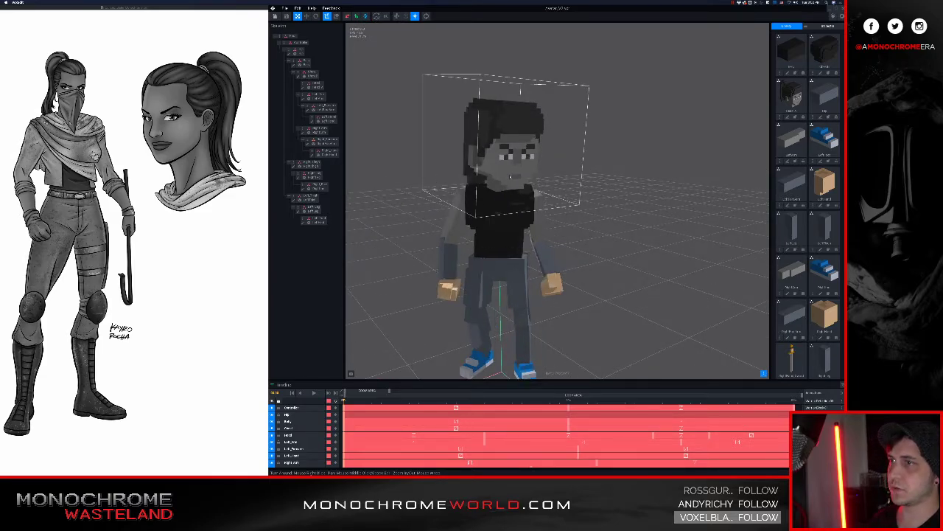
{"action": "left_click", "coordinate": [308, 86]}
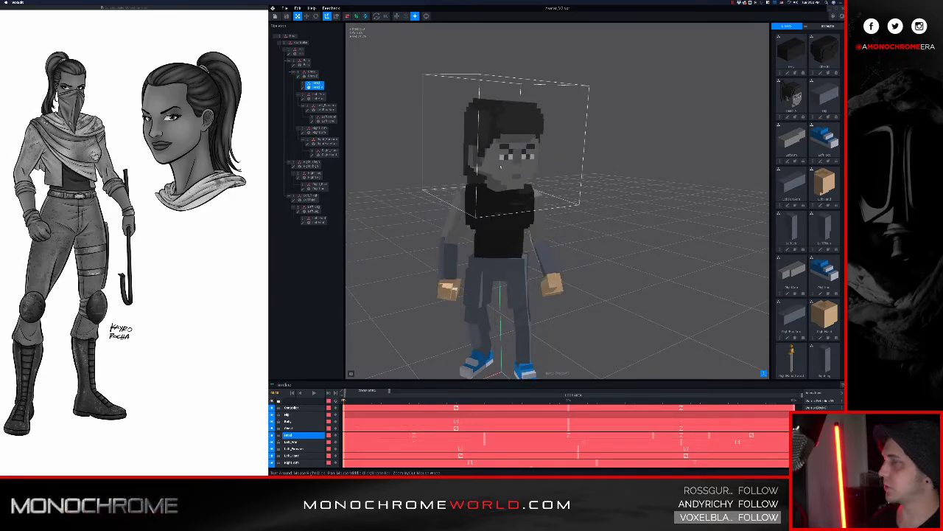
{"action": "left_click", "coordinate": [302, 87]}
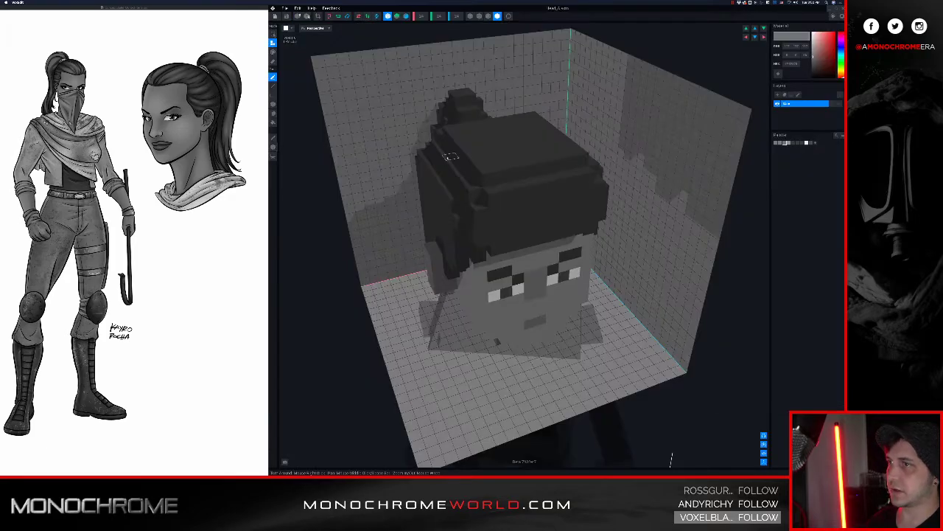
Sample the face's skin grey in the head part and save the head back to the character.
{"action": "right_click_drag", "start_coordinate": [458, 205], "coordinate": [509, 257]}
{"action": "key", "text": "i"}
{"action": "left_click", "coordinate": [491, 373]}
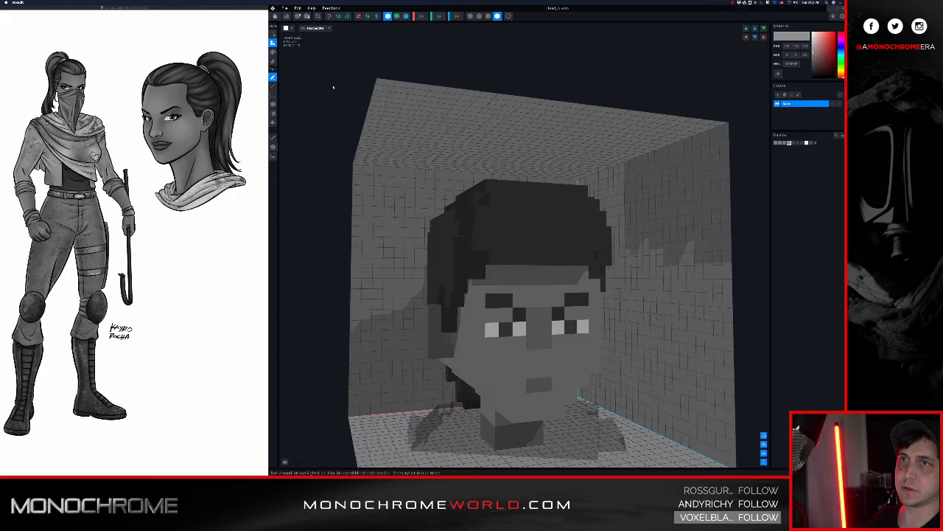
{"action": "left_click", "coordinate": [275, 16]}
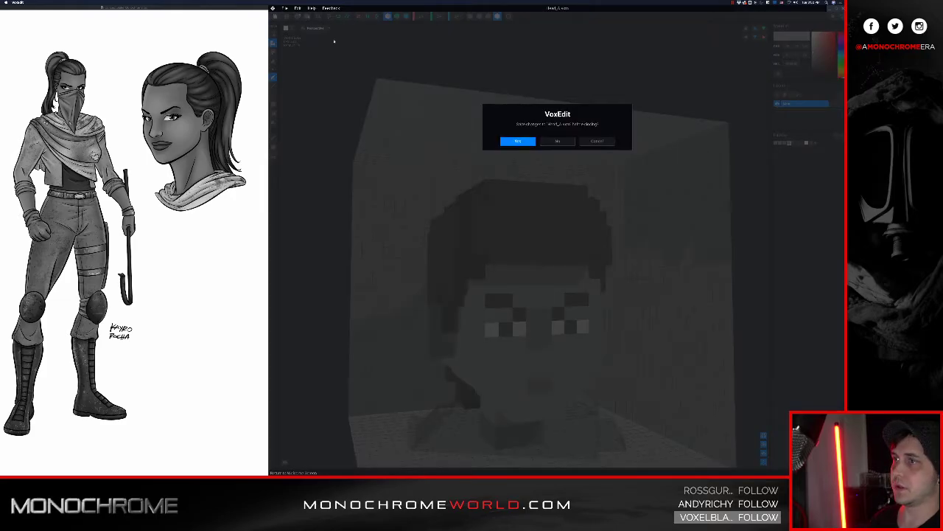
{"action": "left_click", "coordinate": [523, 141]}
Open the character's right upper arm for voxel editing, lighten its colour to a pale grey, and save the part.
{"action": "scroll", "coordinate": [534, 125], "scroll_direction": "up", "scroll_amount": 4}
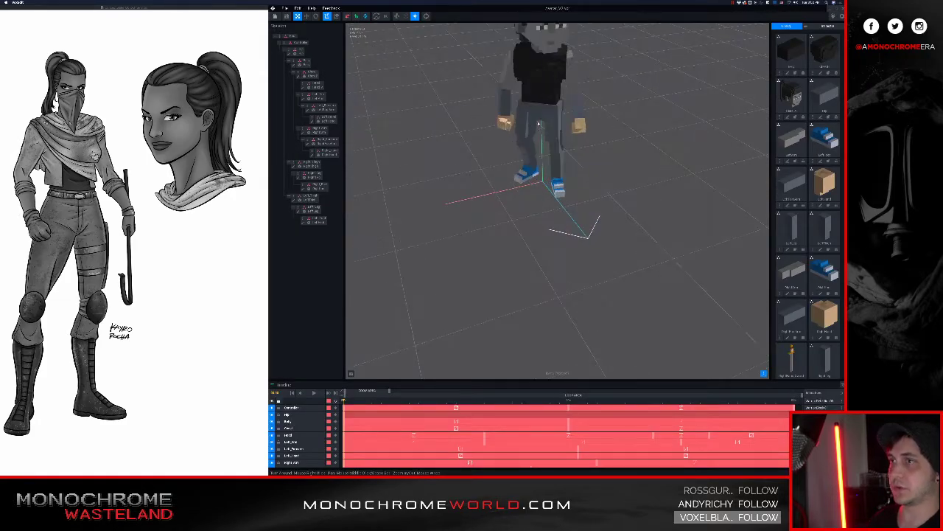
{"action": "middle_click_drag", "start_coordinate": [544, 76], "coordinate": [537, 142]}
{"action": "right_click_drag", "start_coordinate": [537, 141], "coordinate": [502, 185]}
{"action": "scroll", "coordinate": [509, 182], "scroll_direction": "up", "scroll_amount": 4}
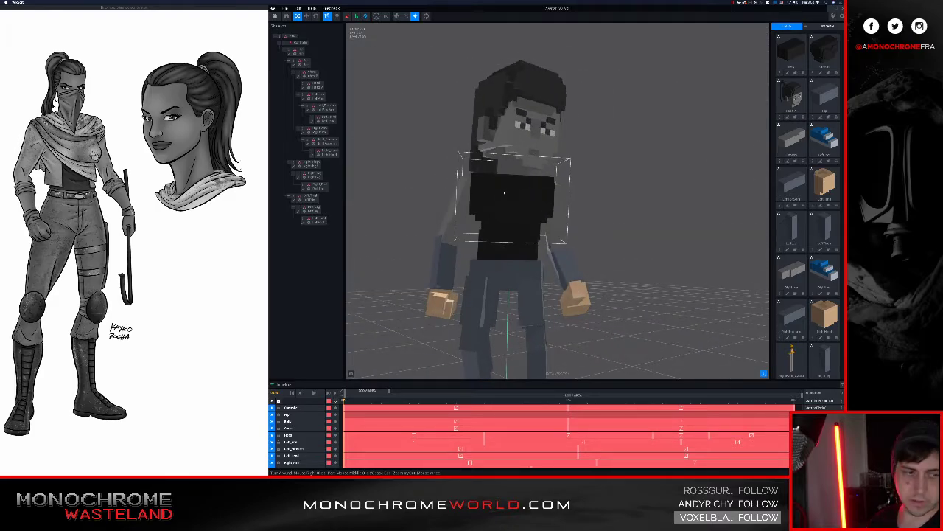
{"action": "right_click_drag", "start_coordinate": [477, 200], "coordinate": [479, 205]}
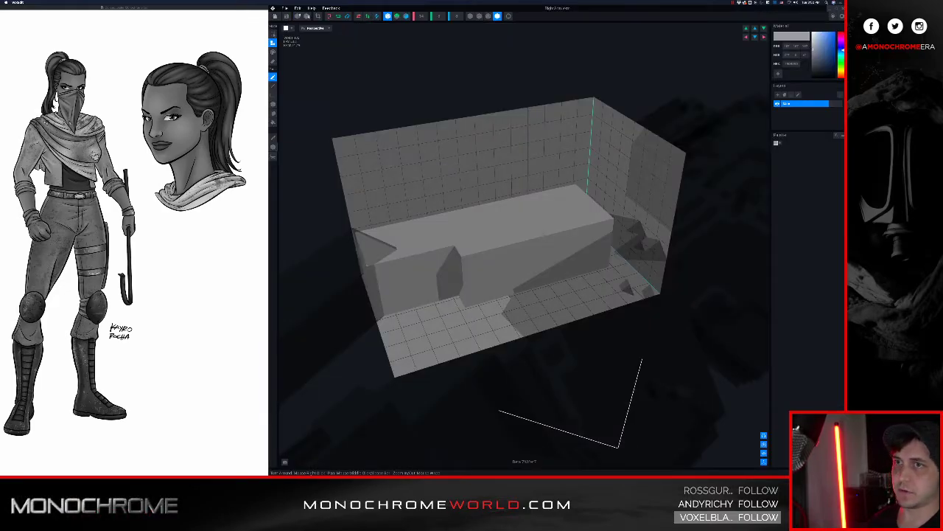
{"action": "left_click_drag", "start_coordinate": [814, 49], "coordinate": [810, 42]}
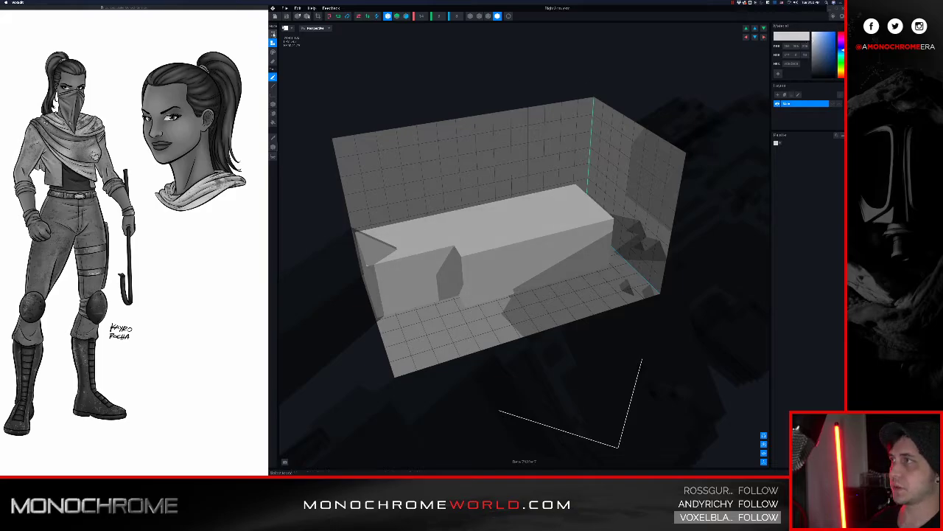
{"action": "left_click", "coordinate": [275, 16]}
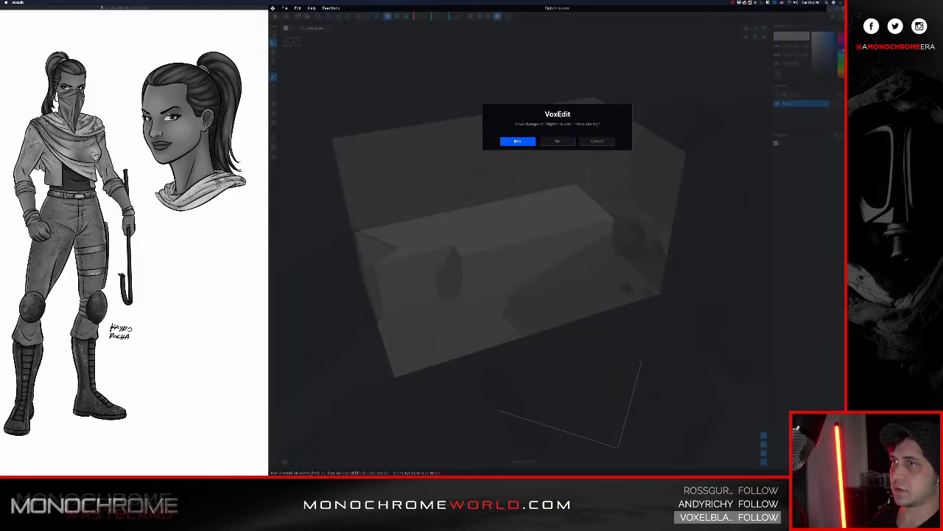
{"action": "left_click", "coordinate": [517, 140]}
Open the left upper arm for voxel editing, set it to the same pale grey as the right one, and save it.
{"action": "middle_click_drag", "start_coordinate": [553, 33], "coordinate": [541, 152]}
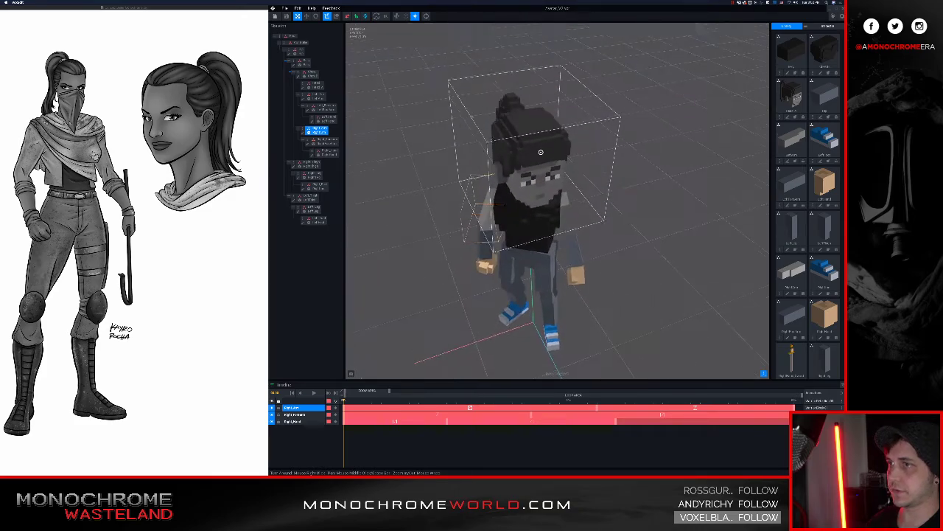
{"action": "right_click_drag", "start_coordinate": [541, 152], "coordinate": [539, 150]}
{"action": "mouse_move", "coordinate": [539, 243]}
{"action": "right_mouse_down"}
{"action": "mouse_move", "coordinate": [493, 243]}
{"action": "mouse_move", "coordinate": [530, 239]}
{"action": "right_mouse_up"}
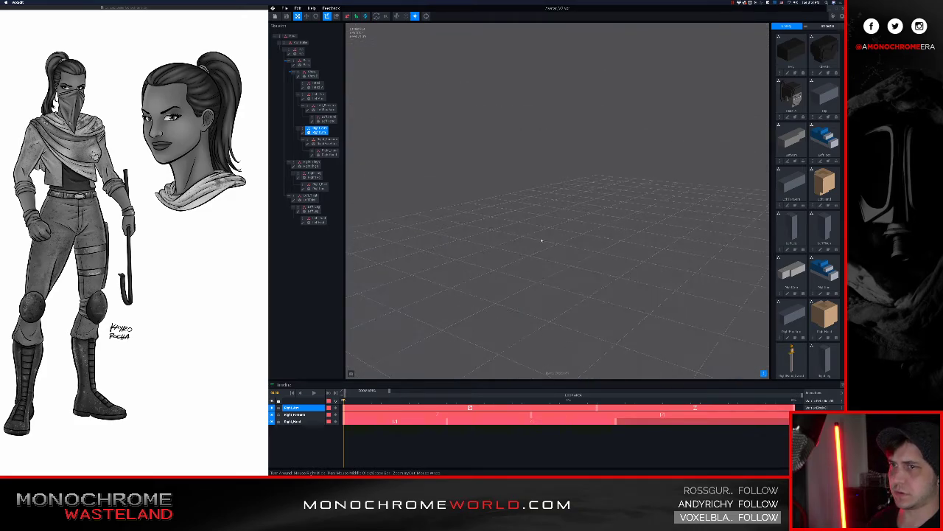
{"action": "scroll", "coordinate": [659, 204], "scroll_direction": "up", "scroll_amount": 5}
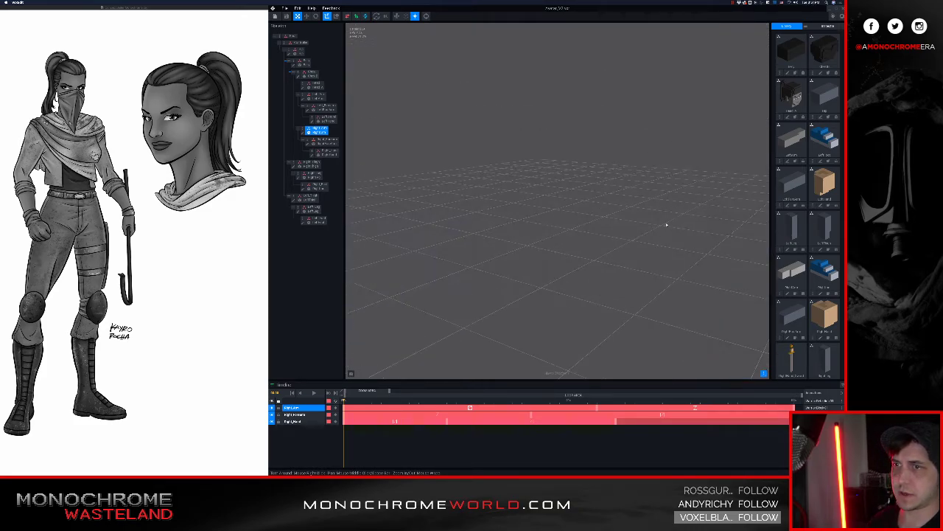
{"action": "middle_click_drag", "start_coordinate": [667, 226], "coordinate": [589, 225]}
{"action": "right_click_drag", "start_coordinate": [589, 225], "coordinate": [556, 214]}
{"action": "left_click", "coordinate": [577, 215]}
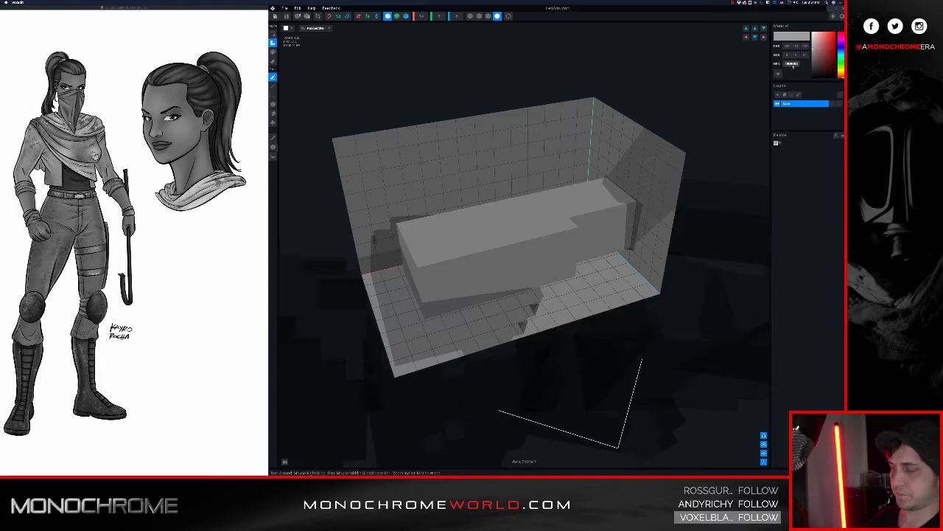
{"action": "left_click", "coordinate": [814, 49]}
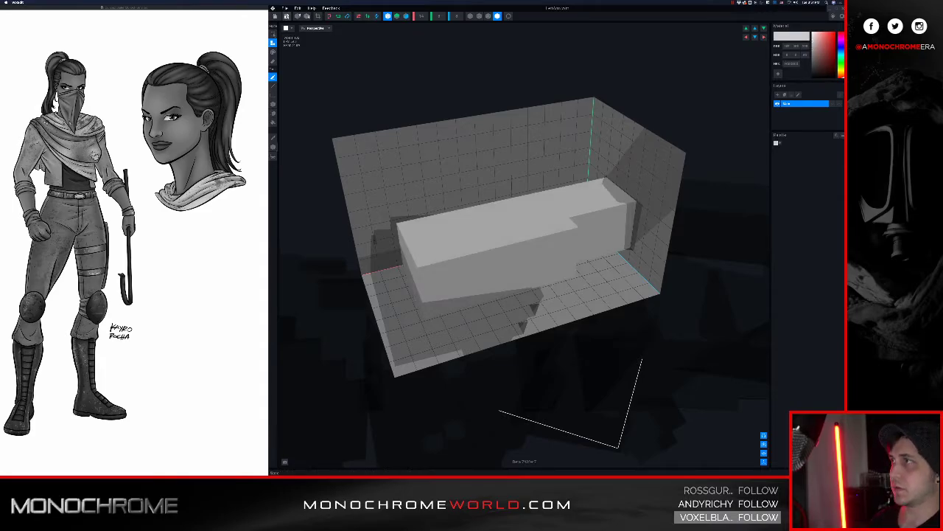
{"action": "left_click", "coordinate": [275, 16]}
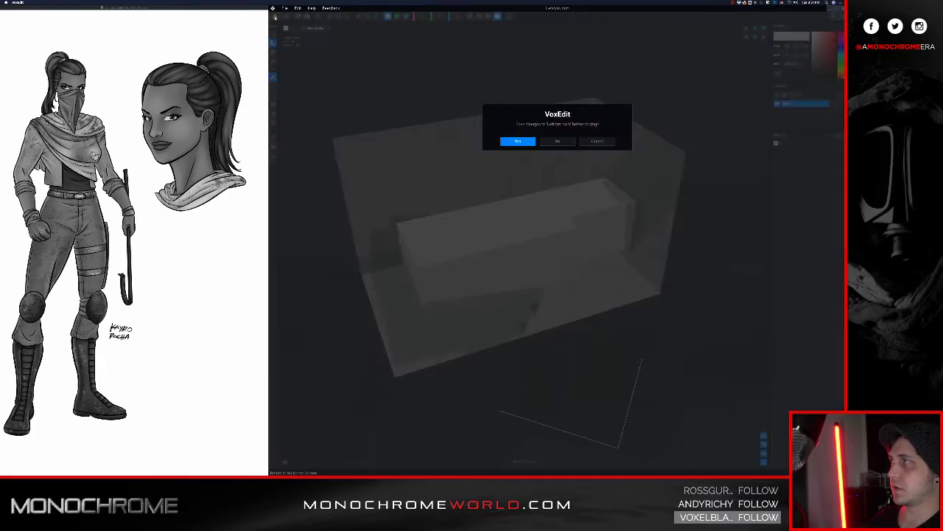
{"action": "left_click", "coordinate": [514, 141]}
Open the right forearm for voxel editing, reduce its palette to its own colour, and recolour it the upper arms' pale grey.
{"action": "scroll", "coordinate": [513, 140], "scroll_direction": "up", "scroll_amount": 5}
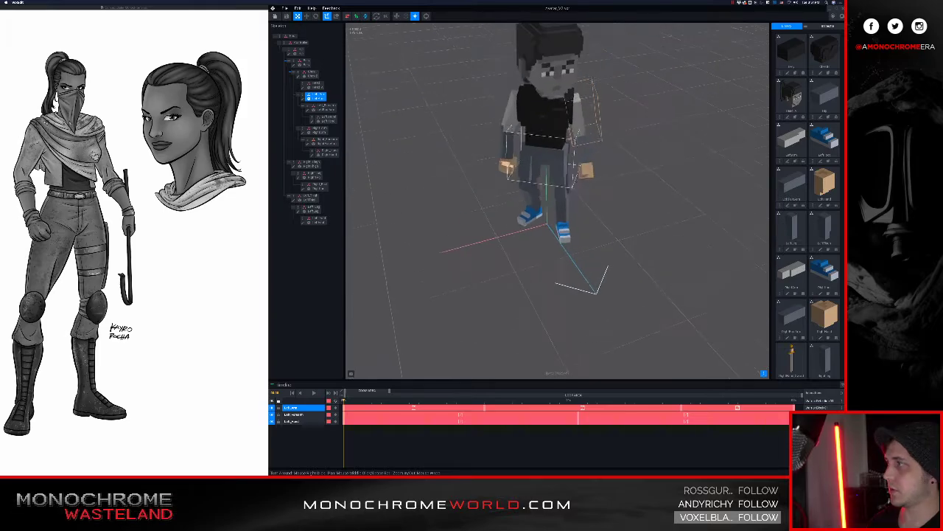
{"action": "scroll", "coordinate": [549, 147], "scroll_direction": "up", "scroll_amount": 5}
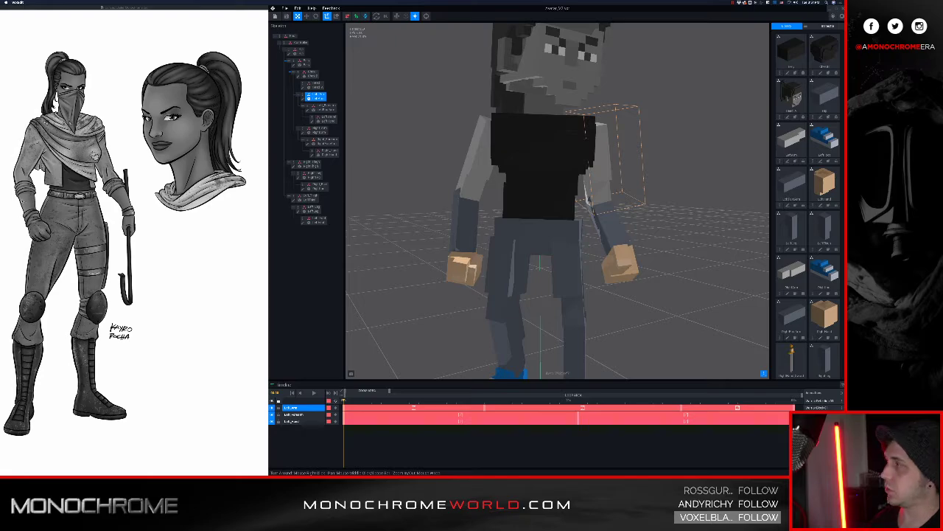
{"action": "left_click", "coordinate": [323, 140]}
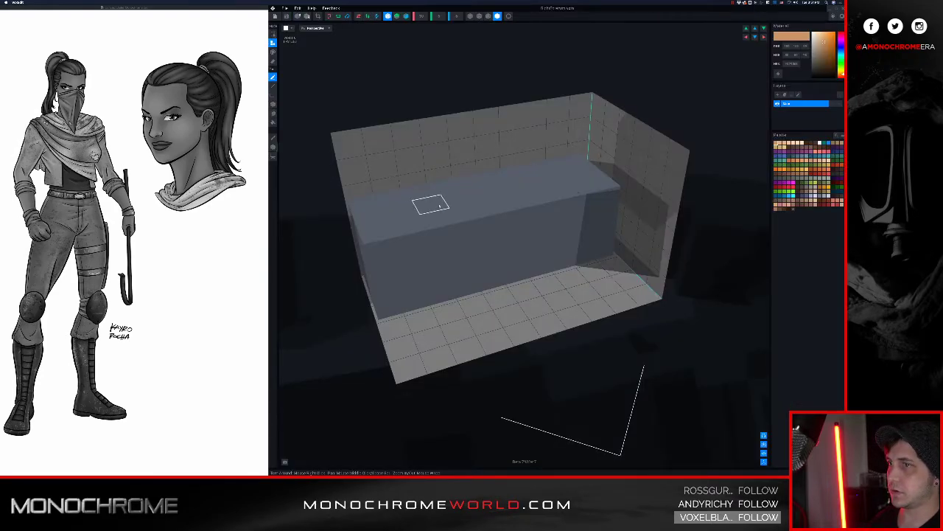
{"action": "right_click_drag", "start_coordinate": [431, 206], "coordinate": [472, 215]}
{"action": "left_click", "coordinate": [841, 135]}
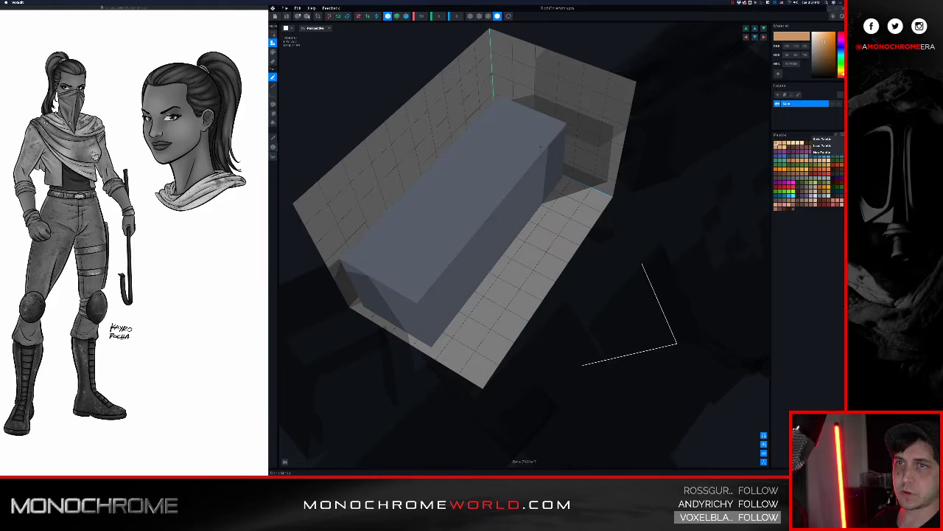
{"action": "left_click", "coordinate": [823, 148]}
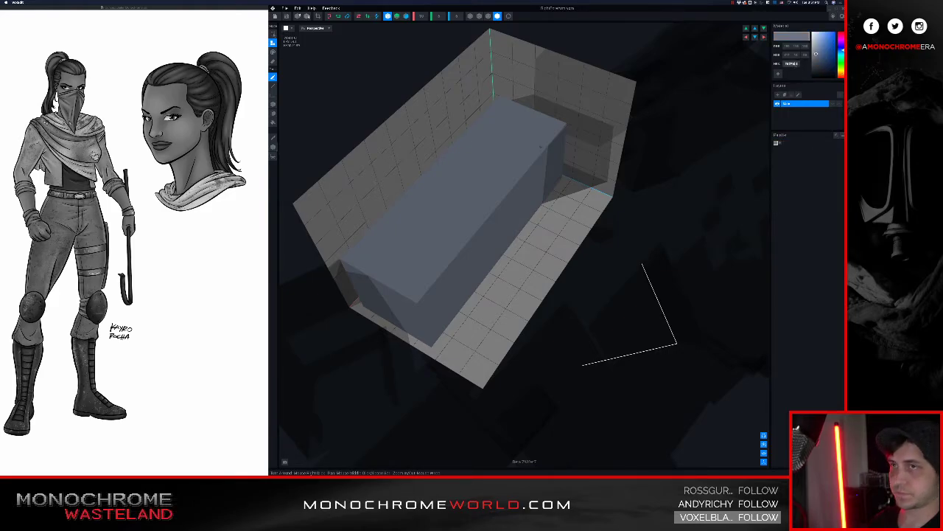
{"action": "key", "text": "Return"}
{"action": "right_click_drag", "start_coordinate": [584, 175], "coordinate": [614, 177]}
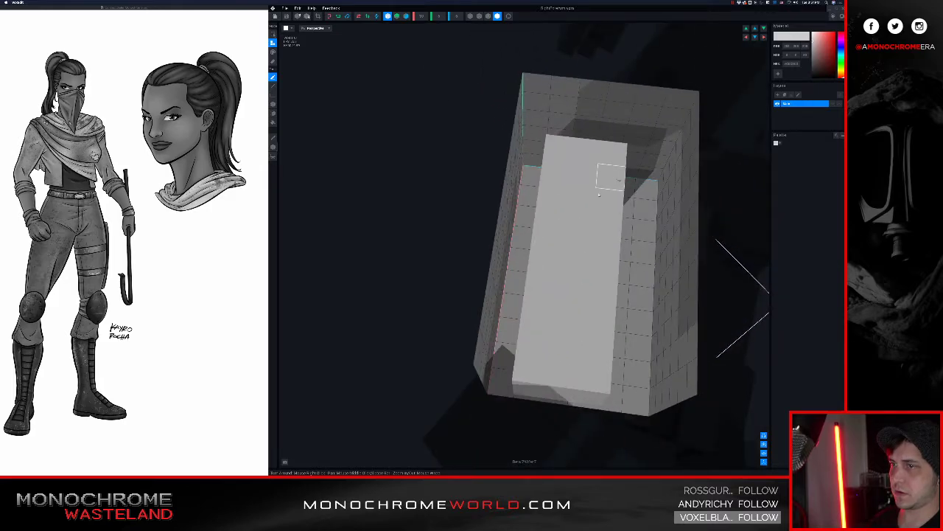
Turn off X-axis mirroring, show voxel edges, and start a raised wrap band across two adjoining faces of the right forearm.
{"action": "left_click", "coordinate": [547, 221]}
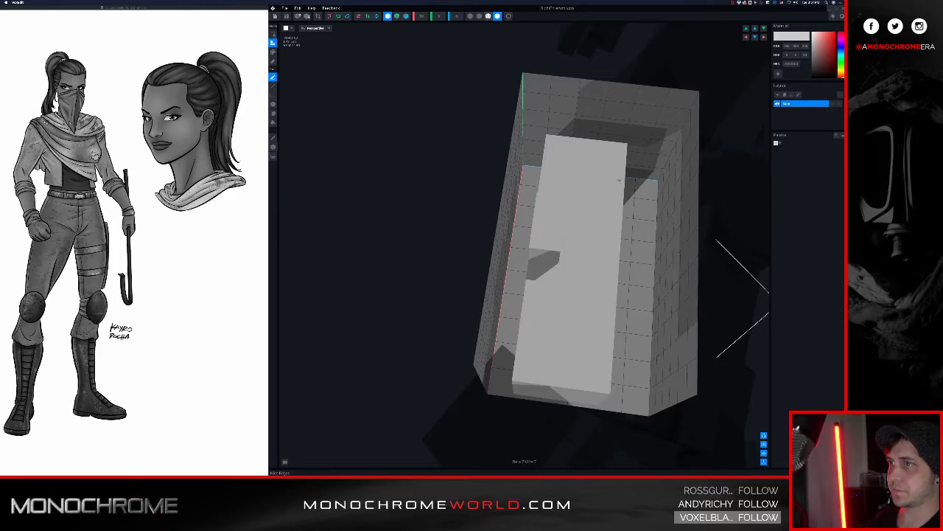
{"action": "key", "text": "ctrl+z"}
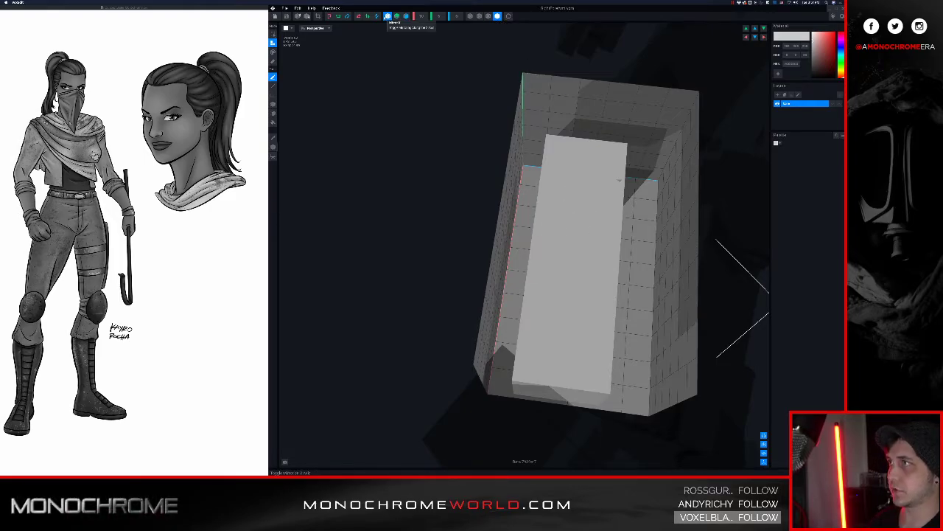
{"action": "left_click", "coordinate": [487, 17]}
{"action": "right_click_drag", "start_coordinate": [564, 137], "coordinate": [522, 181]}
{"action": "mouse_move", "coordinate": [522, 197]}
{"action": "left_mouse_down"}
{"action": "mouse_move", "coordinate": [564, 195]}
{"action": "mouse_move", "coordinate": [581, 221]}
{"action": "left_mouse_up"}
{"action": "left_click", "coordinate": [585, 204]}
{"action": "right_click_drag", "start_coordinate": [605, 195], "coordinate": [554, 207]}
{"action": "left_click_drag", "start_coordinate": [572, 254], "coordinate": [610, 246]}
{"action": "right_click_drag", "start_coordinate": [622, 226], "coordinate": [579, 295]}
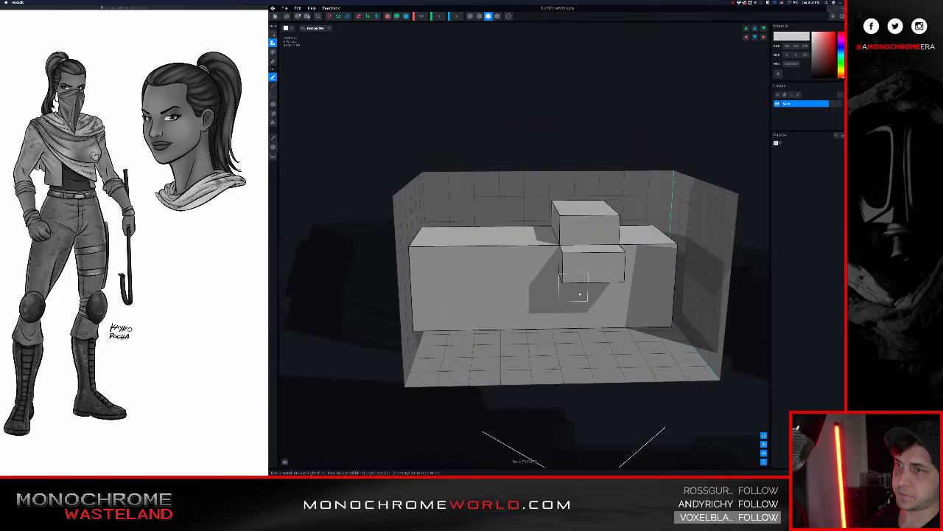
Extend the raised band around the forearm's remaining faces and fill its corners to close the ring.
{"action": "mouse_move", "coordinate": [580, 294]}
{"action": "left_mouse_down"}
{"action": "mouse_move", "coordinate": [605, 324]}
{"action": "mouse_move", "coordinate": [573, 311]}
{"action": "left_mouse_up"}
{"action": "right_click_drag", "start_coordinate": [573, 312], "coordinate": [573, 302]}
{"action": "mouse_move", "coordinate": [667, 382]}
{"action": "left_mouse_down"}
{"action": "mouse_move", "coordinate": [634, 388]}
{"action": "mouse_move", "coordinate": [634, 379]}
{"action": "left_mouse_up"}
{"action": "mouse_move", "coordinate": [634, 379]}
{"action": "right_mouse_down"}
{"action": "mouse_move", "coordinate": [625, 312]}
{"action": "mouse_move", "coordinate": [649, 280]}
{"action": "mouse_move", "coordinate": [672, 205]}
{"action": "right_mouse_up"}
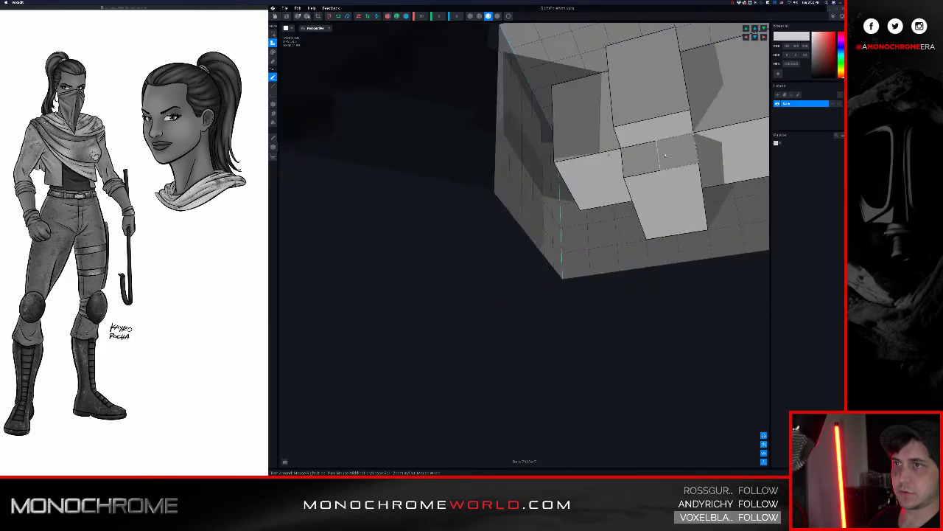
{"action": "left_click_drag", "start_coordinate": [678, 151], "coordinate": [638, 155]}
{"action": "mouse_move", "coordinate": [649, 151]}
{"action": "right_mouse_down"}
{"action": "mouse_move", "coordinate": [655, 130]}
{"action": "mouse_move", "coordinate": [661, 140]}
{"action": "right_mouse_up"}
{"action": "middle_click_drag", "start_coordinate": [661, 140], "coordinate": [569, 251]}
{"action": "left_click", "coordinate": [527, 275]}
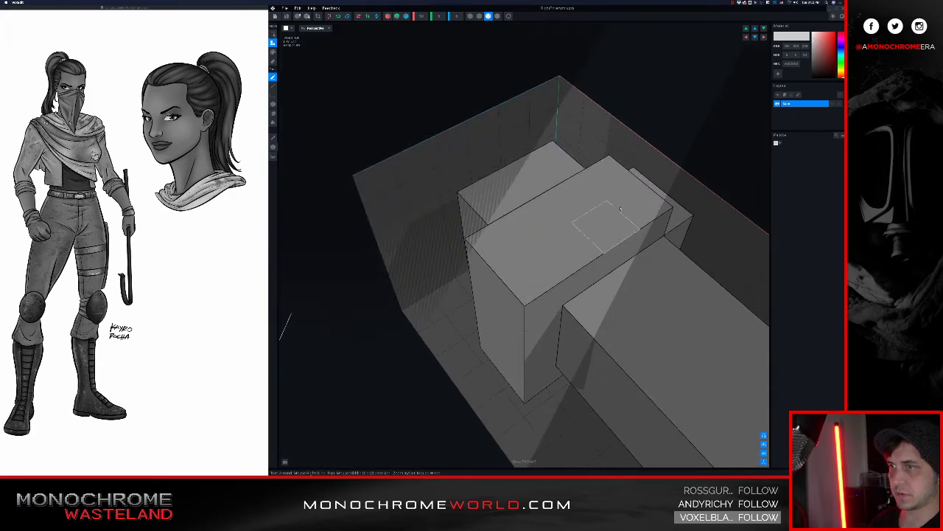
{"action": "right_click_drag", "start_coordinate": [621, 209], "coordinate": [549, 174]}
{"action": "left_click", "coordinate": [563, 166]}
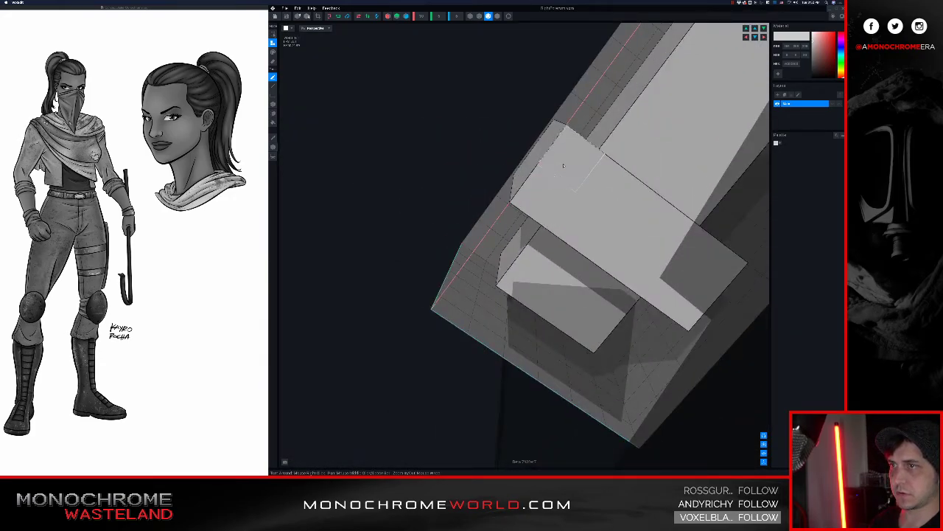
Check the finished forearm band from the other side and save the right forearm back to the character.
{"action": "scroll", "coordinate": [626, 183], "scroll_direction": "down", "scroll_amount": 5}
{"action": "right_click_drag", "start_coordinate": [628, 184], "coordinate": [568, 217]}
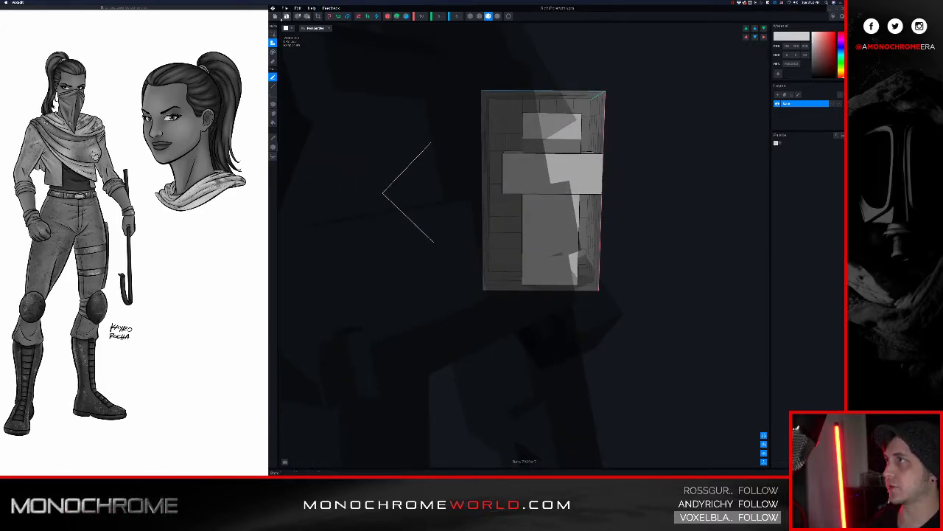
{"action": "left_click", "coordinate": [274, 16]}
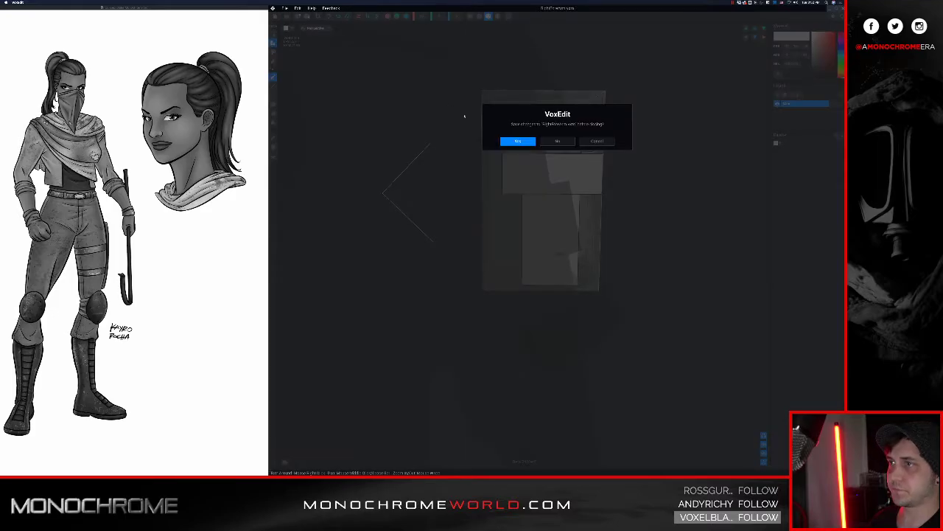
{"action": "left_click", "coordinate": [516, 141]}
Examine the banded forearm on the character, reopen the head part, and save it back without editing.
{"action": "scroll", "coordinate": [543, 148], "scroll_direction": "up", "scroll_amount": 10}
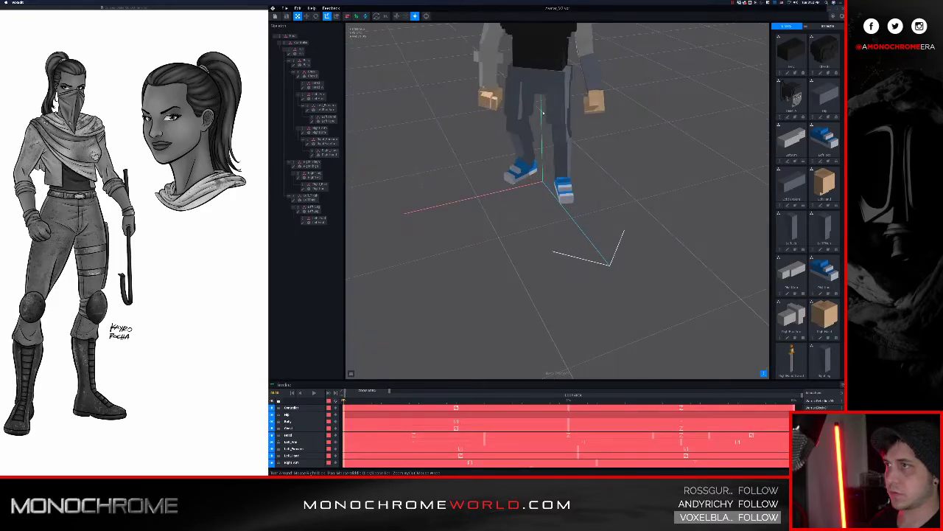
{"action": "scroll", "coordinate": [543, 121], "scroll_direction": "down", "scroll_amount": 10}
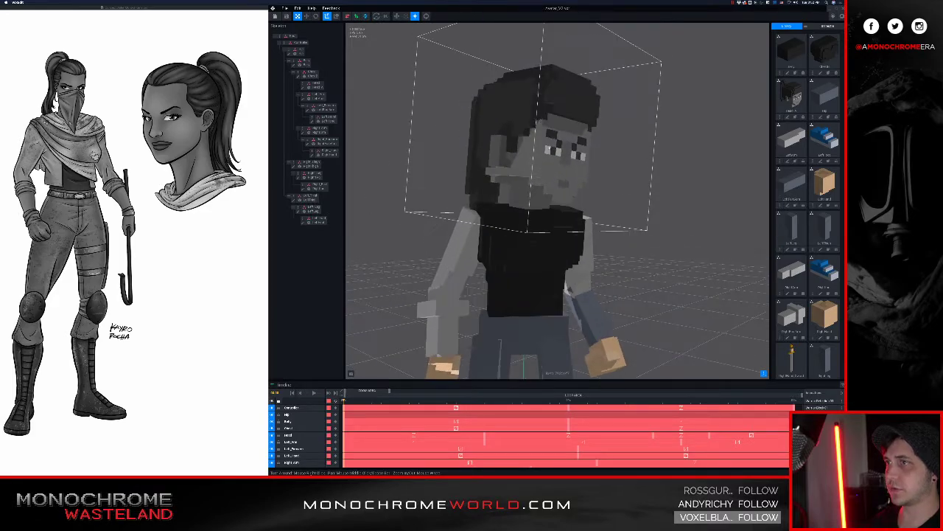
{"action": "left_click", "coordinate": [308, 86]}
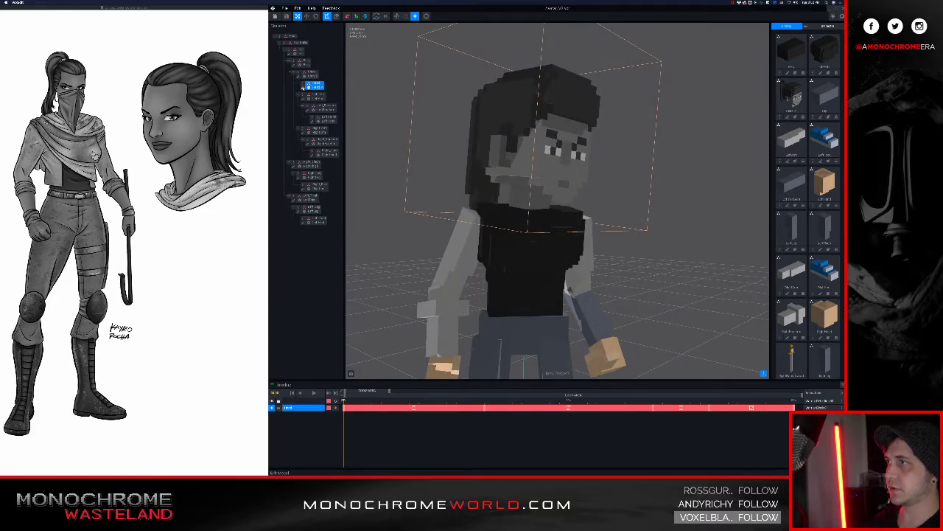
{"action": "double_click", "coordinate": [308, 87]}
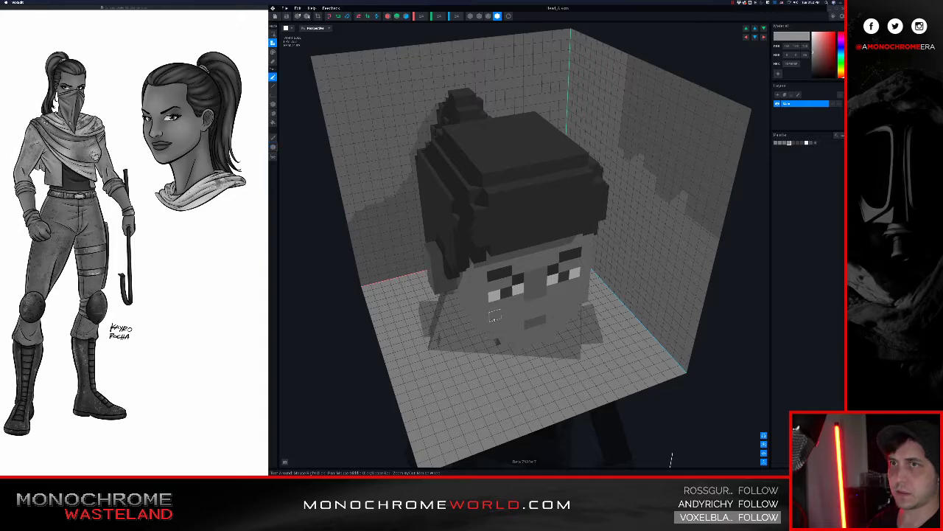
{"action": "left_click", "coordinate": [274, 16]}
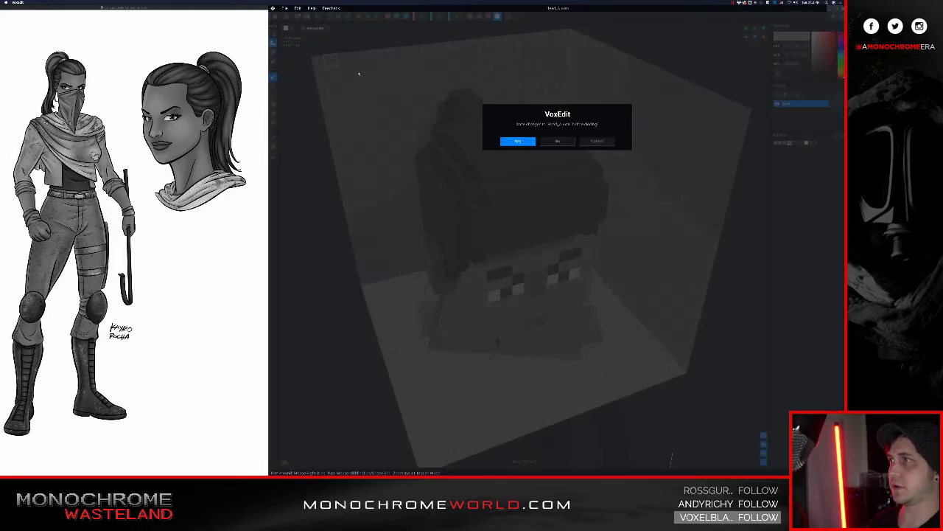
{"action": "left_click", "coordinate": [516, 143]}
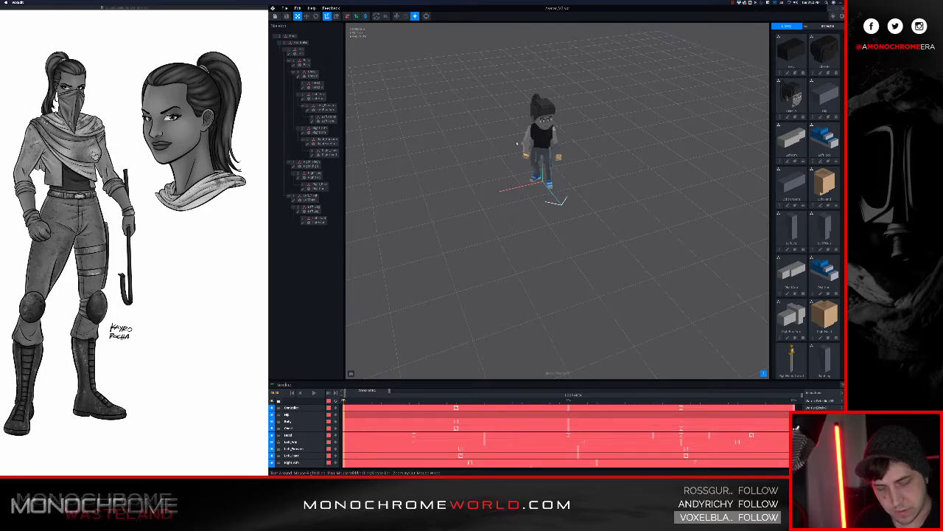
Open the right forearm part for editing and paint its section below the raised band a darker grey.
{"action": "scroll", "coordinate": [468, 80], "scroll_direction": "up", "scroll_amount": 3}
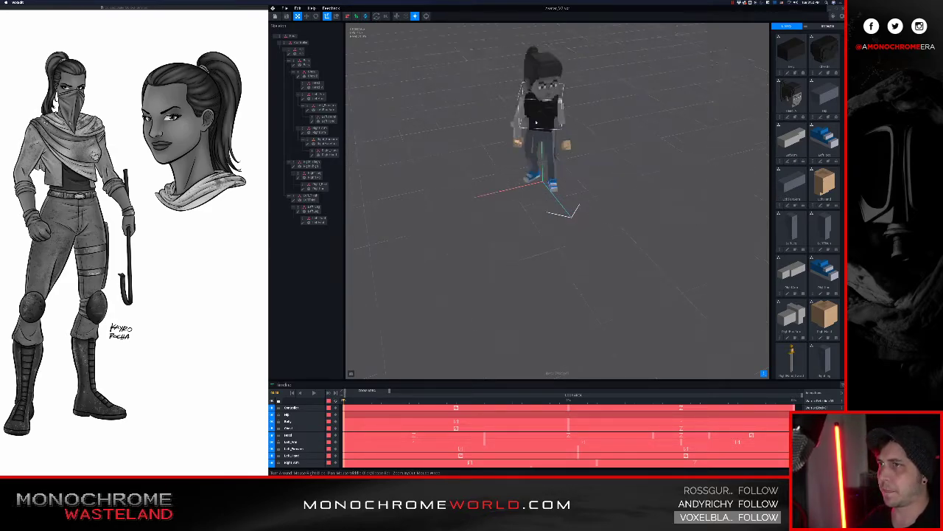
{"action": "left_click", "coordinate": [513, 126]}
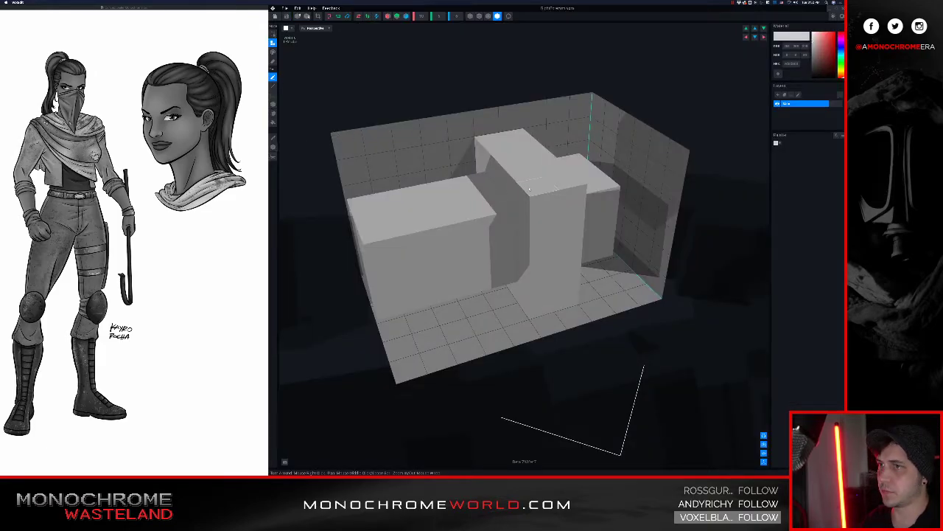
{"action": "mouse_move", "coordinate": [529, 189]}
{"action": "right_mouse_down"}
{"action": "mouse_move", "coordinate": [544, 195]}
{"action": "mouse_move", "coordinate": [536, 204]}
{"action": "right_mouse_up"}
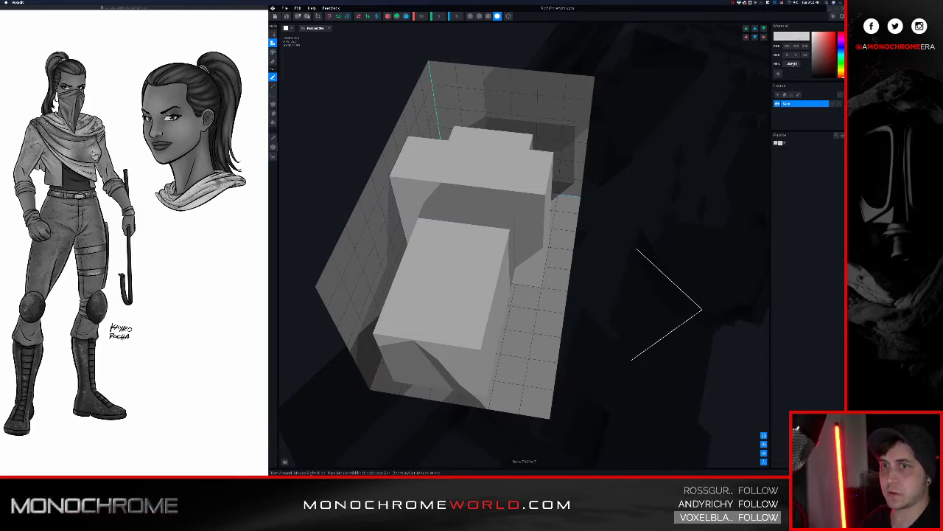
{"action": "key", "text": "e"}
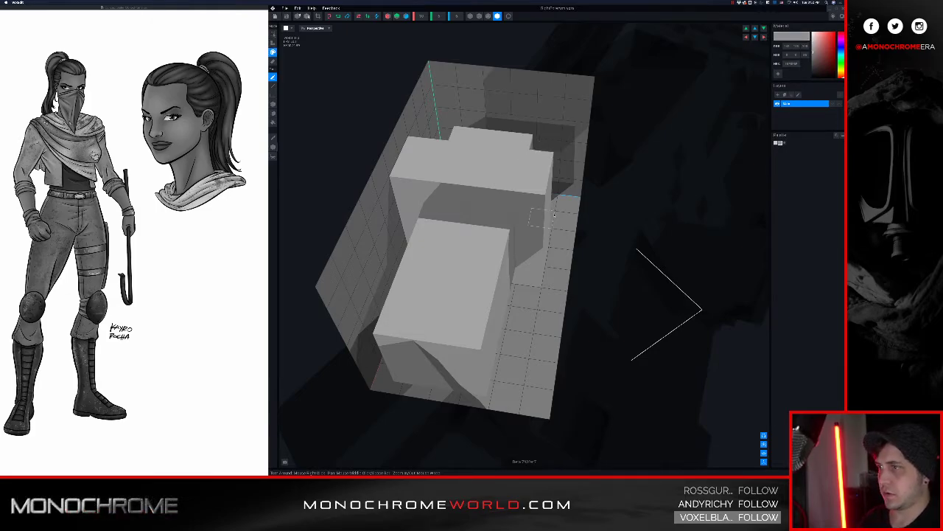
{"action": "key", "text": "m"}
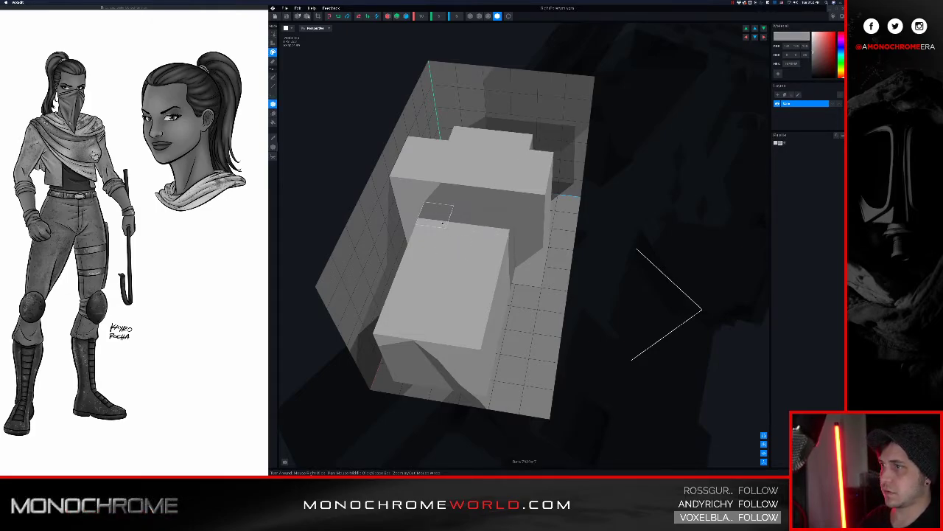
{"action": "left_click_drag", "start_coordinate": [432, 221], "coordinate": [468, 340]}
{"action": "scroll", "coordinate": [453, 305], "scroll_direction": "up", "scroll_amount": 5}
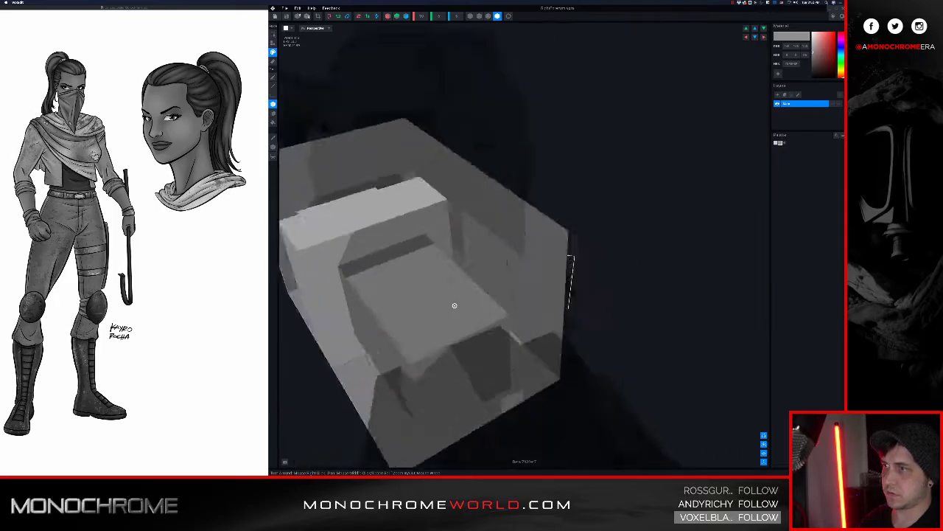
{"action": "middle_click_drag", "start_coordinate": [457, 323], "coordinate": [442, 343]}
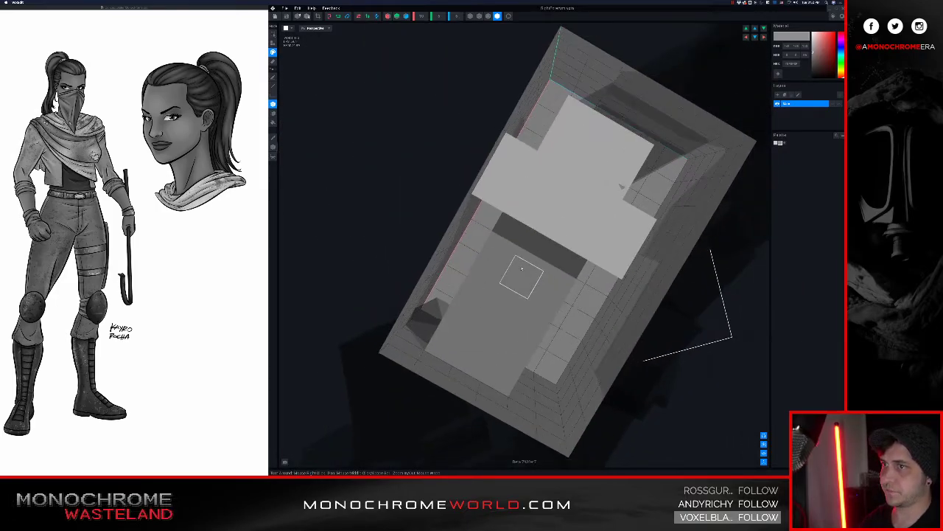
{"action": "middle_click_drag", "start_coordinate": [518, 273], "coordinate": [536, 251]}
Erase some of the raised band's outer voxels to make the wrap uneven, and save the right forearm back to the character.
{"action": "key", "text": "e"}
{"action": "left_click_drag", "start_coordinate": [515, 157], "coordinate": [491, 187]}
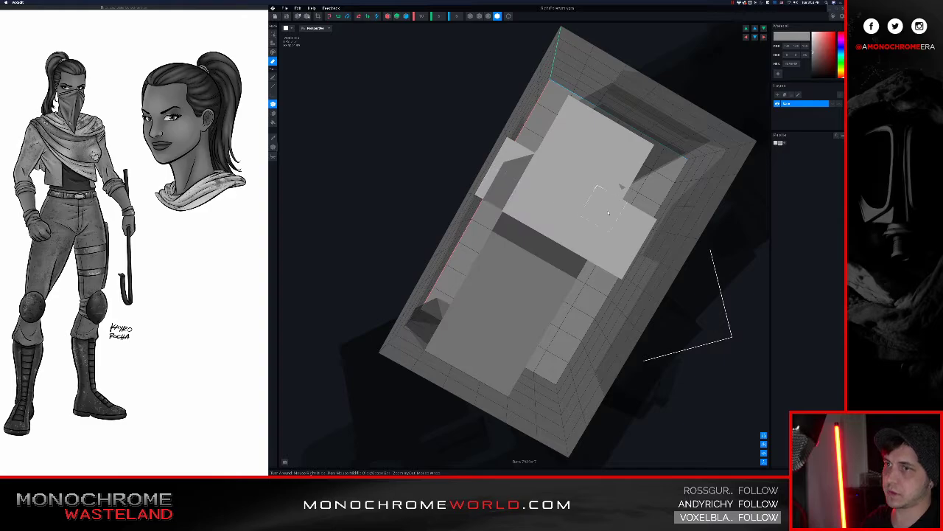
{"action": "left_click", "coordinate": [627, 225]}
{"action": "middle_click_drag", "start_coordinate": [599, 207], "coordinate": [587, 260]}
{"action": "mouse_move", "coordinate": [565, 318]}
{"action": "middle_mouse_down"}
{"action": "mouse_move", "coordinate": [558, 327]}
{"action": "mouse_move", "coordinate": [580, 326]}
{"action": "middle_mouse_up"}
{"action": "left_click", "coordinate": [648, 322]}
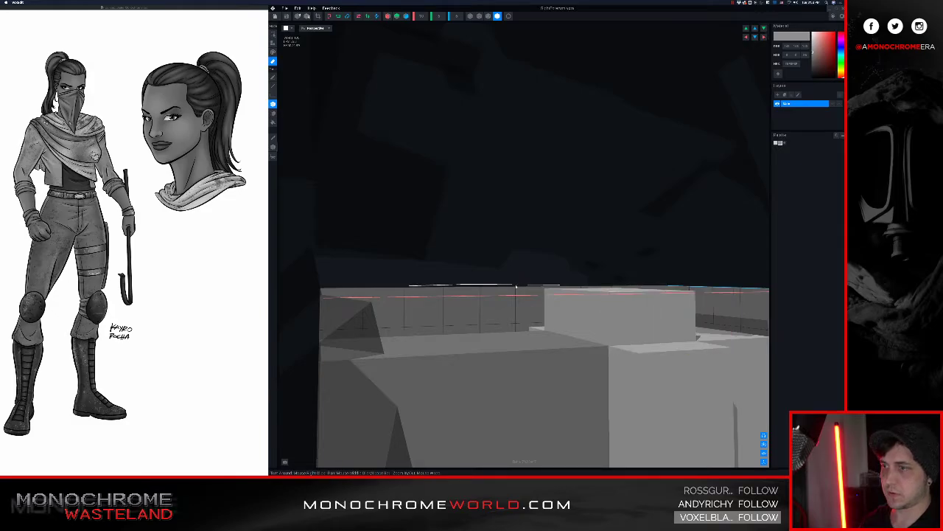
{"action": "mouse_move", "coordinate": [648, 321]}
{"action": "middle_mouse_down"}
{"action": "mouse_move", "coordinate": [559, 329]}
{"action": "mouse_move", "coordinate": [362, 118]}
{"action": "middle_mouse_up"}
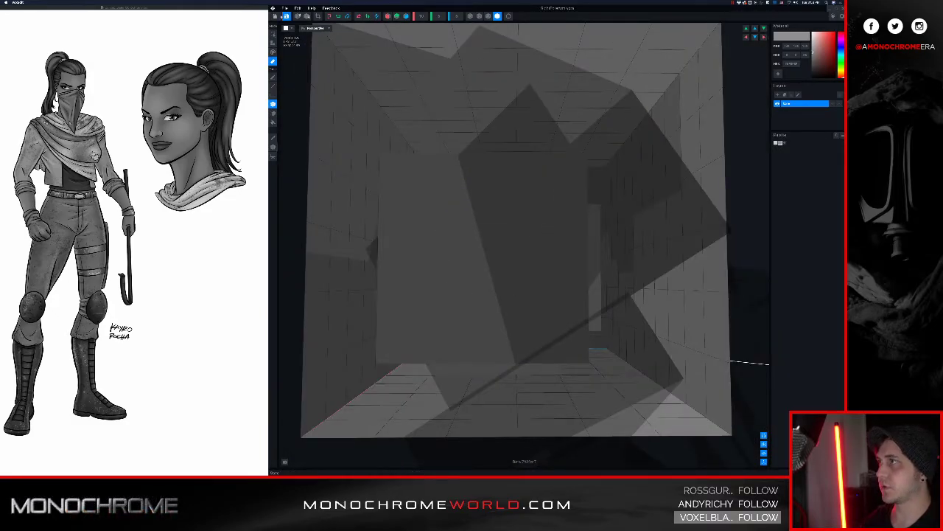
{"action": "left_click", "coordinate": [275, 16]}
{"action": "left_click", "coordinate": [520, 144]}
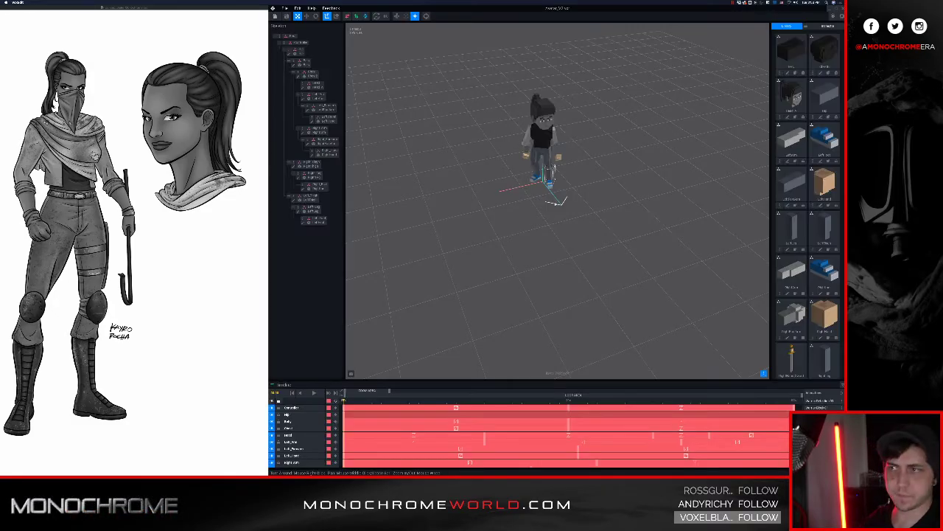
Examine both arms on the character, then reopen the right forearm to check its wrap from above and return to the character.
{"action": "scroll", "coordinate": [547, 138], "scroll_direction": "up", "scroll_amount": 10}
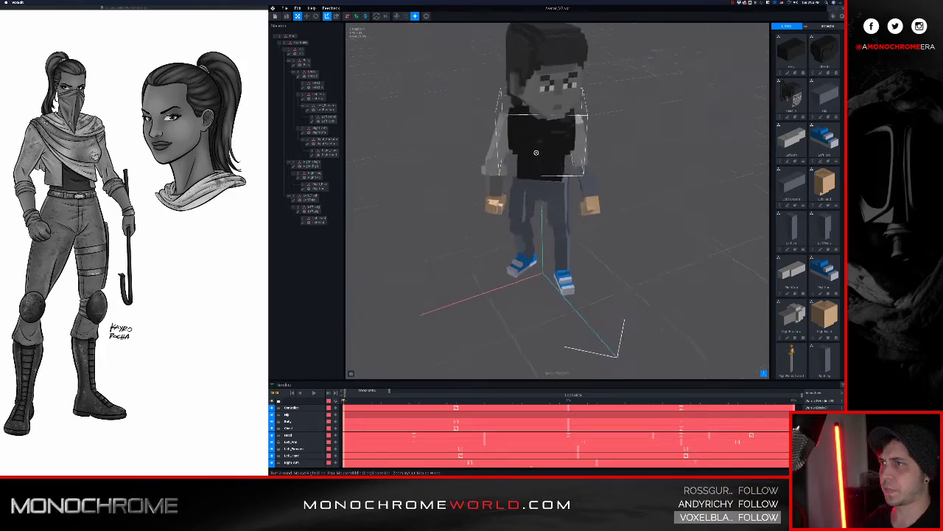
{"action": "right_click_drag", "start_coordinate": [536, 150], "coordinate": [532, 172]}
{"action": "middle_click_drag", "start_coordinate": [533, 172], "coordinate": [478, 186]}
{"action": "left_click", "coordinate": [544, 209]}
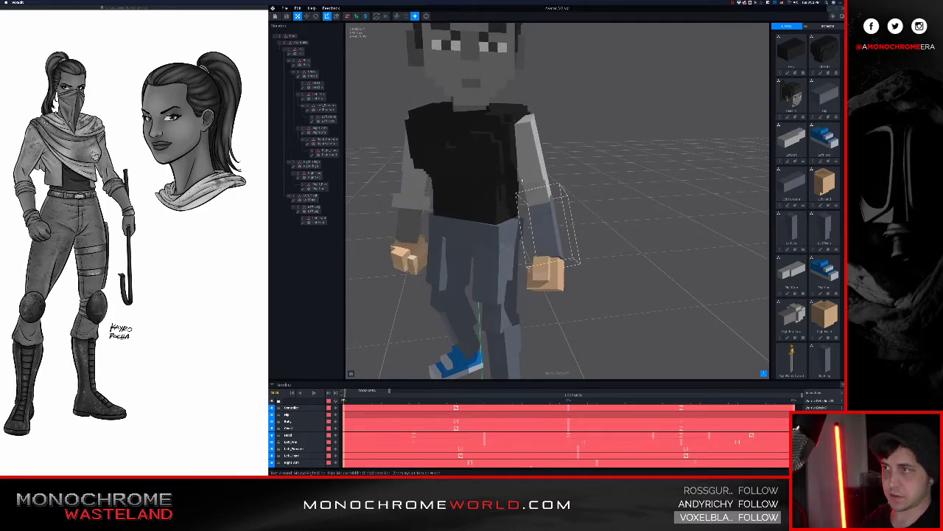
{"action": "left_click", "coordinate": [530, 164]}
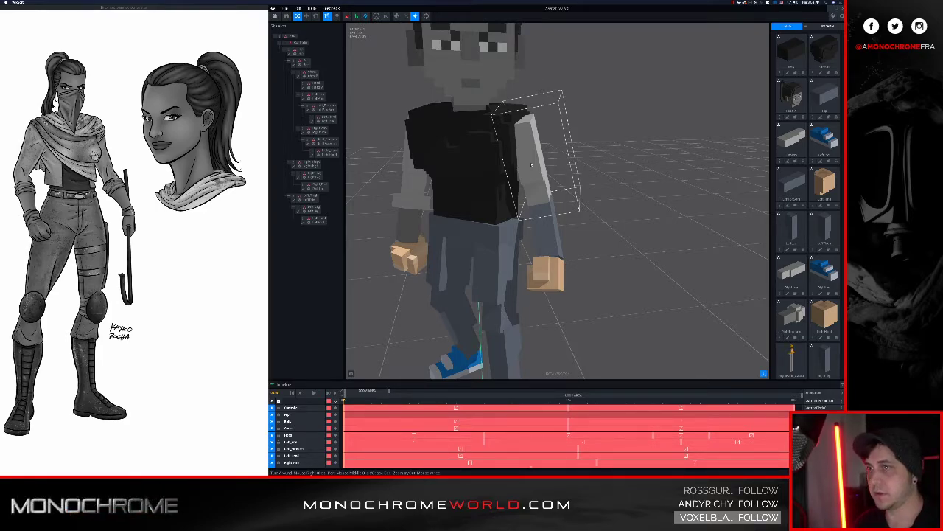
{"action": "left_click", "coordinate": [310, 142]}
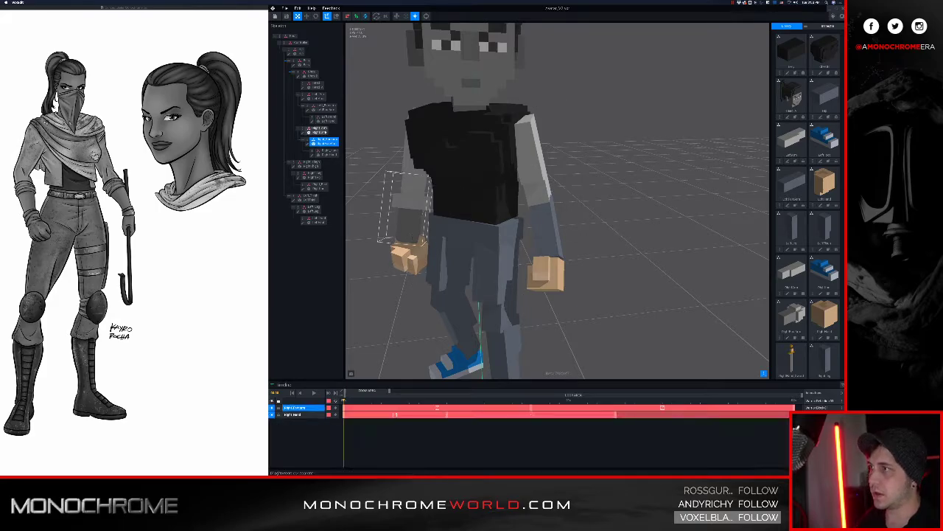
{"action": "double_click", "coordinate": [308, 143]}
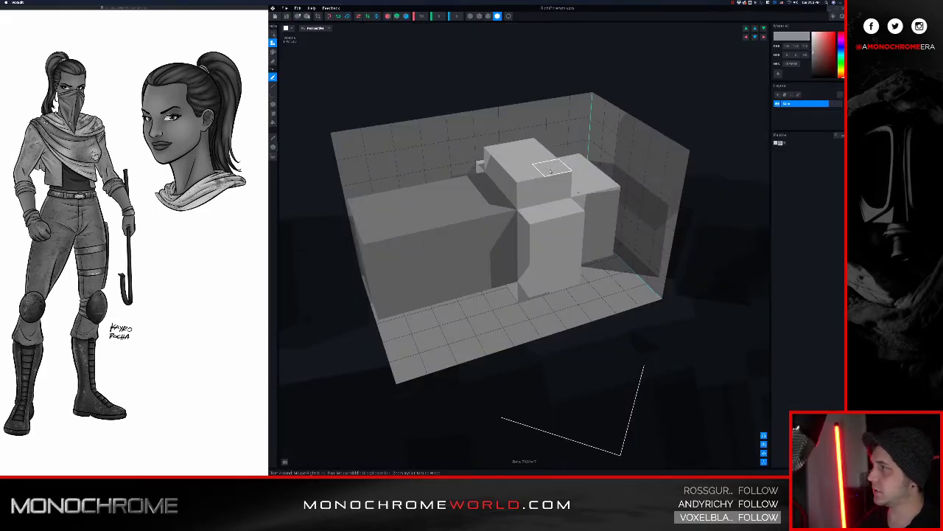
{"action": "right_click_drag", "start_coordinate": [551, 172], "coordinate": [568, 179]}
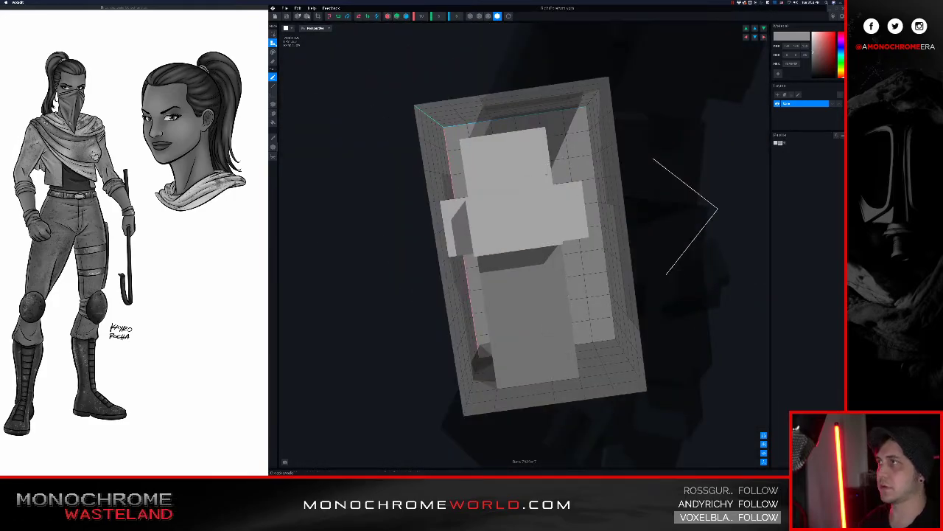
{"action": "left_click", "coordinate": [275, 16]}
{"action": "left_click", "coordinate": [518, 142]}
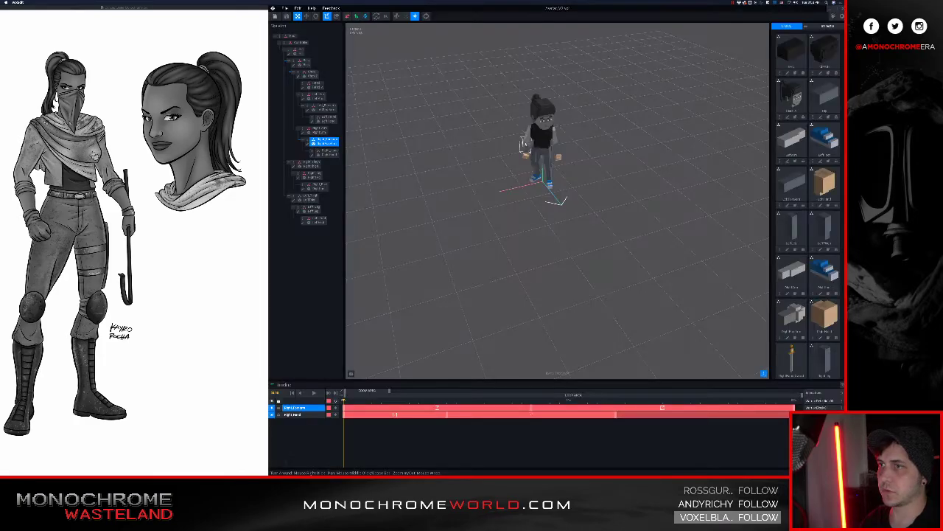
Open the left forearm part, reduce its palette to the used colour, and recolour the forearm light grey.
{"action": "left_click", "coordinate": [552, 145]}
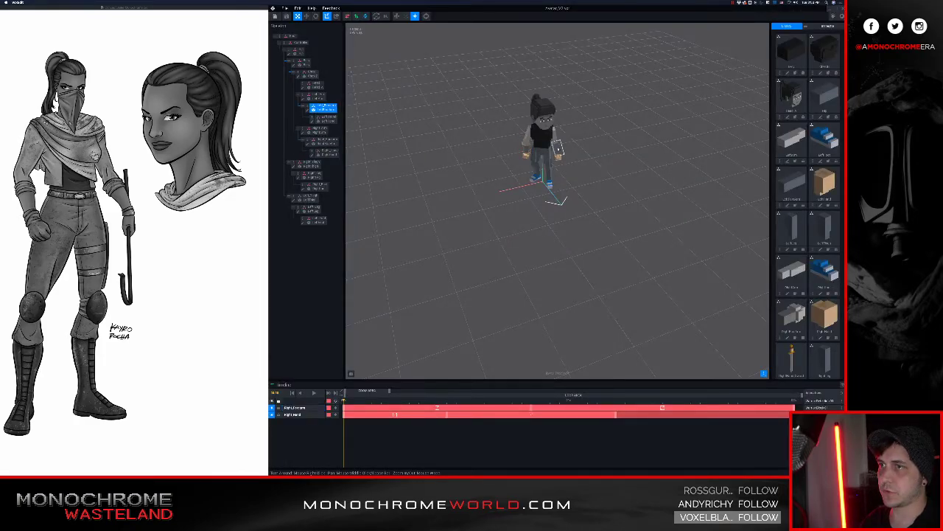
{"action": "left_click", "coordinate": [308, 109]}
{"action": "right_click_drag", "start_coordinate": [471, 196], "coordinate": [603, 161]}
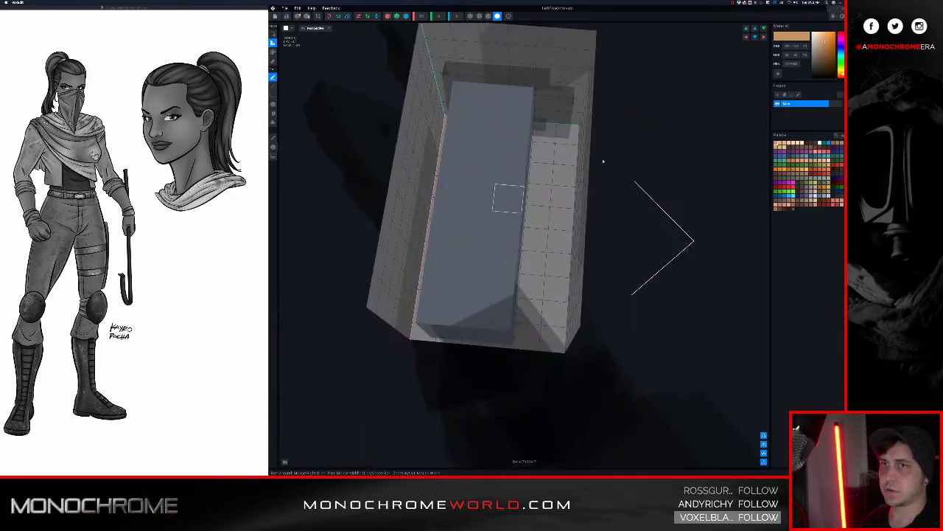
{"action": "left_click", "coordinate": [841, 135]}
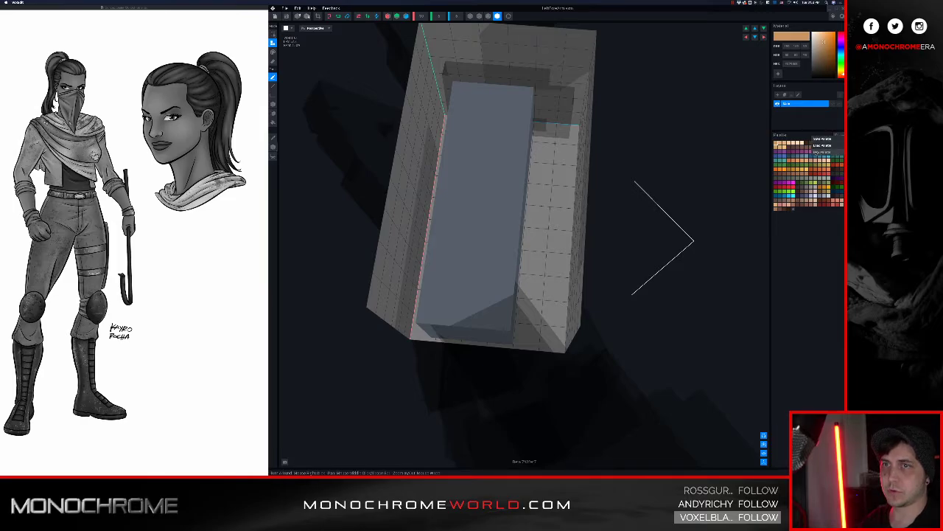
{"action": "left_click", "coordinate": [816, 153]}
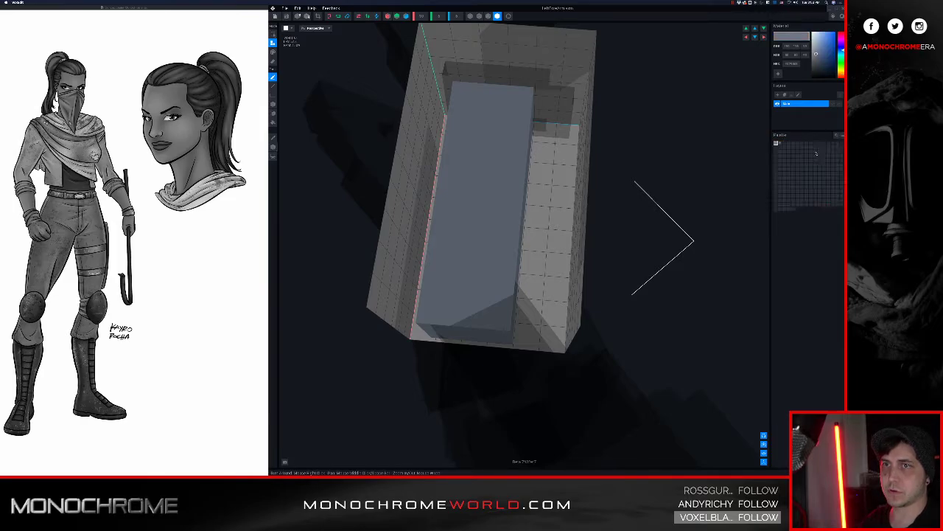
{"action": "left_click", "coordinate": [790, 65]}
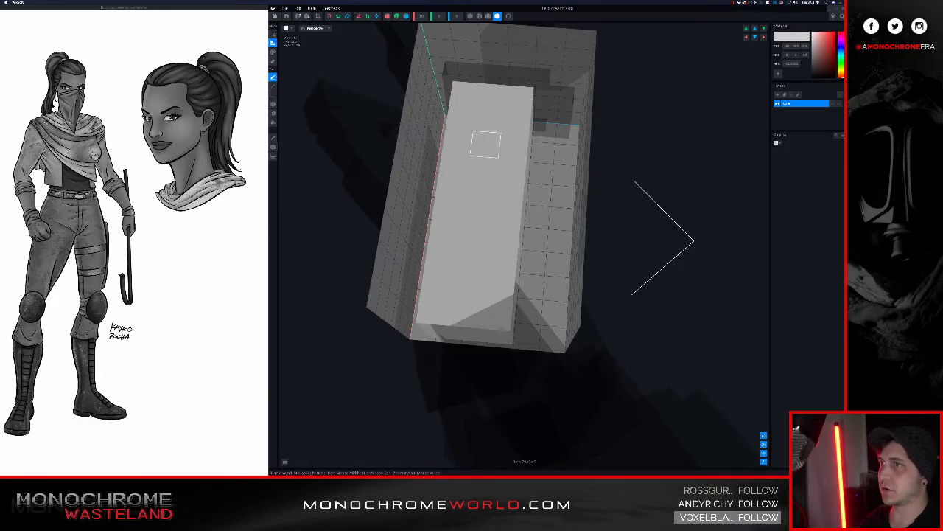
Start an uneven raised wrap band across two adjoining faces near the upper end of the left forearm.
{"action": "mouse_move", "coordinate": [484, 144]}
{"action": "right_mouse_down"}
{"action": "mouse_move", "coordinate": [497, 139]}
{"action": "mouse_move", "coordinate": [498, 154]}
{"action": "right_mouse_up"}
{"action": "middle_click_drag", "start_coordinate": [511, 301], "coordinate": [519, 358]}
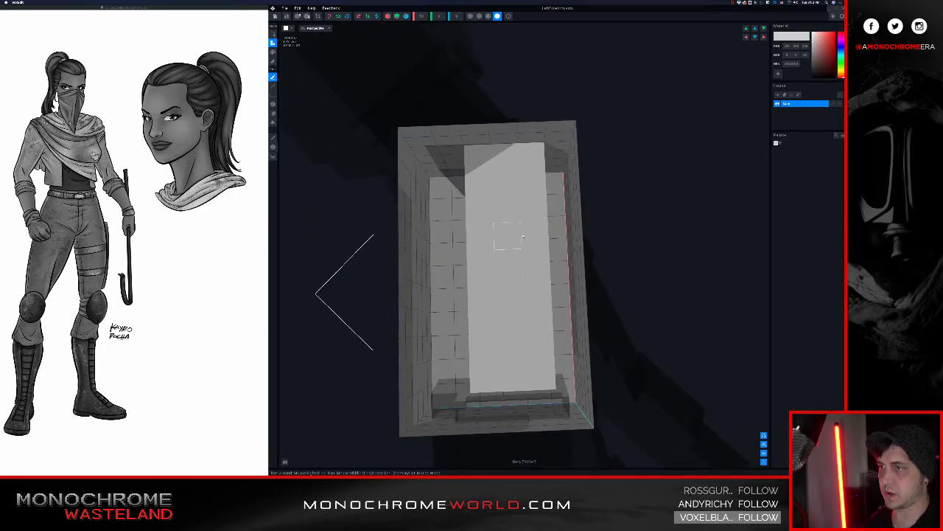
{"action": "mouse_move", "coordinate": [526, 236]}
{"action": "left_mouse_down"}
{"action": "mouse_move", "coordinate": [479, 233]}
{"action": "mouse_move", "coordinate": [512, 210]}
{"action": "mouse_move", "coordinate": [525, 215]}
{"action": "left_mouse_up"}
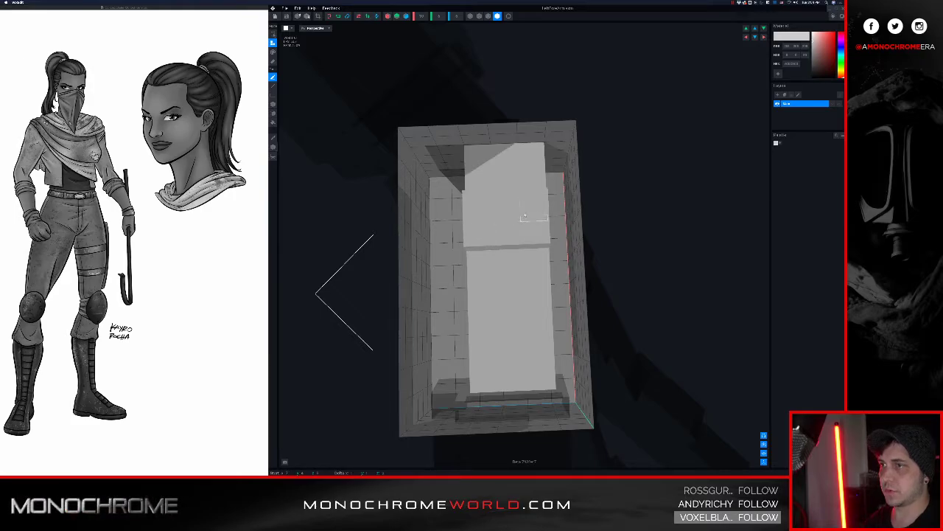
{"action": "right_click_drag", "start_coordinate": [525, 216], "coordinate": [516, 297]}
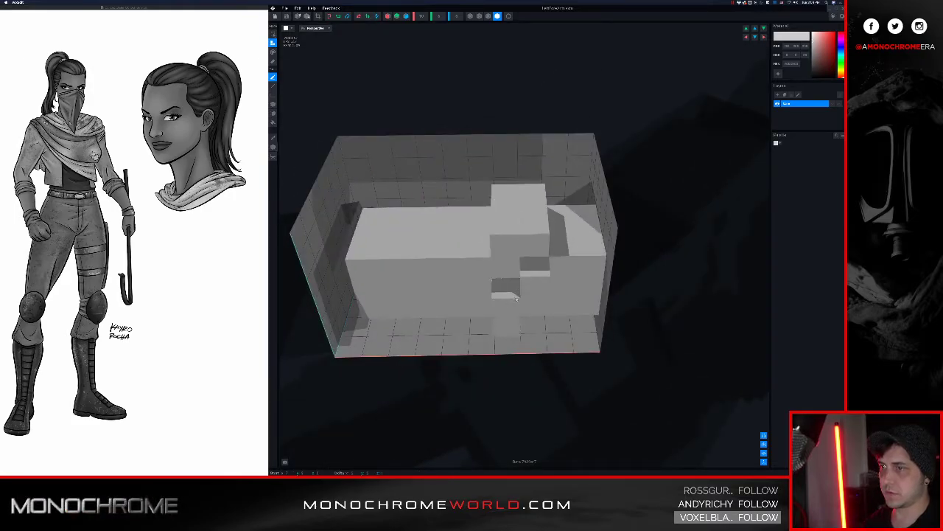
{"action": "left_click_drag", "start_coordinate": [516, 299], "coordinate": [532, 304]}
{"action": "left_click", "coordinate": [507, 287]}
{"action": "left_click", "coordinate": [524, 290]}
Extend the uneven wrap band around the left forearm's remaining faces.
{"action": "right_click_drag", "start_coordinate": [522, 290], "coordinate": [536, 363]}
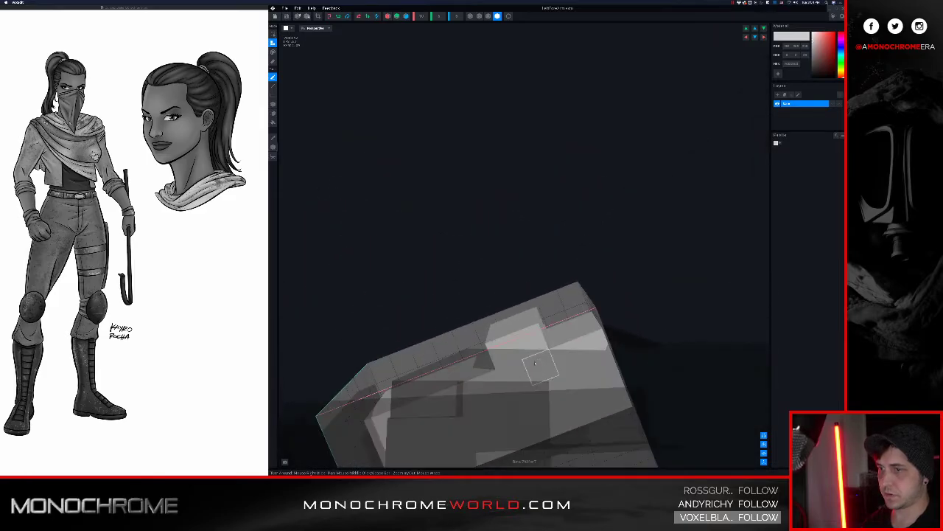
{"action": "left_click", "coordinate": [547, 403]}
{"action": "right_click_drag", "start_coordinate": [547, 402], "coordinate": [609, 344]}
{"action": "left_click", "coordinate": [553, 348]}
{"action": "left_click", "coordinate": [545, 380]}
{"action": "middle_click_drag", "start_coordinate": [608, 345], "coordinate": [533, 195]}
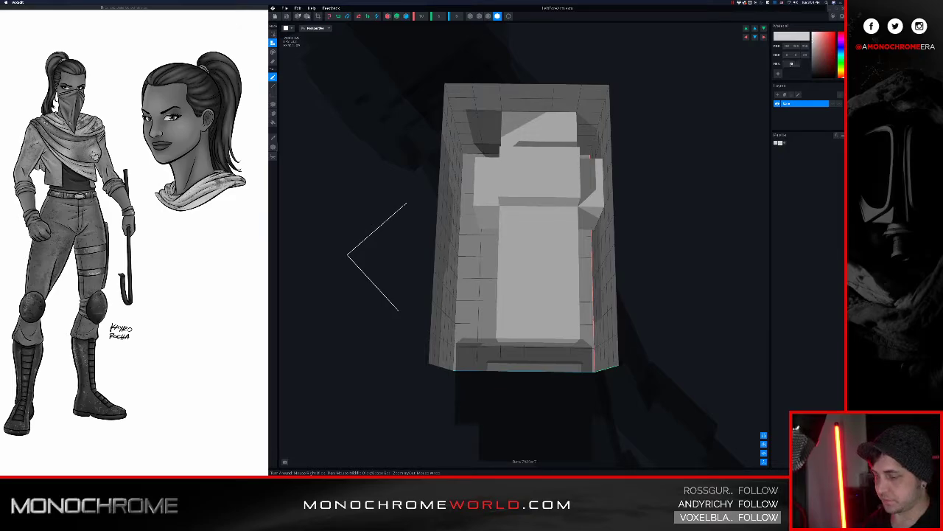
Set the colour to 8f8f8f and paint the left forearm's section below the wrap band with it.
{"action": "left_click", "coordinate": [790, 64]}
{"action": "type", "text": "8f8f8f"}
{"action": "key", "text": "Return"}
{"action": "key", "text": "g"}
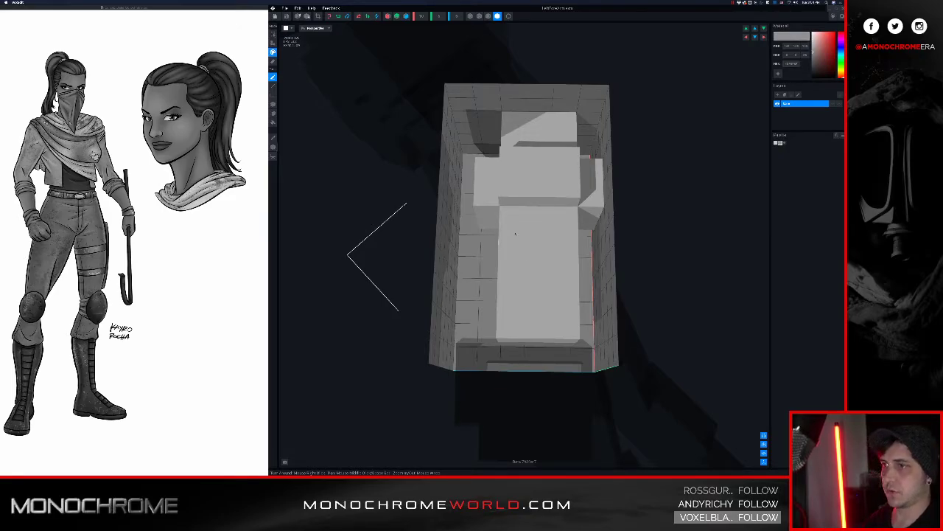
{"action": "key", "text": "f"}
{"action": "key", "text": "b"}
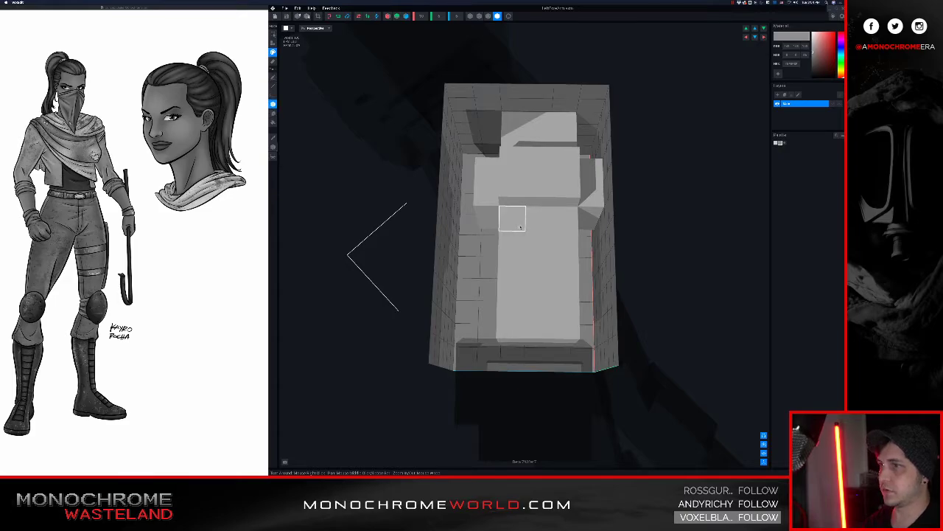
{"action": "mouse_move", "coordinate": [520, 227]}
{"action": "left_mouse_down"}
{"action": "mouse_move", "coordinate": [544, 303]}
{"action": "mouse_move", "coordinate": [568, 328]}
{"action": "left_mouse_up"}
Check the left forearm from its other sides and save it back to the character.
{"action": "right_click_drag", "start_coordinate": [566, 342], "coordinate": [553, 299]}
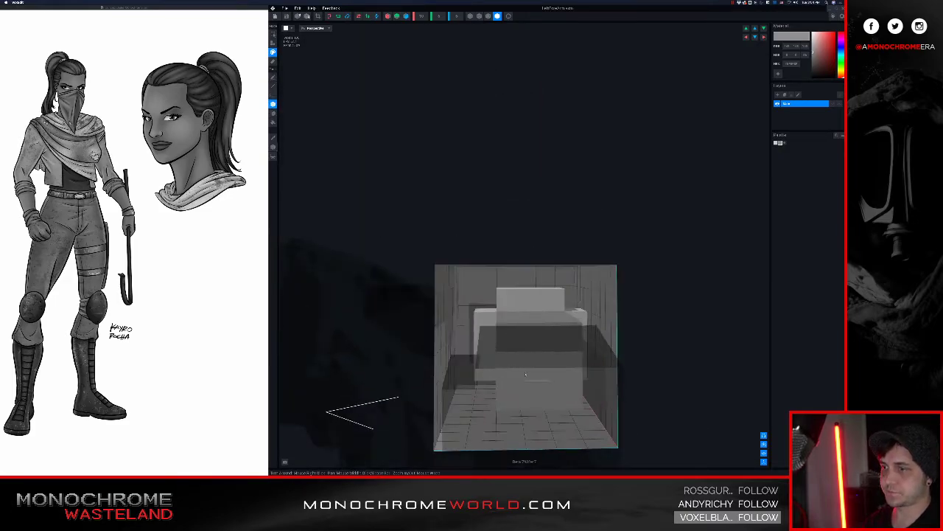
{"action": "right_click_drag", "start_coordinate": [560, 395], "coordinate": [597, 327]}
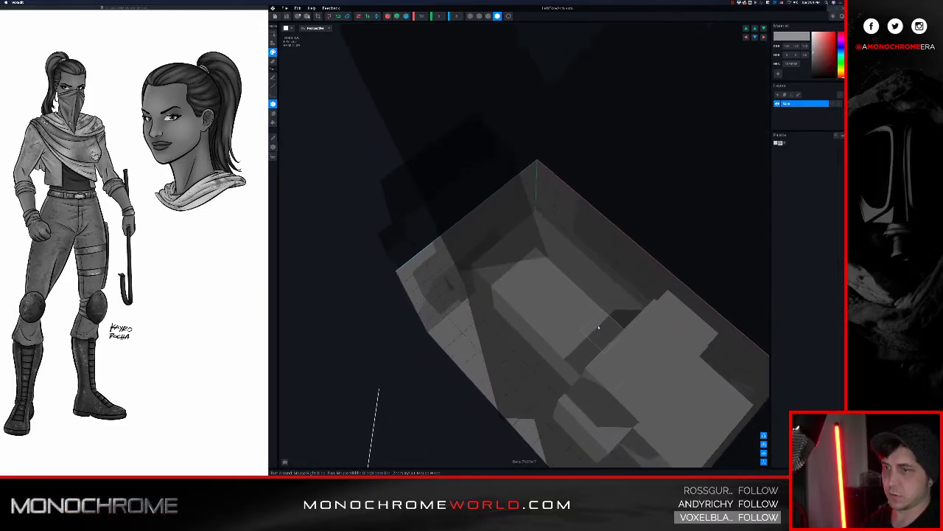
{"action": "right_click_drag", "start_coordinate": [501, 319], "coordinate": [551, 262]}
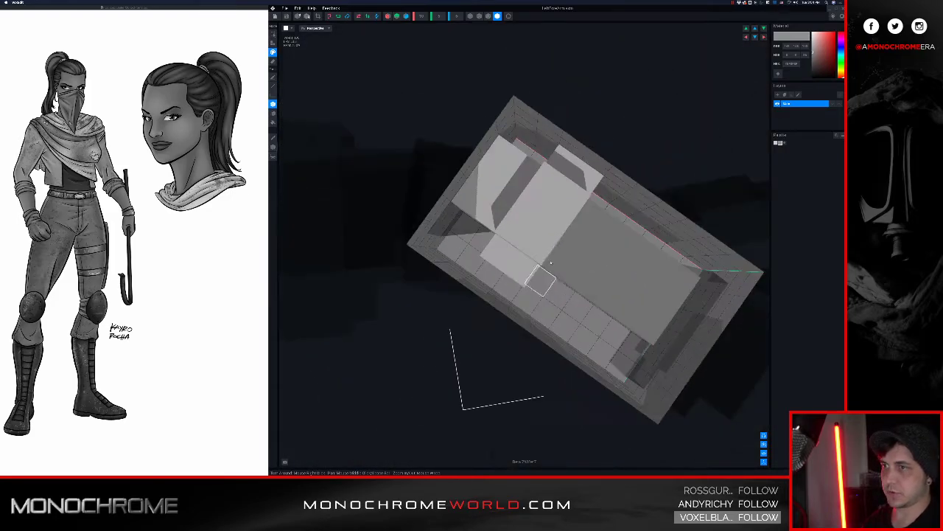
{"action": "left_click", "coordinate": [276, 16]}
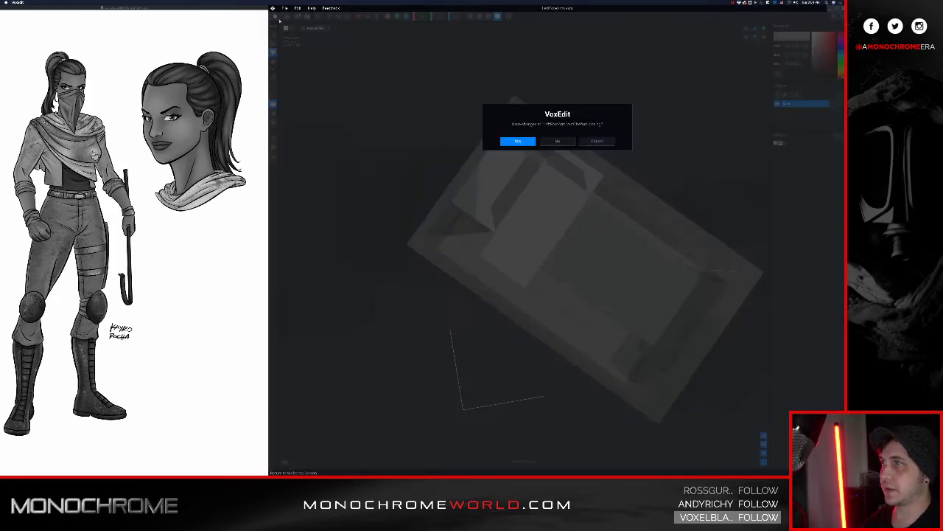
{"action": "left_click", "coordinate": [519, 141]}
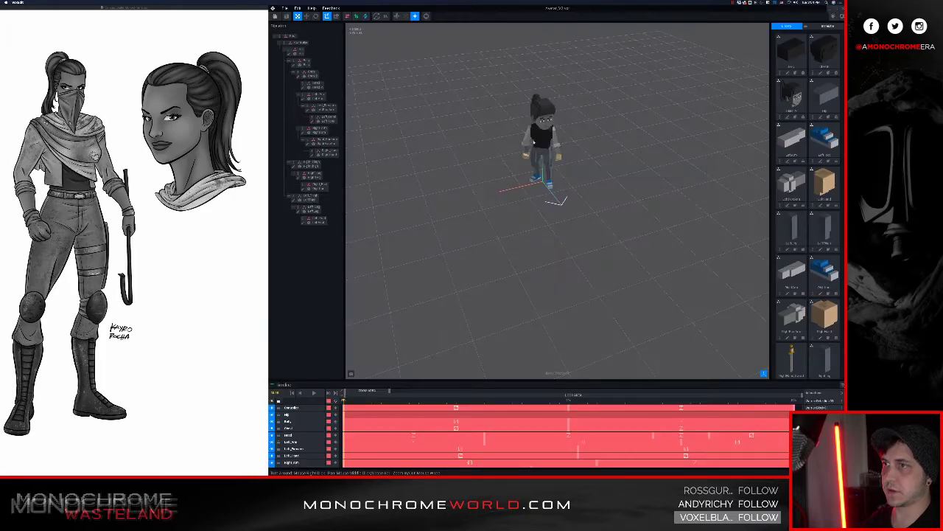
Check the whole character, open its chest part for voxel editing and set the colour to light grey.
{"action": "scroll", "coordinate": [545, 184], "scroll_direction": "up", "scroll_amount": 3}
{"action": "right_click_drag", "start_coordinate": [542, 146], "coordinate": [544, 160]}
{"action": "middle_click_drag", "start_coordinate": [542, 160], "coordinate": [530, 178]}
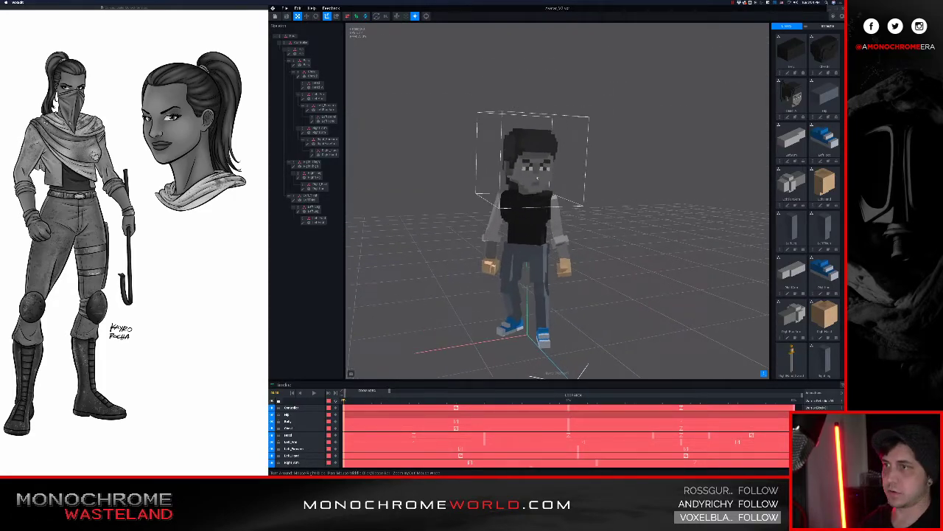
{"action": "scroll", "coordinate": [531, 178], "scroll_direction": "up", "scroll_amount": 3}
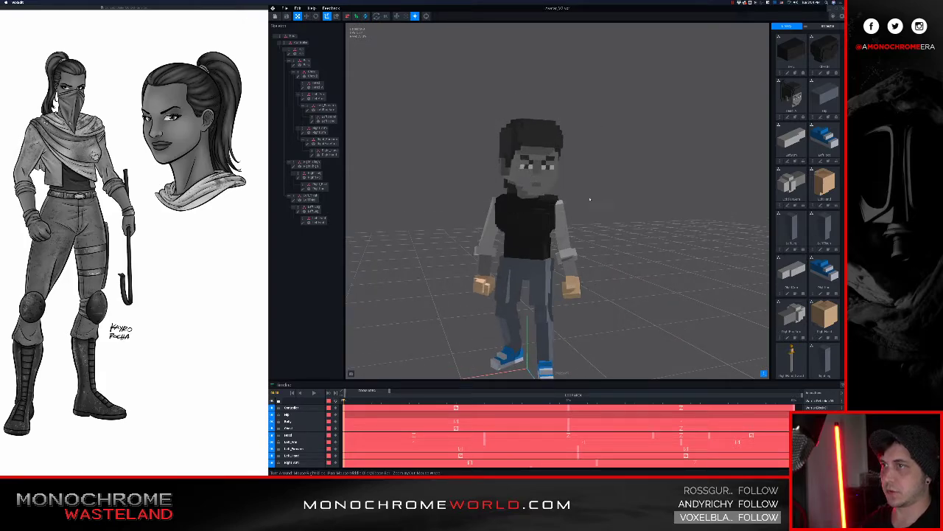
{"action": "middle_click_drag", "start_coordinate": [589, 199], "coordinate": [589, 196]}
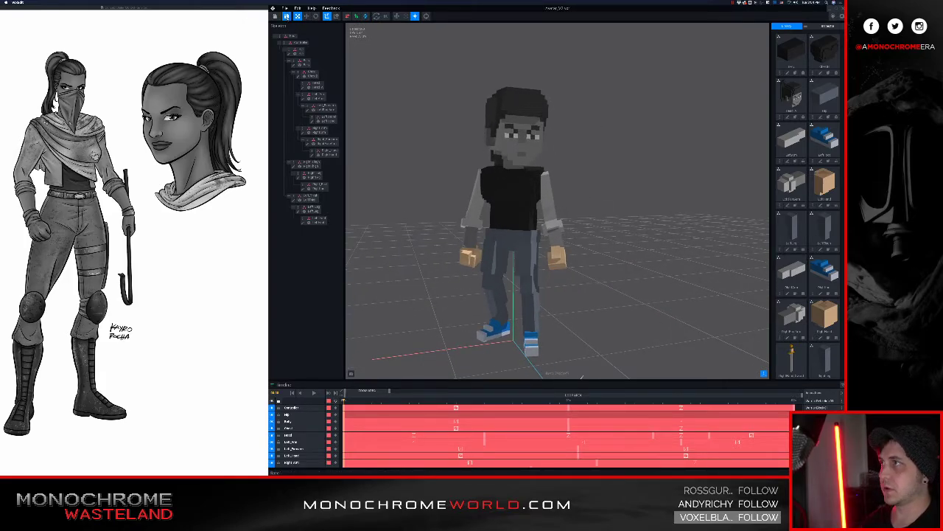
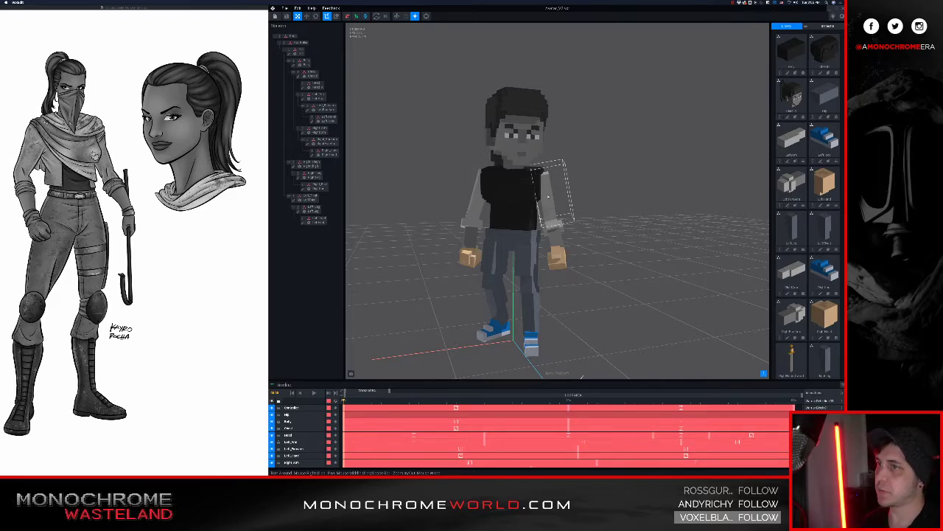
{"action": "scroll", "coordinate": [513, 187], "scroll_direction": "up", "scroll_amount": 4}
{"action": "right_click_drag", "start_coordinate": [548, 196], "coordinate": [535, 220]}
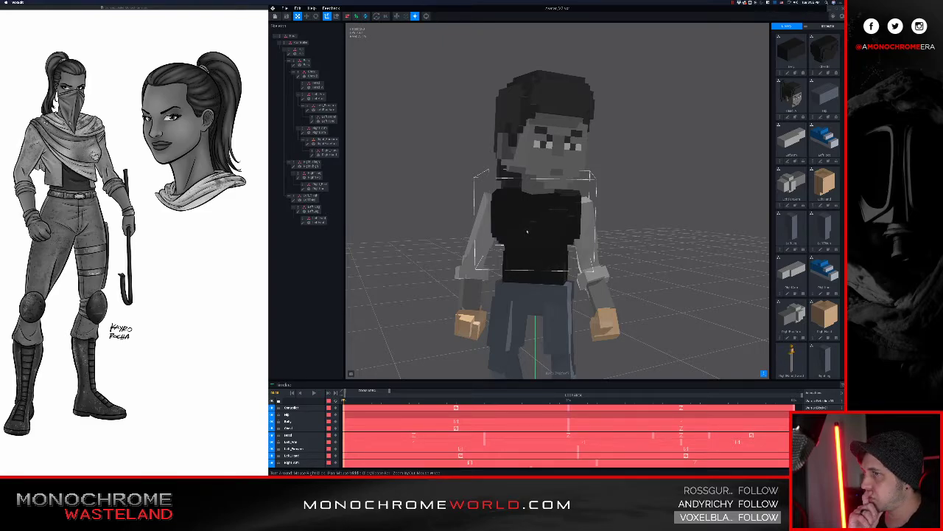
{"action": "mouse_move", "coordinate": [526, 211]}
{"action": "right_mouse_down"}
{"action": "mouse_move", "coordinate": [551, 207]}
{"action": "mouse_move", "coordinate": [526, 211]}
{"action": "right_mouse_up"}
{"action": "left_click", "coordinate": [526, 211]}
{"action": "left_click", "coordinate": [298, 76]}
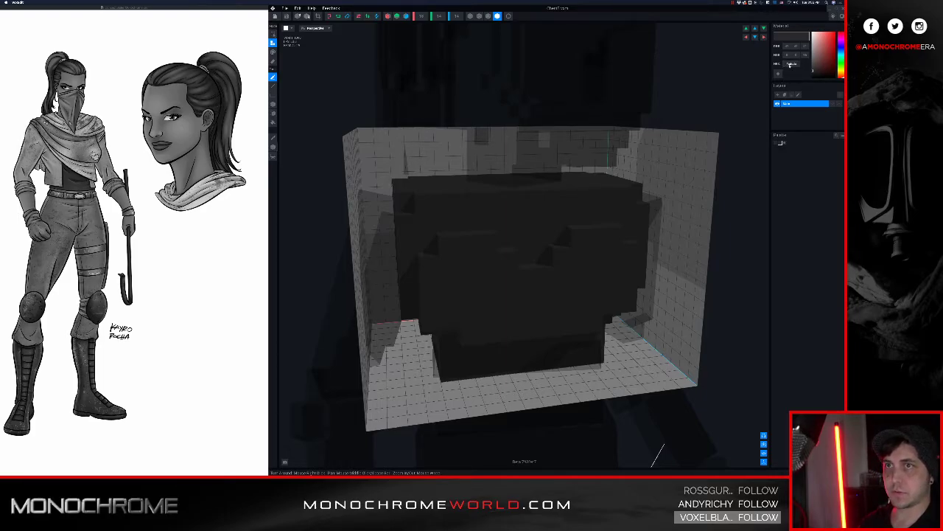
{"action": "key", "text": "Return"}
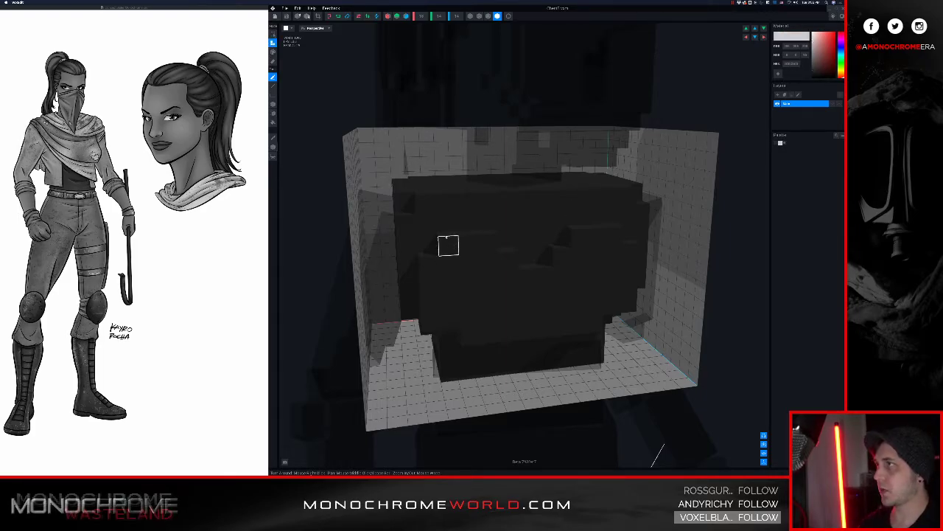
Add a small raised light grey patch near the upper front corner of the chest's right side.
{"action": "right_click_drag", "start_coordinate": [447, 237], "coordinate": [419, 223]}
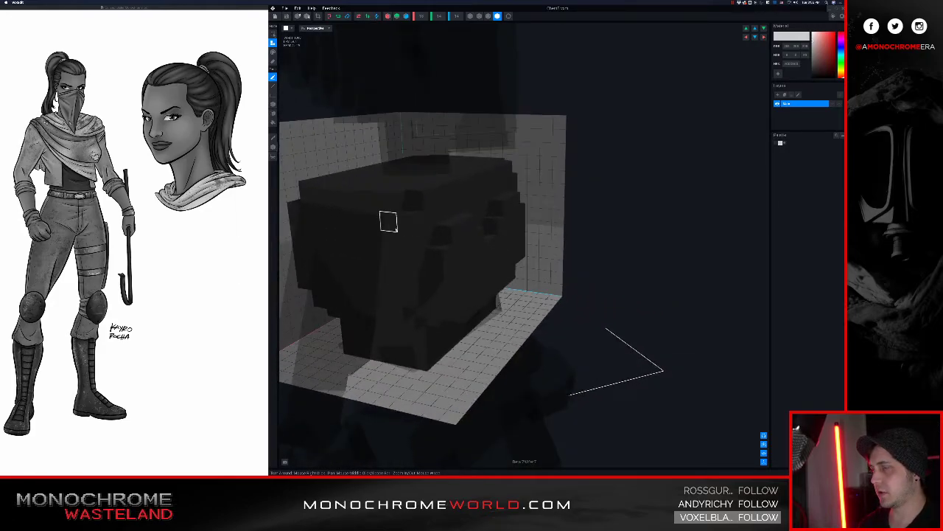
{"action": "left_click", "coordinate": [388, 222]}
{"action": "left_click_drag", "start_coordinate": [390, 244], "coordinate": [392, 244]}
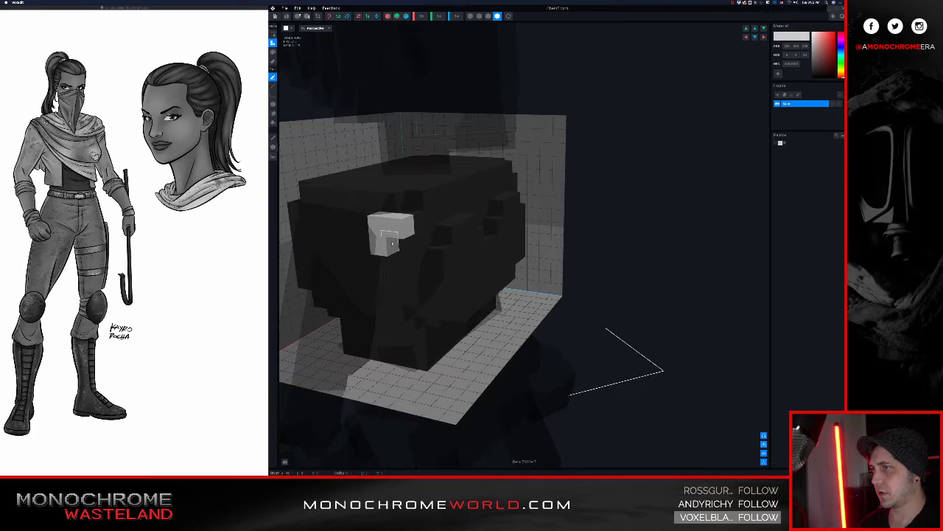
{"action": "left_click_drag", "start_coordinate": [380, 205], "coordinate": [308, 195]}
{"action": "key", "text": "super+z"}
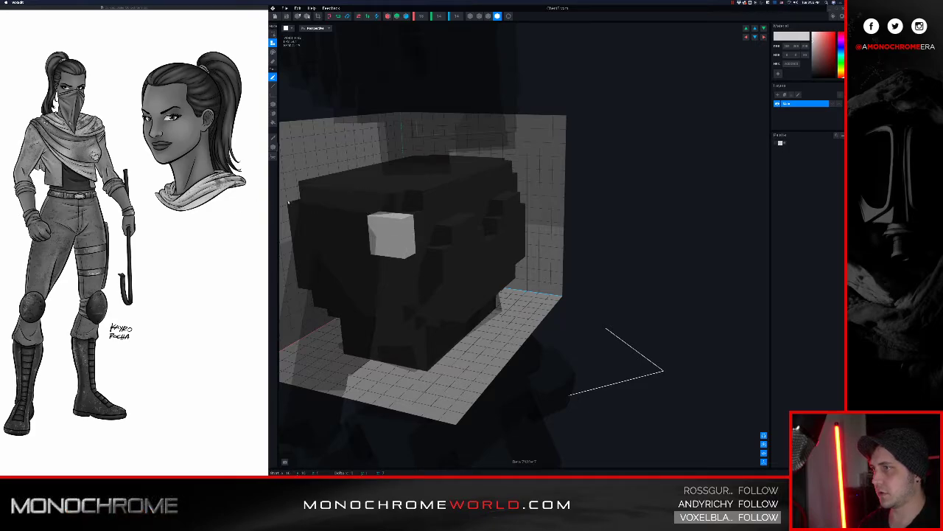
Extend the raised light grey layer along the top of the chest's right side and down its rear edge.
{"action": "right_click_drag", "start_coordinate": [384, 205], "coordinate": [520, 256]}
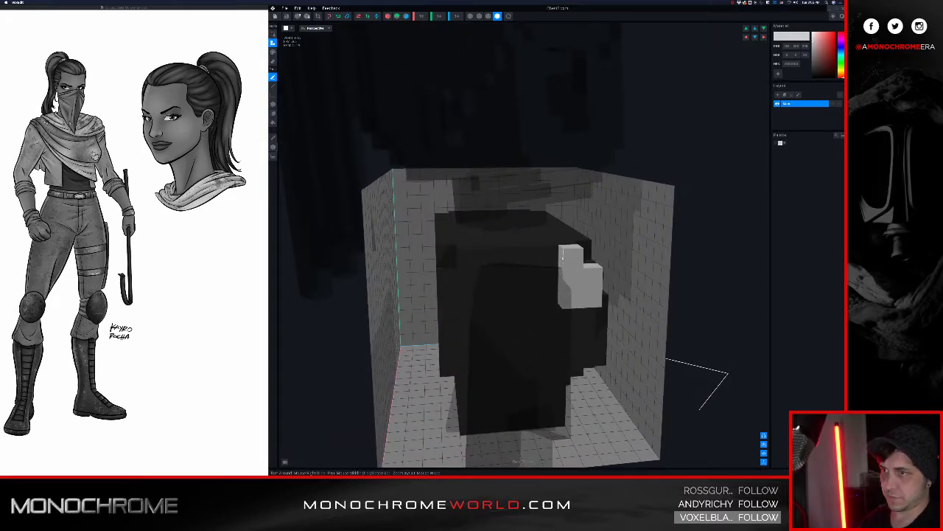
{"action": "left_click_drag", "start_coordinate": [562, 254], "coordinate": [500, 259]}
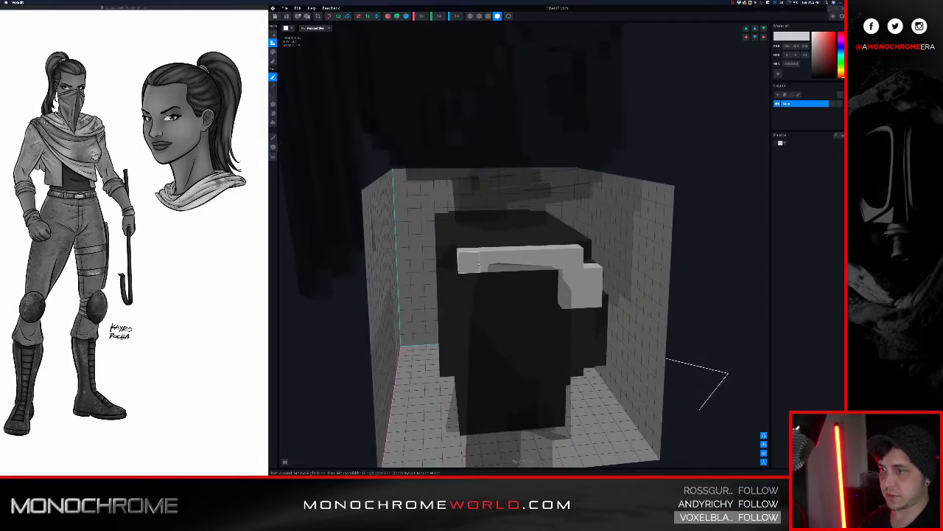
{"action": "right_click_drag", "start_coordinate": [488, 295], "coordinate": [440, 244]}
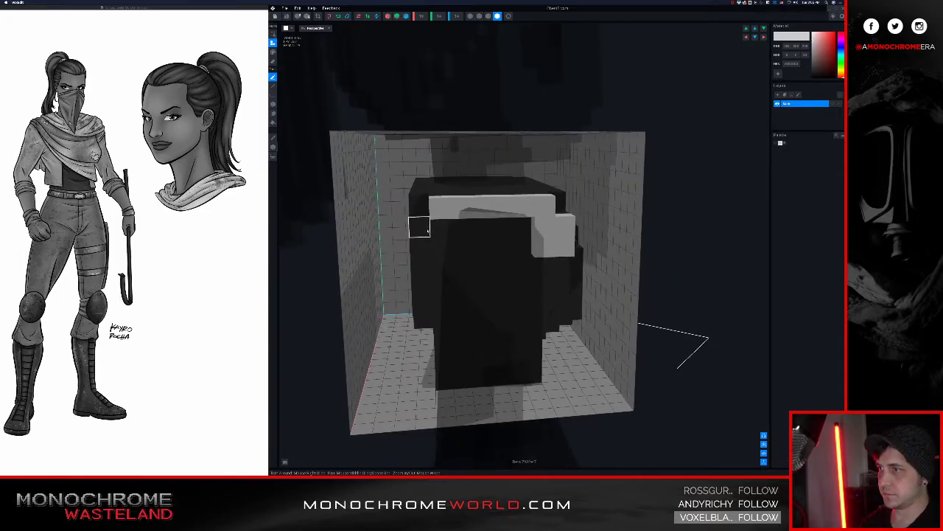
{"action": "left_click_drag", "start_coordinate": [482, 229], "coordinate": [527, 229]}
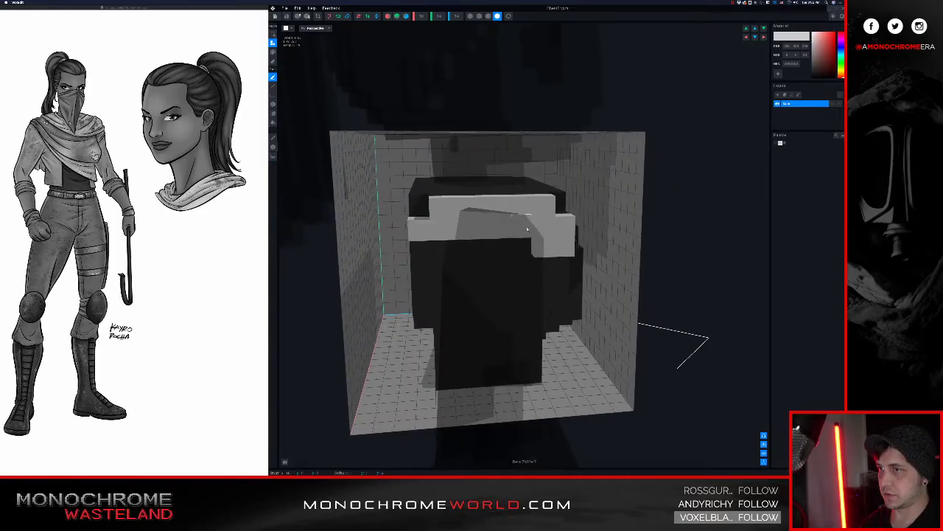
{"action": "left_click_drag", "start_coordinate": [439, 249], "coordinate": [425, 313]}
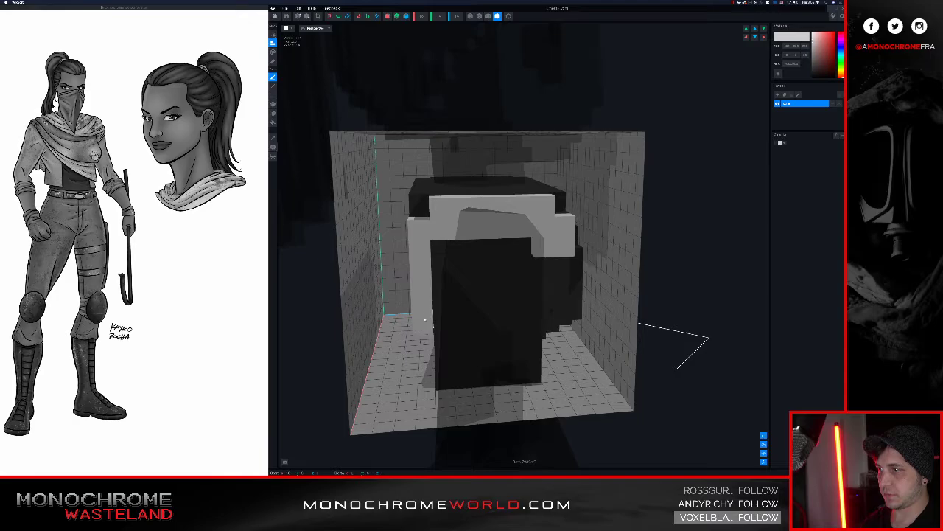
Fill the rest of the chest's right side with raised light grey voxels down to the waist section.
{"action": "mouse_move", "coordinate": [441, 249]}
{"action": "left_mouse_down"}
{"action": "mouse_move", "coordinate": [507, 306]}
{"action": "mouse_move", "coordinate": [528, 278]}
{"action": "left_mouse_up"}
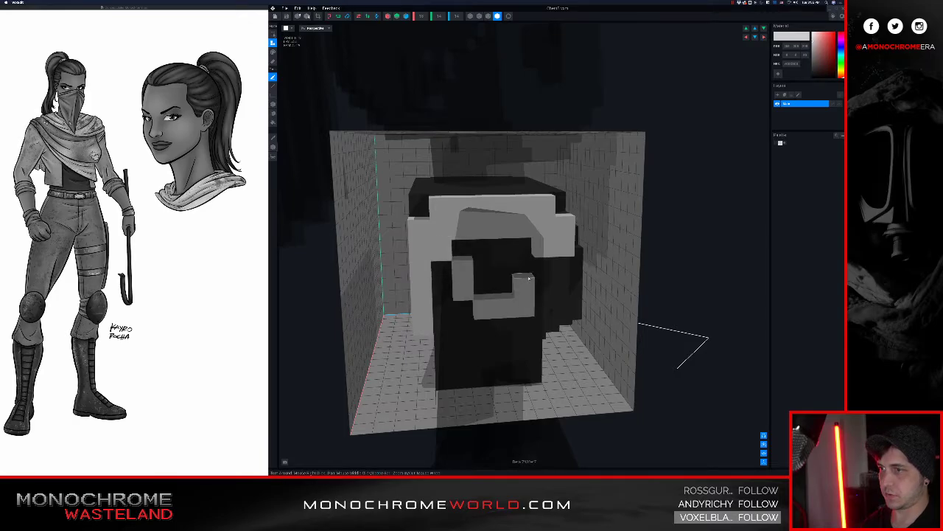
{"action": "key", "text": "super+z"}
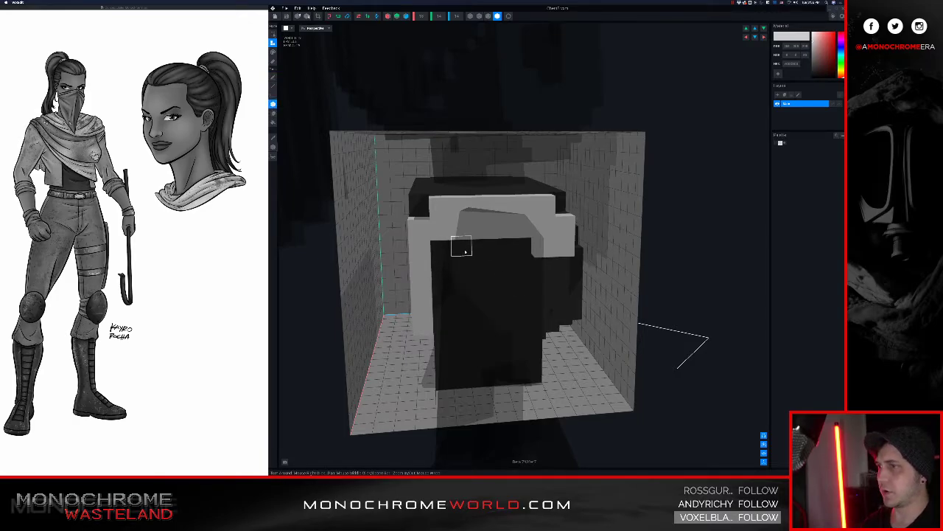
{"action": "left_click_drag", "start_coordinate": [434, 238], "coordinate": [528, 326]}
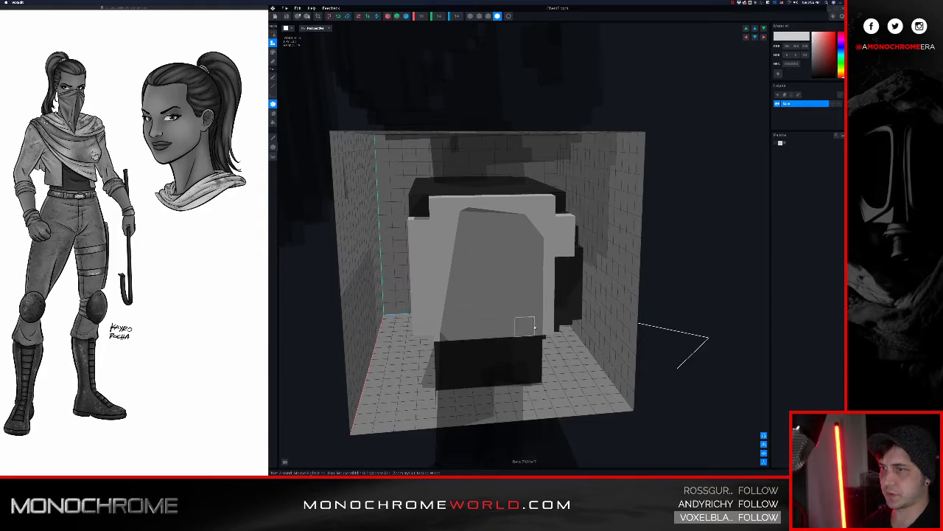
Add light grey voxels at the right side's corners and a raised row along the right shoulder's upper edge.
{"action": "right_click_drag", "start_coordinate": [528, 326], "coordinate": [622, 273]}
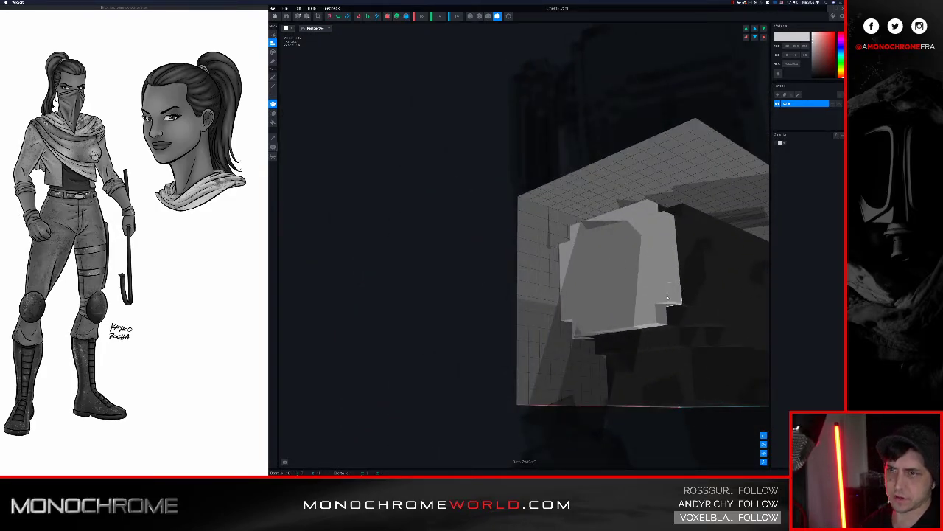
{"action": "right_click_drag", "start_coordinate": [647, 314], "coordinate": [674, 317]}
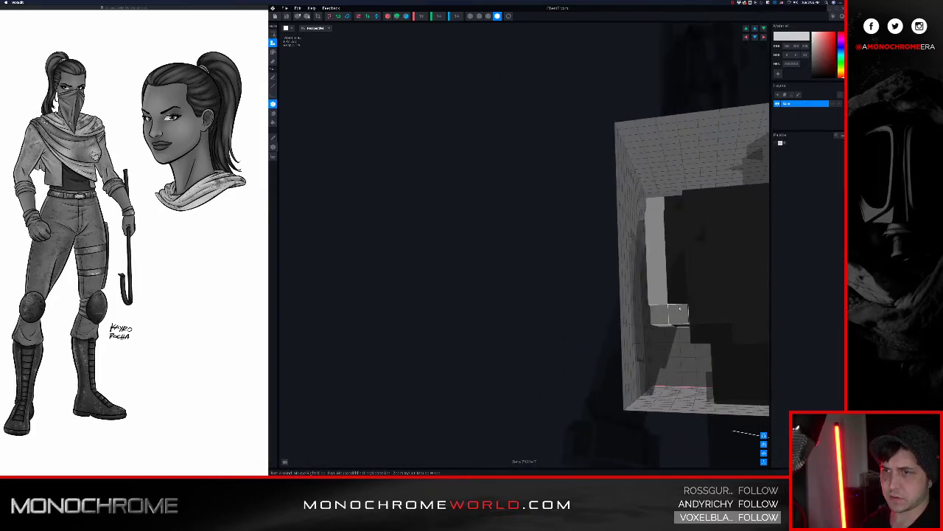
{"action": "right_click_drag", "start_coordinate": [674, 221], "coordinate": [671, 229]}
{"action": "left_click", "coordinate": [675, 178]}
{"action": "right_click_drag", "start_coordinate": [672, 162], "coordinate": [674, 173]}
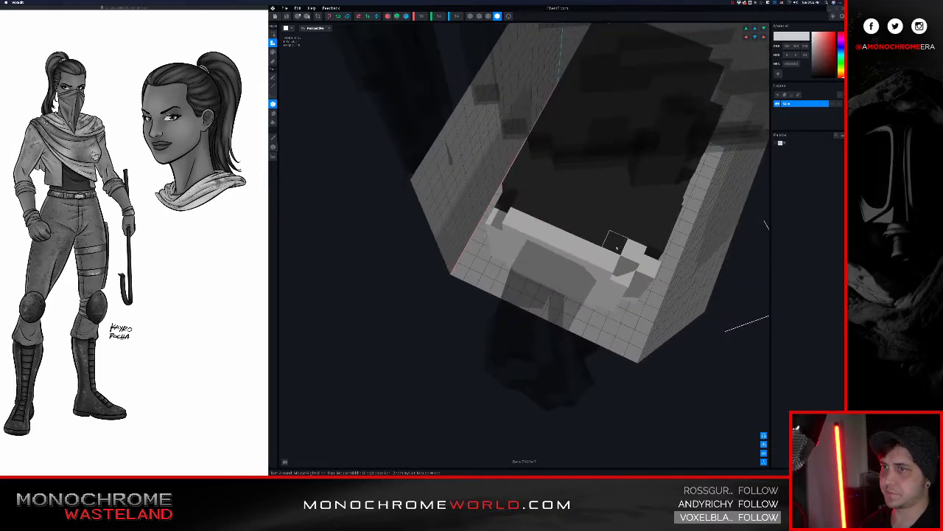
{"action": "left_click_drag", "start_coordinate": [623, 236], "coordinate": [537, 212]}
Extend the light grey voxels around the corner where the chest's right side meets its back.
{"action": "right_click_drag", "start_coordinate": [537, 214], "coordinate": [546, 204]}
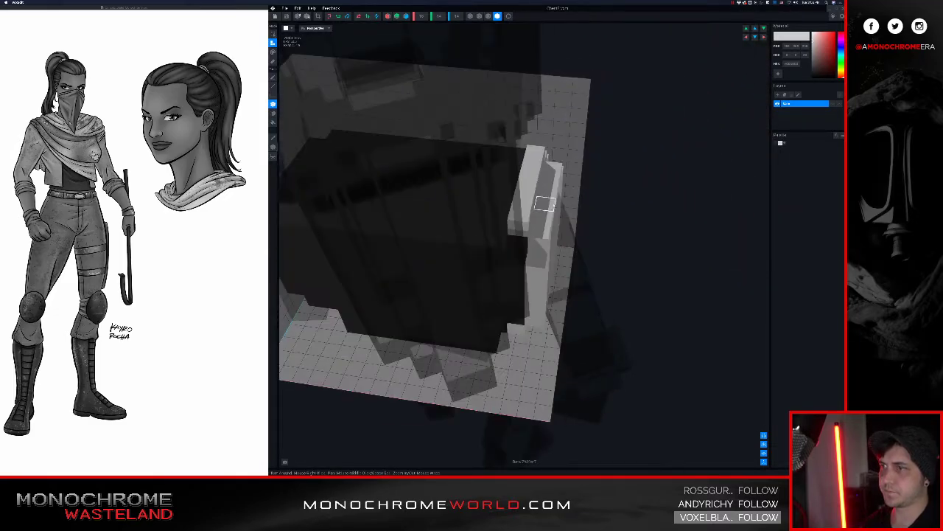
{"action": "left_click", "coordinate": [519, 248]}
{"action": "right_click_drag", "start_coordinate": [516, 246], "coordinate": [505, 270]}
{"action": "left_click_drag", "start_coordinate": [506, 269], "coordinate": [507, 350]}
{"action": "right_click_drag", "start_coordinate": [507, 346], "coordinate": [546, 371]}
{"action": "left_click_drag", "start_coordinate": [557, 365], "coordinate": [669, 383]}
Cover the chest's back with a raised light grey layer down to the waist and out to its far edge.
{"action": "right_click_drag", "start_coordinate": [643, 370], "coordinate": [620, 325]}
{"action": "scroll", "coordinate": [636, 366], "scroll_direction": "down", "scroll_amount": 3}
{"action": "scroll", "coordinate": [636, 367], "scroll_direction": "down", "scroll_amount": 1}
{"action": "left_click", "coordinate": [652, 351]}
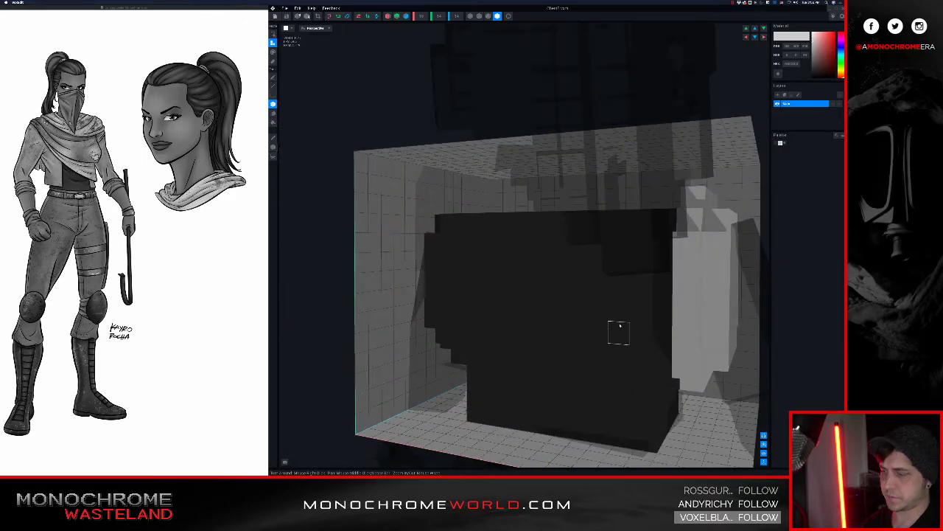
{"action": "right_click_drag", "start_coordinate": [607, 293], "coordinate": [585, 289]}
{"action": "scroll", "coordinate": [583, 284], "scroll_direction": "up", "scroll_amount": 6}
{"action": "left_click_drag", "start_coordinate": [604, 272], "coordinate": [311, 380]}
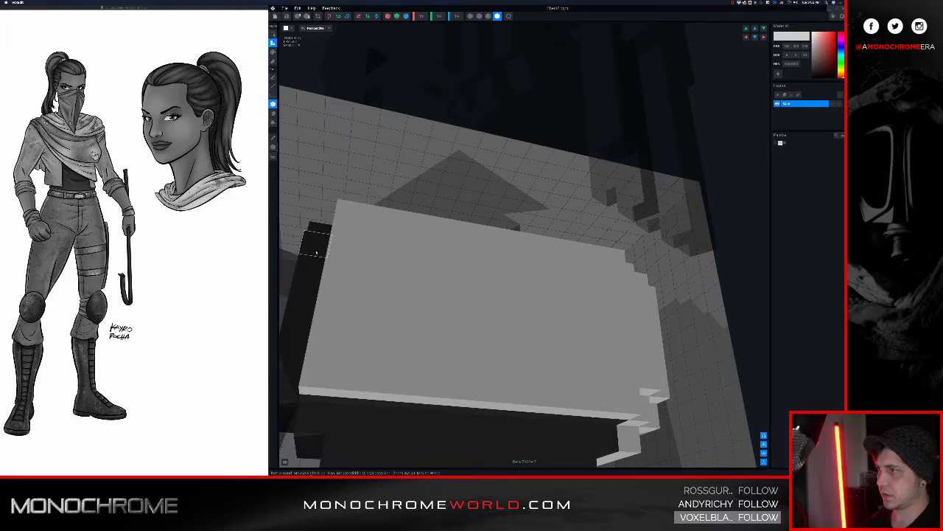
{"action": "left_click_drag", "start_coordinate": [315, 253], "coordinate": [304, 354]}
Build raised light grey rows along the left shoulder's upper edge and cover the chest's left side below them.
{"action": "right_click_drag", "start_coordinate": [335, 305], "coordinate": [575, 201]}
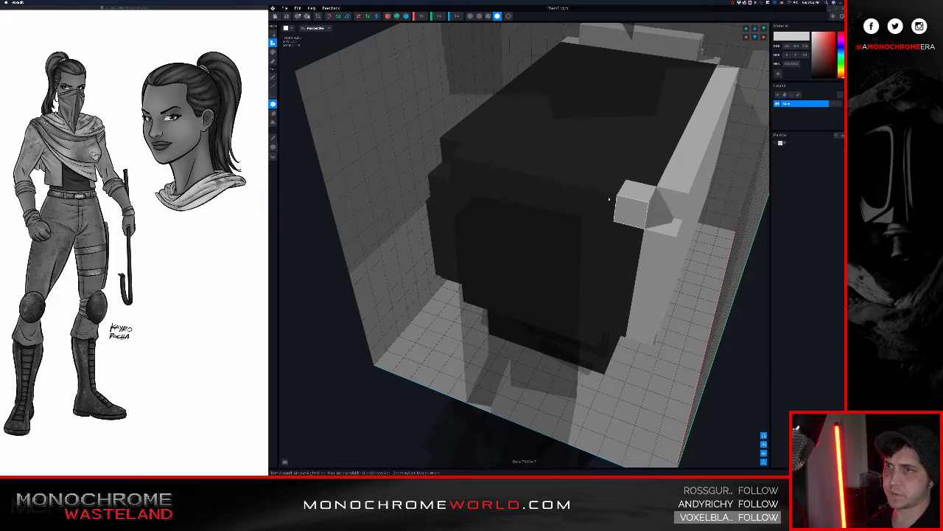
{"action": "left_click_drag", "start_coordinate": [610, 193], "coordinate": [451, 145]}
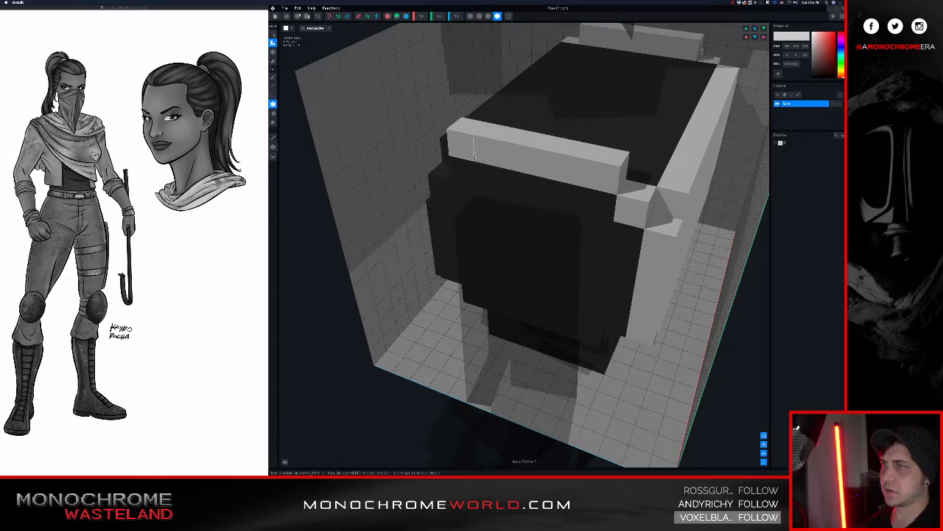
{"action": "right_click_drag", "start_coordinate": [451, 145], "coordinate": [465, 178]}
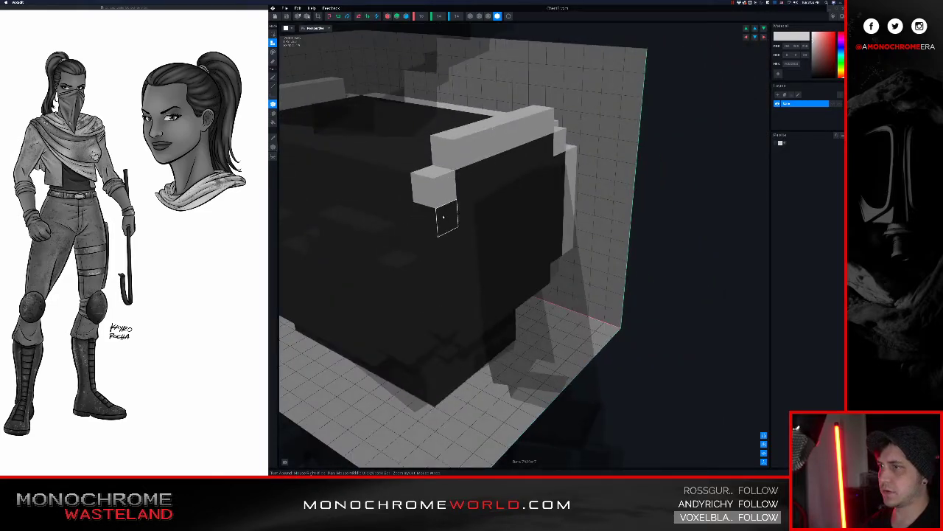
{"action": "left_click_drag", "start_coordinate": [473, 177], "coordinate": [532, 155]}
{"action": "right_click_drag", "start_coordinate": [544, 152], "coordinate": [475, 213]}
{"action": "mouse_move", "coordinate": [451, 205]}
{"action": "left_mouse_down"}
{"action": "mouse_move", "coordinate": [584, 265]}
{"action": "mouse_move", "coordinate": [618, 318]}
{"action": "mouse_move", "coordinate": [631, 288]}
{"action": "mouse_move", "coordinate": [599, 328]}
{"action": "mouse_move", "coordinate": [473, 328]}
{"action": "left_mouse_up"}
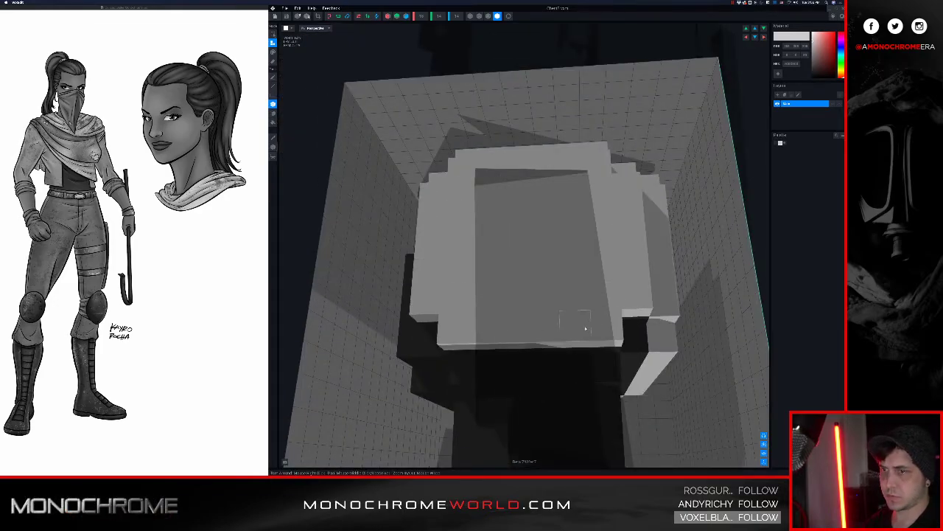
Fill the gaps at the lower corners and edges of the chest's left side with light grey voxels.
{"action": "left_click", "coordinate": [636, 333]}
{"action": "right_click_drag", "start_coordinate": [581, 320], "coordinate": [594, 319]}
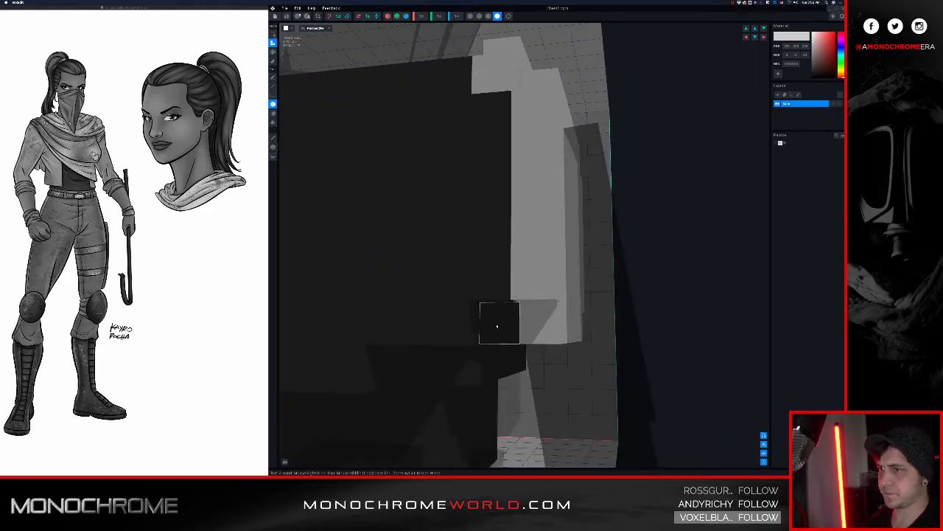
{"action": "right_click_drag", "start_coordinate": [488, 277], "coordinate": [482, 299]}
{"action": "mouse_move", "coordinate": [534, 232]}
{"action": "left_mouse_down"}
{"action": "mouse_move", "coordinate": [535, 221]}
{"action": "mouse_move", "coordinate": [539, 295]}
{"action": "left_mouse_up"}
{"action": "right_click_drag", "start_coordinate": [531, 274], "coordinate": [486, 282]}
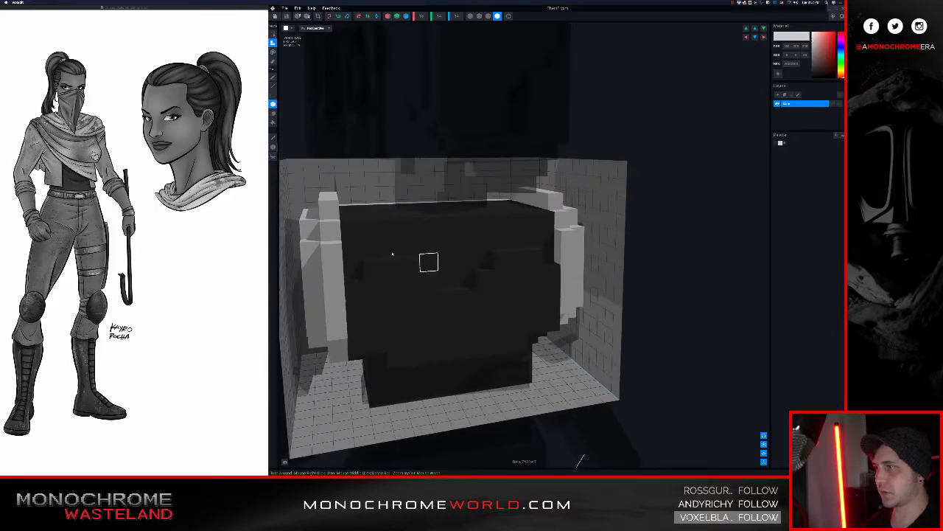
Cover the chest's front with a raised light grey layer above the waist and add a row along its edge.
{"action": "mouse_move", "coordinate": [351, 230]}
{"action": "left_mouse_down"}
{"action": "mouse_move", "coordinate": [527, 224]}
{"action": "mouse_move", "coordinate": [557, 283]}
{"action": "mouse_move", "coordinate": [553, 319]}
{"action": "left_mouse_up"}
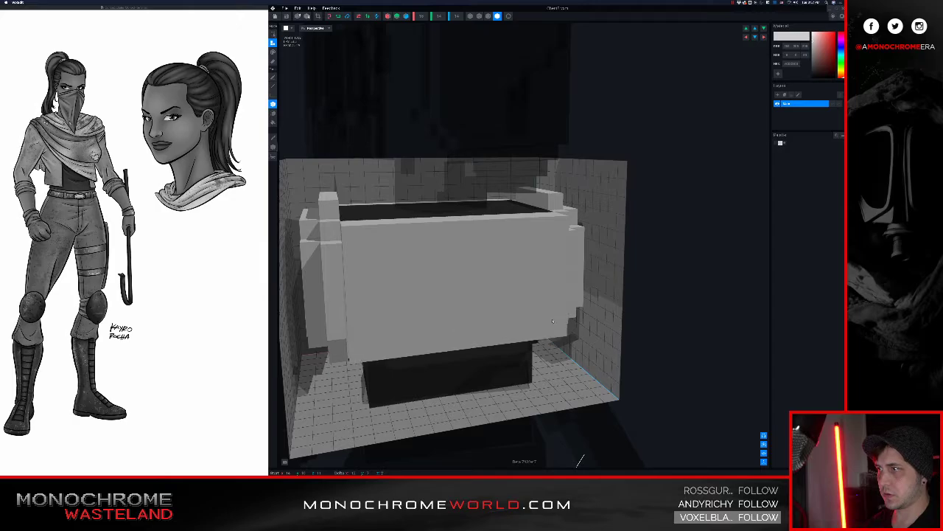
{"action": "right_click_drag", "start_coordinate": [491, 299], "coordinate": [494, 277]}
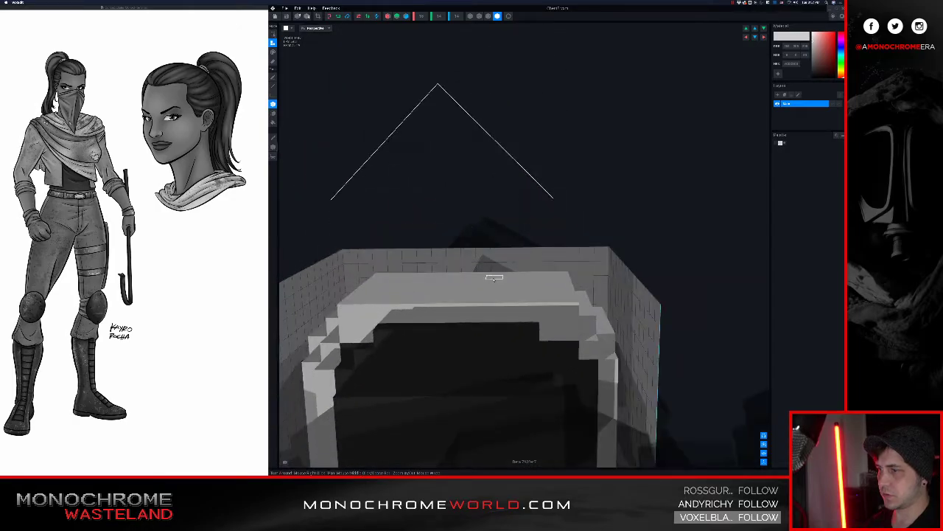
{"action": "left_click_drag", "start_coordinate": [398, 323], "coordinate": [534, 324]}
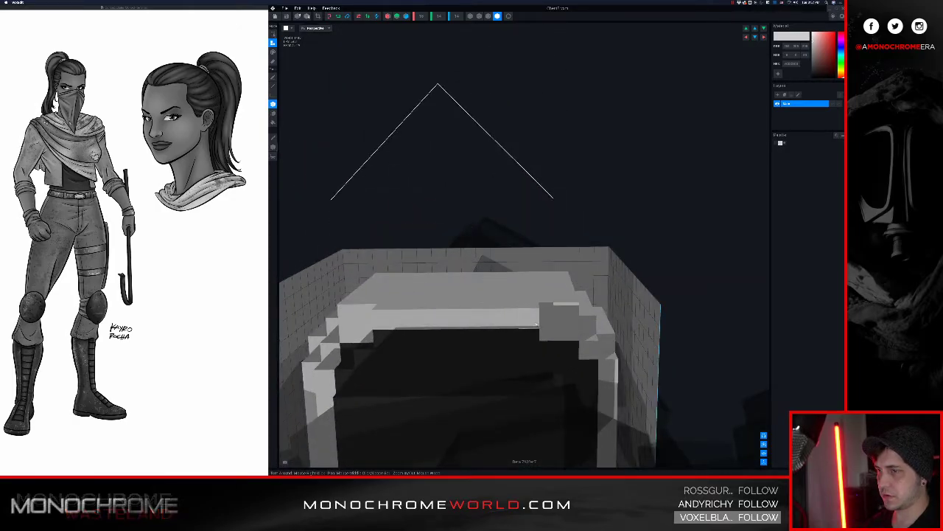
{"action": "mouse_move", "coordinate": [530, 316]}
{"action": "right_mouse_down"}
{"action": "mouse_move", "coordinate": [530, 328]}
{"action": "mouse_move", "coordinate": [440, 317]}
{"action": "mouse_move", "coordinate": [413, 302]}
{"action": "right_mouse_up"}
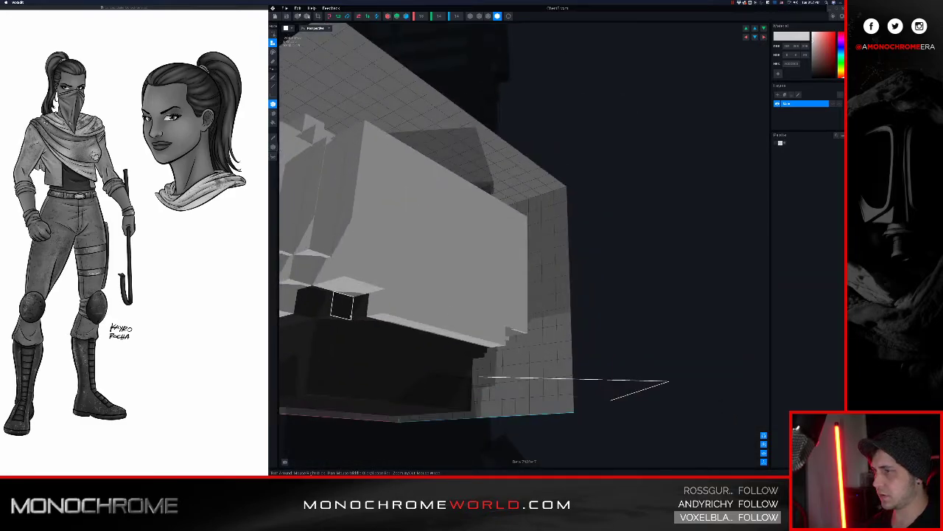
{"action": "right_click_drag", "start_coordinate": [485, 289], "coordinate": [488, 290]}
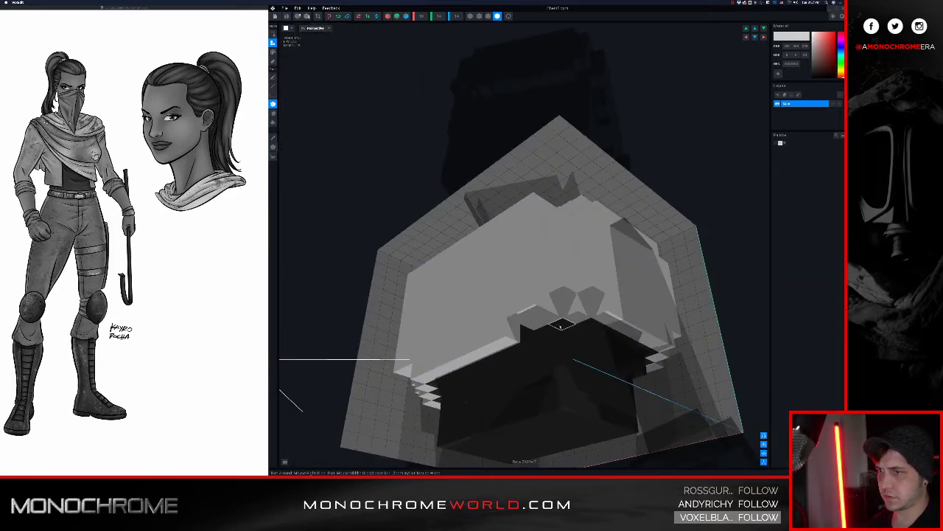
Add a light grey row along the lower edge of the chest's long side, on its underside.
{"action": "mouse_move", "coordinate": [564, 331]}
{"action": "right_mouse_down"}
{"action": "mouse_move", "coordinate": [574, 324]}
{"action": "mouse_move", "coordinate": [555, 317]}
{"action": "right_mouse_up"}
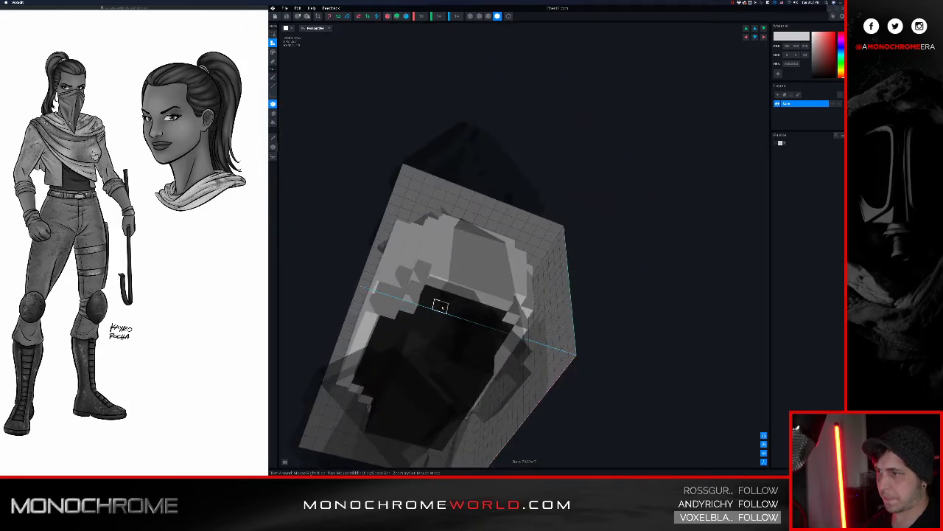
{"action": "right_click_drag", "start_coordinate": [488, 308], "coordinate": [503, 310]}
{"action": "left_click", "coordinate": [619, 366]}
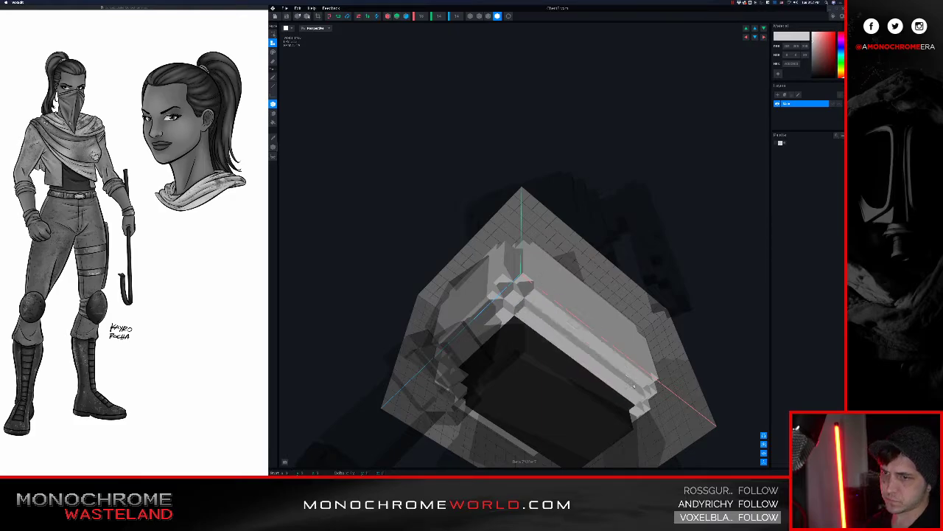
{"action": "right_click_drag", "start_coordinate": [633, 374], "coordinate": [582, 333]}
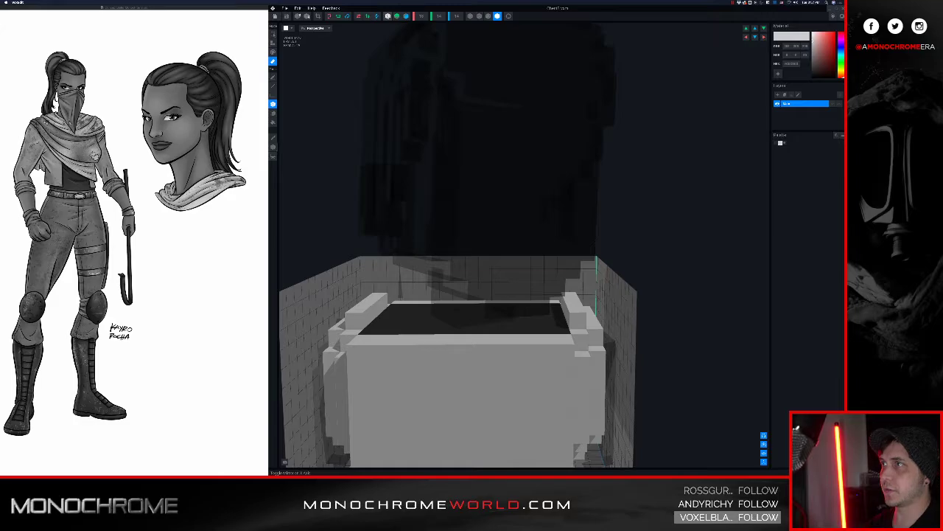
With X mirroring on, erase the raised rows along both shoulders and cover the chest's dark top with a light grey layer.
{"action": "scroll", "coordinate": [514, 249], "scroll_direction": "up", "scroll_amount": 2}
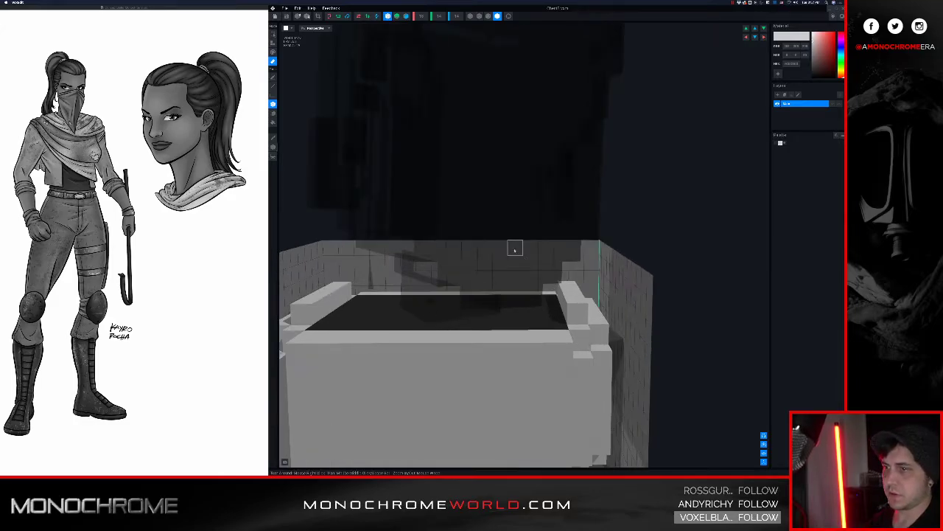
{"action": "left_click_drag", "start_coordinate": [576, 308], "coordinate": [568, 286]}
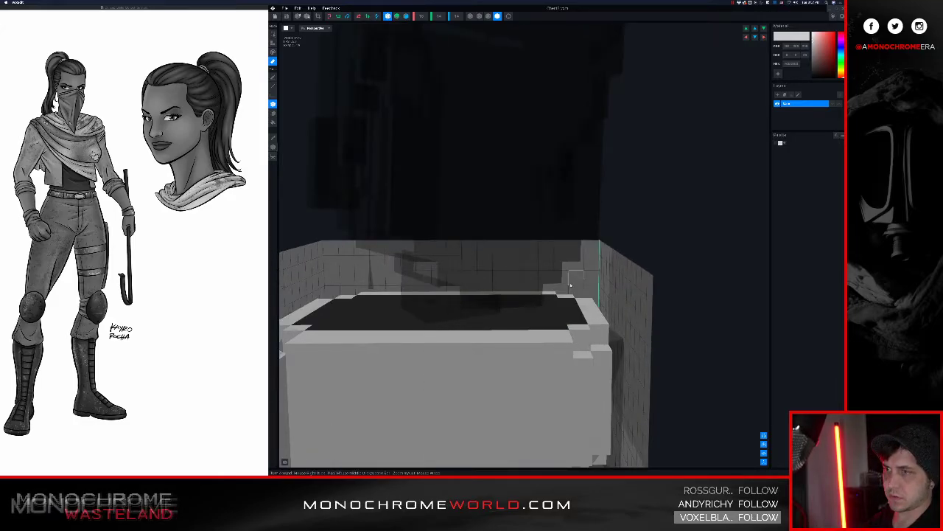
{"action": "middle_click_drag", "start_coordinate": [479, 297], "coordinate": [480, 288]}
{"action": "right_click_drag", "start_coordinate": [480, 288], "coordinate": [505, 295]}
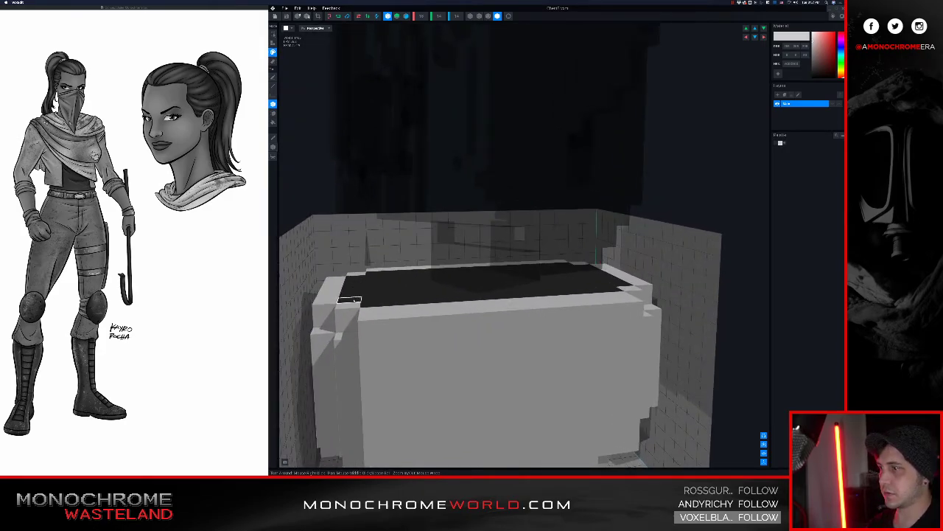
{"action": "mouse_move", "coordinate": [350, 301]}
{"action": "left_mouse_down"}
{"action": "mouse_move", "coordinate": [618, 283]}
{"action": "mouse_move", "coordinate": [594, 273]}
{"action": "mouse_move", "coordinate": [597, 292]}
{"action": "mouse_move", "coordinate": [361, 304]}
{"action": "mouse_move", "coordinate": [569, 270]}
{"action": "left_mouse_up"}
Erase voxels along the chest's upper edges and corners to soften the shoulder line.
{"action": "scroll", "coordinate": [553, 280], "scroll_direction": "down", "scroll_amount": 3}
{"action": "mouse_move", "coordinate": [543, 309]}
{"action": "right_mouse_down"}
{"action": "mouse_move", "coordinate": [547, 299]}
{"action": "mouse_move", "coordinate": [516, 322]}
{"action": "mouse_move", "coordinate": [526, 318]}
{"action": "mouse_move", "coordinate": [535, 331]}
{"action": "mouse_move", "coordinate": [509, 335]}
{"action": "mouse_move", "coordinate": [523, 363]}
{"action": "right_mouse_up"}
{"action": "scroll", "coordinate": [547, 299], "scroll_direction": "down", "scroll_amount": 2}
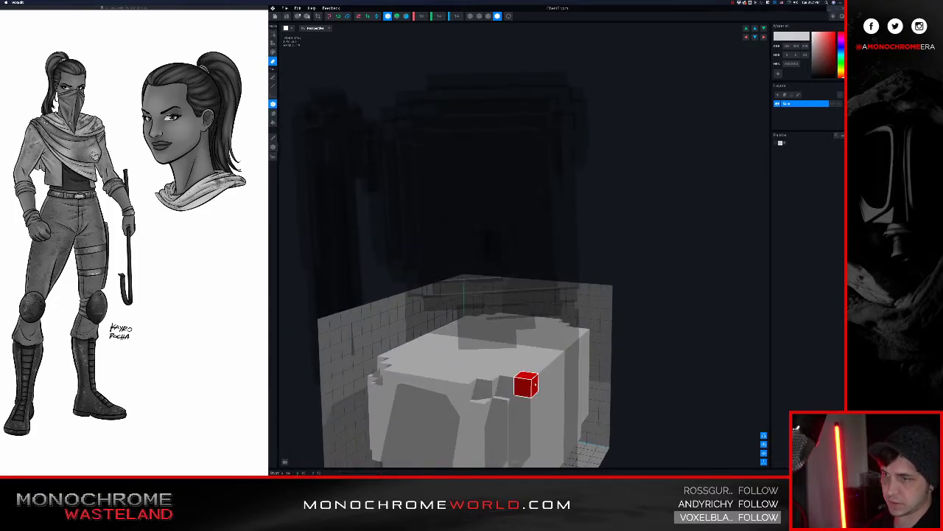
{"action": "left_click_drag", "start_coordinate": [558, 360], "coordinate": [558, 359]}
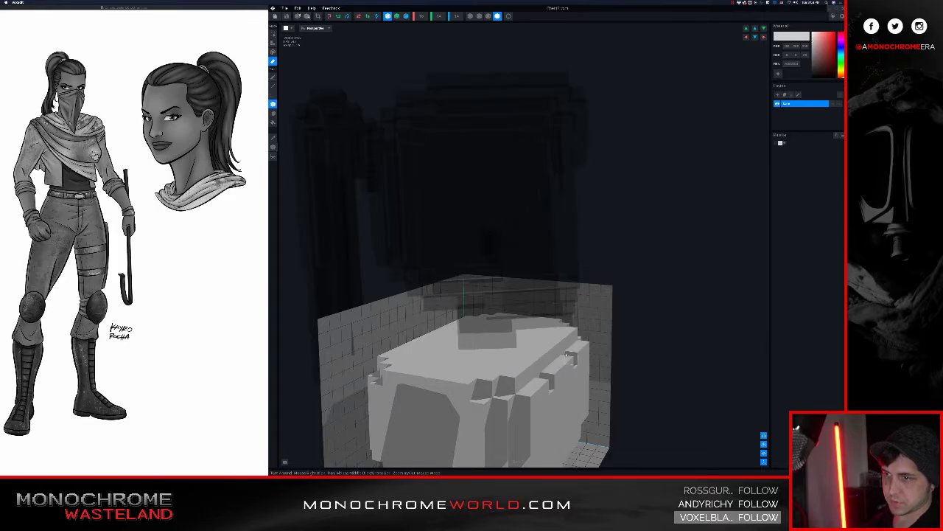
{"action": "right_click_drag", "start_coordinate": [450, 354], "coordinate": [458, 356]}
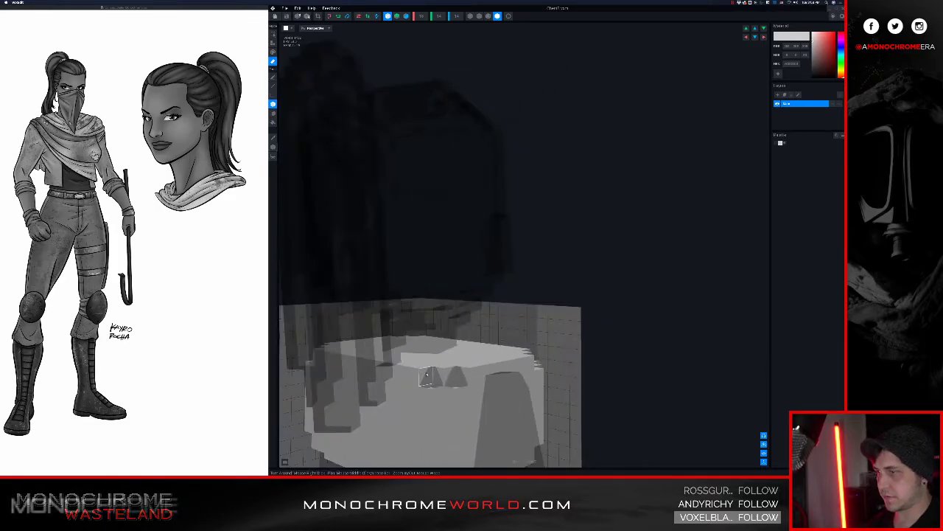
{"action": "left_click_drag", "start_coordinate": [429, 380], "coordinate": [360, 366]}
{"action": "right_click_drag", "start_coordinate": [417, 345], "coordinate": [500, 358]}
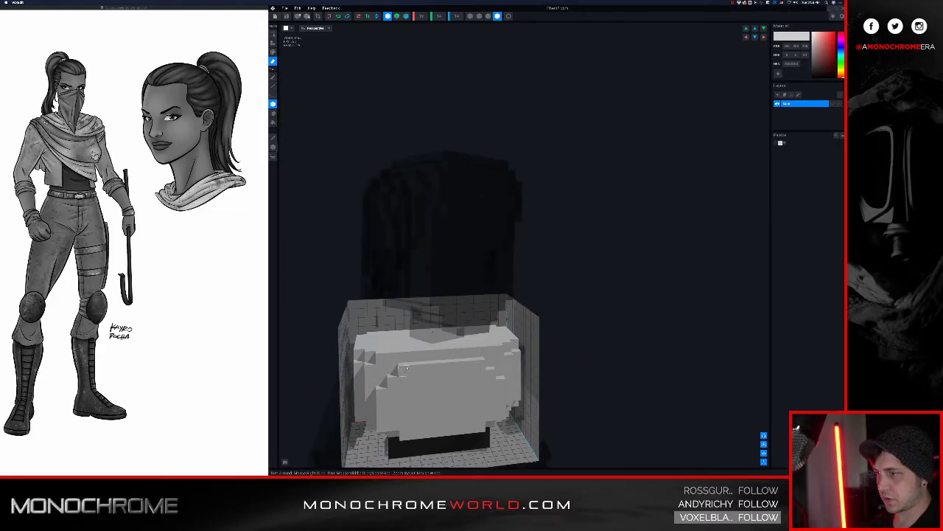
Leave the chest model and return to the scene with the full rigged character.
{"action": "scroll", "coordinate": [408, 370], "scroll_direction": "down", "scroll_amount": 2}
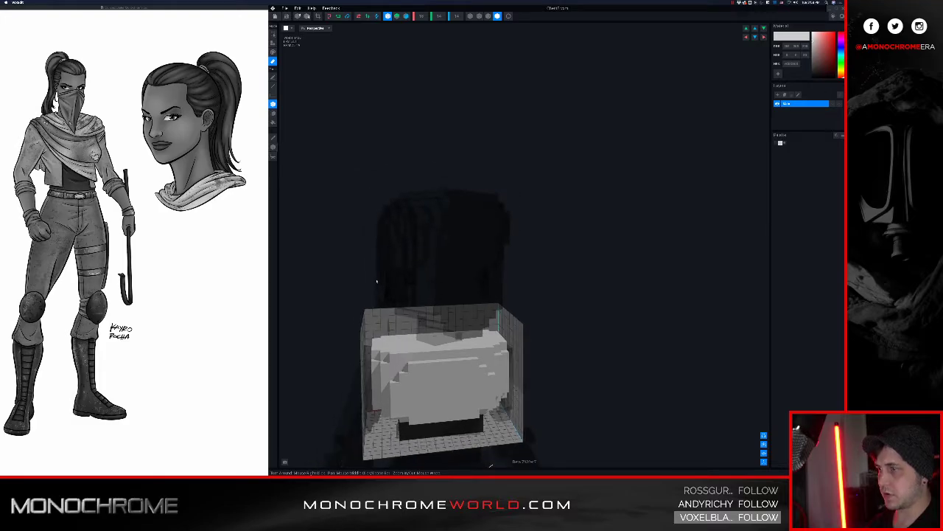
{"action": "left_click", "coordinate": [275, 15]}
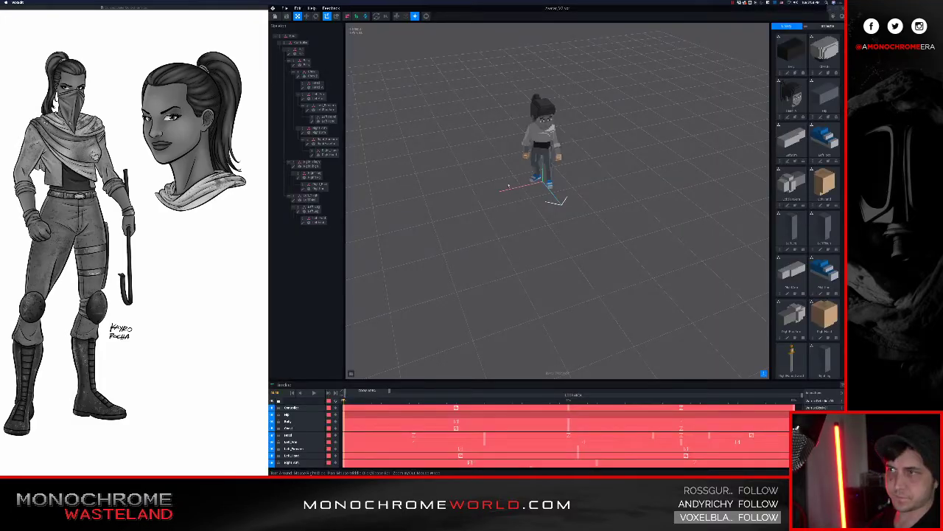
Open the character's chest part for voxel editing.
{"action": "scroll", "coordinate": [545, 184], "scroll_direction": "up", "scroll_amount": 2}
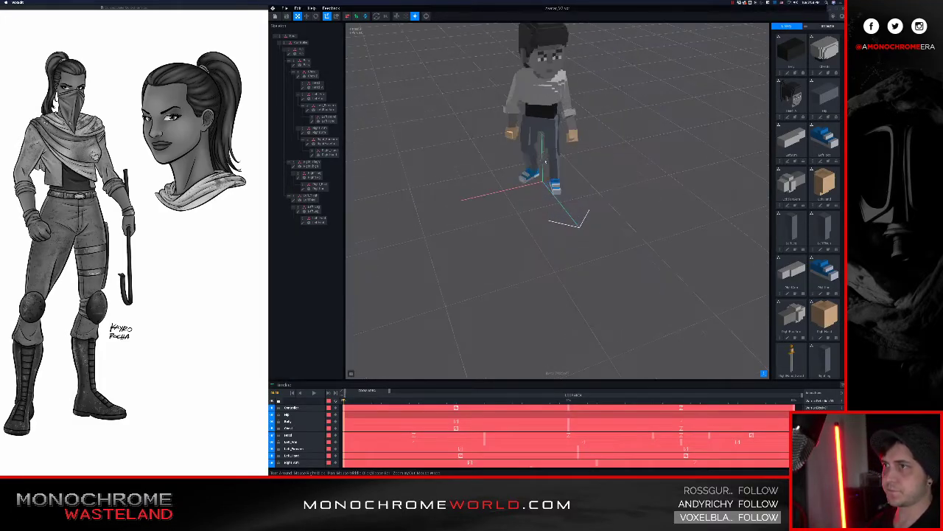
{"action": "right_click_drag", "start_coordinate": [590, 243], "coordinate": [569, 220]}
{"action": "scroll", "coordinate": [626, 199], "scroll_direction": "up", "scroll_amount": 3}
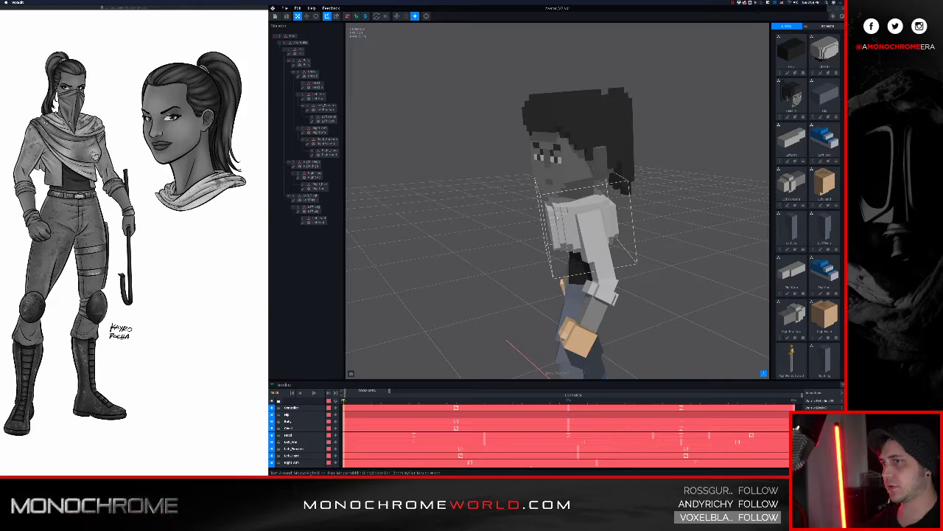
{"action": "right_click_drag", "start_coordinate": [560, 217], "coordinate": [549, 221]}
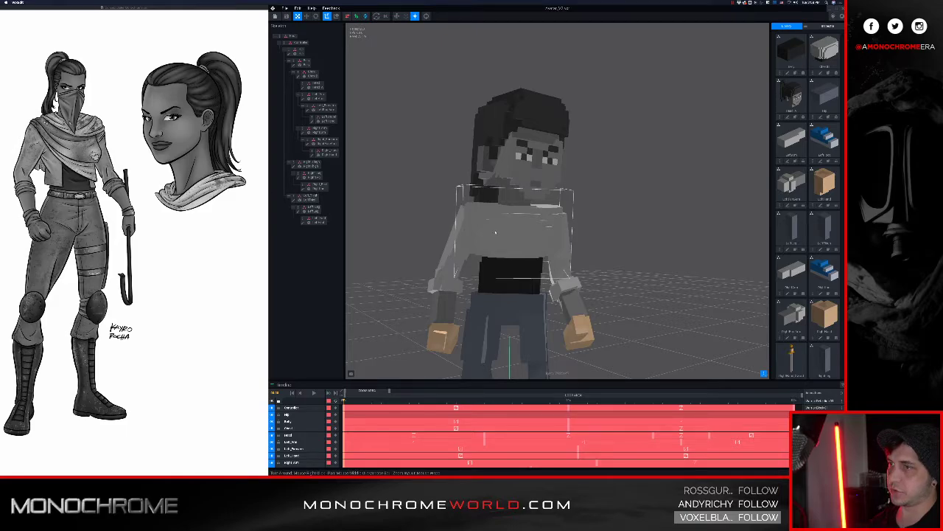
{"action": "right_click_drag", "start_coordinate": [496, 228], "coordinate": [551, 241]}
{"action": "left_click", "coordinate": [557, 240]}
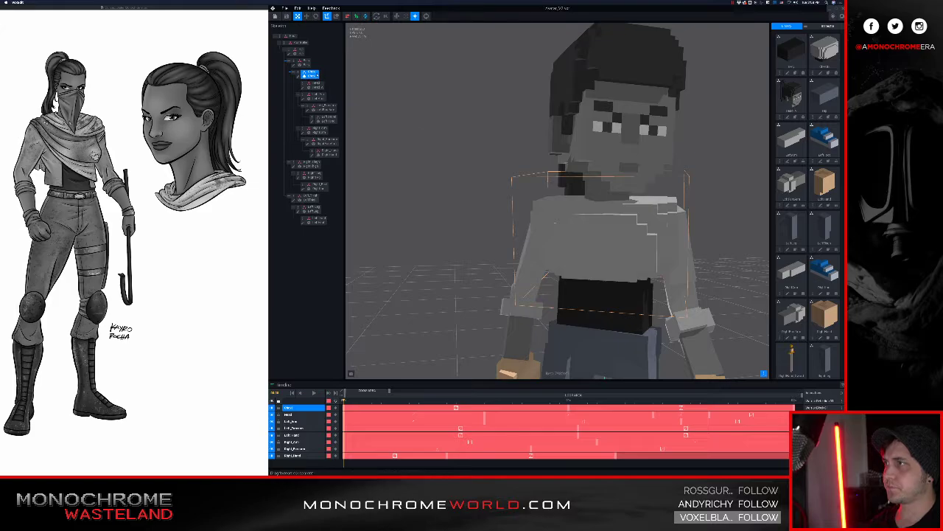
{"action": "left_click", "coordinate": [298, 77]}
{"action": "right_click_drag", "start_coordinate": [634, 284], "coordinate": [590, 244]}
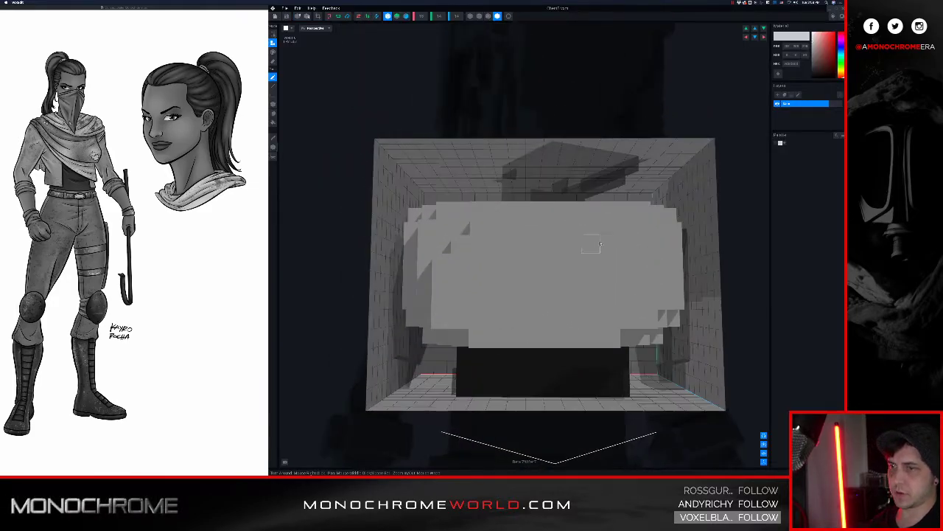
Turn on the voxel edge display and add light grey voxels beneath the chest's lower front corner and along the adjoining side.
{"action": "mouse_move", "coordinate": [590, 226]}
{"action": "middle_mouse_down"}
{"action": "mouse_move", "coordinate": [570, 185]}
{"action": "mouse_move", "coordinate": [585, 216]}
{"action": "middle_mouse_up"}
{"action": "mouse_move", "coordinate": [547, 215]}
{"action": "right_mouse_down"}
{"action": "mouse_move", "coordinate": [565, 210]}
{"action": "mouse_move", "coordinate": [515, 217]}
{"action": "mouse_move", "coordinate": [498, 243]}
{"action": "right_mouse_up"}
{"action": "left_click_drag", "start_coordinate": [476, 246], "coordinate": [617, 278]}
{"action": "left_click", "coordinate": [440, 263]}
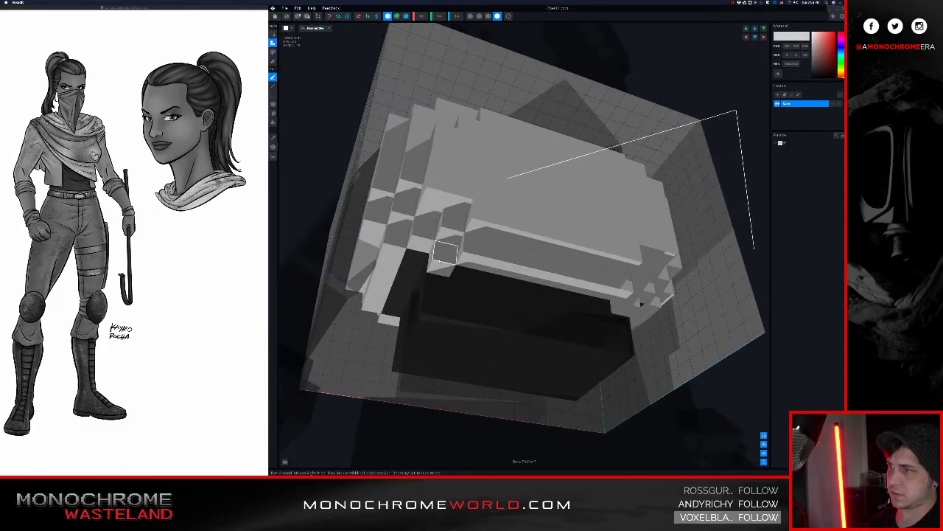
{"action": "left_click", "coordinate": [488, 16]}
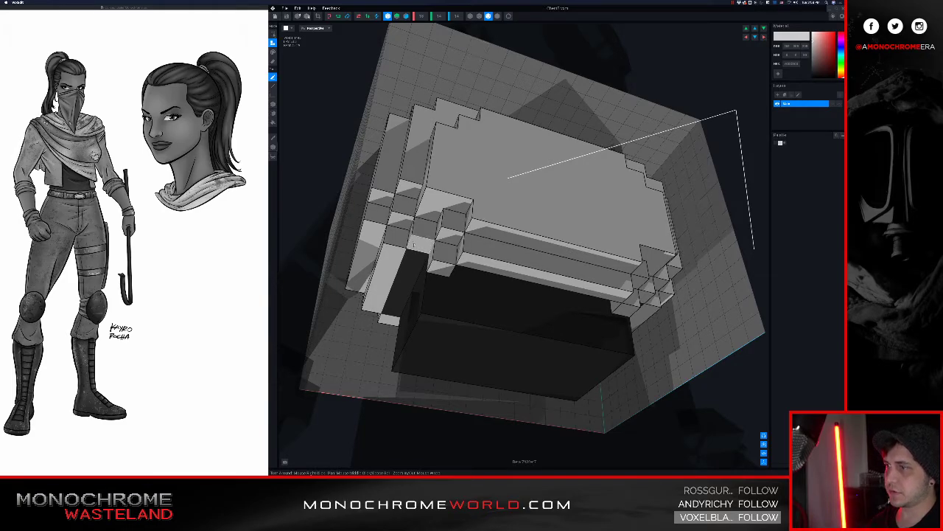
{"action": "left_click", "coordinate": [419, 256]}
{"action": "right_click_drag", "start_coordinate": [418, 254], "coordinate": [407, 259]}
{"action": "left_click_drag", "start_coordinate": [389, 259], "coordinate": [329, 254]}
Extend the light grey voxel row beneath the chest's lower side edge towards the opposite corner.
{"action": "right_click_drag", "start_coordinate": [328, 254], "coordinate": [433, 244]}
{"action": "right_click_drag", "start_coordinate": [363, 241], "coordinate": [388, 240]}
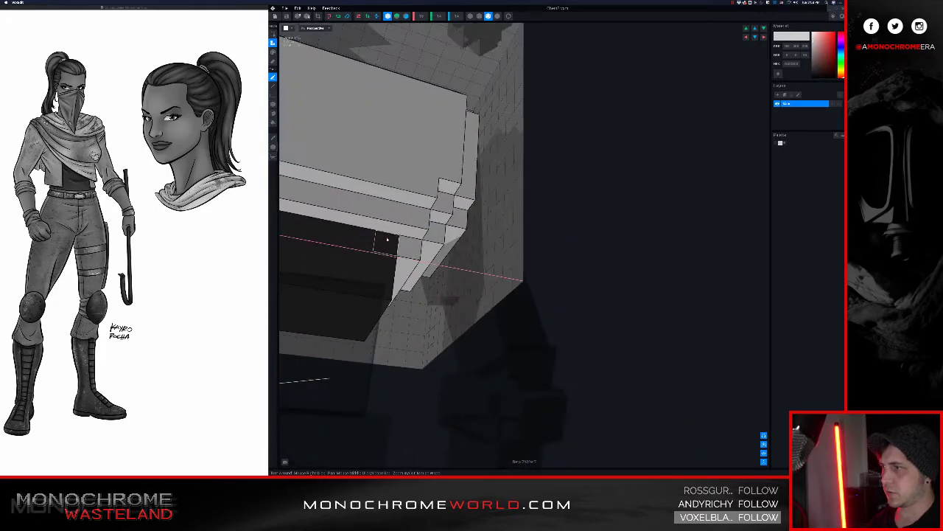
{"action": "middle_click_drag", "start_coordinate": [388, 240], "coordinate": [417, 240]}
{"action": "right_click_drag", "start_coordinate": [417, 240], "coordinate": [440, 232]}
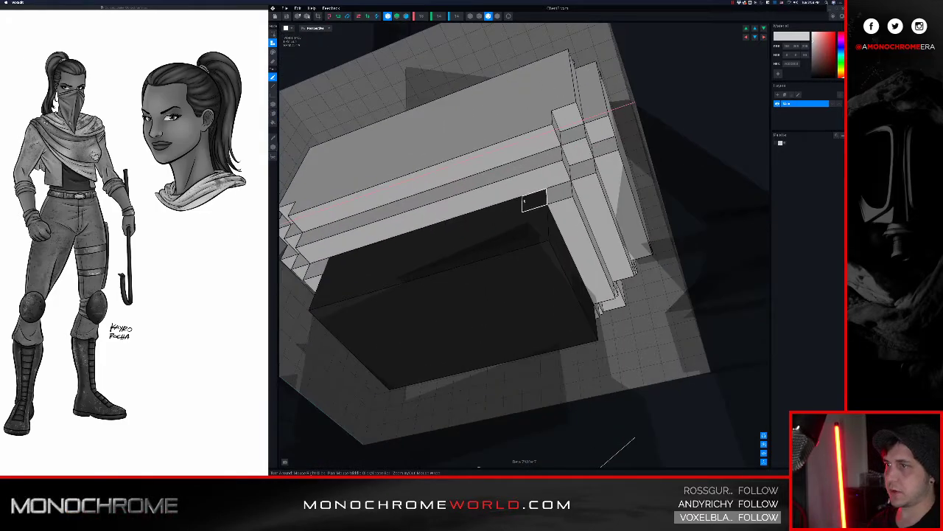
{"action": "right_click_drag", "start_coordinate": [523, 202], "coordinate": [398, 270]}
{"action": "left_click_drag", "start_coordinate": [373, 282], "coordinate": [421, 299]}
{"action": "right_click_drag", "start_coordinate": [421, 299], "coordinate": [528, 254]}
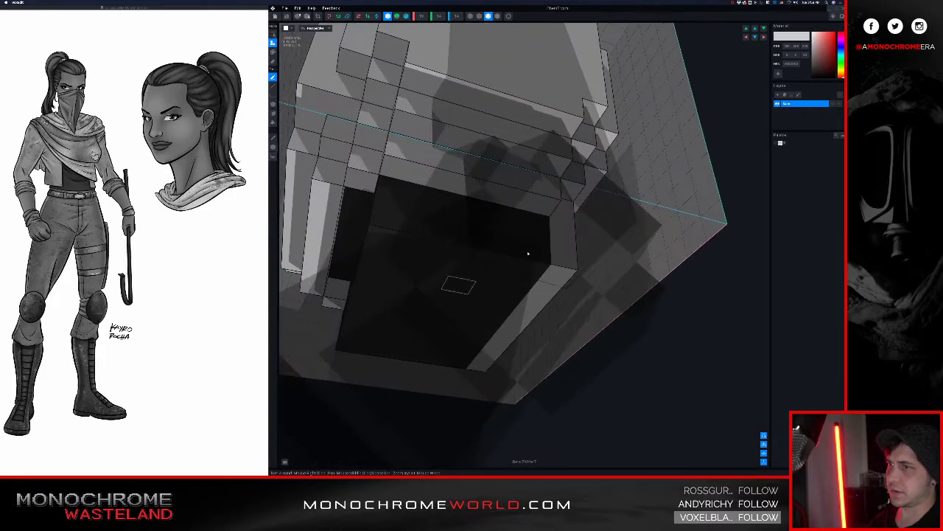
Fill the dark strips beneath the chest's long lower edges with rows of light grey voxels.
{"action": "left_click_drag", "start_coordinate": [543, 217], "coordinate": [387, 202]}
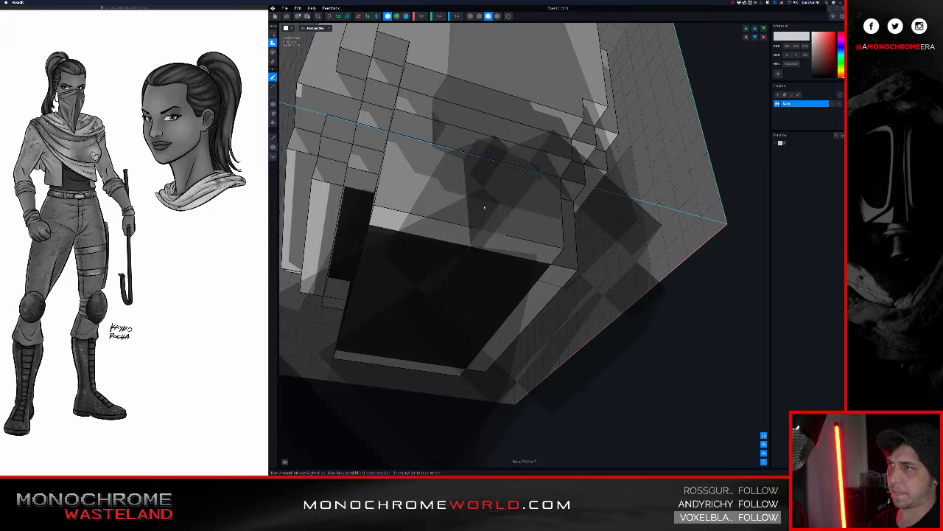
{"action": "right_click_drag", "start_coordinate": [452, 183], "coordinate": [390, 121]}
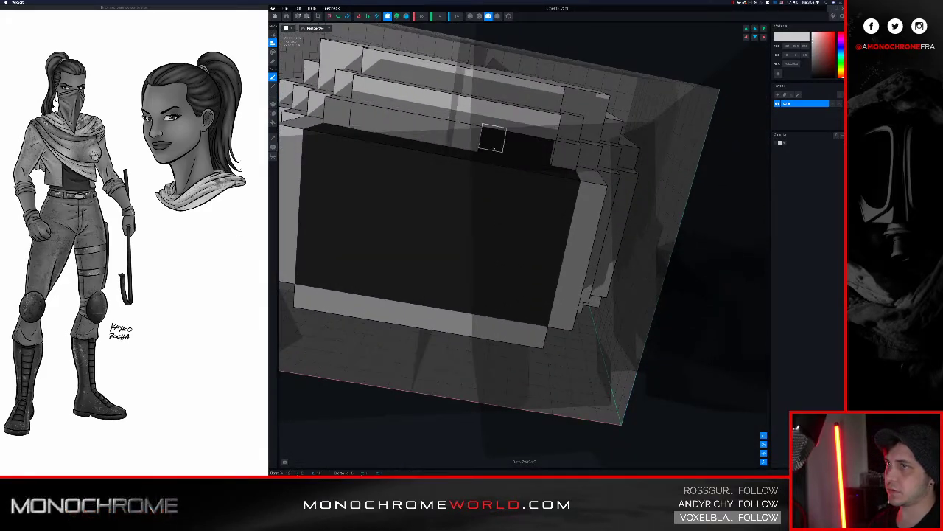
{"action": "right_click_drag", "start_coordinate": [511, 150], "coordinate": [467, 151]}
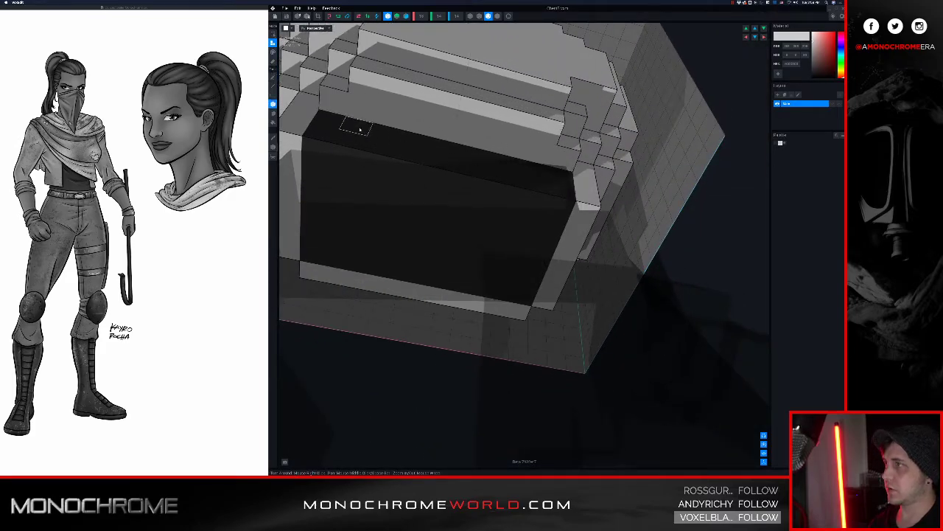
{"action": "left_click_drag", "start_coordinate": [326, 122], "coordinate": [568, 179]}
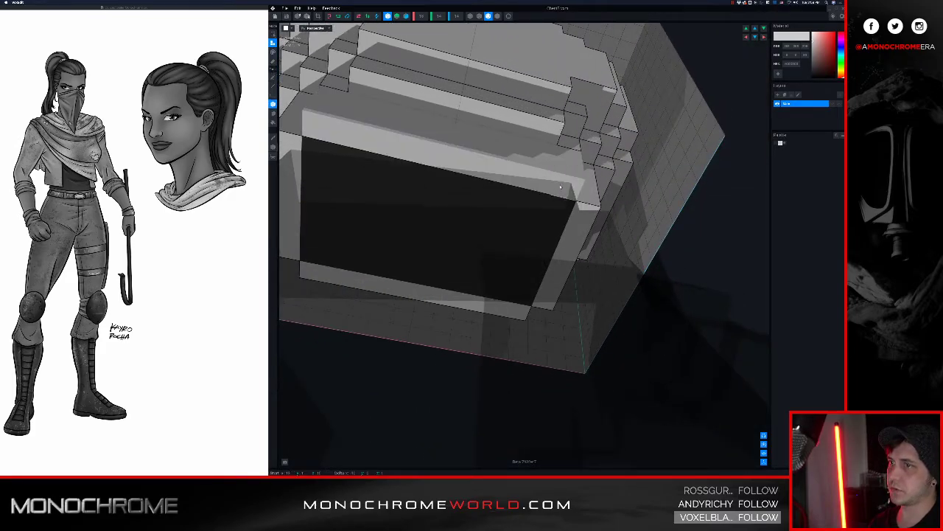
{"action": "right_click_drag", "start_coordinate": [532, 182], "coordinate": [515, 134]}
{"action": "scroll", "coordinate": [539, 167], "scroll_direction": "down", "scroll_amount": 5}
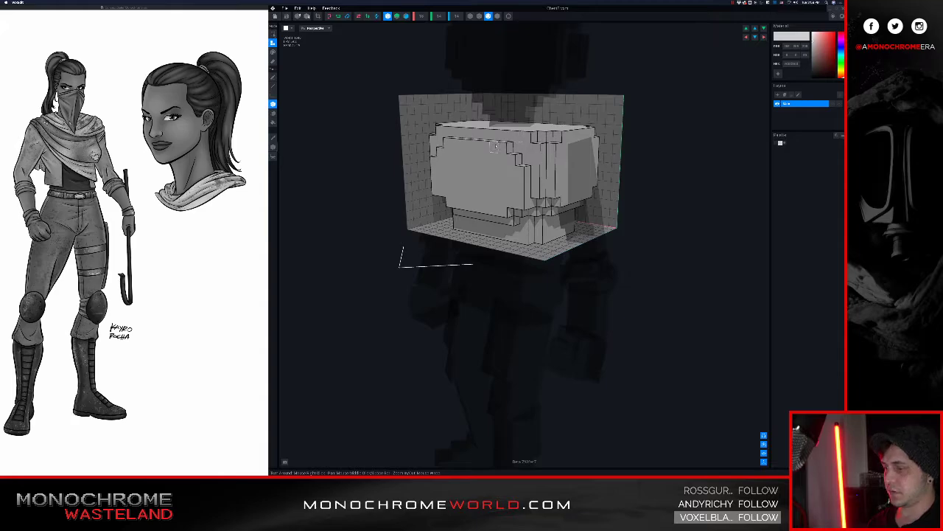
Erase one voxel layer from the chest's front face and paint the exposed dark strip light grey.
{"action": "left_click", "coordinate": [492, 176]}
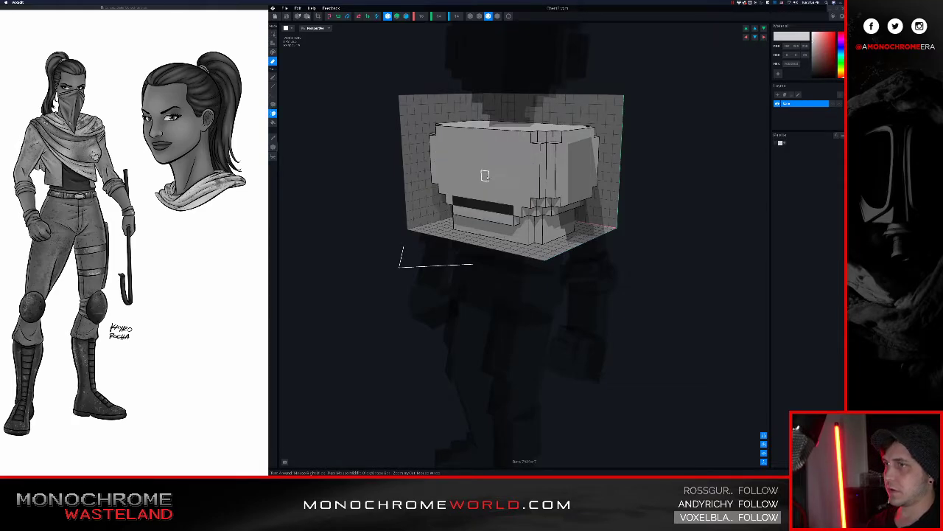
{"action": "right_click_drag", "start_coordinate": [492, 168], "coordinate": [493, 176]}
{"action": "scroll", "coordinate": [484, 196], "scroll_direction": "up", "scroll_amount": 2}
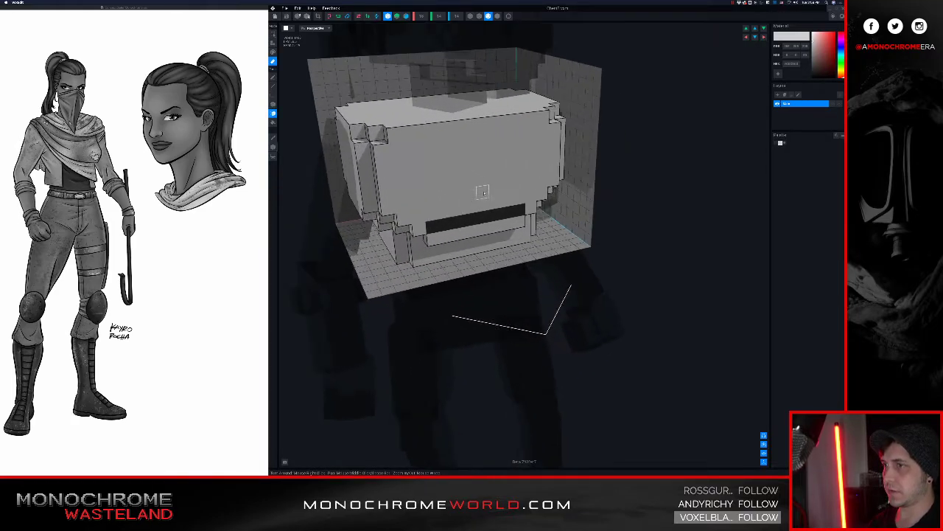
{"action": "left_click", "coordinate": [435, 225]}
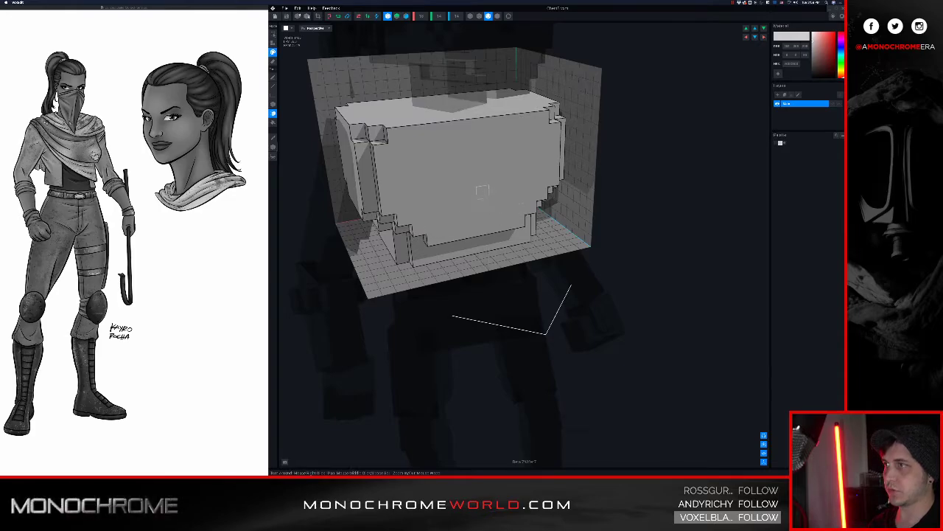
{"action": "right_click_drag", "start_coordinate": [487, 193], "coordinate": [514, 142]}
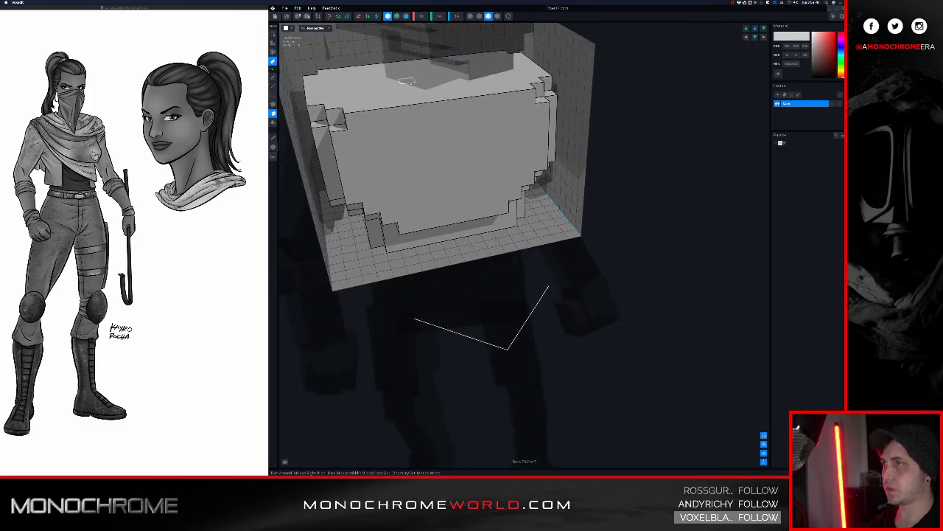
{"action": "left_click", "coordinate": [368, 116]}
{"action": "key", "text": "ctrl+z"}
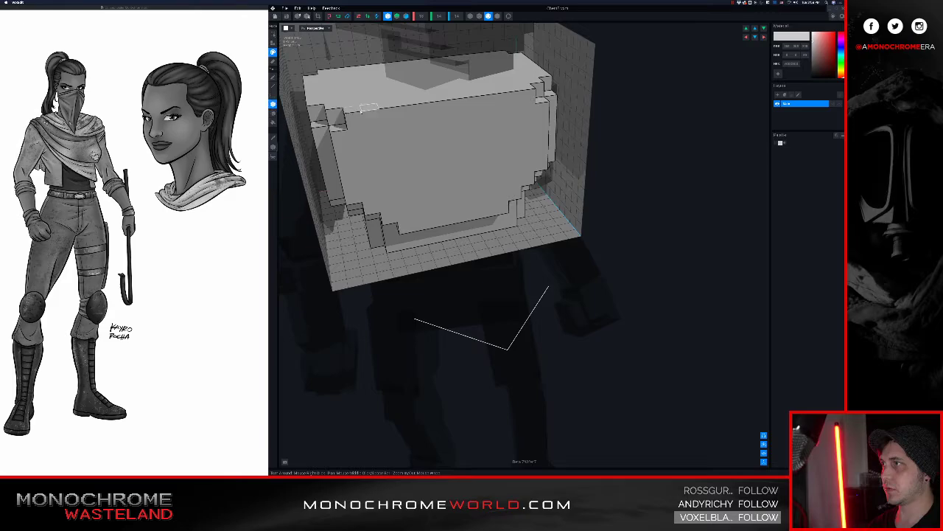
Erase the chest's upper front edge row and its corner voxels, and paint the exposed dark voxels light grey.
{"action": "key", "text": "b"}
{"action": "left_click_drag", "start_coordinate": [353, 118], "coordinate": [435, 104]}
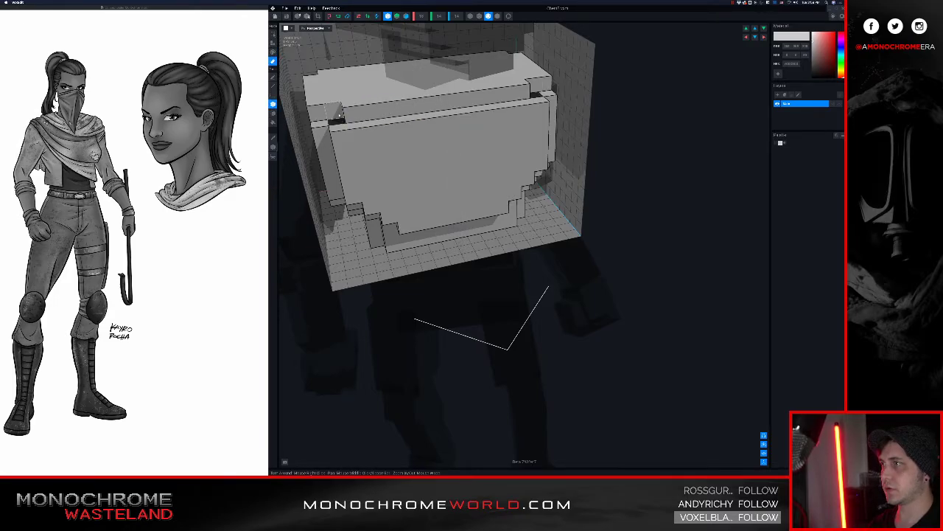
{"action": "left_click", "coordinate": [339, 115]}
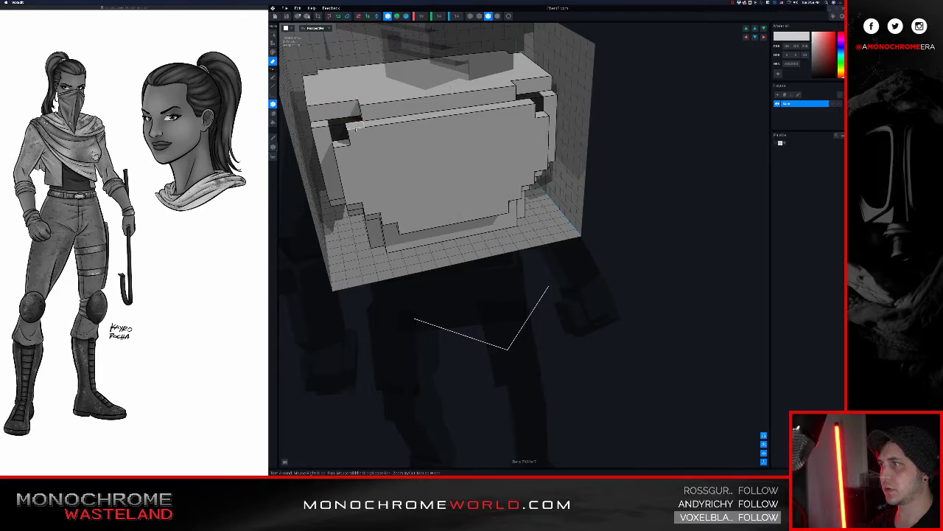
{"action": "key", "text": "p"}
{"action": "left_click", "coordinate": [341, 129]}
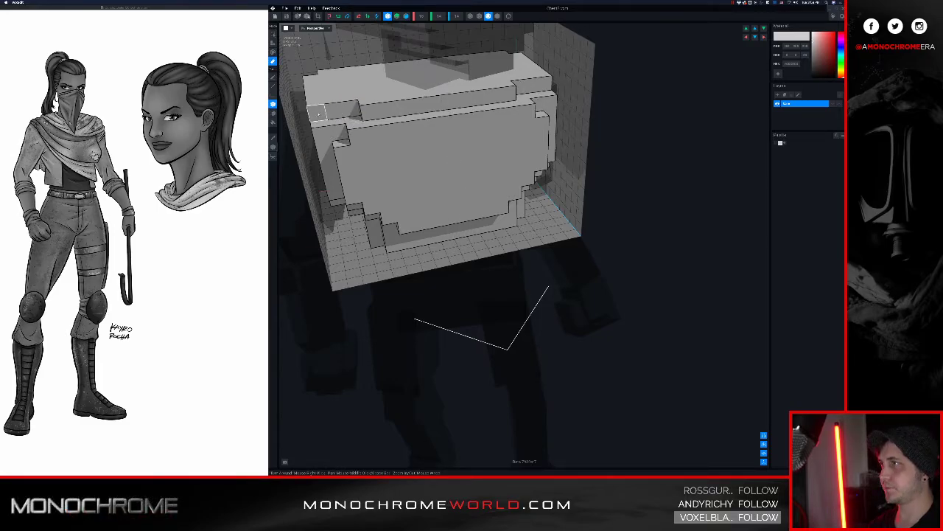
Round off the upper corners of the chest's back by erasing voxels, and paint the exposed dark voxels light grey.
{"action": "right_click_drag", "start_coordinate": [364, 93], "coordinate": [426, 138]}
{"action": "left_click", "coordinate": [389, 145]}
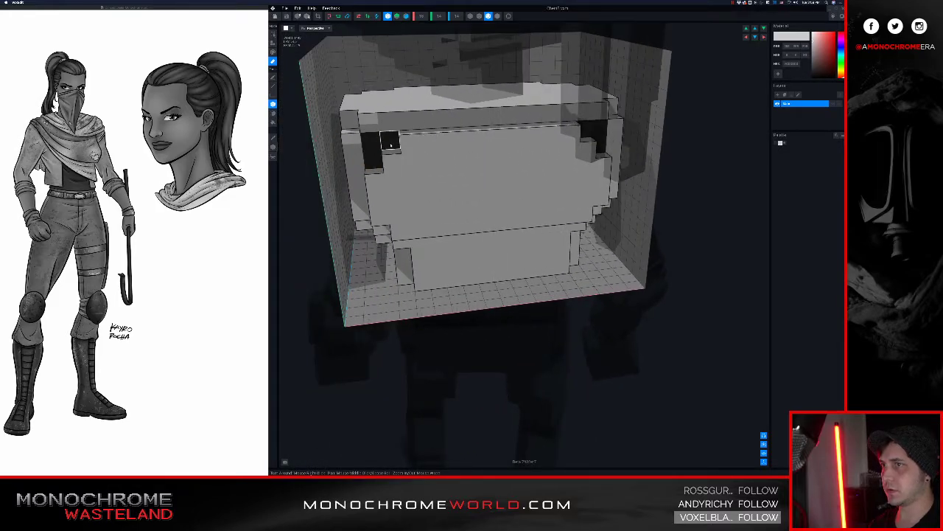
{"action": "left_click", "coordinate": [387, 147]}
{"action": "left_click", "coordinate": [373, 142]}
{"action": "left_click", "coordinate": [378, 154]}
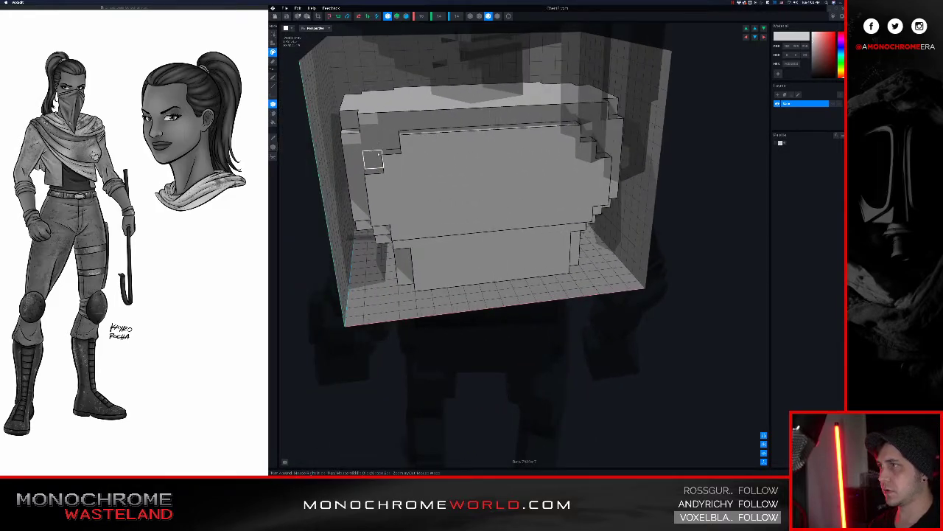
{"action": "left_click", "coordinate": [371, 119]}
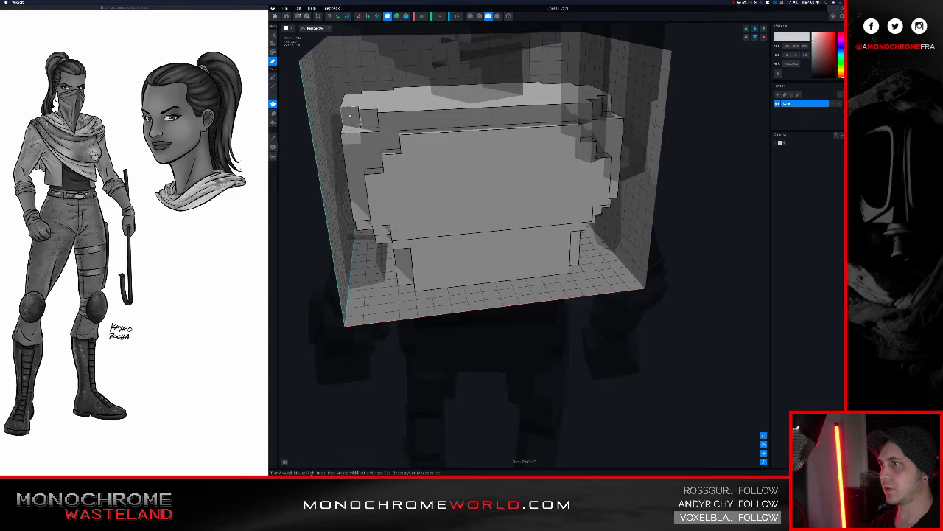
{"action": "right_click_drag", "start_coordinate": [350, 116], "coordinate": [459, 162]}
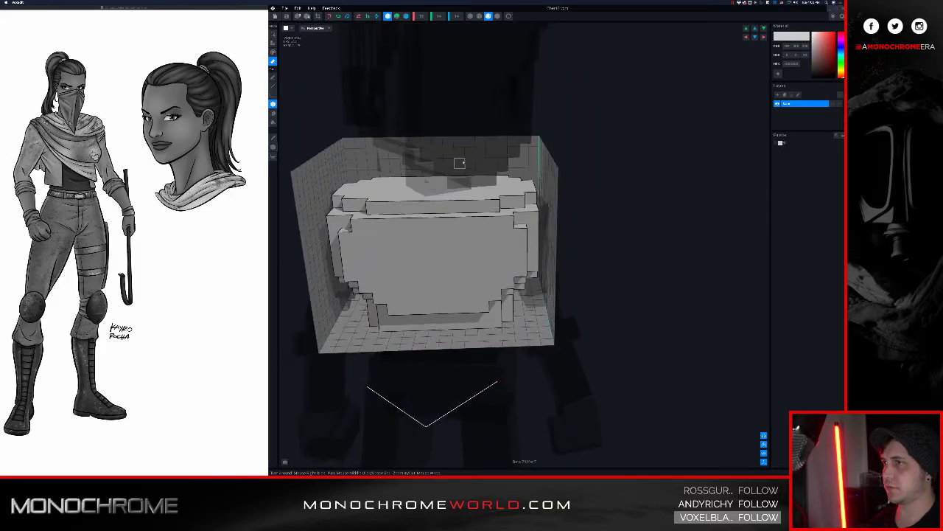
Save the chest model and return to the assembled character to check the new torso shape.
{"action": "left_click", "coordinate": [275, 16]}
{"action": "left_click", "coordinate": [518, 142]}
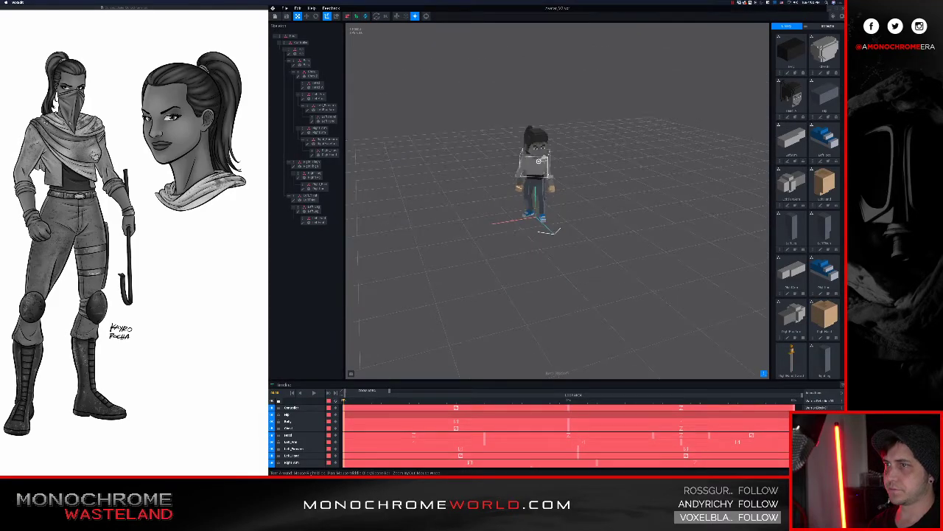
{"action": "scroll", "coordinate": [530, 191], "scroll_direction": "up", "scroll_amount": 10}
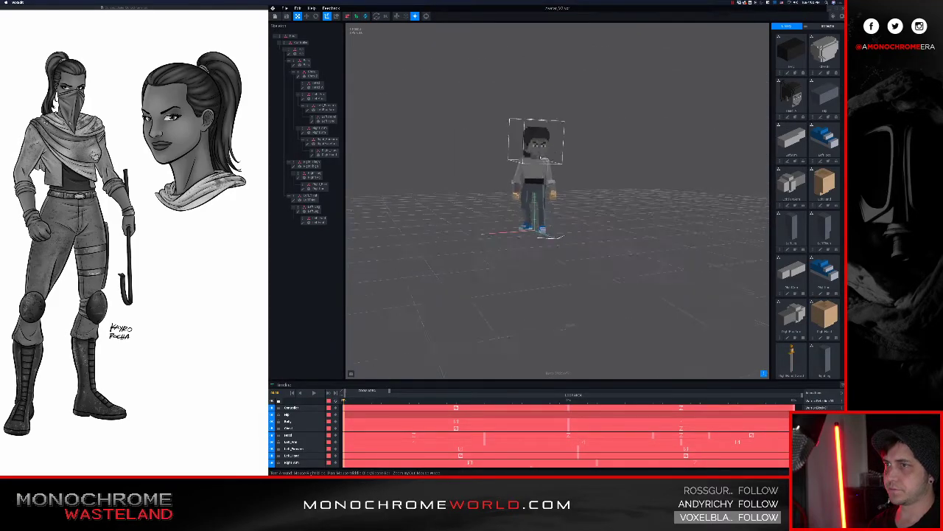
{"action": "right_click_drag", "start_coordinate": [530, 160], "coordinate": [583, 167]}
{"action": "middle_click_drag", "start_coordinate": [550, 198], "coordinate": [510, 191]}
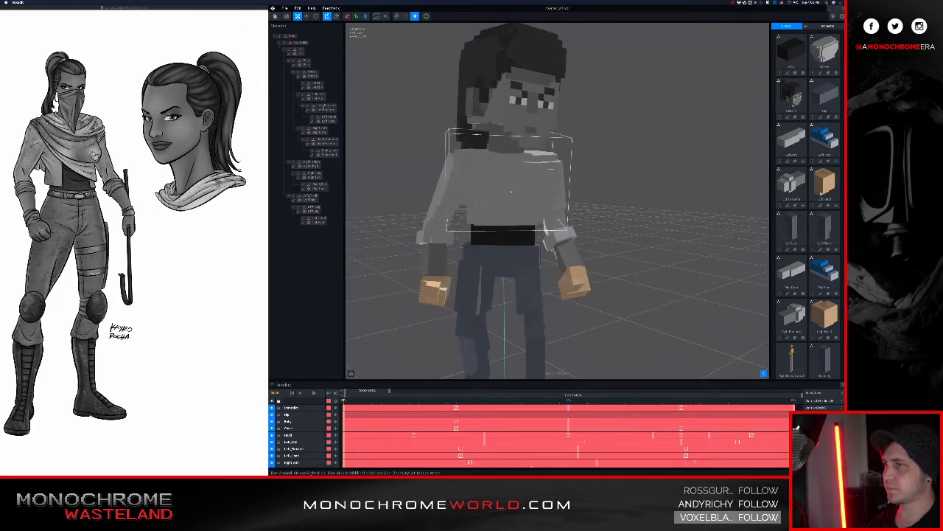
{"action": "right_click_drag", "start_coordinate": [509, 193], "coordinate": [505, 215]}
Open the chest model for editing and erase the light grey voxels at the lower centre of its front, exposing the dark midriff.
{"action": "scroll", "coordinate": [516, 431], "scroll_direction": "down", "scroll_amount": 1}
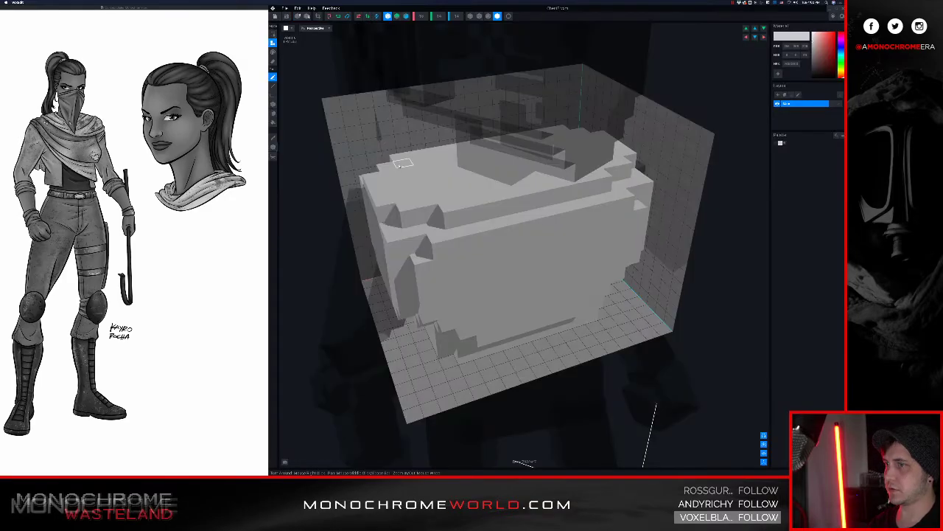
{"action": "right_click_drag", "start_coordinate": [459, 215], "coordinate": [490, 233]}
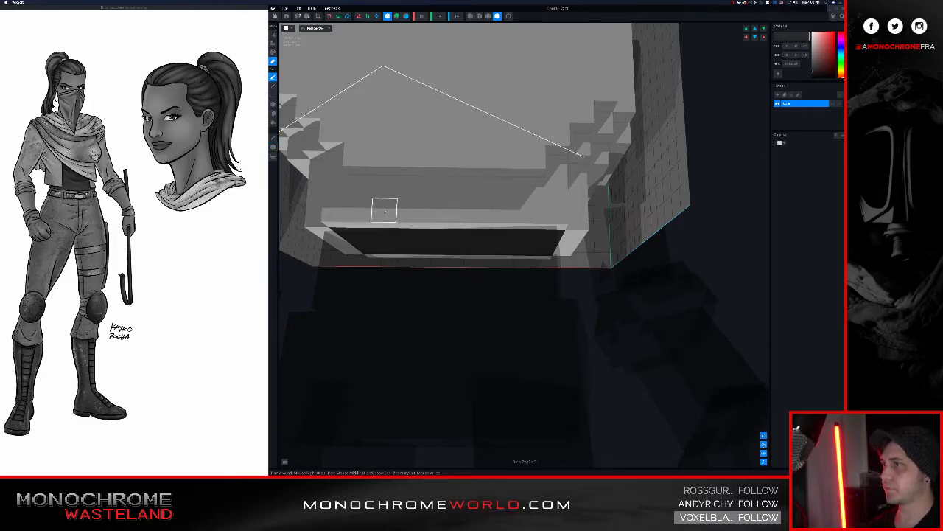
{"action": "mouse_move", "coordinate": [385, 212]}
{"action": "left_mouse_down"}
{"action": "mouse_move", "coordinate": [482, 188]}
{"action": "mouse_move", "coordinate": [508, 214]}
{"action": "mouse_move", "coordinate": [435, 208]}
{"action": "left_mouse_up"}
{"action": "left_click", "coordinate": [392, 189]}
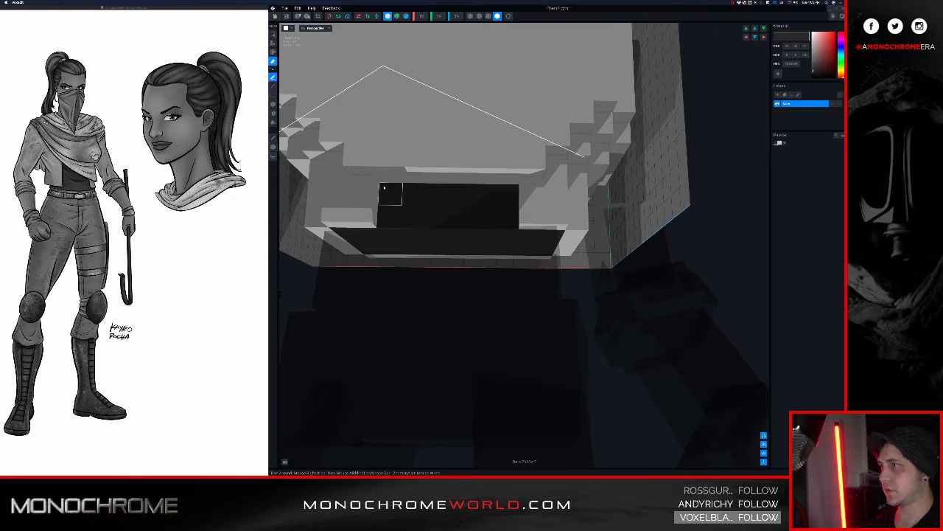
{"action": "mouse_move", "coordinate": [405, 191]}
{"action": "right_mouse_down"}
{"action": "mouse_move", "coordinate": [429, 208]}
{"action": "mouse_move", "coordinate": [420, 199]}
{"action": "right_mouse_up"}
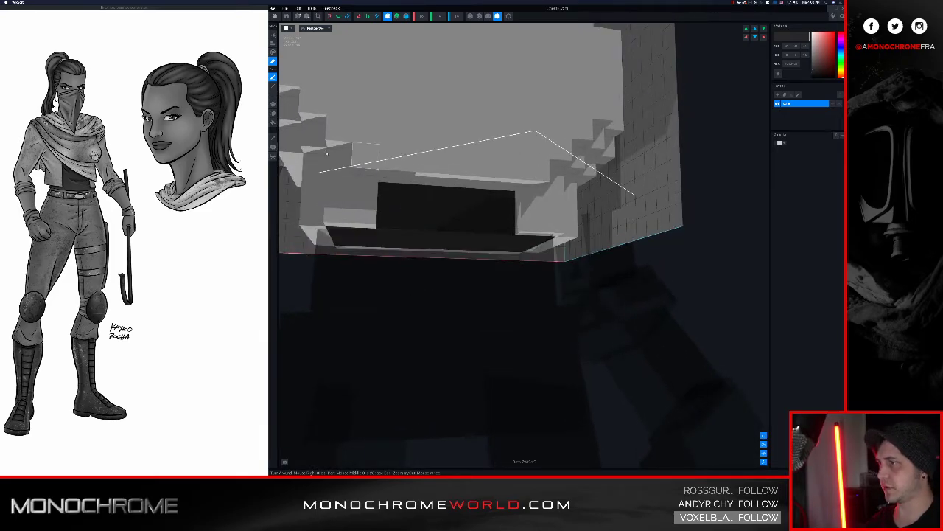
Save the chest model and return to the assembled character to inspect the dark midriff opening.
{"action": "left_click", "coordinate": [275, 16]}
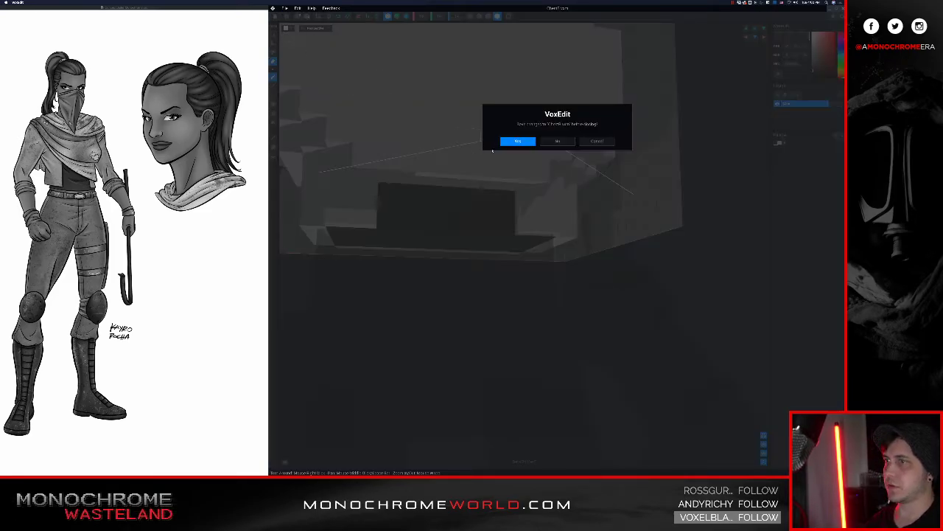
{"action": "left_click", "coordinate": [518, 142]}
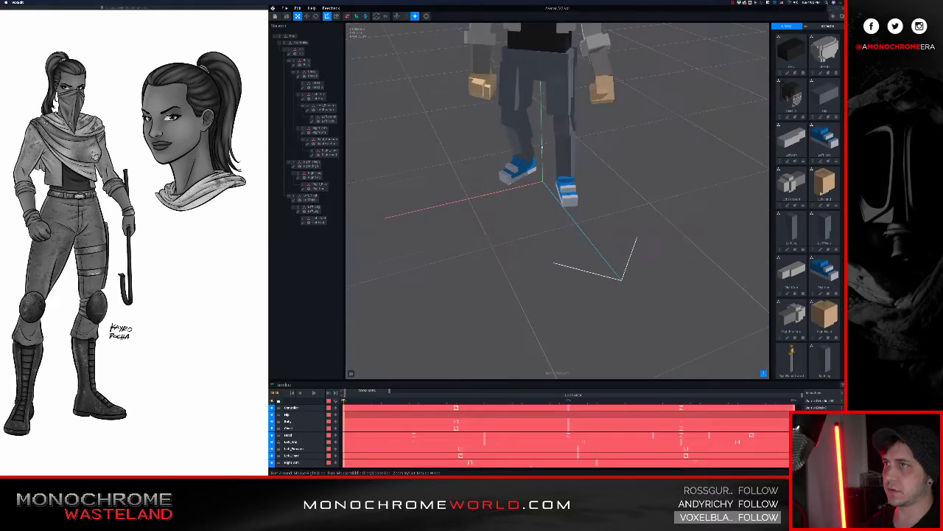
{"action": "middle_click_drag", "start_coordinate": [544, 144], "coordinate": [527, 315]}
{"action": "scroll", "coordinate": [553, 140], "scroll_direction": "up", "scroll_amount": 5}
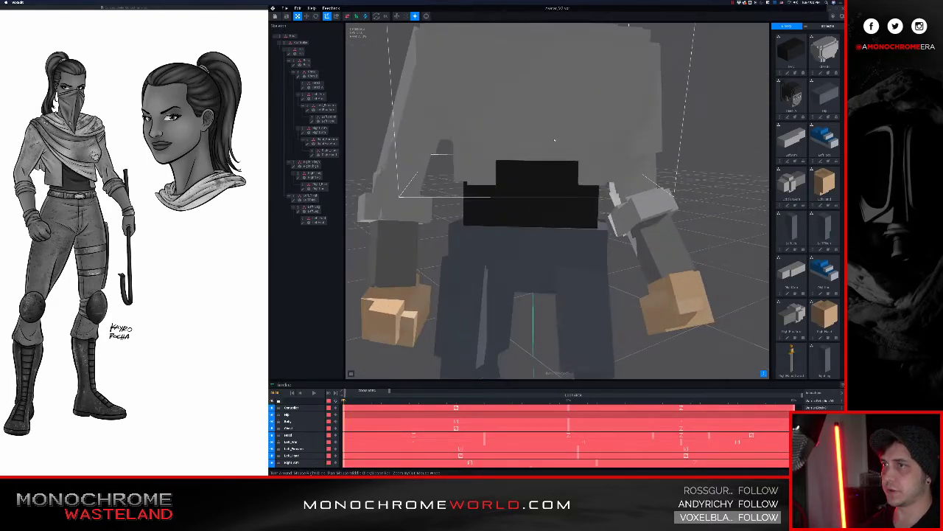
{"action": "right_click_drag", "start_coordinate": [554, 141], "coordinate": [518, 210]}
Open the belly model for editing and add two-voxel-wide light grey columns along both sides of its front face.
{"action": "left_click", "coordinate": [519, 212]}
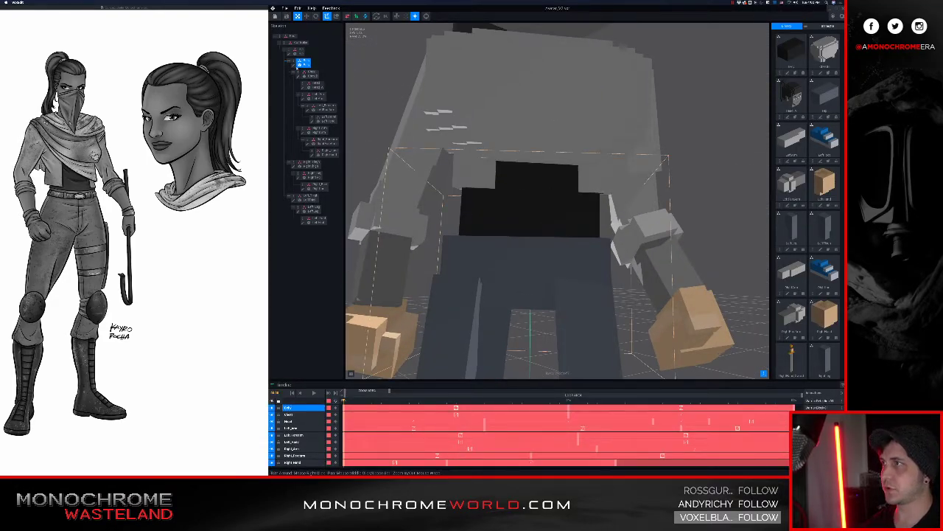
{"action": "double_click", "coordinate": [295, 65]}
{"action": "right_click_drag", "start_coordinate": [482, 185], "coordinate": [464, 170]}
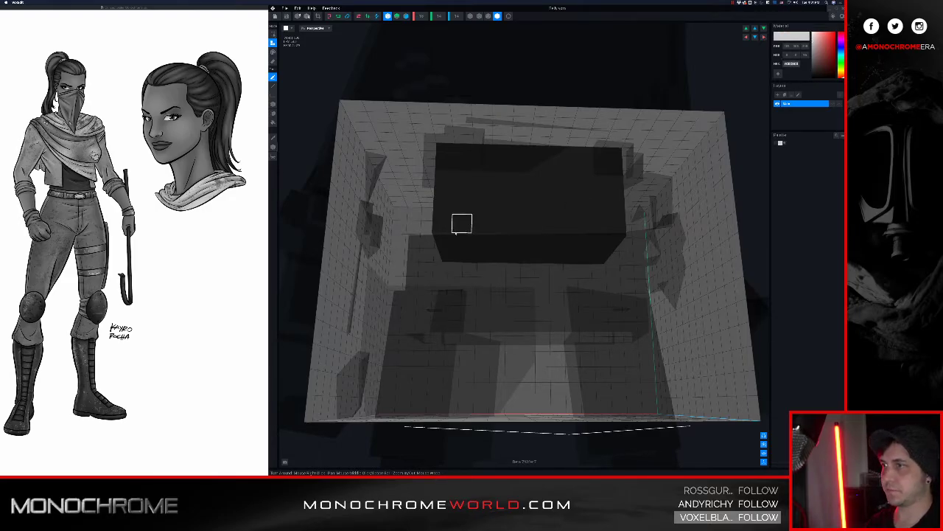
{"action": "mouse_move", "coordinate": [462, 223]}
{"action": "left_mouse_down"}
{"action": "mouse_move", "coordinate": [453, 154]}
{"action": "mouse_move", "coordinate": [462, 198]}
{"action": "left_mouse_up"}
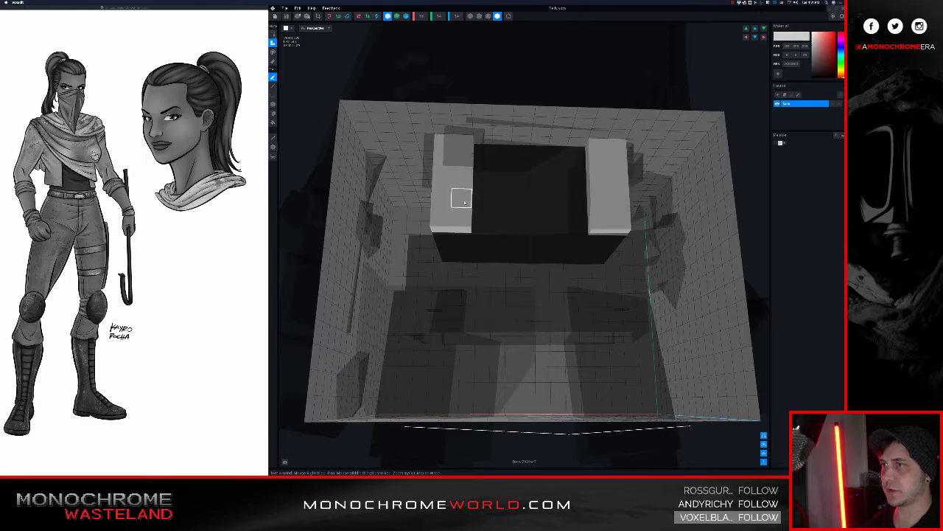
Cover the belly's side faces and back face with a layer of light grey voxels.
{"action": "mouse_move", "coordinate": [522, 206]}
{"action": "right_mouse_down"}
{"action": "mouse_move", "coordinate": [490, 177]}
{"action": "mouse_move", "coordinate": [496, 165]}
{"action": "right_mouse_up"}
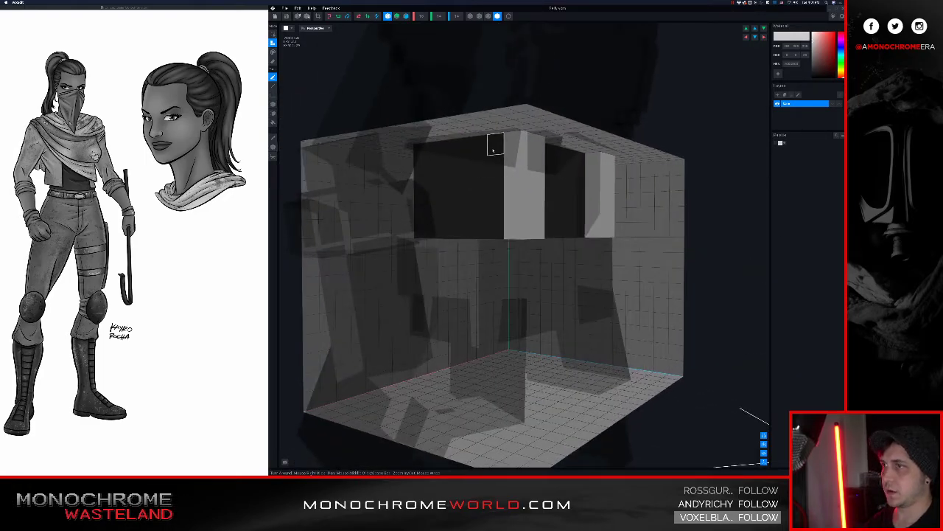
{"action": "left_click_drag", "start_coordinate": [491, 149], "coordinate": [430, 229]}
{"action": "mouse_move", "coordinate": [433, 209]}
{"action": "right_mouse_down"}
{"action": "mouse_move", "coordinate": [440, 200]}
{"action": "mouse_move", "coordinate": [411, 161]}
{"action": "right_mouse_up"}
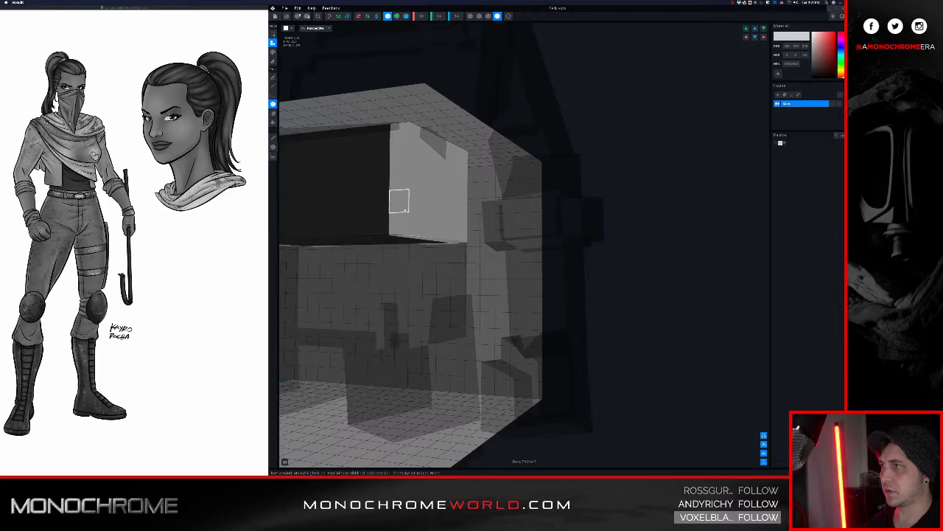
{"action": "right_click_drag", "start_coordinate": [399, 200], "coordinate": [401, 273]}
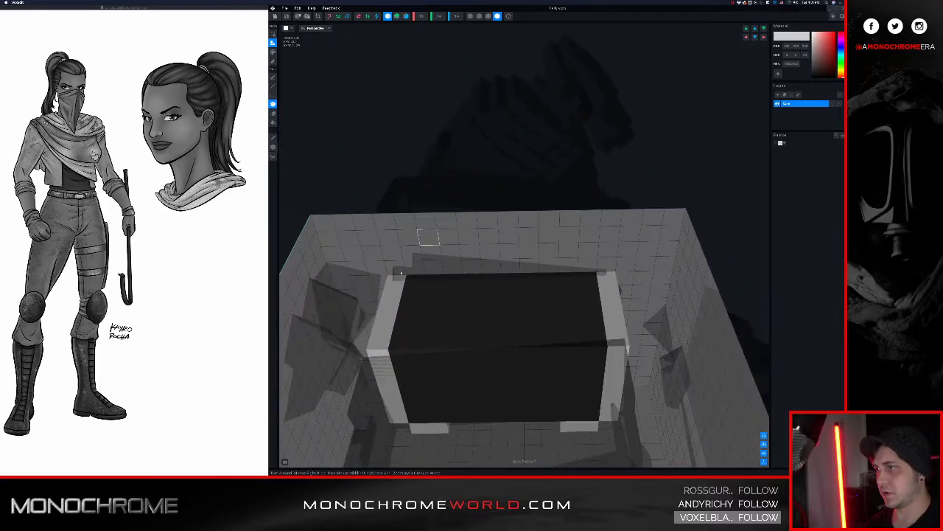
{"action": "left_click_drag", "start_coordinate": [410, 282], "coordinate": [596, 337]}
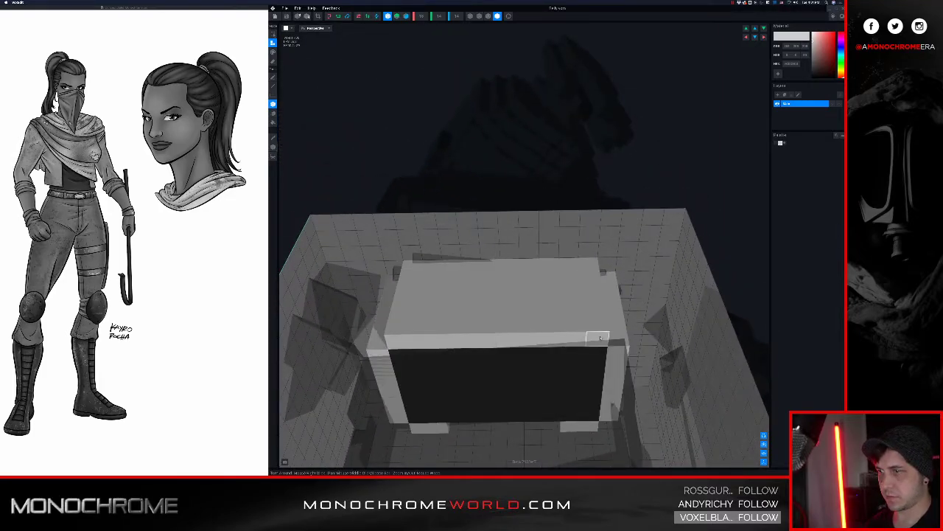
{"action": "right_click_drag", "start_coordinate": [555, 300], "coordinate": [504, 282]}
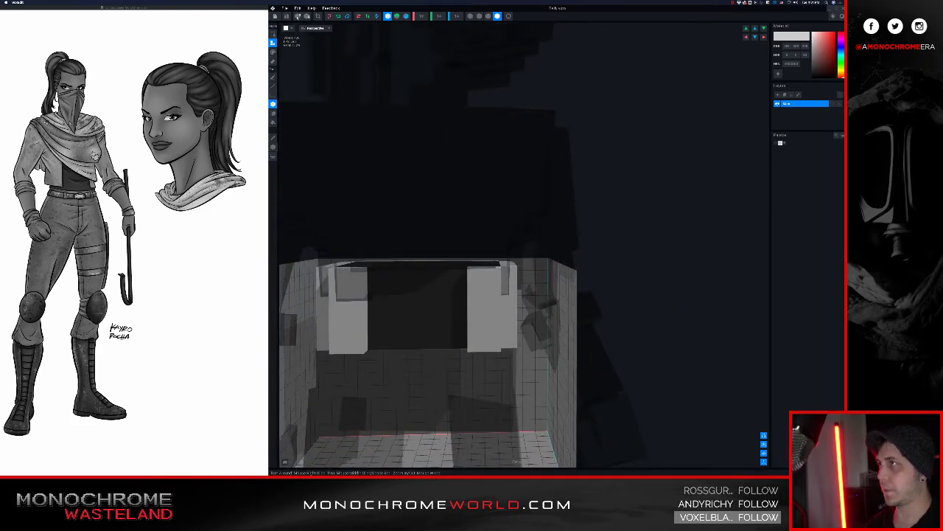
Save the belly model, return to the assembled character and play its animation to check the torso in motion.
{"action": "left_click", "coordinate": [275, 16]}
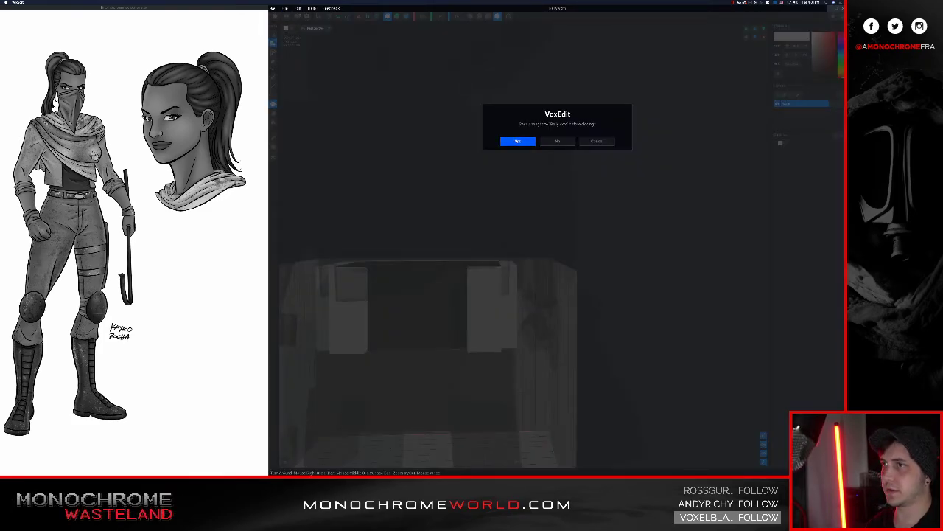
{"action": "left_click", "coordinate": [517, 141]}
{"action": "scroll", "coordinate": [538, 133], "scroll_direction": "up", "scroll_amount": 5}
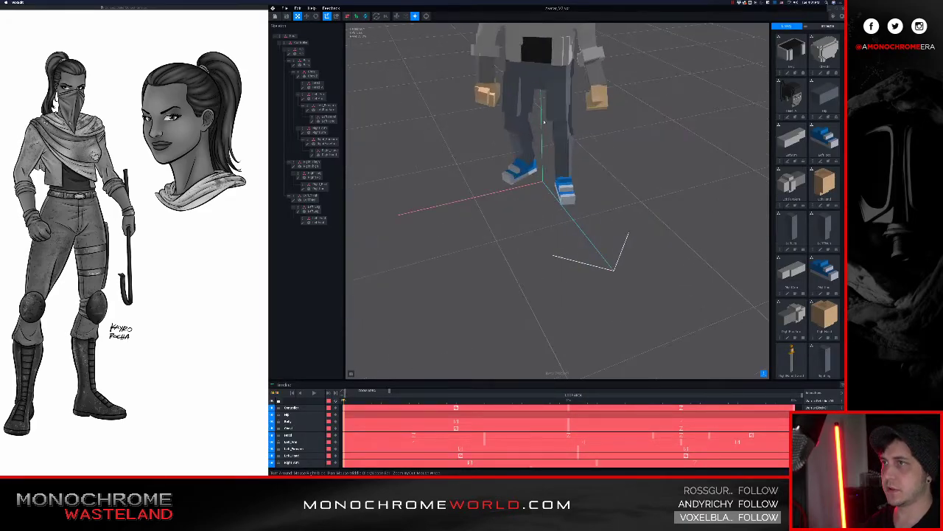
{"action": "right_click_drag", "start_coordinate": [538, 133], "coordinate": [538, 111]}
{"action": "middle_click_drag", "start_coordinate": [538, 110], "coordinate": [538, 274]}
{"action": "right_click_drag", "start_coordinate": [537, 274], "coordinate": [536, 156]}
{"action": "scroll", "coordinate": [537, 156], "scroll_direction": "up", "scroll_amount": 5}
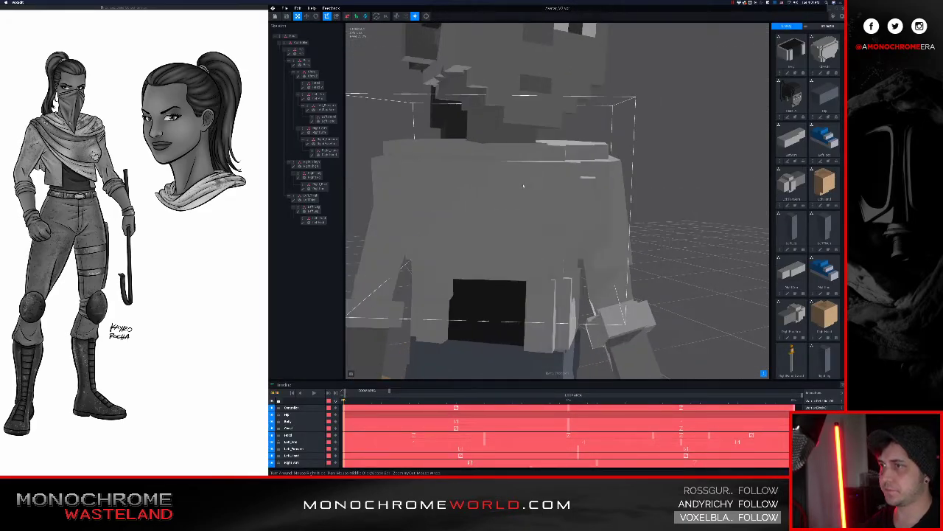
{"action": "left_click", "coordinate": [313, 392]}
{"action": "middle_click_drag", "start_coordinate": [393, 330], "coordinate": [414, 289]}
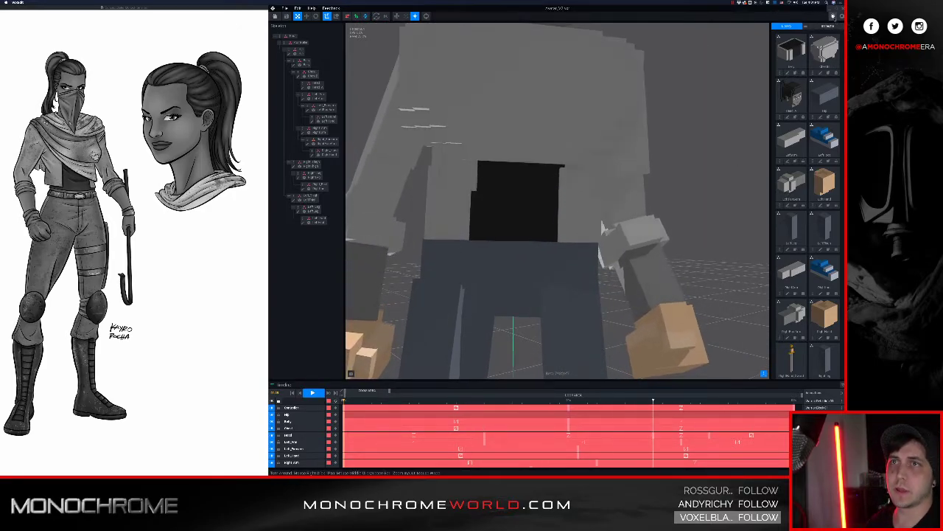
Stop the animation playback and adjust the scene lighting so the character's faces are shaded more brightly.
{"action": "left_click", "coordinate": [833, 16]}
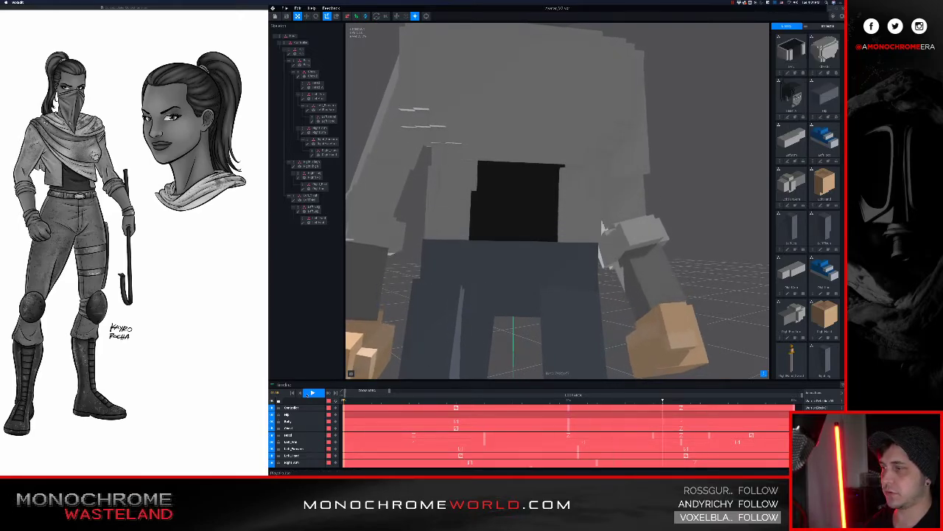
{"action": "left_click", "coordinate": [313, 392]}
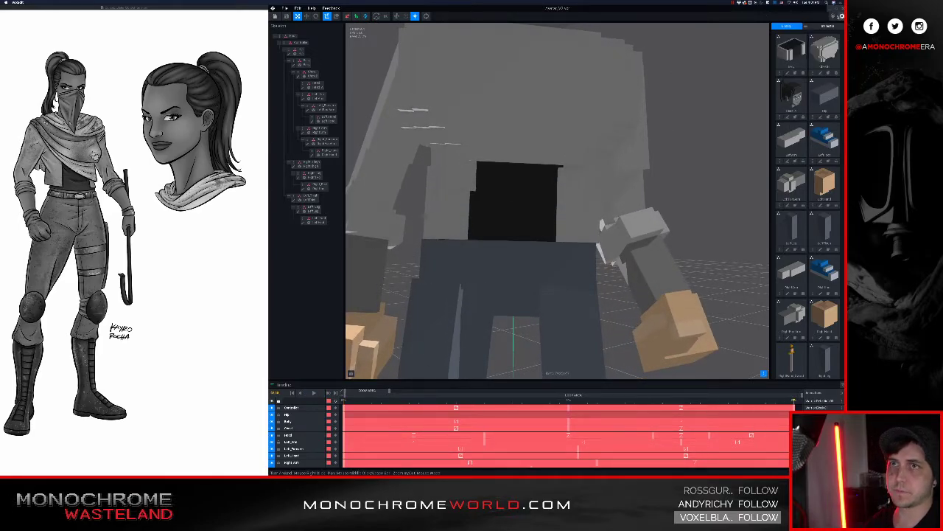
{"action": "left_click", "coordinate": [834, 17]}
{"action": "left_click_drag", "start_coordinate": [804, 68], "coordinate": [795, 68]}
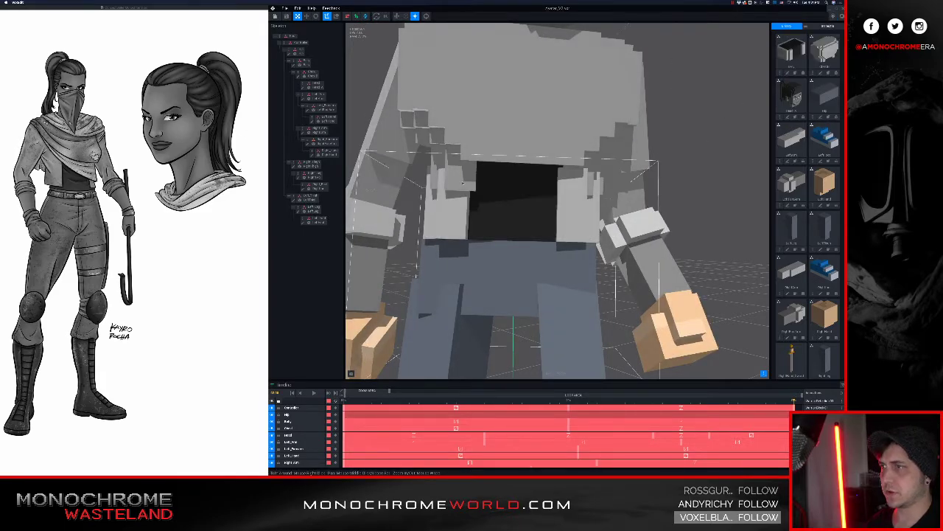
Examine the torso from the front and side under the new lighting, comparing the chest and midriff with the reference drawing.
{"action": "right_click_drag", "start_coordinate": [482, 186], "coordinate": [455, 194]}
{"action": "middle_click_drag", "start_coordinate": [454, 195], "coordinate": [458, 201]}
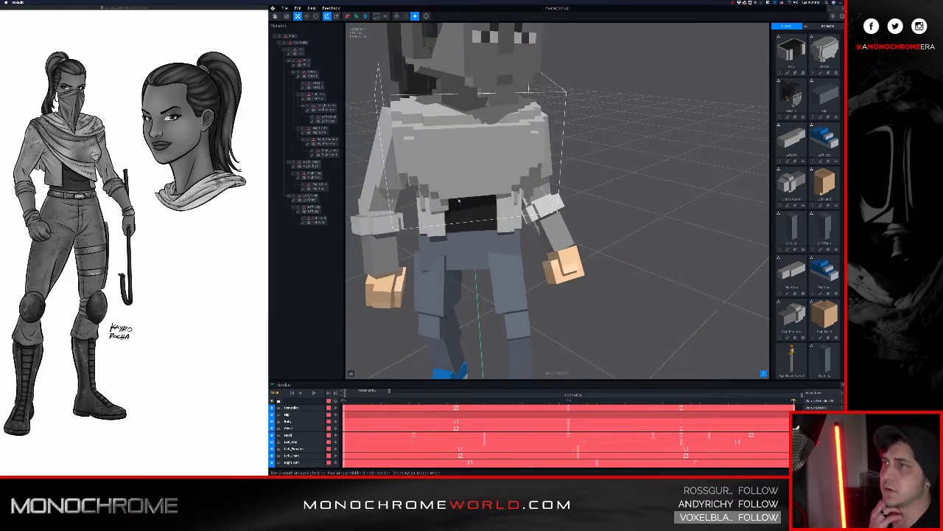
{"action": "right_click_drag", "start_coordinate": [475, 191], "coordinate": [501, 193]}
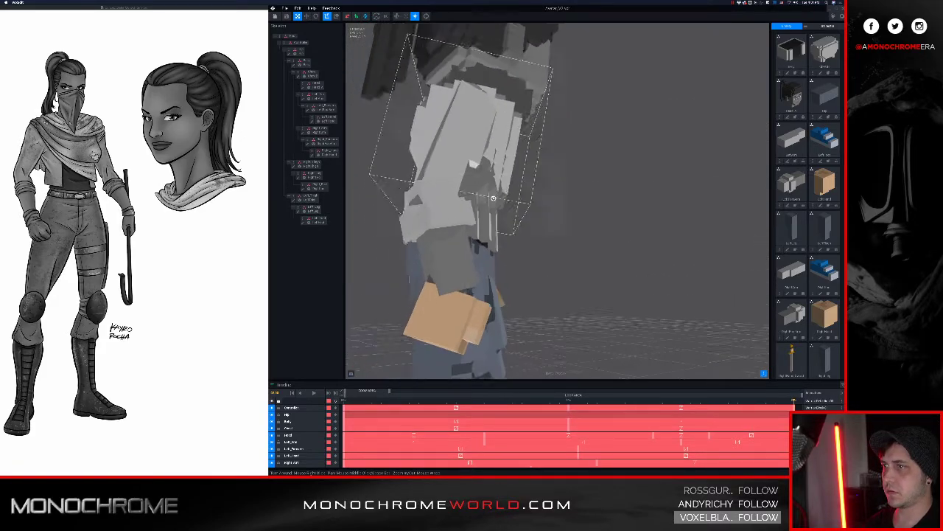
{"action": "mouse_move", "coordinate": [501, 193]}
{"action": "middle_mouse_down"}
{"action": "mouse_move", "coordinate": [518, 181]}
{"action": "mouse_move", "coordinate": [502, 199]}
{"action": "middle_mouse_up"}
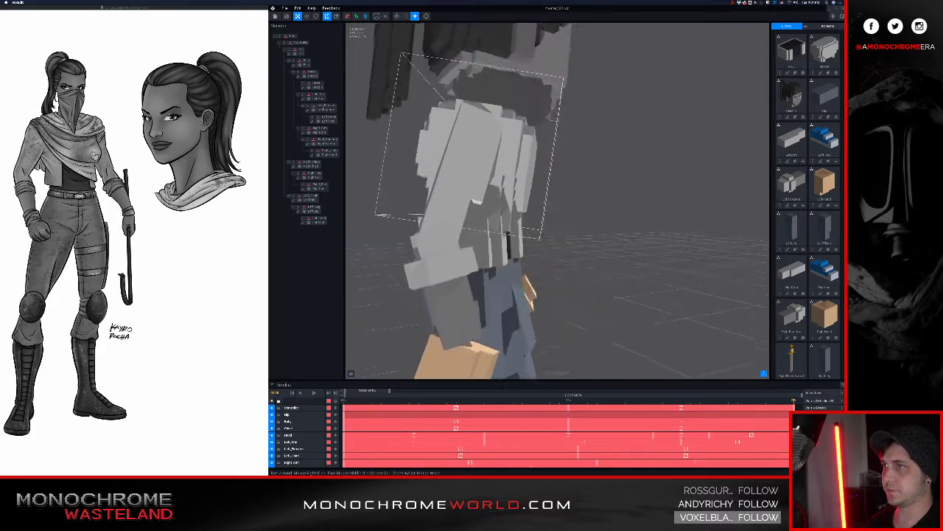
{"action": "right_click_drag", "start_coordinate": [501, 199], "coordinate": [468, 203]}
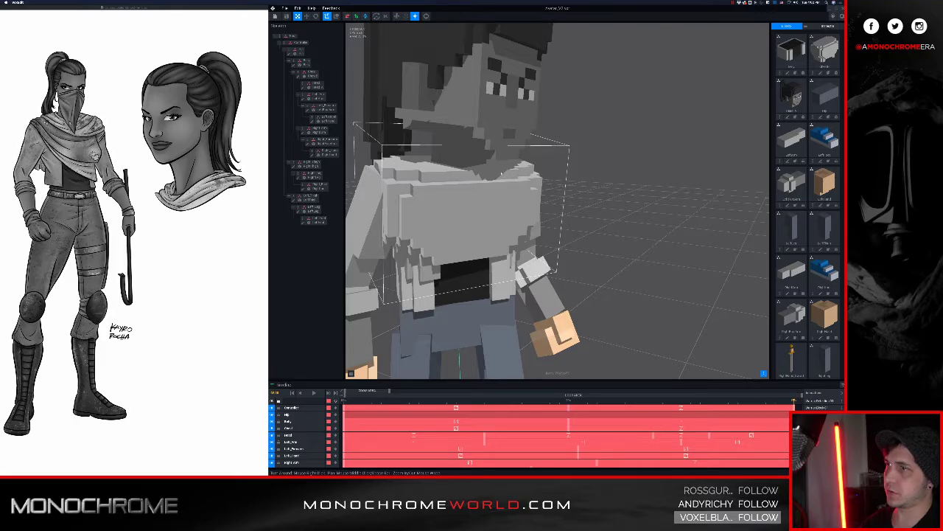
{"action": "right_click_drag", "start_coordinate": [437, 197], "coordinate": [484, 213]}
{"action": "right_click_drag", "start_coordinate": [571, 272], "coordinate": [590, 199]}
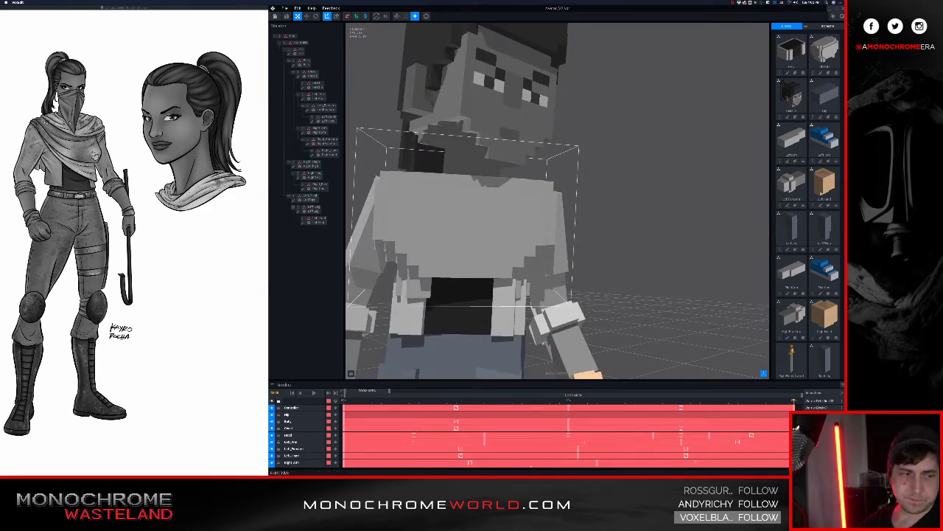
{"action": "middle_click_drag", "start_coordinate": [269, 214], "coordinate": [297, 210]}
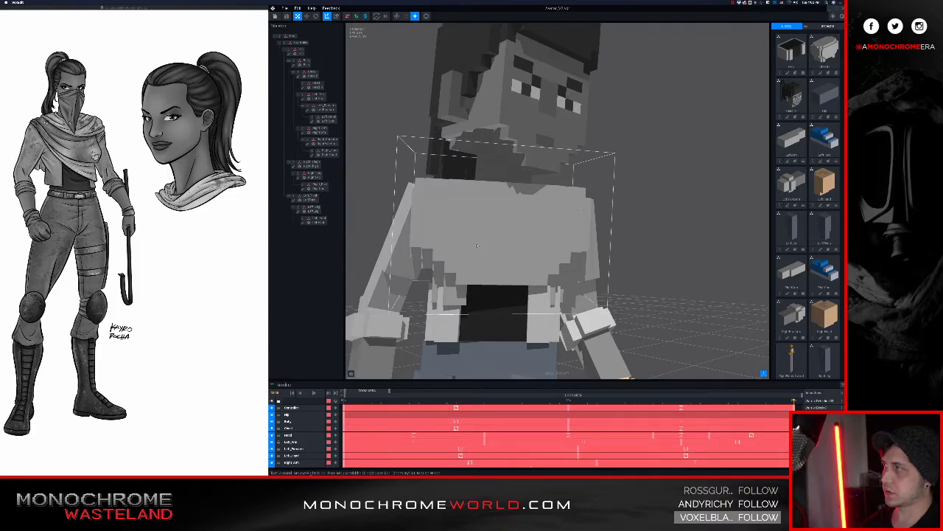
{"action": "scroll", "coordinate": [477, 245], "scroll_direction": "down", "scroll_amount": 2}
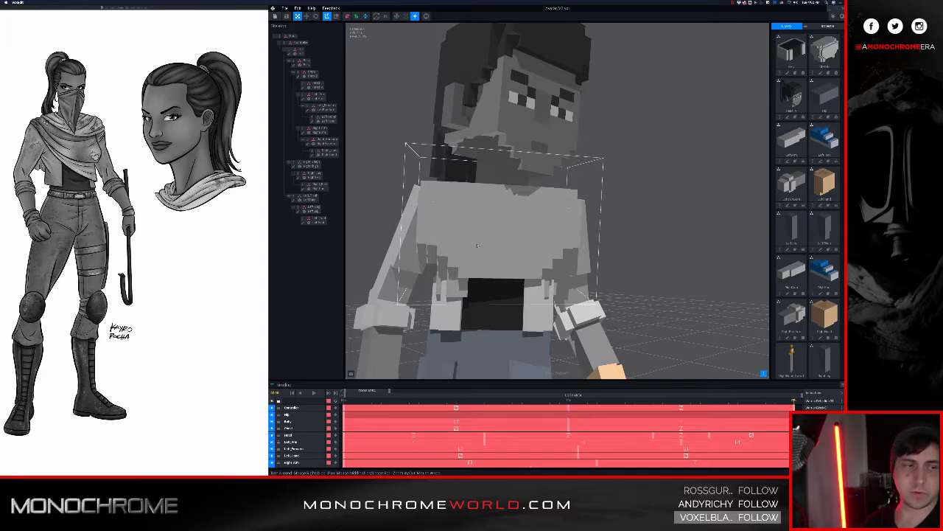
{"action": "left_click", "coordinate": [707, 246]}
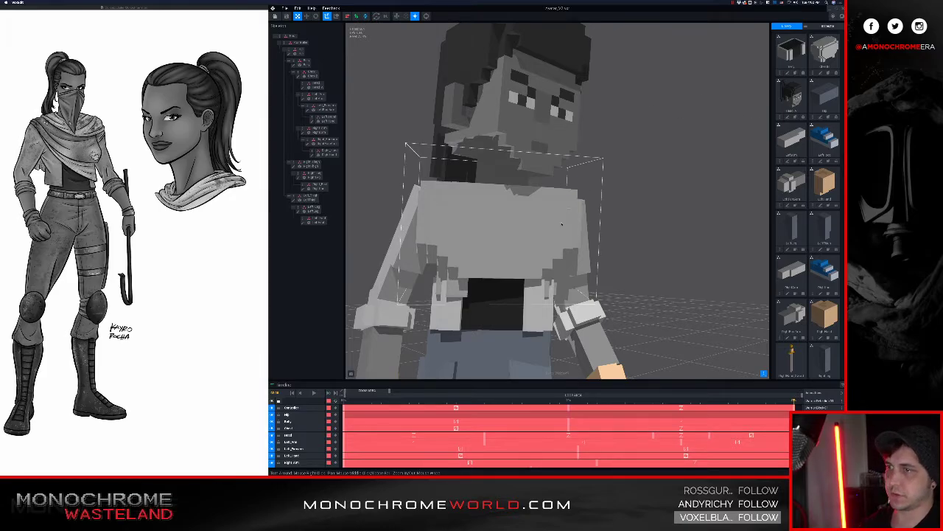
Select the chest part on the assembled character, open its model for editing and bring its front face into view.
{"action": "right_click_drag", "start_coordinate": [589, 214], "coordinate": [540, 249]}
{"action": "left_click", "coordinate": [539, 250]}
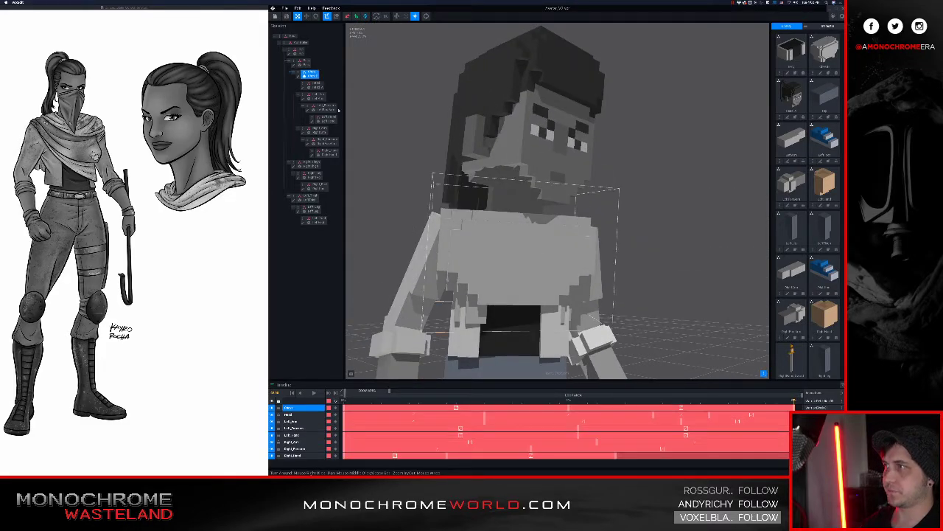
{"action": "double_click", "coordinate": [297, 77]}
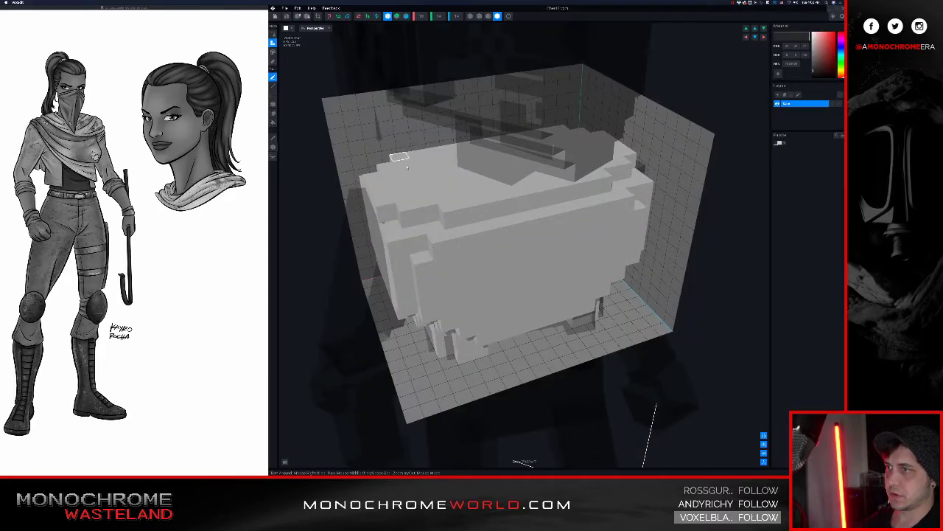
{"action": "right_click_drag", "start_coordinate": [407, 167], "coordinate": [440, 193]}
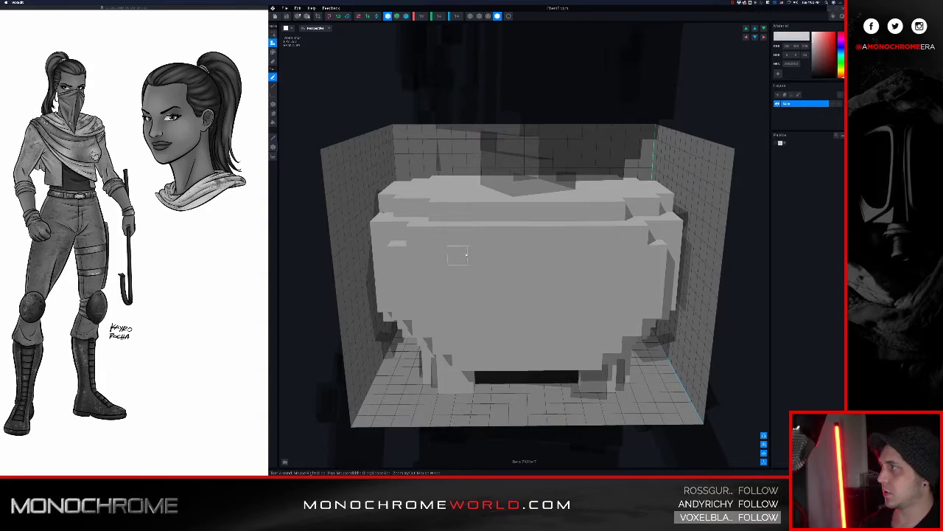
{"action": "right_click_drag", "start_coordinate": [458, 255], "coordinate": [471, 310]}
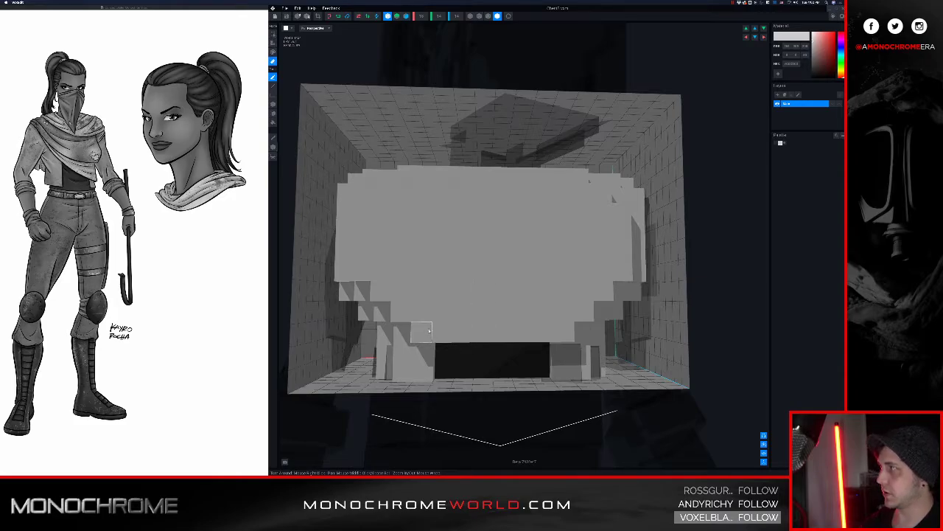
Try erasing a mirrored staircase of front voxels at the chest's lower corners.
{"action": "left_click", "coordinate": [422, 332]}
{"action": "left_click", "coordinate": [422, 312]}
{"action": "left_click", "coordinate": [403, 311]}
{"action": "left_click", "coordinate": [403, 291]}
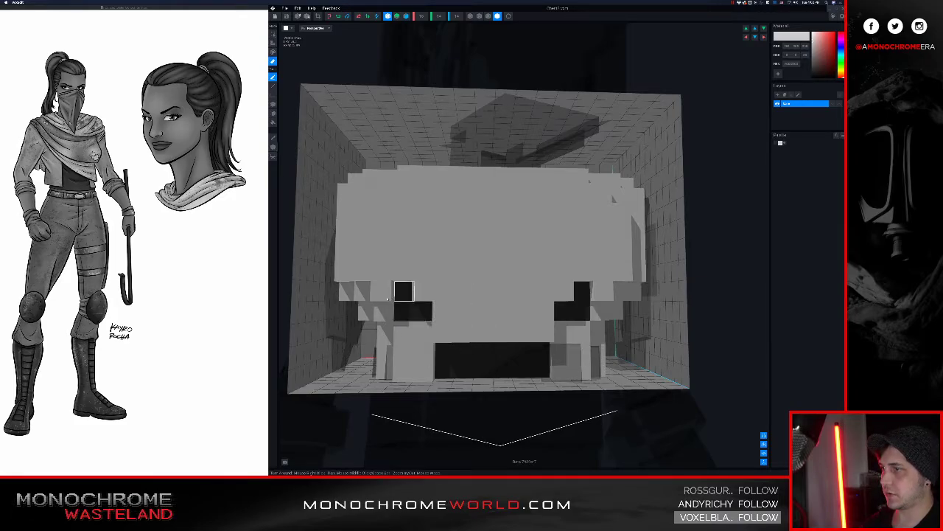
{"action": "left_click", "coordinate": [383, 294]}
{"action": "right_click_drag", "start_coordinate": [381, 269], "coordinate": [378, 267]}
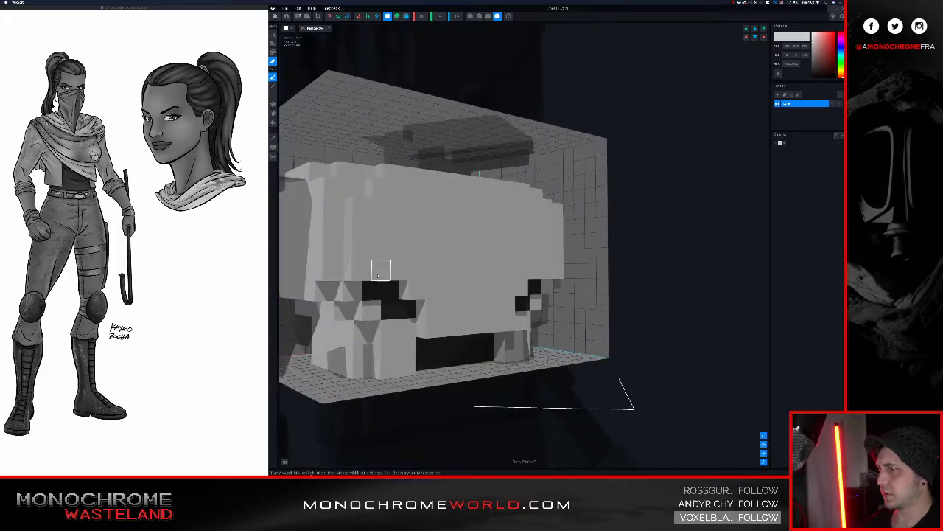
Try extending the mirrored cut upward along both sides of the chest front and widening it inward.
{"action": "left_click", "coordinate": [359, 280]}
{"action": "left_click", "coordinate": [358, 252]}
{"action": "left_click", "coordinate": [359, 223]}
{"action": "left_click", "coordinate": [359, 203]}
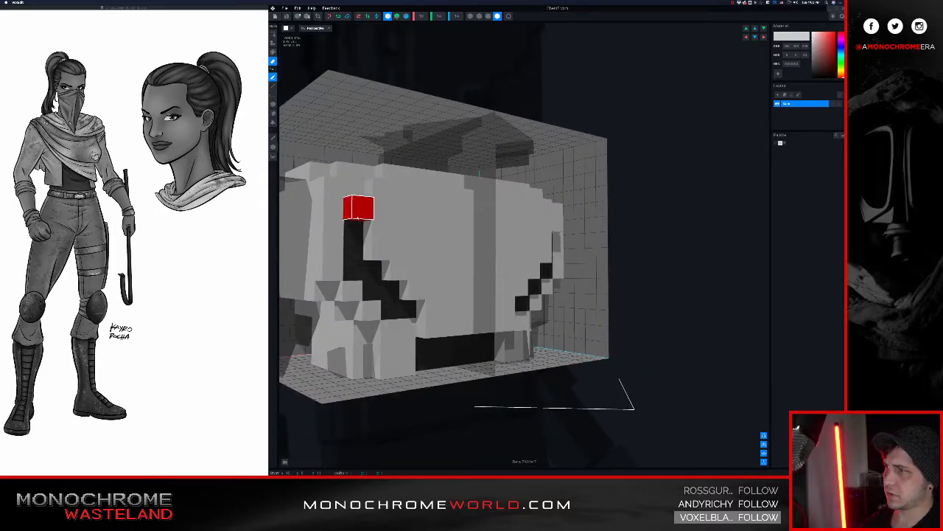
{"action": "left_click", "coordinate": [372, 225]}
{"action": "left_click", "coordinate": [373, 245]}
{"action": "left_click", "coordinate": [390, 265]}
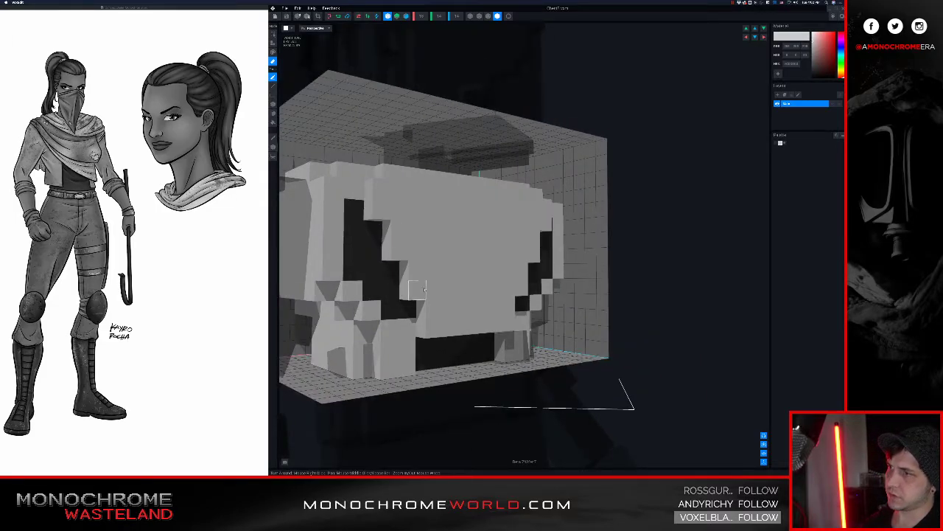
{"action": "right_click_drag", "start_coordinate": [425, 289], "coordinate": [420, 291]}
{"action": "key", "text": "g"}
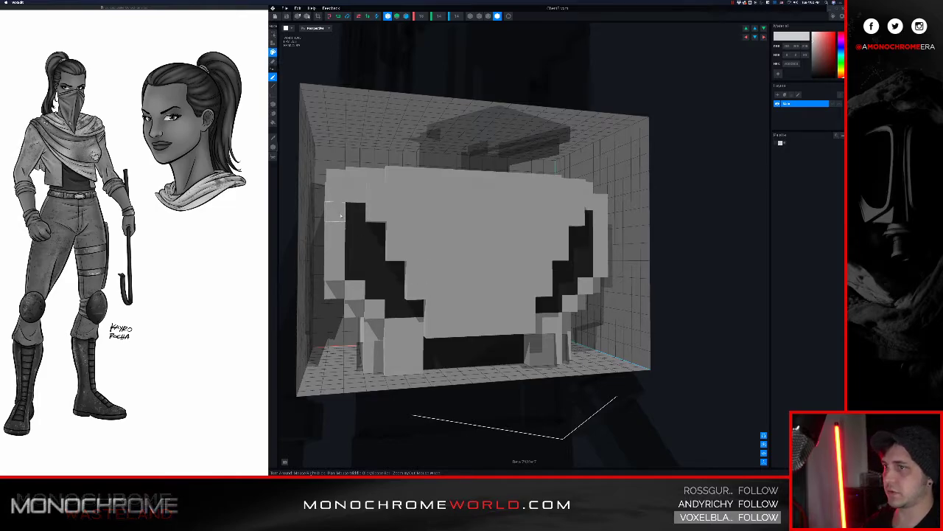
Undo the recent erasures along the sides of the chest front.
{"action": "key", "text": "super+z"}
{"action": "key", "text": "super+z"}
{"action": "key", "text": "super+z"}
{"action": "key", "text": "super+z"}
{"action": "key", "text": "super+z"}
{"action": "key", "text": "super+z"}
{"action": "key", "text": "super+z"}
{"action": "key", "text": "super+z"}
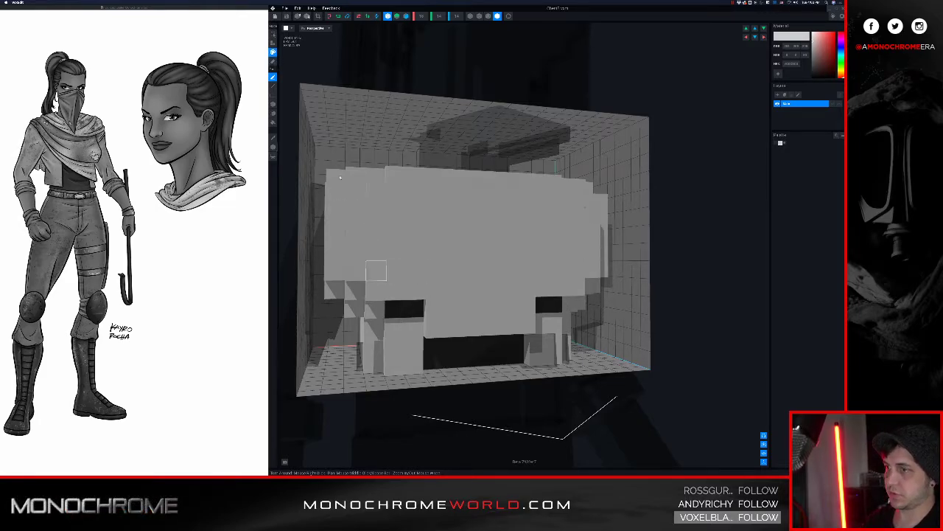
Switch off mirrored editing and refill the erased gaps at the chest's lower front corners with light grey voxels.
{"action": "key", "text": "t"}
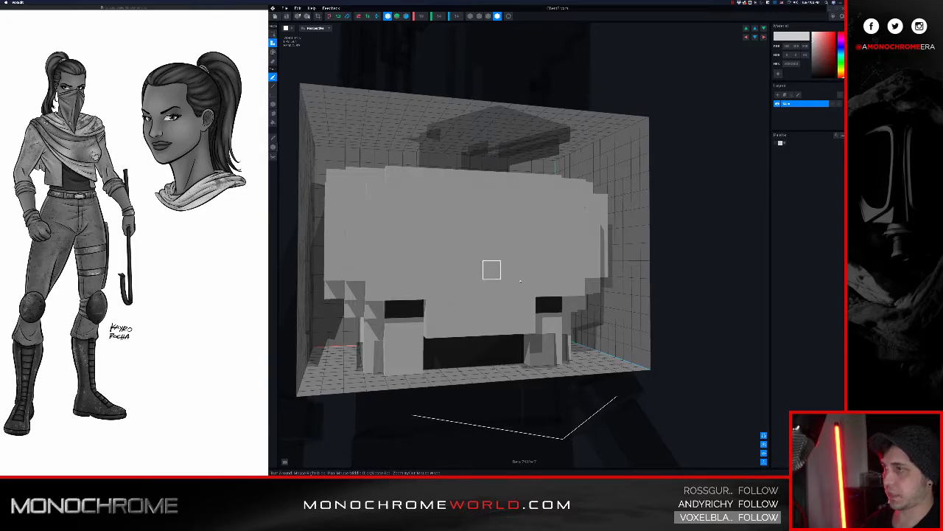
{"action": "middle_click_drag", "start_coordinate": [496, 284], "coordinate": [520, 297]}
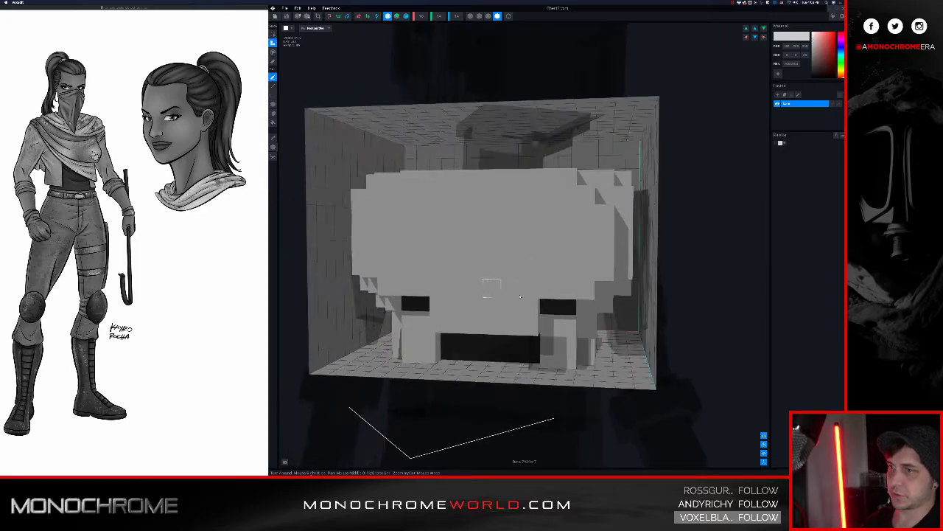
{"action": "left_click", "coordinate": [559, 307]}
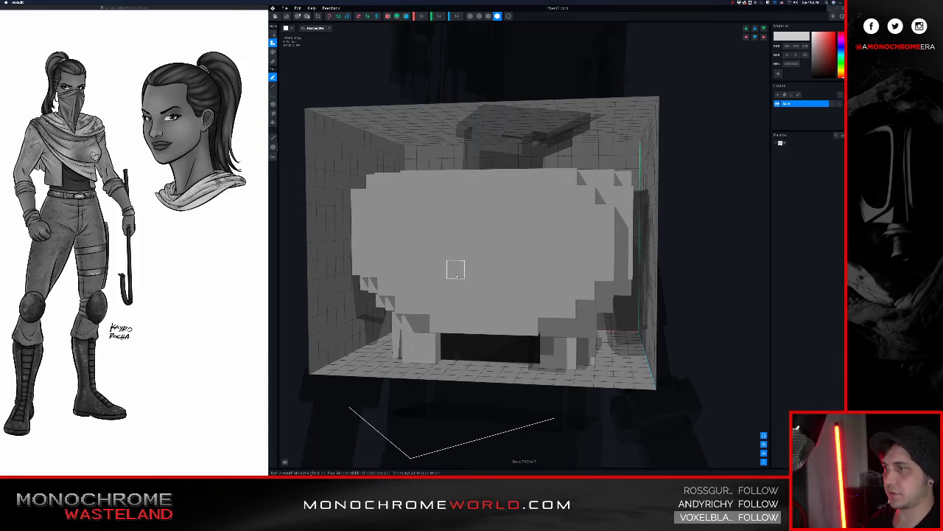
Cut a diagonal staircase from one side of the chest's front layer and paint the exposed black voxels light grey.
{"action": "middle_click_drag", "start_coordinate": [456, 274], "coordinate": [398, 329]}
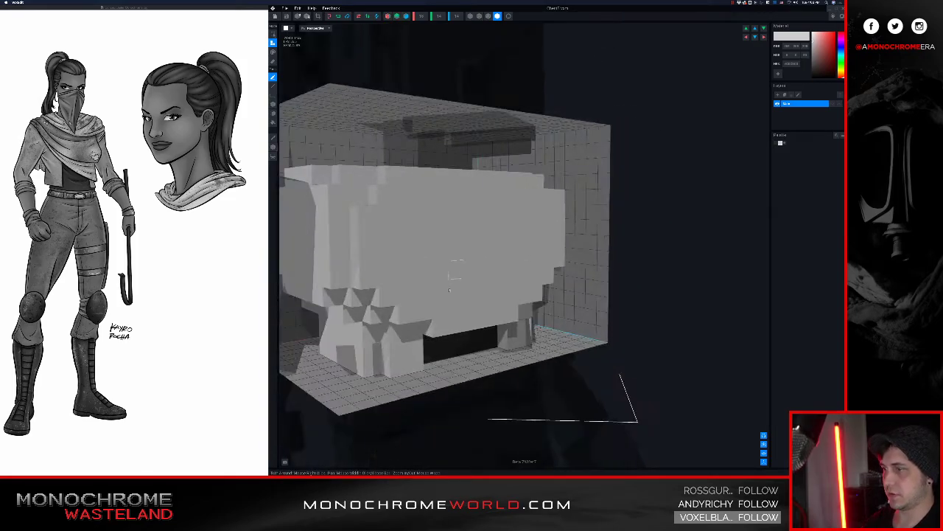
{"action": "left_click", "coordinate": [419, 313]}
{"action": "middle_click_drag", "start_coordinate": [417, 309], "coordinate": [401, 290]}
{"action": "left_click_drag", "start_coordinate": [400, 290], "coordinate": [375, 215]}
{"action": "middle_click_drag", "start_coordinate": [375, 215], "coordinate": [399, 258]}
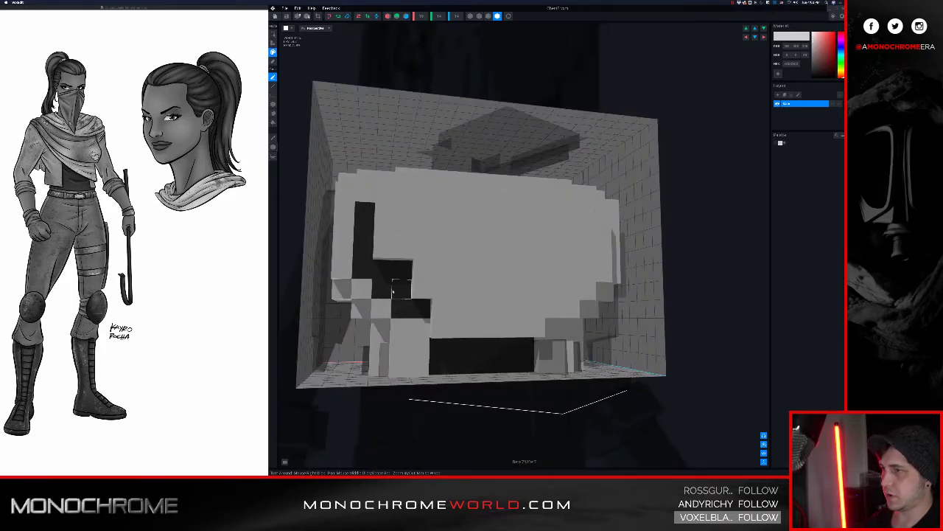
{"action": "mouse_move", "coordinate": [392, 293]}
{"action": "left_mouse_down"}
{"action": "mouse_move", "coordinate": [392, 269]}
{"action": "mouse_move", "coordinate": [414, 308]}
{"action": "mouse_move", "coordinate": [364, 269]}
{"action": "mouse_move", "coordinate": [363, 214]}
{"action": "left_mouse_up"}
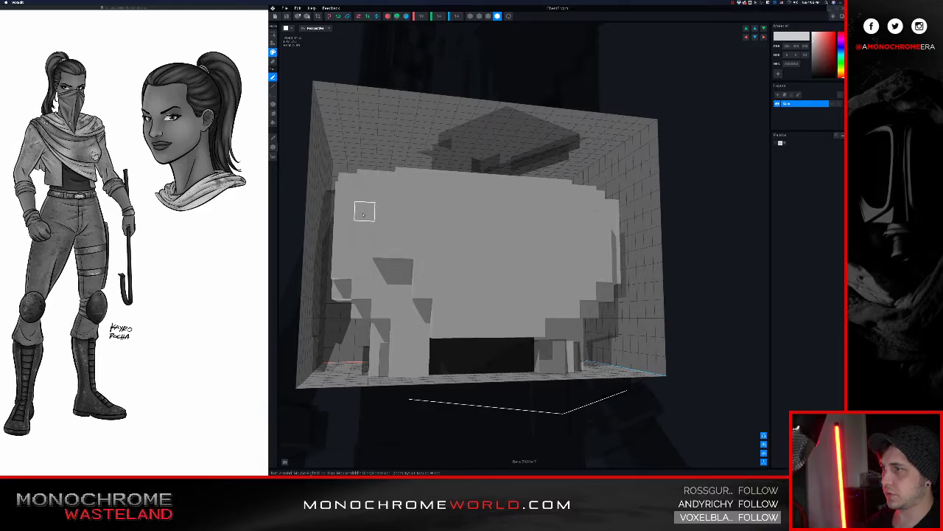
Turn on voxel edge outlines and trim one more voxel from the diagonal edge, keeping the surface beneath it light grey.
{"action": "left_click", "coordinate": [488, 17]}
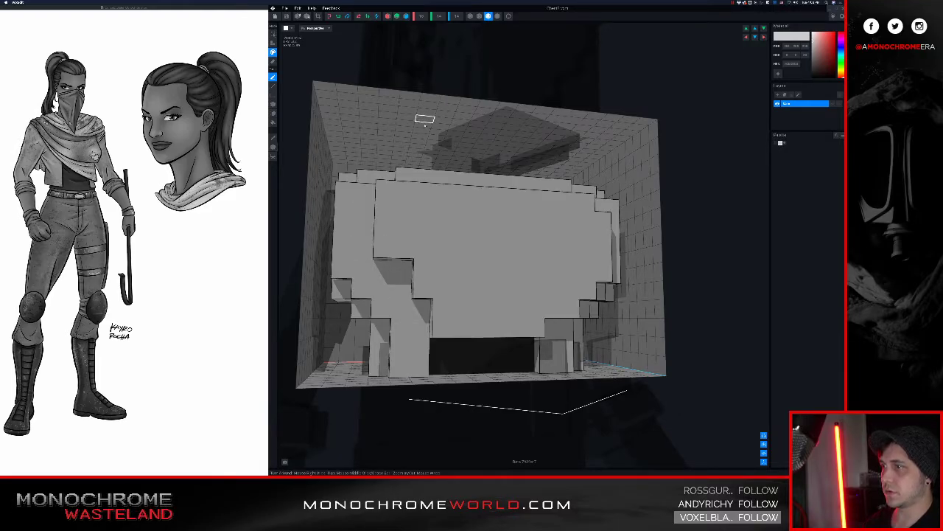
{"action": "right_click_drag", "start_coordinate": [431, 120], "coordinate": [428, 133]}
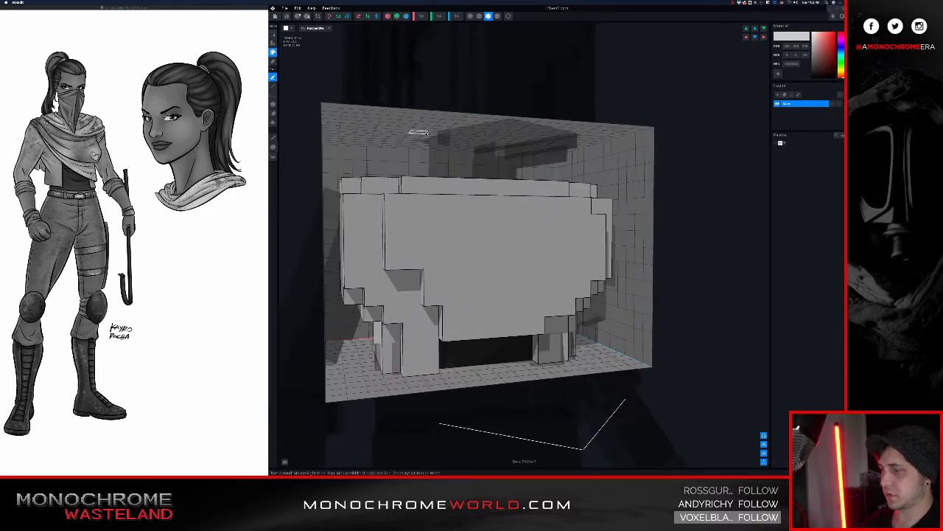
{"action": "left_click", "coordinate": [394, 259]}
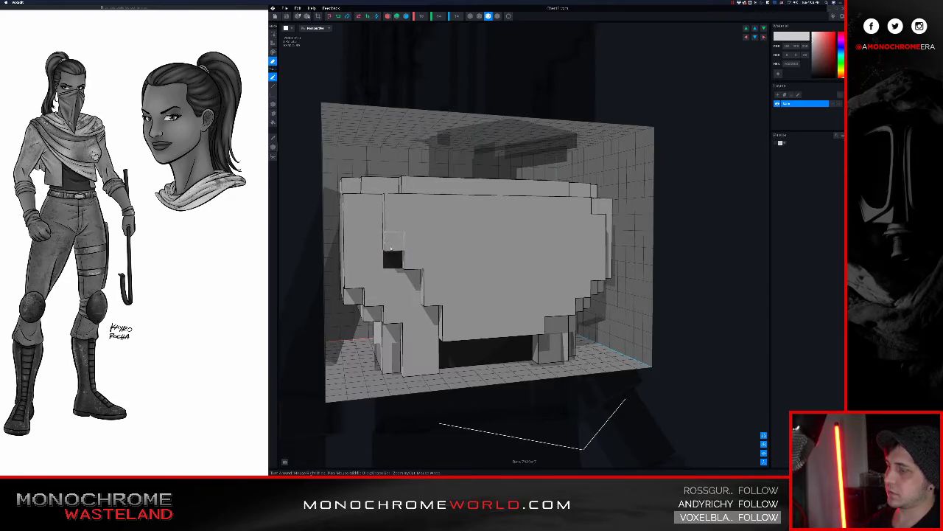
{"action": "key", "text": "ctrl+z"}
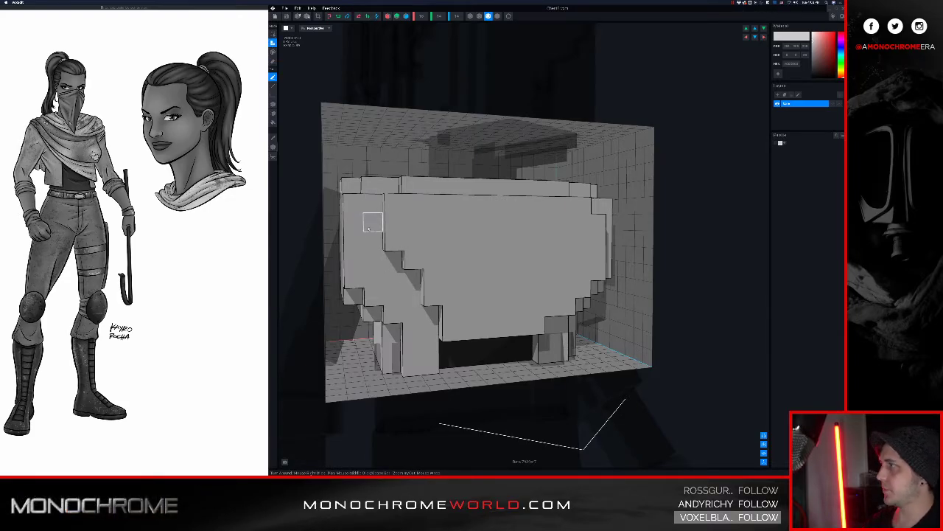
{"action": "mouse_move", "coordinate": [390, 186]}
{"action": "right_mouse_down"}
{"action": "mouse_move", "coordinate": [381, 188]}
{"action": "mouse_move", "coordinate": [408, 190]}
{"action": "right_mouse_up"}
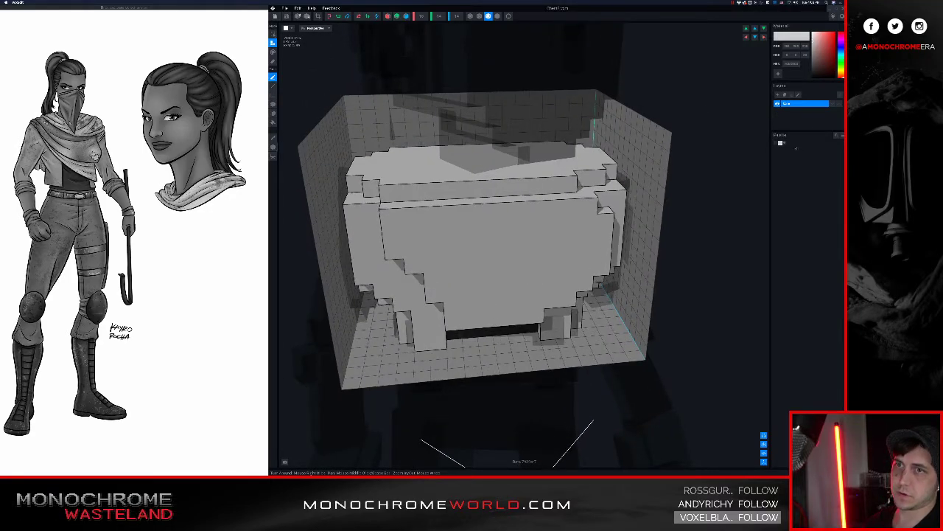
Choose a darker grey and paint the raised front panel of the chest with it.
{"action": "left_click_drag", "start_coordinate": [815, 48], "coordinate": [812, 54]}
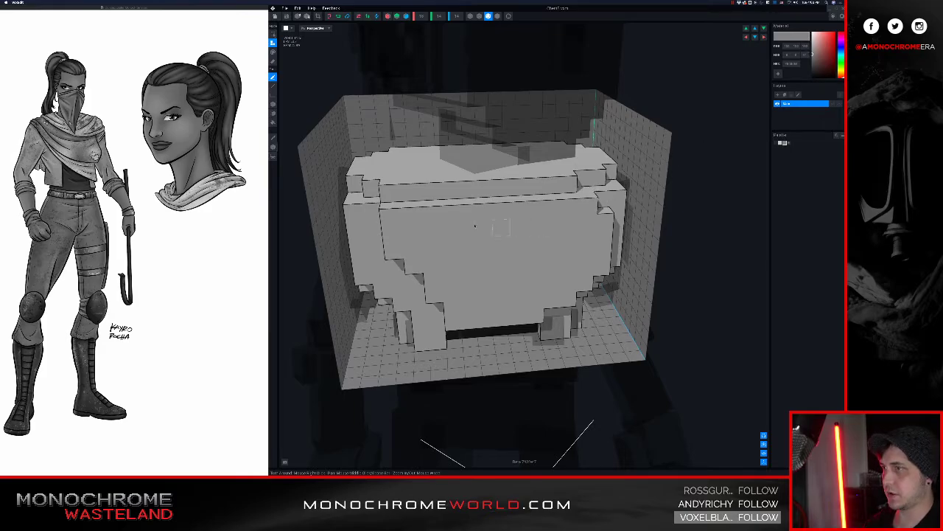
{"action": "key", "text": "3"}
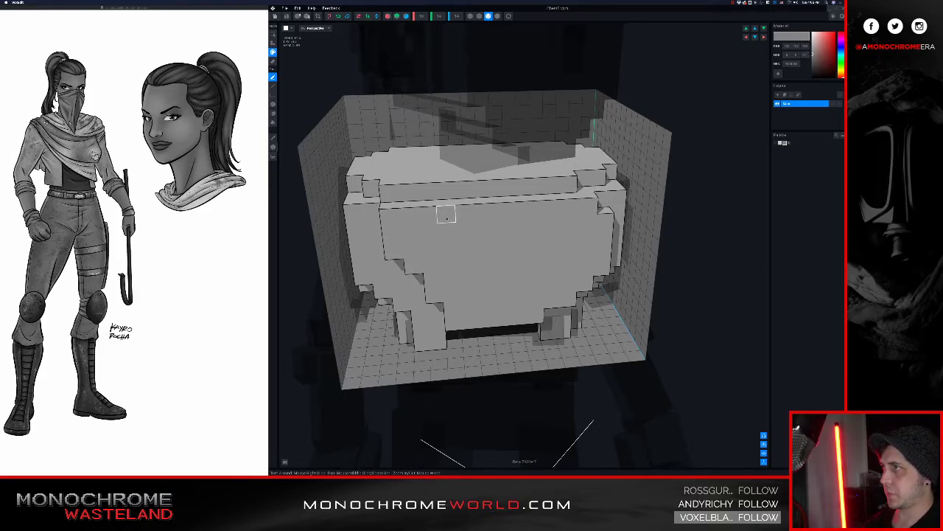
{"action": "key", "text": "f"}
{"action": "key", "text": "b"}
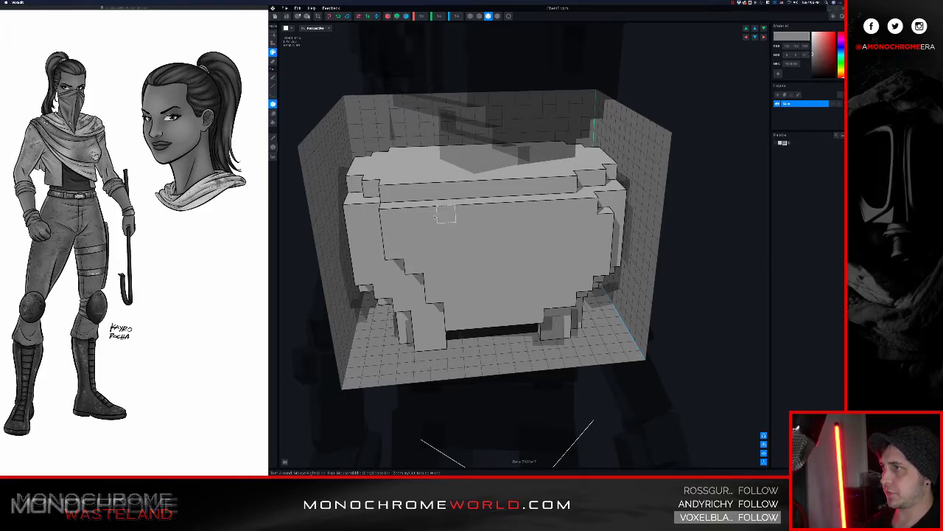
{"action": "mouse_move", "coordinate": [384, 211]}
{"action": "left_mouse_down"}
{"action": "mouse_move", "coordinate": [525, 227]}
{"action": "mouse_move", "coordinate": [605, 221]}
{"action": "mouse_move", "coordinate": [594, 288]}
{"action": "left_mouse_up"}
{"action": "mouse_move", "coordinate": [412, 250]}
{"action": "left_mouse_down"}
{"action": "mouse_move", "coordinate": [412, 265]}
{"action": "mouse_move", "coordinate": [594, 289]}
{"action": "mouse_move", "coordinate": [583, 298]}
{"action": "mouse_move", "coordinate": [464, 305]}
{"action": "mouse_move", "coordinate": [453, 308]}
{"action": "mouse_move", "coordinate": [456, 320]}
{"action": "left_mouse_up"}
{"action": "right_click_drag", "start_coordinate": [456, 320], "coordinate": [476, 258]}
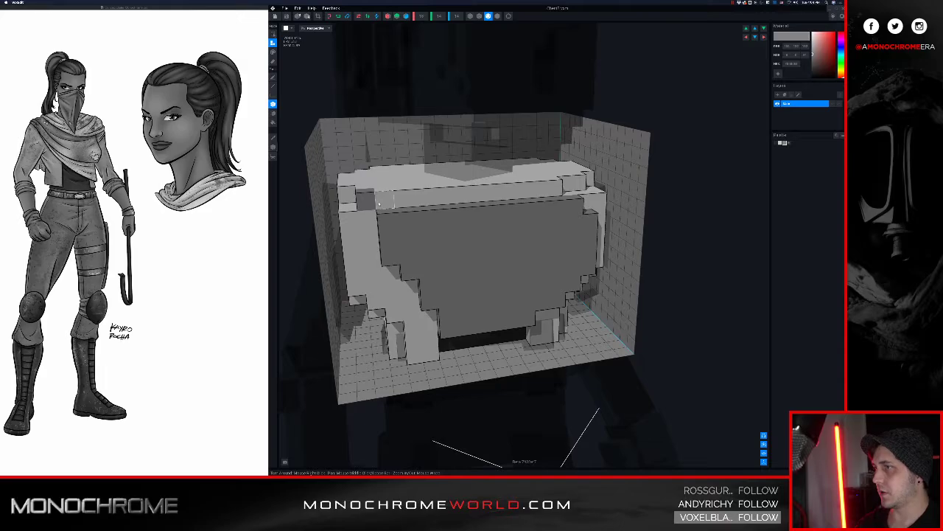
Add darker grey voxels from the front panel's upper corner up and over the shoulder edge.
{"action": "left_click", "coordinate": [379, 203]}
{"action": "left_click", "coordinate": [369, 219]}
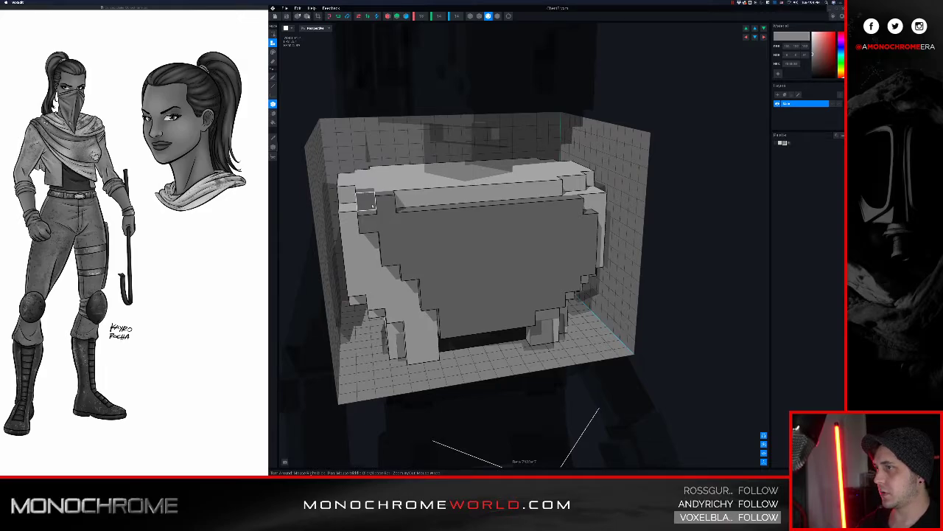
{"action": "right_click_drag", "start_coordinate": [384, 193], "coordinate": [412, 215]}
{"action": "left_click", "coordinate": [415, 215]}
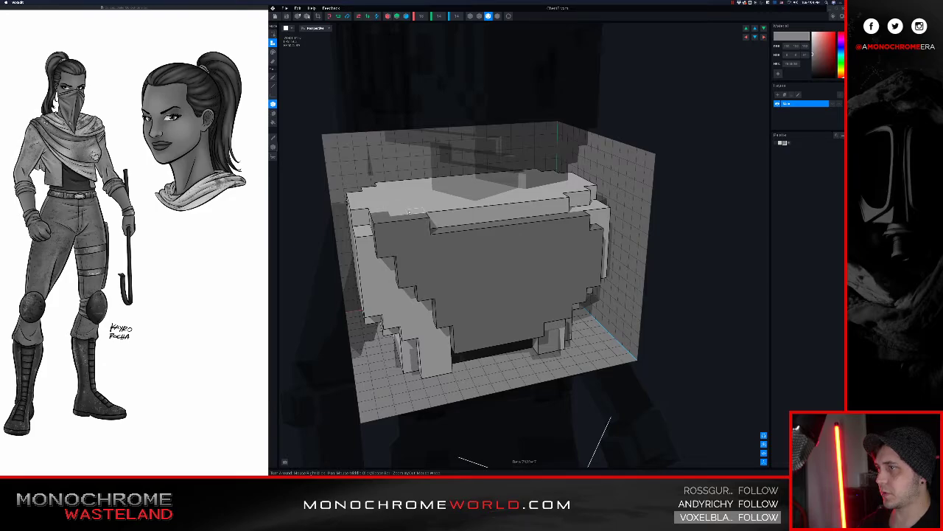
{"action": "left_click", "coordinate": [397, 207]}
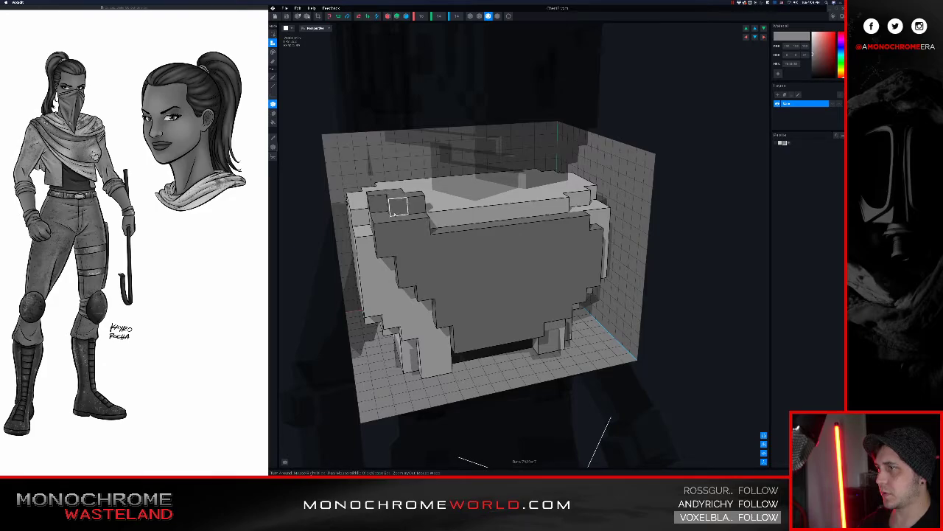
Extend the darker grey voxel layer across the top of the shoulder toward the back of the chest.
{"action": "right_click_drag", "start_coordinate": [376, 204], "coordinate": [348, 212]}
{"action": "left_click", "coordinate": [359, 217]}
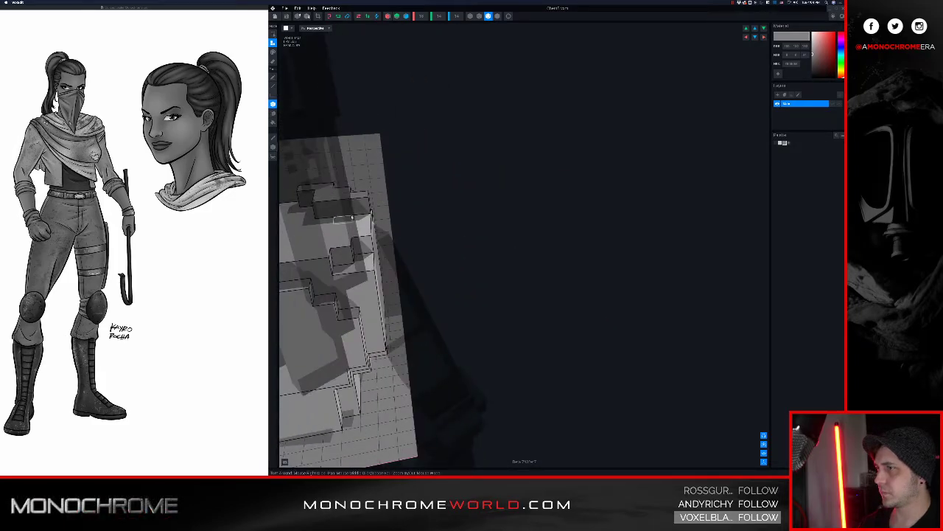
{"action": "left_click_drag", "start_coordinate": [352, 217], "coordinate": [336, 219]}
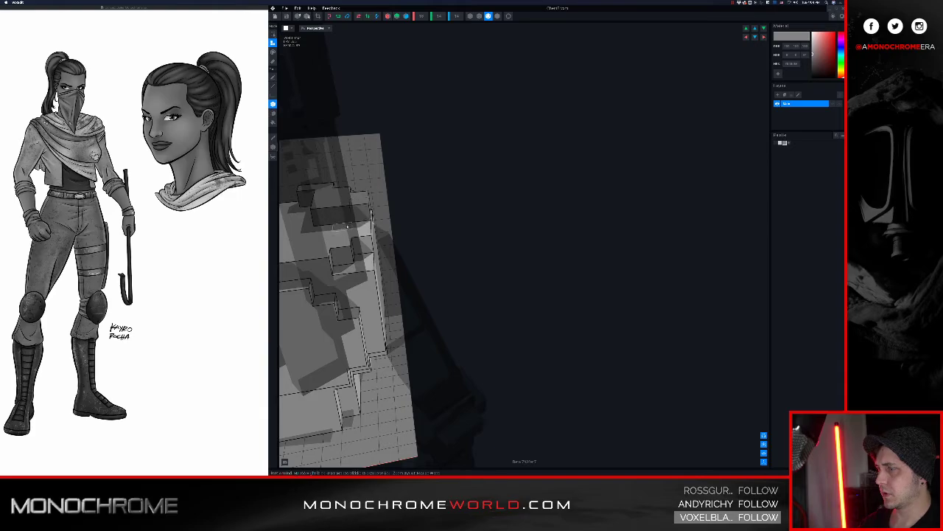
{"action": "right_click_drag", "start_coordinate": [332, 219], "coordinate": [407, 185]}
{"action": "left_click_drag", "start_coordinate": [406, 185], "coordinate": [389, 184]}
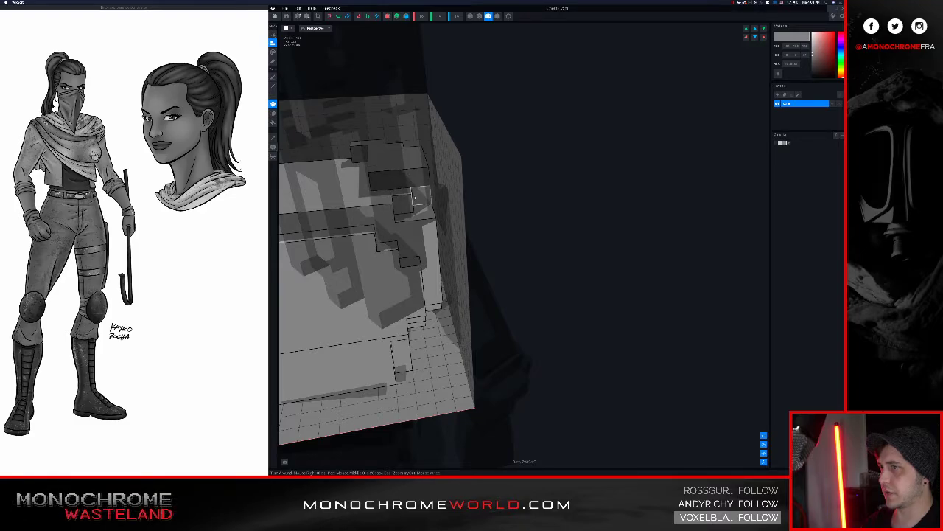
Add darker grey voxels along the back of the shoulder and stagger them down the chest's upper back corner.
{"action": "left_click", "coordinate": [416, 198]}
{"action": "left_click", "coordinate": [406, 193]}
{"action": "left_click", "coordinate": [387, 194]}
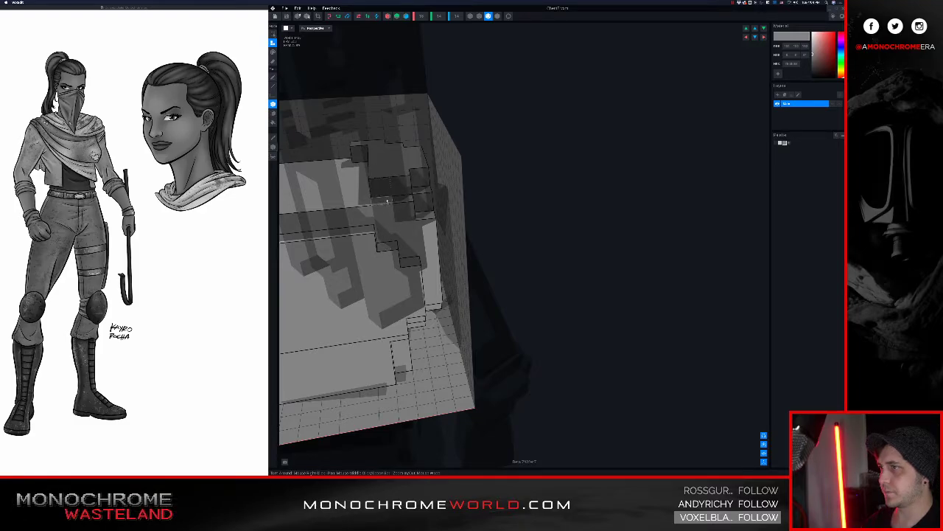
{"action": "left_click", "coordinate": [387, 200]}
{"action": "right_click_drag", "start_coordinate": [384, 198], "coordinate": [389, 217]}
{"action": "left_click", "coordinate": [389, 212]}
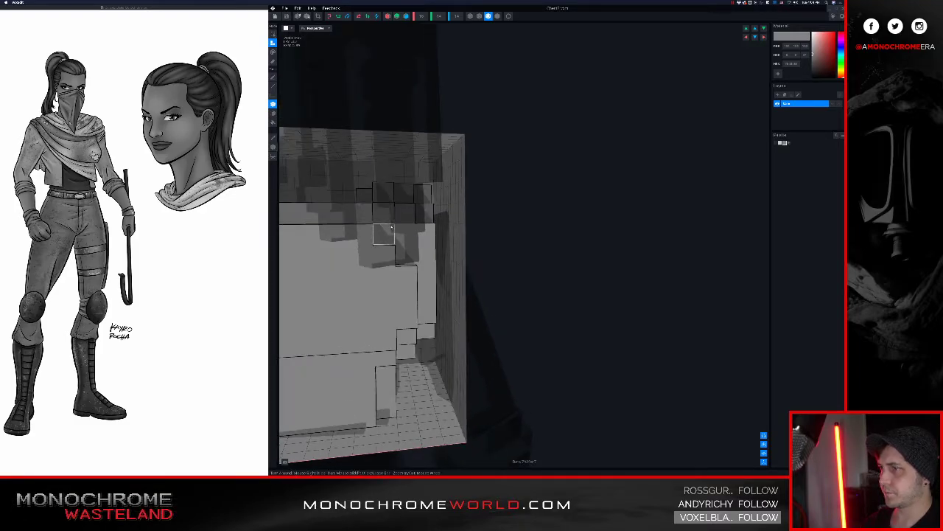
{"action": "right_click_drag", "start_coordinate": [404, 214], "coordinate": [400, 220]}
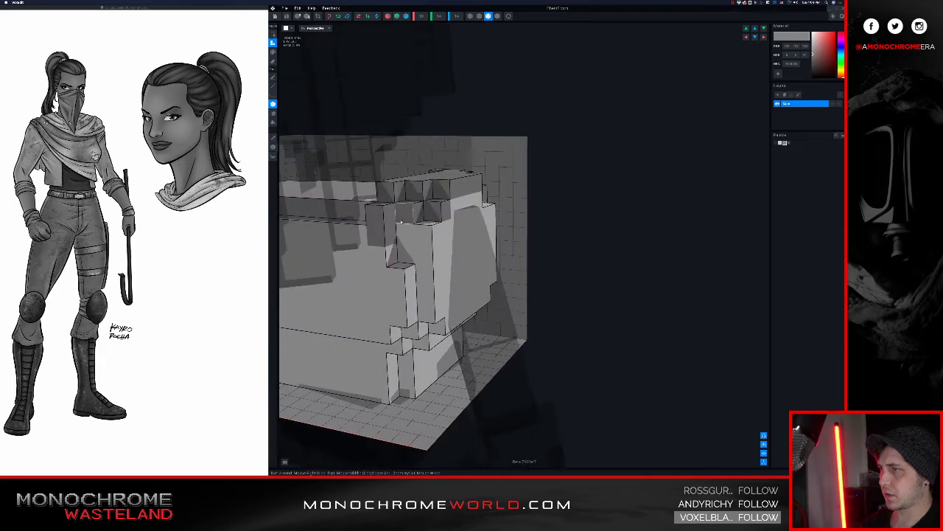
{"action": "left_click", "coordinate": [394, 238]}
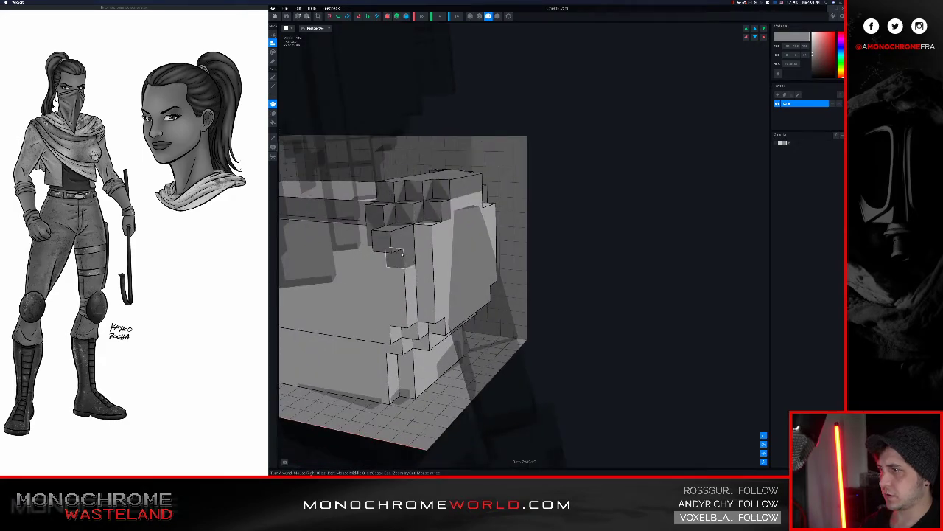
{"action": "right_click_drag", "start_coordinate": [394, 237], "coordinate": [438, 207]}
Widen the raised darker grey shoulder layer inward with a row of voxels toward the neck.
{"action": "key", "text": "g"}
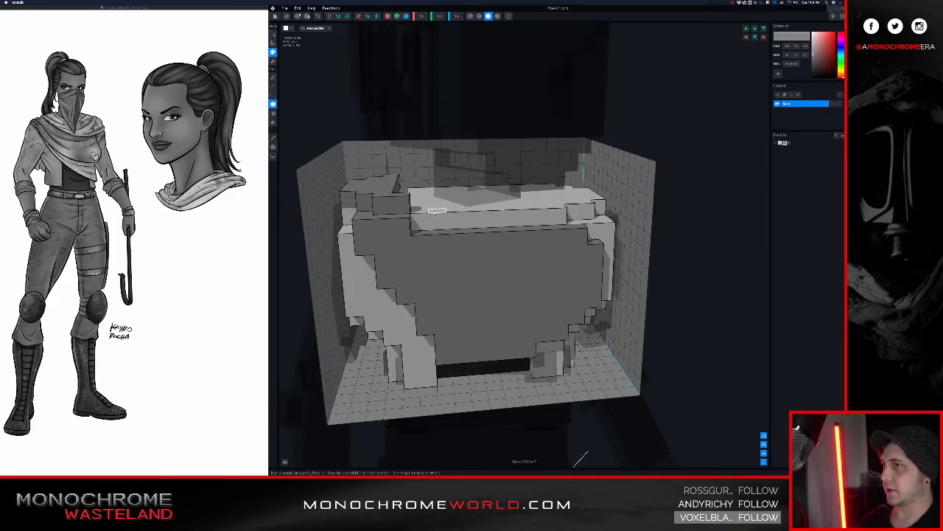
{"action": "right_click_drag", "start_coordinate": [437, 211], "coordinate": [399, 203]}
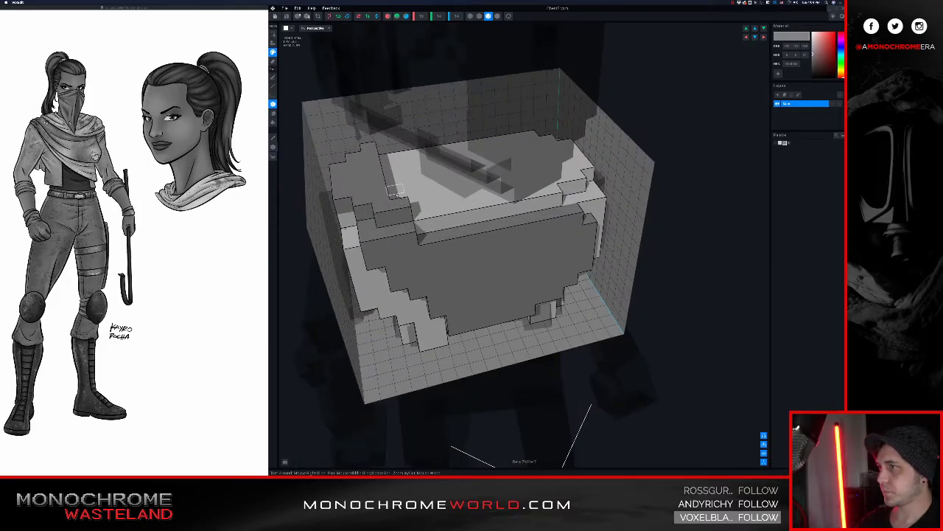
{"action": "key", "text": "t"}
{"action": "left_click", "coordinate": [398, 193]}
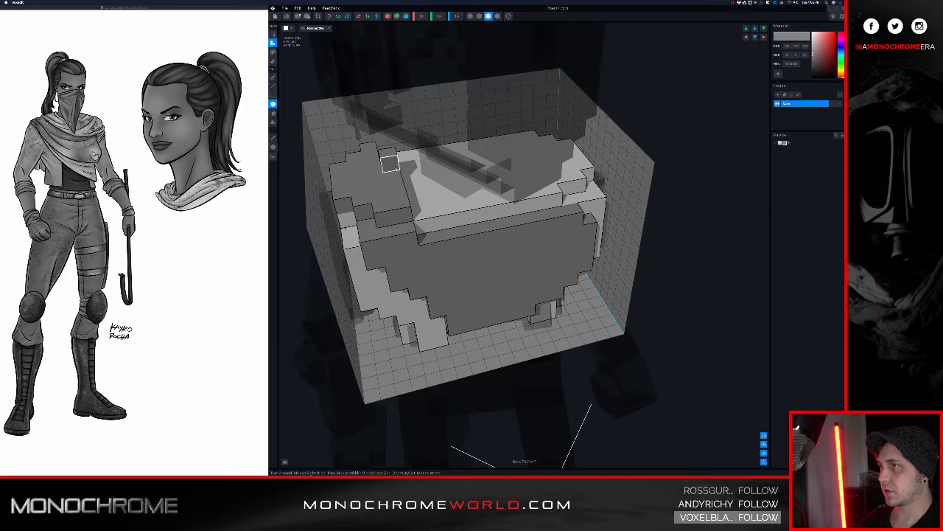
{"action": "mouse_move", "coordinate": [400, 160]}
{"action": "right_mouse_down"}
{"action": "mouse_move", "coordinate": [415, 173]}
{"action": "mouse_move", "coordinate": [391, 154]}
{"action": "right_mouse_up"}
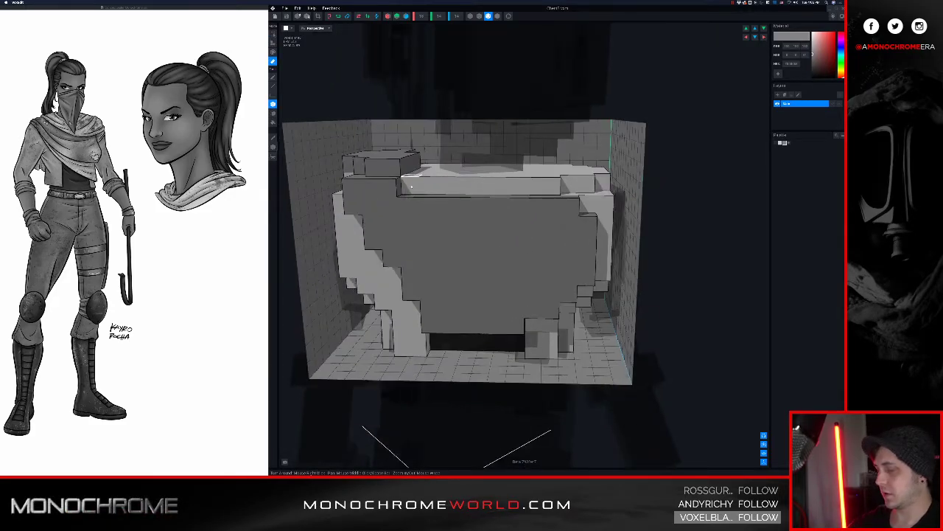
{"action": "right_click_drag", "start_coordinate": [418, 196], "coordinate": [472, 171]}
Paint the chest's light top surface and the opposite shoulder's edge darker grey.
{"action": "left_click", "coordinate": [391, 157]}
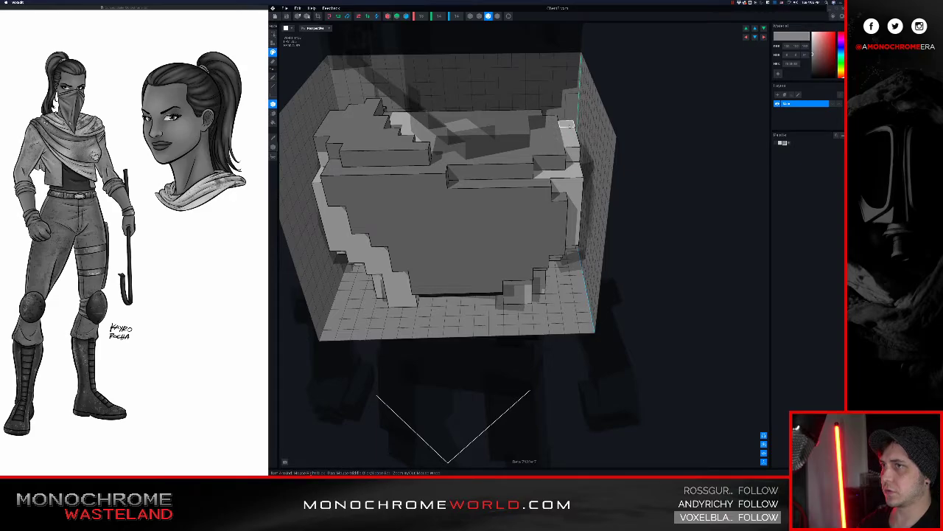
{"action": "mouse_move", "coordinate": [529, 131]}
{"action": "left_mouse_down"}
{"action": "mouse_move", "coordinate": [415, 129]}
{"action": "mouse_move", "coordinate": [426, 140]}
{"action": "mouse_move", "coordinate": [412, 144]}
{"action": "left_mouse_up"}
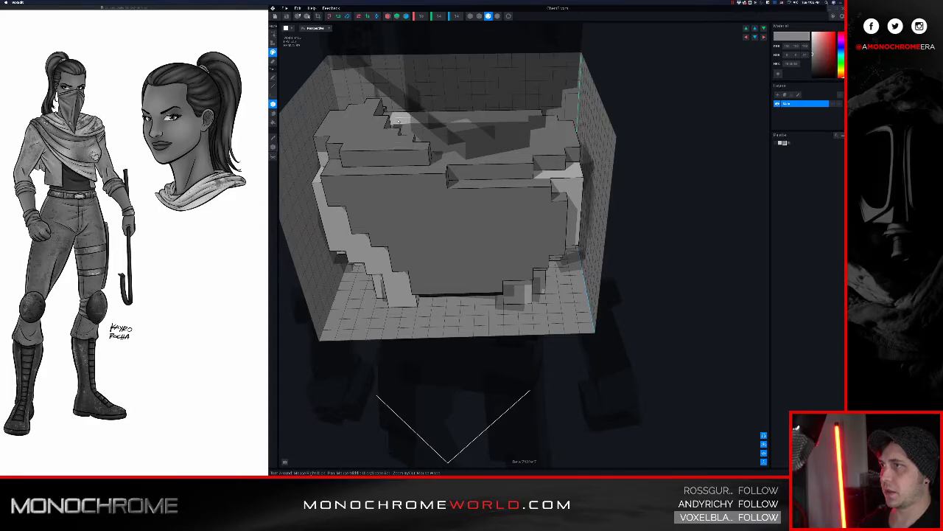
{"action": "mouse_move", "coordinate": [528, 118]}
{"action": "right_mouse_down"}
{"action": "mouse_move", "coordinate": [534, 143]}
{"action": "mouse_move", "coordinate": [499, 162]}
{"action": "mouse_move", "coordinate": [482, 158]}
{"action": "mouse_move", "coordinate": [488, 150]}
{"action": "mouse_move", "coordinate": [487, 164]}
{"action": "mouse_move", "coordinate": [478, 159]}
{"action": "right_mouse_up"}
Build a raised darker grey layer on the opposite shoulder, from its front corner inward toward the neck and along the side.
{"action": "key", "text": "t"}
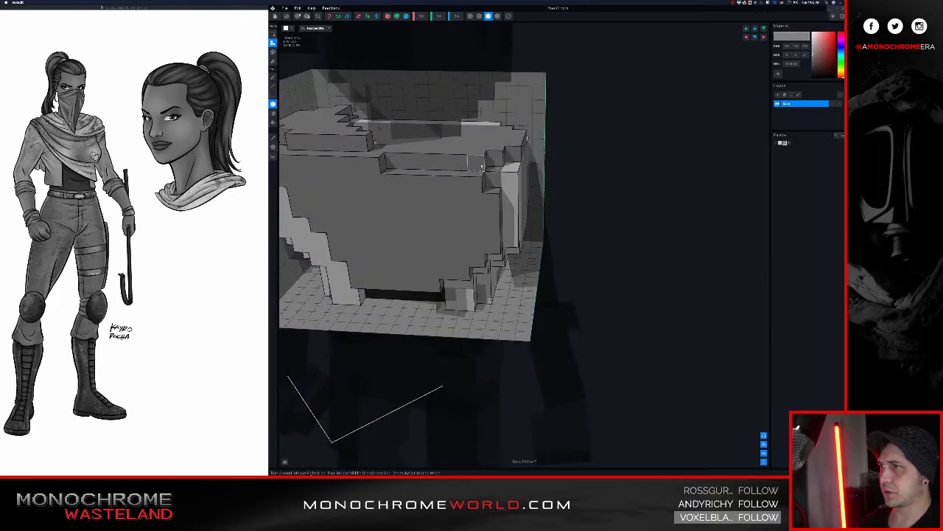
{"action": "left_click", "coordinate": [492, 151]}
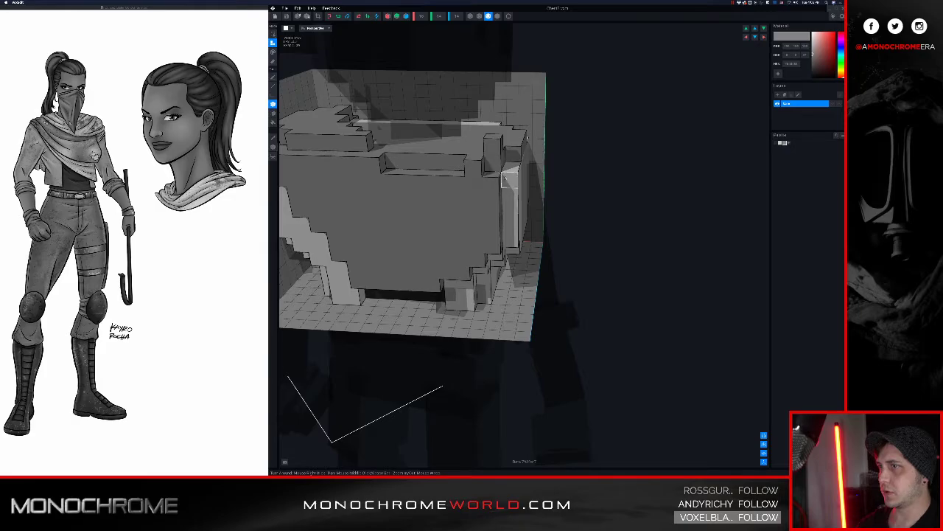
{"action": "right_click_drag", "start_coordinate": [527, 138], "coordinate": [513, 149]}
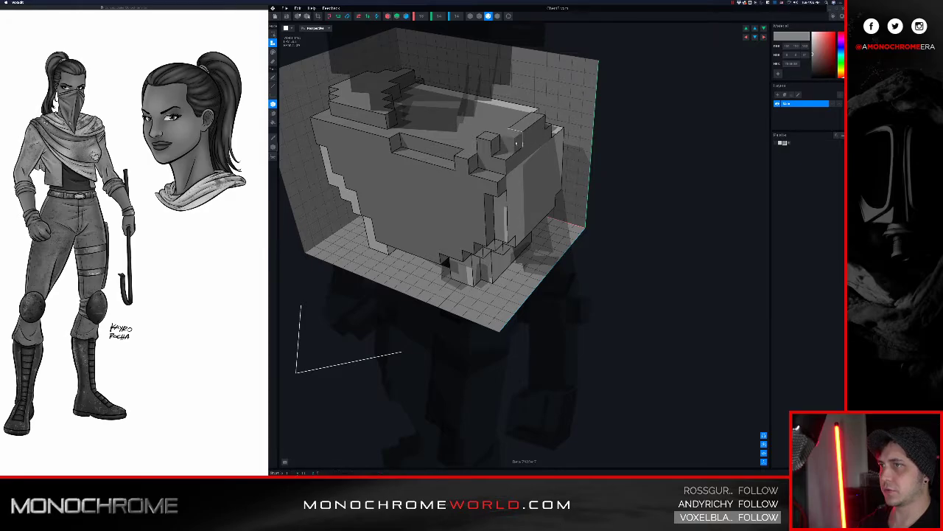
{"action": "right_click_drag", "start_coordinate": [512, 139], "coordinate": [481, 146]}
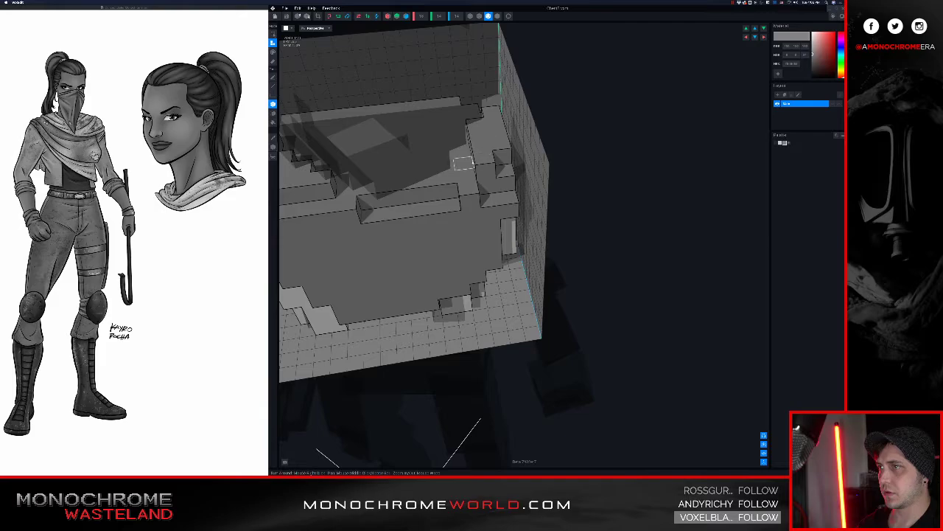
{"action": "left_click", "coordinate": [463, 159]}
{"action": "left_click", "coordinate": [464, 169]}
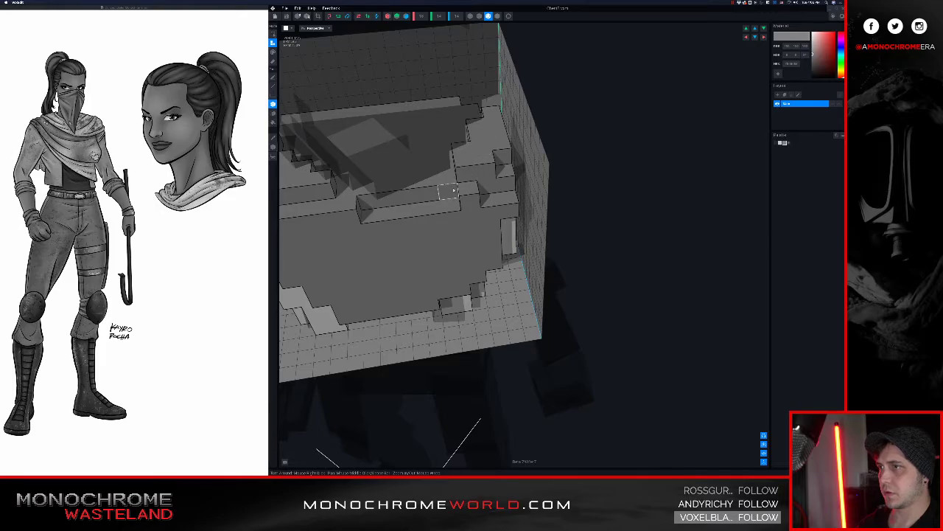
{"action": "left_click", "coordinate": [450, 195]}
{"action": "right_click_drag", "start_coordinate": [488, 168], "coordinate": [558, 164]}
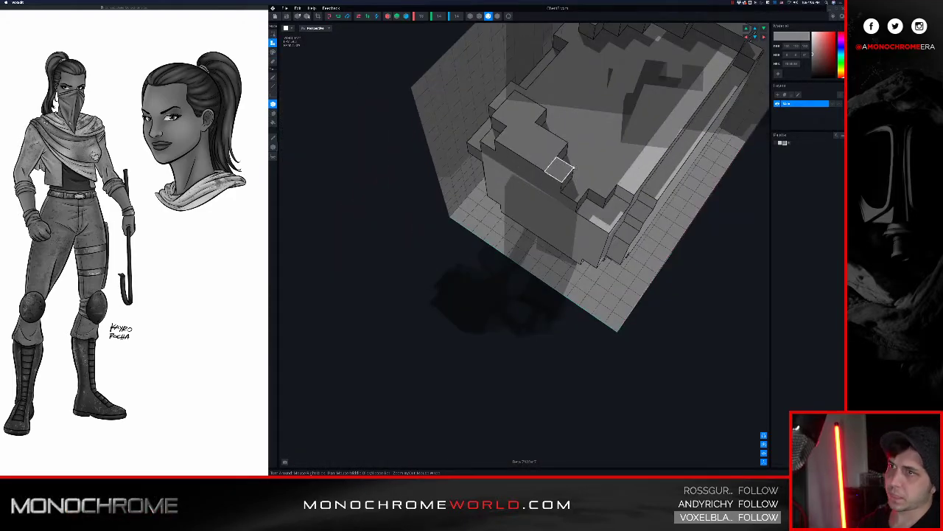
{"action": "left_click", "coordinate": [580, 168]}
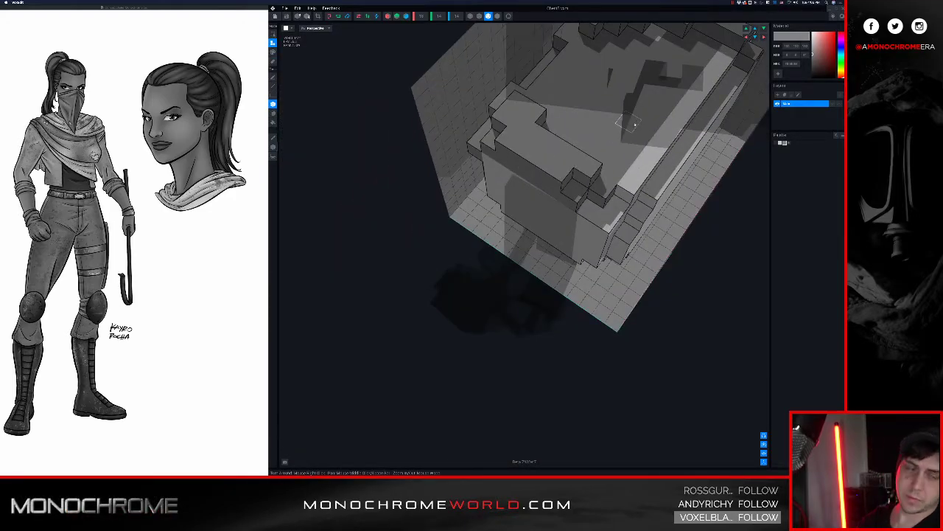
Extend the opposite shoulder's darker grey voxels around its back corner and over the top of the back.
{"action": "right_click_drag", "start_coordinate": [634, 125], "coordinate": [621, 138]}
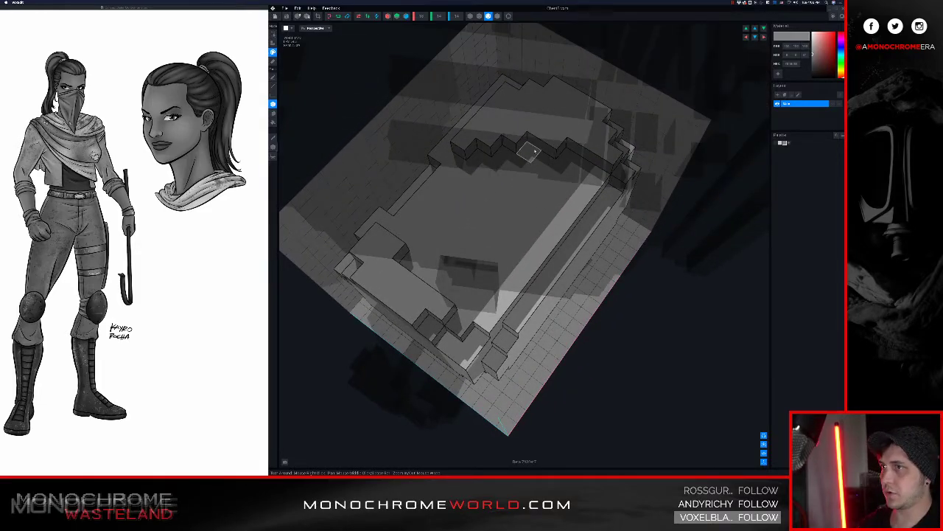
{"action": "right_click_drag", "start_coordinate": [521, 187], "coordinate": [521, 197]}
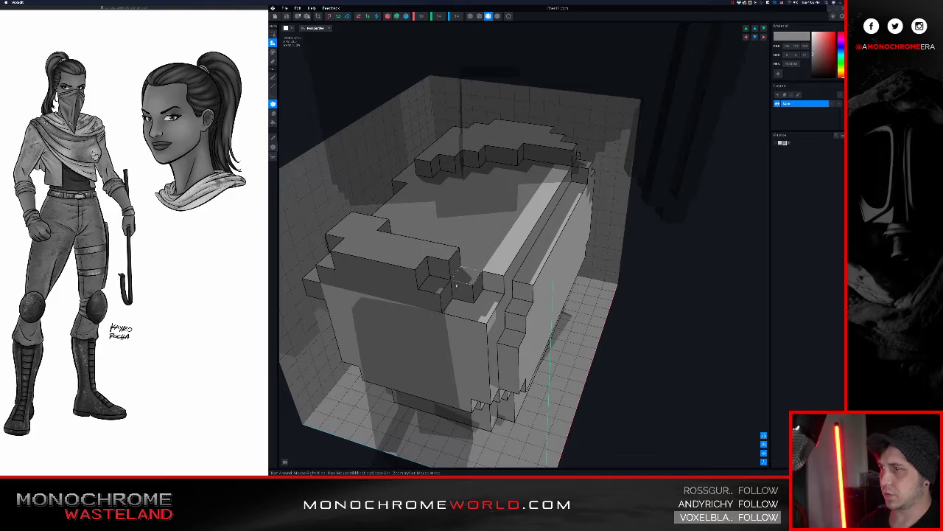
{"action": "left_click", "coordinate": [475, 267]}
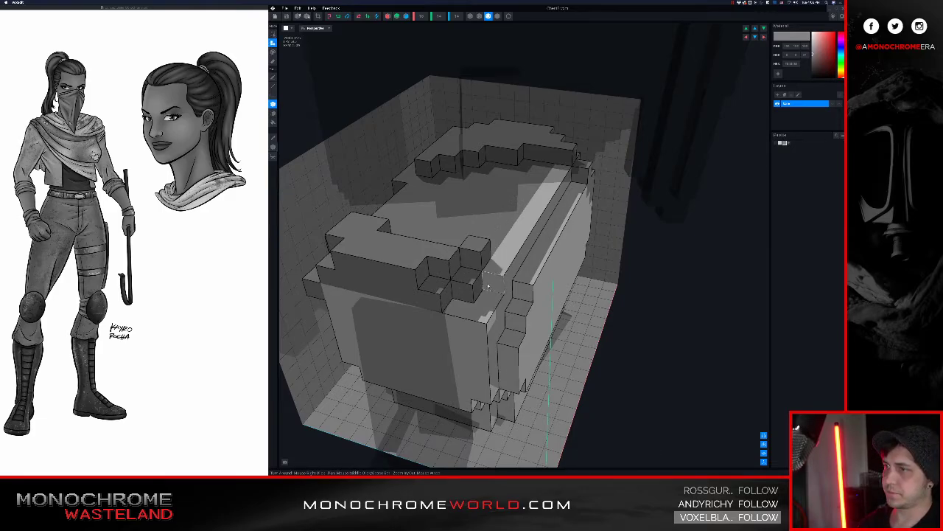
{"action": "left_click", "coordinate": [488, 286]}
{"action": "left_click", "coordinate": [470, 306]}
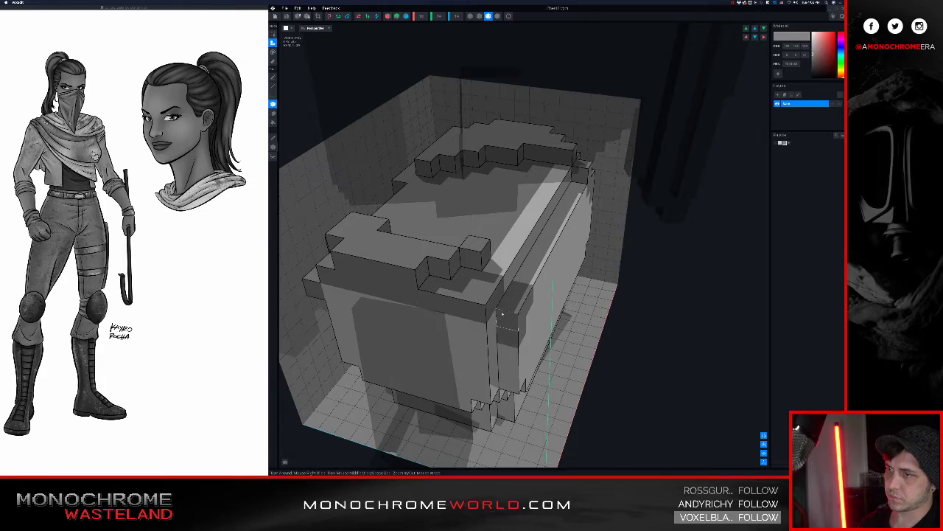
{"action": "left_click", "coordinate": [507, 298]}
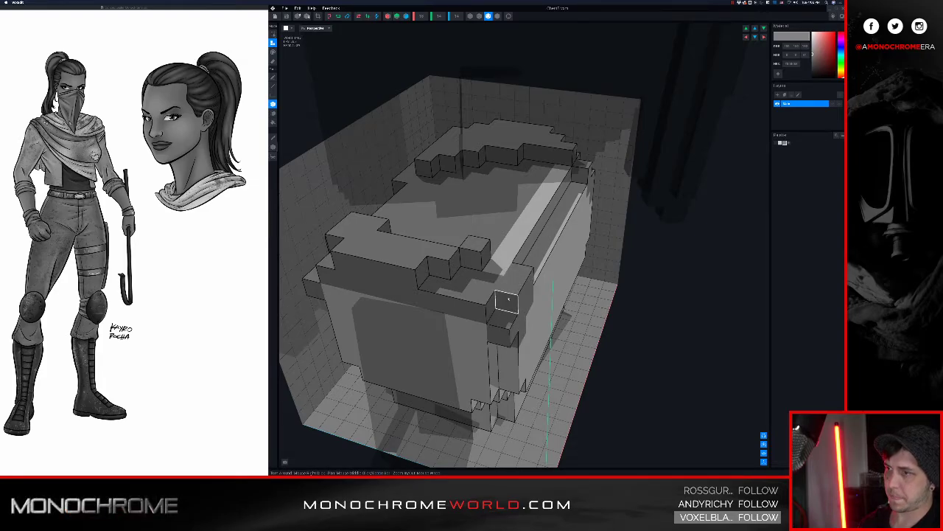
Paint the light strip along the back's top edge darker grey and fill the gaps in the raised shoulder corner.
{"action": "key", "text": "e"}
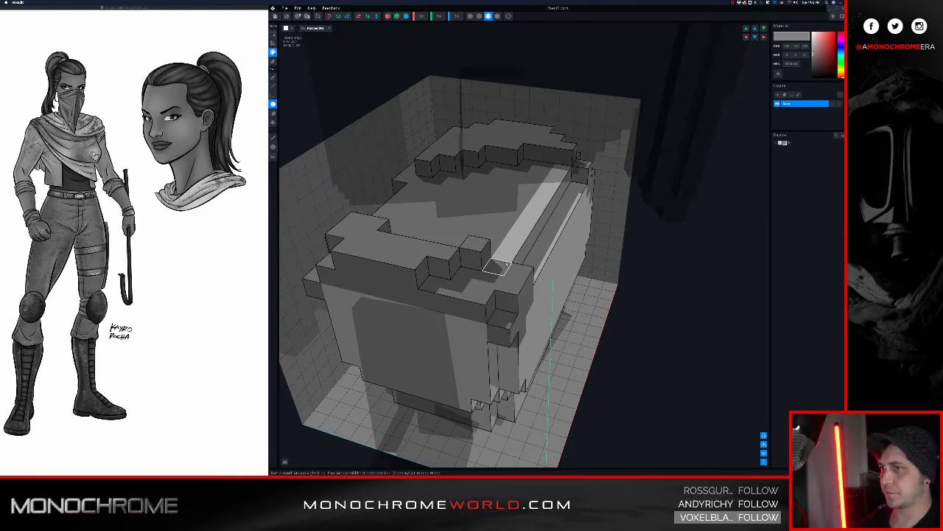
{"action": "mouse_move", "coordinate": [509, 260]}
{"action": "left_mouse_down"}
{"action": "mouse_move", "coordinate": [557, 177]}
{"action": "mouse_move", "coordinate": [569, 186]}
{"action": "mouse_move", "coordinate": [520, 314]}
{"action": "left_mouse_up"}
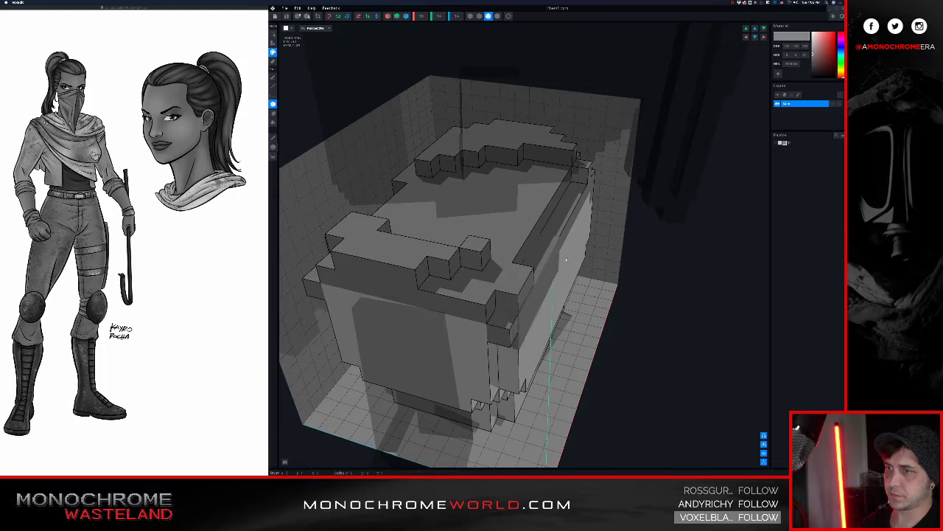
{"action": "left_click", "coordinate": [466, 277]}
{"action": "left_click", "coordinate": [454, 288]}
{"action": "left_click", "coordinate": [466, 289]}
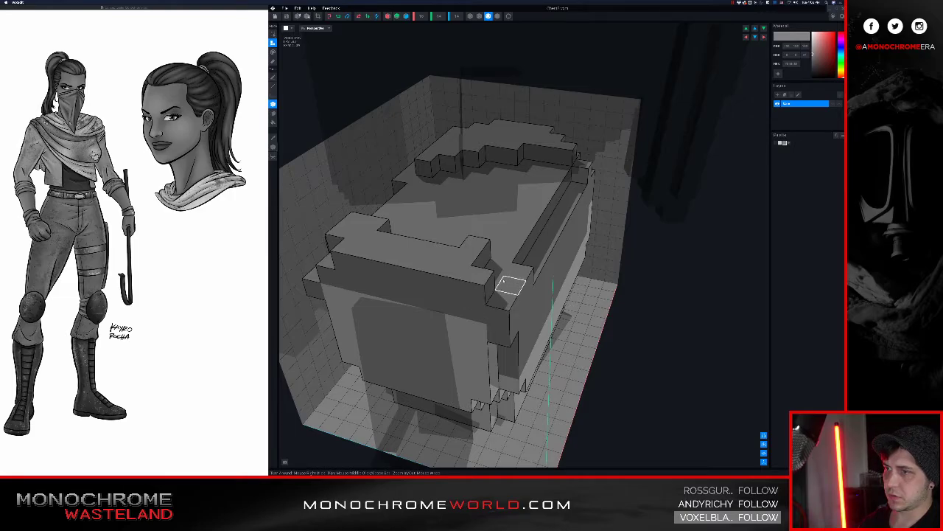
{"action": "left_click", "coordinate": [504, 284]}
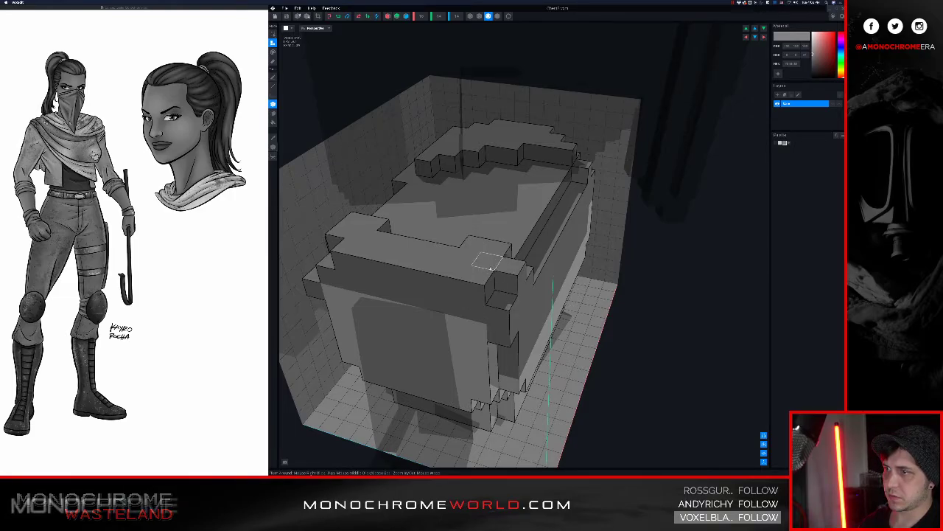
Deepen the front neckline notch by removing two voxels, and paint the exposed surface beneath darker grey.
{"action": "scroll", "coordinate": [491, 259], "scroll_direction": "up", "scroll_amount": 6}
{"action": "right_click_drag", "start_coordinate": [488, 254], "coordinate": [533, 255]}
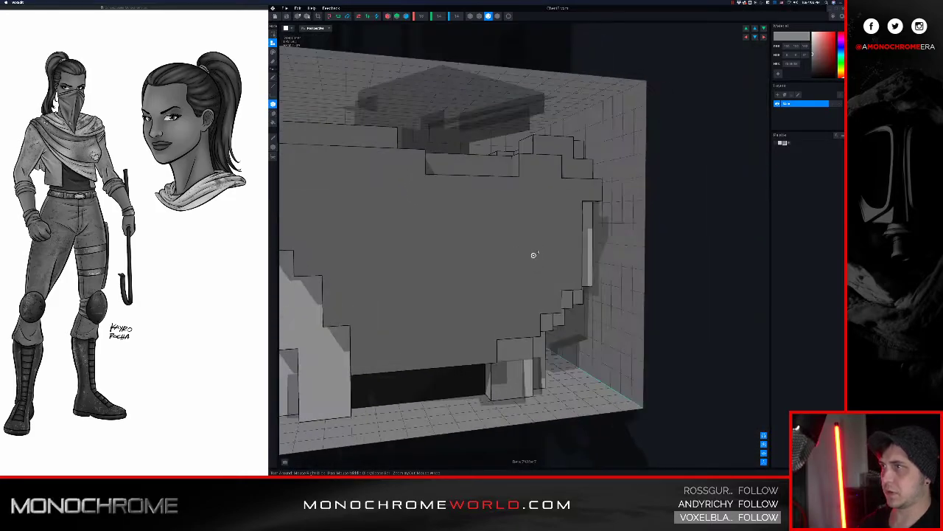
{"action": "scroll", "coordinate": [533, 255], "scroll_direction": "down", "scroll_amount": 5}
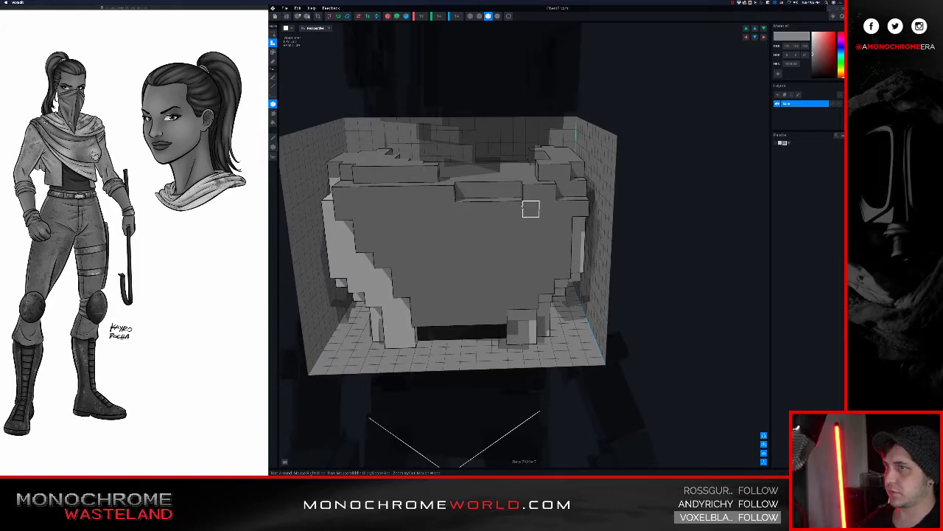
{"action": "right_click_drag", "start_coordinate": [531, 241], "coordinate": [512, 238]}
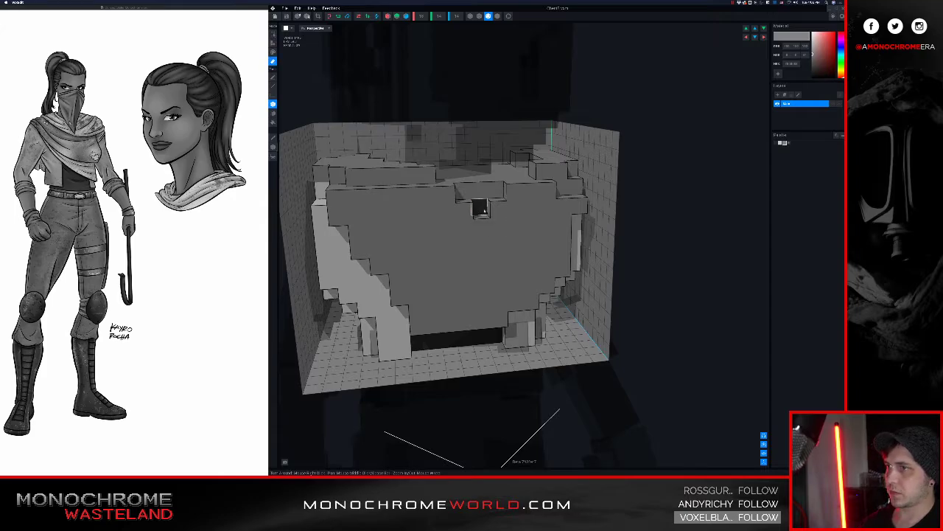
{"action": "left_click_drag", "start_coordinate": [480, 209], "coordinate": [501, 209]}
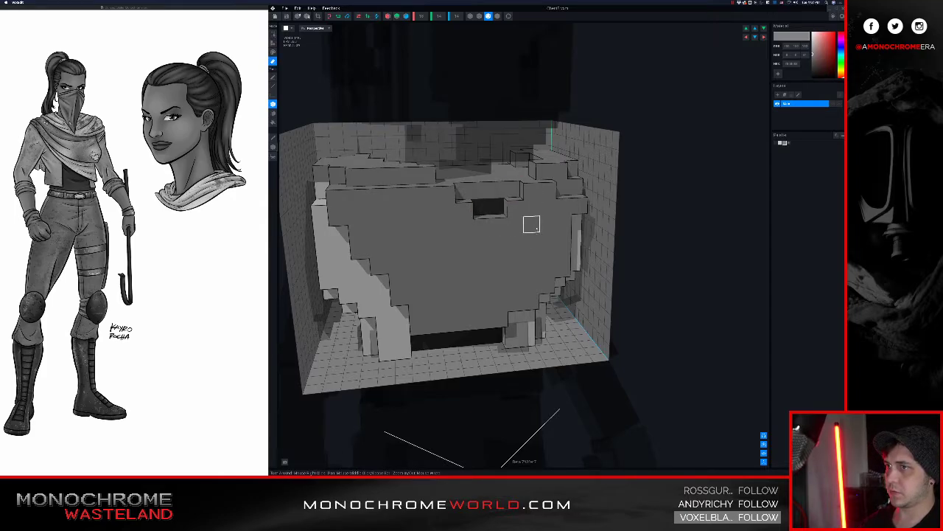
{"action": "left_click", "coordinate": [496, 208]}
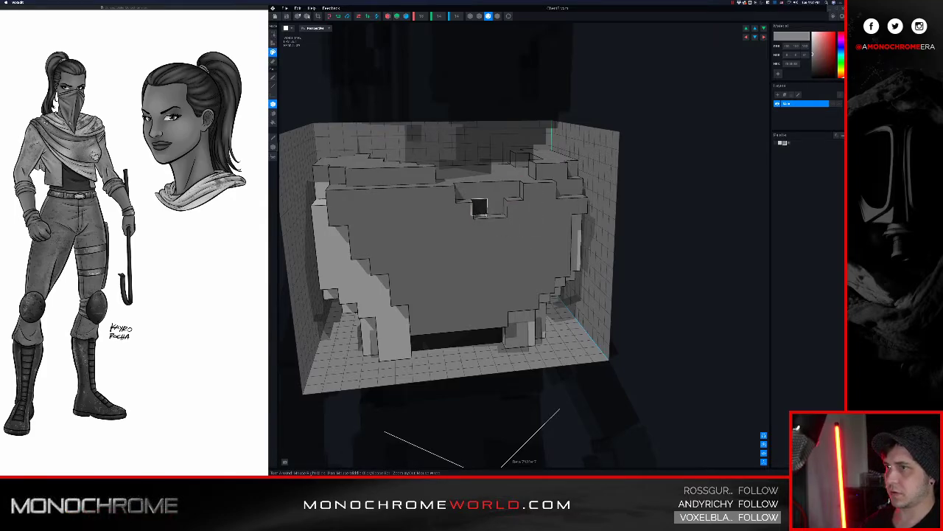
{"action": "left_click", "coordinate": [480, 208]}
{"action": "right_click_drag", "start_coordinate": [499, 241], "coordinate": [517, 258]}
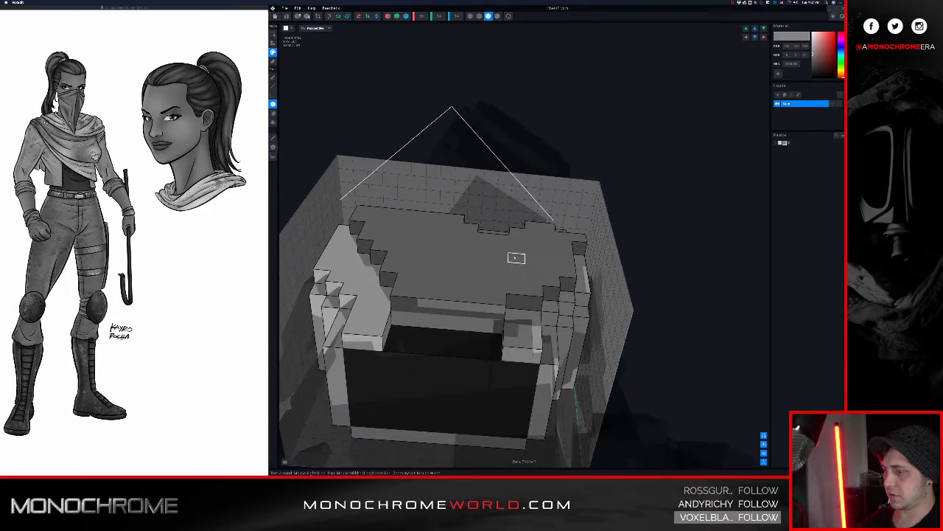
Extend the middle of the front panel down to the chest's lower edge with darker grey voxels.
{"action": "left_click", "coordinate": [438, 310]}
{"action": "left_click_drag", "start_coordinate": [453, 311], "coordinate": [515, 313]}
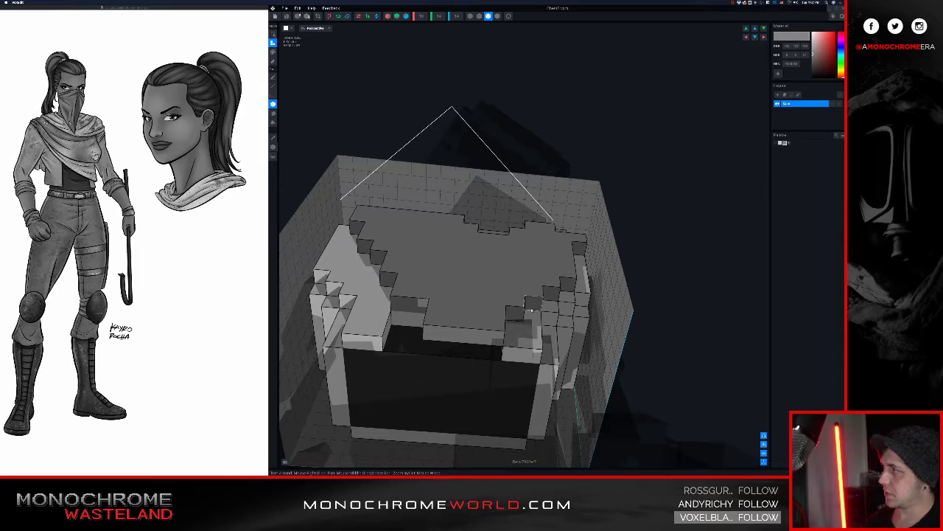
{"action": "right_click_drag", "start_coordinate": [530, 309], "coordinate": [527, 295]}
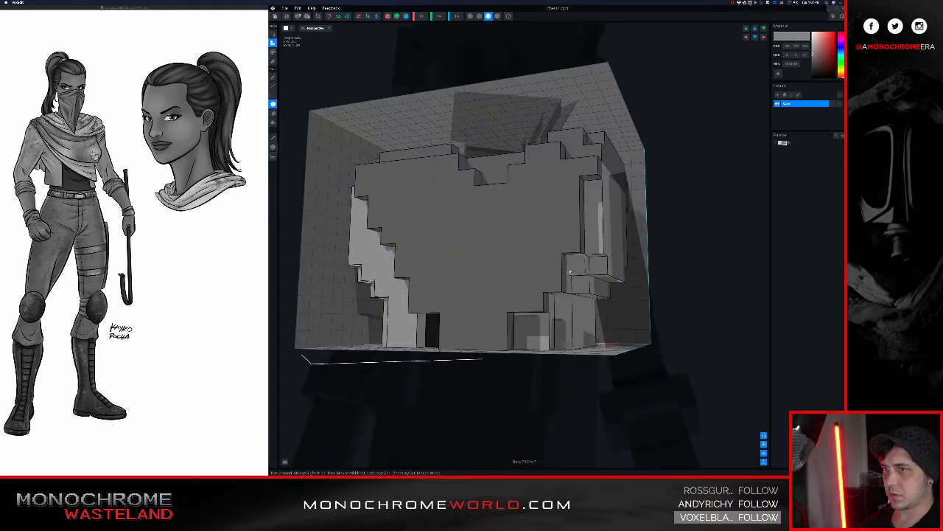
Cover the light grey block beside the front panel's lower end with darker grey voxels.
{"action": "right_click_drag", "start_coordinate": [569, 271], "coordinate": [536, 309]}
{"action": "left_click", "coordinate": [515, 340]}
{"action": "left_click", "coordinate": [532, 339]}
{"action": "scroll", "coordinate": [519, 341], "scroll_direction": "down", "scroll_amount": 3}
{"action": "scroll", "coordinate": [534, 309], "scroll_direction": "up", "scroll_amount": 3}
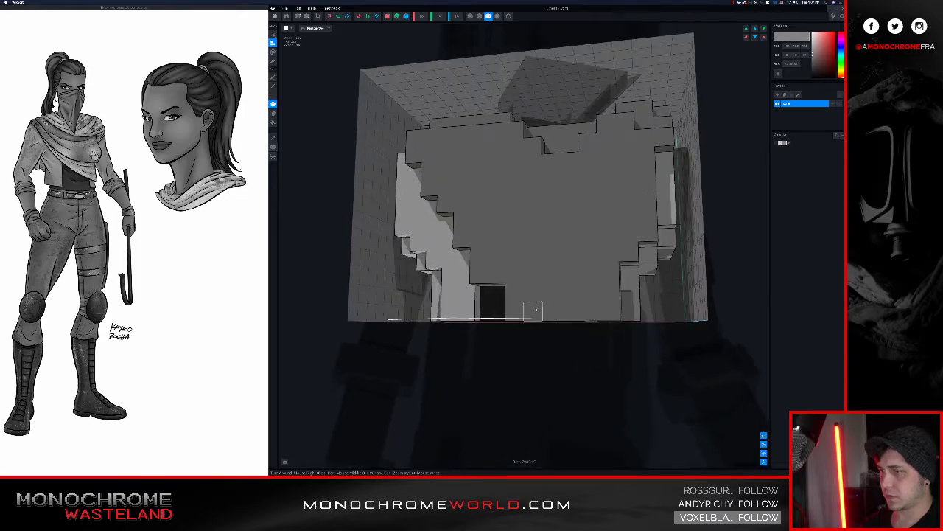
Trim voxels from the front panel's lower edge beside the dark gap, save the chest and return to the full character.
{"action": "right_click_drag", "start_coordinate": [527, 306], "coordinate": [435, 214]}
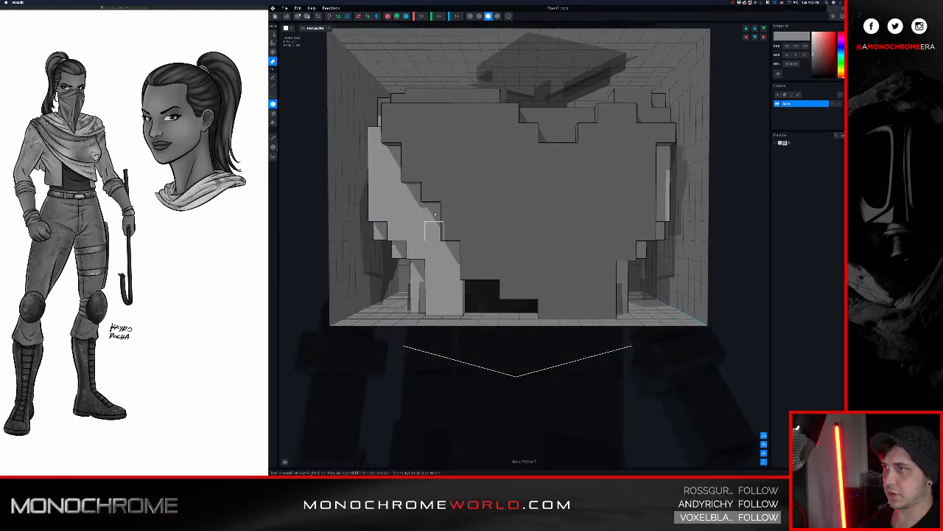
{"action": "left_click", "coordinate": [287, 16]}
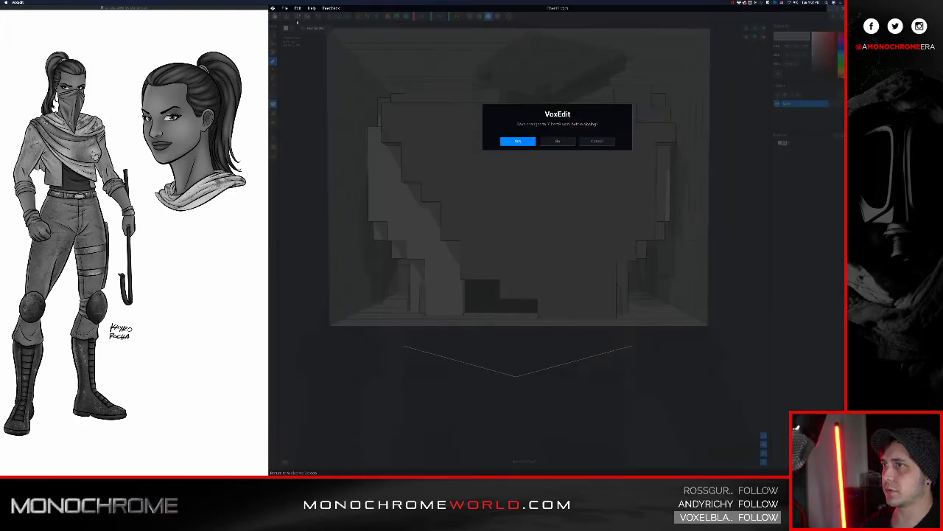
{"action": "left_click", "coordinate": [518, 142]}
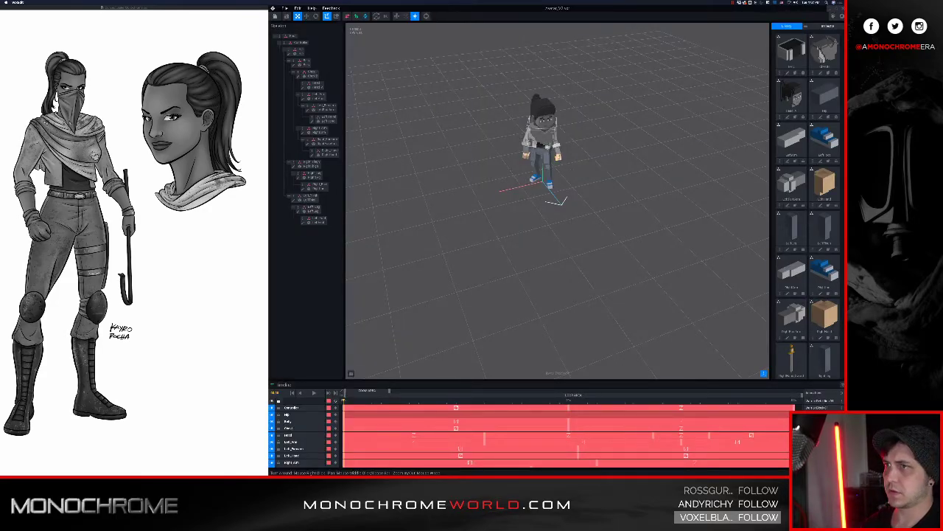
Examine the chest's scarf drape and its lower edge from several angles on the assembled character.
{"action": "right_click_drag", "start_coordinate": [542, 153], "coordinate": [535, 124]}
{"action": "scroll", "coordinate": [546, 128], "scroll_direction": "up", "scroll_amount": 5}
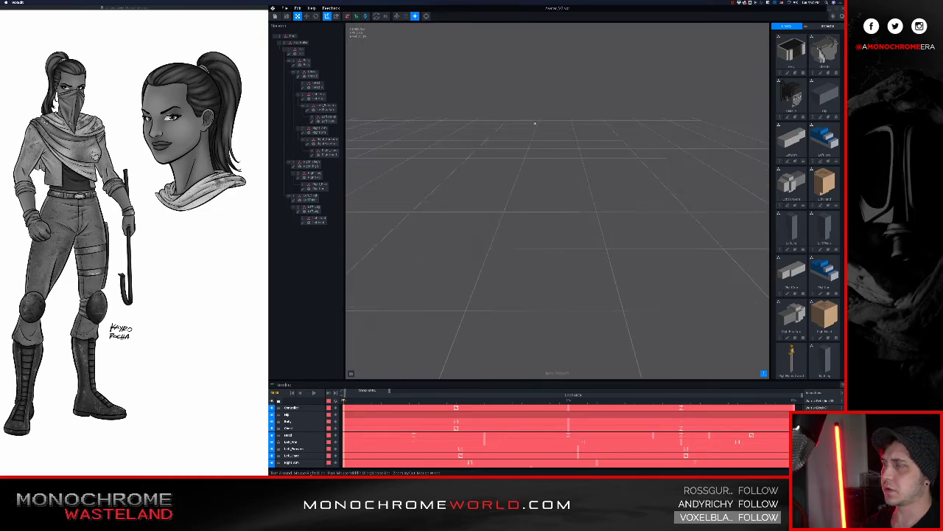
{"action": "middle_click_drag", "start_coordinate": [383, 148], "coordinate": [500, 207]}
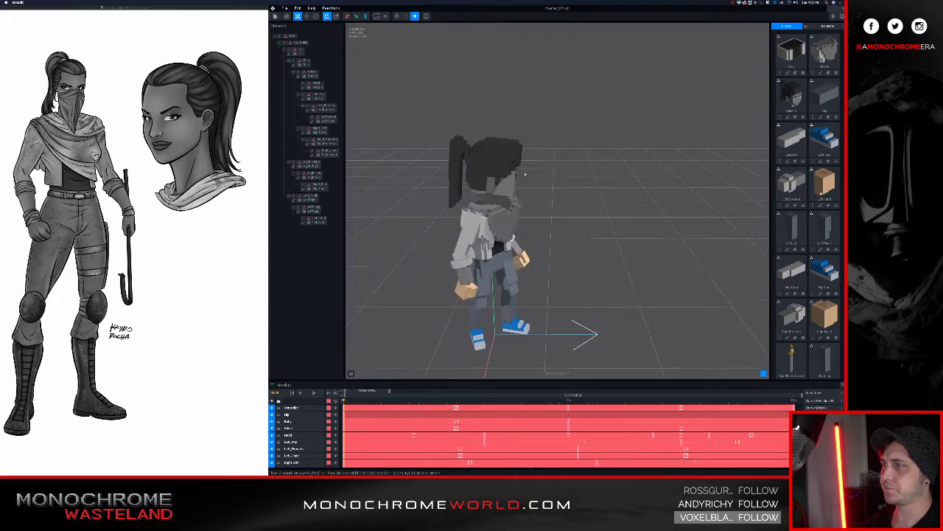
{"action": "right_click_drag", "start_coordinate": [499, 207], "coordinate": [513, 286]}
{"action": "scroll", "coordinate": [501, 213], "scroll_direction": "up", "scroll_amount": 5}
{"action": "scroll", "coordinate": [518, 240], "scroll_direction": "down", "scroll_amount": 2}
{"action": "middle_click_drag", "start_coordinate": [513, 286], "coordinate": [507, 257]}
{"action": "mouse_move", "coordinate": [512, 284]}
{"action": "right_mouse_down"}
{"action": "mouse_move", "coordinate": [511, 264]}
{"action": "mouse_move", "coordinate": [515, 302]}
{"action": "right_mouse_up"}
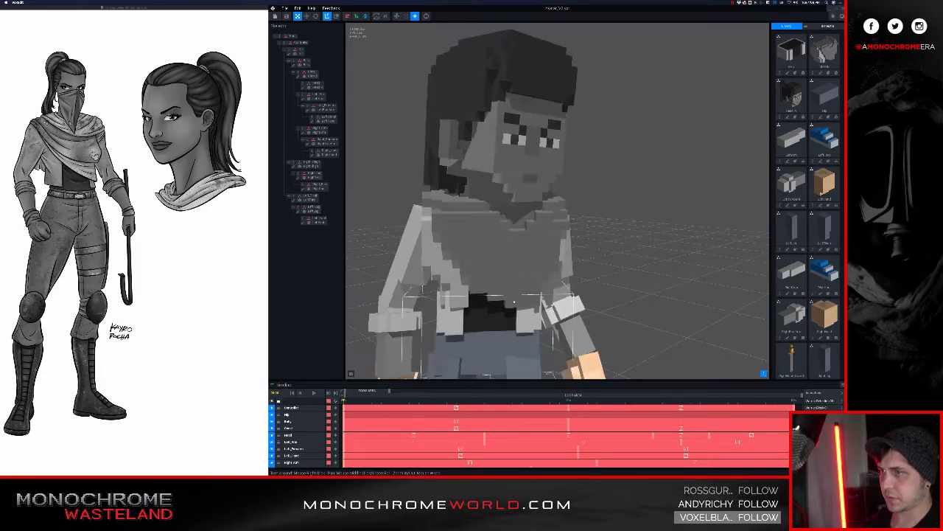
{"action": "left_click", "coordinate": [468, 259]}
{"action": "right_click_drag", "start_coordinate": [477, 274], "coordinate": [477, 269]}
{"action": "middle_click_drag", "start_coordinate": [477, 270], "coordinate": [476, 255]}
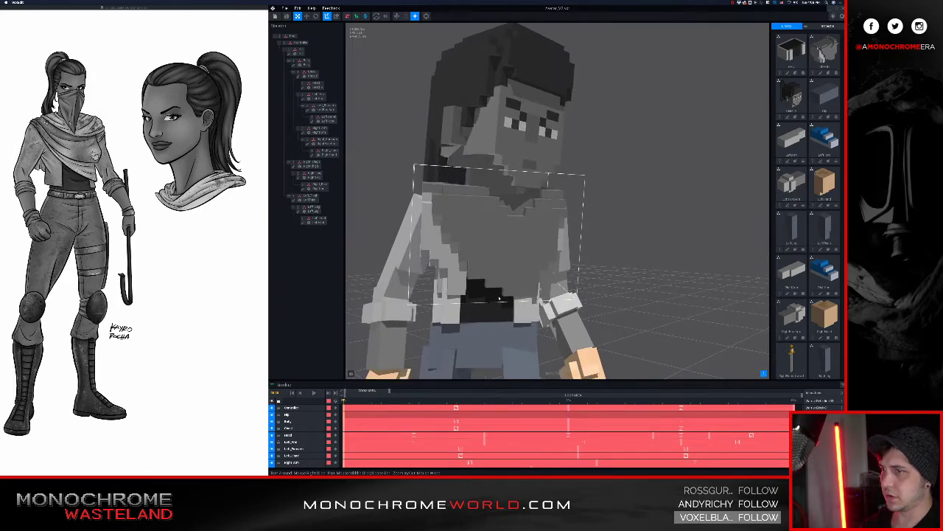
{"action": "right_click_drag", "start_coordinate": [513, 328], "coordinate": [513, 304]}
{"action": "scroll", "coordinate": [513, 305], "scroll_direction": "up", "scroll_amount": 3}
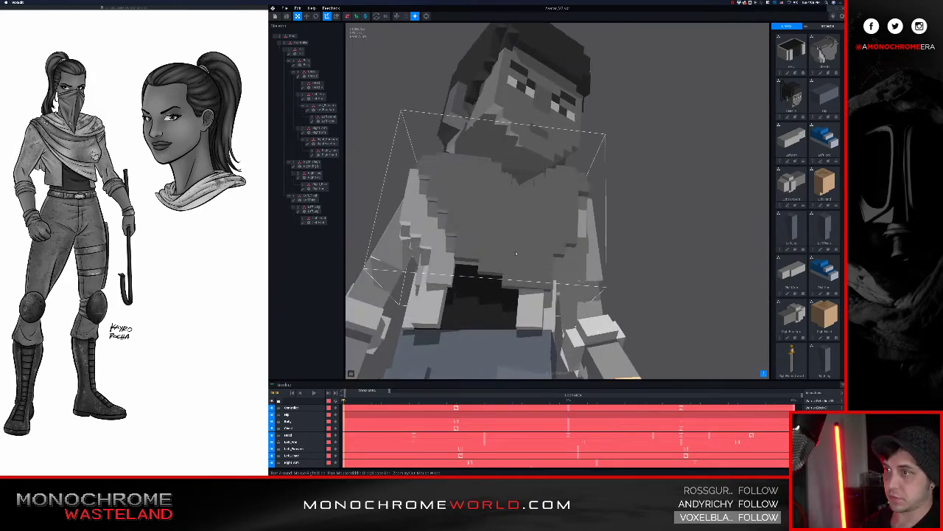
Reopen the chest model for its scarf grey, save it and return to the full character.
{"action": "left_click", "coordinate": [516, 253]}
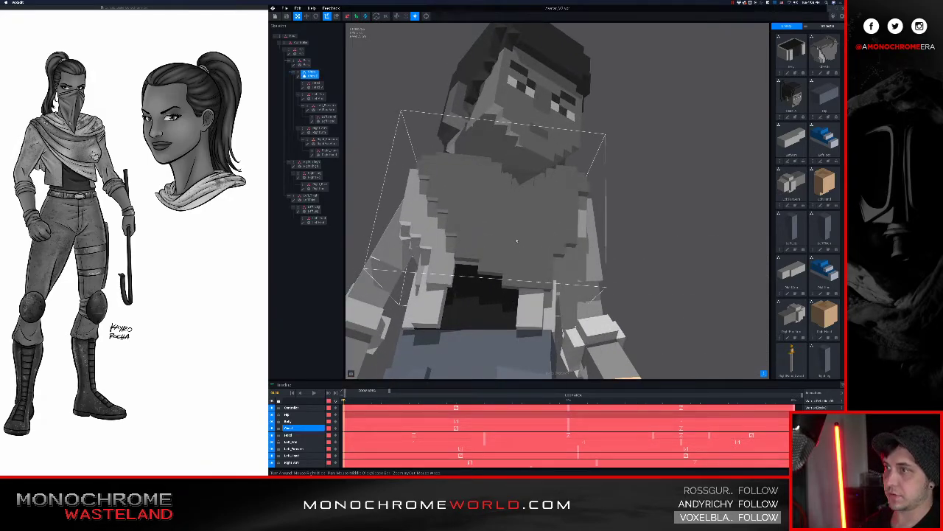
{"action": "left_click", "coordinate": [298, 76]}
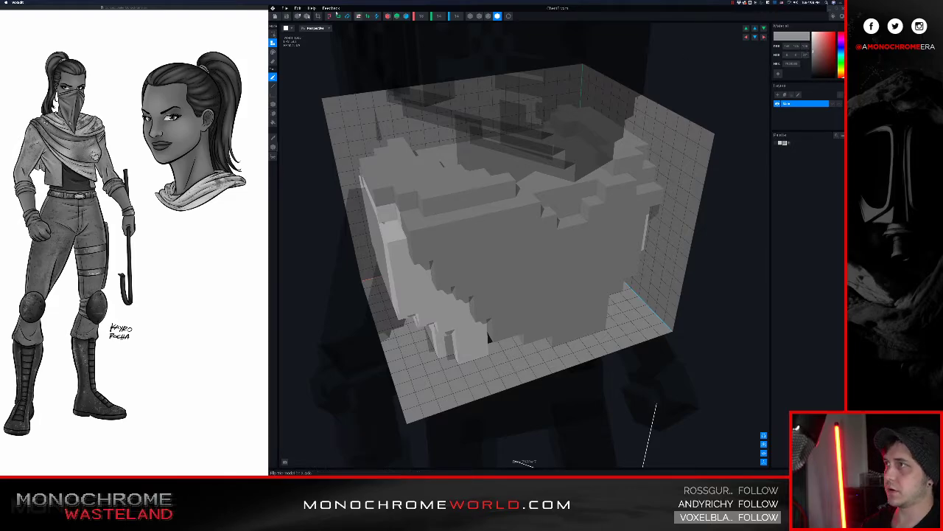
{"action": "left_click", "coordinate": [497, 15]}
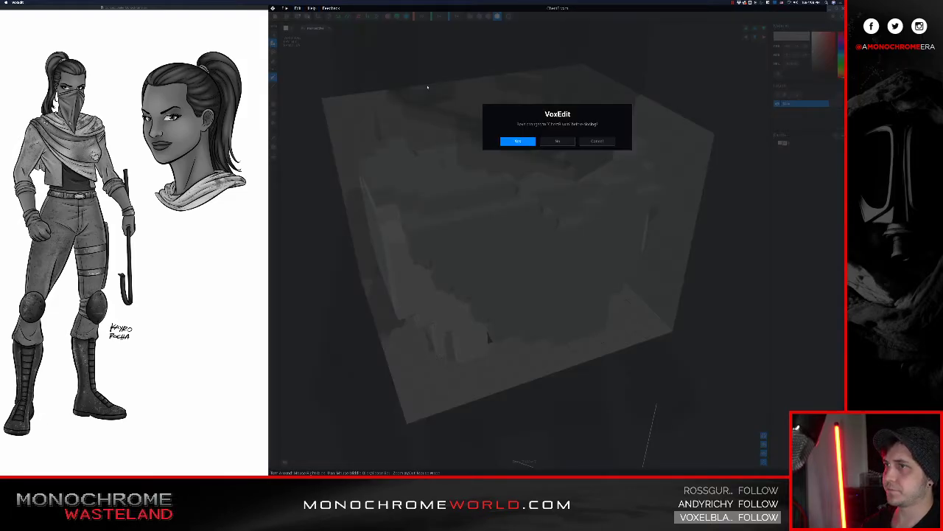
{"action": "left_click", "coordinate": [516, 141]}
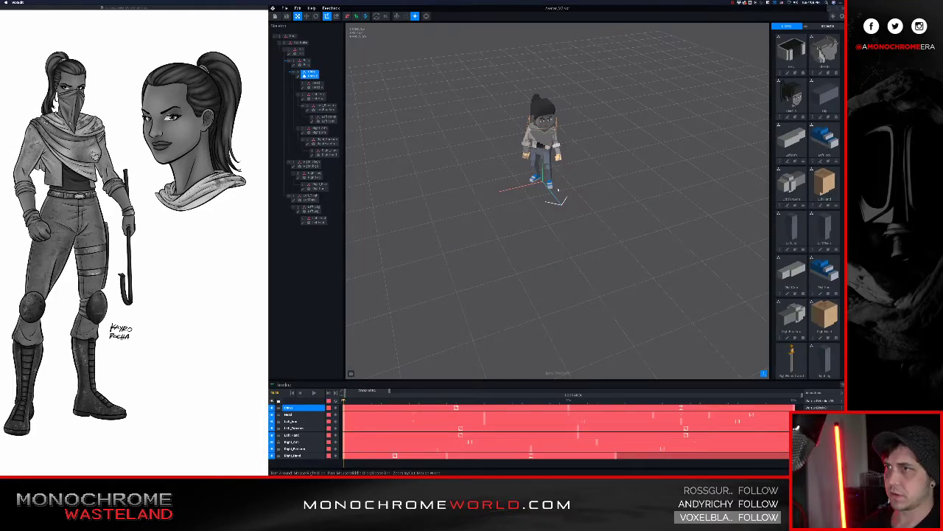
Select the belly part below the chest and open its voxel model for editing.
{"action": "scroll", "coordinate": [558, 190], "scroll_direction": "up", "scroll_amount": 5}
{"action": "right_click_drag", "start_coordinate": [558, 190], "coordinate": [553, 140]}
{"action": "middle_click_drag", "start_coordinate": [553, 110], "coordinate": [552, 177]}
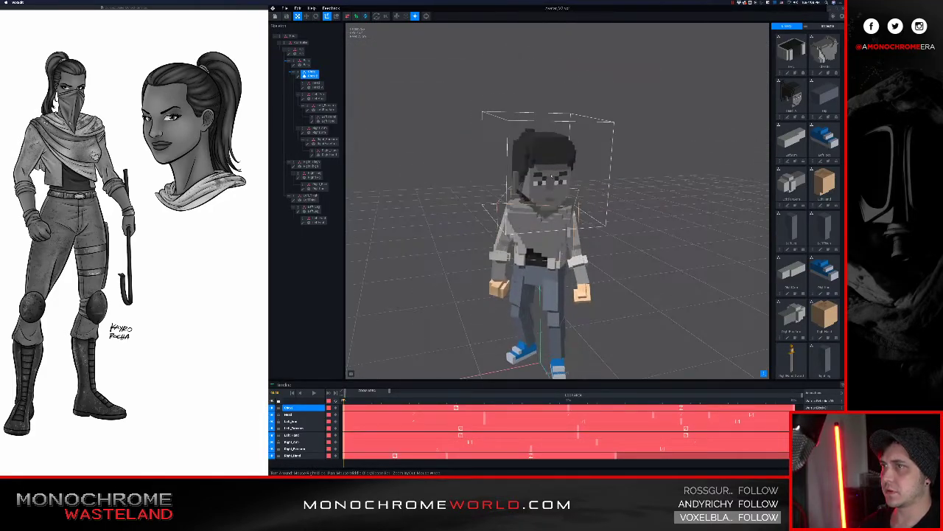
{"action": "scroll", "coordinate": [552, 176], "scroll_direction": "up", "scroll_amount": 5}
{"action": "right_click_drag", "start_coordinate": [555, 199], "coordinate": [551, 187]}
{"action": "middle_click_drag", "start_coordinate": [551, 187], "coordinate": [508, 53]}
{"action": "right_click_drag", "start_coordinate": [509, 53], "coordinate": [546, 55]}
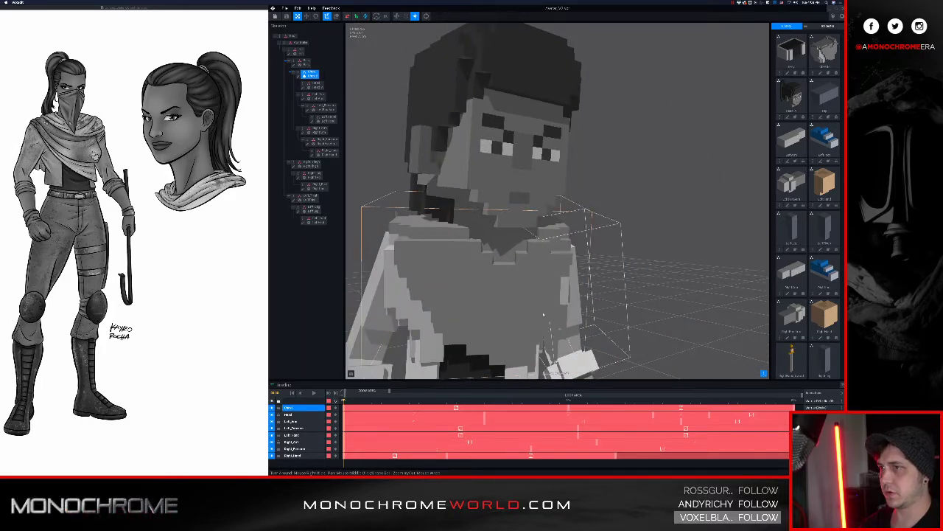
{"action": "middle_click_drag", "start_coordinate": [543, 313], "coordinate": [516, 279]}
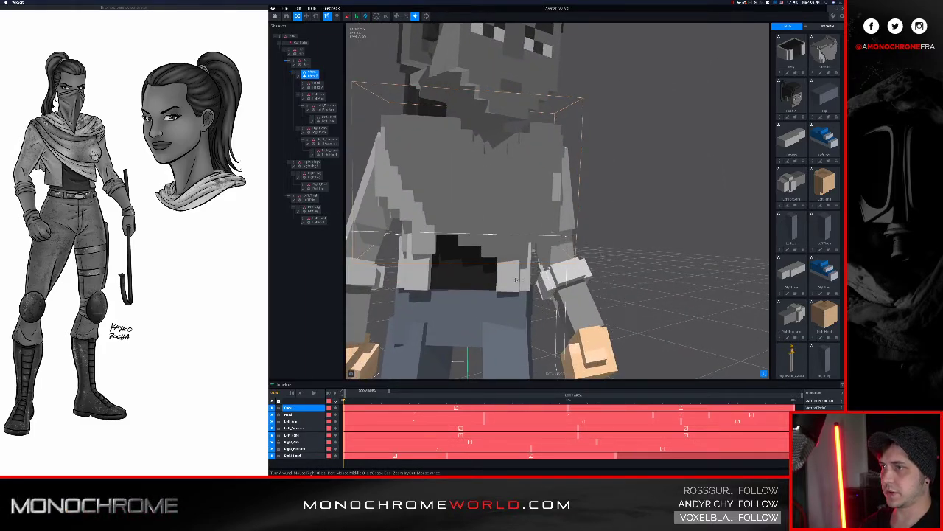
{"action": "left_click", "coordinate": [317, 63]}
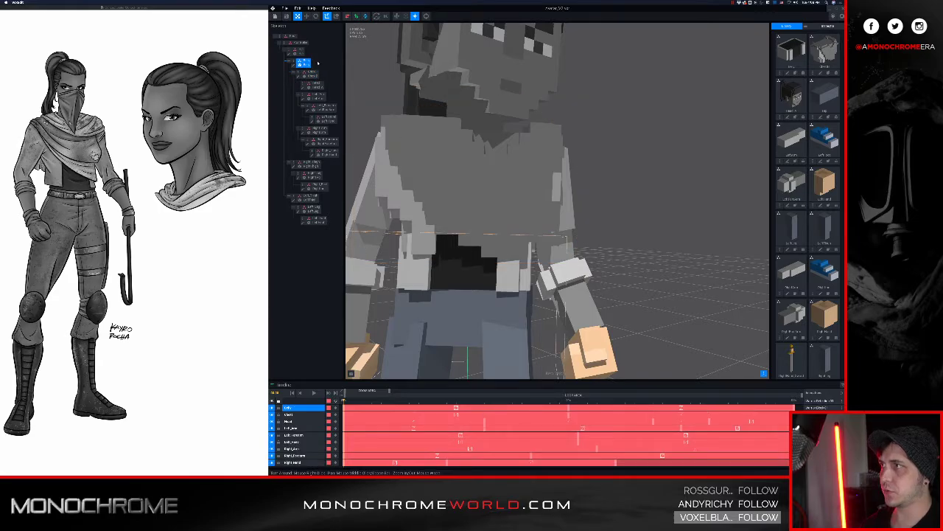
{"action": "left_click", "coordinate": [293, 65]}
Set the material colour in the belly model to the scarf's darker grey.
{"action": "right_click_drag", "start_coordinate": [533, 158], "coordinate": [590, 185]}
{"action": "scroll", "coordinate": [585, 159], "scroll_direction": "up", "scroll_amount": 2}
{"action": "scroll", "coordinate": [587, 180], "scroll_direction": "up", "scroll_amount": 2}
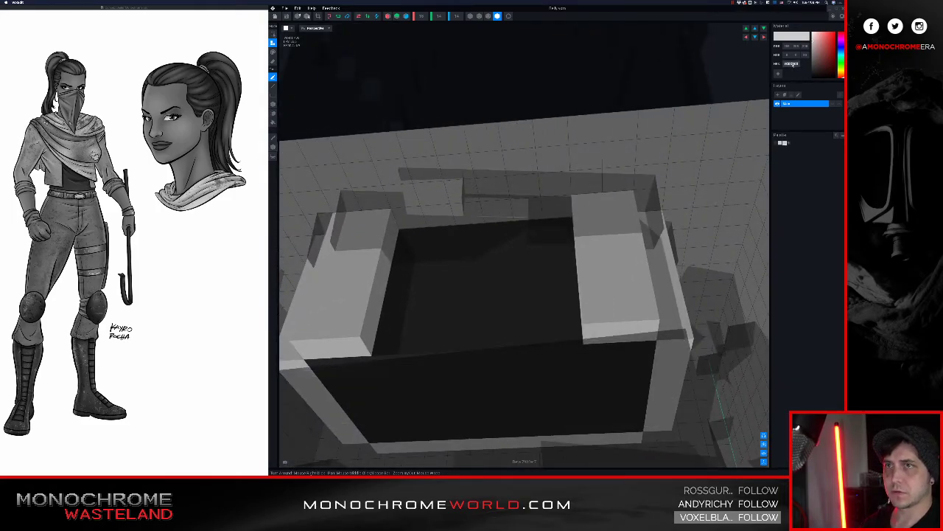
{"action": "key", "text": "Return"}
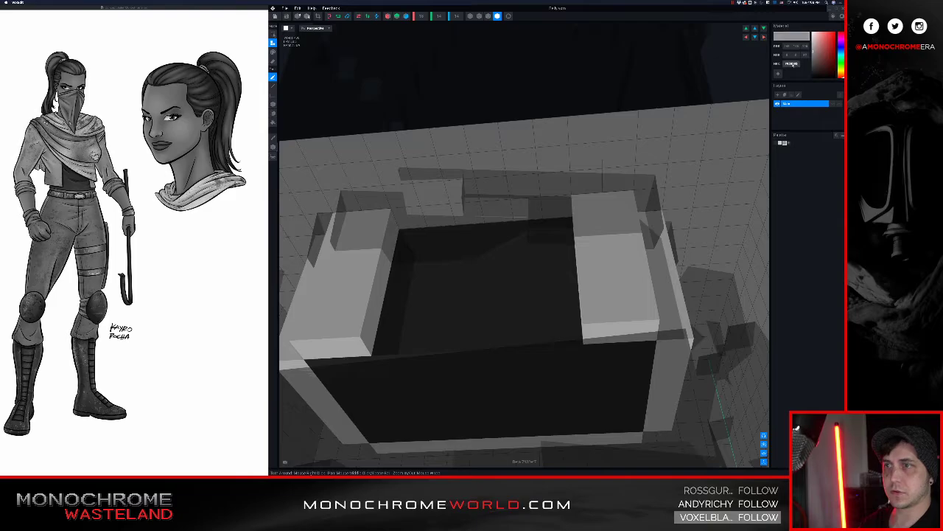
{"action": "key", "text": "g"}
{"action": "left_click", "coordinate": [608, 260]}
{"action": "key", "text": "super+z"}
Paint the upper rows of one light front block darker grey and build a grey voxel ledge extending over the dark middle.
{"action": "key", "text": "t"}
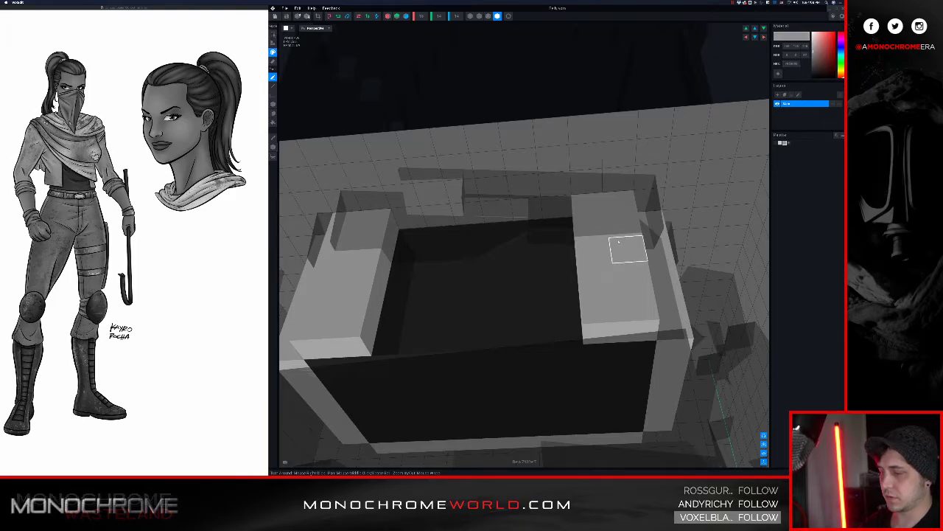
{"action": "left_click_drag", "start_coordinate": [628, 250], "coordinate": [619, 240]}
{"action": "left_click", "coordinate": [603, 242]}
{"action": "right_click_drag", "start_coordinate": [573, 242], "coordinate": [579, 241]}
{"action": "left_click", "coordinate": [586, 242]}
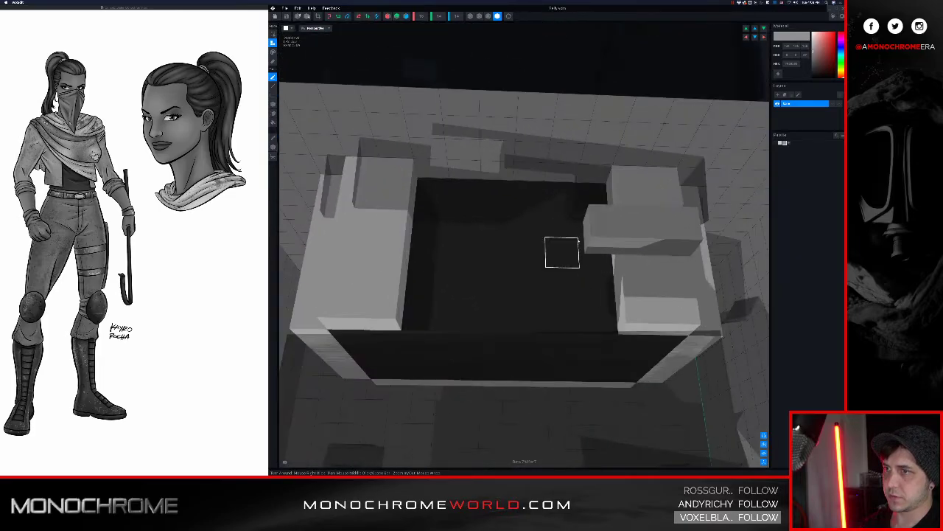
{"action": "left_click", "coordinate": [643, 255]}
{"action": "left_click", "coordinate": [678, 250]}
{"action": "right_click_drag", "start_coordinate": [675, 252], "coordinate": [668, 272]}
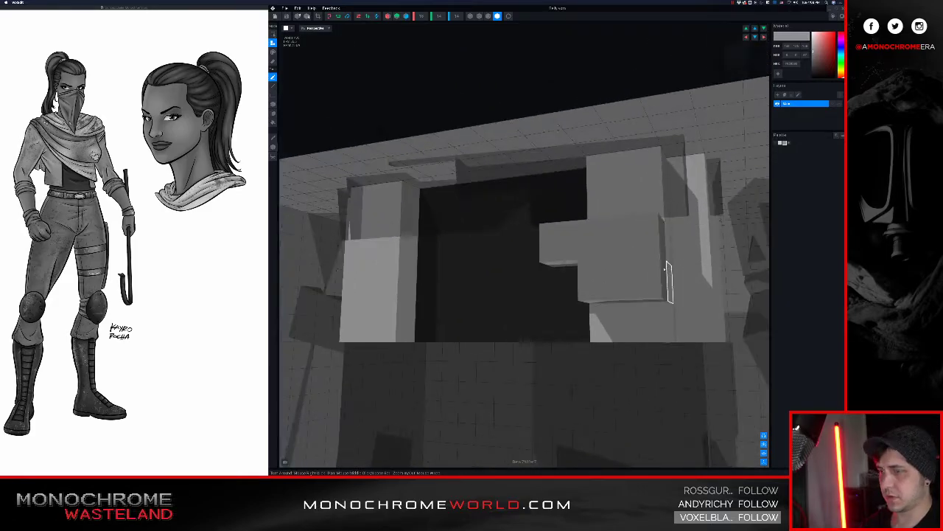
Remove excess voxels below the ledge and around the block's outer corner, undoing the last removal.
{"action": "right_click_drag", "start_coordinate": [600, 280], "coordinate": [638, 300]}
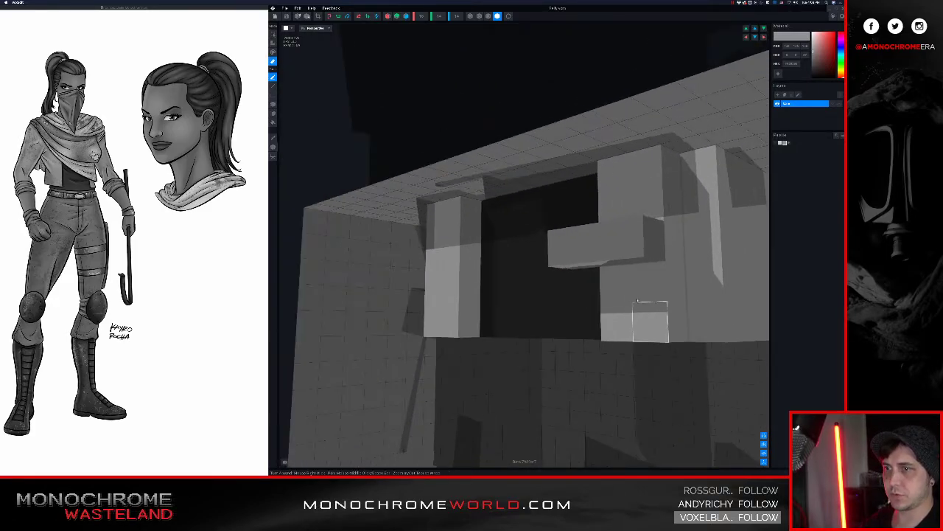
{"action": "left_click", "coordinate": [674, 239]}
{"action": "mouse_move", "coordinate": [659, 241]}
{"action": "right_mouse_down"}
{"action": "mouse_move", "coordinate": [677, 233]}
{"action": "mouse_move", "coordinate": [683, 210]}
{"action": "right_mouse_up"}
{"action": "key", "text": "r"}
{"action": "left_click", "coordinate": [670, 238]}
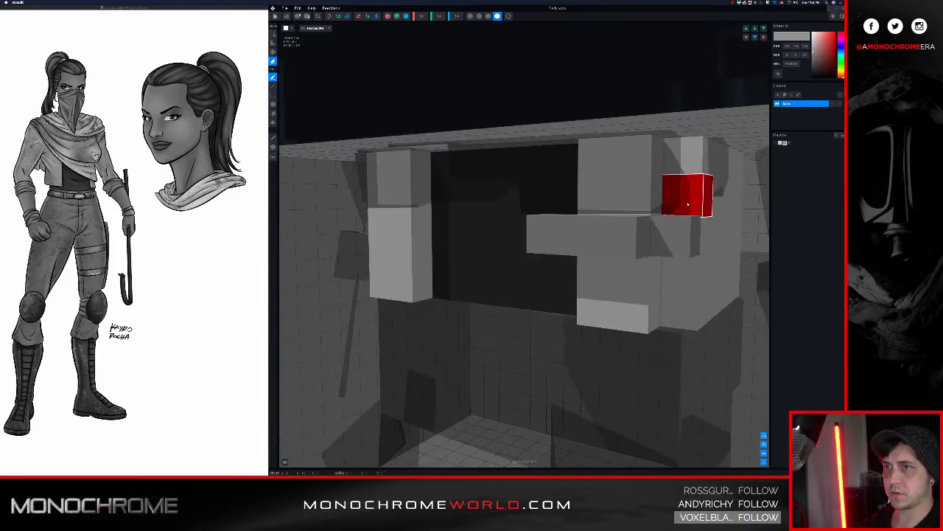
{"action": "left_click", "coordinate": [685, 193]}
{"action": "key", "text": "super+z"}
Fill the recess between the block's upper front and its outer side with darker grey voxels.
{"action": "key", "text": "t"}
{"action": "left_click", "coordinate": [686, 163]}
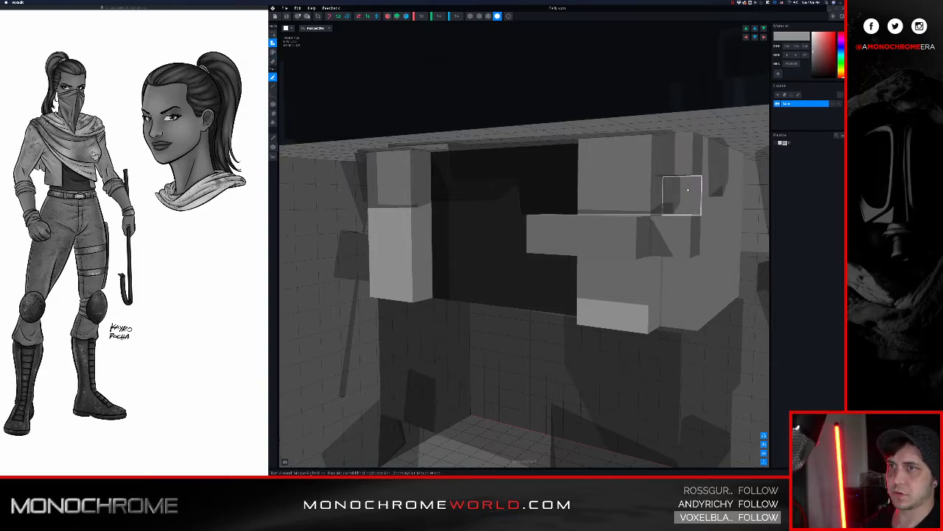
{"action": "left_click", "coordinate": [684, 190]}
{"action": "mouse_move", "coordinate": [668, 189]}
{"action": "right_mouse_down"}
{"action": "mouse_move", "coordinate": [681, 180]}
{"action": "mouse_move", "coordinate": [659, 179]}
{"action": "right_mouse_up"}
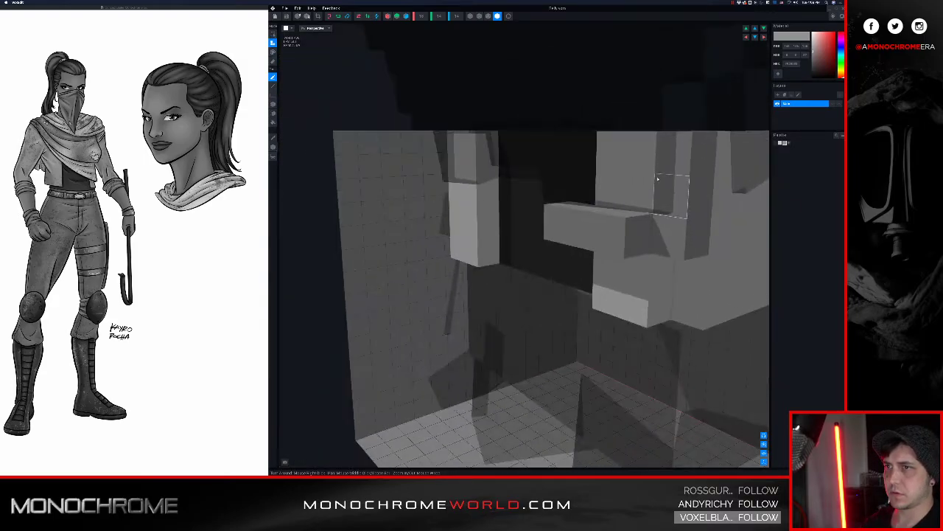
{"action": "mouse_move", "coordinate": [649, 157]}
{"action": "left_mouse_down"}
{"action": "mouse_move", "coordinate": [613, 185]}
{"action": "mouse_move", "coordinate": [636, 185]}
{"action": "left_mouse_up"}
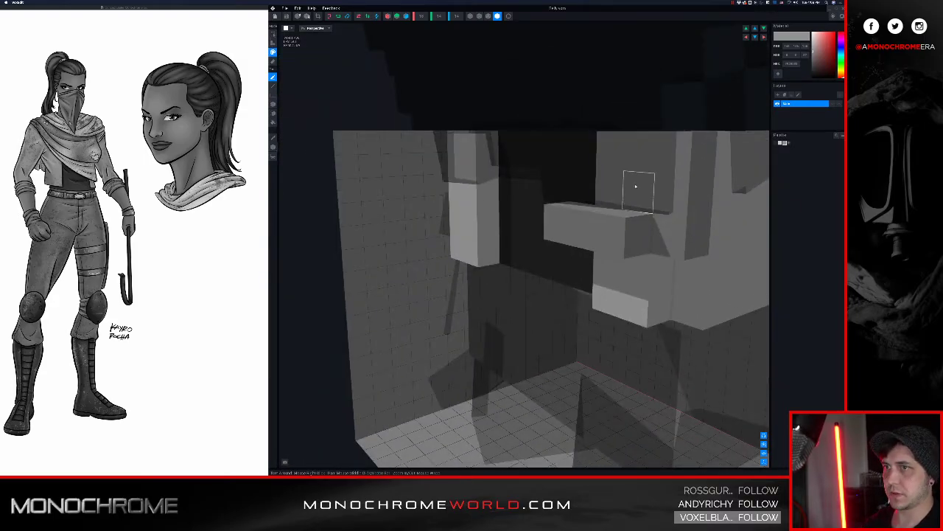
{"action": "mouse_move", "coordinate": [636, 185]}
{"action": "right_mouse_down"}
{"action": "mouse_move", "coordinate": [636, 176]}
{"action": "mouse_move", "coordinate": [650, 180]}
{"action": "mouse_move", "coordinate": [628, 185]}
{"action": "right_mouse_up"}
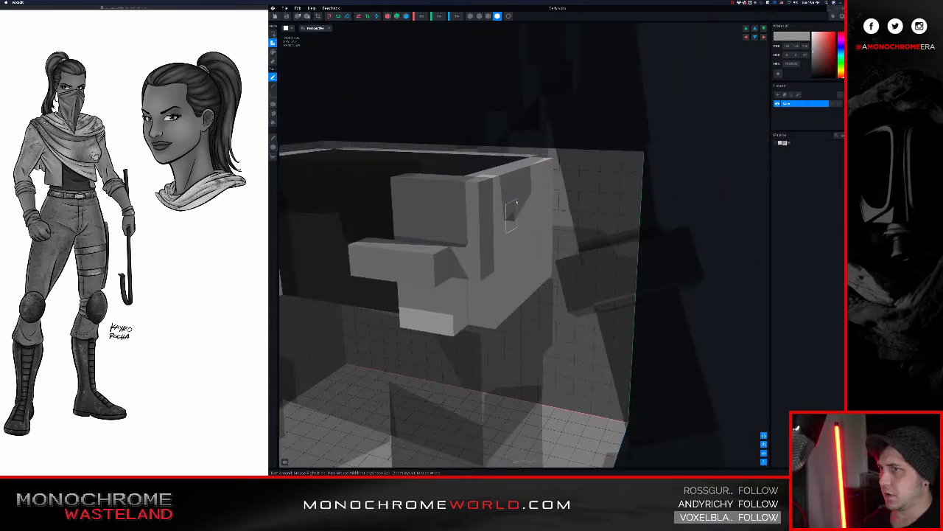
Cover the upper rows of the belly's outer side with darker grey.
{"action": "left_click_drag", "start_coordinate": [497, 188], "coordinate": [528, 181]}
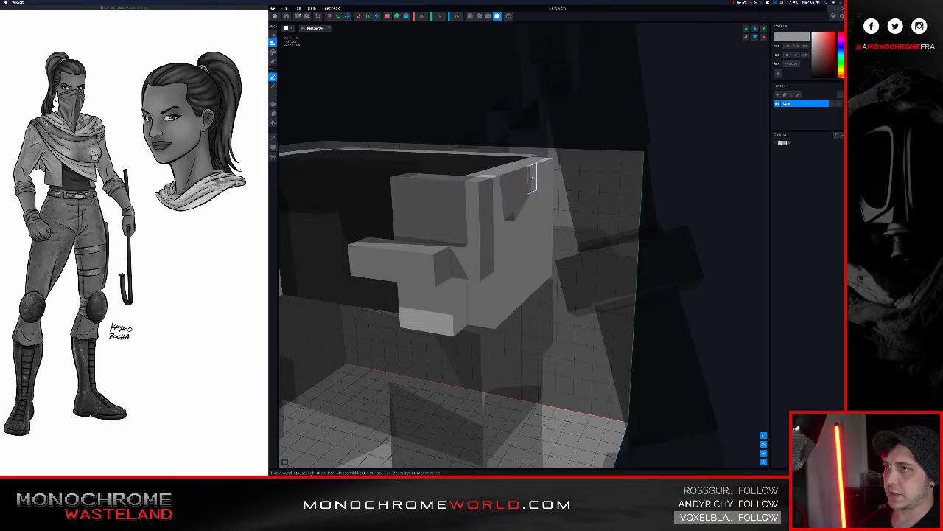
{"action": "right_click_drag", "start_coordinate": [538, 175], "coordinate": [500, 182]}
{"action": "left_click_drag", "start_coordinate": [499, 179], "coordinate": [529, 172]}
{"action": "left_click_drag", "start_coordinate": [445, 227], "coordinate": [527, 201]}
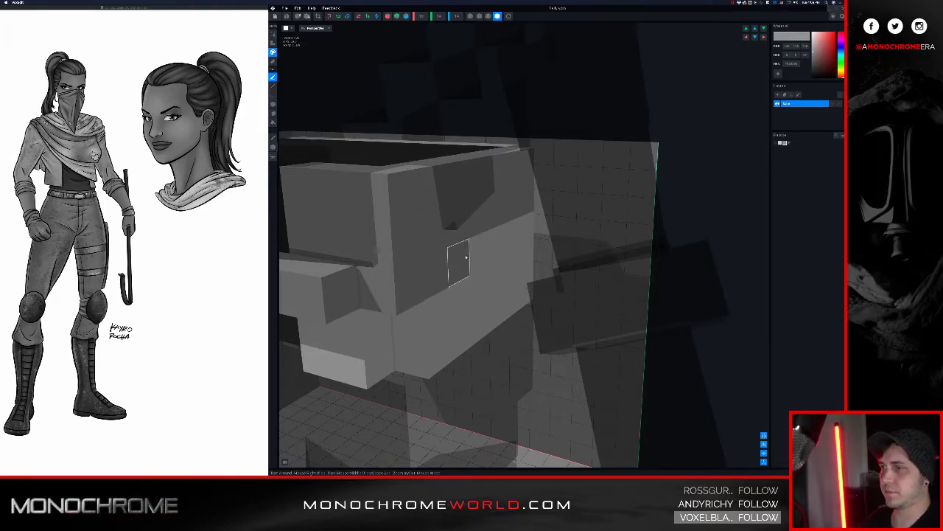
Save the belly changes and return to the full character.
{"action": "right_click_drag", "start_coordinate": [436, 238], "coordinate": [472, 231]}
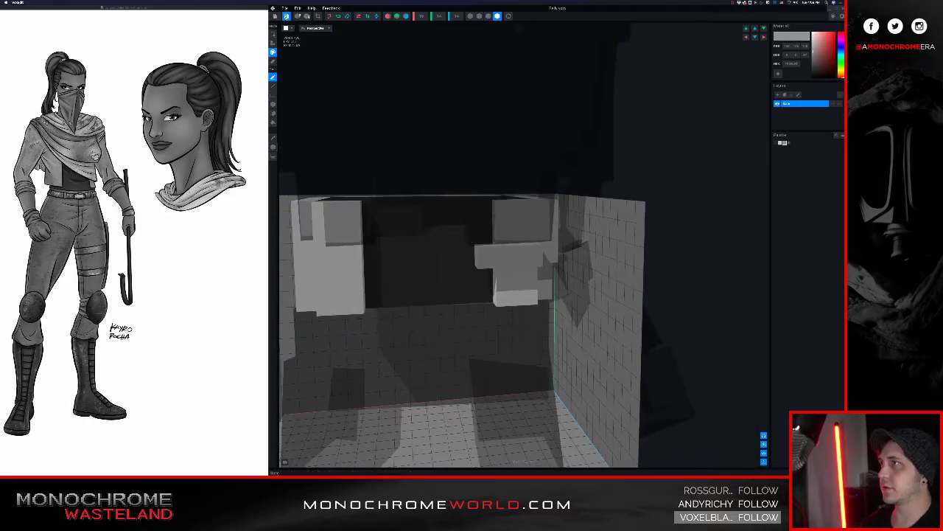
{"action": "key", "text": "ctrl+n"}
{"action": "left_click", "coordinate": [518, 141]}
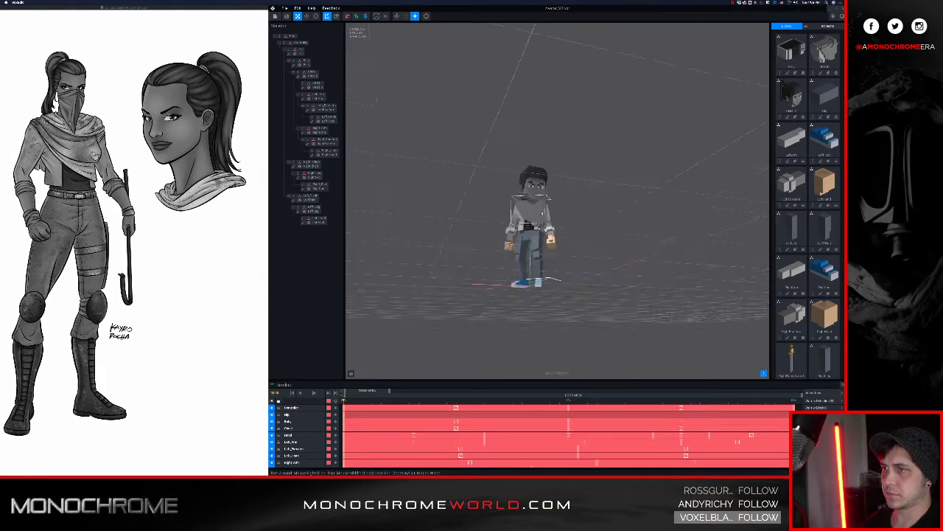
Open the chest for editing, check its lower front edge, and save it back to the full character.
{"action": "scroll", "coordinate": [545, 221], "scroll_direction": "up", "scroll_amount": 8}
{"action": "mouse_move", "coordinate": [562, 288]}
{"action": "right_mouse_down"}
{"action": "mouse_move", "coordinate": [534, 298]}
{"action": "mouse_move", "coordinate": [493, 293]}
{"action": "mouse_move", "coordinate": [569, 294]}
{"action": "right_mouse_up"}
{"action": "scroll", "coordinate": [569, 294], "scroll_direction": "down", "scroll_amount": 8}
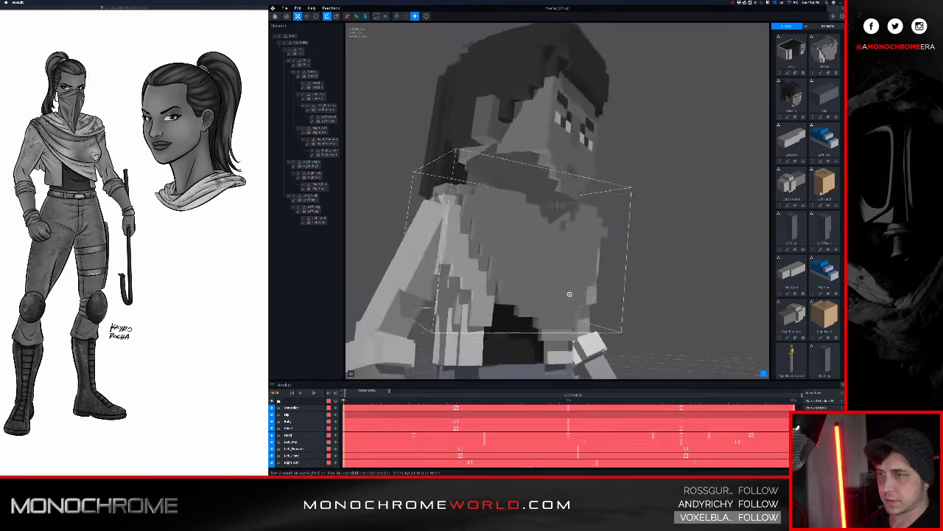
{"action": "scroll", "coordinate": [566, 305], "scroll_direction": "up", "scroll_amount": 10}
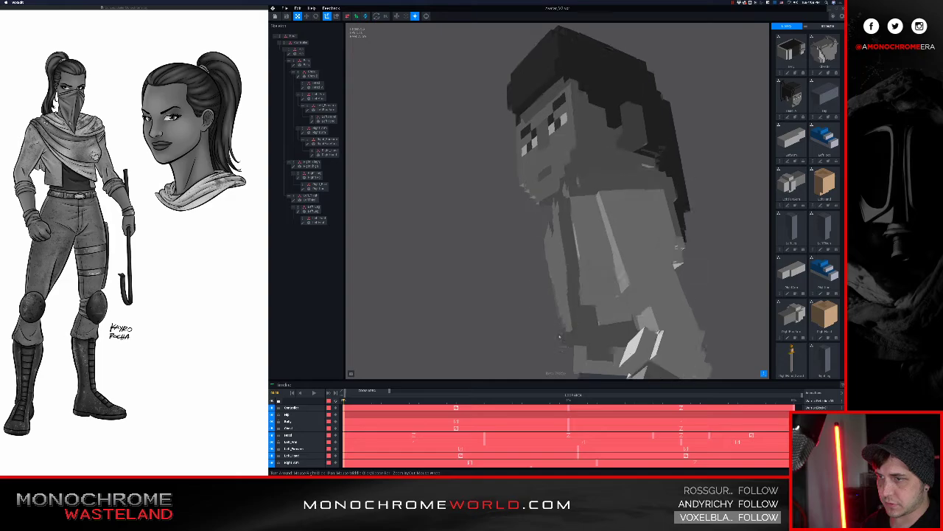
{"action": "right_click_drag", "start_coordinate": [566, 305], "coordinate": [579, 322]}
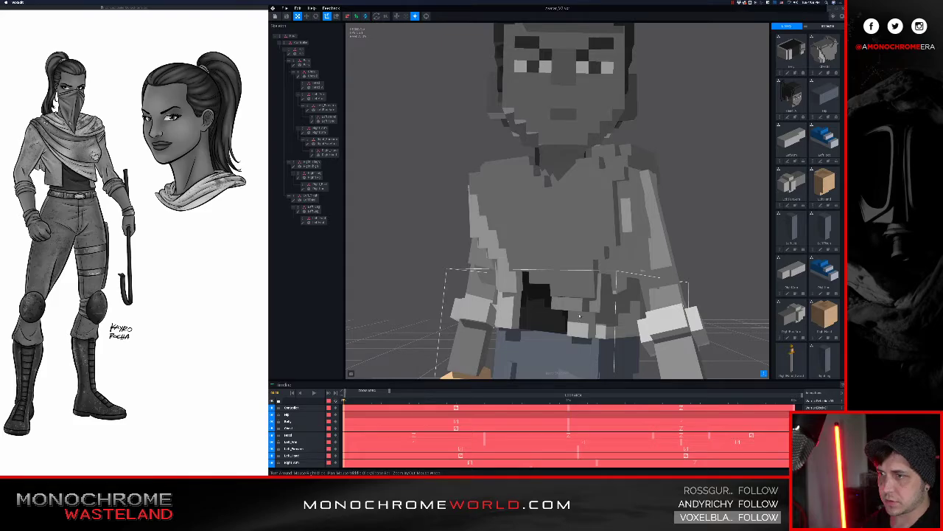
{"action": "left_click", "coordinate": [575, 249]}
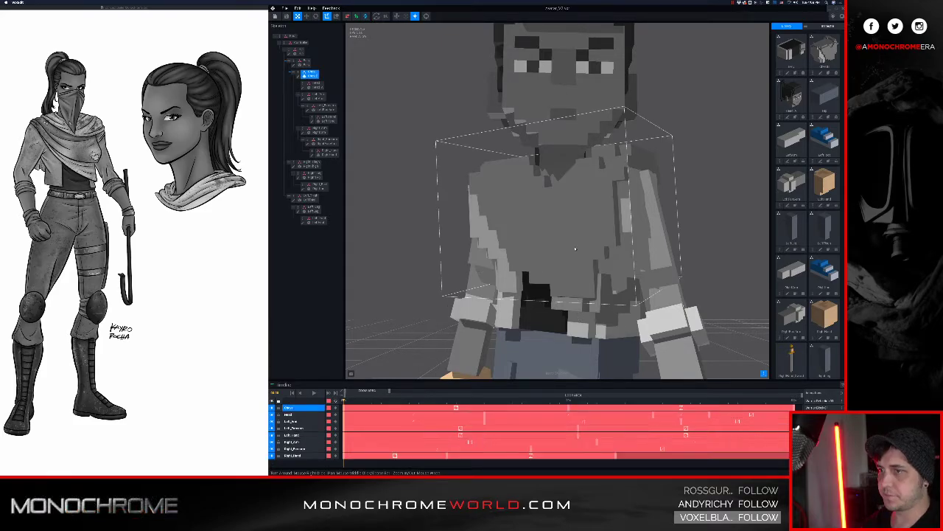
{"action": "left_click", "coordinate": [299, 76]}
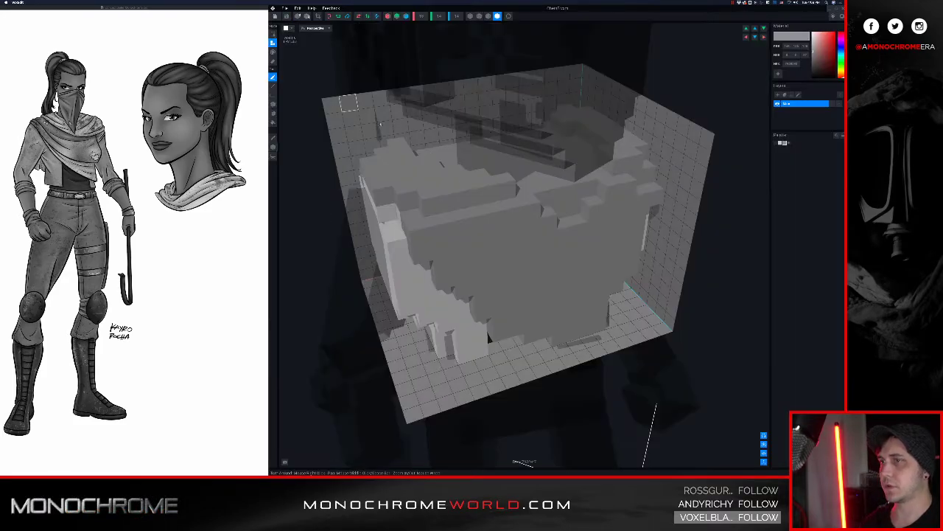
{"action": "right_click_drag", "start_coordinate": [467, 185], "coordinate": [510, 208]}
{"action": "right_click_drag", "start_coordinate": [551, 241], "coordinate": [511, 206]}
{"action": "left_click", "coordinate": [274, 16]}
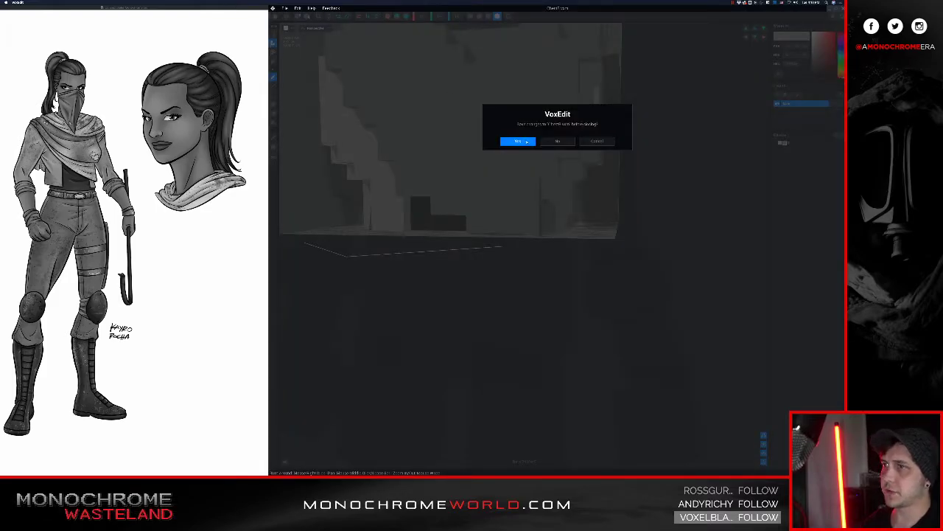
{"action": "left_click", "coordinate": [520, 141]}
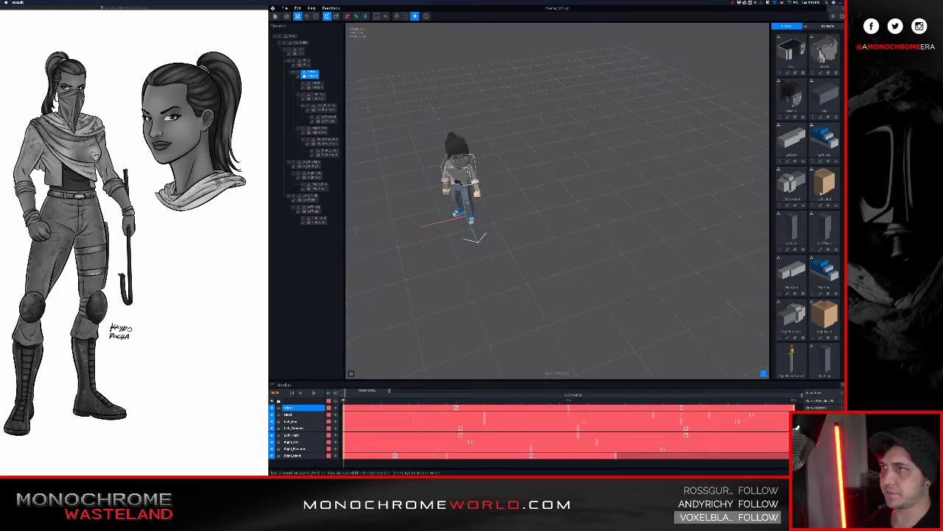
Remove the protruding ledge of voxels from the belly's outer front corner, then save and return to the full character.
{"action": "middle_click_drag", "start_coordinate": [368, 214], "coordinate": [519, 252]}
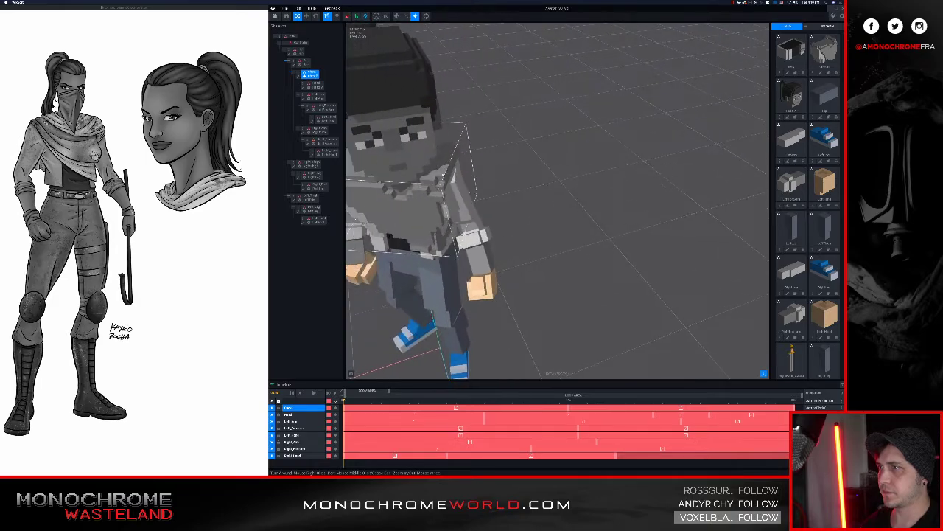
{"action": "right_click_drag", "start_coordinate": [442, 258], "coordinate": [429, 209]}
{"action": "left_click", "coordinate": [408, 270]}
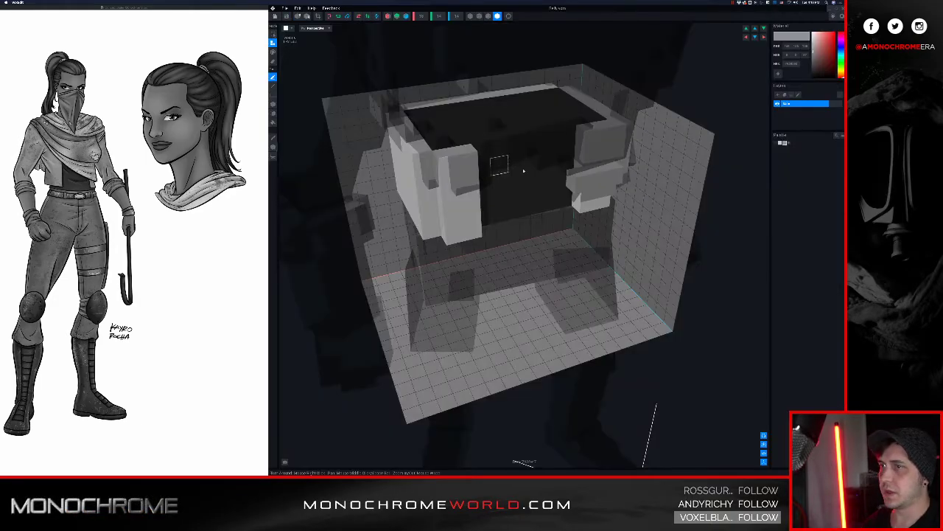
{"action": "left_click", "coordinate": [589, 179]}
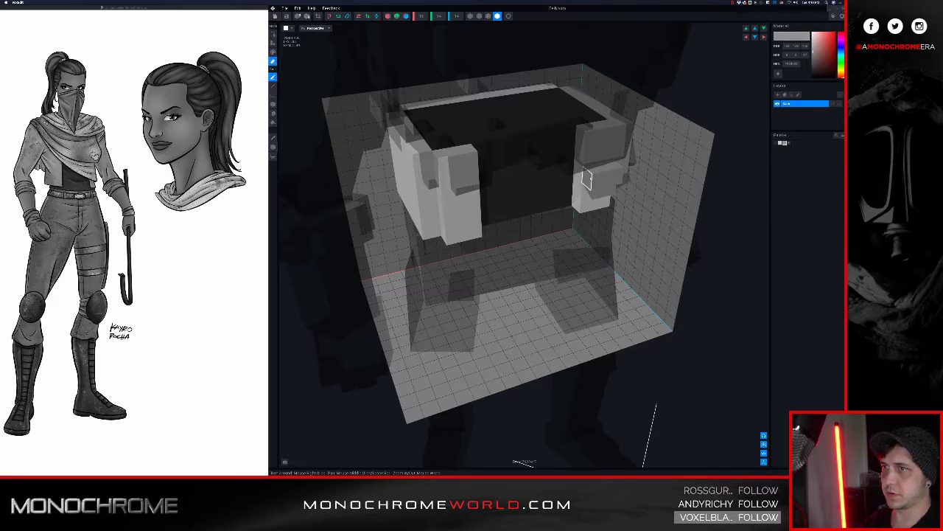
{"action": "left_click", "coordinate": [605, 178]}
{"action": "left_click", "coordinate": [611, 174]}
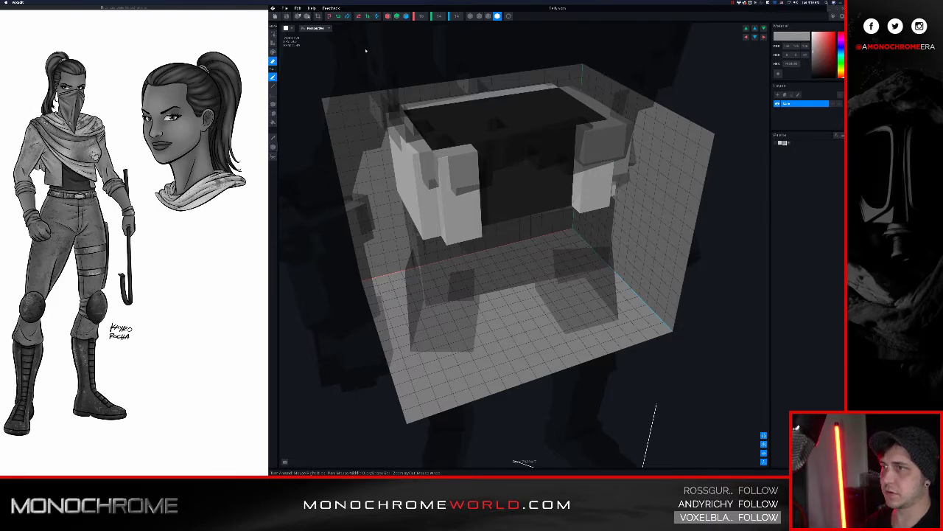
{"action": "left_click", "coordinate": [278, 17]}
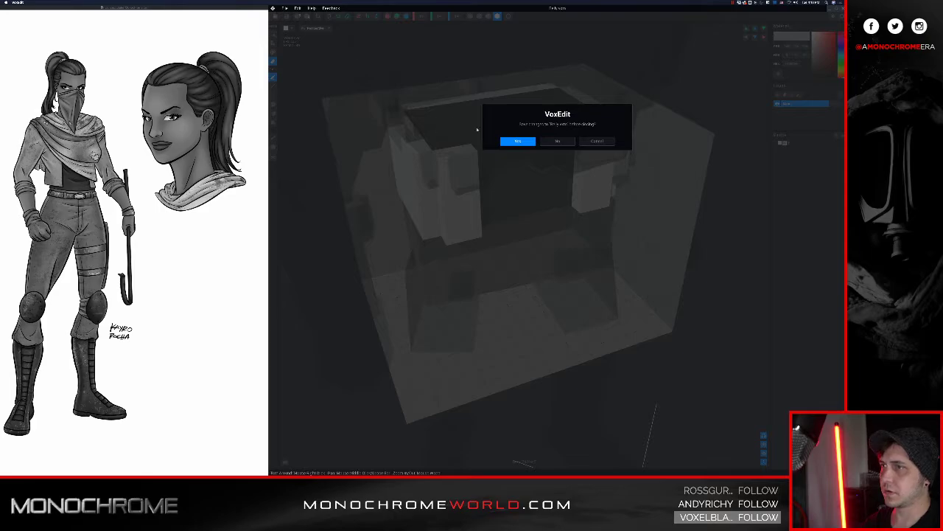
{"action": "left_click", "coordinate": [519, 142]}
Reopen the belly, darken the row just beneath the scarf at its outer front corner, and save the changes.
{"action": "scroll", "coordinate": [557, 199], "scroll_direction": "up", "scroll_amount": 5}
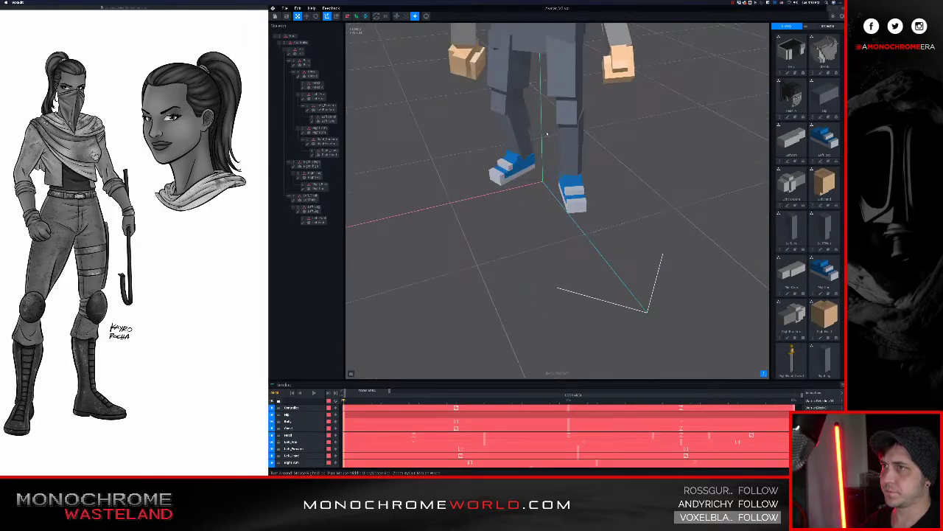
{"action": "middle_click_drag", "start_coordinate": [558, 198], "coordinate": [544, 354]}
{"action": "right_click_drag", "start_coordinate": [553, 244], "coordinate": [566, 219]}
{"action": "scroll", "coordinate": [558, 202], "scroll_direction": "up", "scroll_amount": 4}
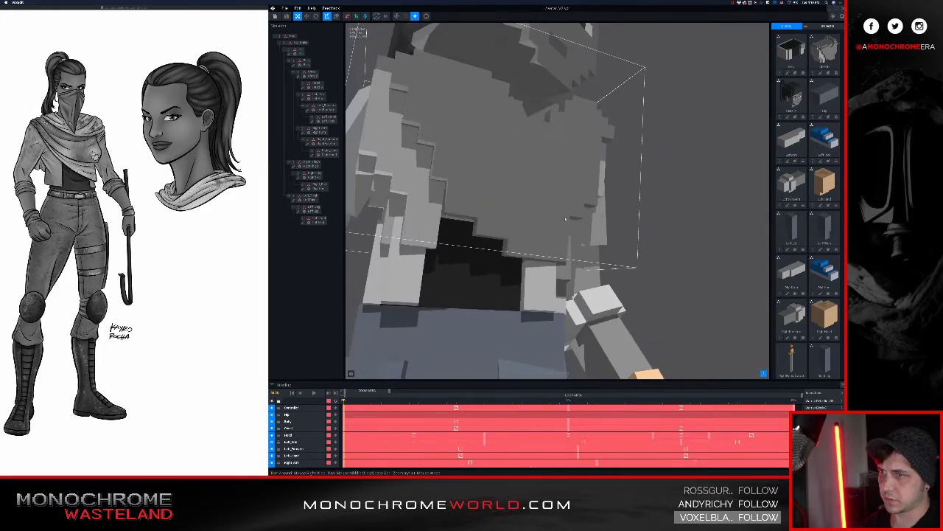
{"action": "left_click", "coordinate": [545, 274]}
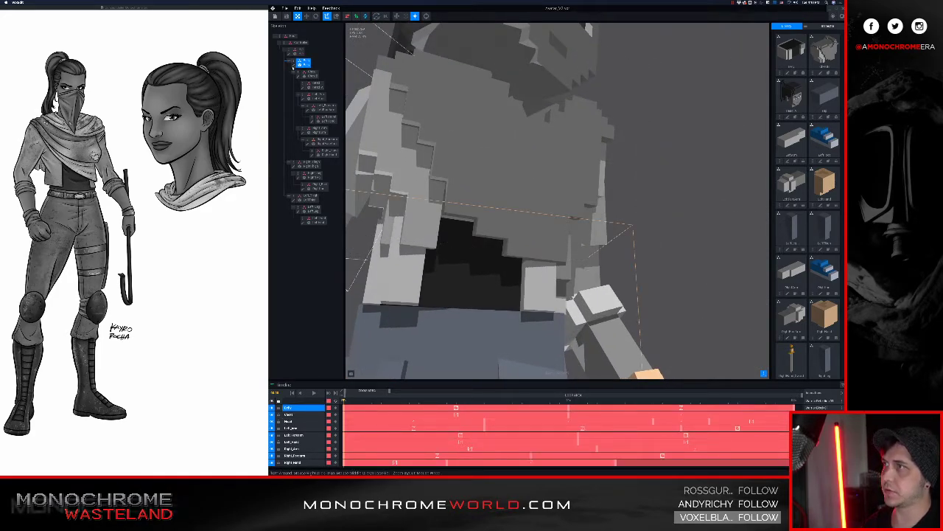
{"action": "left_click", "coordinate": [293, 65]}
{"action": "right_click_drag", "start_coordinate": [604, 202], "coordinate": [599, 197]}
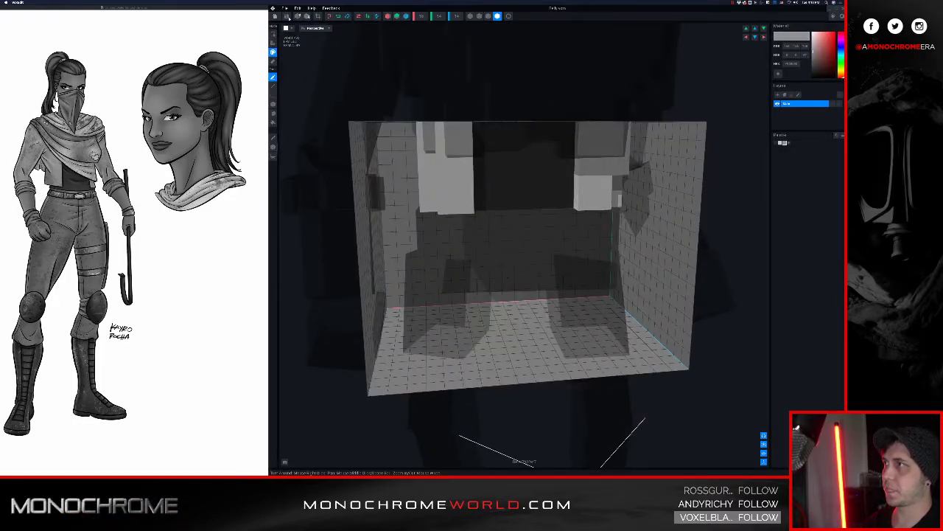
{"action": "left_click", "coordinate": [276, 16]}
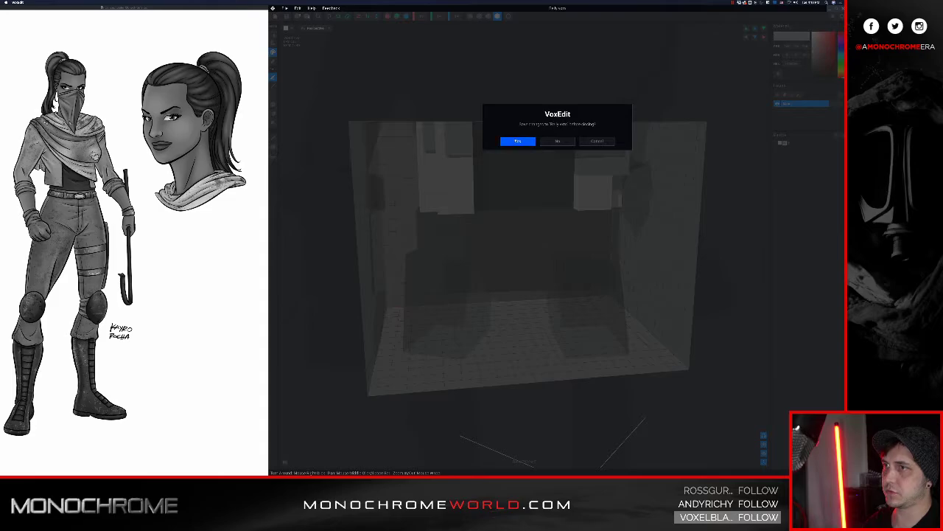
{"action": "left_click", "coordinate": [517, 140]}
Inspect the torso's outer side on the full character and reopen the chest for editing.
{"action": "right_click_drag", "start_coordinate": [548, 169], "coordinate": [556, 103]}
{"action": "scroll", "coordinate": [556, 191], "scroll_direction": "up", "scroll_amount": 6}
{"action": "mouse_move", "coordinate": [557, 192]}
{"action": "right_mouse_down"}
{"action": "mouse_move", "coordinate": [554, 214]}
{"action": "mouse_move", "coordinate": [569, 180]}
{"action": "mouse_move", "coordinate": [542, 190]}
{"action": "mouse_move", "coordinate": [564, 186]}
{"action": "right_mouse_up"}
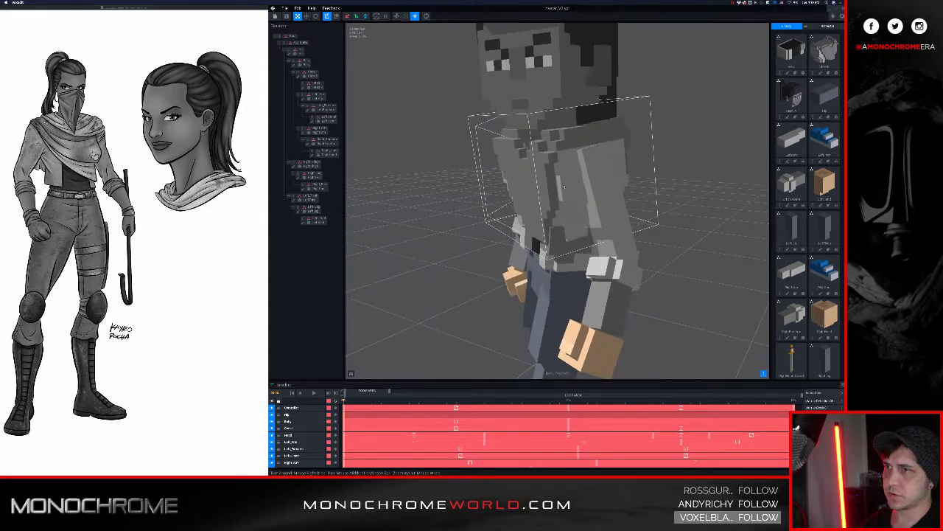
{"action": "left_click", "coordinate": [564, 186]}
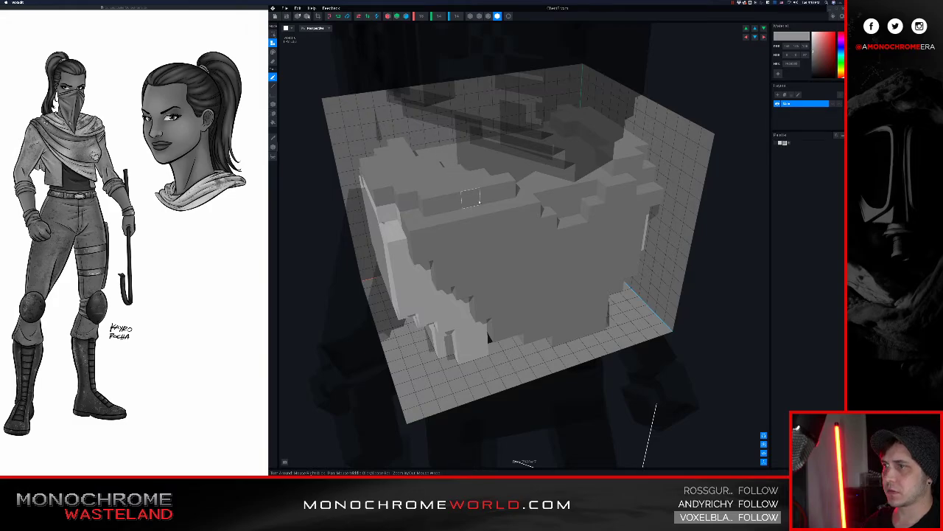
Try painting a stepped diagonal of darker grey across the chest's outer side, and undo the stroke.
{"action": "right_click_drag", "start_coordinate": [472, 198], "coordinate": [522, 214]}
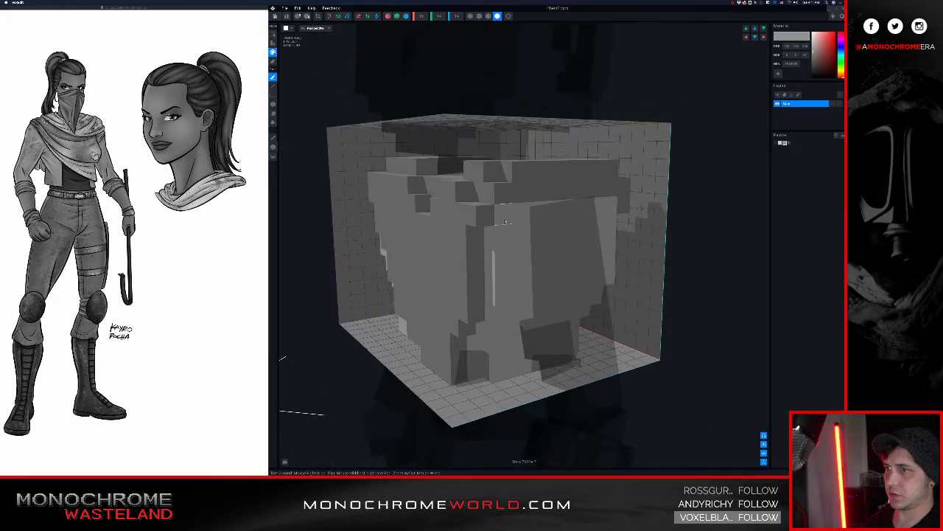
{"action": "left_click_drag", "start_coordinate": [506, 221], "coordinate": [594, 270]}
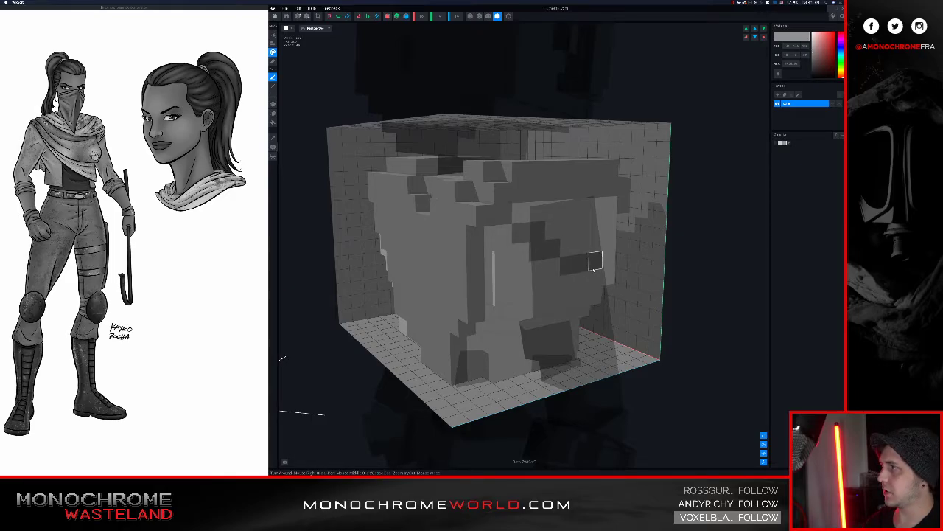
{"action": "key", "text": "ctrl+z"}
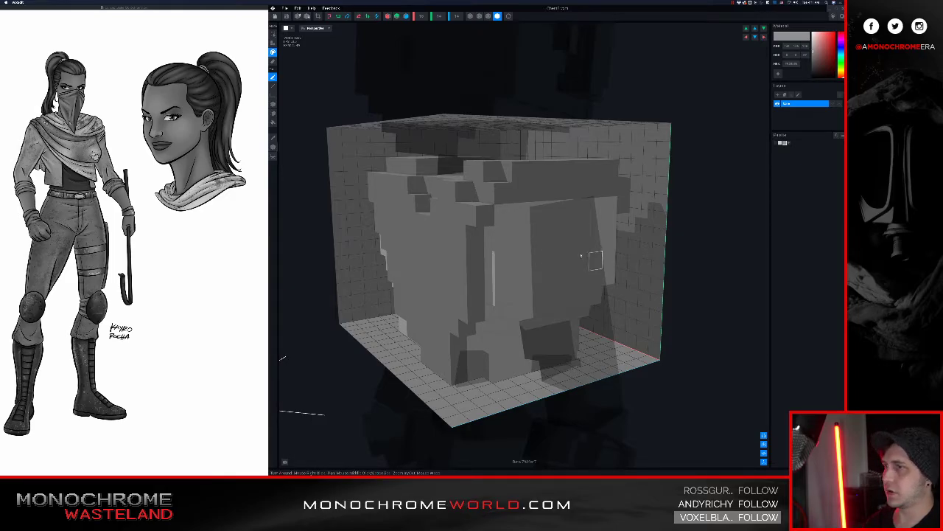
Paint the upper part of the chest's outer side darker grey, stepping the scarf edge down toward the front and back.
{"action": "left_click", "coordinate": [511, 213]}
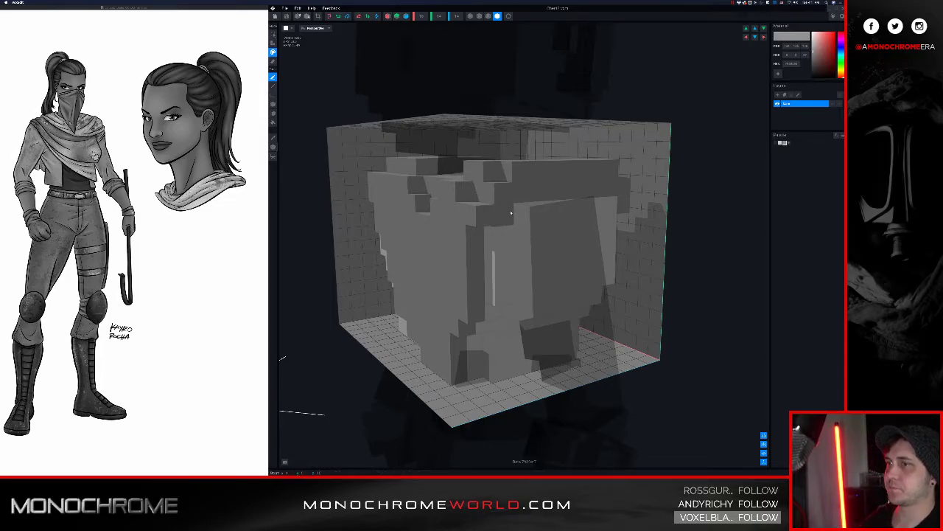
{"action": "left_click_drag", "start_coordinate": [574, 213], "coordinate": [611, 207]}
{"action": "mouse_move", "coordinate": [553, 211]}
{"action": "right_mouse_down"}
{"action": "mouse_move", "coordinate": [563, 190]}
{"action": "mouse_move", "coordinate": [551, 208]}
{"action": "right_mouse_up"}
{"action": "left_click_drag", "start_coordinate": [566, 220], "coordinate": [563, 283]}
{"action": "right_click_drag", "start_coordinate": [563, 283], "coordinate": [562, 283]}
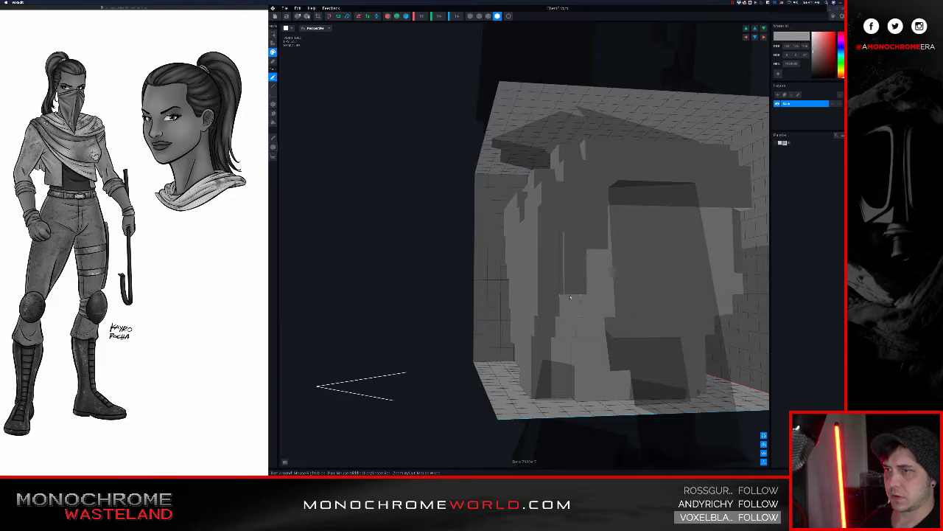
{"action": "right_click_drag", "start_coordinate": [571, 297], "coordinate": [583, 218]}
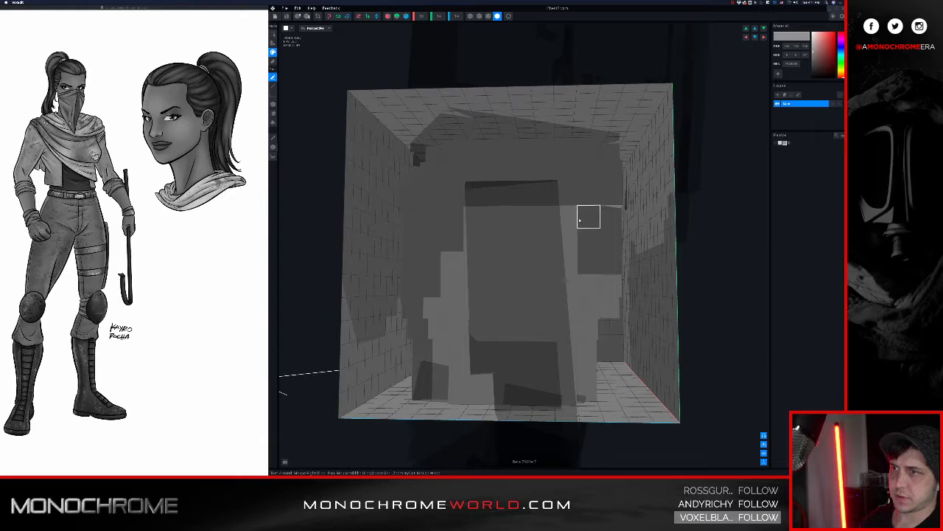
{"action": "right_click_drag", "start_coordinate": [593, 195], "coordinate": [593, 225]}
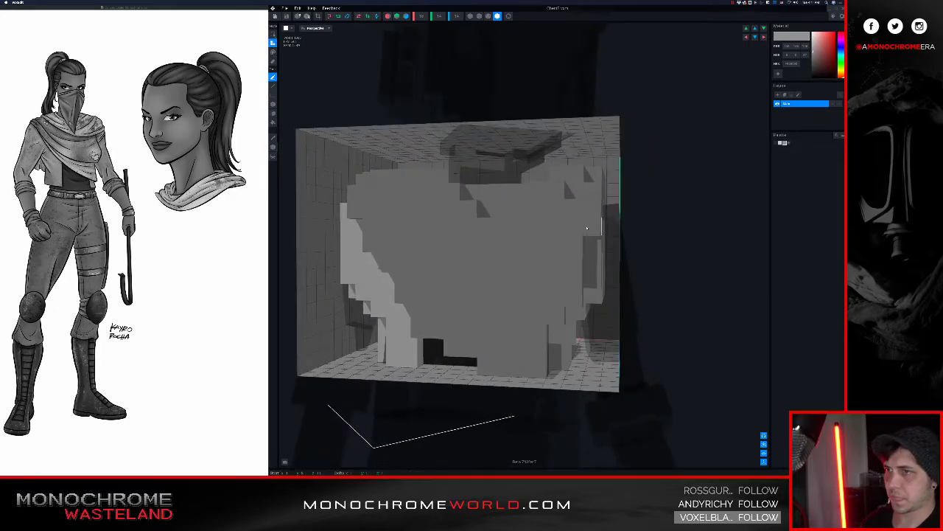
Reshape the scarf along the chest's outer front corner by adding and removing voxels.
{"action": "right_click_drag", "start_coordinate": [593, 191], "coordinate": [570, 186]}
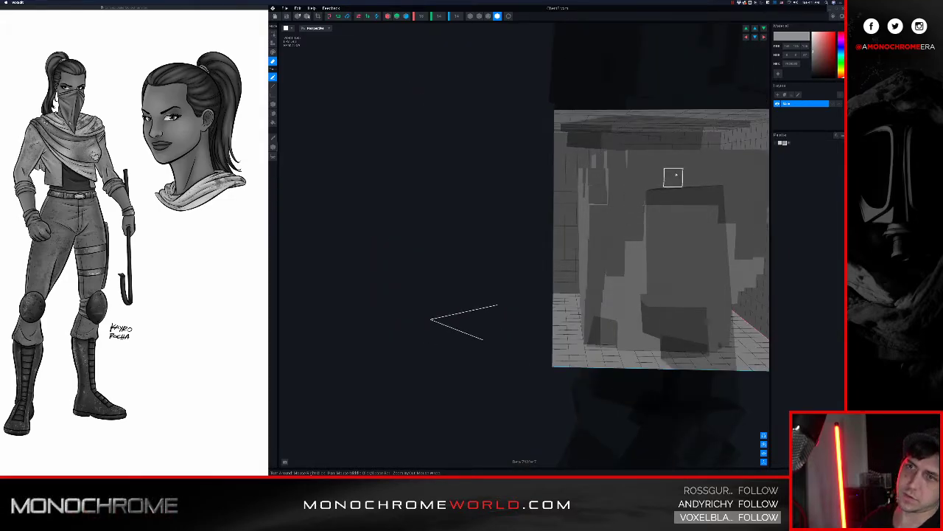
{"action": "right_click_drag", "start_coordinate": [676, 174], "coordinate": [641, 188]}
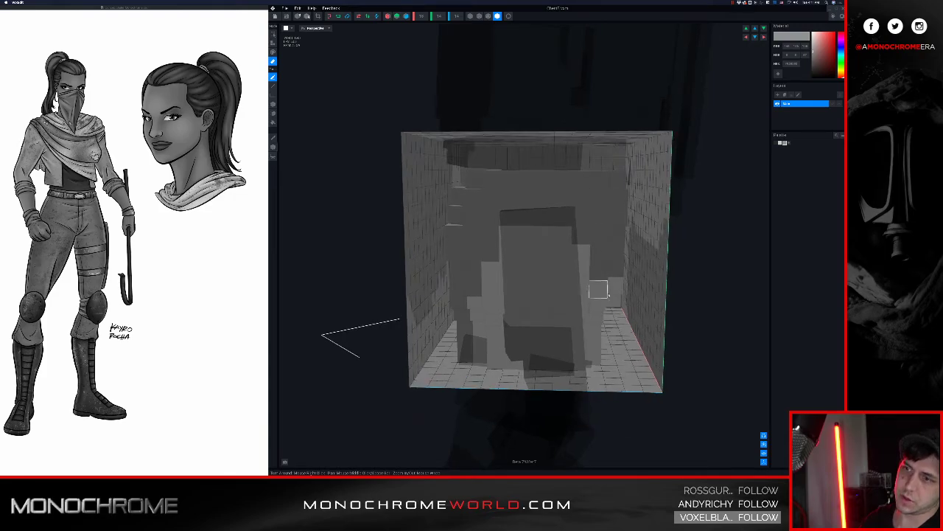
{"action": "right_click_drag", "start_coordinate": [524, 305], "coordinate": [513, 283]}
{"action": "middle_click_drag", "start_coordinate": [513, 283], "coordinate": [526, 280]}
{"action": "right_click_drag", "start_coordinate": [526, 280], "coordinate": [527, 279]}
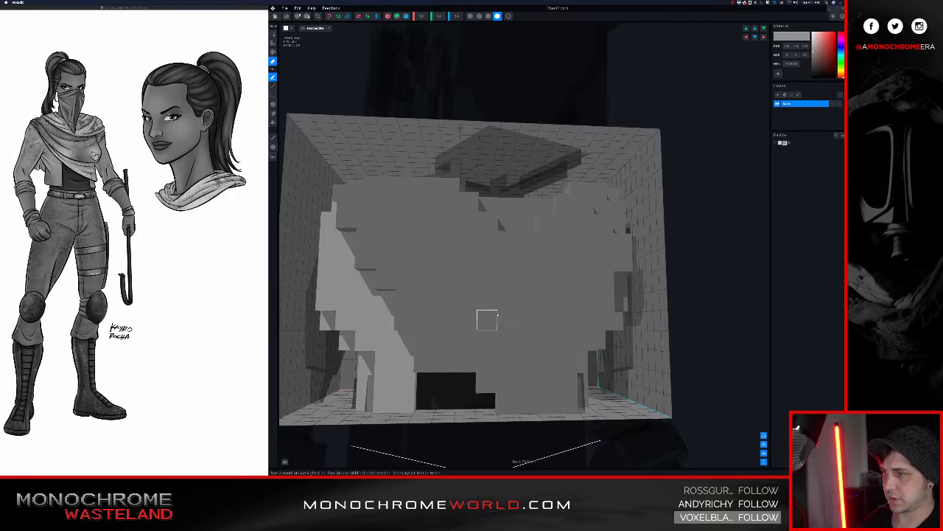
Continue the darker grey scarf colour around the chest's rear outer corner in steps and trim a voxel at that corner.
{"action": "mouse_move", "coordinate": [503, 298]}
{"action": "right_mouse_down"}
{"action": "mouse_move", "coordinate": [484, 284]}
{"action": "mouse_move", "coordinate": [504, 281]}
{"action": "mouse_move", "coordinate": [498, 273]}
{"action": "mouse_move", "coordinate": [511, 280]}
{"action": "mouse_move", "coordinate": [504, 284]}
{"action": "right_mouse_up"}
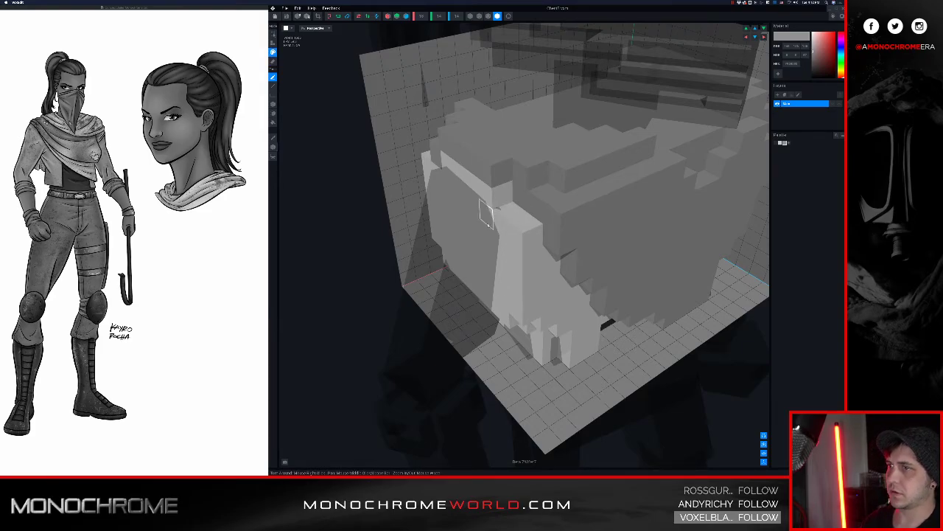
{"action": "right_click_drag", "start_coordinate": [486, 214], "coordinate": [447, 225]}
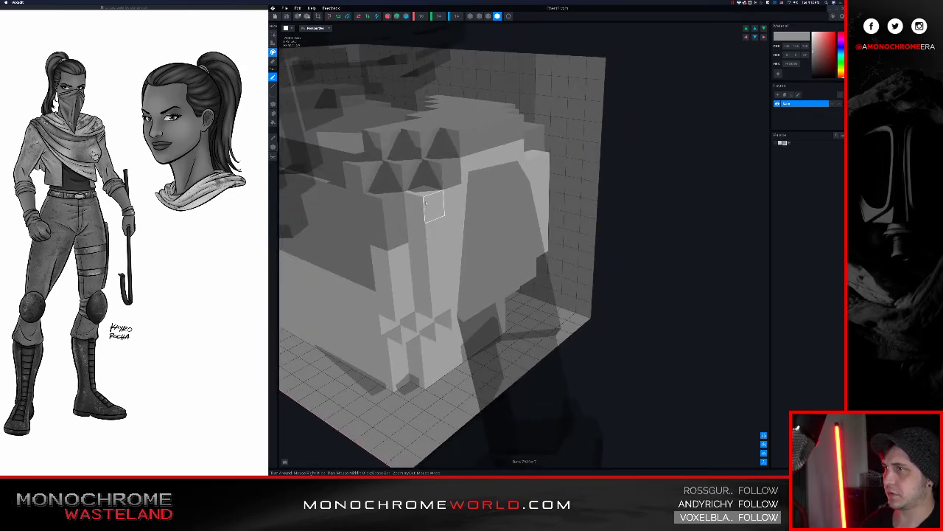
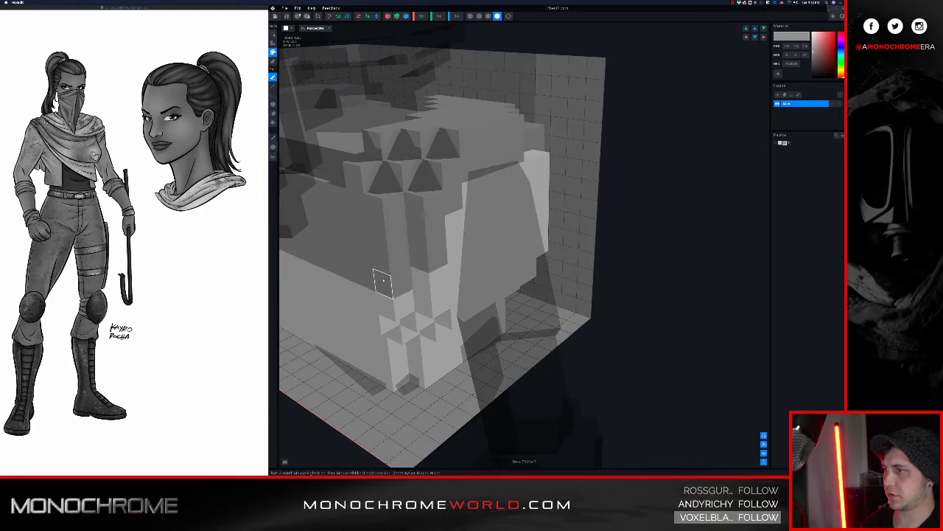
{"action": "right_click_drag", "start_coordinate": [382, 261], "coordinate": [429, 254]}
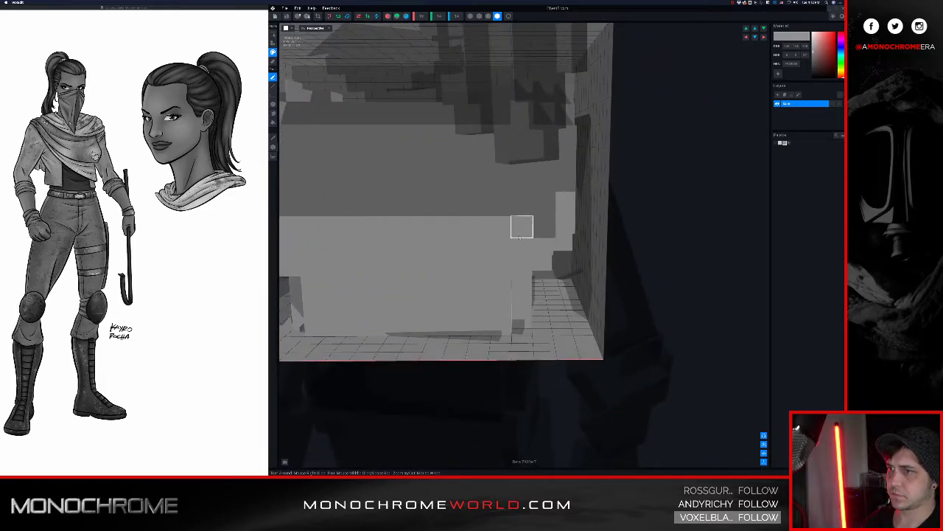
{"action": "right_click_drag", "start_coordinate": [519, 213], "coordinate": [504, 206]}
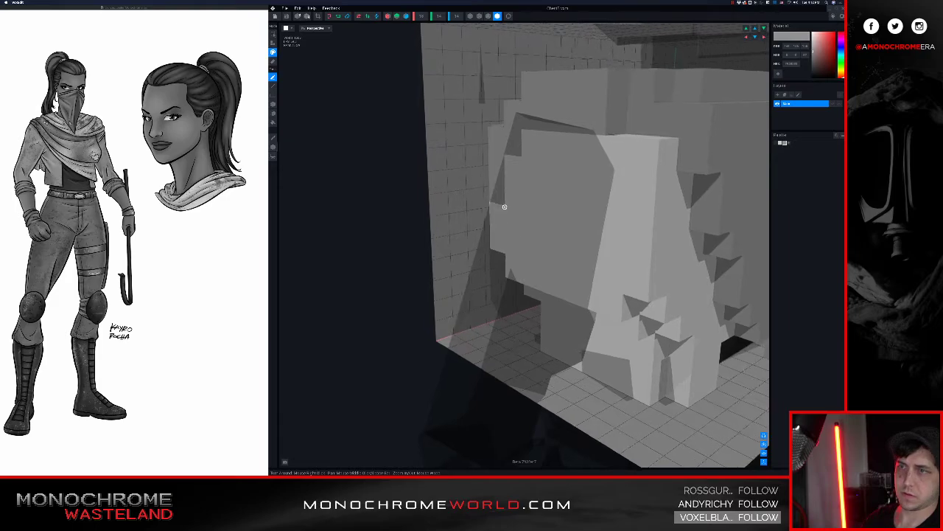
{"action": "left_click", "coordinate": [659, 146]}
{"action": "right_click_drag", "start_coordinate": [546, 118], "coordinate": [522, 139]}
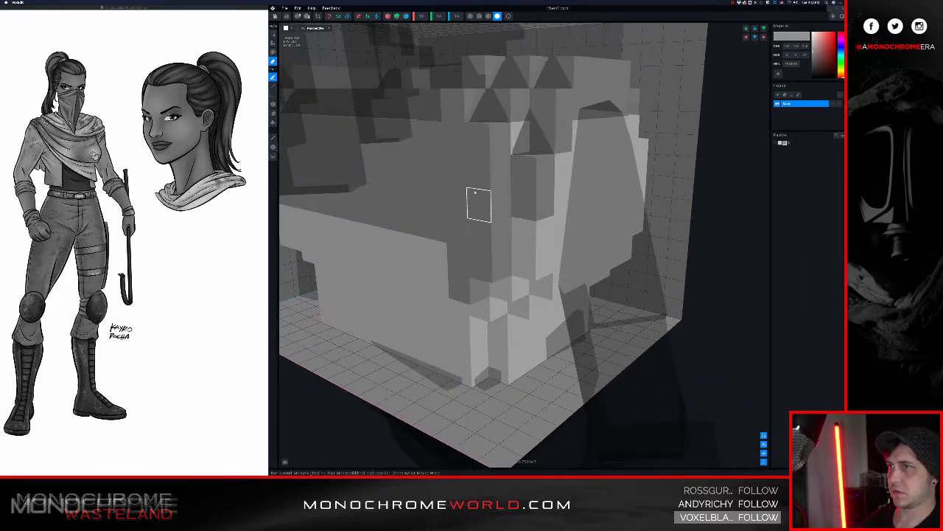
Paint the lighter band across the chest's back darker grey, lowering the scarf edge to the next ledge.
{"action": "scroll", "coordinate": [460, 172], "scroll_direction": "up", "scroll_amount": 5}
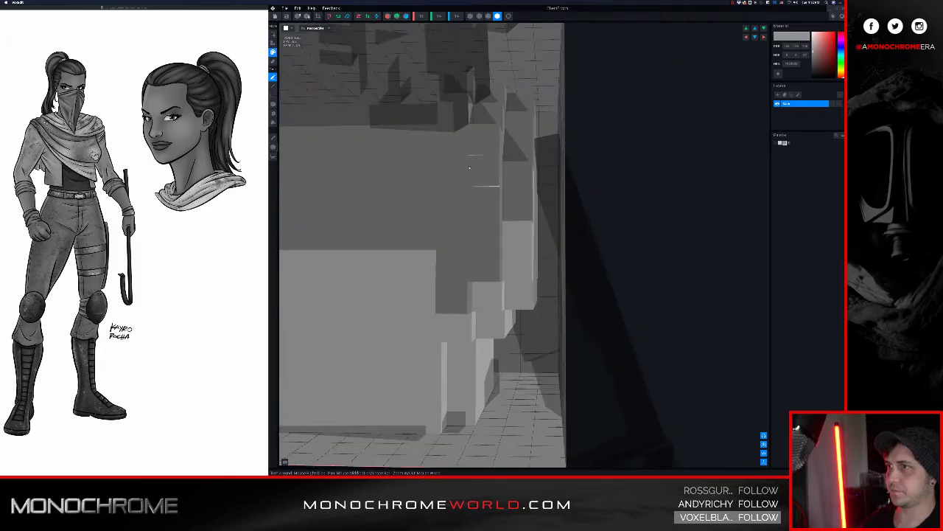
{"action": "middle_click_drag", "start_coordinate": [462, 198], "coordinate": [488, 190]}
{"action": "scroll", "coordinate": [488, 189], "scroll_direction": "down", "scroll_amount": 1}
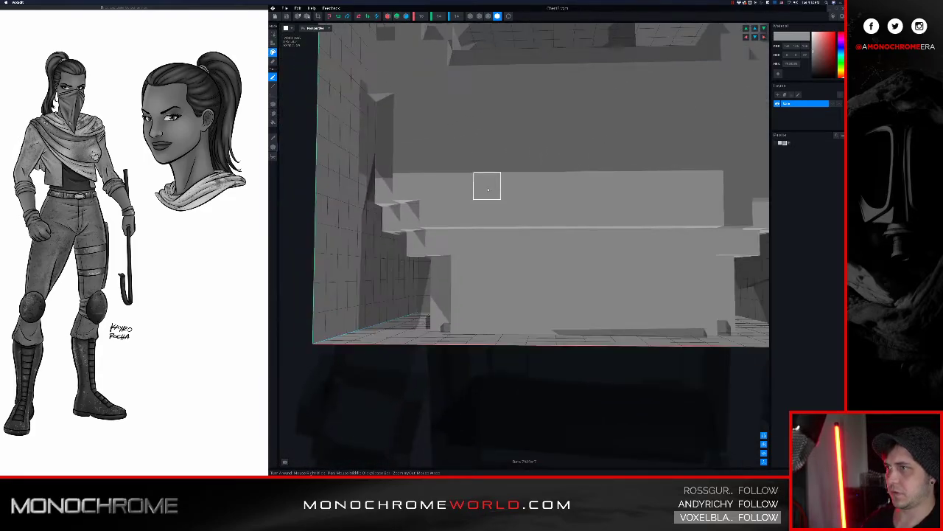
{"action": "mouse_move", "coordinate": [709, 189]}
{"action": "left_mouse_down"}
{"action": "mouse_move", "coordinate": [590, 190]}
{"action": "mouse_move", "coordinate": [678, 186]}
{"action": "mouse_move", "coordinate": [598, 190]}
{"action": "mouse_move", "coordinate": [516, 216]}
{"action": "mouse_move", "coordinate": [587, 212]}
{"action": "left_mouse_up"}
{"action": "left_click_drag", "start_coordinate": [509, 193], "coordinate": [478, 222]}
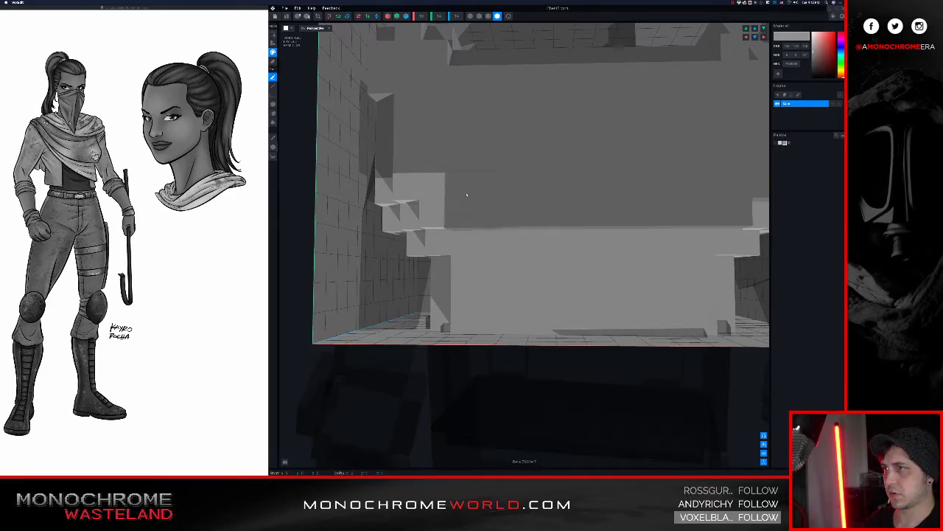
{"action": "right_click_drag", "start_coordinate": [466, 194], "coordinate": [451, 188]}
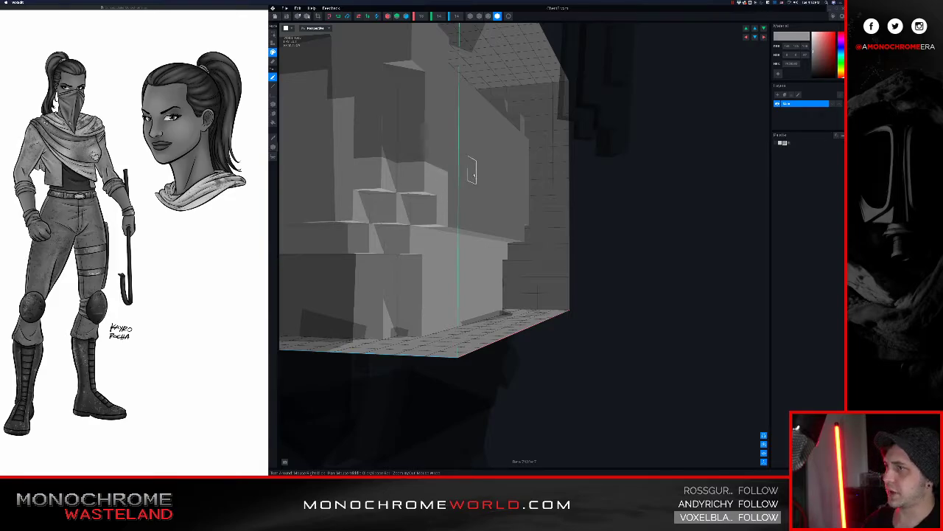
{"action": "right_click_drag", "start_coordinate": [474, 175], "coordinate": [453, 172]}
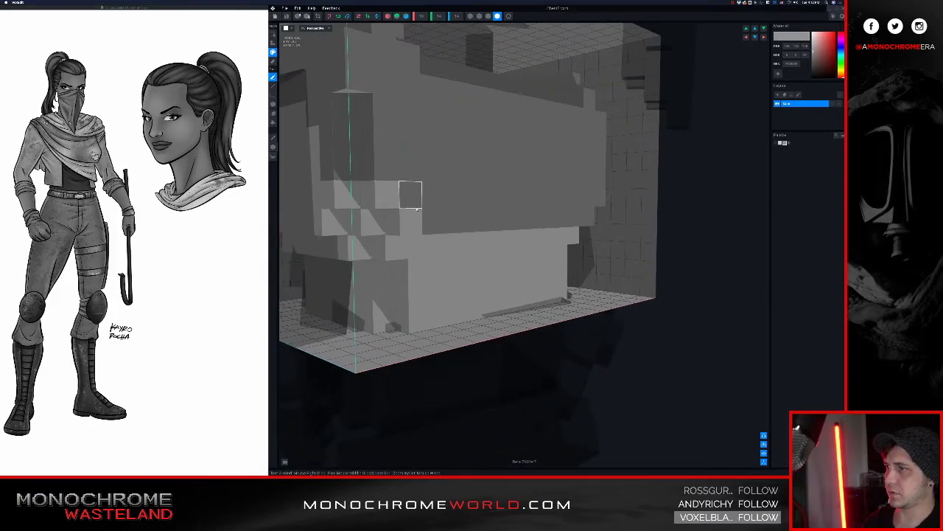
{"action": "right_click_drag", "start_coordinate": [418, 219], "coordinate": [477, 240]}
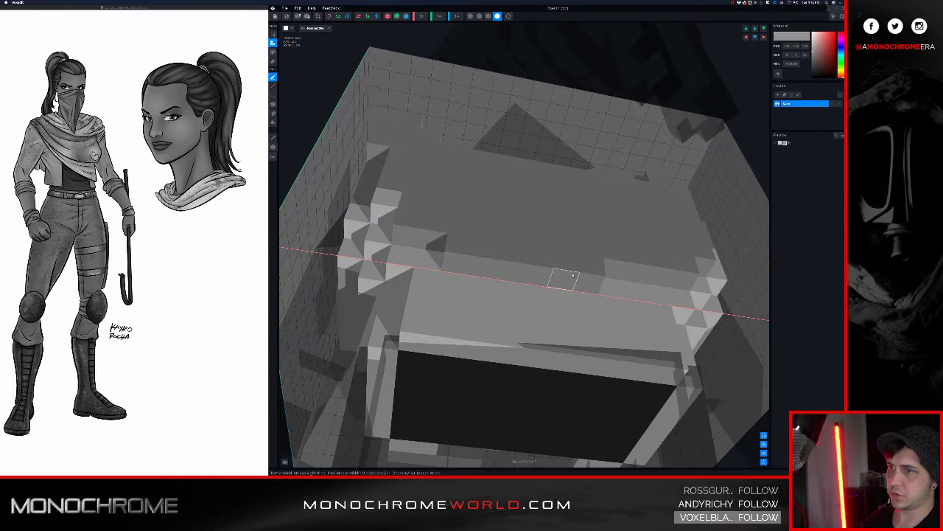
Add darker grey voxel rows below the scarf on the chest's back, stepping its lower edge downward.
{"action": "right_click_drag", "start_coordinate": [572, 274], "coordinate": [573, 279]}
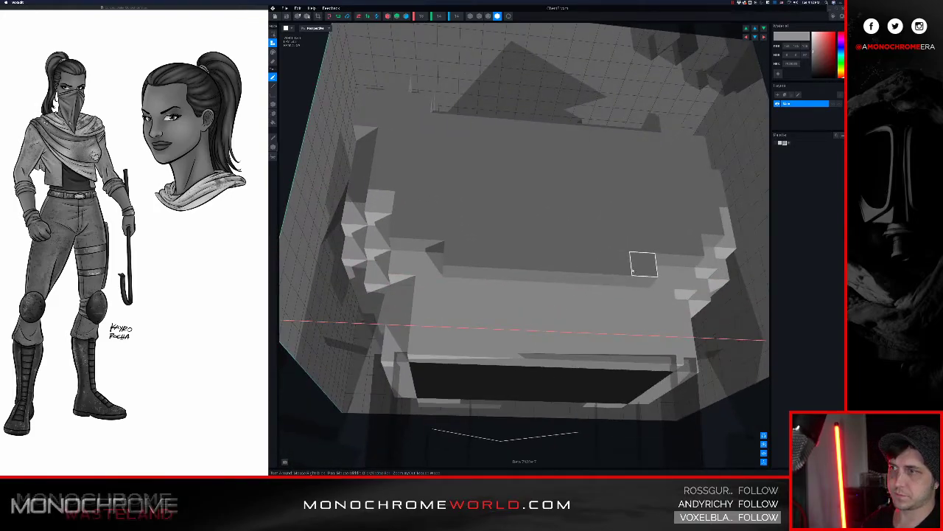
{"action": "left_click_drag", "start_coordinate": [471, 282], "coordinate": [614, 290]}
{"action": "left_click", "coordinate": [463, 292]}
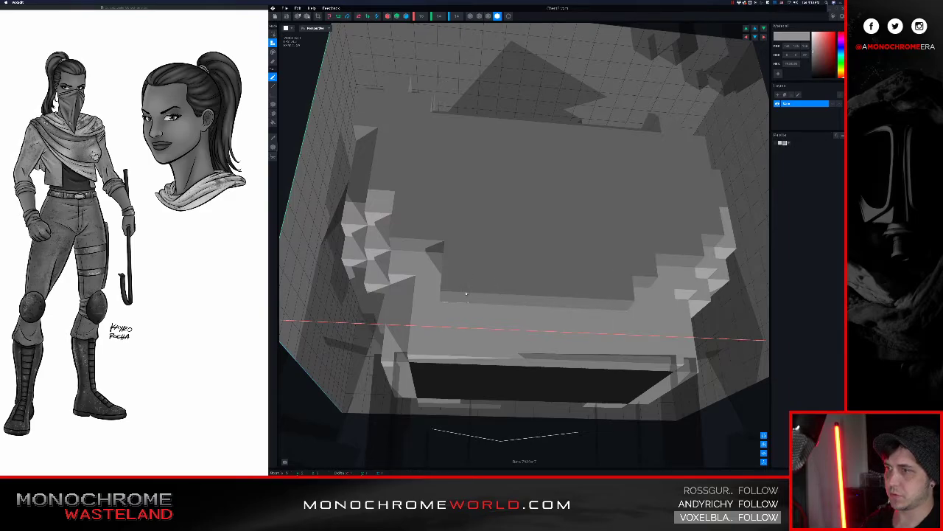
{"action": "left_click_drag", "start_coordinate": [509, 316], "coordinate": [460, 301]}
{"action": "mouse_move", "coordinate": [461, 302]}
{"action": "right_mouse_down"}
{"action": "mouse_move", "coordinate": [469, 295]}
{"action": "mouse_move", "coordinate": [448, 264]}
{"action": "right_mouse_up"}
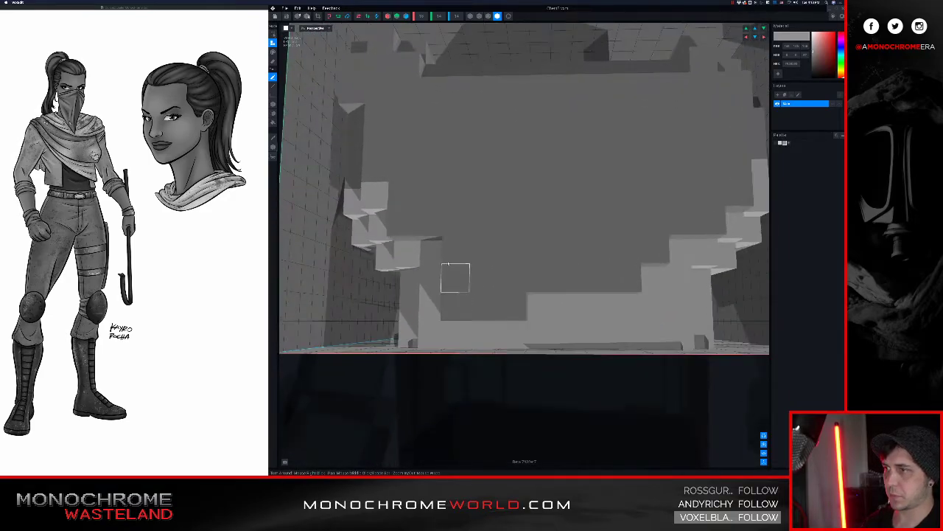
{"action": "right_click_drag", "start_coordinate": [462, 212], "coordinate": [461, 238]}
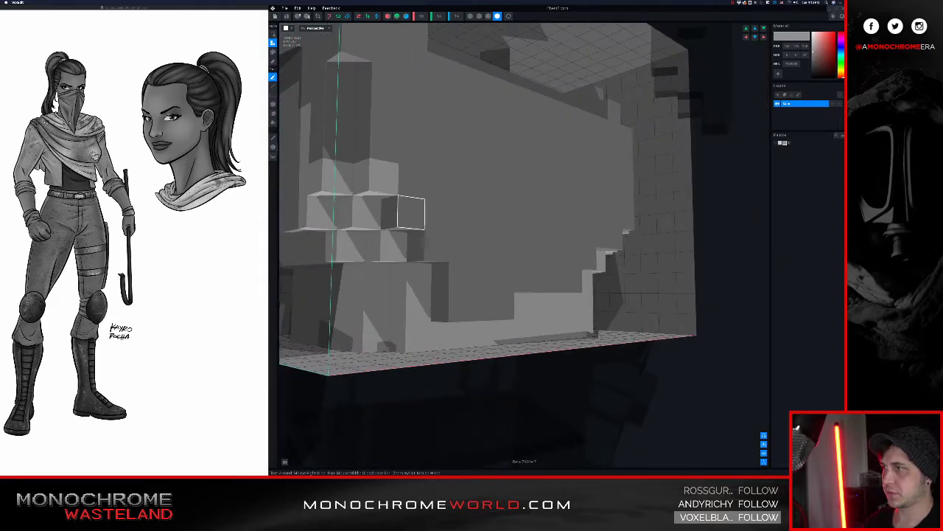
{"action": "mouse_move", "coordinate": [411, 214]}
{"action": "right_mouse_down"}
{"action": "mouse_move", "coordinate": [404, 225]}
{"action": "mouse_move", "coordinate": [463, 184]}
{"action": "mouse_move", "coordinate": [445, 186]}
{"action": "mouse_move", "coordinate": [605, 221]}
{"action": "mouse_move", "coordinate": [716, 263]}
{"action": "mouse_move", "coordinate": [493, 189]}
{"action": "mouse_move", "coordinate": [495, 181]}
{"action": "mouse_move", "coordinate": [453, 179]}
{"action": "mouse_move", "coordinate": [467, 184]}
{"action": "mouse_move", "coordinate": [455, 185]}
{"action": "mouse_move", "coordinate": [484, 224]}
{"action": "mouse_move", "coordinate": [495, 215]}
{"action": "mouse_move", "coordinate": [500, 256]}
{"action": "right_mouse_up"}
Close the chest with its changes saved and view the torso from the side on the full character.
{"action": "scroll", "coordinate": [463, 181], "scroll_direction": "up", "scroll_amount": 3}
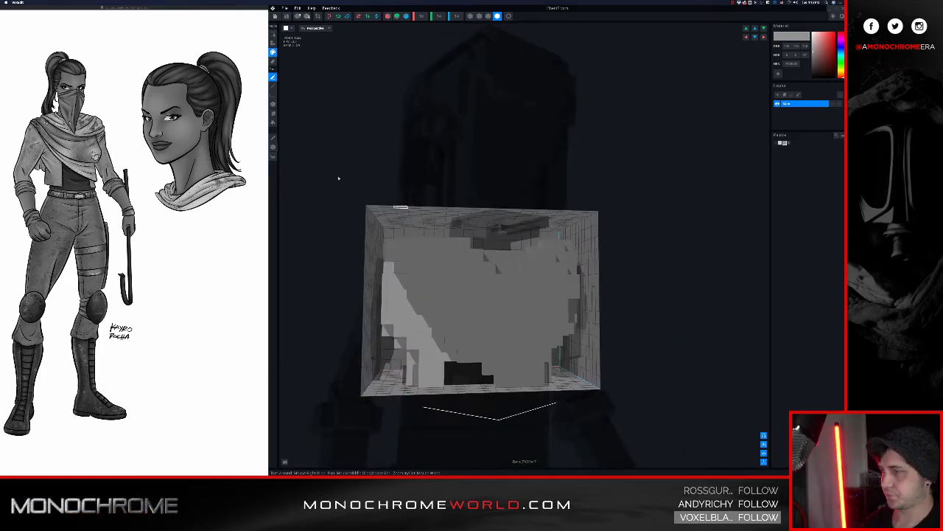
{"action": "left_click", "coordinate": [274, 15]}
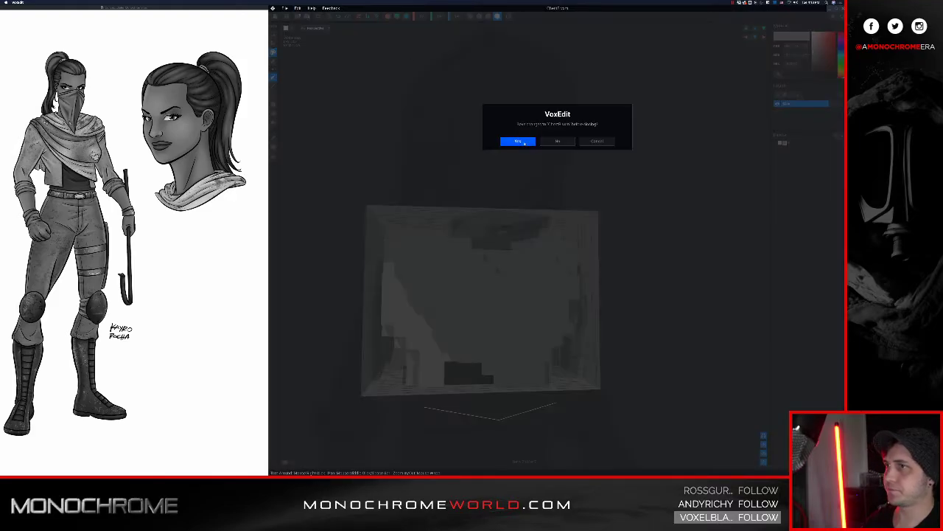
{"action": "left_click", "coordinate": [518, 141]}
{"action": "scroll", "coordinate": [537, 137], "scroll_direction": "up", "scroll_amount": 5}
{"action": "middle_click_drag", "start_coordinate": [538, 138], "coordinate": [532, 235]}
{"action": "right_click_drag", "start_coordinate": [532, 235], "coordinate": [550, 190]}
{"action": "scroll", "coordinate": [543, 168], "scroll_direction": "up", "scroll_amount": 2}
{"action": "scroll", "coordinate": [543, 168], "scroll_direction": "up", "scroll_amount": 2}
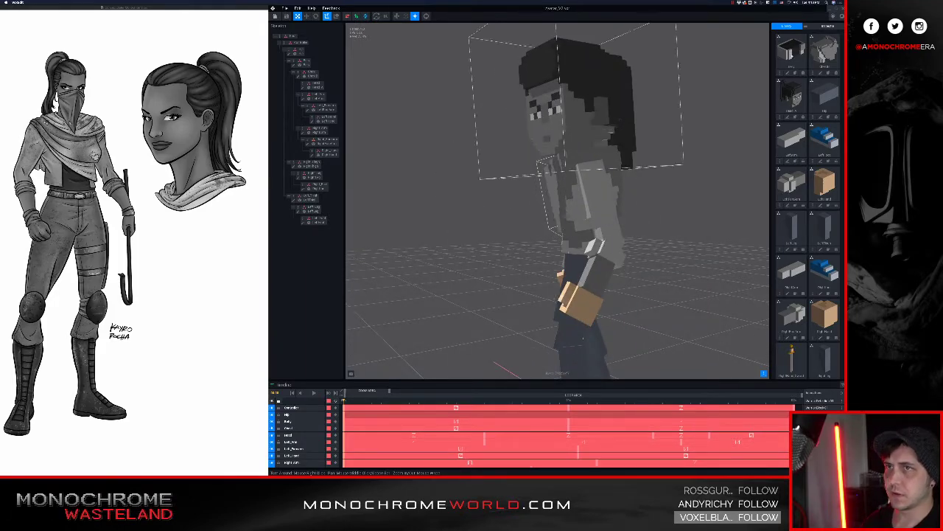
Turn the first light's azimuth so it illuminates the character's outer side and arm.
{"action": "left_click", "coordinate": [836, 16]}
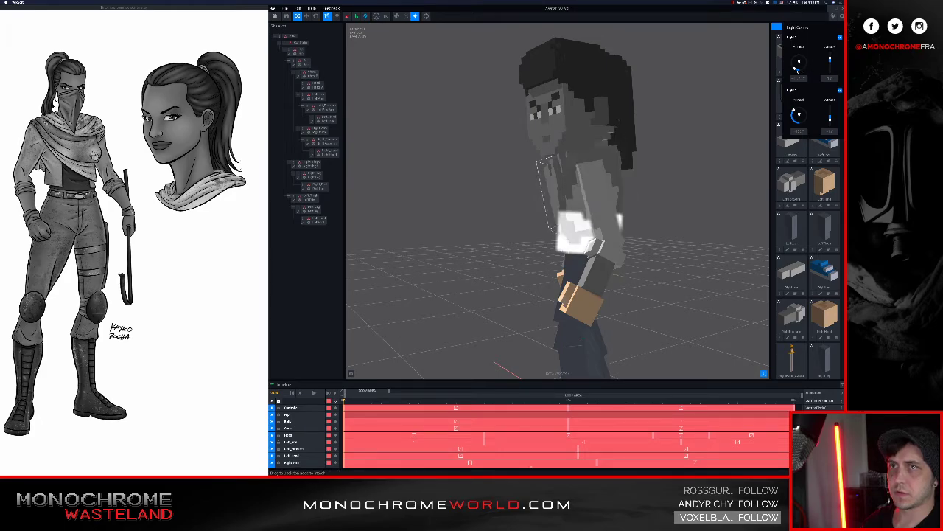
{"action": "left_click_drag", "start_coordinate": [797, 70], "coordinate": [805, 68]}
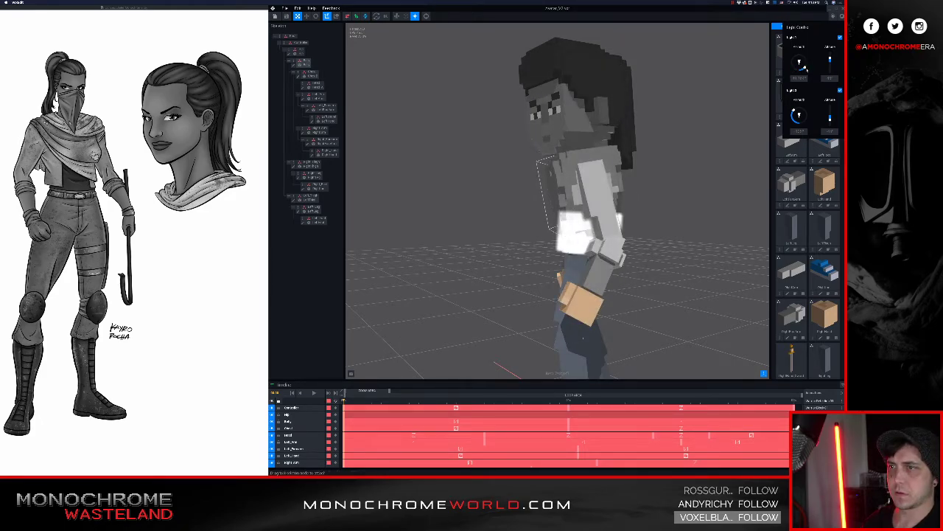
{"action": "left_click", "coordinate": [731, 123]}
Check where the chest meets the belly on the full character and open the belly for editing.
{"action": "scroll", "coordinate": [674, 168], "scroll_direction": "up", "scroll_amount": 5}
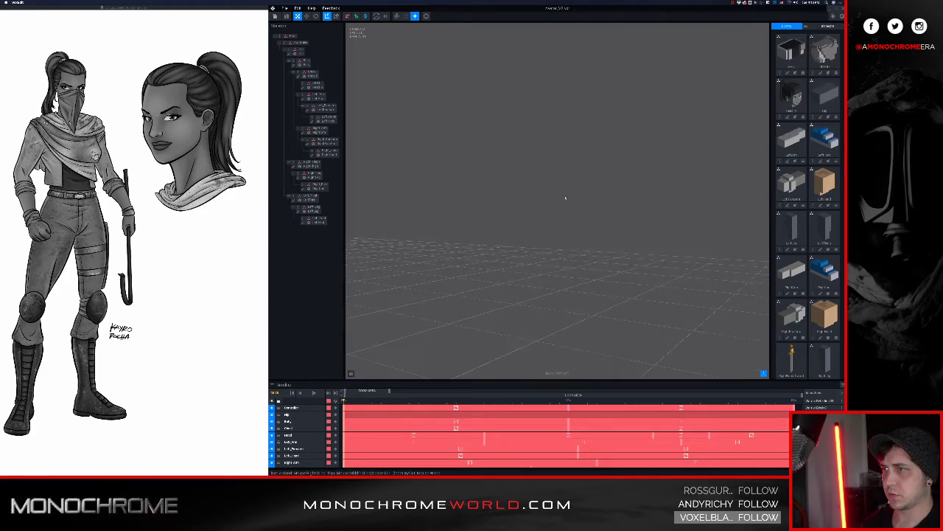
{"action": "scroll", "coordinate": [674, 168], "scroll_direction": "down", "scroll_amount": 3}
{"action": "middle_click_drag", "start_coordinate": [683, 143], "coordinate": [487, 286]}
{"action": "scroll", "coordinate": [486, 285], "scroll_direction": "down", "scroll_amount": 3}
{"action": "scroll", "coordinate": [581, 237], "scroll_direction": "up", "scroll_amount": 5}
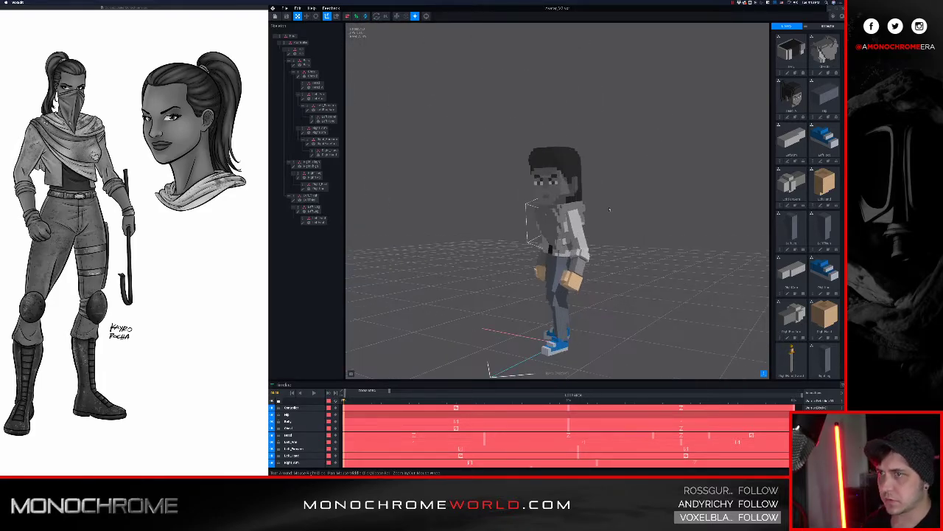
{"action": "right_click_drag", "start_coordinate": [398, 251], "coordinate": [502, 205]}
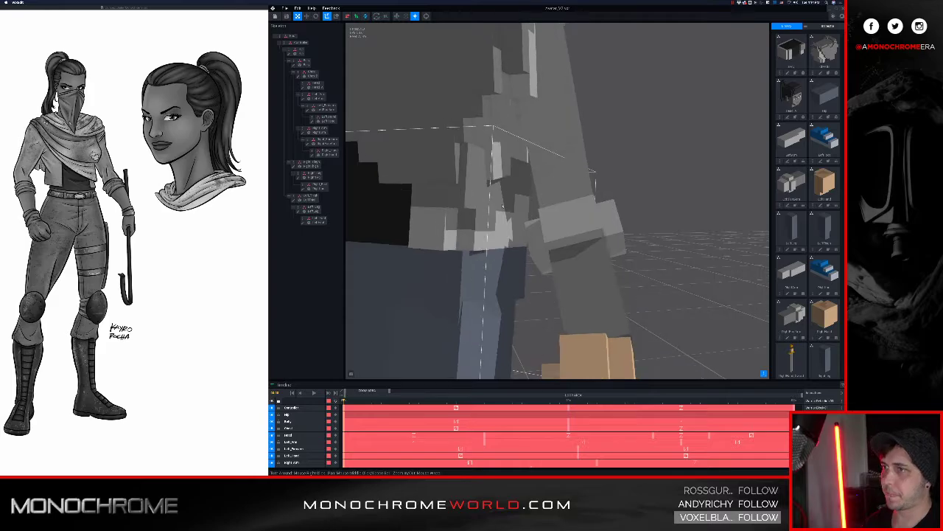
{"action": "left_click", "coordinate": [503, 207]}
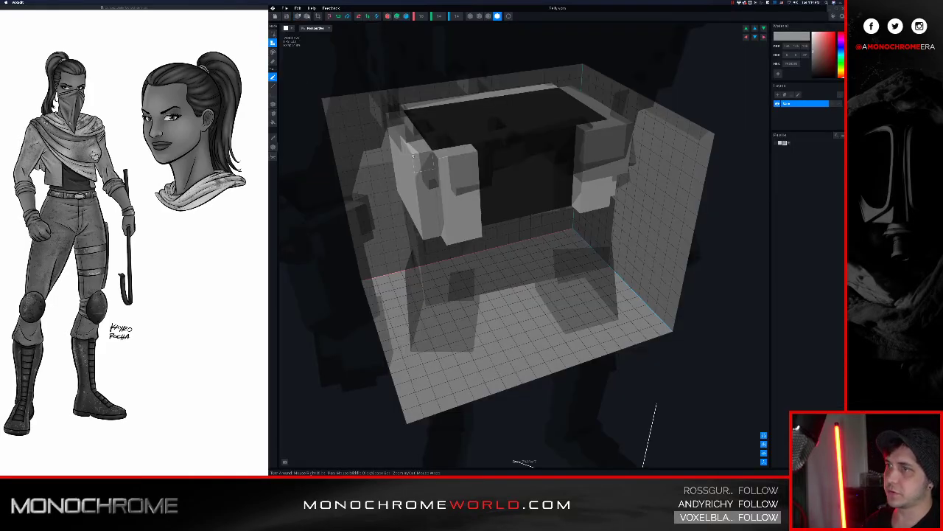
Extend the darker grey scarf colour onto the belly's front corner, save the belly and return to the full character.
{"action": "right_click_drag", "start_coordinate": [501, 190], "coordinate": [507, 194]}
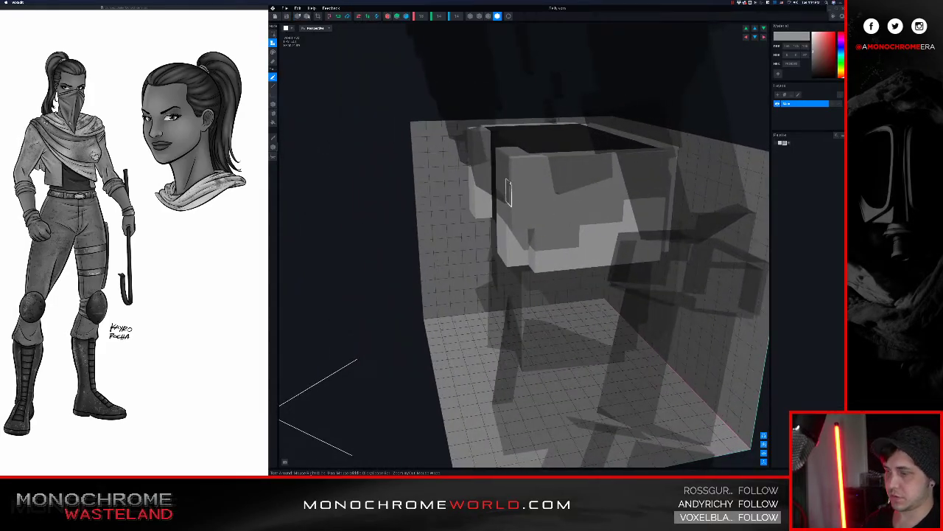
{"action": "mouse_move", "coordinate": [645, 192]}
{"action": "left_mouse_down"}
{"action": "mouse_move", "coordinate": [619, 162]}
{"action": "mouse_move", "coordinate": [604, 213]}
{"action": "mouse_move", "coordinate": [556, 169]}
{"action": "mouse_move", "coordinate": [530, 176]}
{"action": "mouse_move", "coordinate": [549, 243]}
{"action": "mouse_move", "coordinate": [573, 190]}
{"action": "mouse_move", "coordinate": [535, 216]}
{"action": "left_mouse_up"}
{"action": "right_click_drag", "start_coordinate": [545, 199], "coordinate": [567, 197]}
{"action": "scroll", "coordinate": [580, 195], "scroll_direction": "up", "scroll_amount": 3}
{"action": "scroll", "coordinate": [567, 197], "scroll_direction": "down", "scroll_amount": 3}
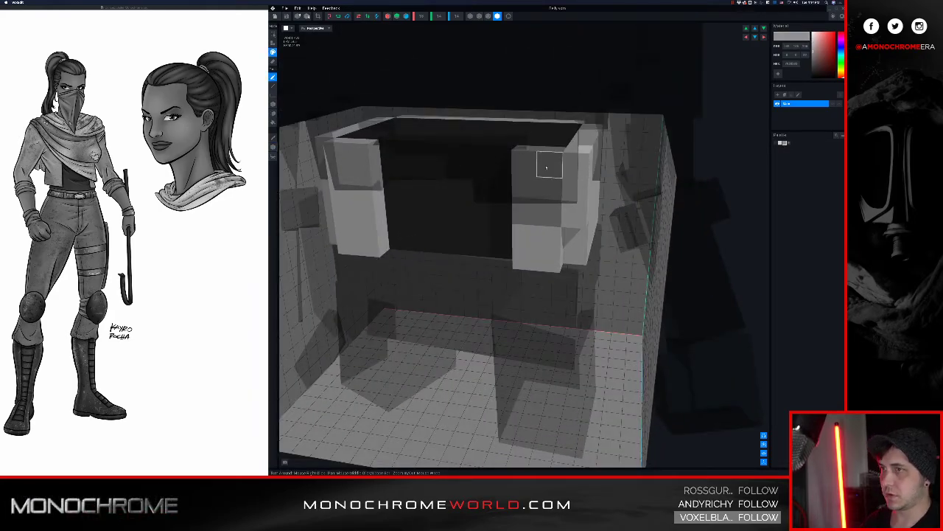
{"action": "right_click_drag", "start_coordinate": [574, 188], "coordinate": [550, 163]}
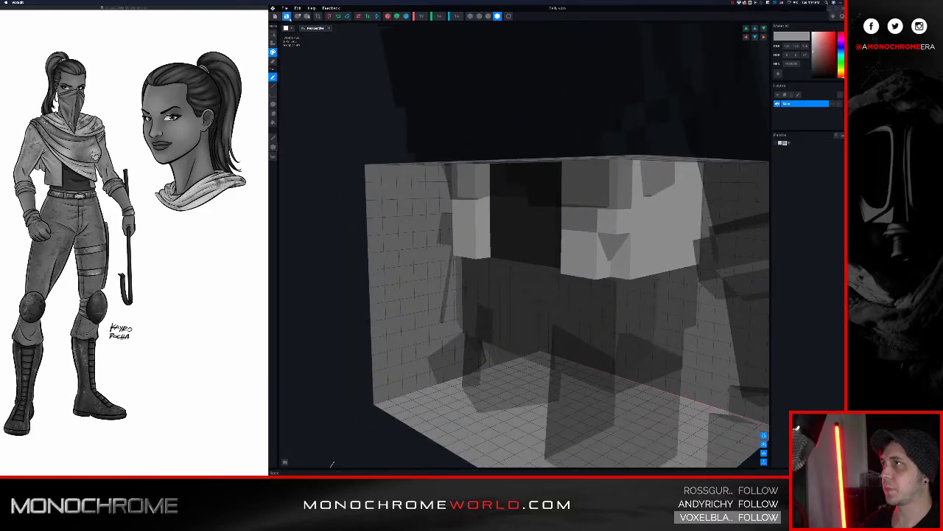
{"action": "left_click", "coordinate": [274, 15]}
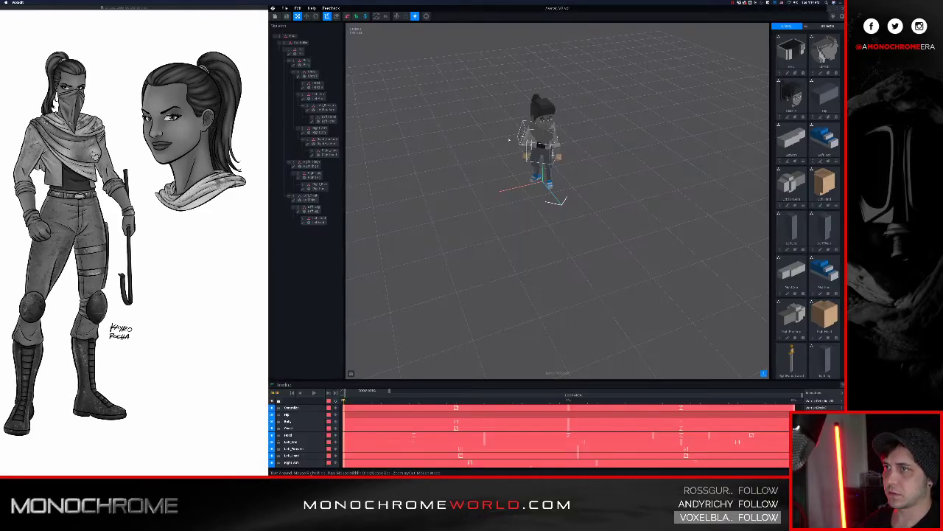
Inspect the torso's front on the full character, open the chest for a check and close it again.
{"action": "scroll", "coordinate": [537, 158], "scroll_direction": "up", "scroll_amount": 5}
{"action": "right_click_drag", "start_coordinate": [537, 159], "coordinate": [474, 106]}
{"action": "scroll", "coordinate": [493, 134], "scroll_direction": "up", "scroll_amount": 3}
{"action": "scroll", "coordinate": [495, 129], "scroll_direction": "down", "scroll_amount": 4}
{"action": "scroll", "coordinate": [474, 106], "scroll_direction": "down", "scroll_amount": 3}
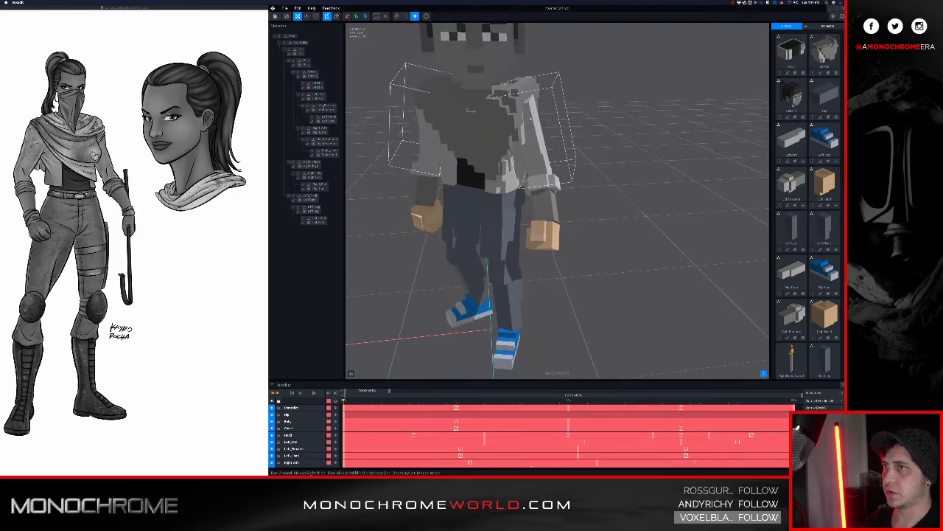
{"action": "left_click", "coordinate": [513, 109]}
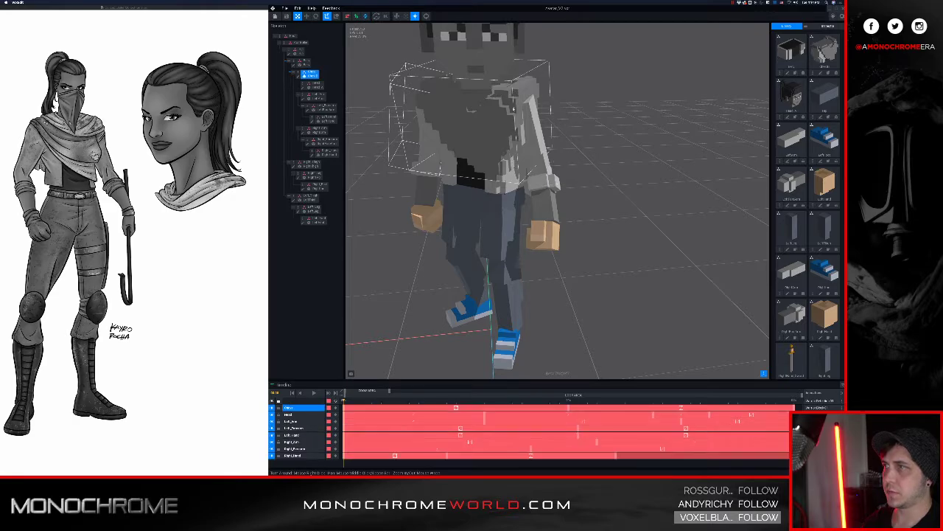
{"action": "left_click", "coordinate": [299, 77]}
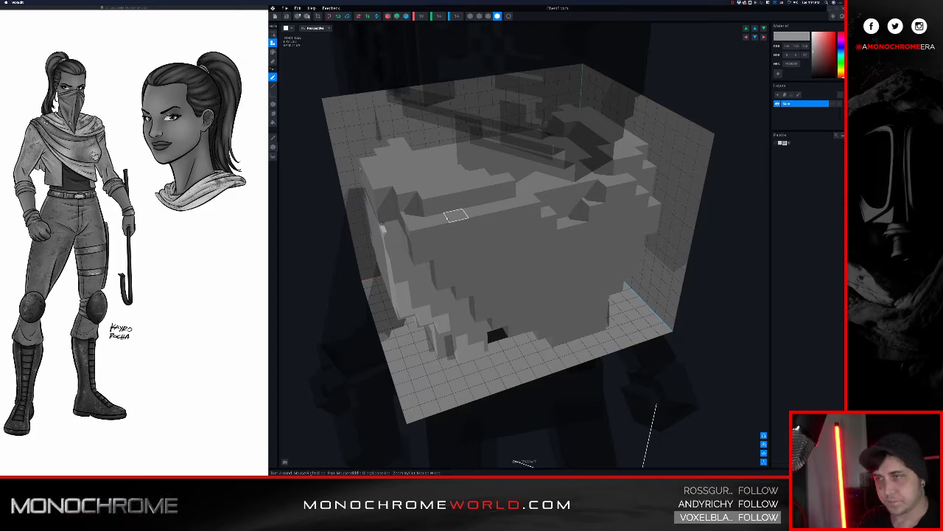
{"action": "left_click", "coordinate": [275, 17]}
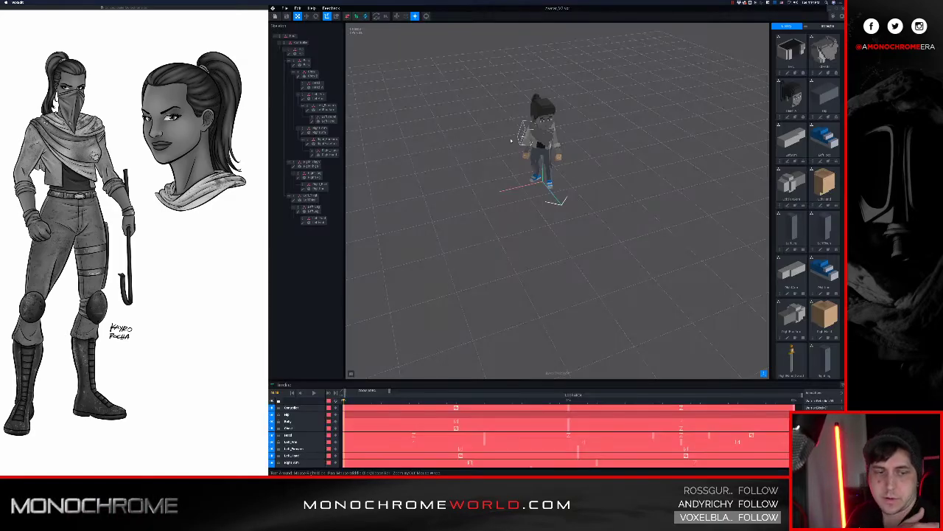
Move in on the full character's left side and open the left upper arm for editing.
{"action": "scroll", "coordinate": [559, 123], "scroll_direction": "up", "scroll_amount": 5}
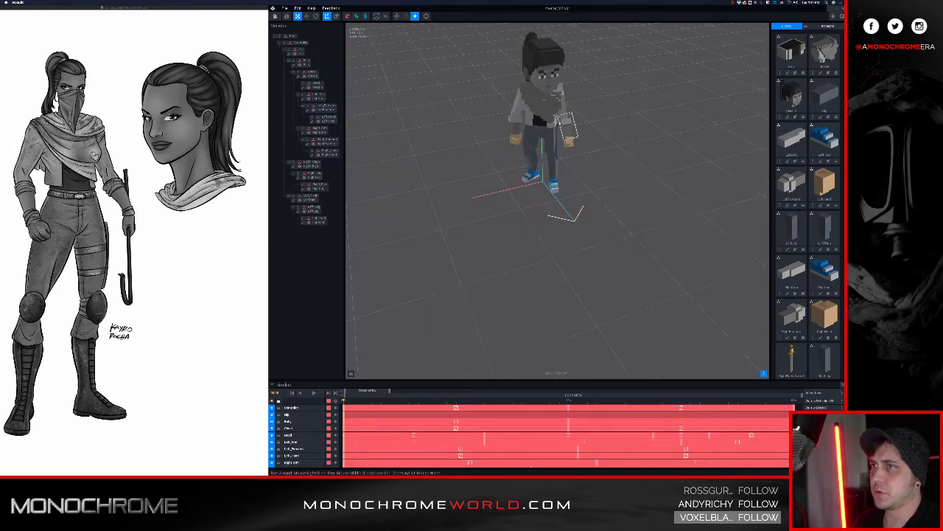
{"action": "middle_click_drag", "start_coordinate": [560, 123], "coordinate": [524, 221]}
{"action": "right_click_drag", "start_coordinate": [549, 137], "coordinate": [472, 148]}
{"action": "scroll", "coordinate": [534, 137], "scroll_direction": "up", "scroll_amount": 6}
{"action": "left_click", "coordinate": [542, 168]}
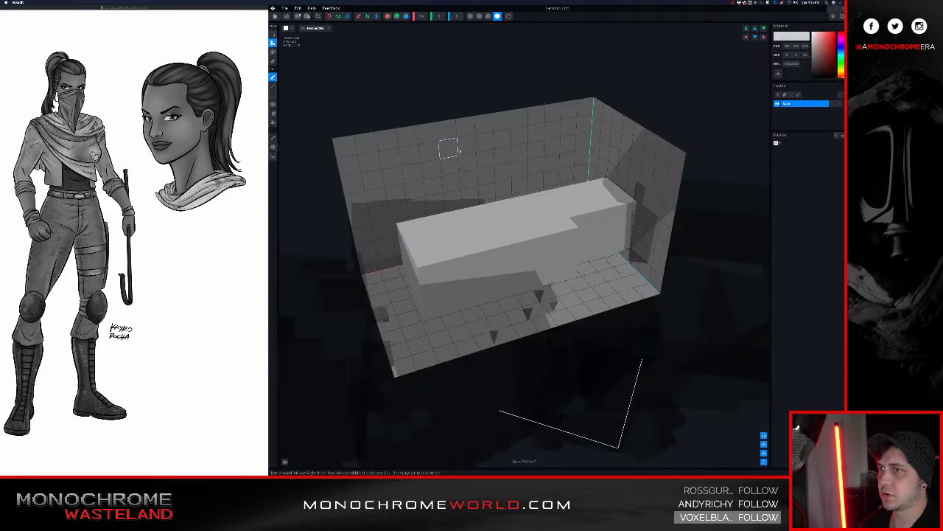
Build a layer of darker grey scarf voxels around the shoulder end of the left upper arm, save it and return to the full character.
{"action": "right_click_drag", "start_coordinate": [501, 193], "coordinate": [540, 122]}
{"action": "right_click_drag", "start_coordinate": [600, 122], "coordinate": [588, 165]}
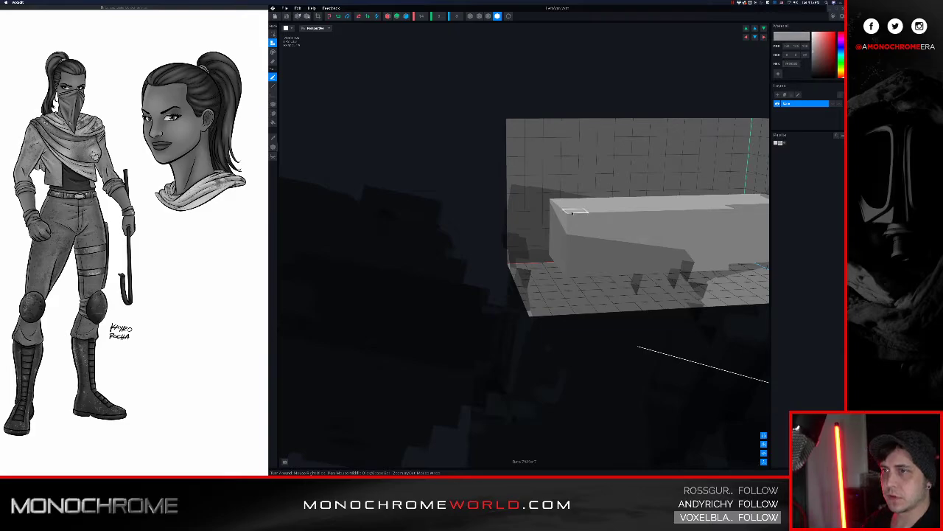
{"action": "right_click_drag", "start_coordinate": [572, 212], "coordinate": [634, 238]}
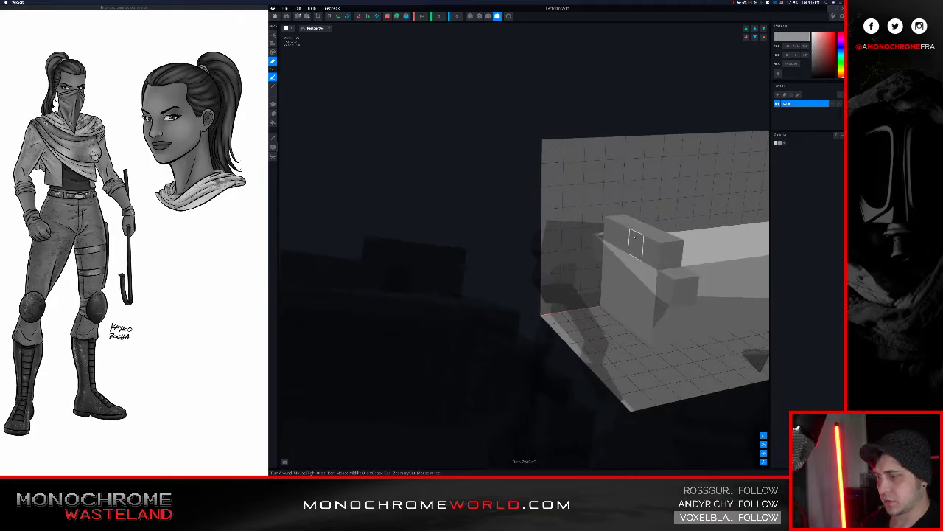
{"action": "left_click_drag", "start_coordinate": [623, 235], "coordinate": [616, 230]}
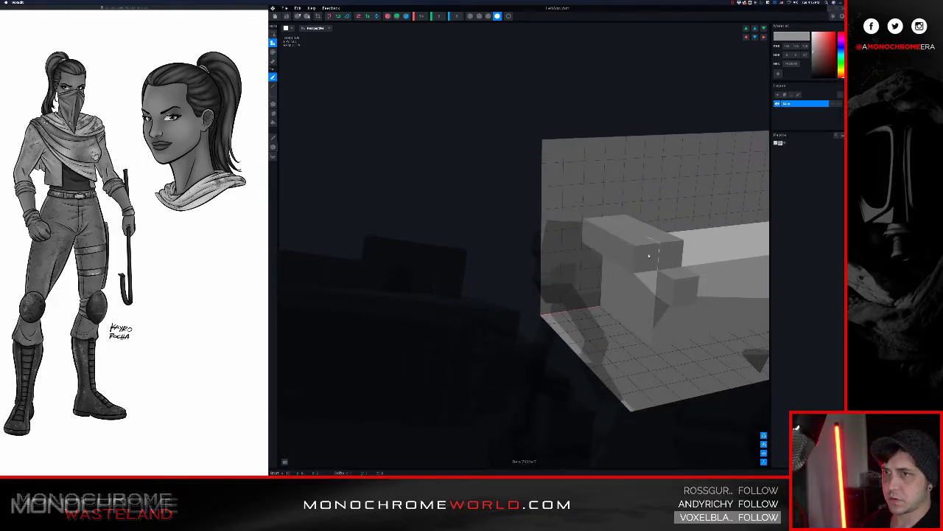
{"action": "left_click_drag", "start_coordinate": [648, 277], "coordinate": [590, 247]}
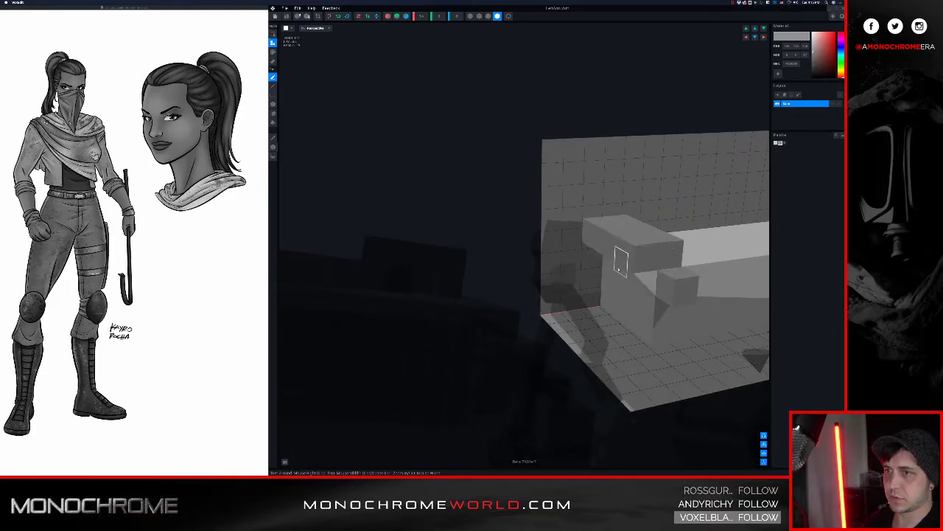
{"action": "mouse_move", "coordinate": [623, 259]}
{"action": "right_mouse_down"}
{"action": "mouse_move", "coordinate": [604, 282]}
{"action": "mouse_move", "coordinate": [610, 263]}
{"action": "right_mouse_up"}
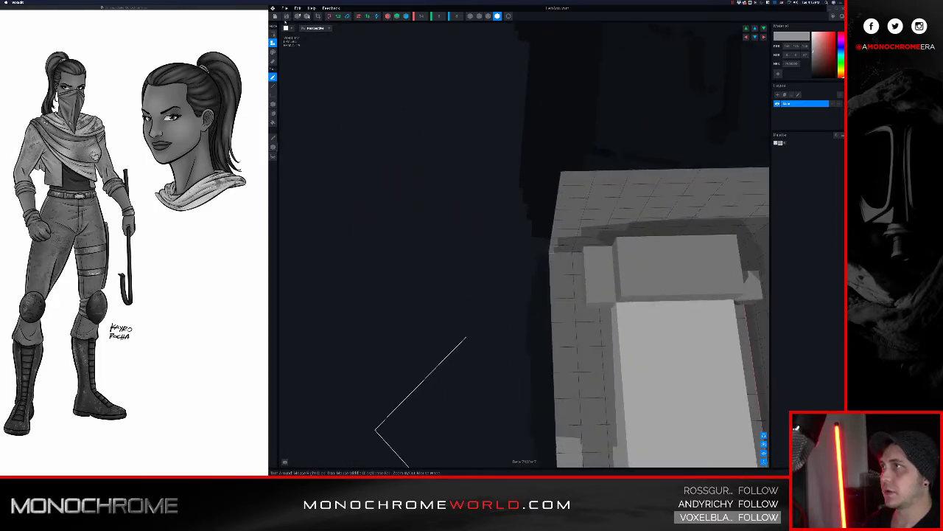
{"action": "left_click", "coordinate": [275, 16]}
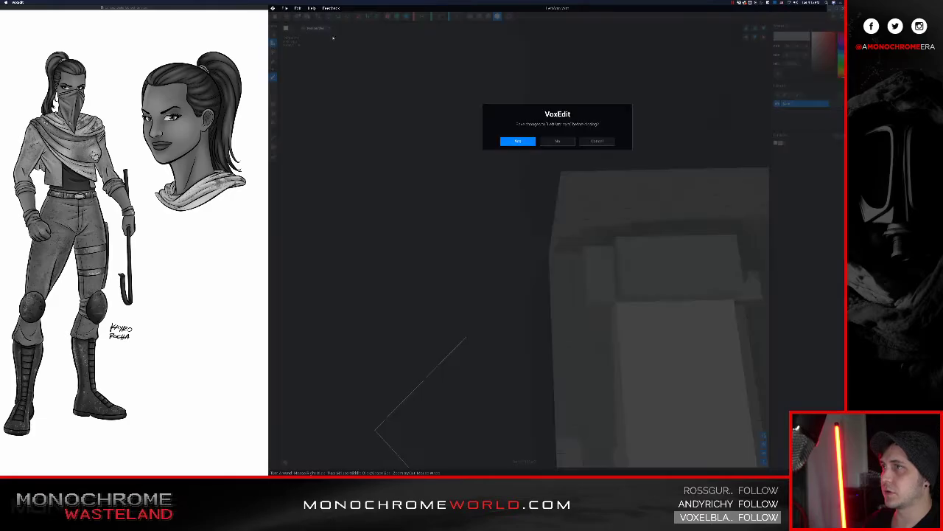
{"action": "left_click", "coordinate": [516, 141]}
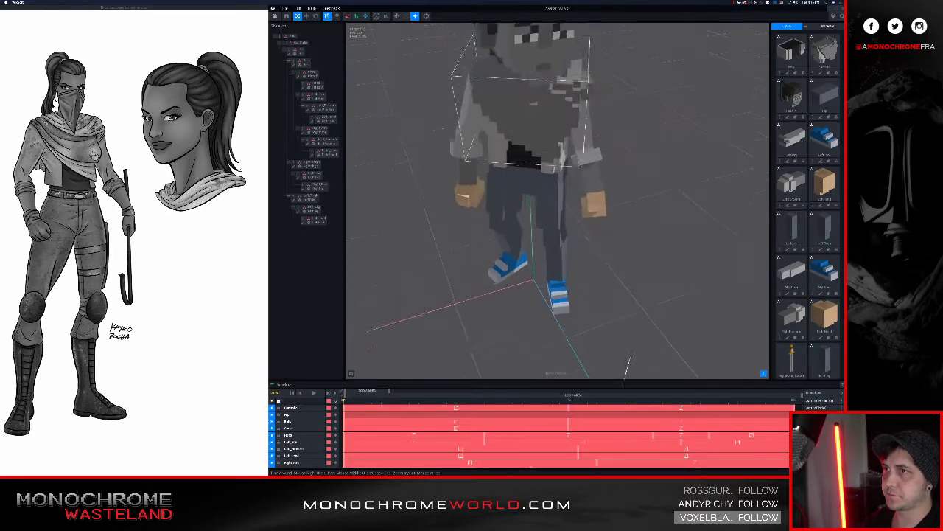
Inspect the left shoulder on the full character from the back and front, including while the animation plays.
{"action": "middle_click_drag", "start_coordinate": [558, 37], "coordinate": [560, 153]}
{"action": "right_click_drag", "start_coordinate": [558, 154], "coordinate": [547, 155]}
{"action": "left_click", "coordinate": [570, 250]}
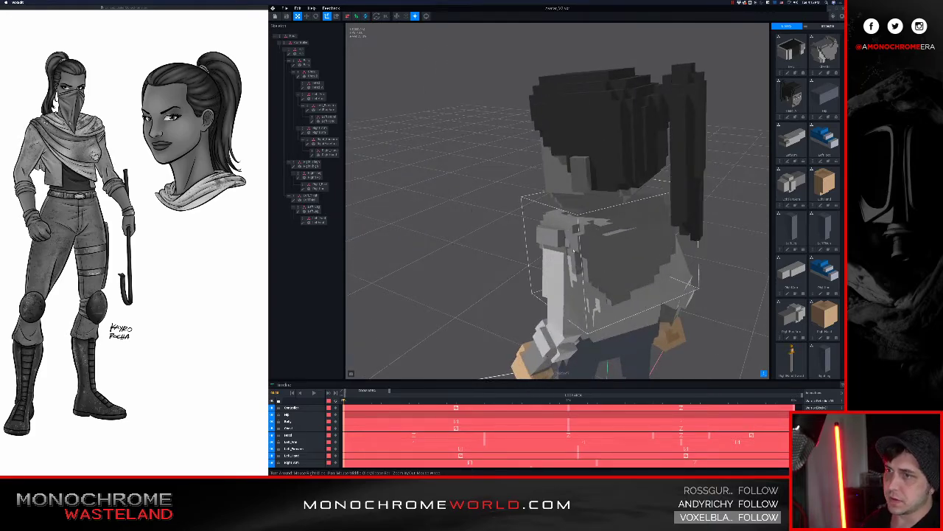
{"action": "mouse_move", "coordinate": [568, 237]}
{"action": "right_mouse_down"}
{"action": "mouse_move", "coordinate": [554, 240]}
{"action": "mouse_move", "coordinate": [583, 226]}
{"action": "mouse_move", "coordinate": [529, 266]}
{"action": "mouse_move", "coordinate": [543, 280]}
{"action": "mouse_move", "coordinate": [503, 311]}
{"action": "mouse_move", "coordinate": [507, 286]}
{"action": "right_mouse_up"}
{"action": "scroll", "coordinate": [529, 266], "scroll_direction": "up", "scroll_amount": 3}
{"action": "scroll", "coordinate": [545, 281], "scroll_direction": "down", "scroll_amount": 3}
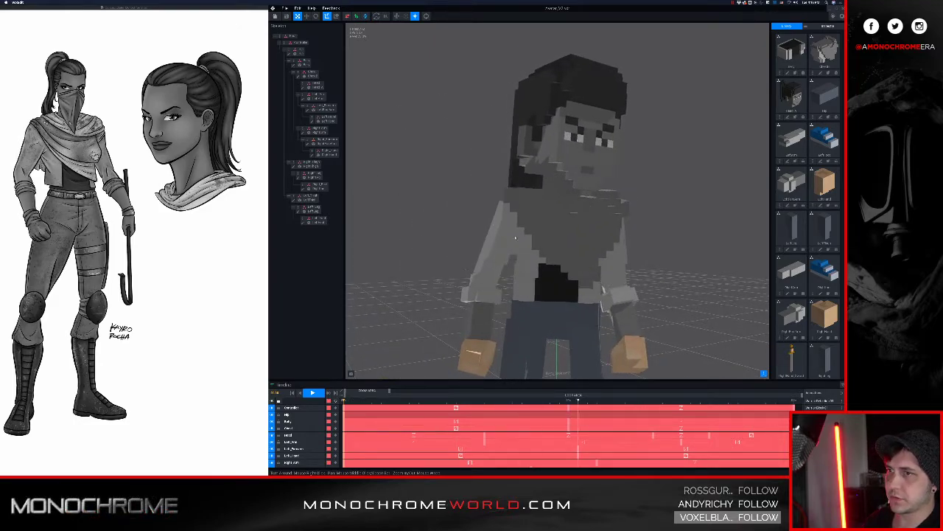
{"action": "right_click_drag", "start_coordinate": [631, 205], "coordinate": [623, 210]}
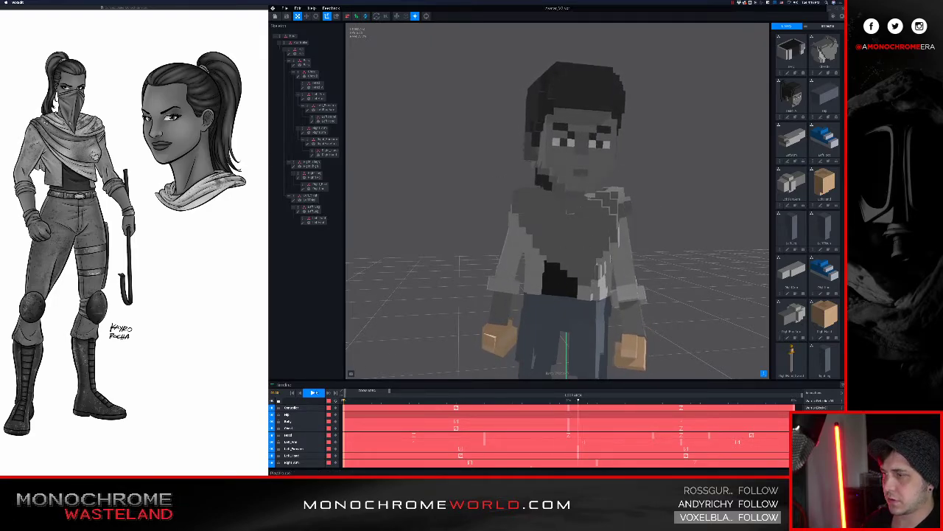
{"action": "key", "text": "space"}
Add more darker grey scarf voxels to the shoulder end of the left upper arm, save it and return to the full character.
{"action": "left_click", "coordinate": [309, 95]}
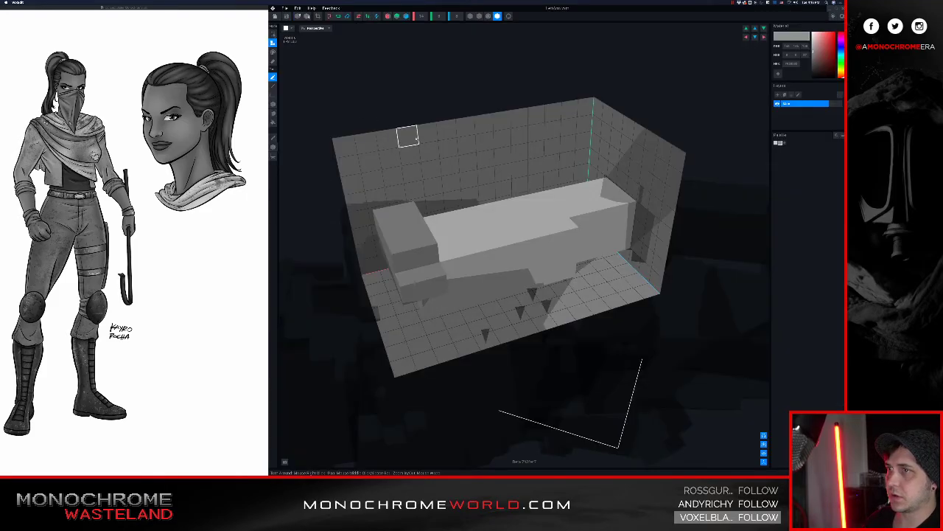
{"action": "right_click_drag", "start_coordinate": [406, 135], "coordinate": [439, 245]}
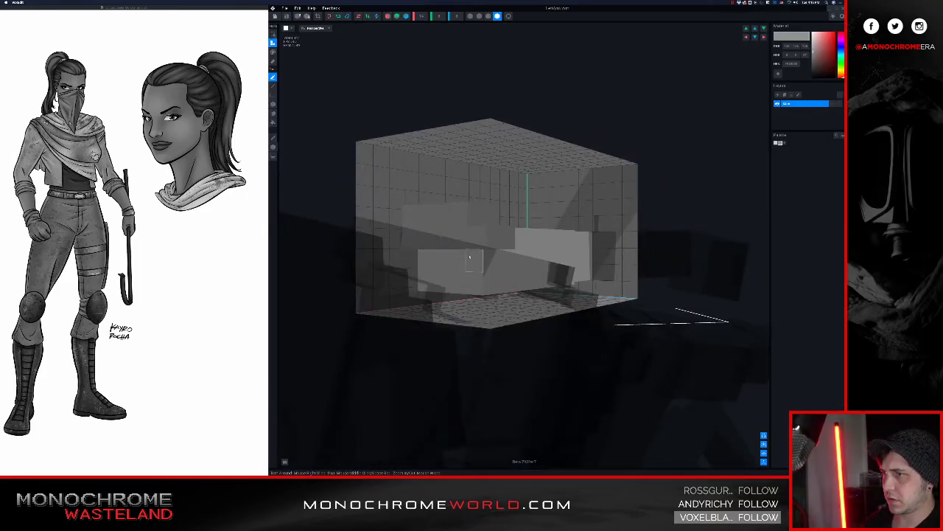
{"action": "left_click_drag", "start_coordinate": [470, 256], "coordinate": [431, 255]}
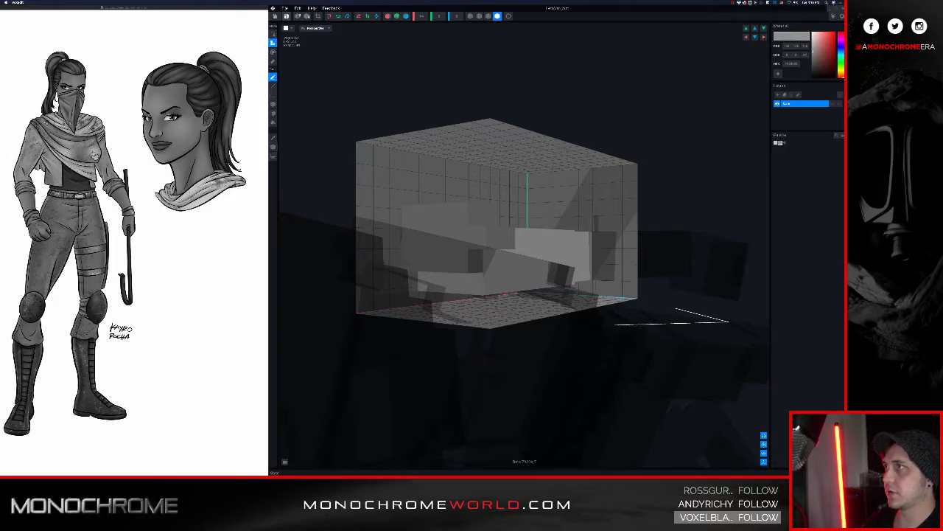
{"action": "left_click", "coordinate": [276, 16]}
{"action": "left_click", "coordinate": [518, 142]}
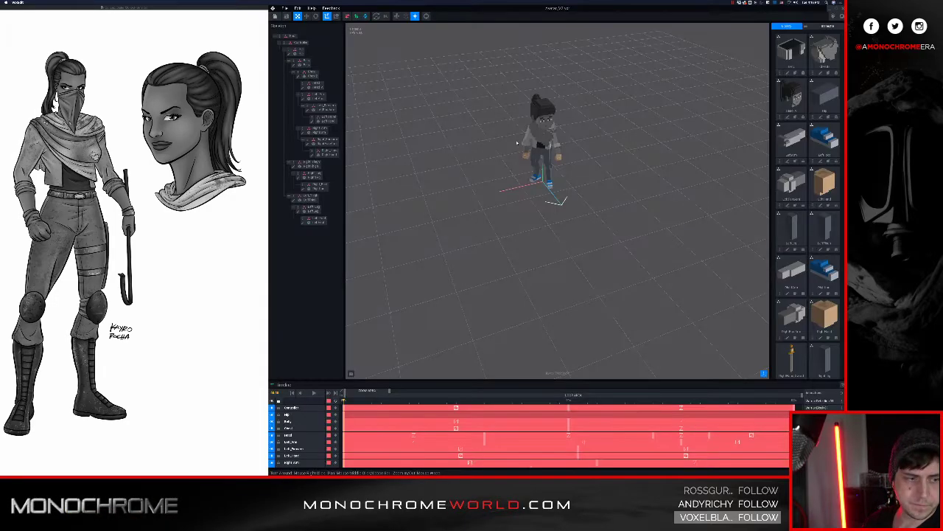
Examine how the left shoulder meets the chest, open the left upper arm to check its scarf voxels and close it again.
{"action": "scroll", "coordinate": [579, 168], "scroll_direction": "up", "scroll_amount": 5}
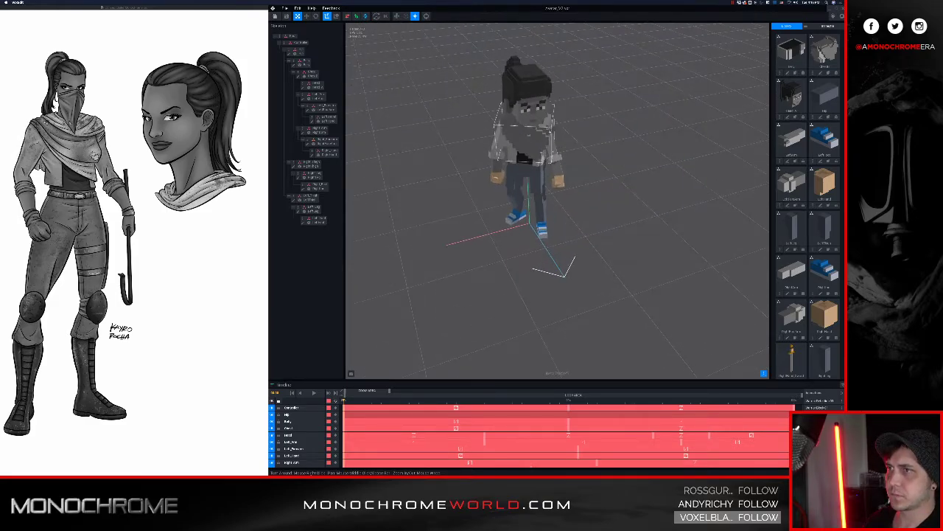
{"action": "scroll", "coordinate": [548, 129], "scroll_direction": "up", "scroll_amount": 5}
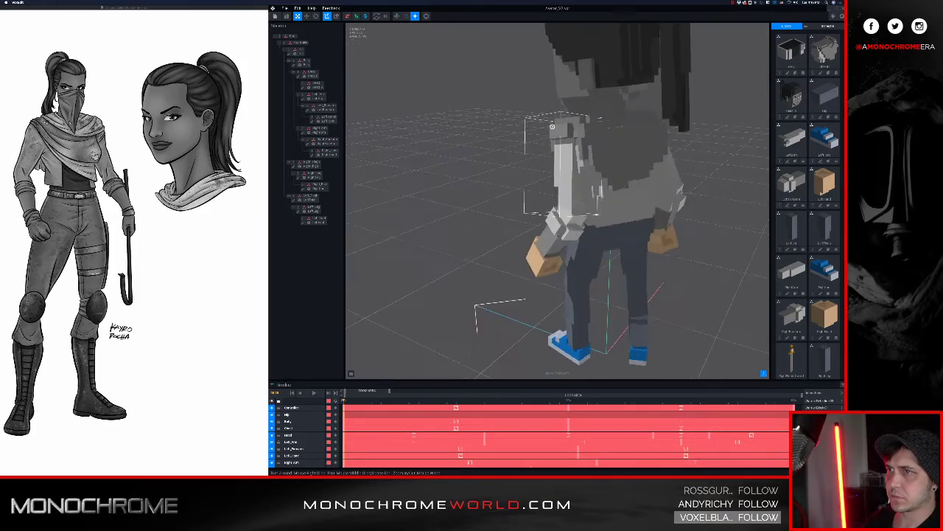
{"action": "right_click_drag", "start_coordinate": [552, 126], "coordinate": [559, 126]}
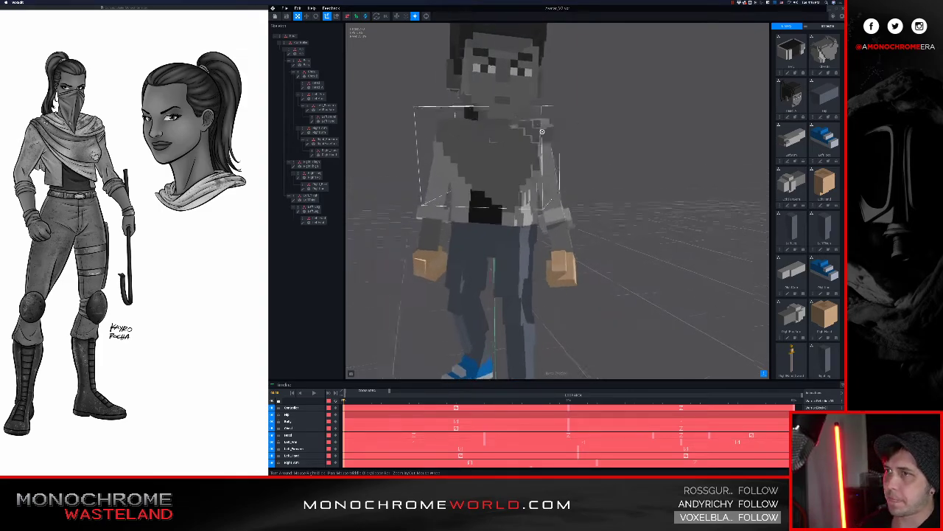
{"action": "scroll", "coordinate": [545, 136], "scroll_direction": "up", "scroll_amount": 5}
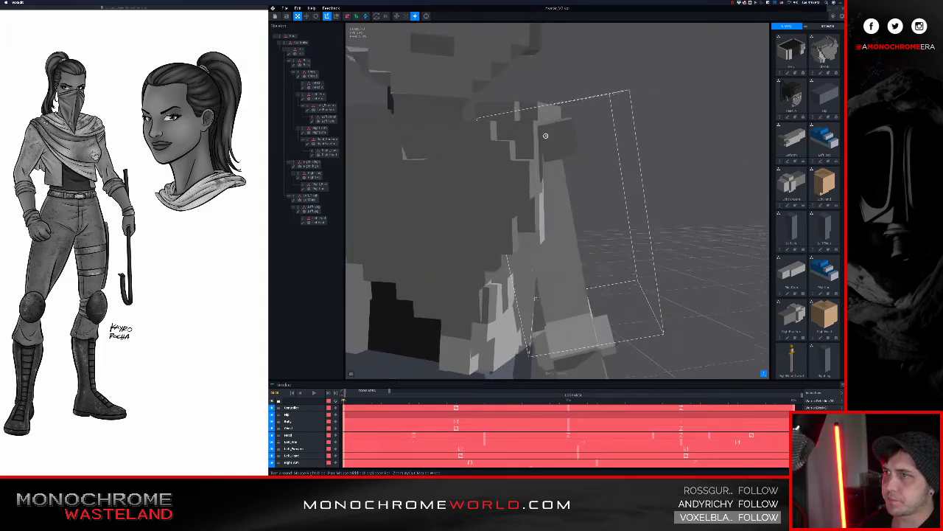
{"action": "scroll", "coordinate": [546, 135], "scroll_direction": "up", "scroll_amount": 3}
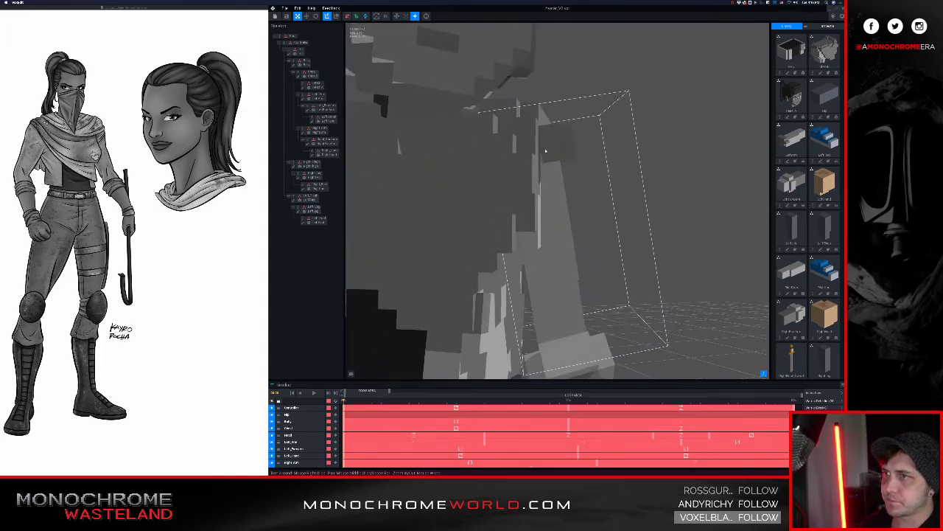
{"action": "scroll", "coordinate": [543, 154], "scroll_direction": "up", "scroll_amount": 3}
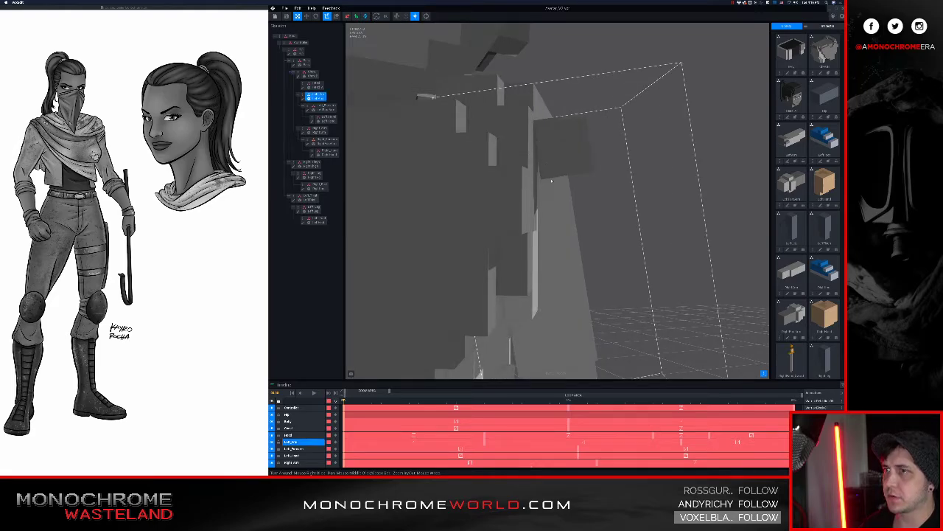
{"action": "left_click", "coordinate": [322, 97]}
{"action": "left_click", "coordinate": [303, 99]}
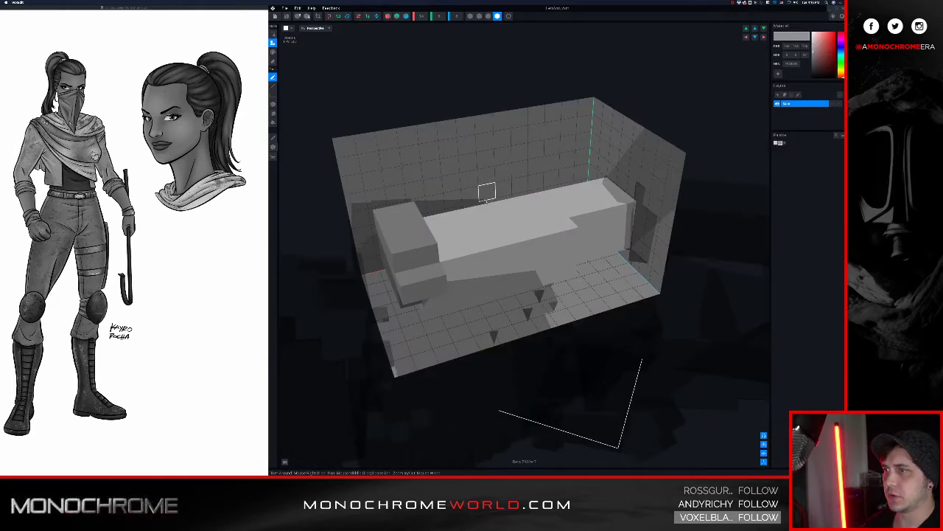
{"action": "scroll", "coordinate": [487, 192], "scroll_direction": "up", "scroll_amount": 3}
{"action": "right_click_drag", "start_coordinate": [483, 249], "coordinate": [477, 257]}
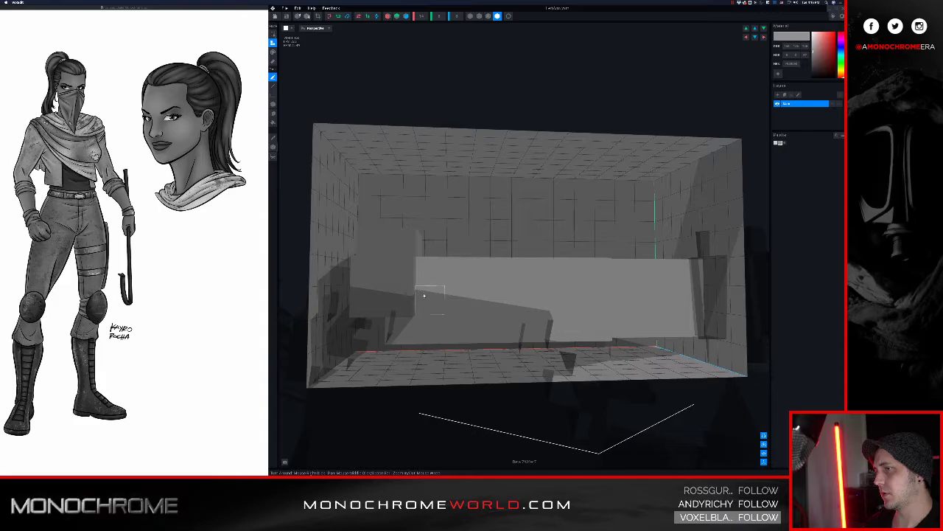
{"action": "left_click", "coordinate": [275, 16]}
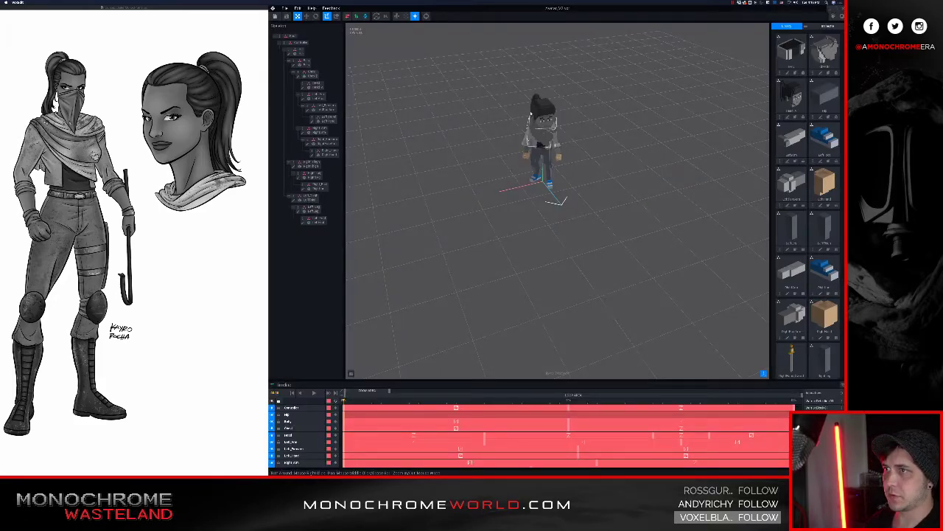
Move in on the full character's right shoulder and open the right upper arm for editing.
{"action": "scroll", "coordinate": [499, 171], "scroll_direction": "up", "scroll_amount": 5}
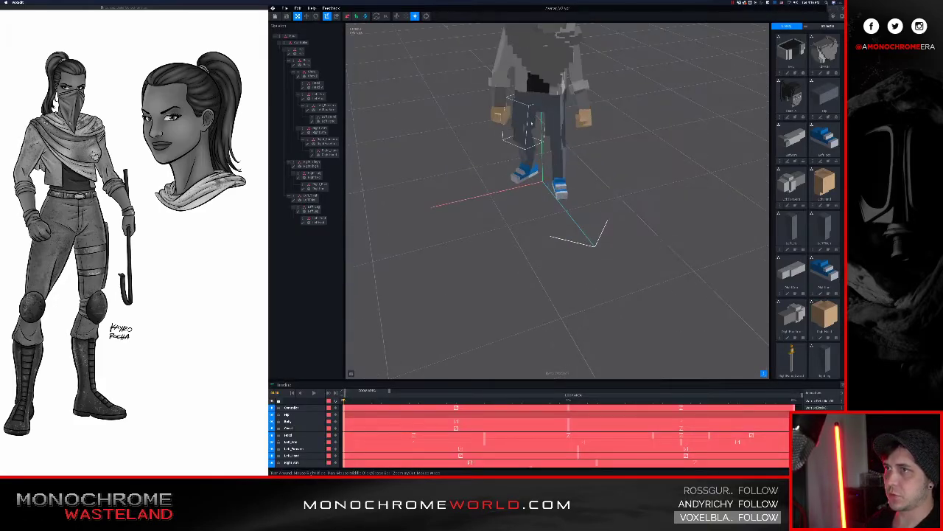
{"action": "scroll", "coordinate": [498, 171], "scroll_direction": "up", "scroll_amount": 3}
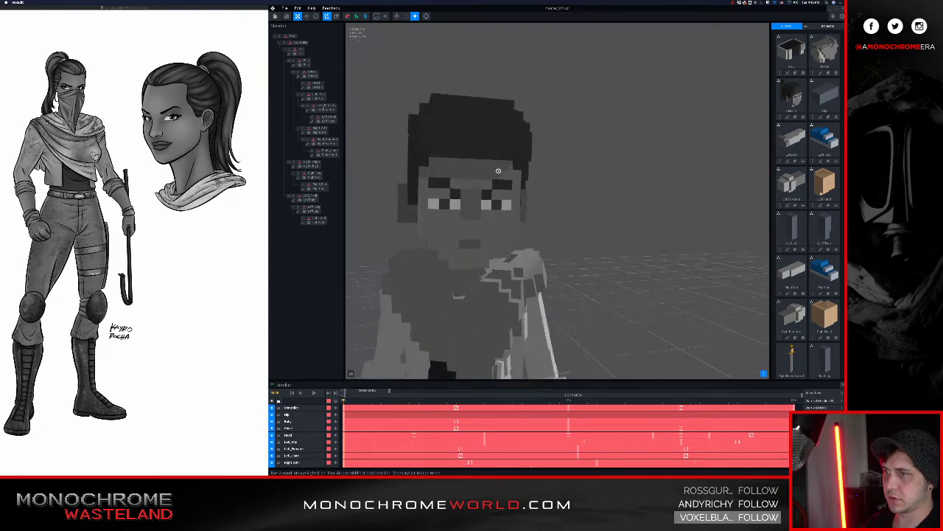
{"action": "right_click_drag", "start_coordinate": [498, 171], "coordinate": [466, 310]}
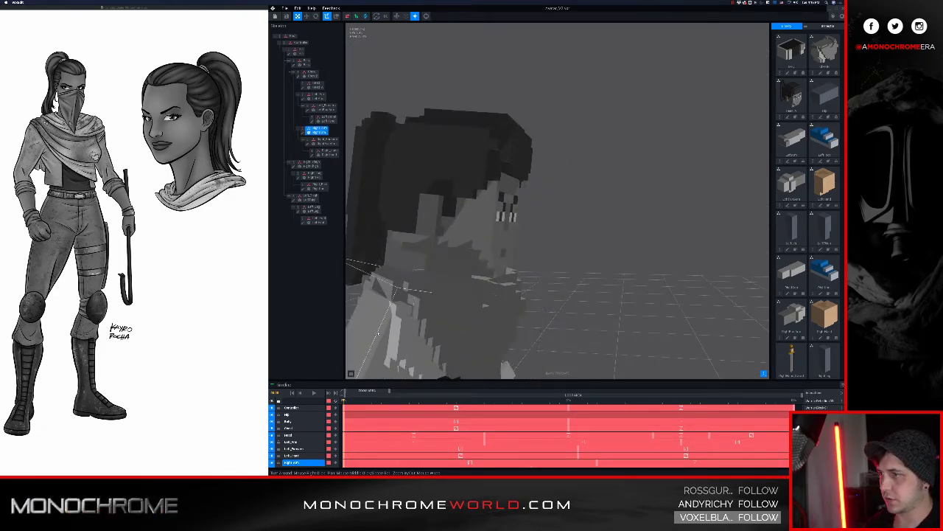
{"action": "left_click", "coordinate": [361, 192]}
{"action": "double_click", "coordinate": [303, 136]}
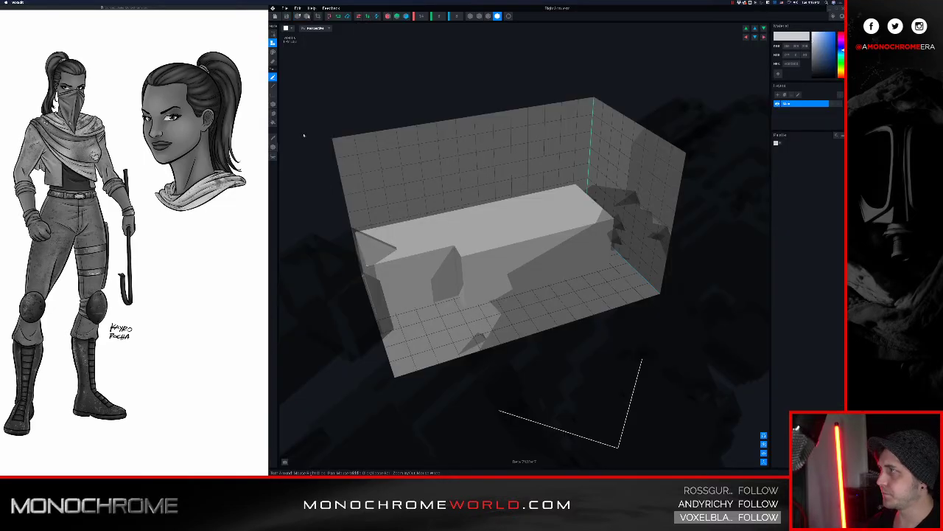
Set the scarf's darker grey colour, build voxels in it around the right upper arm's shoulder end, save and return to the full character.
{"action": "right_click_drag", "start_coordinate": [457, 231], "coordinate": [465, 237]}
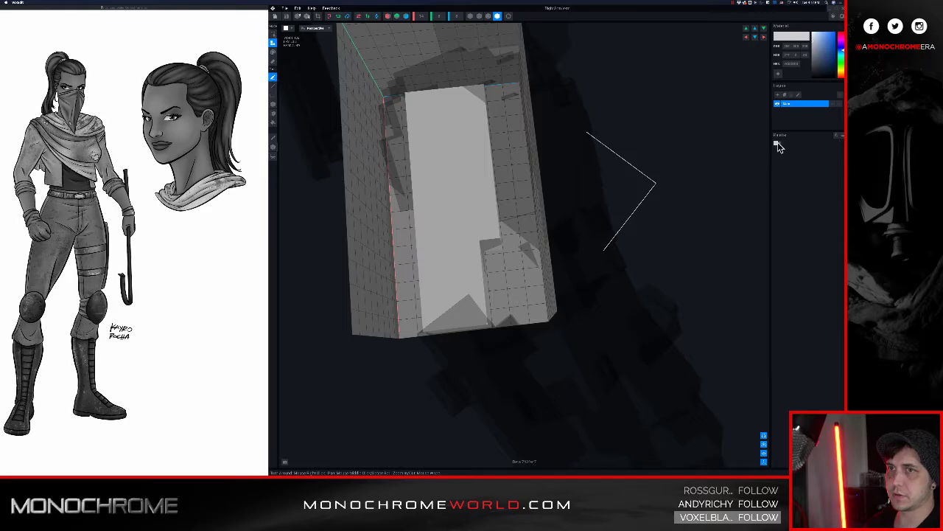
{"action": "double_click", "coordinate": [794, 65]}
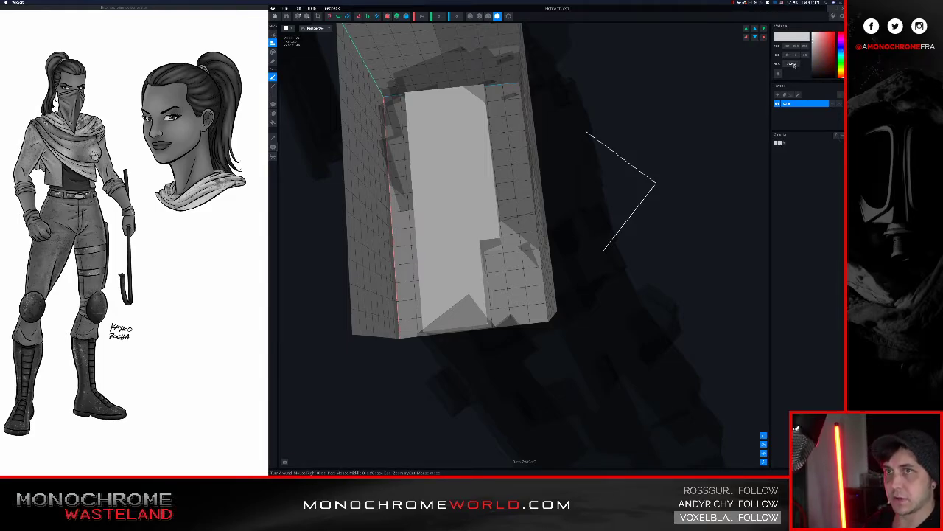
{"action": "right_click_drag", "start_coordinate": [499, 114], "coordinate": [456, 209]}
{"action": "left_click_drag", "start_coordinate": [409, 224], "coordinate": [439, 230]}
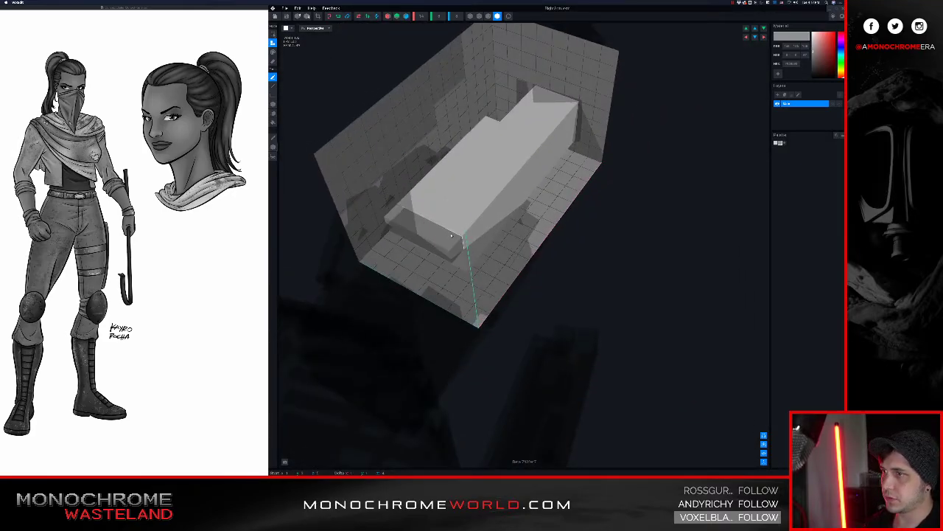
{"action": "right_click_drag", "start_coordinate": [451, 236], "coordinate": [404, 273]}
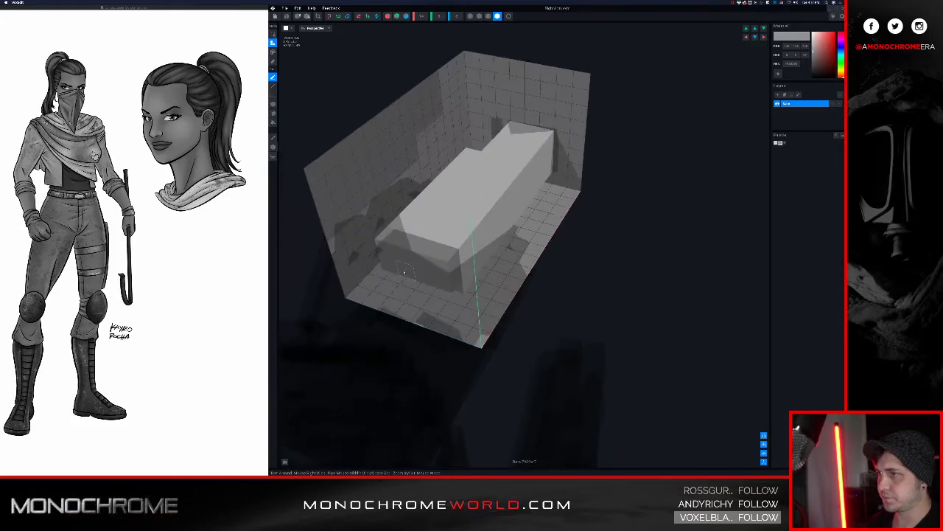
{"action": "left_click_drag", "start_coordinate": [459, 243], "coordinate": [417, 234]}
{"action": "right_click_drag", "start_coordinate": [404, 230], "coordinate": [302, 190]}
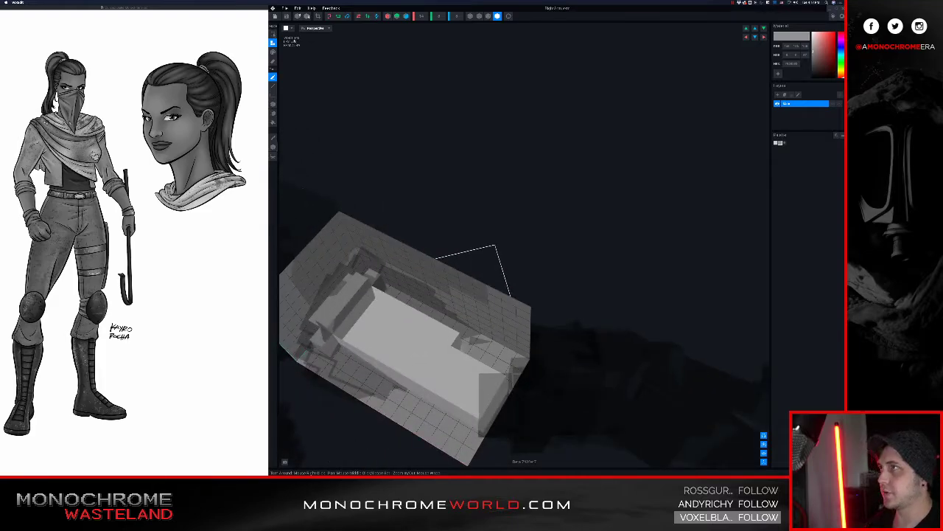
{"action": "left_click", "coordinate": [275, 16]}
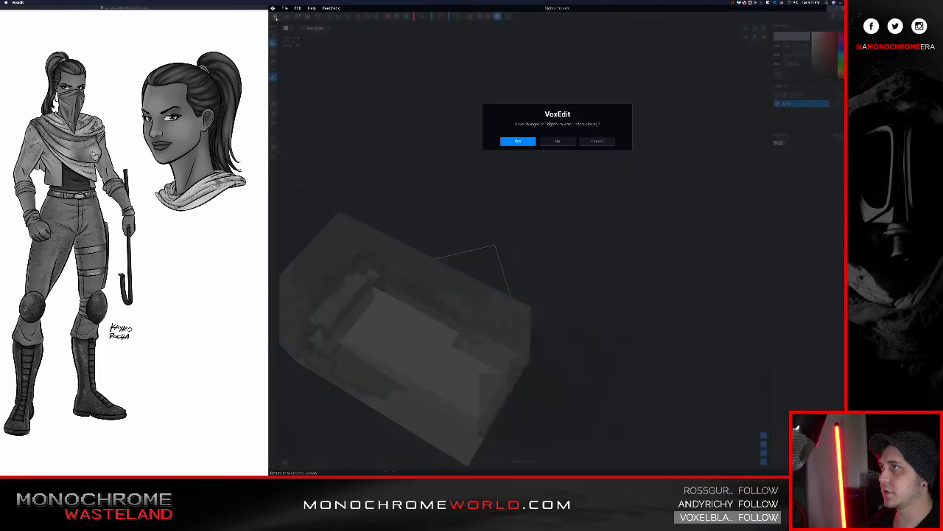
{"action": "left_click", "coordinate": [517, 141]}
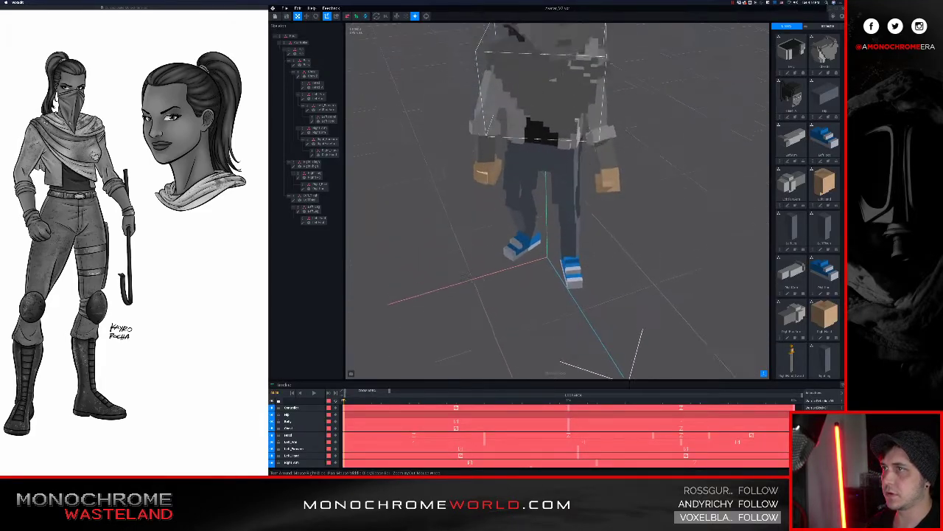
Examine where the right upper arm's scarf meets the chest on the full character and open the chest for editing.
{"action": "middle_click_drag", "start_coordinate": [516, 103], "coordinate": [524, 206]}
{"action": "right_click_drag", "start_coordinate": [442, 184], "coordinate": [512, 169]}
{"action": "scroll", "coordinate": [512, 169], "scroll_direction": "up", "scroll_amount": 3}
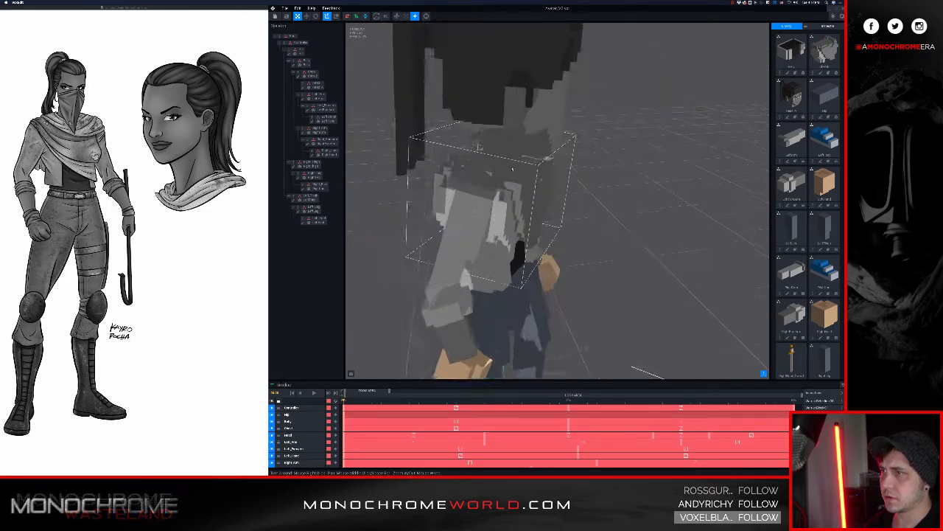
{"action": "scroll", "coordinate": [512, 169], "scroll_direction": "up", "scroll_amount": 6}
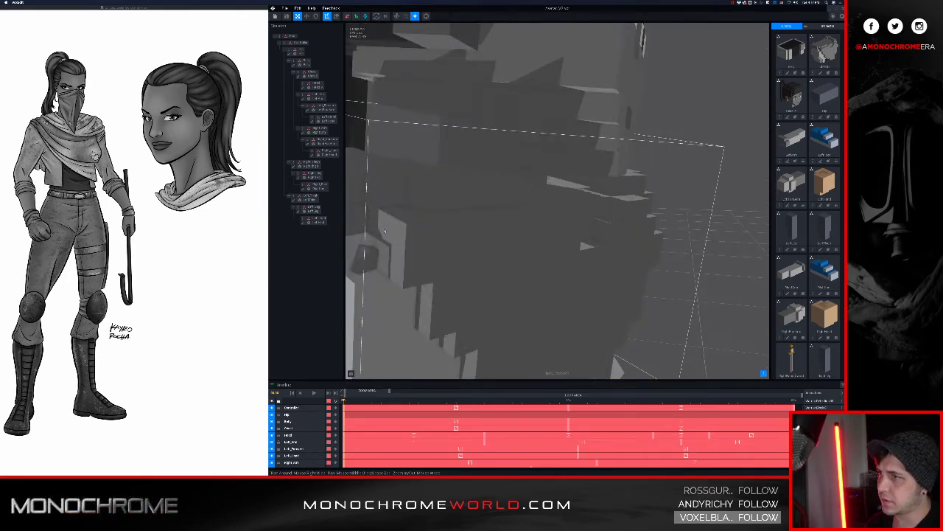
{"action": "right_click_drag", "start_coordinate": [385, 231], "coordinate": [414, 227]}
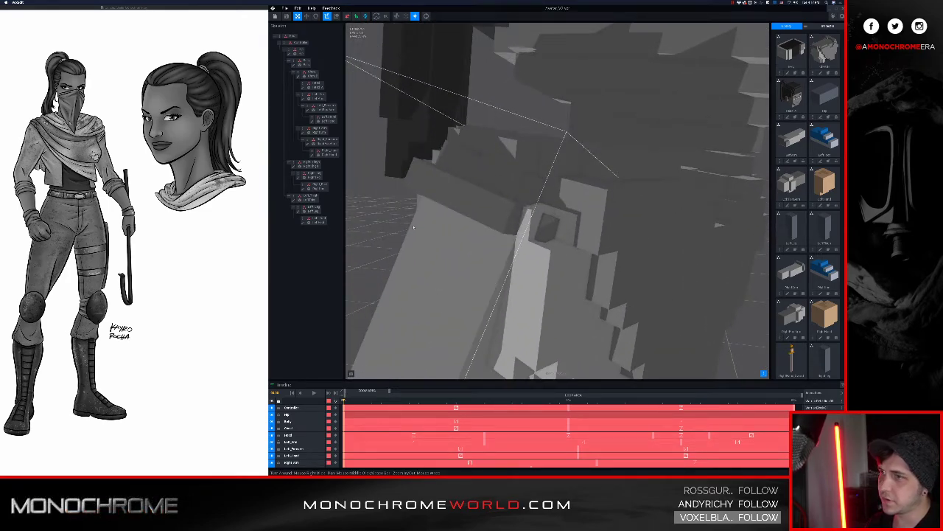
{"action": "left_click", "coordinate": [544, 224]}
{"action": "right_click_drag", "start_coordinate": [545, 225], "coordinate": [446, 213]}
{"action": "left_click", "coordinate": [394, 160]}
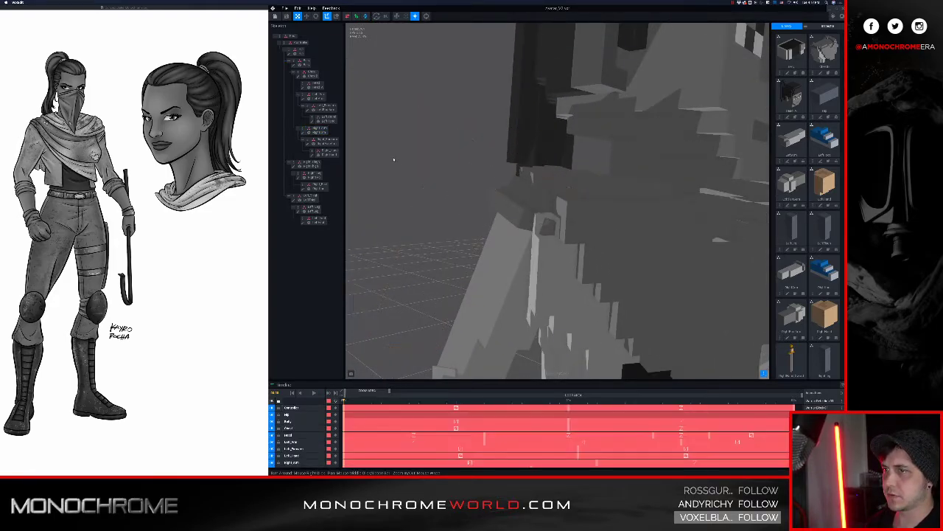
{"action": "left_click", "coordinate": [554, 252]}
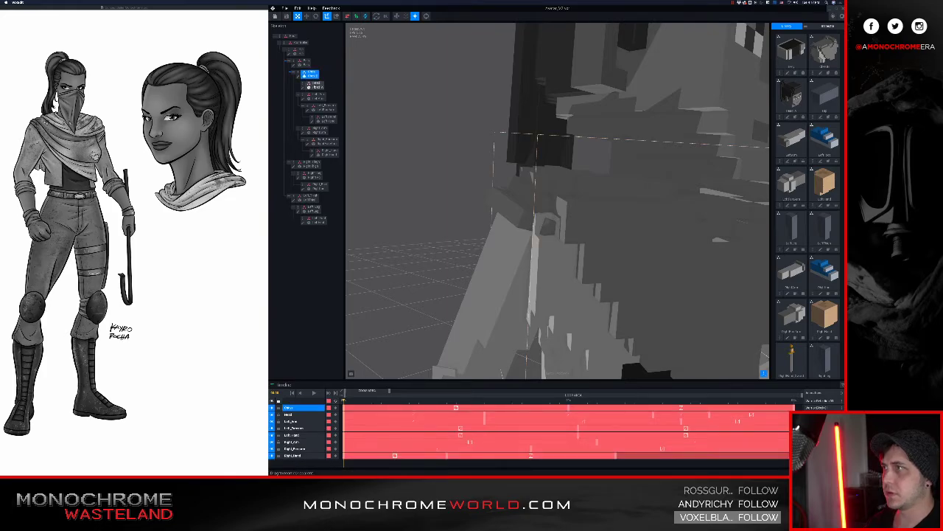
{"action": "double_click", "coordinate": [300, 75]}
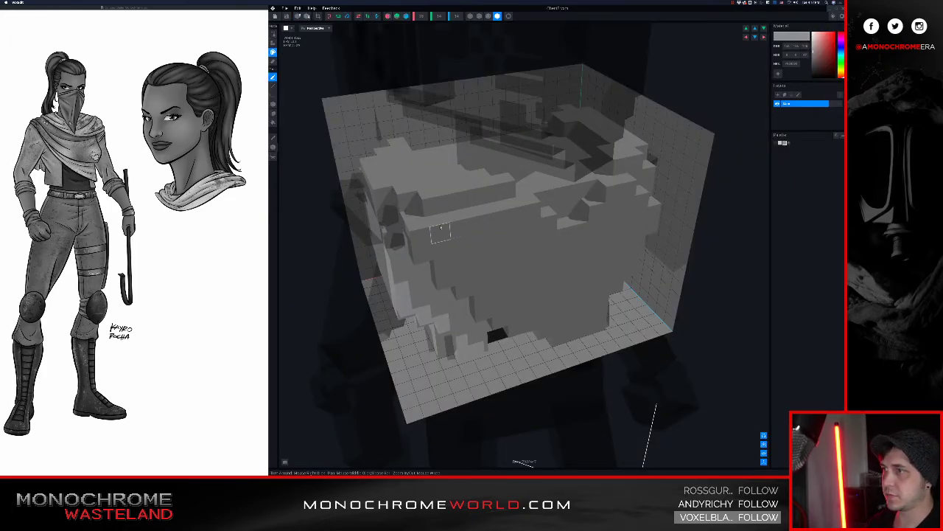
Check the chest's scarf voxels around the right shoulder, save the chest and return to the full character.
{"action": "right_click_drag", "start_coordinate": [441, 229], "coordinate": [417, 236]}
{"action": "scroll", "coordinate": [401, 246], "scroll_direction": "up", "scroll_amount": 2}
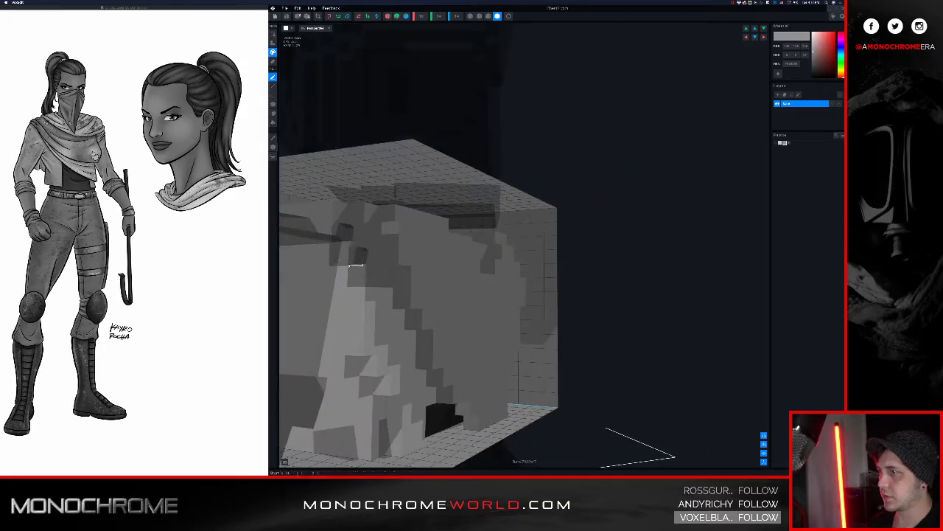
{"action": "right_click_drag", "start_coordinate": [354, 265], "coordinate": [381, 252]}
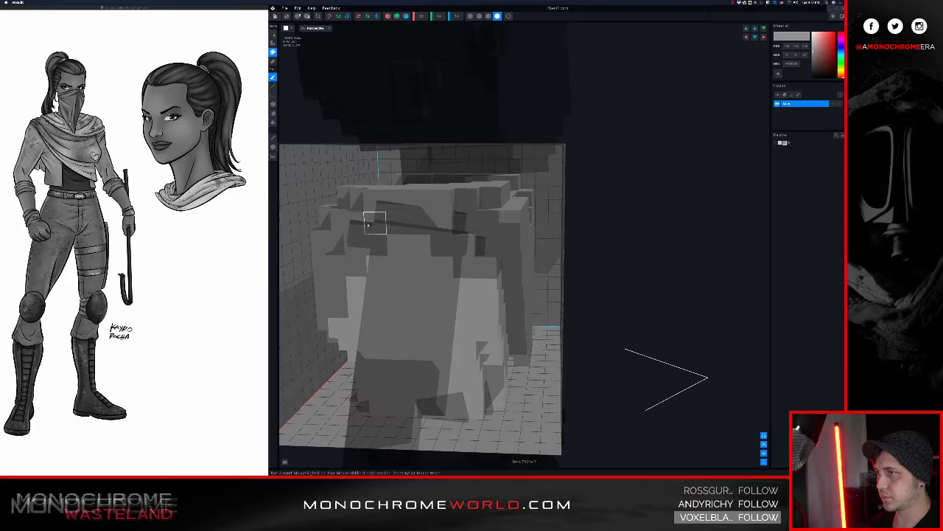
{"action": "right_click_drag", "start_coordinate": [369, 214], "coordinate": [363, 226]}
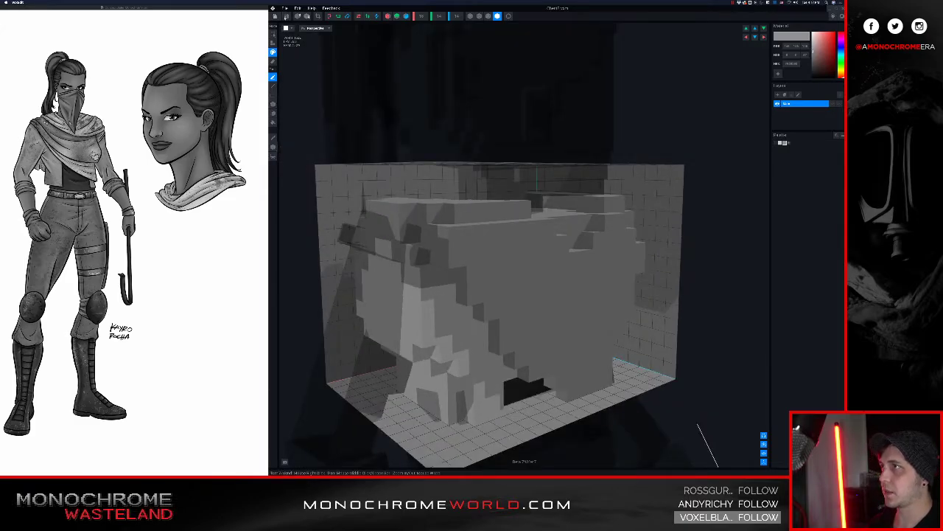
{"action": "left_click", "coordinate": [277, 17]}
{"action": "left_click", "coordinate": [520, 143]}
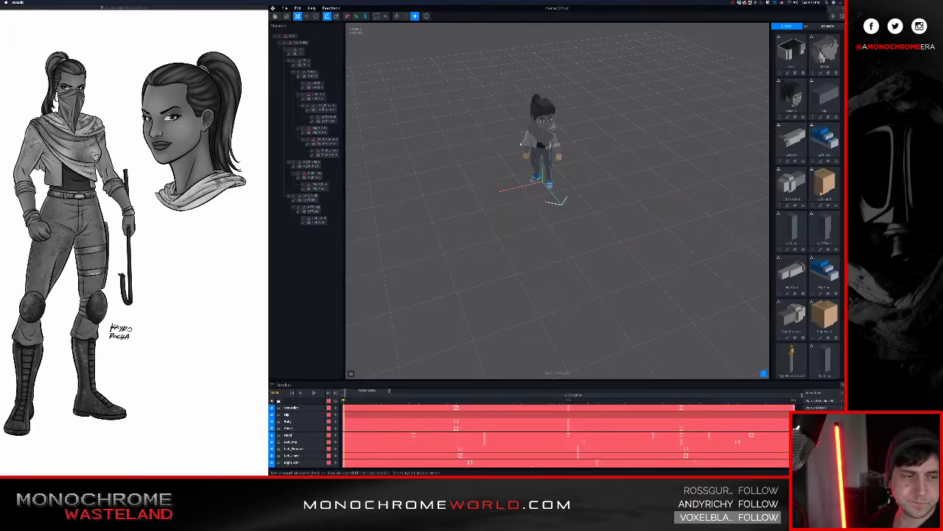
Rotate the azimuth of both scene lights to brighten the character's right side and close the light settings.
{"action": "scroll", "coordinate": [461, 141], "scroll_direction": "up", "scroll_amount": 3}
{"action": "middle_click_drag", "start_coordinate": [521, 89], "coordinate": [449, 226]}
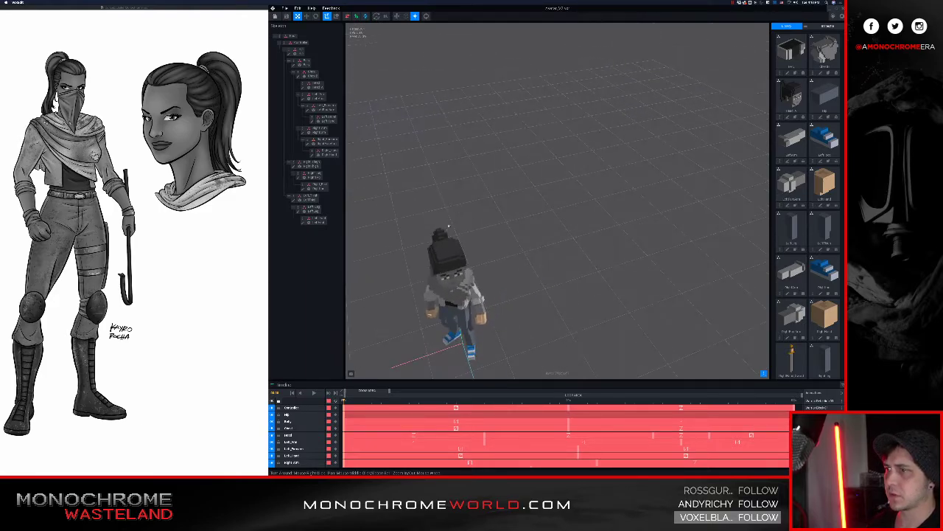
{"action": "right_click_drag", "start_coordinate": [443, 271], "coordinate": [444, 234]}
{"action": "middle_click_drag", "start_coordinate": [444, 270], "coordinate": [467, 235]}
{"action": "scroll", "coordinate": [460, 258], "scroll_direction": "up", "scroll_amount": 3}
{"action": "scroll", "coordinate": [467, 243], "scroll_direction": "up", "scroll_amount": 2}
{"action": "right_click_drag", "start_coordinate": [511, 216], "coordinate": [475, 237]}
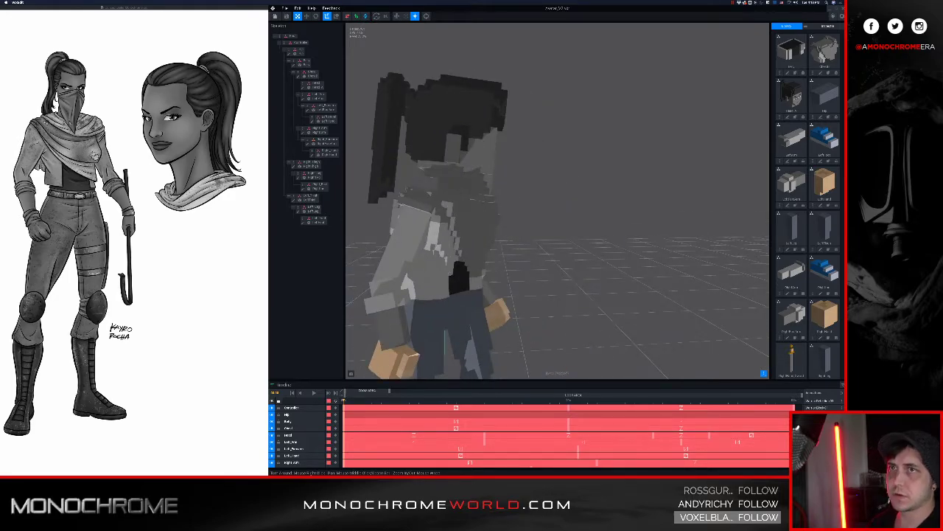
{"action": "left_click", "coordinate": [833, 16]}
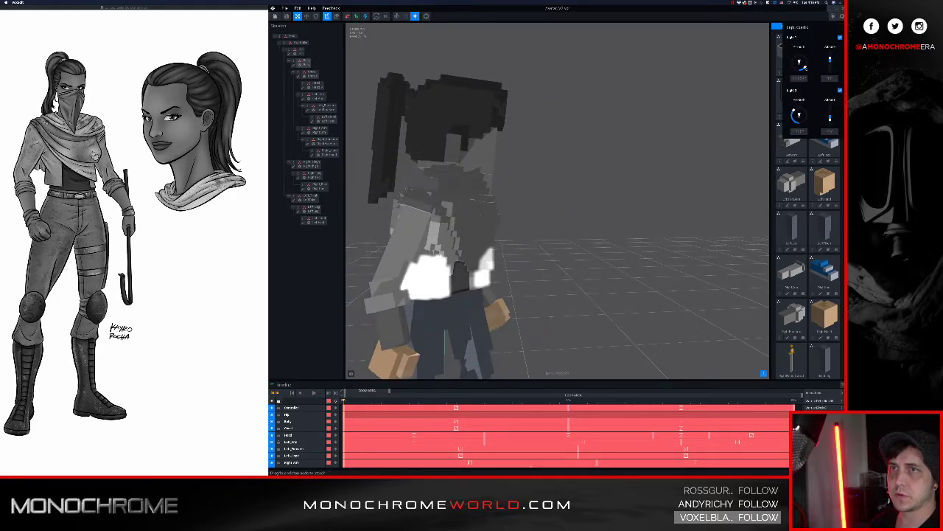
{"action": "left_click_drag", "start_coordinate": [805, 67], "coordinate": [793, 69]}
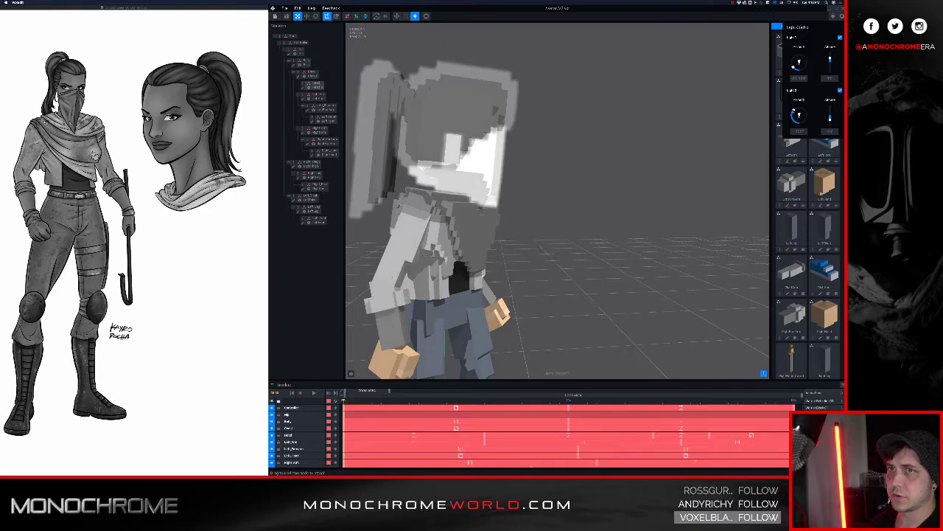
{"action": "left_click_drag", "start_coordinate": [794, 111], "coordinate": [799, 119]}
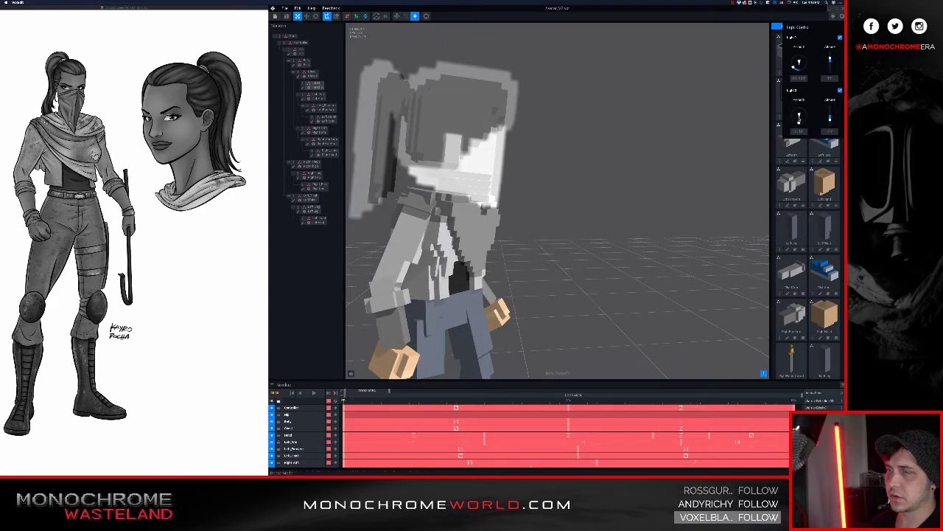
{"action": "left_click", "coordinate": [498, 222]}
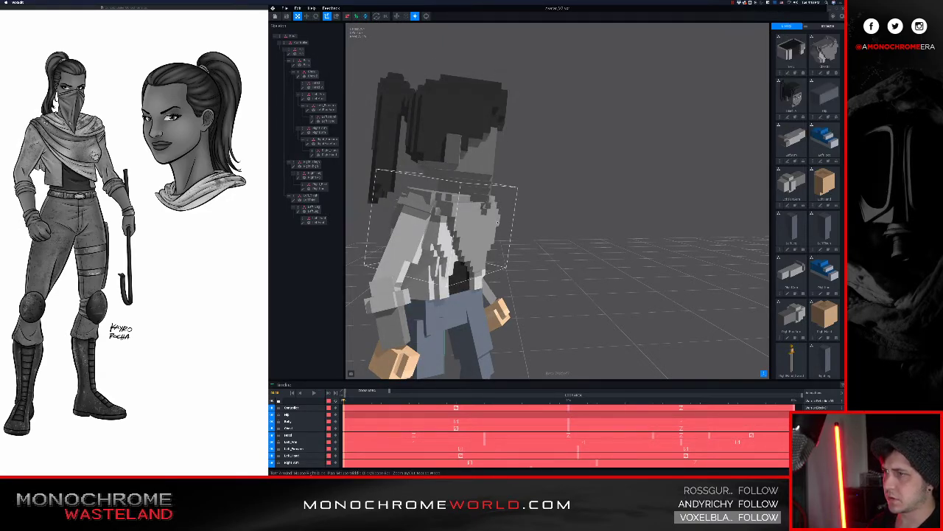
Open the right upper arm, touch up the scarf voxels around its shoulder end, save it and return to the full character.
{"action": "right_click_drag", "start_coordinate": [497, 215], "coordinate": [444, 248]}
{"action": "left_click", "coordinate": [444, 249]}
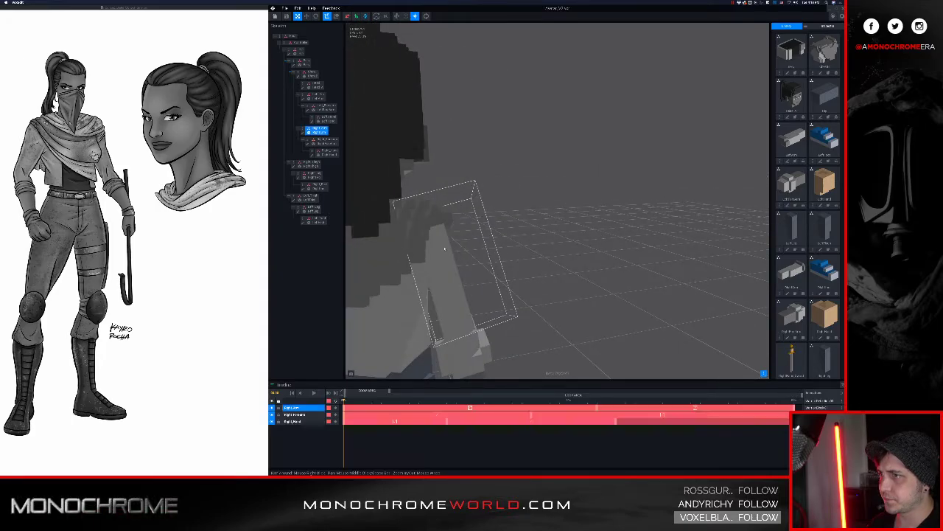
{"action": "left_click", "coordinate": [303, 133]}
{"action": "right_click_drag", "start_coordinate": [480, 184], "coordinate": [499, 182]}
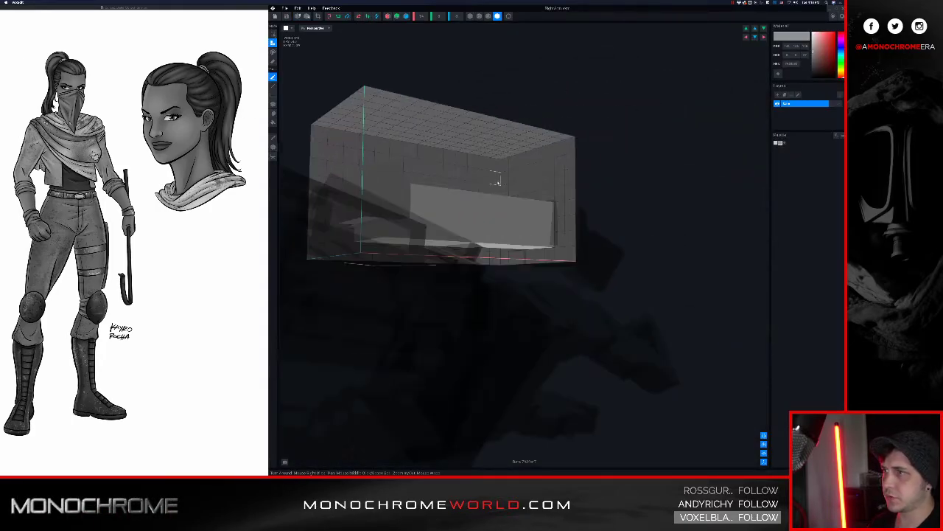
{"action": "right_click_drag", "start_coordinate": [453, 216], "coordinate": [519, 219]}
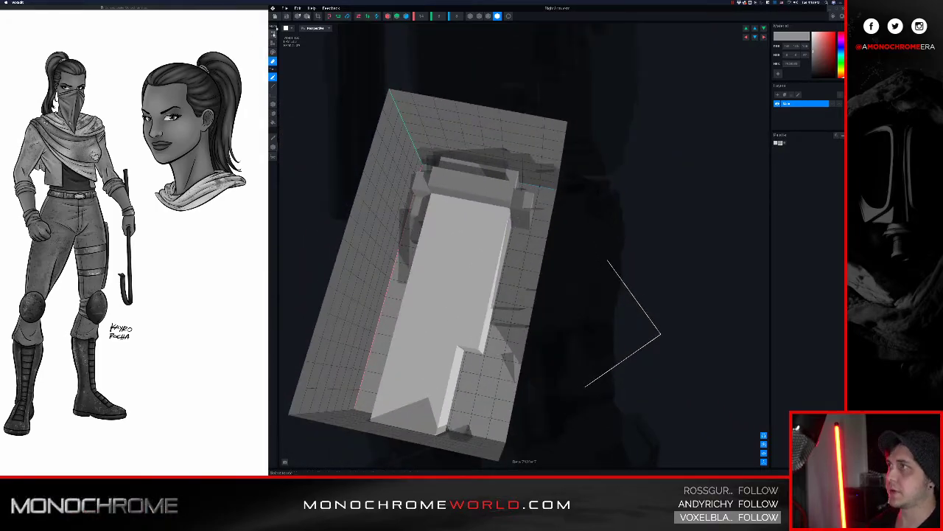
{"action": "left_click", "coordinate": [275, 15]}
{"action": "left_click", "coordinate": [518, 142]}
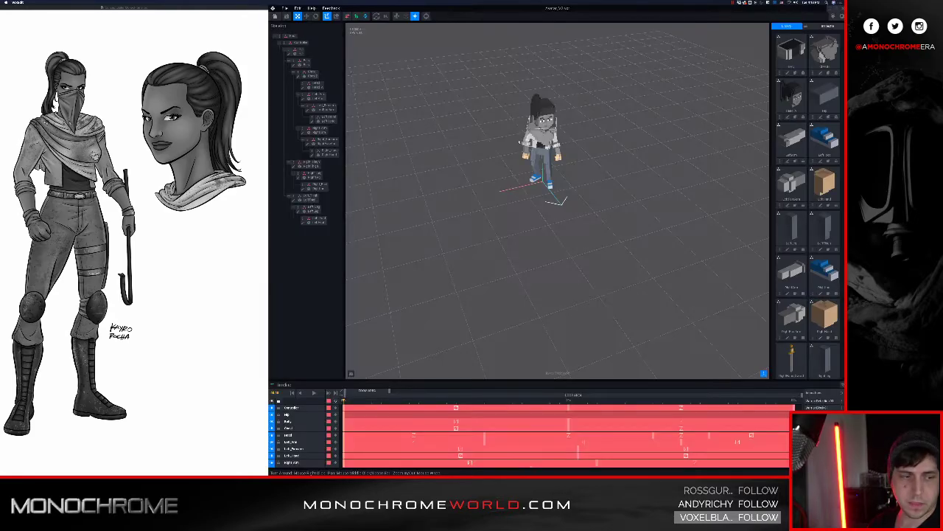
Examine the scarf over the shoulders, back and chest of the full character from several sides.
{"action": "middle_click_drag", "start_coordinate": [547, 117], "coordinate": [546, 157]}
{"action": "right_click_drag", "start_coordinate": [528, 157], "coordinate": [557, 159]}
{"action": "scroll", "coordinate": [549, 160], "scroll_direction": "up", "scroll_amount": 2}
{"action": "scroll", "coordinate": [513, 161], "scroll_direction": "up", "scroll_amount": 10}
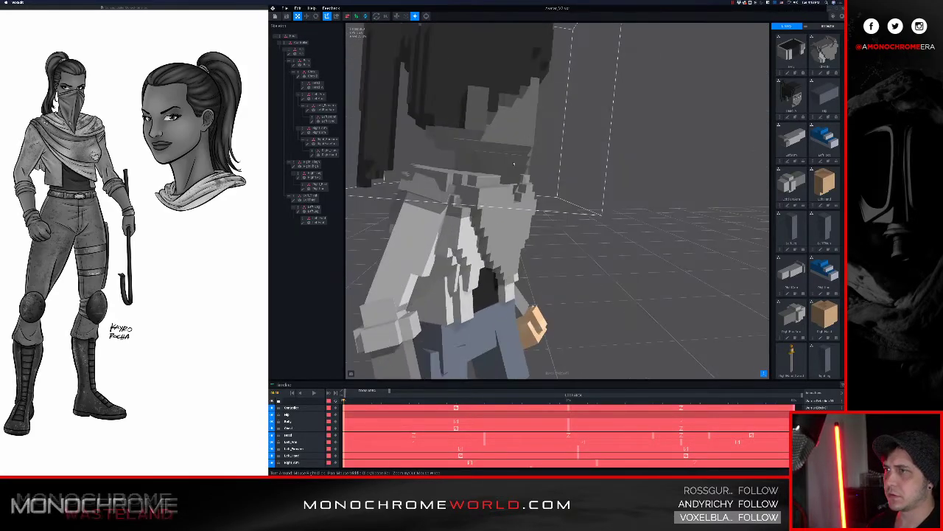
{"action": "scroll", "coordinate": [516, 162], "scroll_direction": "down", "scroll_amount": 8}
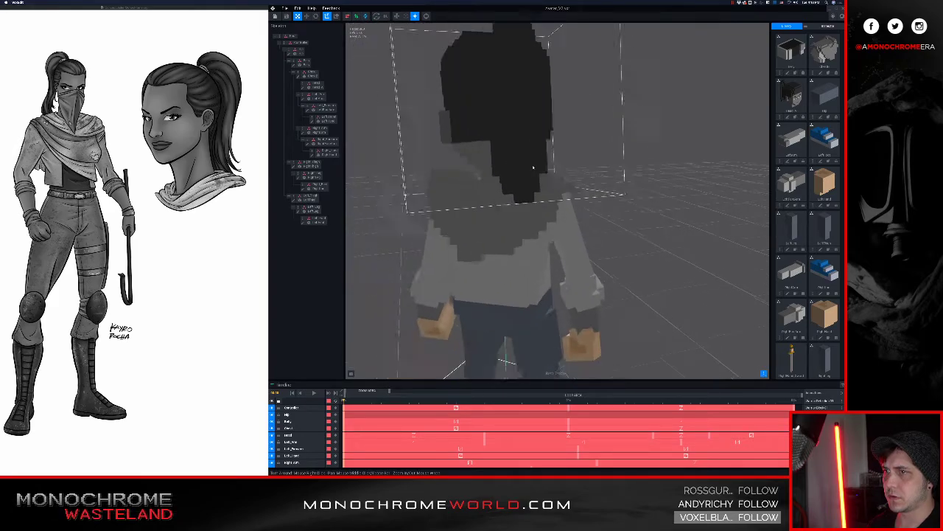
{"action": "right_click_drag", "start_coordinate": [534, 167], "coordinate": [534, 174]}
{"action": "scroll", "coordinate": [531, 170], "scroll_direction": "down", "scroll_amount": 3}
{"action": "middle_click_drag", "start_coordinate": [534, 175], "coordinate": [526, 168]}
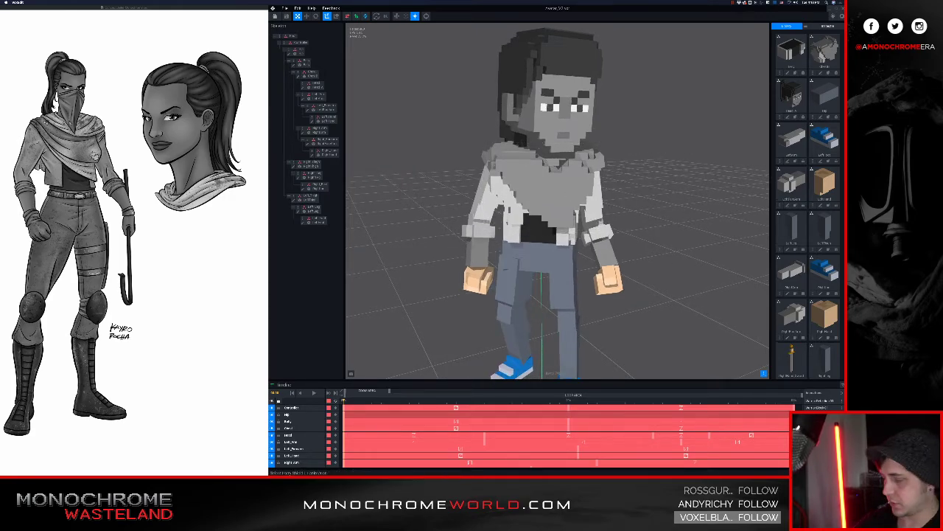
Play the walk animation and examine how the right shoulder and shawl move from the side and front, ending by stopping playback.
{"action": "scroll", "coordinate": [569, 435], "scroll_direction": "down", "scroll_amount": 3}
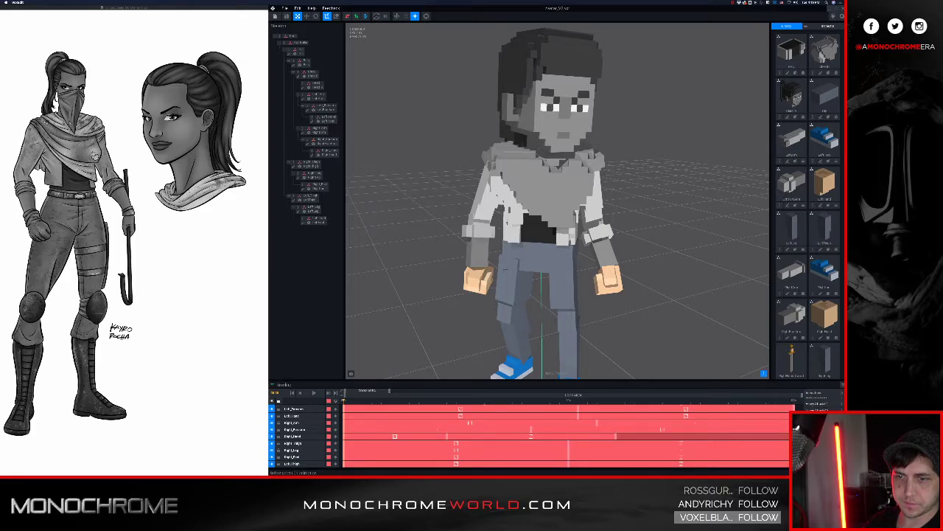
{"action": "left_click", "coordinate": [818, 417]}
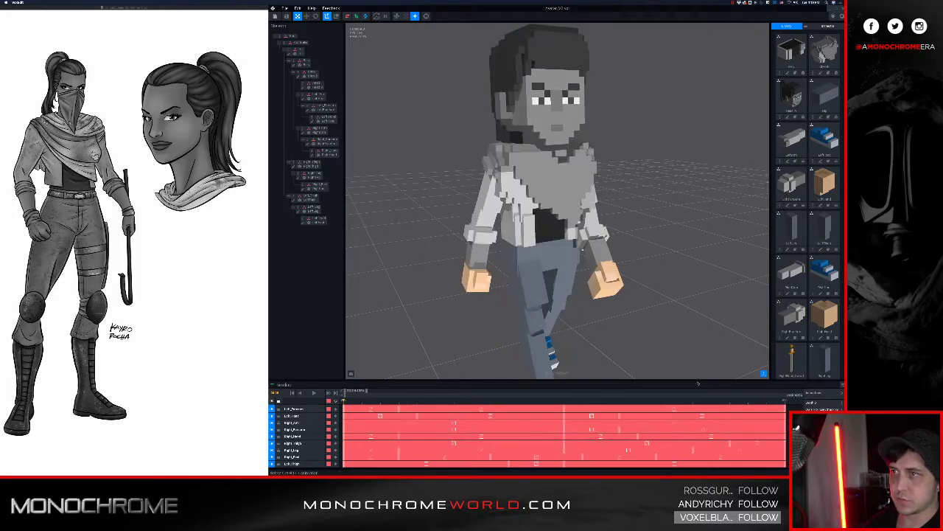
{"action": "left_click", "coordinate": [318, 394]}
{"action": "right_click_drag", "start_coordinate": [417, 255], "coordinate": [508, 214]}
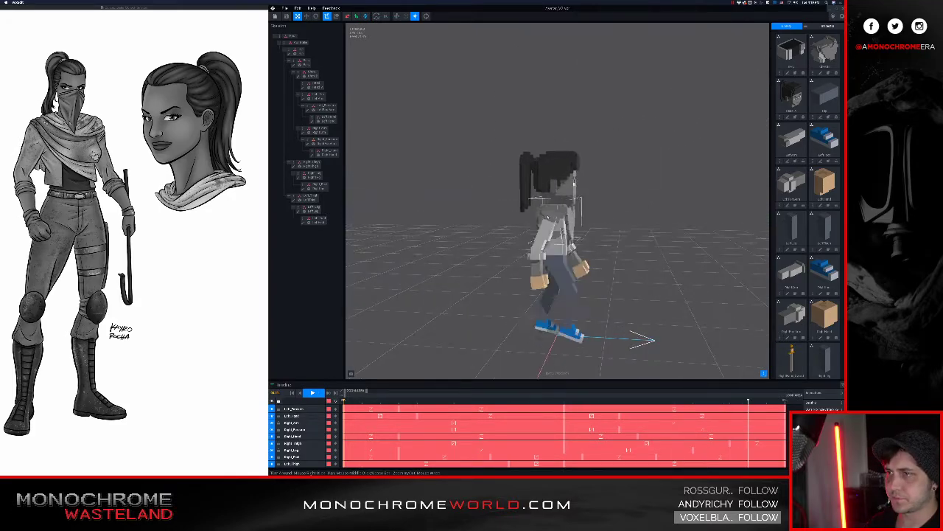
{"action": "scroll", "coordinate": [549, 216], "scroll_direction": "up", "scroll_amount": 5}
{"action": "middle_click_drag", "start_coordinate": [663, 177], "coordinate": [568, 227]}
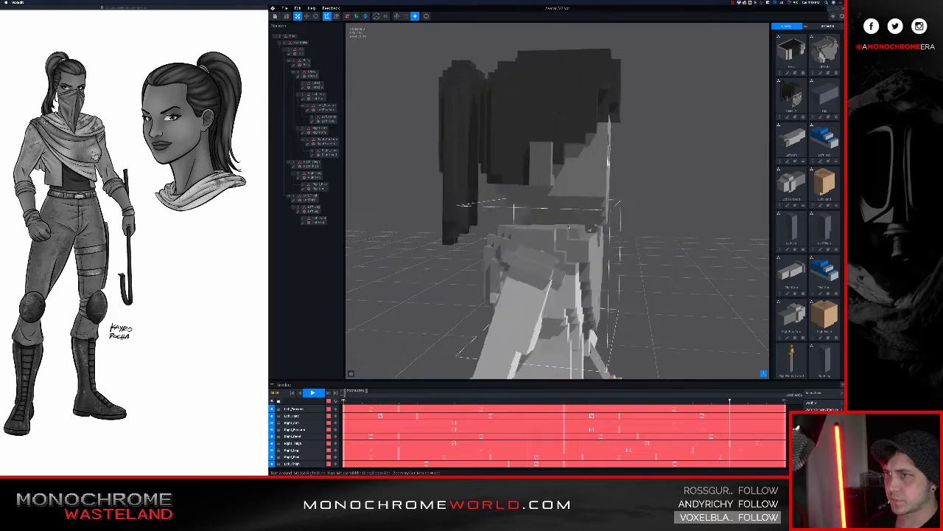
{"action": "scroll", "coordinate": [568, 227], "scroll_direction": "up", "scroll_amount": 5}
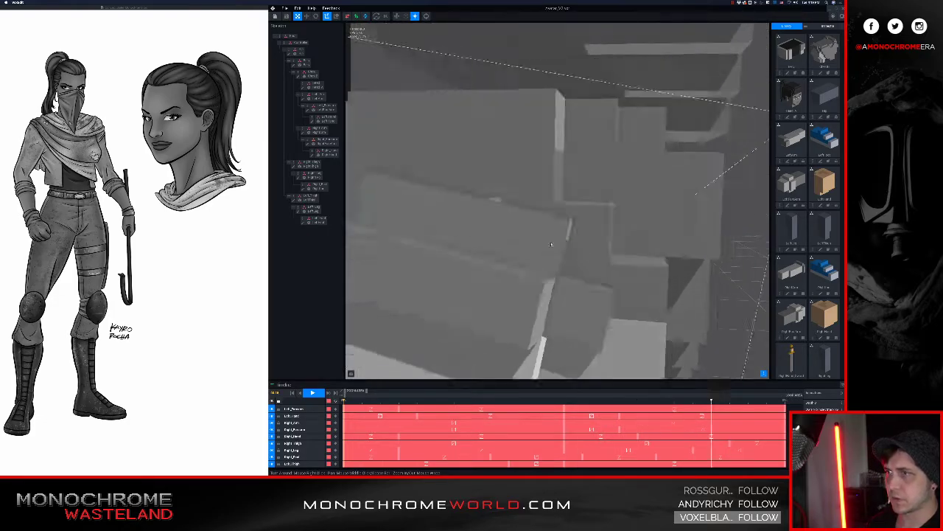
{"action": "scroll", "coordinate": [551, 244], "scroll_direction": "down", "scroll_amount": 5}
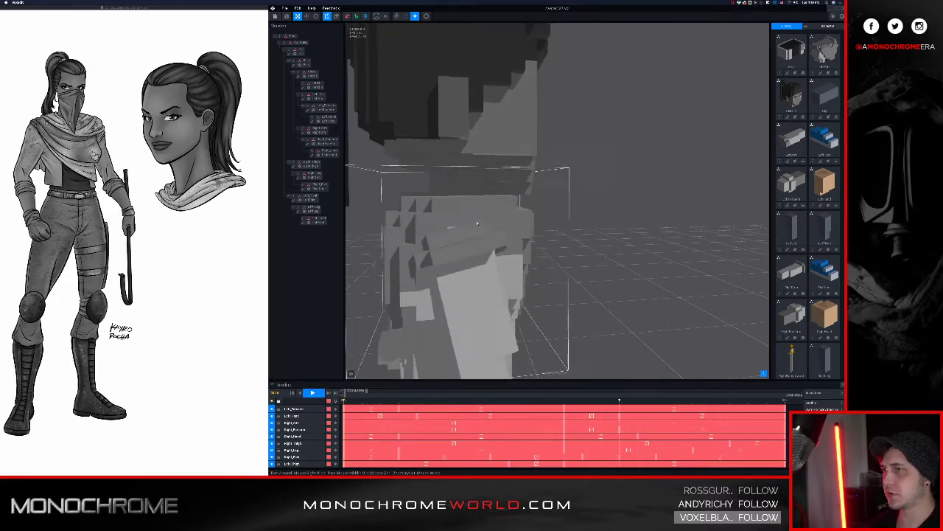
{"action": "right_click_drag", "start_coordinate": [477, 223], "coordinate": [457, 207]}
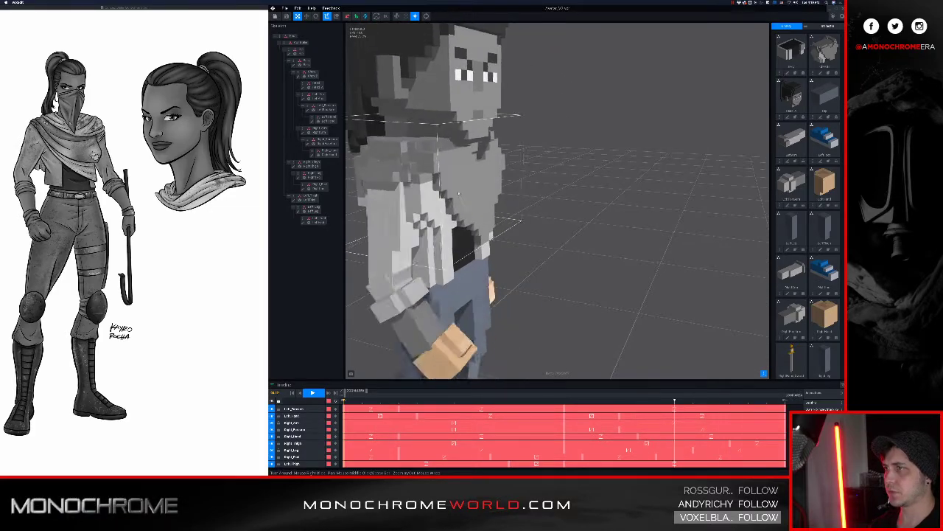
{"action": "left_click", "coordinate": [313, 392]}
{"action": "left_click", "coordinate": [292, 393]}
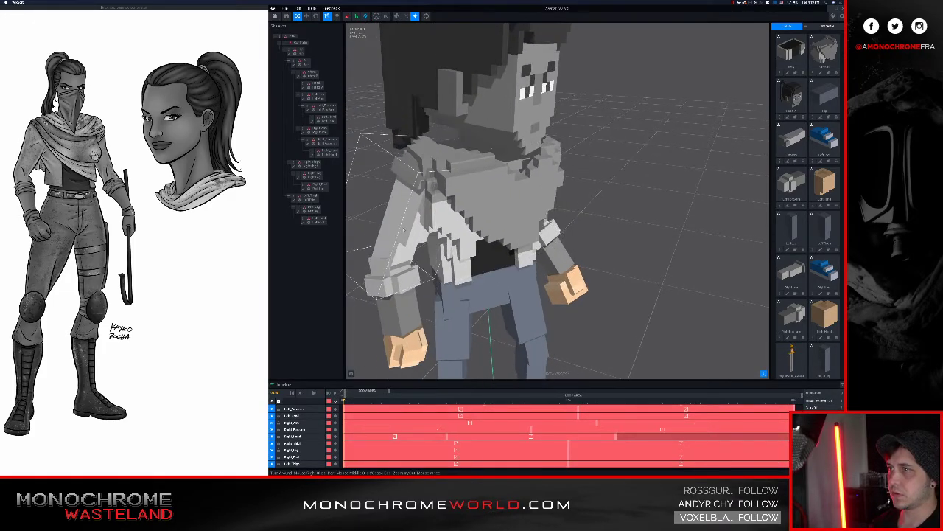
Open the right arm's voxel model, inspect its shoulder end from several sides, and save it while closing.
{"action": "left_click", "coordinate": [404, 230]}
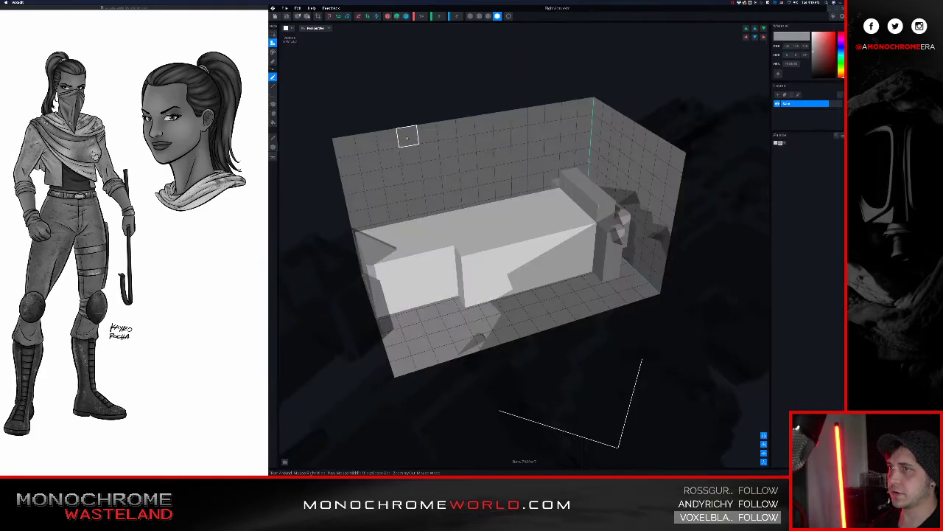
{"action": "right_click_drag", "start_coordinate": [408, 137], "coordinate": [542, 137]}
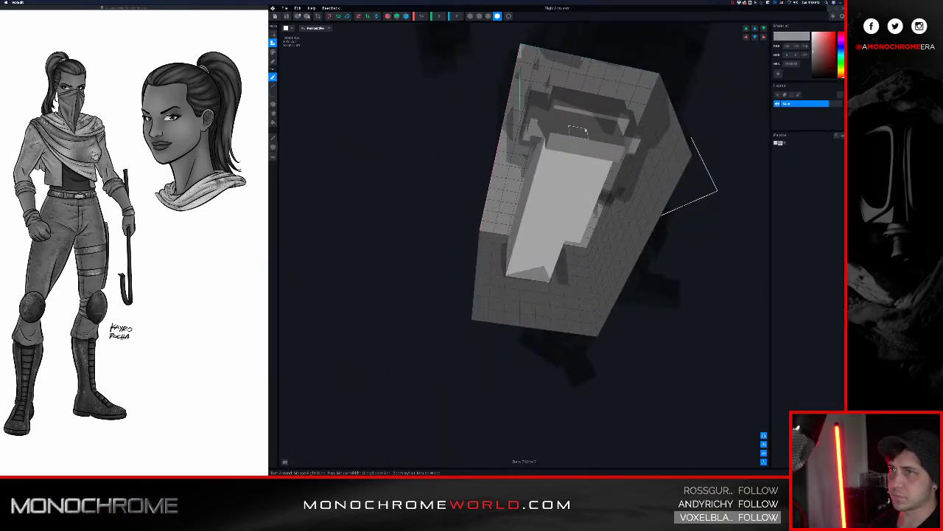
{"action": "right_click_drag", "start_coordinate": [602, 127], "coordinate": [580, 123]}
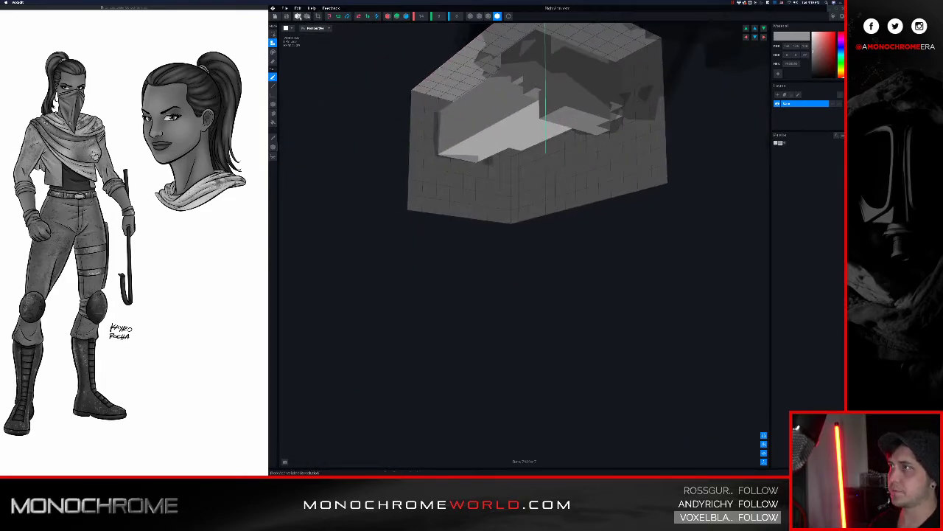
{"action": "left_click", "coordinate": [273, 7]}
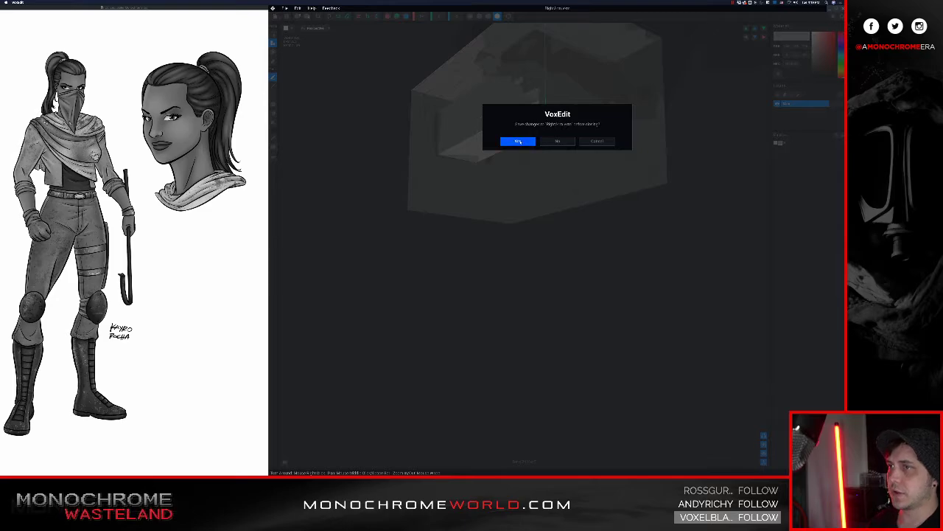
{"action": "left_click", "coordinate": [518, 141]}
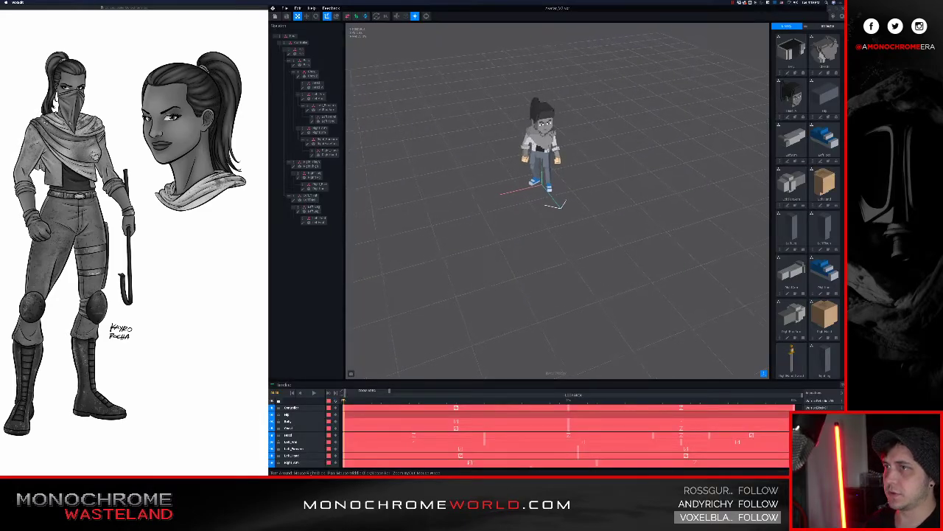
Play the walk animation and examine the left arm and shawl overlap at the shoulder up close.
{"action": "right_click_drag", "start_coordinate": [443, 193], "coordinate": [415, 208]}
{"action": "scroll", "coordinate": [435, 193], "scroll_direction": "up", "scroll_amount": 5}
{"action": "scroll", "coordinate": [415, 207], "scroll_direction": "up", "scroll_amount": 4}
{"action": "middle_click_drag", "start_coordinate": [416, 207], "coordinate": [454, 226]}
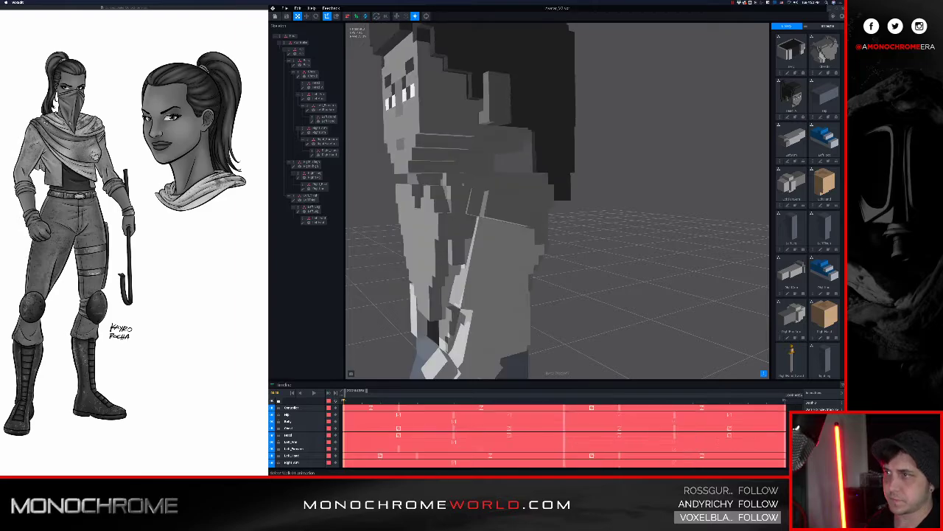
{"action": "left_click_drag", "start_coordinate": [520, 305], "coordinate": [340, 357]}
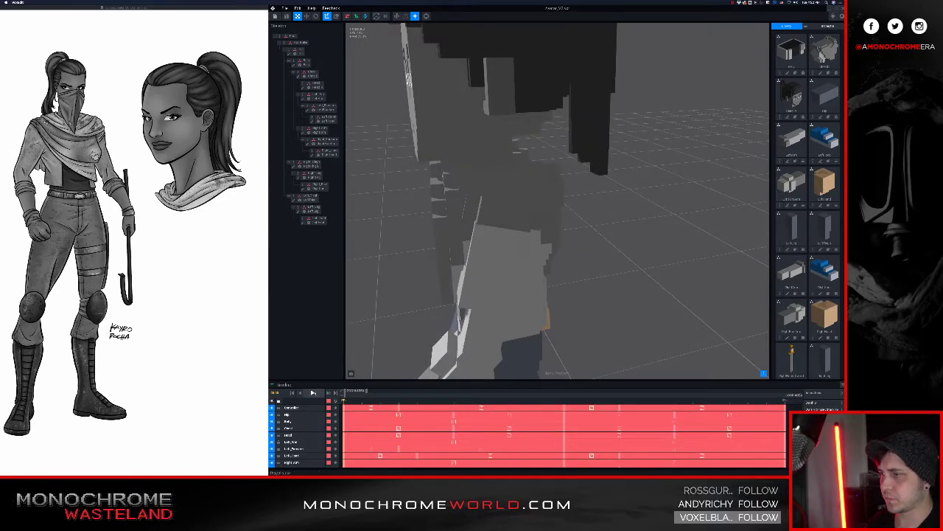
{"action": "left_click", "coordinate": [313, 393]}
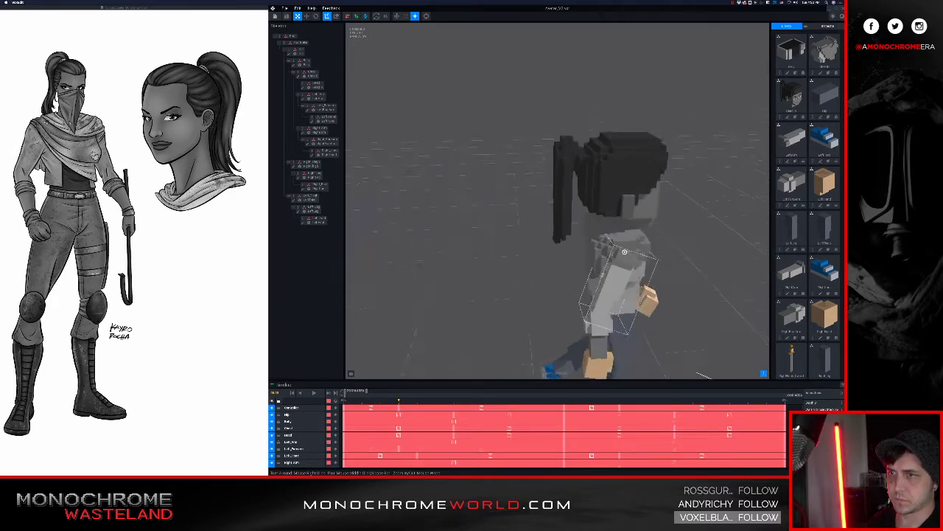
Open the chest's voxel model, inspect the shawl from the side and front, and save it while closing.
{"action": "left_click", "coordinate": [305, 76]}
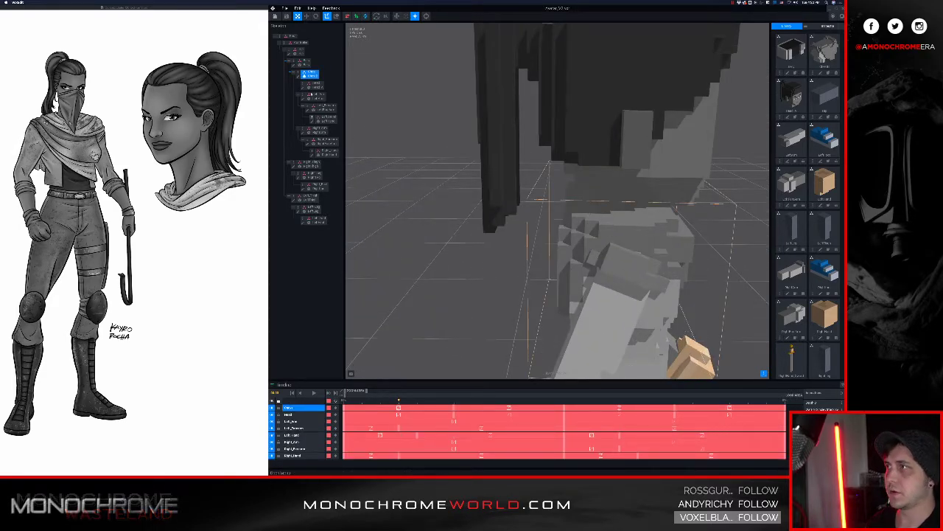
{"action": "double_click", "coordinate": [299, 76]}
{"action": "right_click_drag", "start_coordinate": [519, 173], "coordinate": [427, 263]}
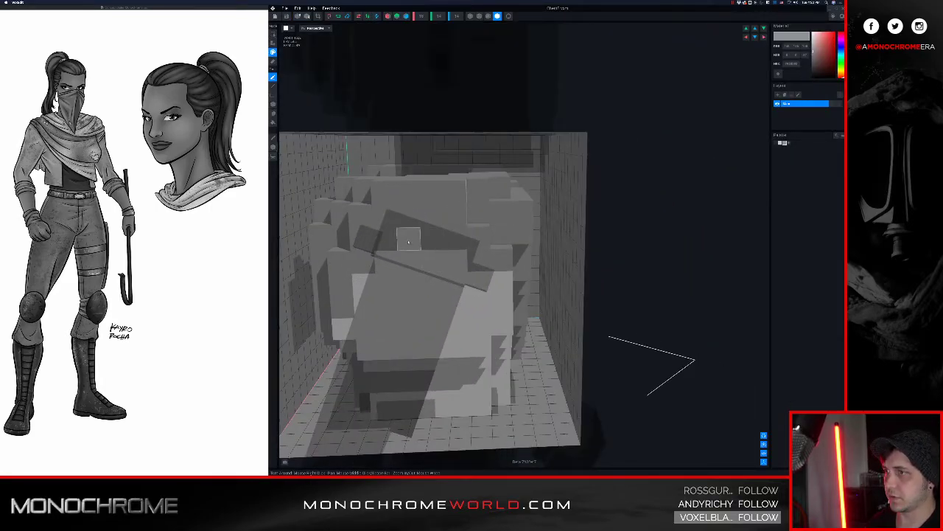
{"action": "right_click_drag", "start_coordinate": [522, 205], "coordinate": [498, 196]}
{"action": "scroll", "coordinate": [521, 202], "scroll_direction": "up", "scroll_amount": 5}
{"action": "scroll", "coordinate": [497, 196], "scroll_direction": "down", "scroll_amount": 3}
{"action": "right_click_drag", "start_coordinate": [552, 217], "coordinate": [496, 180]}
{"action": "scroll", "coordinate": [516, 208], "scroll_direction": "down", "scroll_amount": 4}
{"action": "scroll", "coordinate": [511, 213], "scroll_direction": "down", "scroll_amount": 4}
{"action": "left_click", "coordinate": [274, 17]}
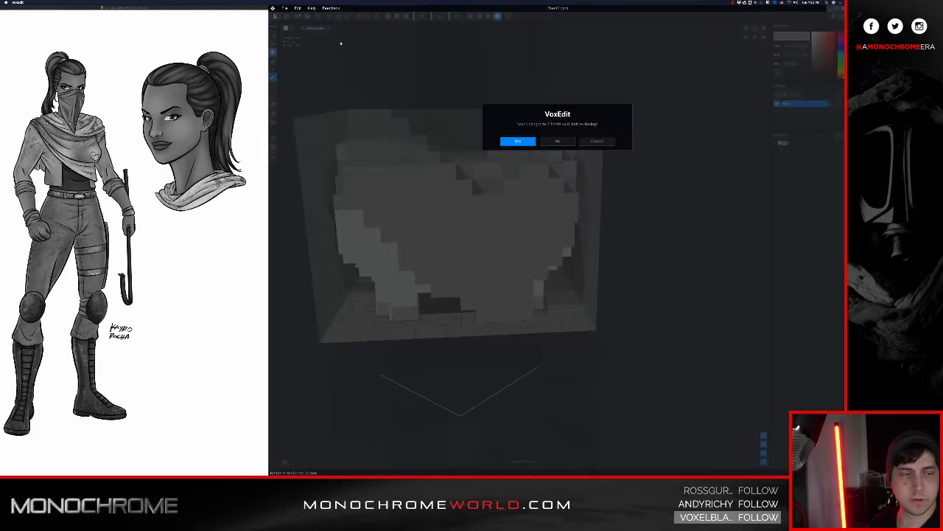
{"action": "left_click", "coordinate": [520, 142]}
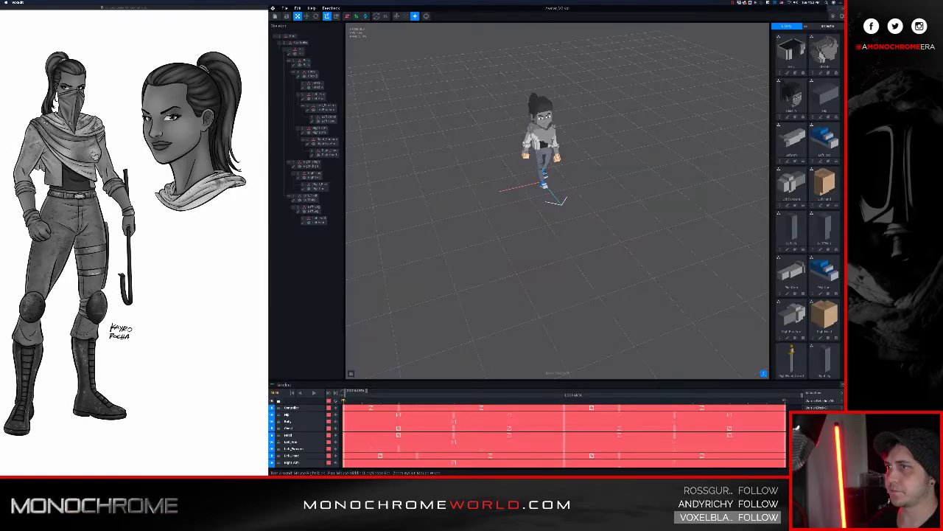
Examine the torso's front and sides while the walk animation plays, checking where the shirt meets the shawl and trousers.
{"action": "scroll", "coordinate": [520, 177], "scroll_direction": "up", "scroll_amount": 5}
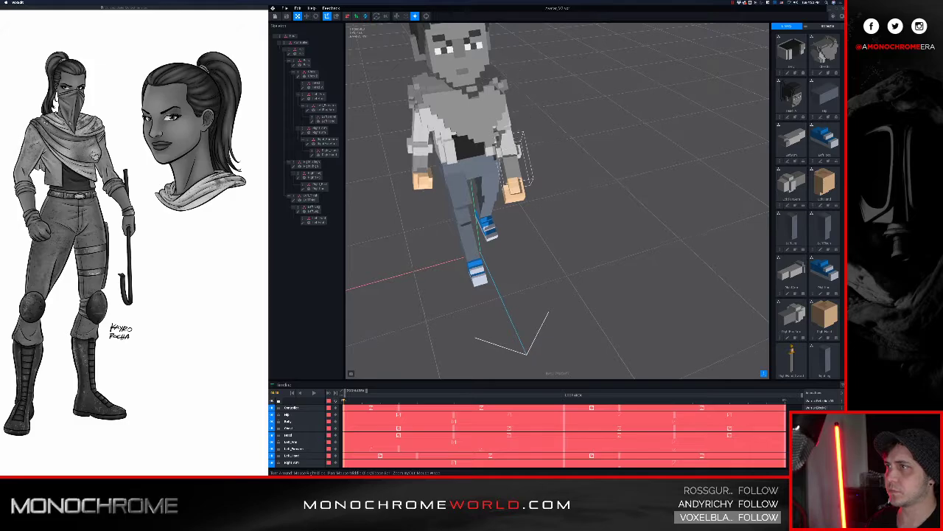
{"action": "middle_click_drag", "start_coordinate": [484, 88], "coordinate": [514, 161]}
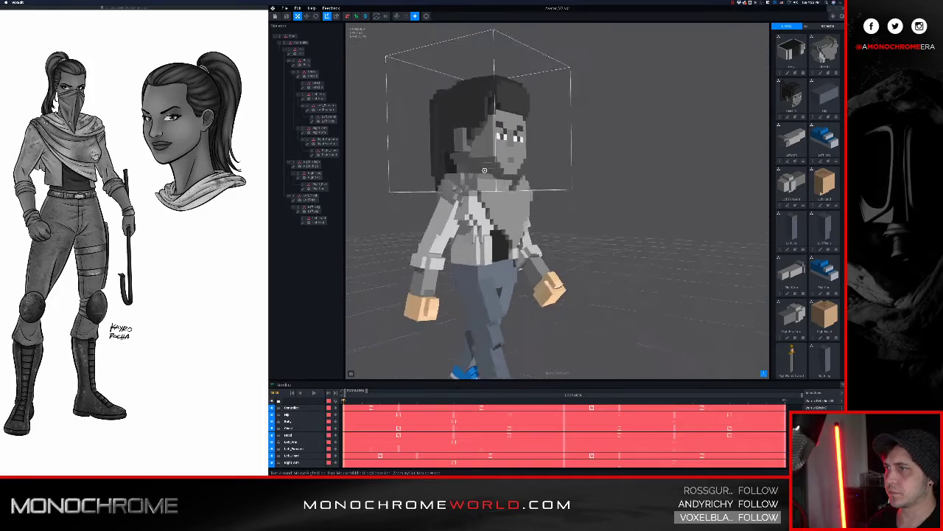
{"action": "right_click_drag", "start_coordinate": [485, 171], "coordinate": [369, 177]}
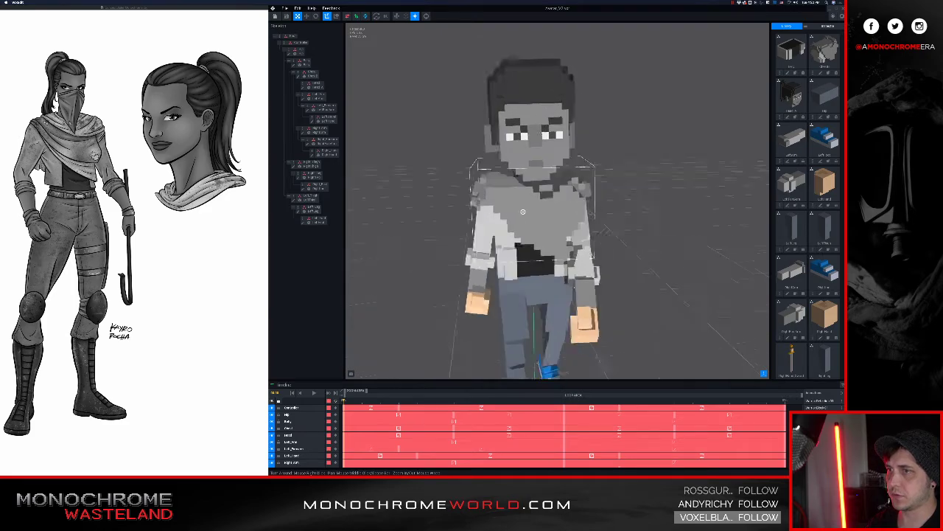
{"action": "right_click_drag", "start_coordinate": [523, 211], "coordinate": [529, 217]}
{"action": "scroll", "coordinate": [536, 224], "scroll_direction": "up", "scroll_amount": 5}
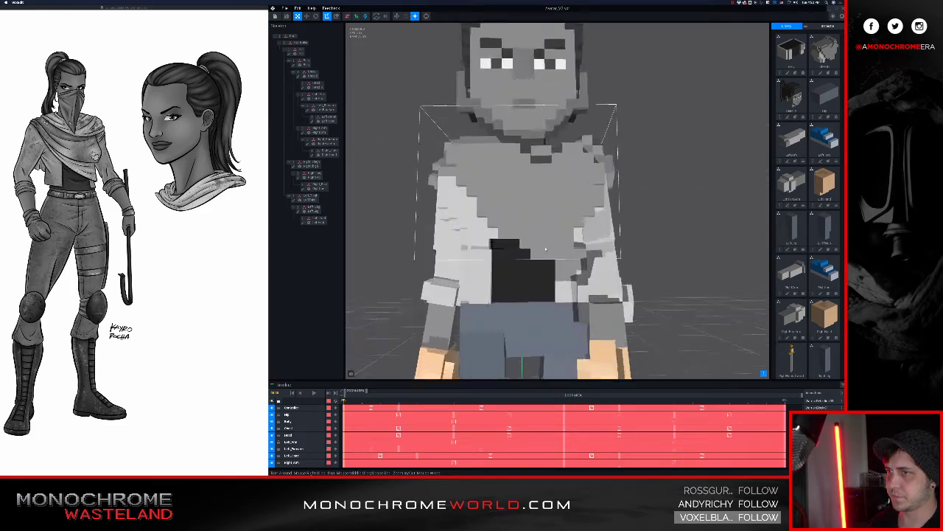
{"action": "mouse_move", "coordinate": [565, 253]}
{"action": "right_mouse_down"}
{"action": "mouse_move", "coordinate": [525, 248]}
{"action": "mouse_move", "coordinate": [503, 232]}
{"action": "mouse_move", "coordinate": [571, 253]}
{"action": "right_mouse_up"}
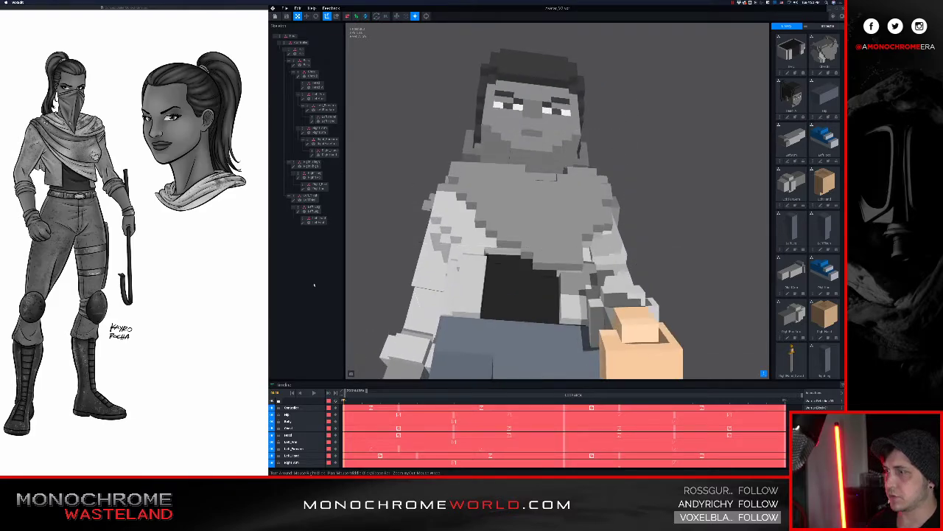
{"action": "left_click", "coordinate": [312, 393]}
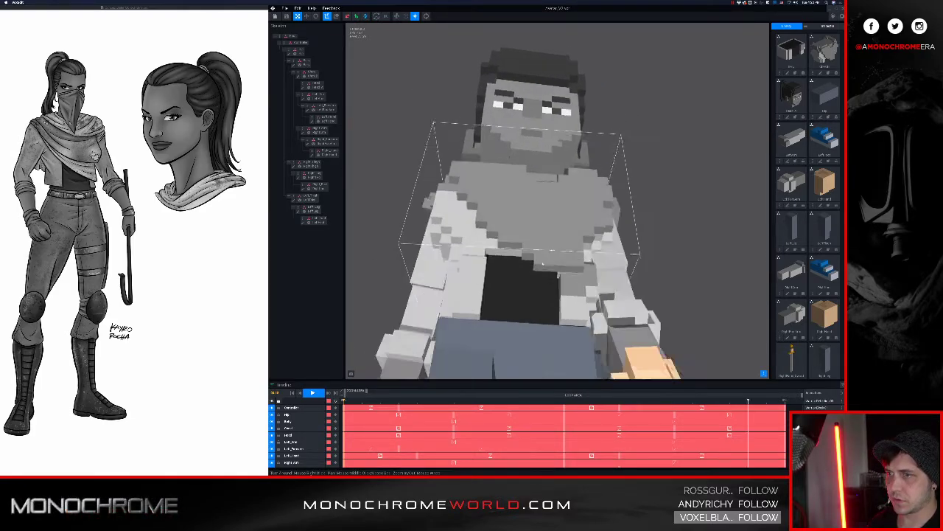
{"action": "right_click_drag", "start_coordinate": [556, 255], "coordinate": [584, 267]}
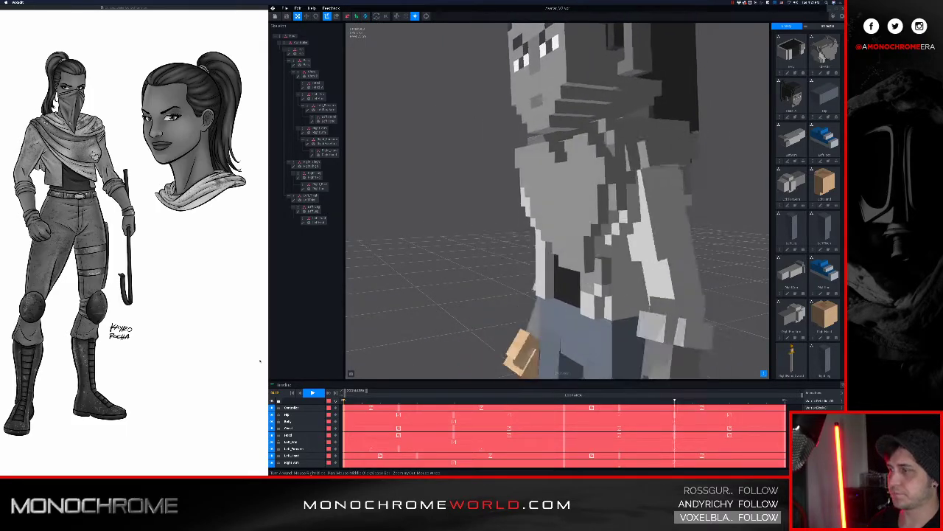
{"action": "key", "text": "space"}
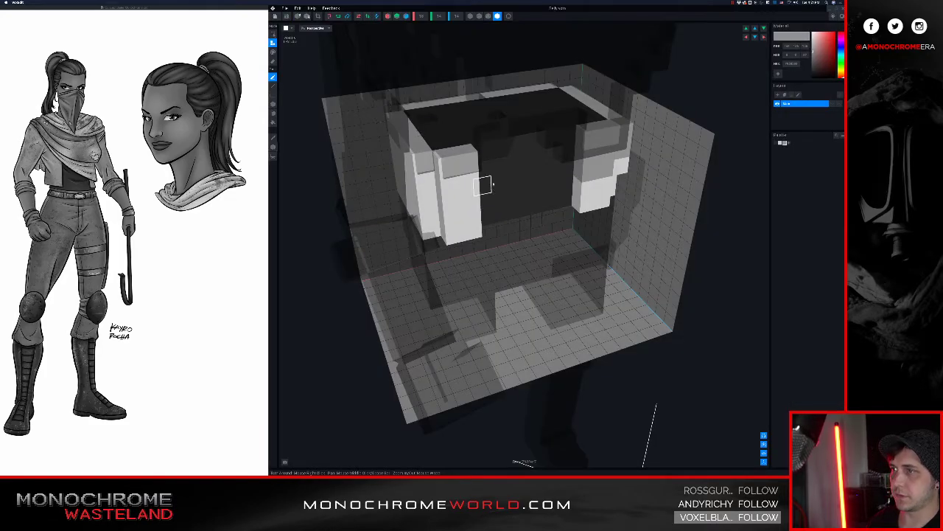
Paint the darker patch on the body model's front shirt panel light grey and return to the character rig.
{"action": "right_click_drag", "start_coordinate": [484, 185], "coordinate": [583, 221]}
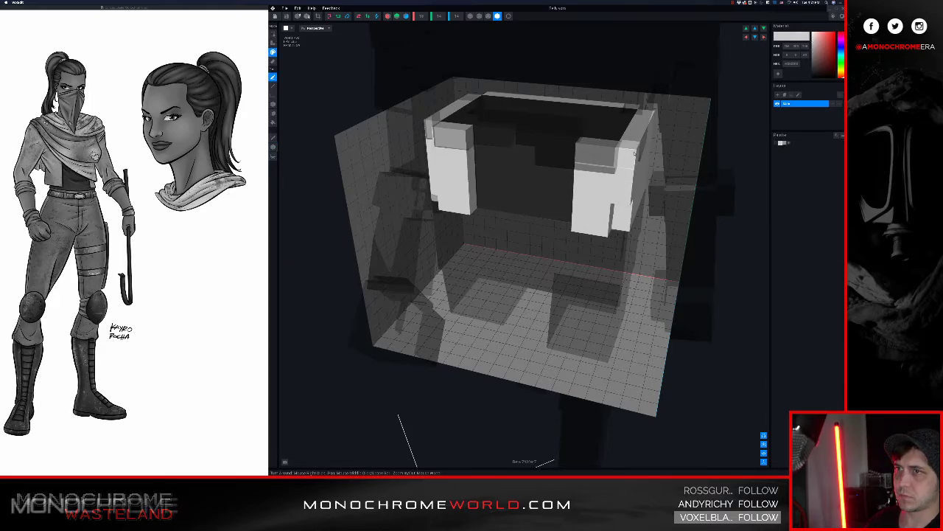
{"action": "right_click_drag", "start_coordinate": [630, 151], "coordinate": [475, 180]}
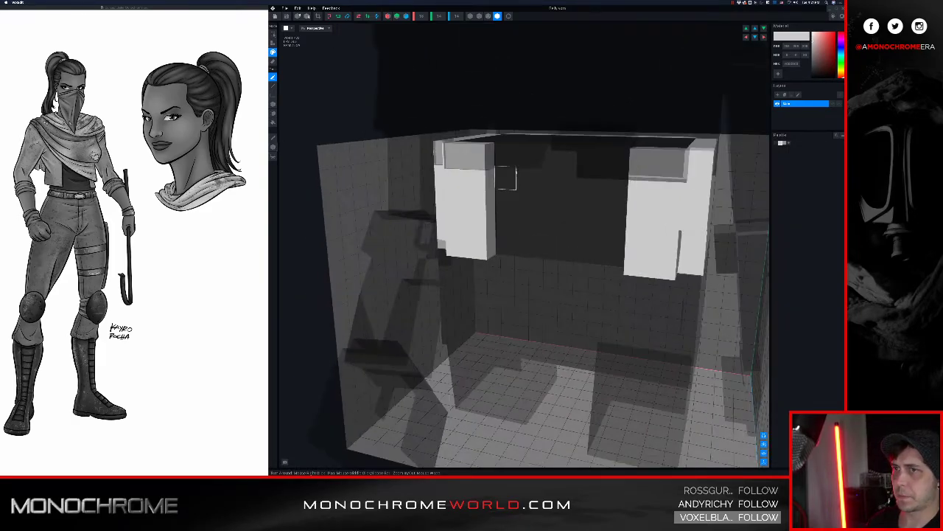
{"action": "scroll", "coordinate": [510, 179], "scroll_direction": "down", "scroll_amount": 3}
{"action": "left_click", "coordinate": [284, 462]}
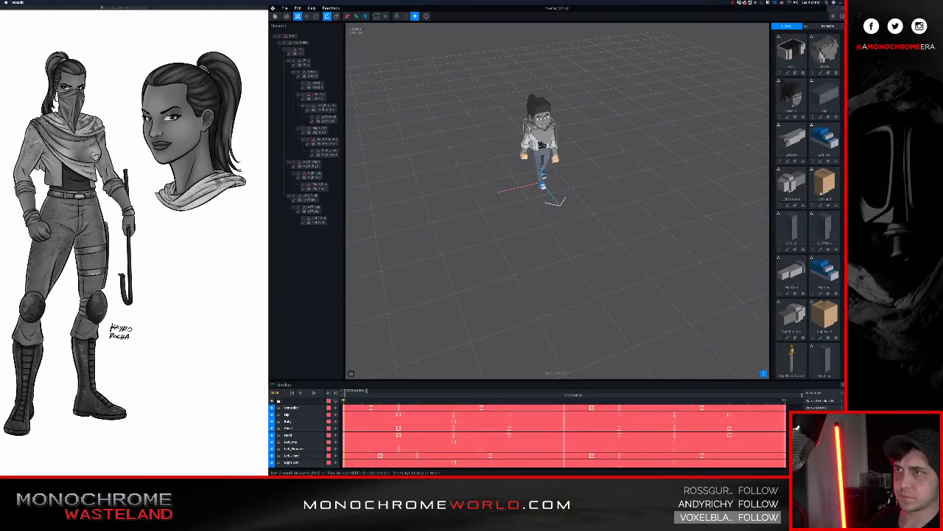
Open the chest's voxel model, erase a voxel at the shawl's lower front edge, and save it on returning to the rig.
{"action": "right_click_drag", "start_coordinate": [560, 177], "coordinate": [483, 147]}
{"action": "scroll", "coordinate": [548, 177], "scroll_direction": "up", "scroll_amount": 4}
{"action": "scroll", "coordinate": [533, 156], "scroll_direction": "up", "scroll_amount": 6}
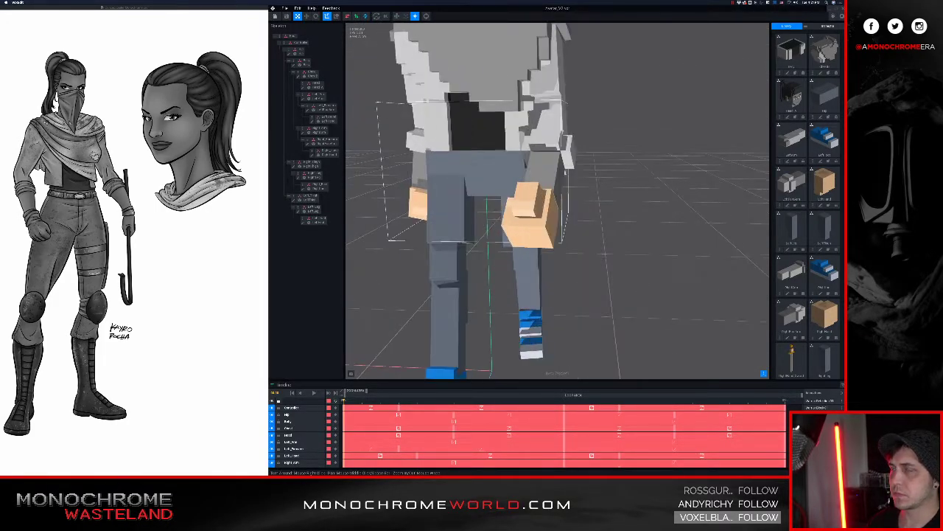
{"action": "left_click", "coordinate": [533, 156]}
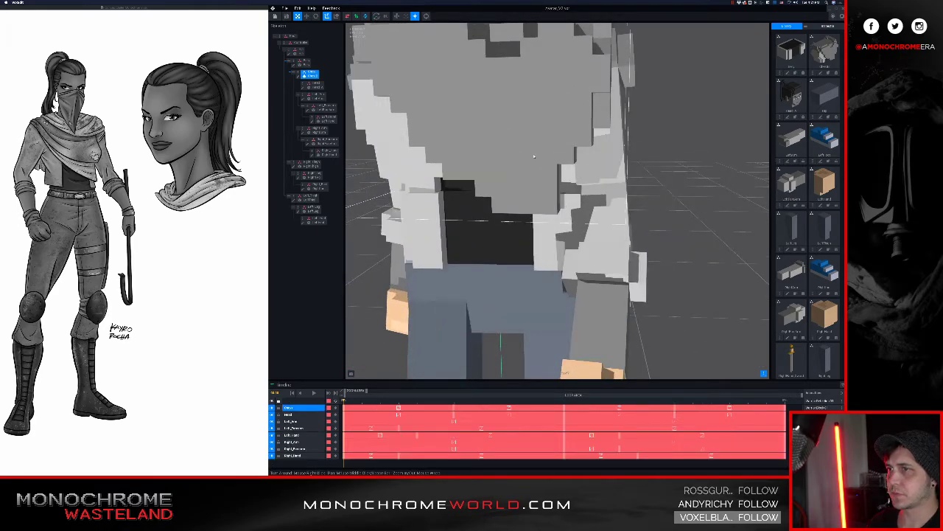
{"action": "double_click", "coordinate": [303, 75]}
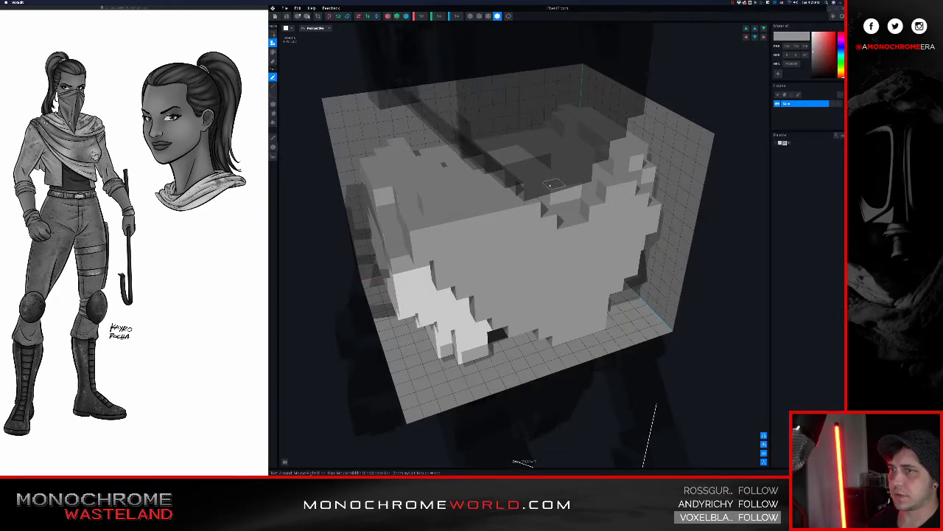
{"action": "right_click_drag", "start_coordinate": [552, 185], "coordinate": [566, 234]}
{"action": "left_click", "coordinate": [608, 383]}
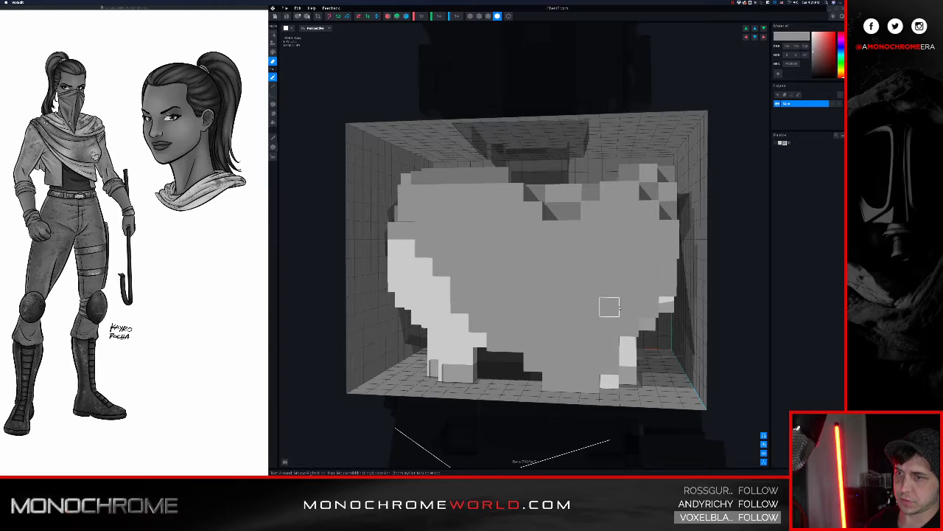
{"action": "mouse_move", "coordinate": [628, 306]}
{"action": "right_mouse_down"}
{"action": "mouse_move", "coordinate": [613, 305]}
{"action": "mouse_move", "coordinate": [622, 304]}
{"action": "right_mouse_up"}
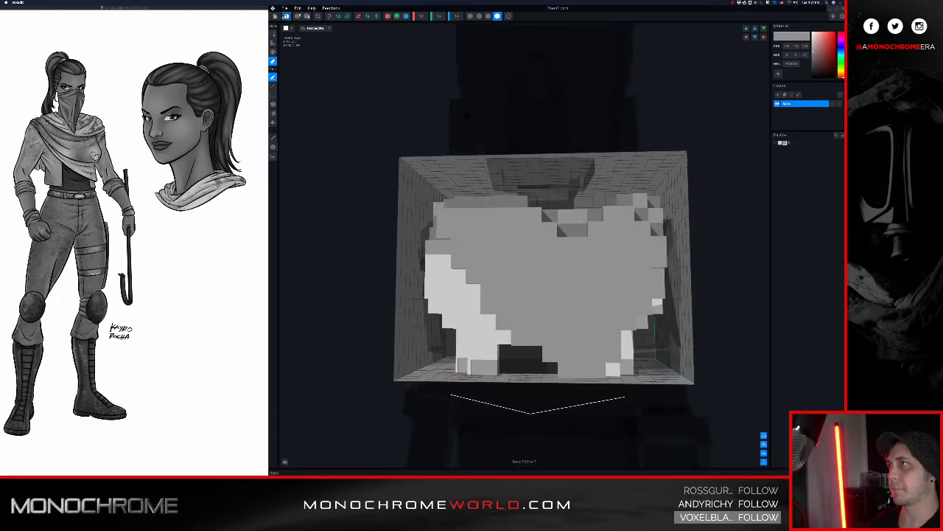
{"action": "left_click", "coordinate": [285, 16]}
{"action": "left_click", "coordinate": [519, 143]}
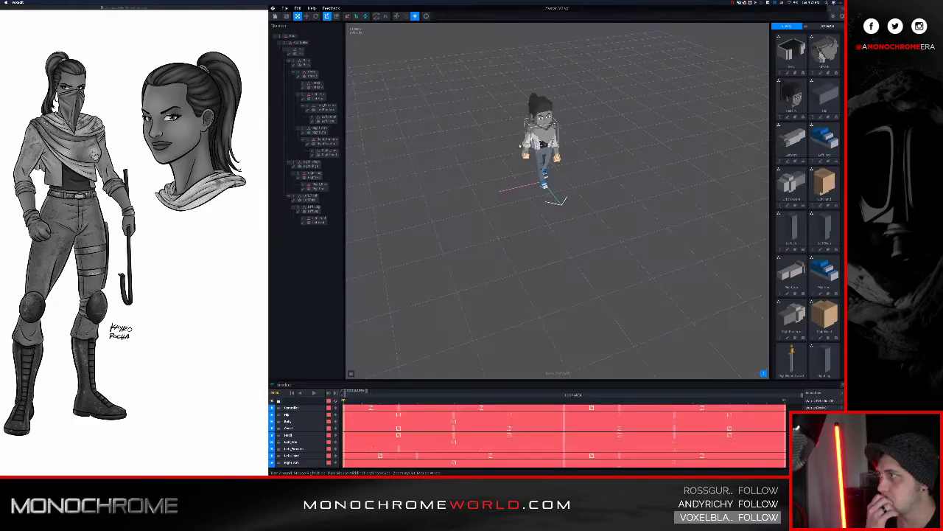
Examine the character's shawl, shirt, arms and hands from the front and at an angle.
{"action": "scroll", "coordinate": [541, 179], "scroll_direction": "up", "scroll_amount": 5}
{"action": "middle_click_drag", "start_coordinate": [541, 179], "coordinate": [538, 318]}
{"action": "right_click_drag", "start_coordinate": [538, 318], "coordinate": [537, 179]}
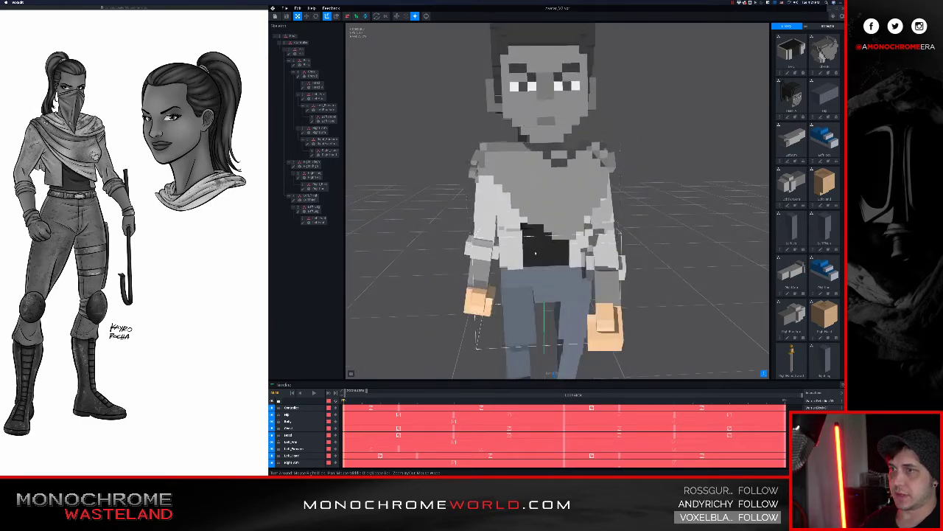
{"action": "right_click_drag", "start_coordinate": [515, 231], "coordinate": [559, 196]}
{"action": "right_click_drag", "start_coordinate": [493, 187], "coordinate": [499, 185]}
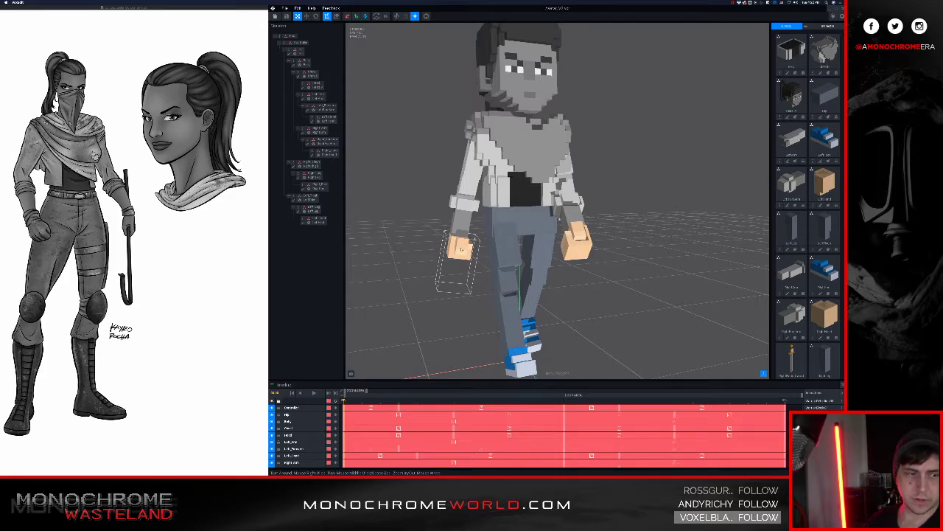
{"action": "scroll", "coordinate": [462, 249], "scroll_direction": "up", "scroll_amount": 2}
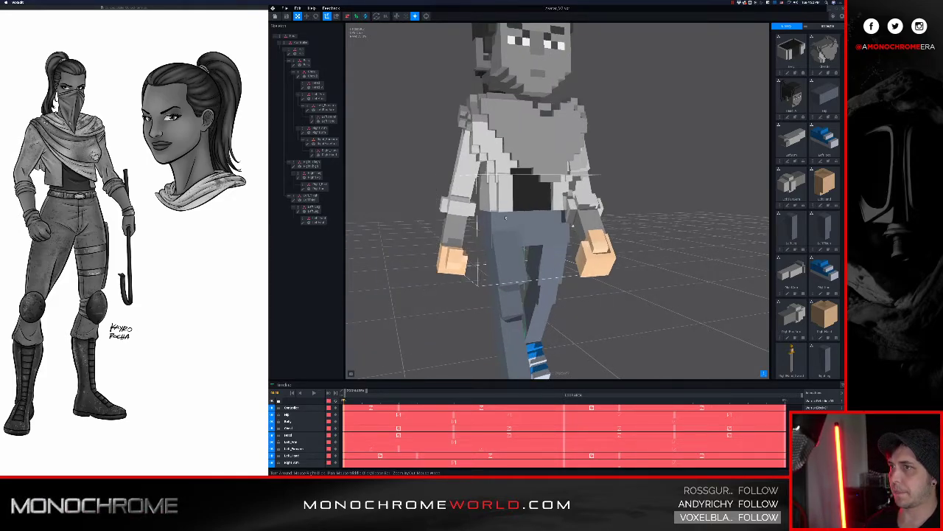
{"action": "right_click_drag", "start_coordinate": [505, 218], "coordinate": [505, 219]}
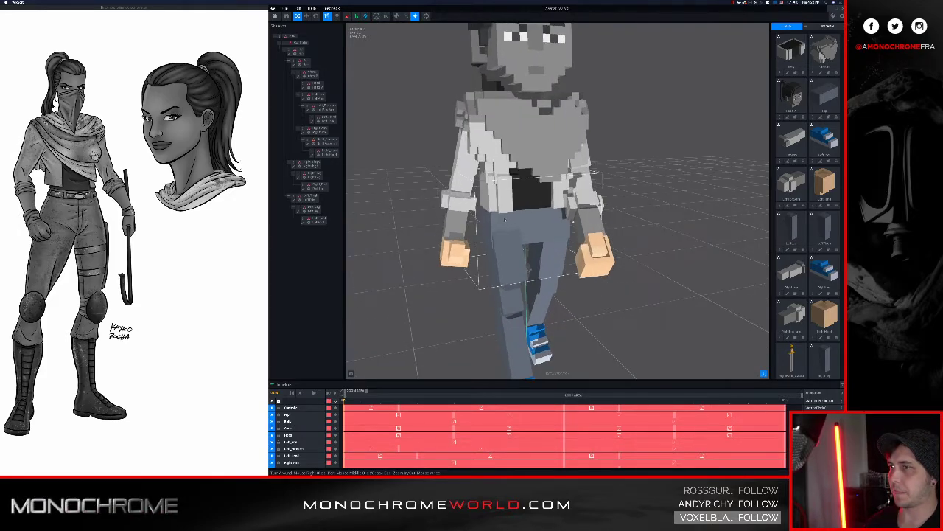
Open the right hand's voxel model and recolour its skin-toned block and the brown patch on top near-black.
{"action": "left_click", "coordinate": [463, 253]}
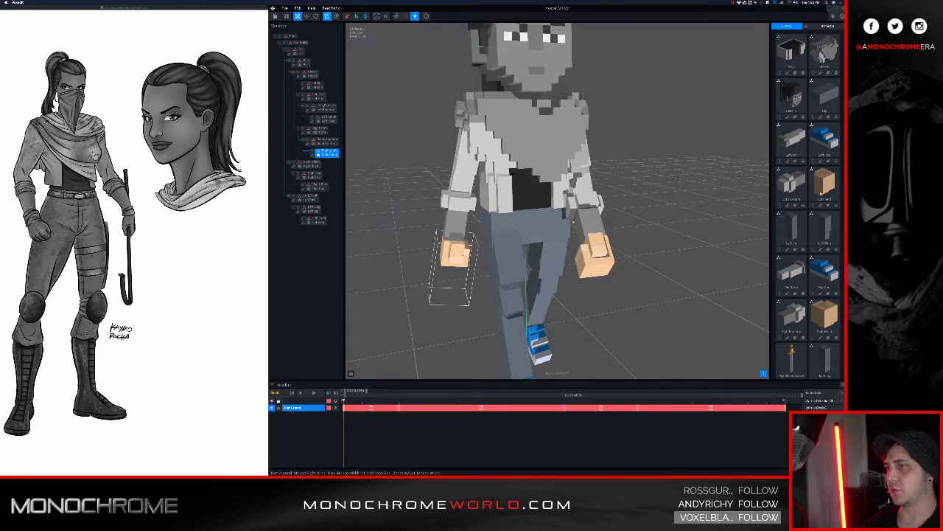
{"action": "left_click", "coordinate": [314, 154]}
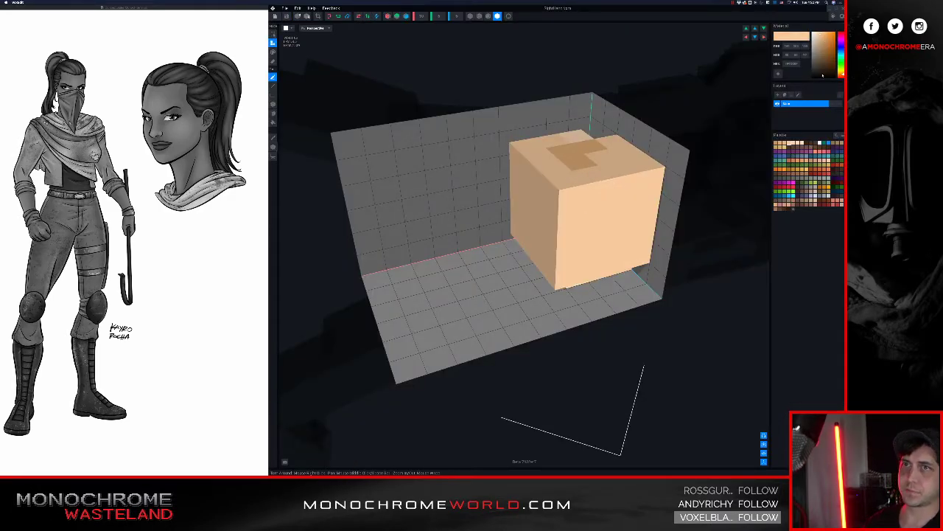
{"action": "left_click_drag", "start_coordinate": [822, 75], "coordinate": [807, 74]}
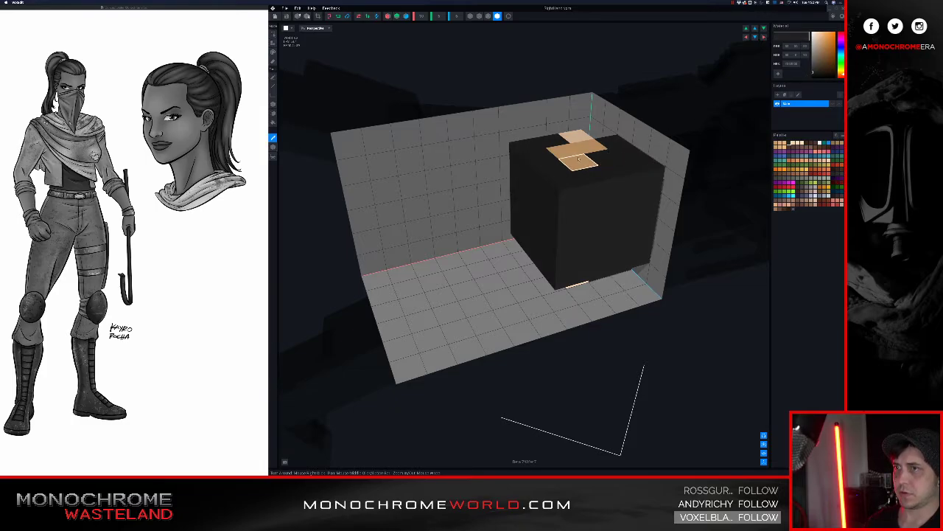
{"action": "left_click", "coordinate": [576, 156], "text": "ctrl"}
{"action": "left_click", "coordinate": [811, 73]}
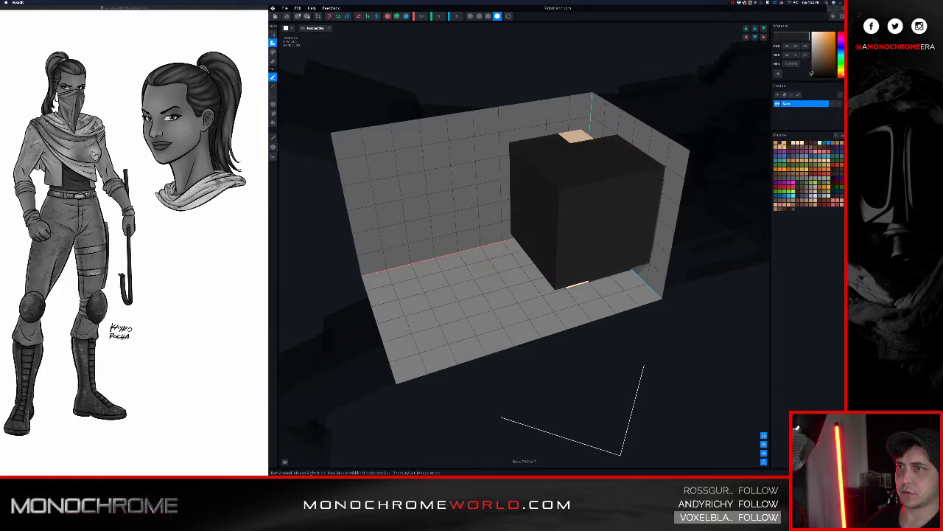
Try painting the right hand's remaining tan strip and underside voxels with the sampled near-black, then undo the painting.
{"action": "middle_click_drag", "start_coordinate": [514, 170], "coordinate": [565, 161]}
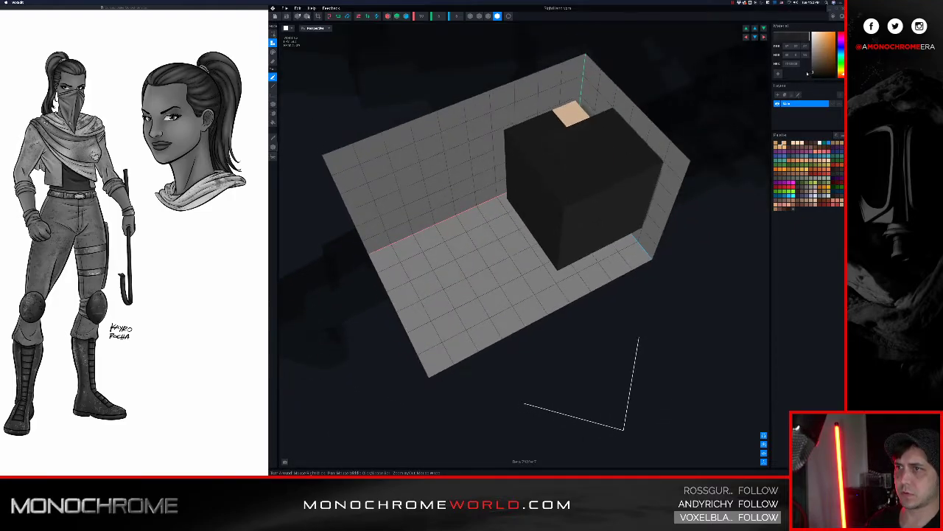
{"action": "right_click_drag", "start_coordinate": [560, 145], "coordinate": [544, 184]}
{"action": "key", "text": "i"}
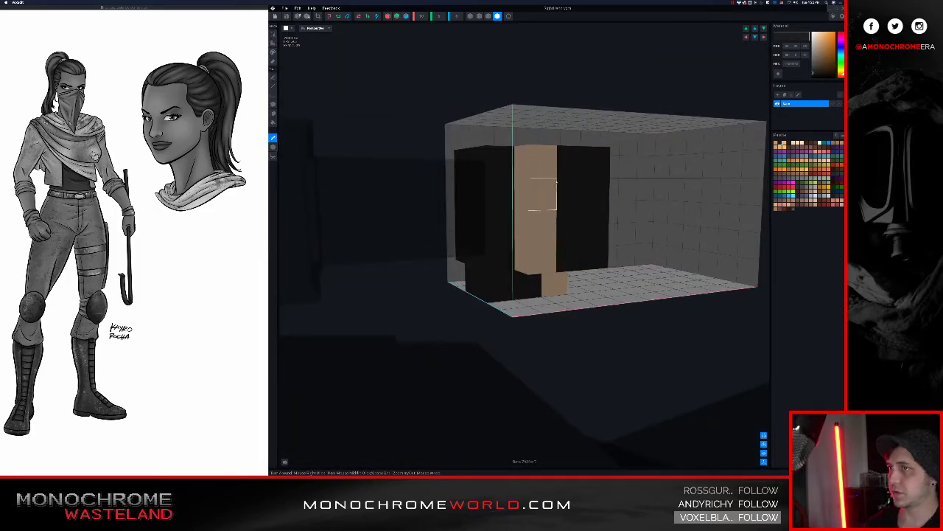
{"action": "left_click", "coordinate": [569, 186]}
{"action": "key", "text": "g"}
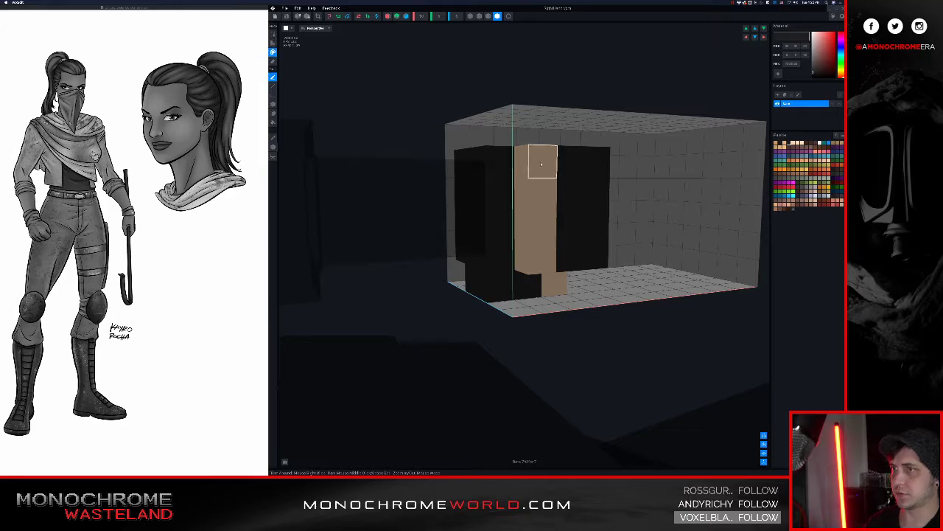
{"action": "left_click_drag", "start_coordinate": [544, 157], "coordinate": [537, 264]}
{"action": "right_click_drag", "start_coordinate": [566, 257], "coordinate": [571, 238]}
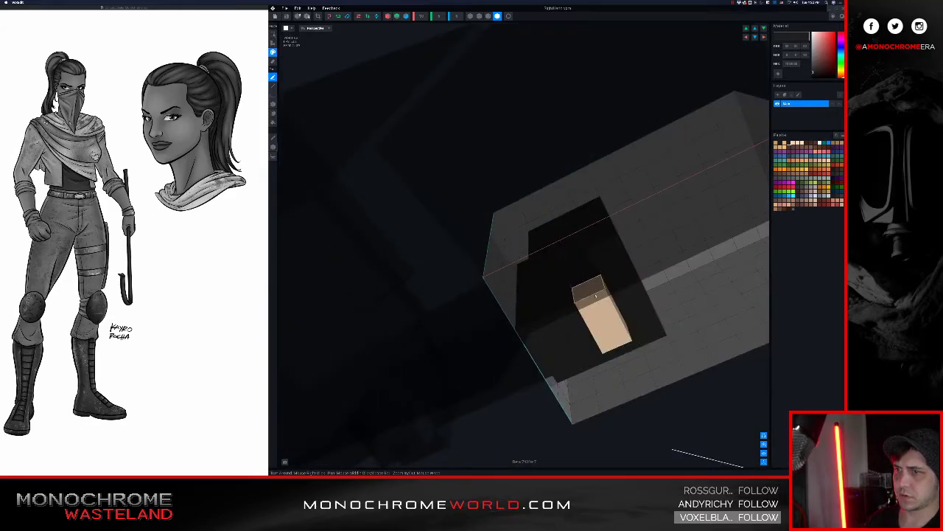
{"action": "left_click", "coordinate": [595, 294]}
{"action": "left_click", "coordinate": [611, 330]}
{"action": "right_click_drag", "start_coordinate": [605, 274], "coordinate": [597, 219]}
{"action": "key", "text": "ctrl+z"}
{"action": "key", "text": "ctrl+z"}
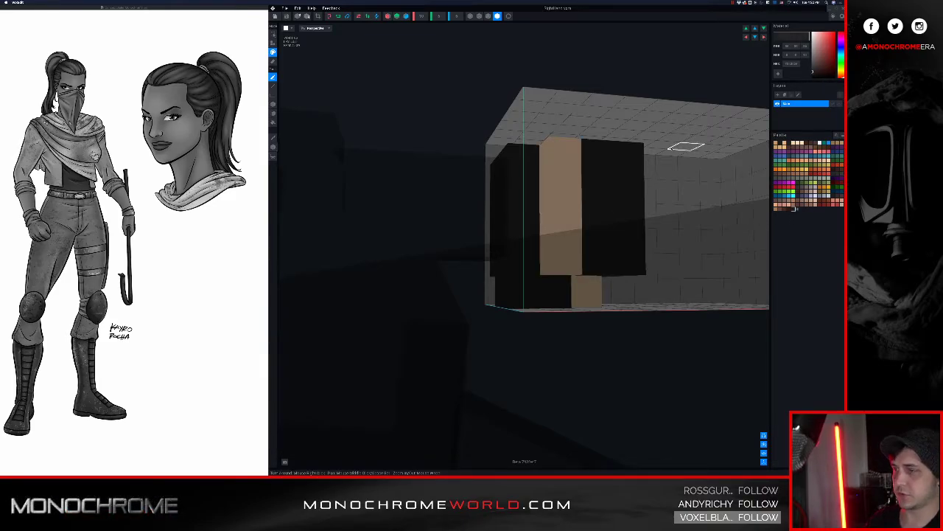
Paint the right hand's remaining tan voxels a slightly lighter near-black, then save the model and return to the rig.
{"action": "left_click_drag", "start_coordinate": [562, 152], "coordinate": [564, 253]}
{"action": "mouse_move", "coordinate": [564, 253]}
{"action": "right_mouse_down"}
{"action": "mouse_move", "coordinate": [612, 225]}
{"action": "mouse_move", "coordinate": [600, 211]}
{"action": "right_mouse_up"}
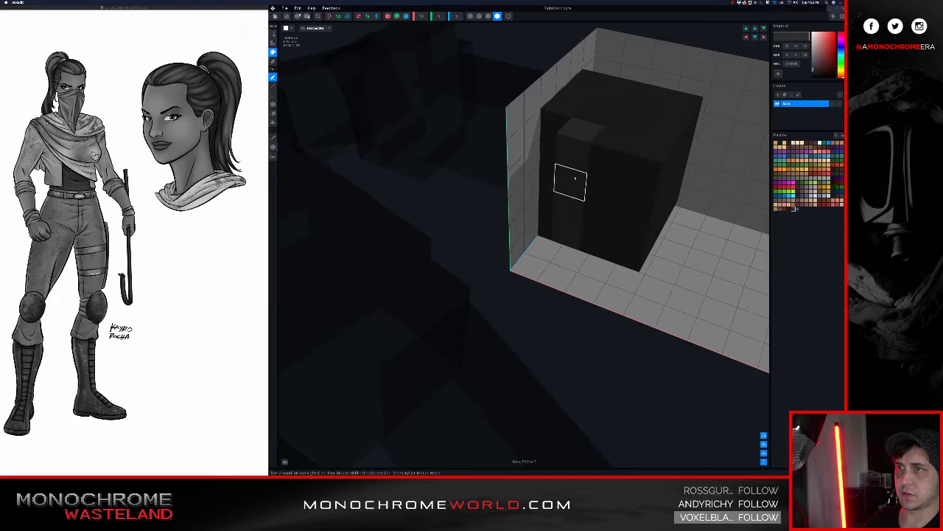
{"action": "right_click_drag", "start_coordinate": [572, 181], "coordinate": [587, 168]}
{"action": "left_click_drag", "start_coordinate": [670, 207], "coordinate": [697, 218]}
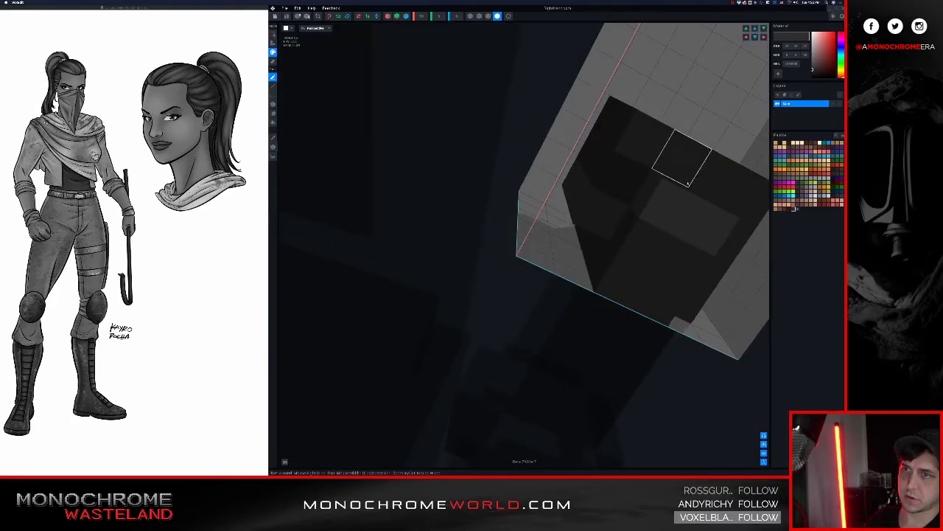
{"action": "right_click_drag", "start_coordinate": [678, 152], "coordinate": [657, 142]}
{"action": "middle_click_drag", "start_coordinate": [656, 143], "coordinate": [598, 162]}
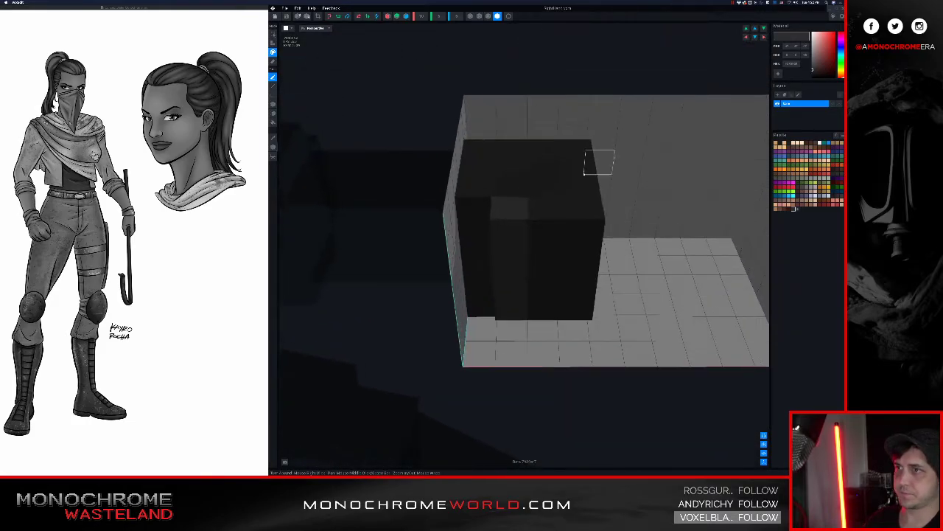
{"action": "right_click_drag", "start_coordinate": [598, 162], "coordinate": [514, 189]}
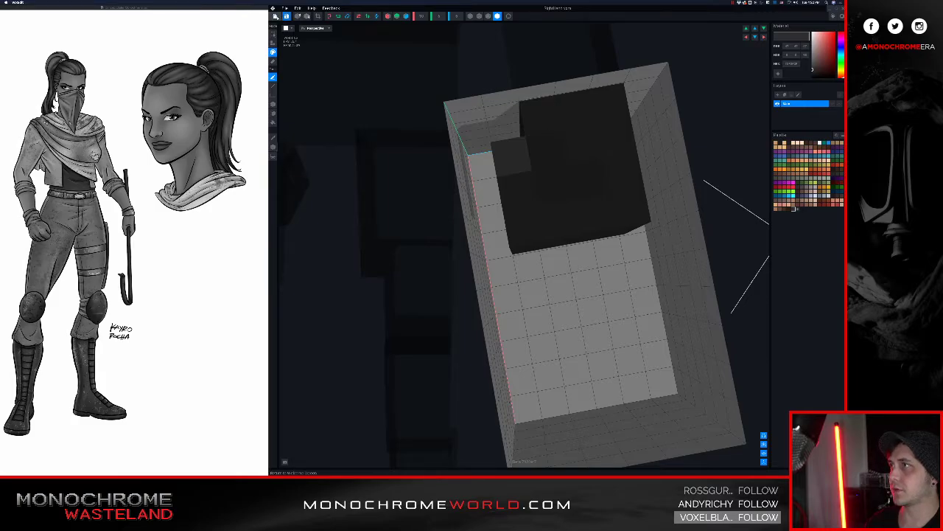
{"action": "left_click", "coordinate": [286, 16]}
{"action": "left_click", "coordinate": [517, 142]}
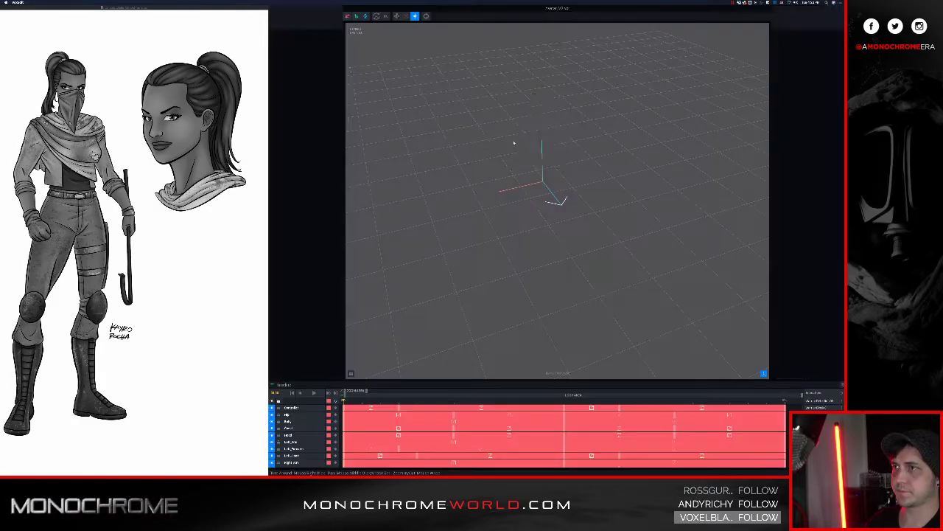
Examine the recoloured right hand beside the skin-toned left hand on the character from several angles.
{"action": "scroll", "coordinate": [545, 148], "scroll_direction": "up", "scroll_amount": 5}
{"action": "middle_click_drag", "start_coordinate": [542, 145], "coordinate": [516, 260]}
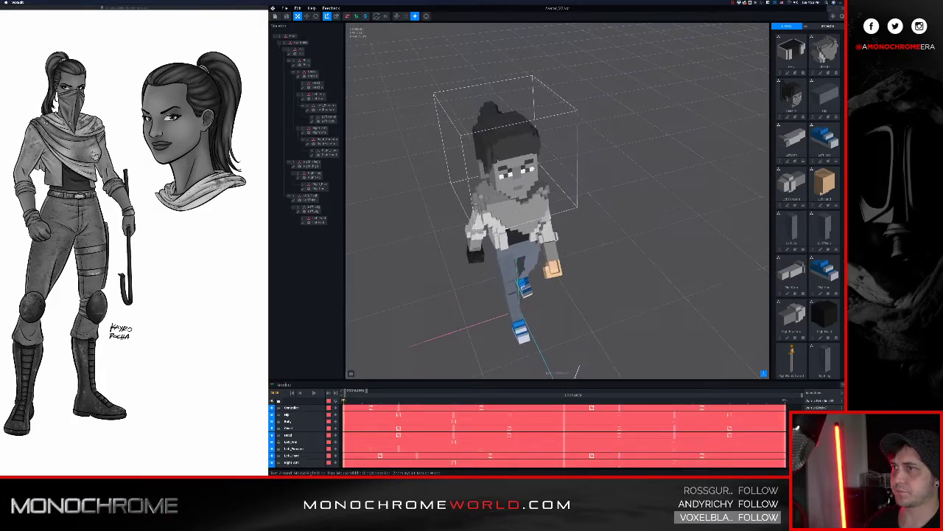
{"action": "right_click_drag", "start_coordinate": [516, 260], "coordinate": [501, 221]}
{"action": "scroll", "coordinate": [491, 259], "scroll_direction": "up", "scroll_amount": 3}
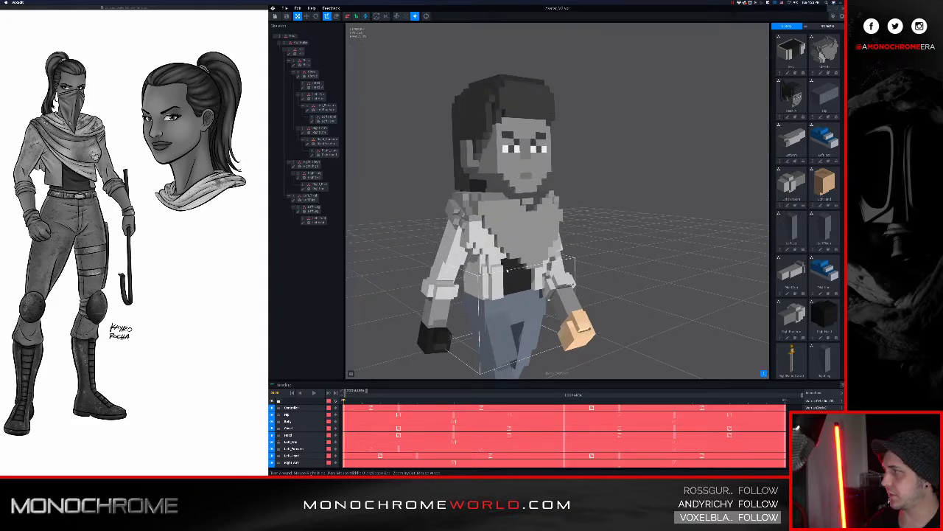
{"action": "right_click_drag", "start_coordinate": [516, 274], "coordinate": [545, 288]}
{"action": "right_click_drag", "start_coordinate": [518, 259], "coordinate": [548, 290]}
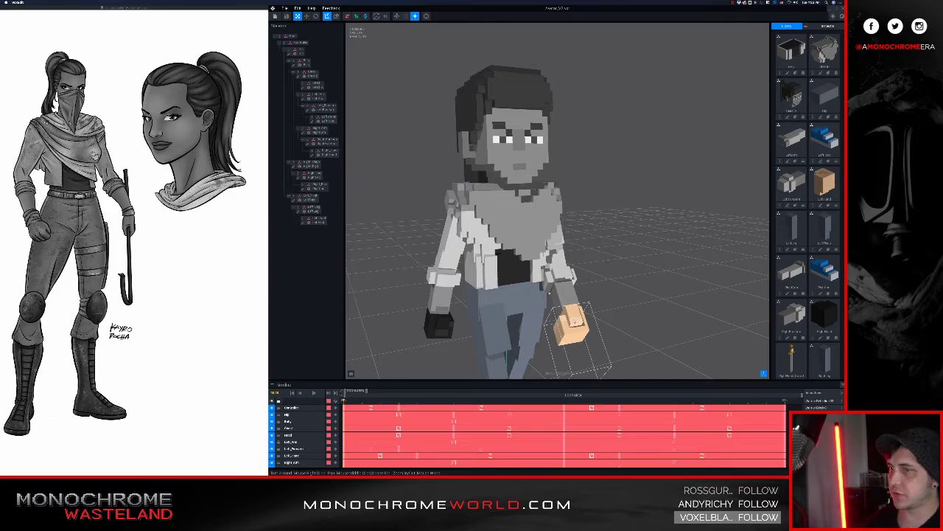
{"action": "right_click_drag", "start_coordinate": [549, 293], "coordinate": [561, 295]}
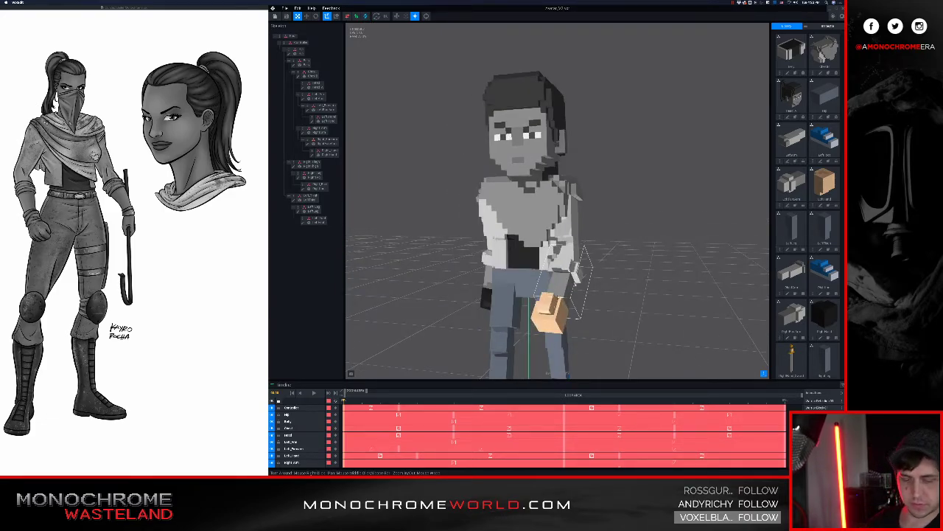
Open the left hand's voxel model and recolour its skin-toned block mid-grey and the brown patch on top darker grey.
{"action": "left_click", "coordinate": [551, 310]}
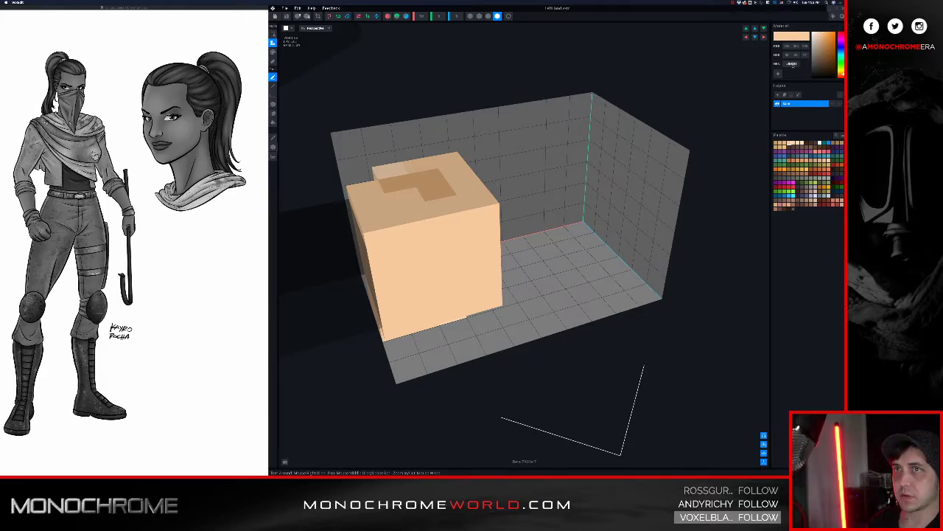
{"action": "key", "text": "Return"}
{"action": "key", "text": "i"}
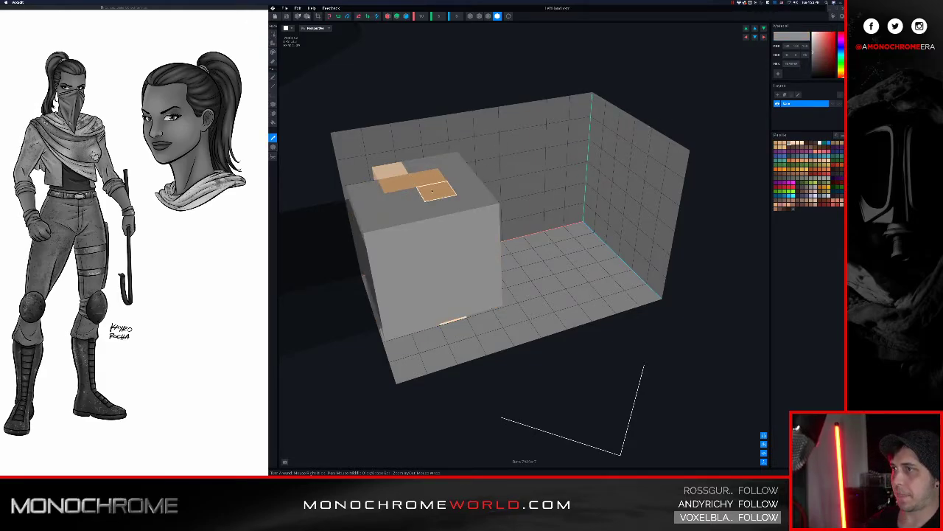
{"action": "left_click", "coordinate": [433, 191]}
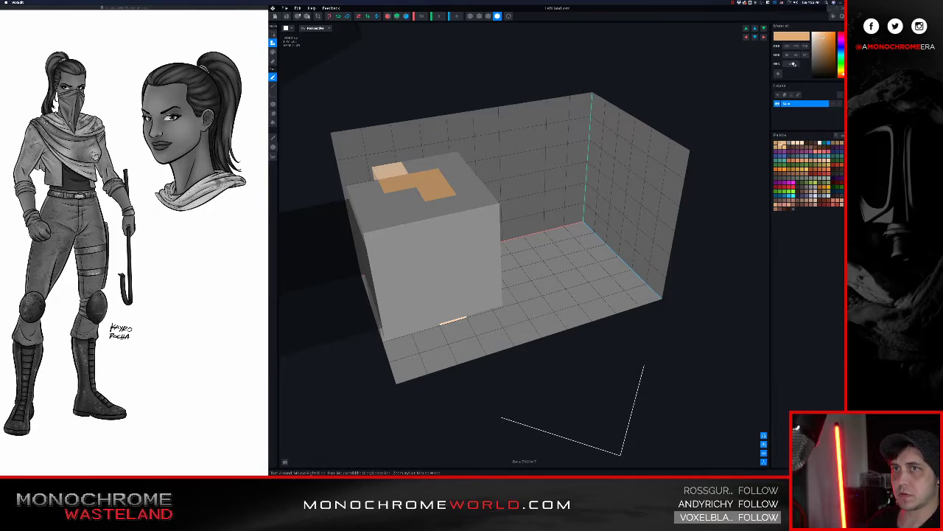
{"action": "key", "text": "Return"}
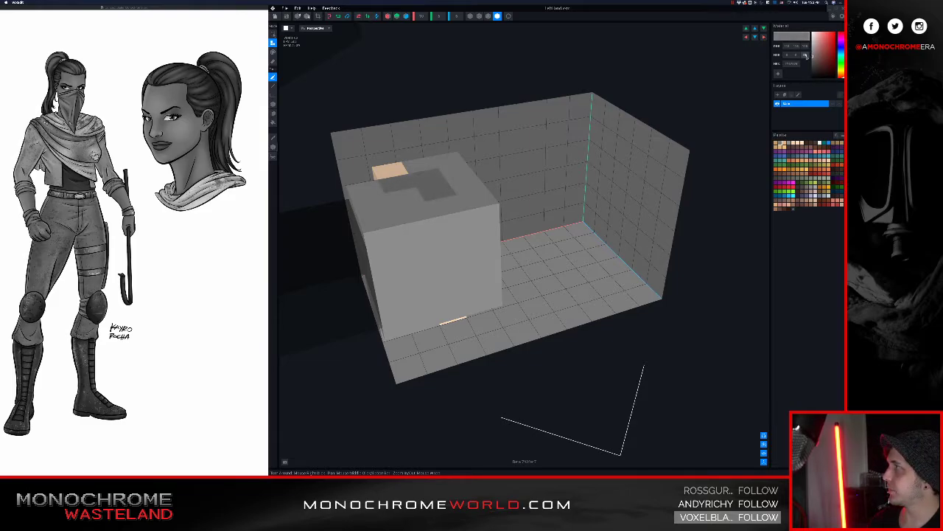
Recolour the left hand's remaining pale tan voxels from 8F8F8F to a slightly lighter grey and check the underside.
{"action": "left_click", "coordinate": [396, 174], "text": "alt"}
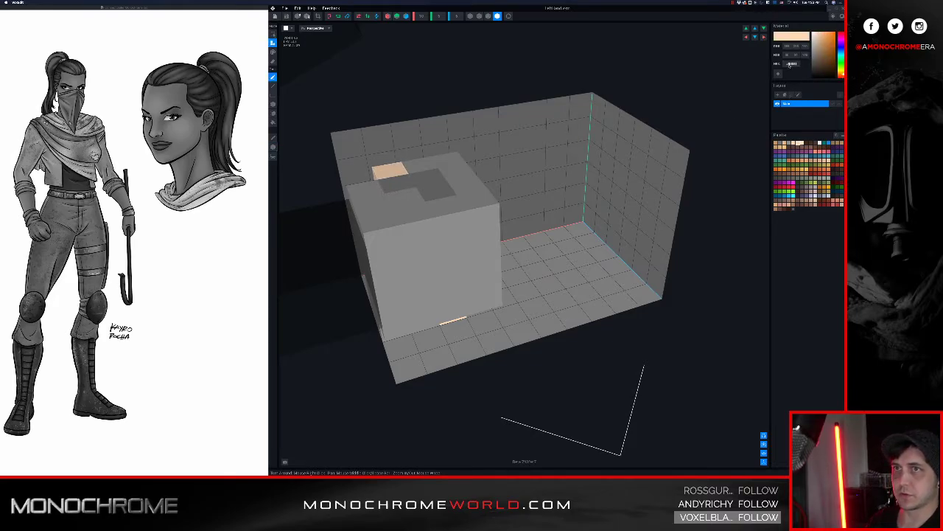
{"action": "type", "text": "8F8F8F"}
{"action": "left_click_drag", "start_coordinate": [814, 52], "coordinate": [811, 50]}
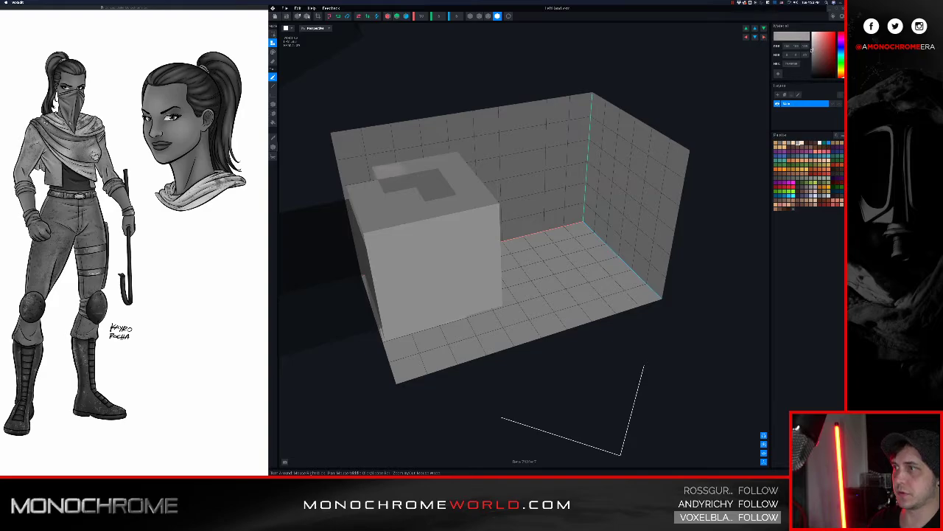
{"action": "right_click_drag", "start_coordinate": [417, 236], "coordinate": [406, 231]}
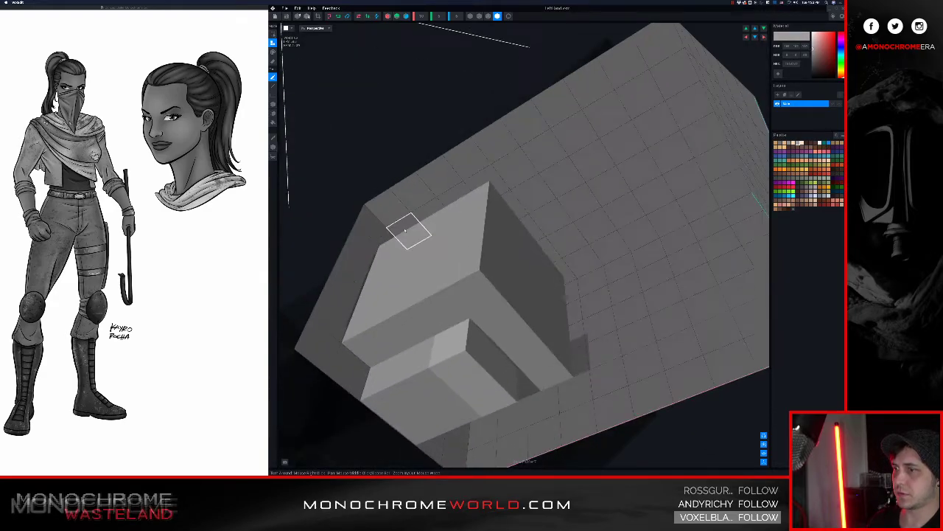
Save the recoloured left hand model and return to the rig.
{"action": "scroll", "coordinate": [404, 230], "scroll_direction": "down", "scroll_amount": 2}
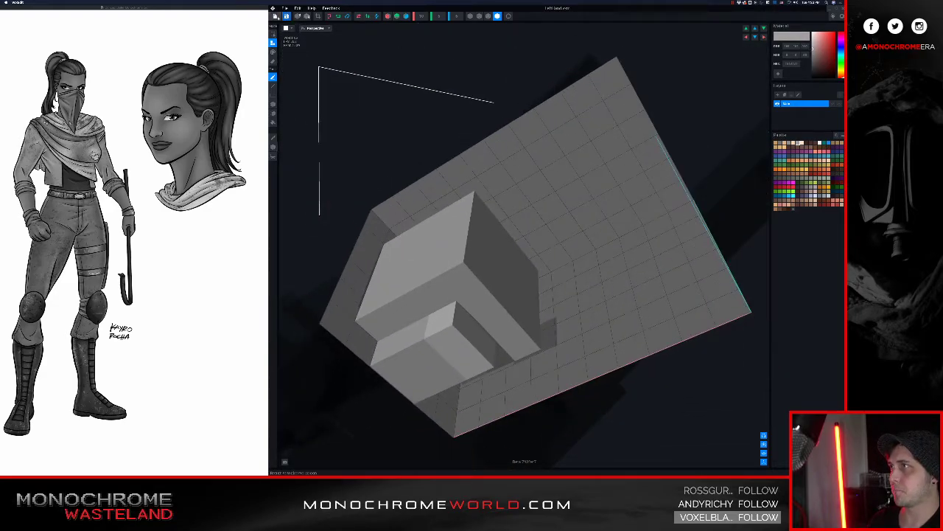
{"action": "left_click", "coordinate": [274, 17]}
{"action": "left_click", "coordinate": [516, 141]}
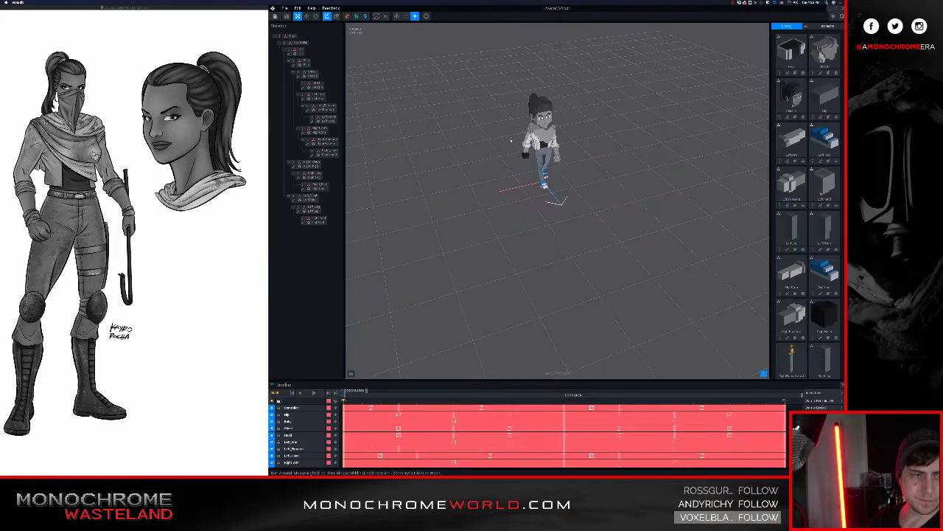
Open the hip's voxel model from the rig and recolour its blue-grey trouser voxels dark grey.
{"action": "scroll", "coordinate": [542, 177], "scroll_direction": "up", "scroll_amount": 5}
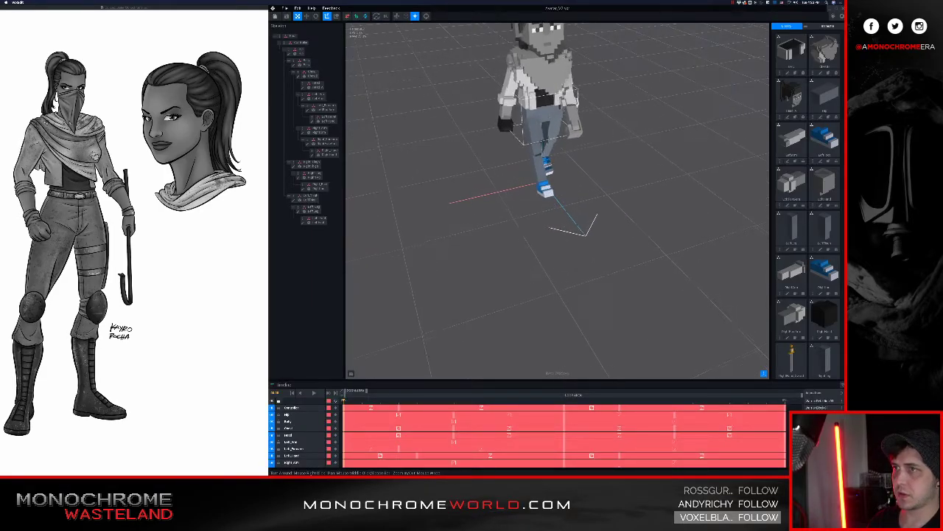
{"action": "middle_click_drag", "start_coordinate": [552, 81], "coordinate": [518, 156]}
{"action": "scroll", "coordinate": [518, 156], "scroll_direction": "up", "scroll_amount": 1}
{"action": "right_click_drag", "start_coordinate": [518, 155], "coordinate": [490, 103]}
{"action": "right_click_drag", "start_coordinate": [517, 164], "coordinate": [516, 190]}
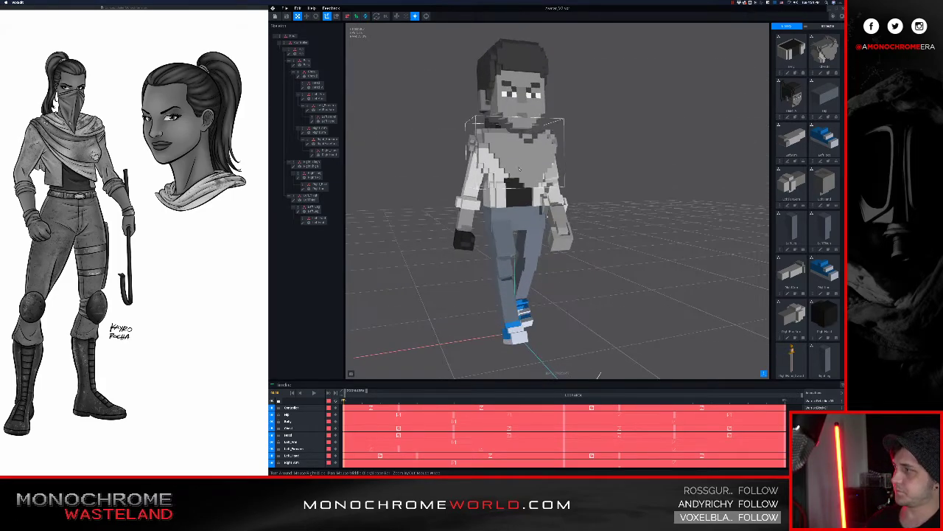
{"action": "left_click", "coordinate": [519, 215]}
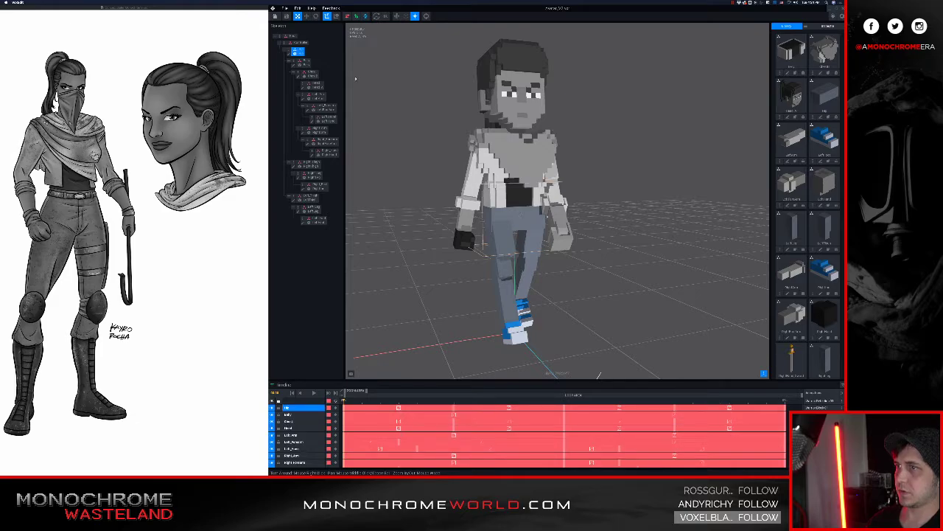
{"action": "double_click", "coordinate": [289, 55]}
{"action": "right_click_drag", "start_coordinate": [500, 207], "coordinate": [501, 205]}
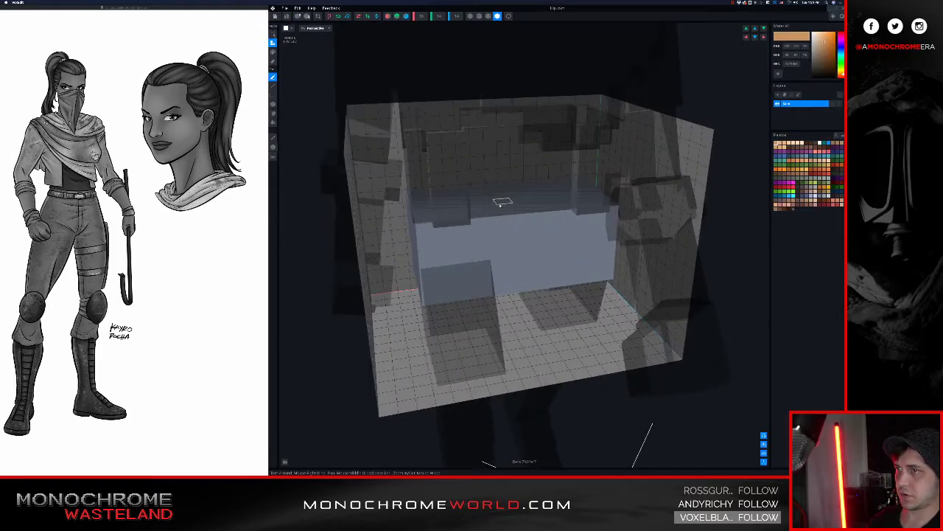
{"action": "left_click", "coordinate": [553, 249], "text": "alt"}
{"action": "left_click_drag", "start_coordinate": [825, 57], "coordinate": [807, 68]}
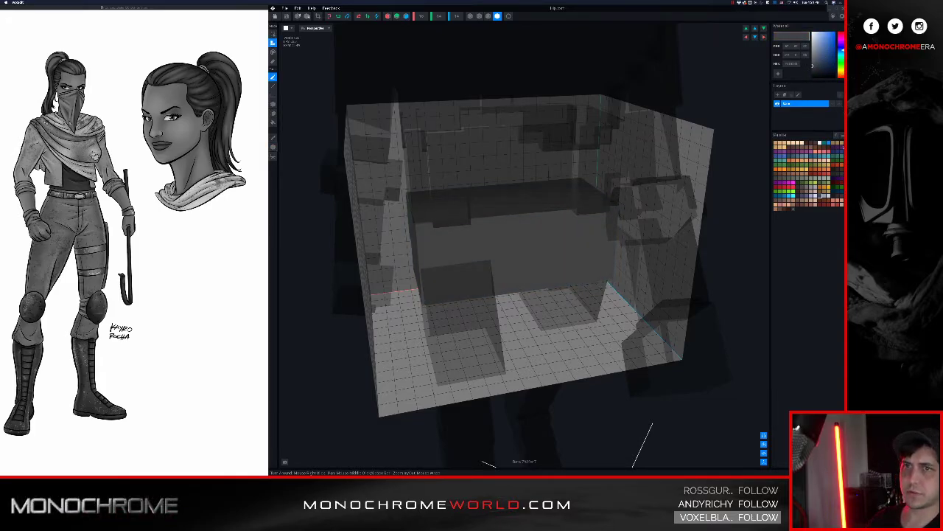
Reduce the hip model's palette to its used colours, then save the model and return to the rig.
{"action": "left_click", "coordinate": [842, 135]}
{"action": "left_click", "coordinate": [827, 155]}
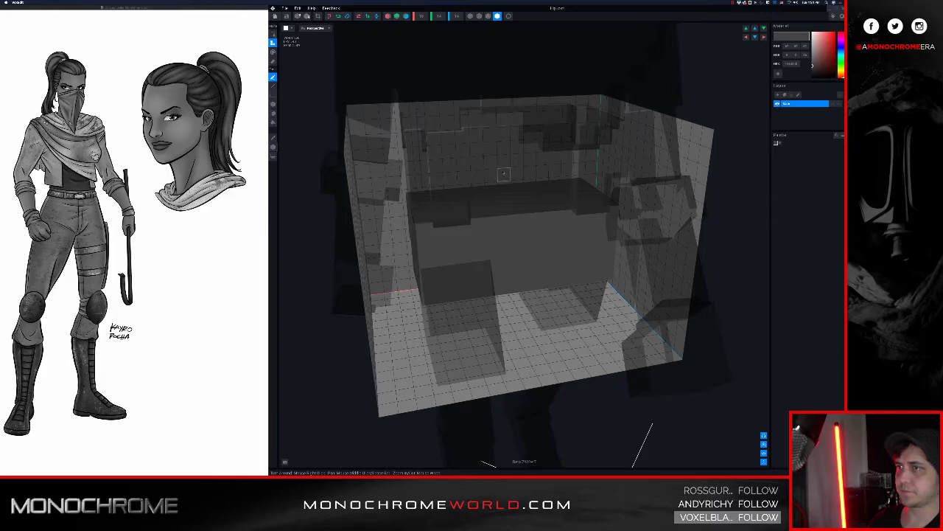
{"action": "left_click", "coordinate": [275, 16]}
{"action": "left_click", "coordinate": [518, 141]}
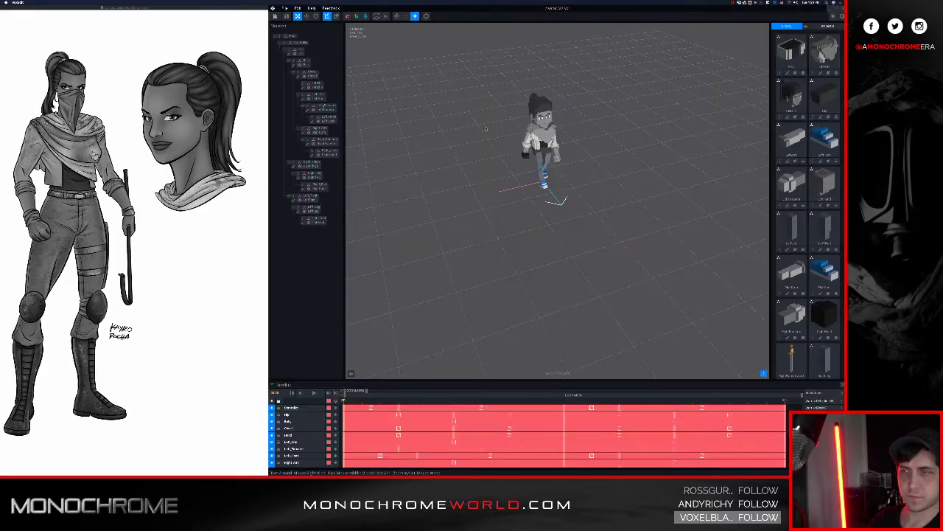
Open the right thigh's voxel model and change its blue-grey colour to 434343.
{"action": "right_click_drag", "start_coordinate": [518, 244], "coordinate": [456, 236]}
{"action": "scroll", "coordinate": [509, 177], "scroll_direction": "up", "scroll_amount": 3}
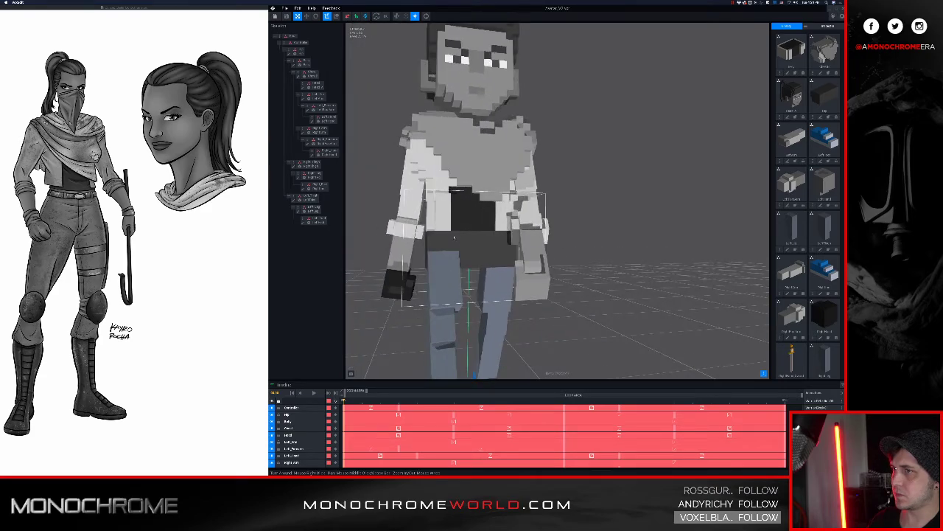
{"action": "left_click", "coordinate": [307, 165]}
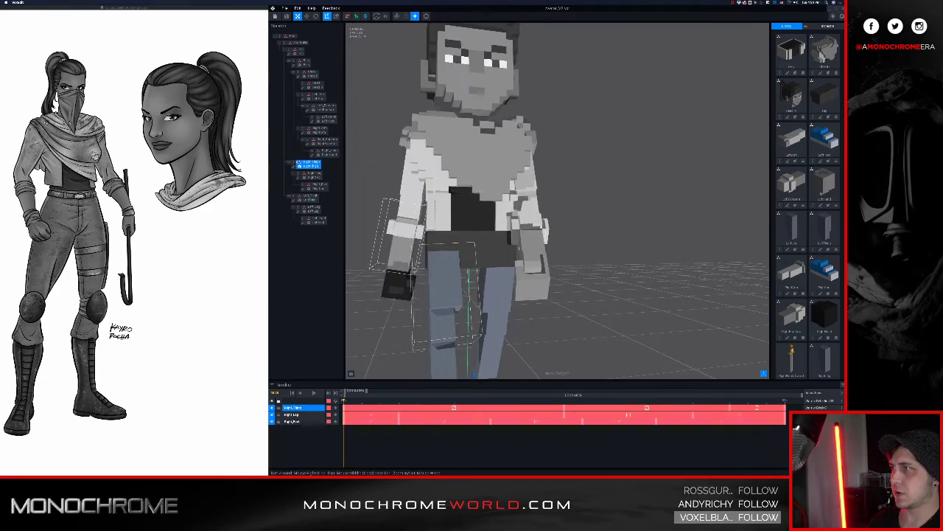
{"action": "left_click", "coordinate": [294, 167]}
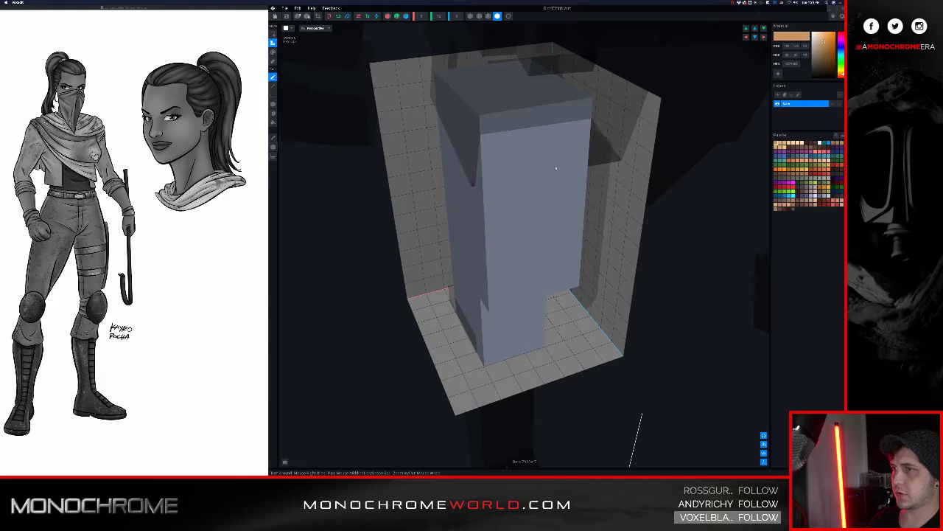
{"action": "left_click", "coordinate": [538, 223], "text": "alt"}
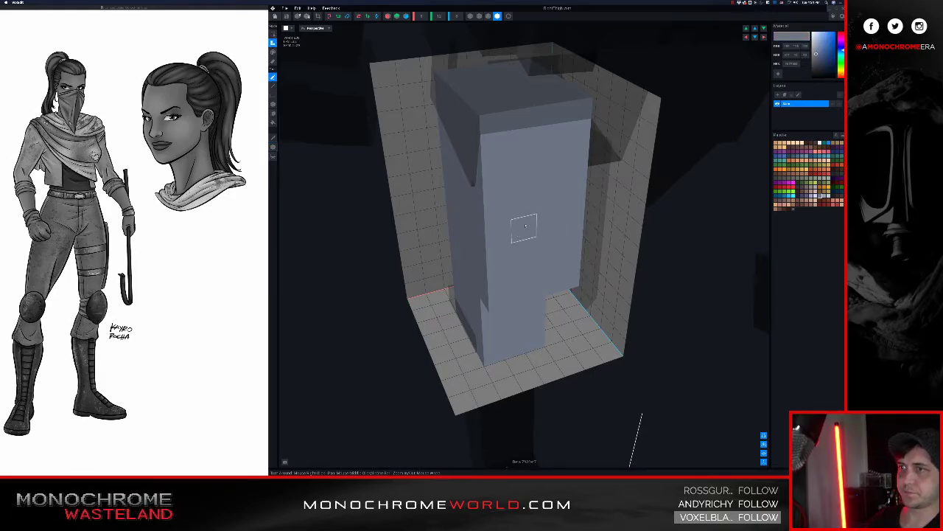
{"action": "left_click", "coordinate": [787, 65]}
{"action": "type", "text": "434343"}
{"action": "key", "text": "Return"}
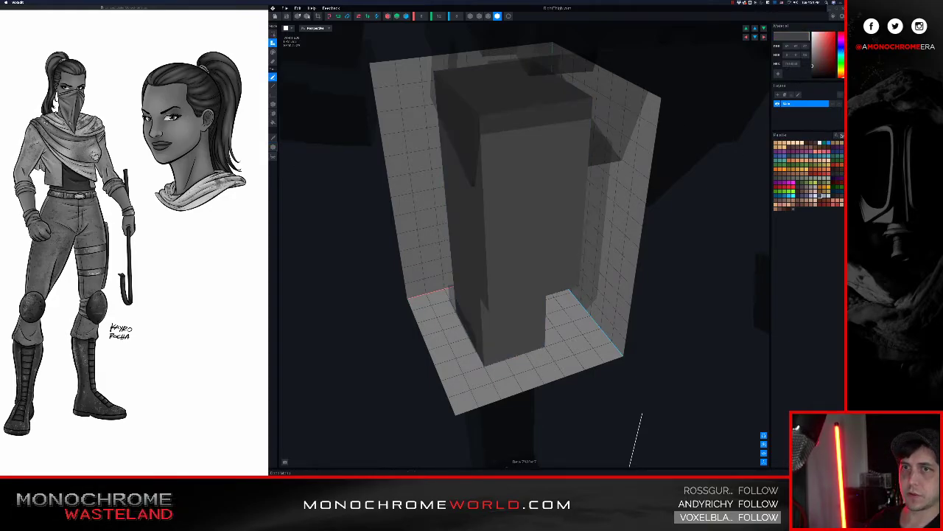
Reduce the right thigh's palette to its used colours, then save the model and return to the rig.
{"action": "left_click", "coordinate": [837, 136]}
{"action": "left_click", "coordinate": [824, 153]}
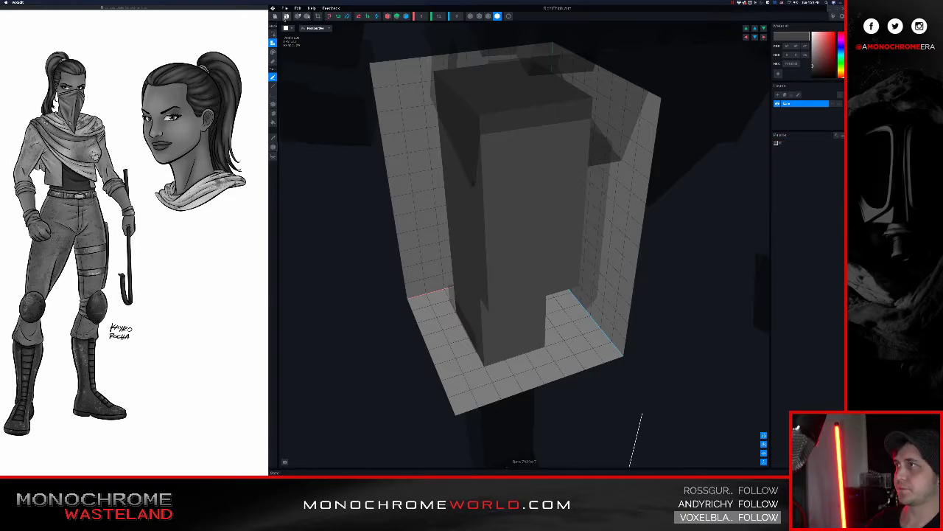
{"action": "left_click", "coordinate": [275, 17]}
{"action": "left_click", "coordinate": [518, 141]}
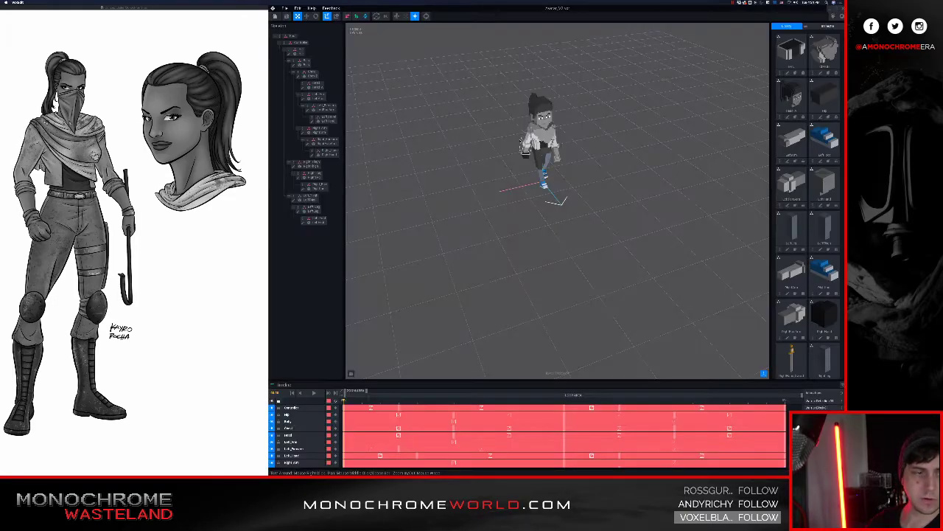
Open the left thigh's voxel model and recolour its blue-grey voxels the same dark grey as the right thigh.
{"action": "scroll", "coordinate": [553, 199], "scroll_direction": "up", "scroll_amount": 5}
{"action": "middle_click_drag", "start_coordinate": [548, 137], "coordinate": [514, 238]}
{"action": "right_click_drag", "start_coordinate": [514, 238], "coordinate": [528, 203]}
{"action": "left_click", "coordinate": [528, 202]}
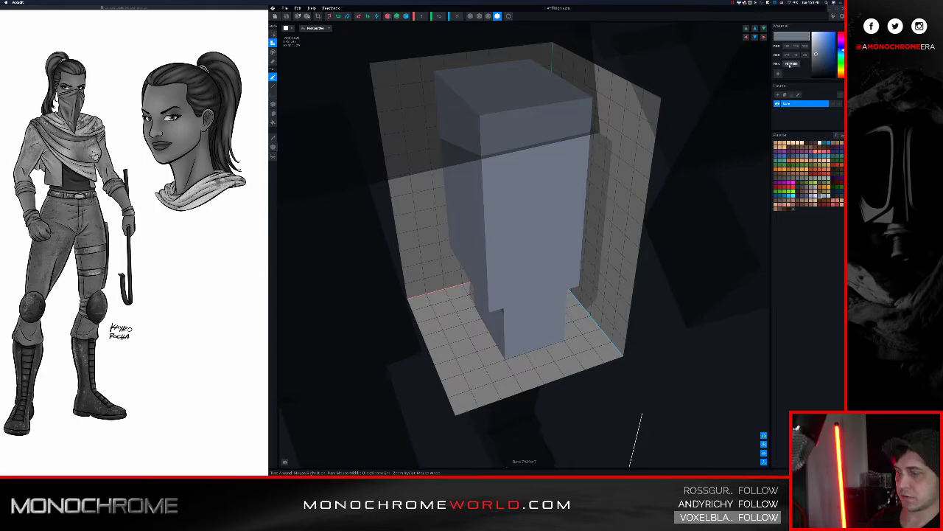
{"action": "key", "text": "Return"}
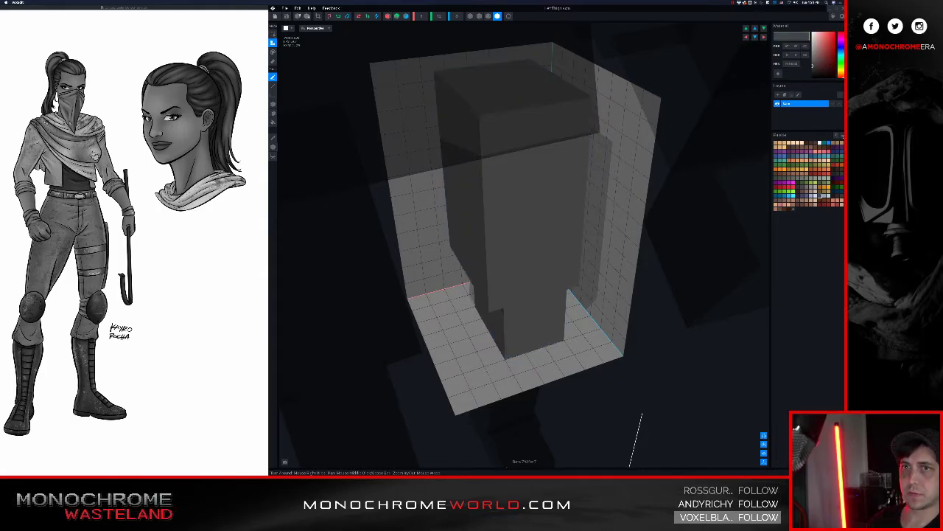
Reduce the left thigh's palette to its used colours, then save the model and return to the rig.
{"action": "left_click", "coordinate": [836, 135]}
{"action": "left_click", "coordinate": [821, 150]}
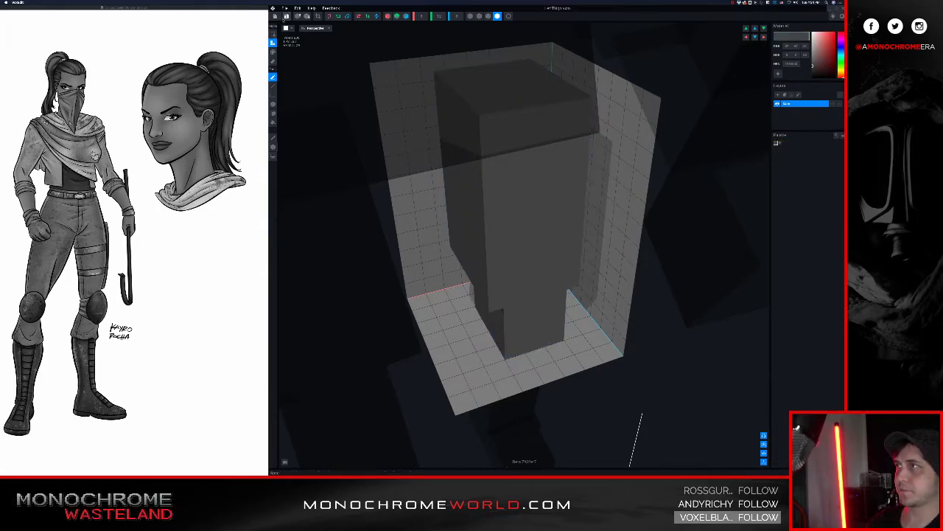
{"action": "left_click", "coordinate": [275, 16]}
{"action": "left_click", "coordinate": [519, 141]}
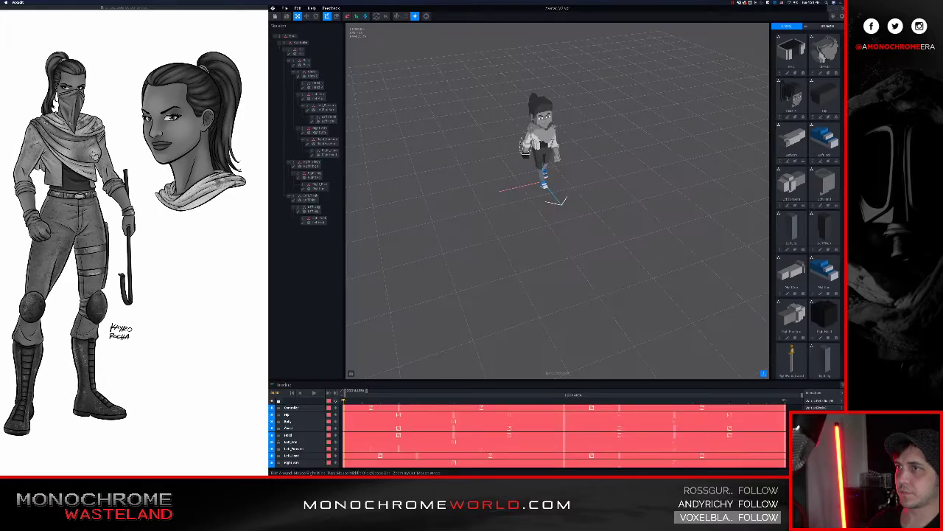
Recolour the right lower leg's blue-grey voxels the same dark grey as the thighs and save the model back to the rig.
{"action": "scroll", "coordinate": [540, 163], "scroll_direction": "up", "scroll_amount": 8}
{"action": "right_click_drag", "start_coordinate": [516, 163], "coordinate": [539, 146]}
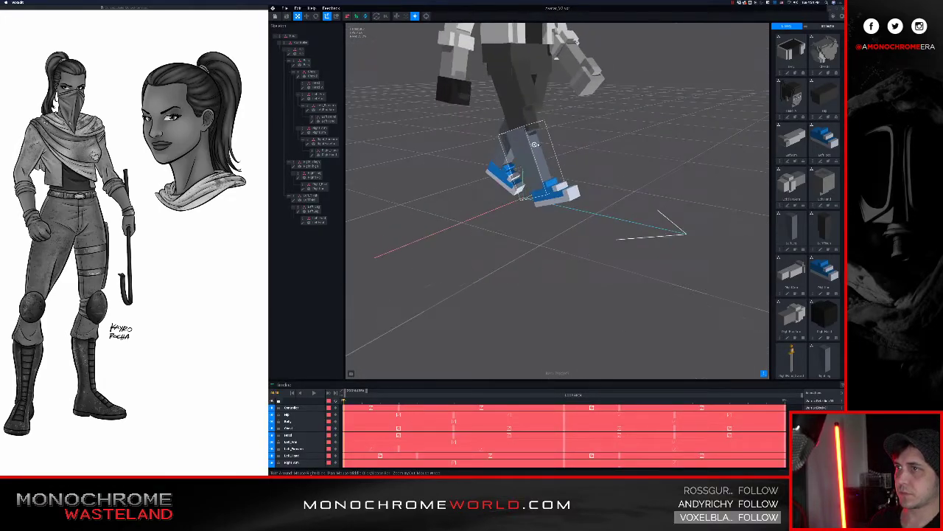
{"action": "left_click", "coordinate": [537, 150]}
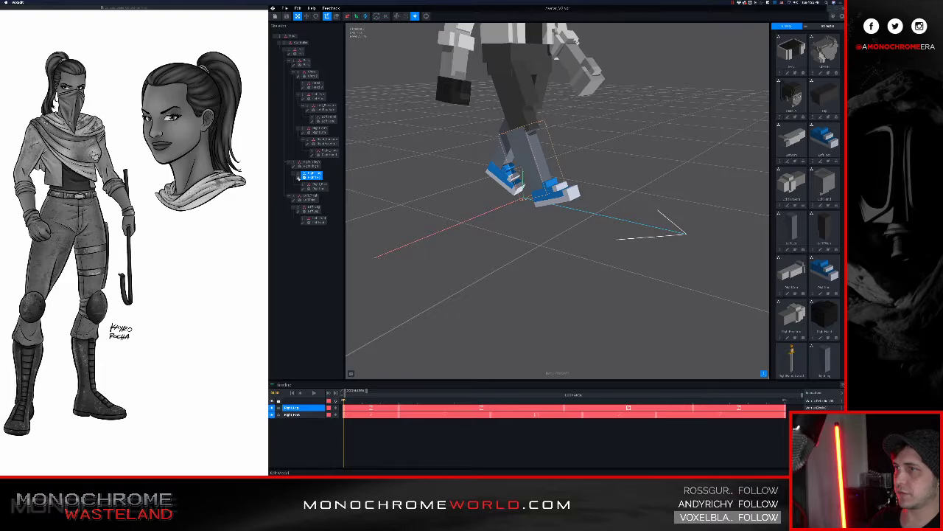
{"action": "left_click", "coordinate": [297, 177]}
{"action": "left_click", "coordinate": [507, 194], "text": "alt"}
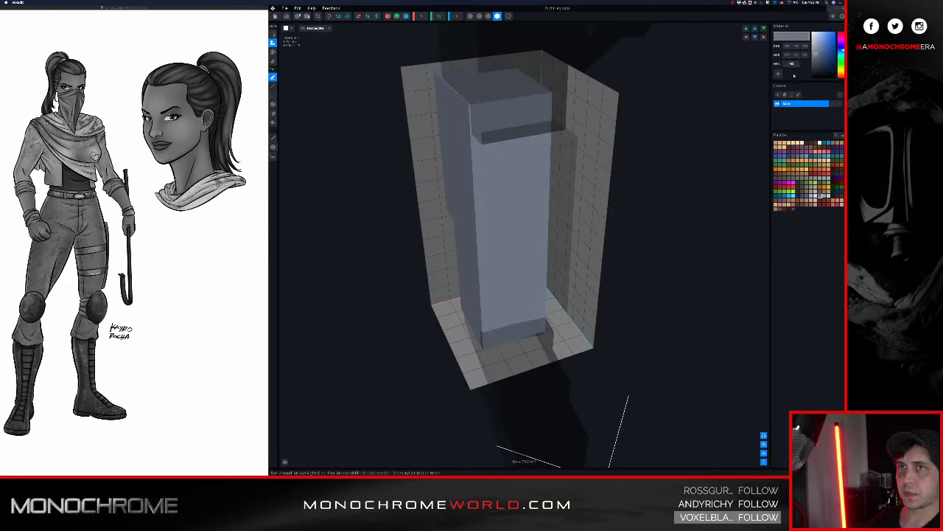
{"action": "key", "text": "Return"}
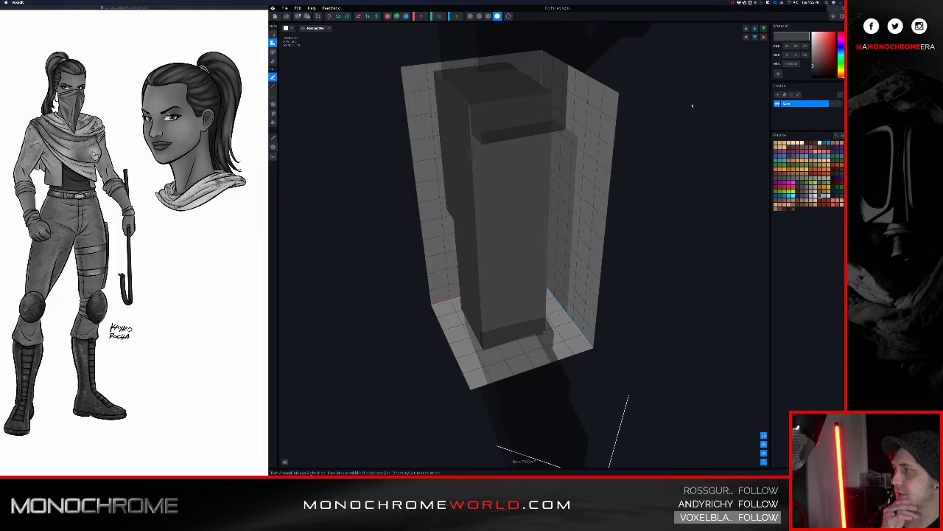
{"action": "left_click", "coordinate": [275, 16]}
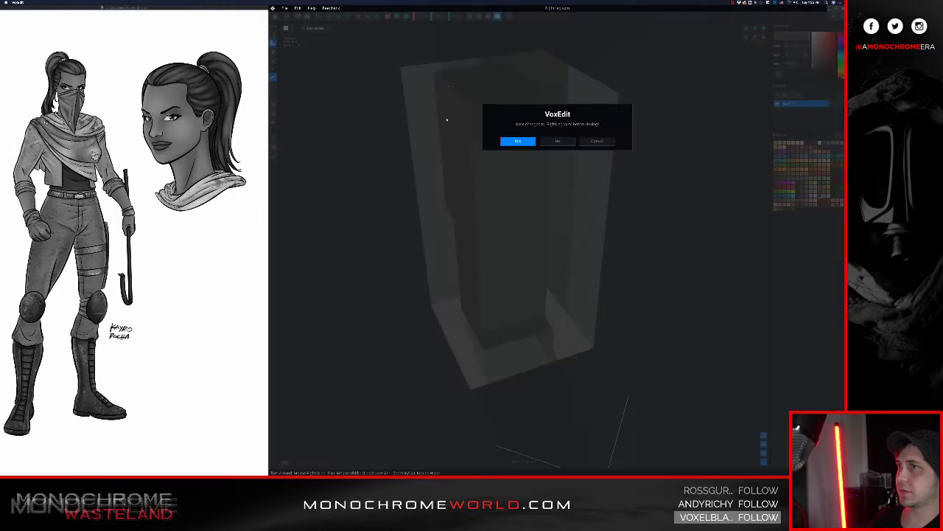
{"action": "left_click", "coordinate": [519, 141]}
Change the left lower leg's blue-grey voxel colour to 434343 and save the model back to the rig.
{"action": "scroll", "coordinate": [549, 150], "scroll_direction": "up", "scroll_amount": 5}
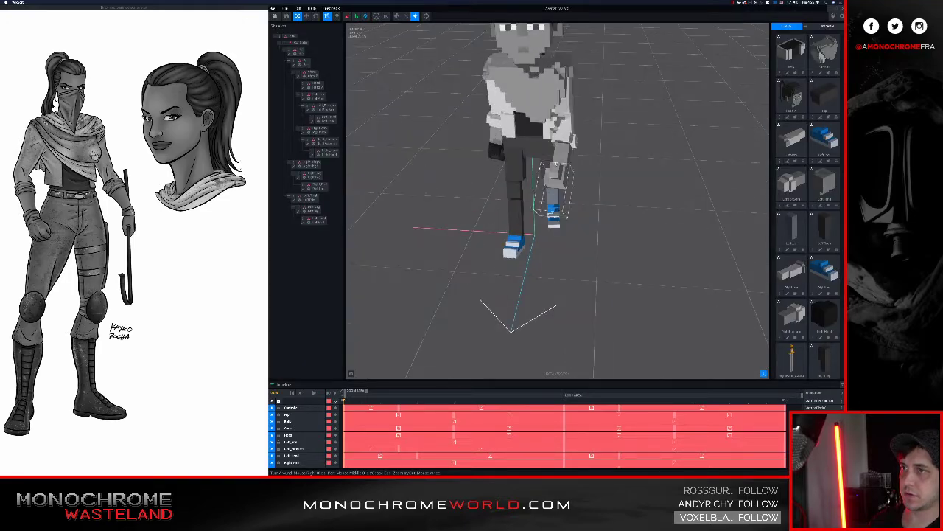
{"action": "left_click", "coordinate": [581, 212]}
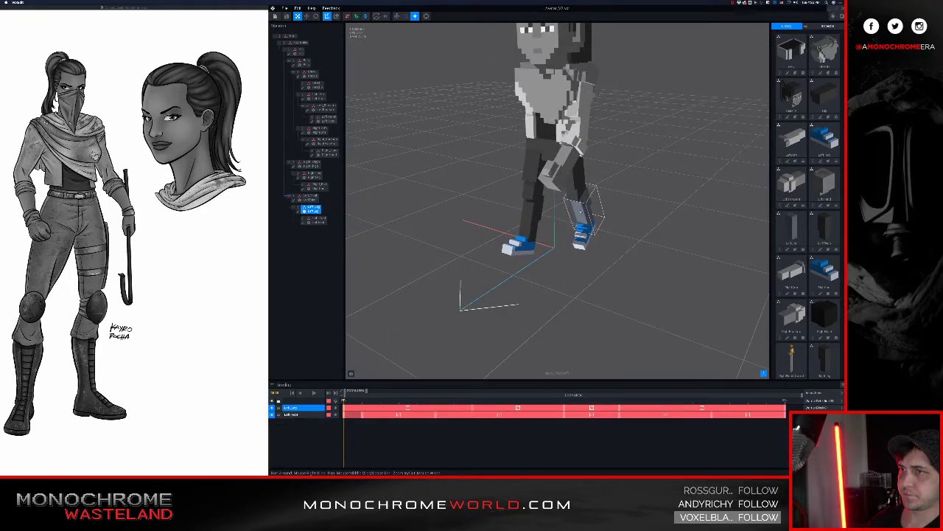
{"action": "left_click", "coordinate": [298, 212]}
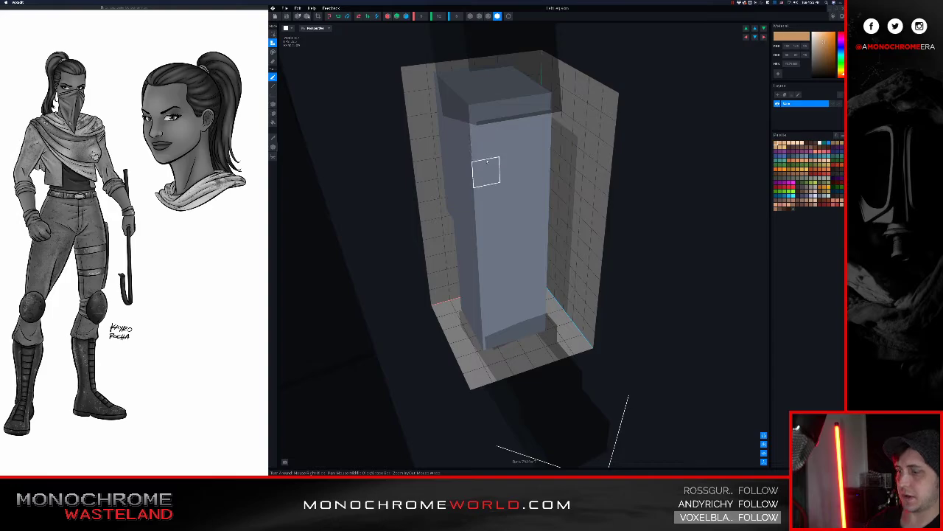
{"action": "left_click", "coordinate": [820, 195]}
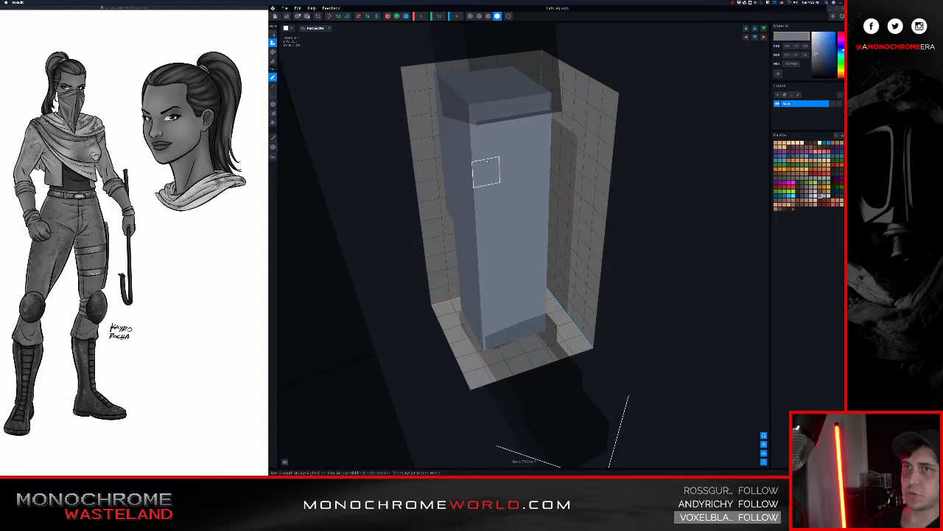
{"action": "left_click", "coordinate": [792, 65]}
{"action": "type", "text": "434343"}
{"action": "key", "text": "Return"}
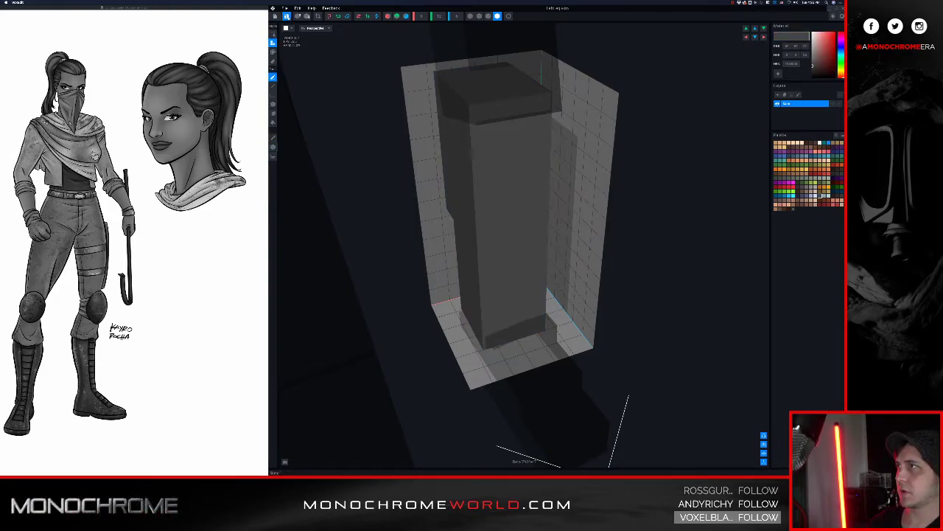
{"action": "left_click", "coordinate": [276, 17]}
{"action": "left_click", "coordinate": [517, 140]}
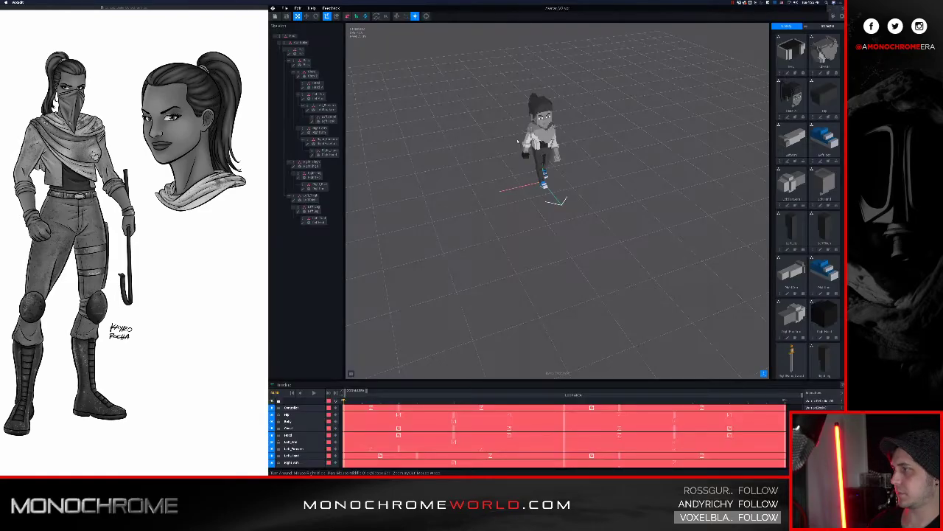
Open the right shoe's voxel model and change its blue voxel colour to near-black.
{"action": "scroll", "coordinate": [535, 126], "scroll_direction": "up", "scroll_amount": 10}
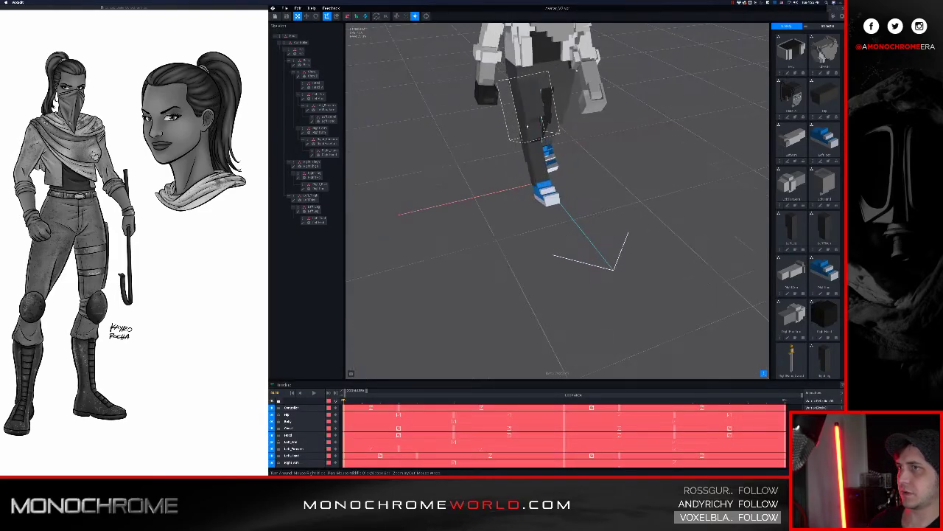
{"action": "right_click_drag", "start_coordinate": [532, 124], "coordinate": [524, 153]}
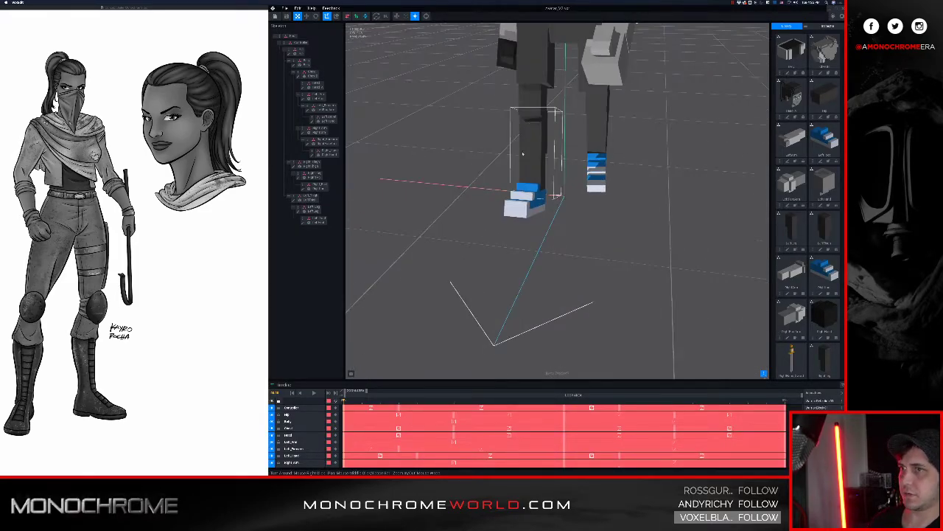
{"action": "left_click", "coordinate": [520, 197]}
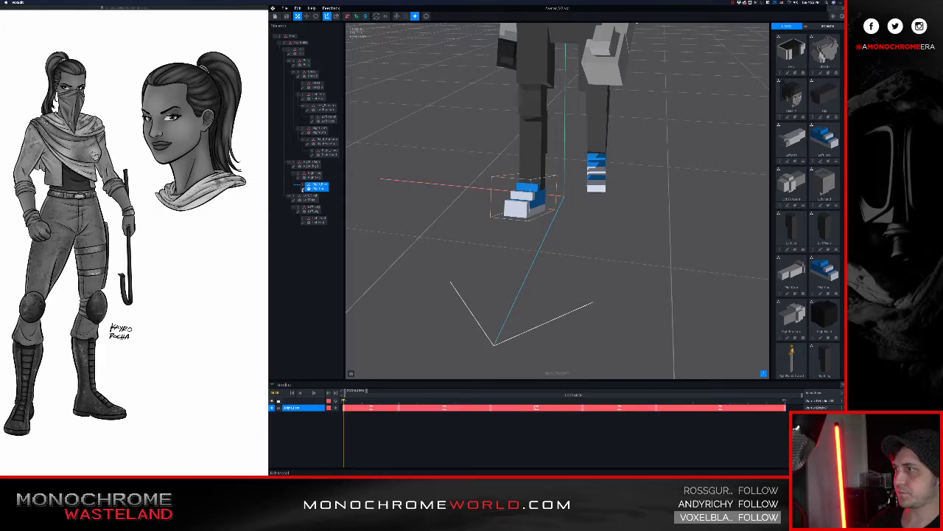
{"action": "double_click", "coordinate": [310, 188]}
{"action": "left_click", "coordinate": [504, 197], "text": "alt"}
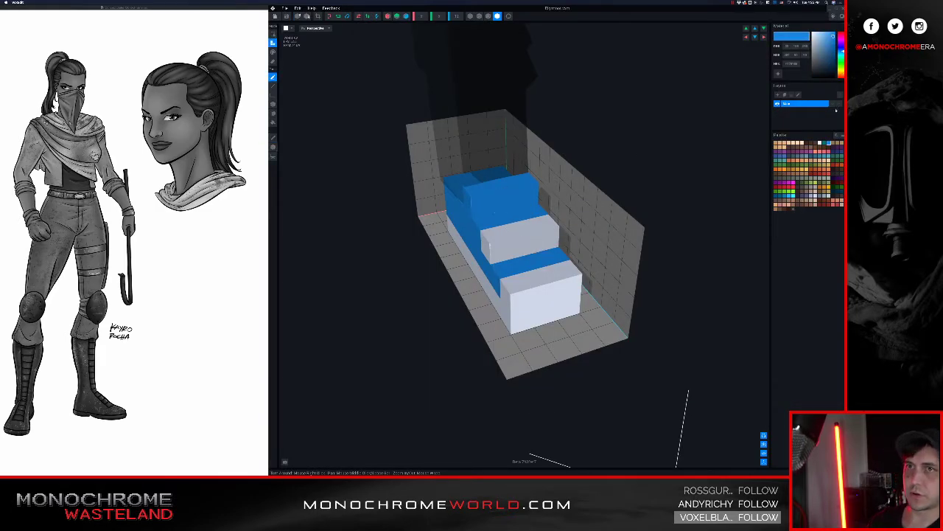
{"action": "left_click_drag", "start_coordinate": [820, 59], "coordinate": [810, 73]}
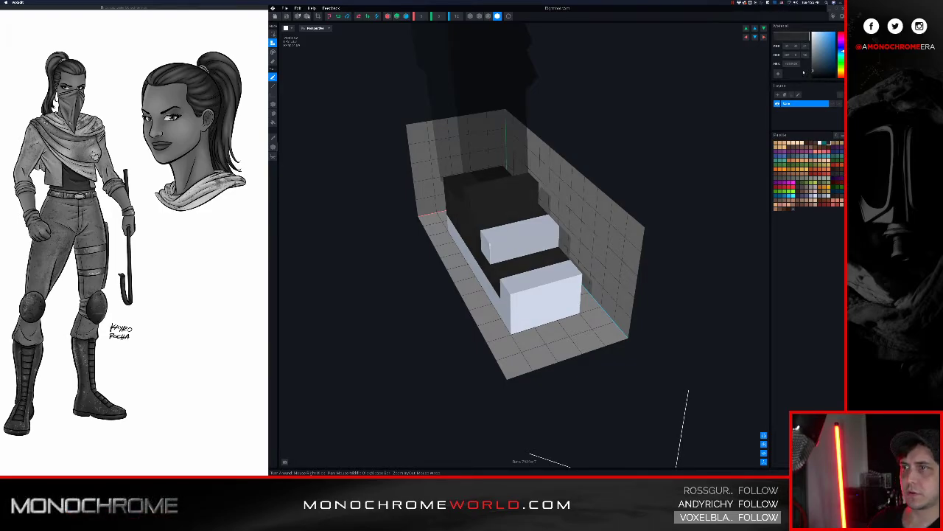
Change the right shoe's white voxel colour to near-black and save the model back to the rig.
{"action": "left_click", "coordinate": [546, 238], "text": "alt"}
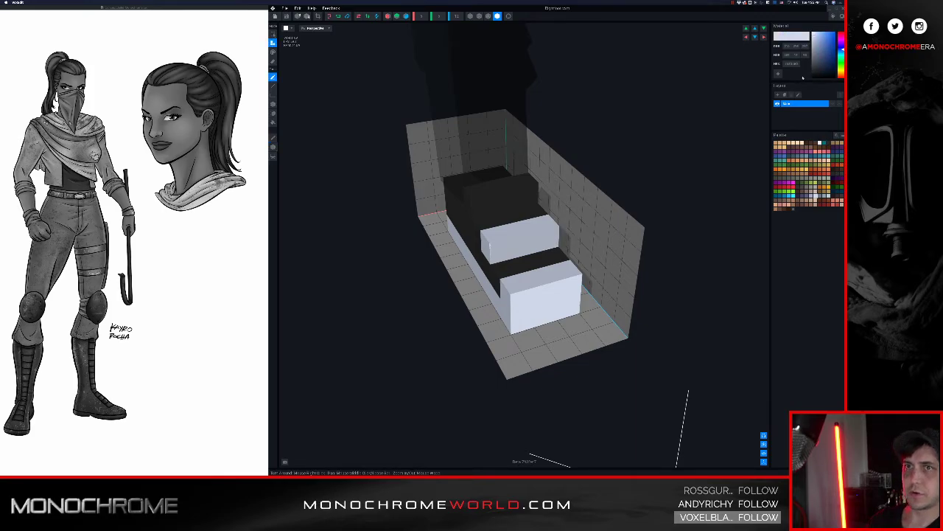
{"action": "left_click_drag", "start_coordinate": [817, 69], "coordinate": [809, 74]}
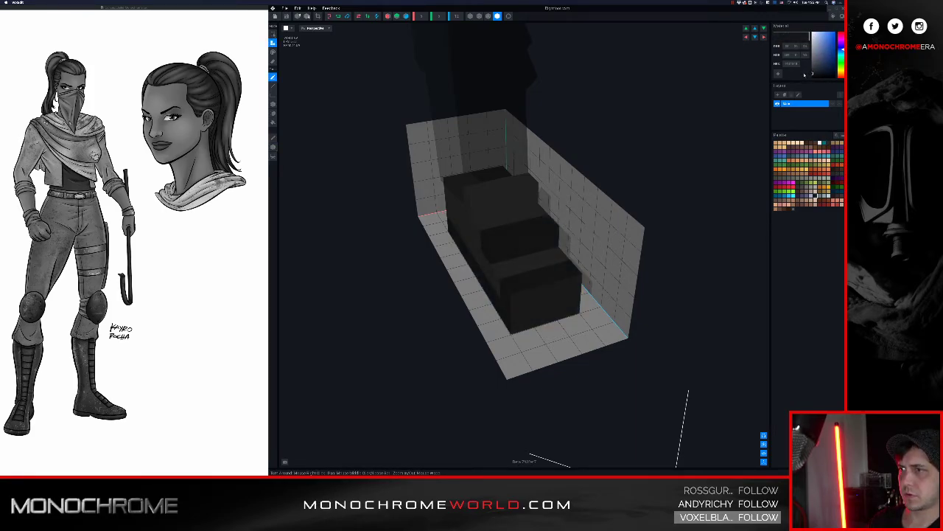
{"action": "left_click", "coordinate": [275, 16]}
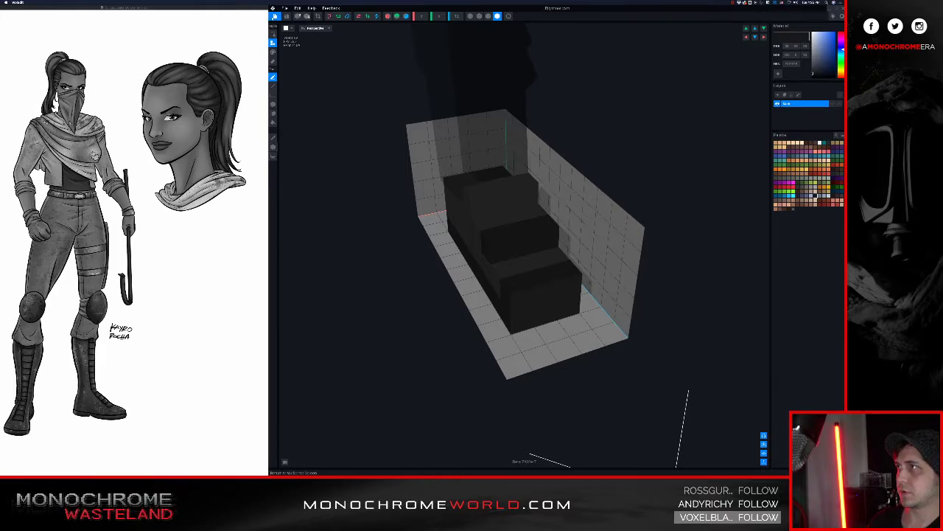
{"action": "left_click", "coordinate": [516, 142]}
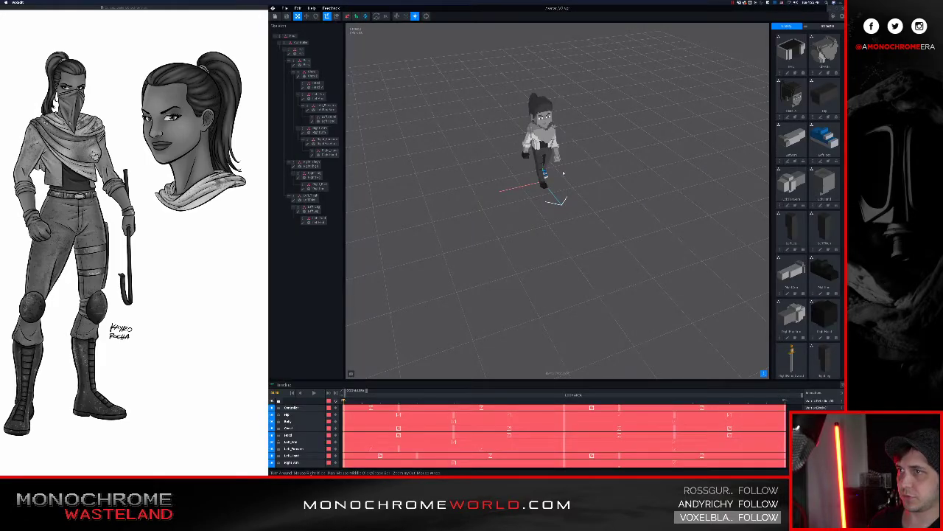
Replace the left foot's blue shoe with the recoloured right shoe model and save the rig.
{"action": "scroll", "coordinate": [563, 173], "scroll_direction": "up", "scroll_amount": 5}
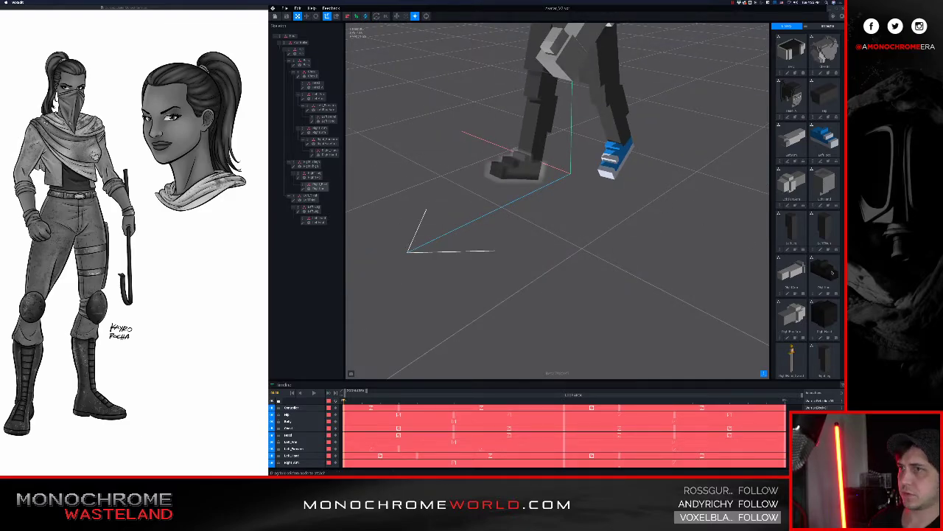
{"action": "left_click_drag", "start_coordinate": [832, 273], "coordinate": [313, 220]}
{"action": "scroll", "coordinate": [436, 159], "scroll_direction": "down", "scroll_amount": 3}
{"action": "right_click_drag", "start_coordinate": [436, 159], "coordinate": [516, 140]}
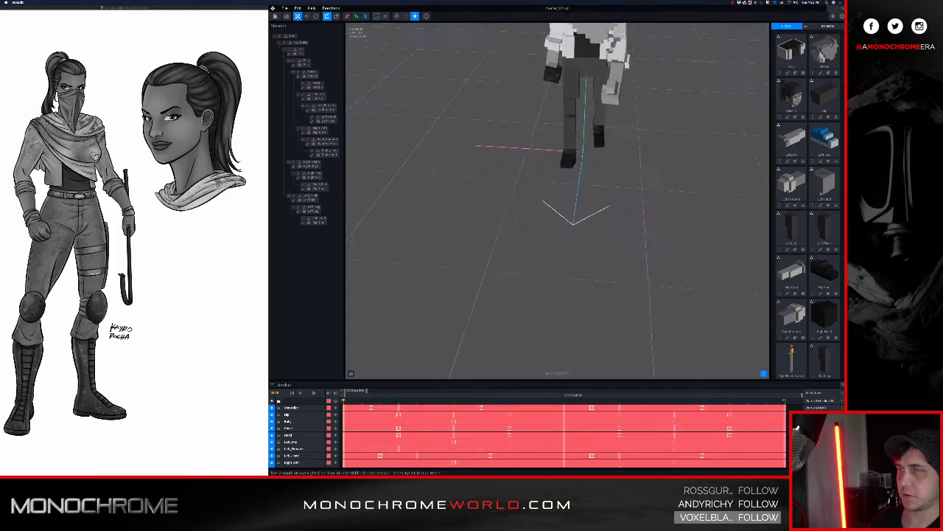
{"action": "middle_click_drag", "start_coordinate": [516, 140], "coordinate": [460, 174]}
{"action": "right_click_drag", "start_coordinate": [460, 174], "coordinate": [486, 127]}
{"action": "left_click", "coordinate": [287, 16]}
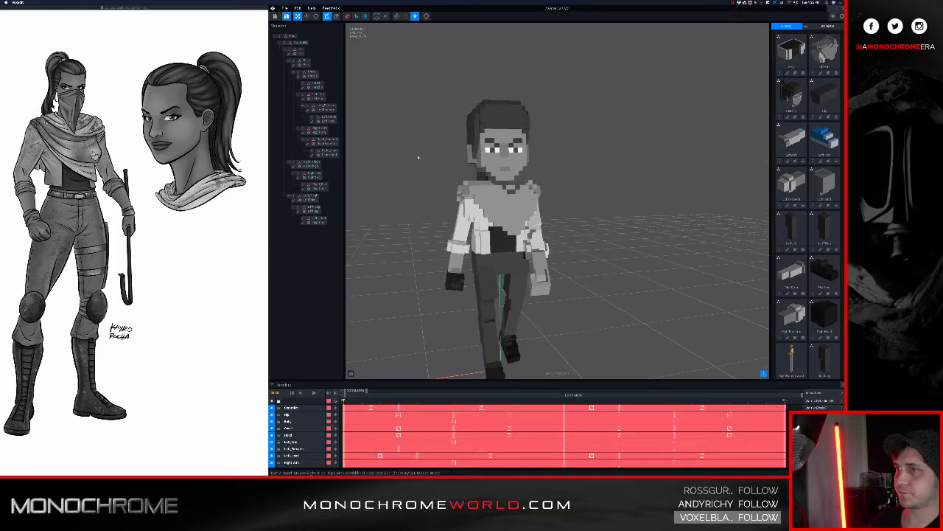
Reopen the right shoe's voxel model to pick up its near-black colour, then save it back to the rig.
{"action": "right_click_drag", "start_coordinate": [432, 184], "coordinate": [469, 194]}
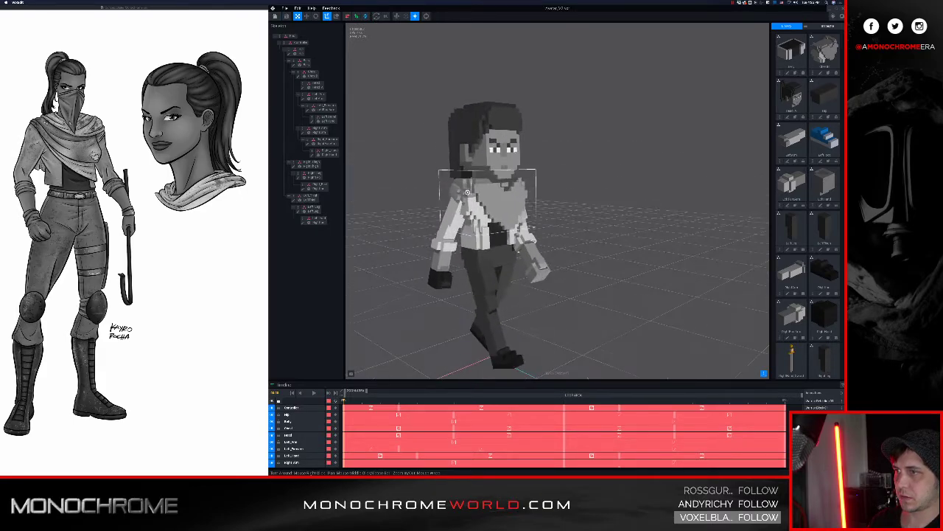
{"action": "middle_click_drag", "start_coordinate": [481, 216], "coordinate": [478, 197]}
{"action": "right_click_drag", "start_coordinate": [477, 197], "coordinate": [472, 197]}
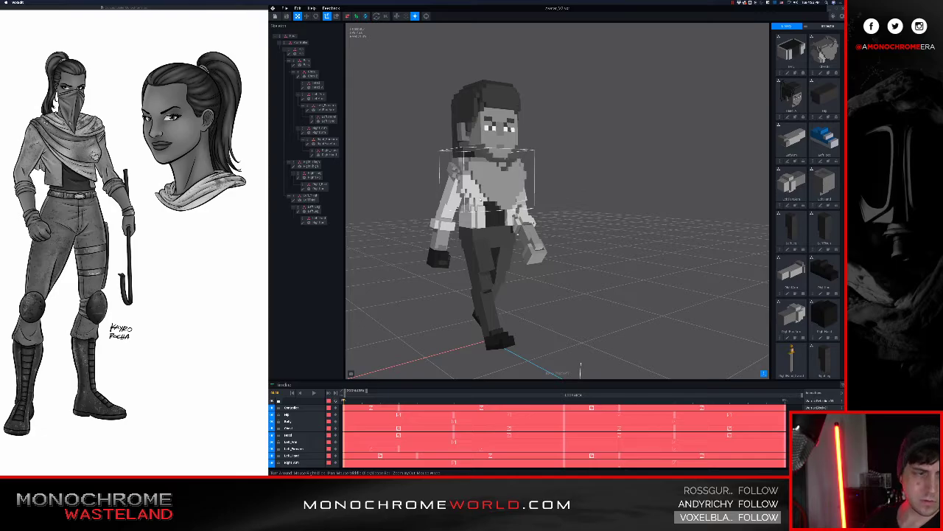
{"action": "right_click_drag", "start_coordinate": [472, 197], "coordinate": [502, 231]}
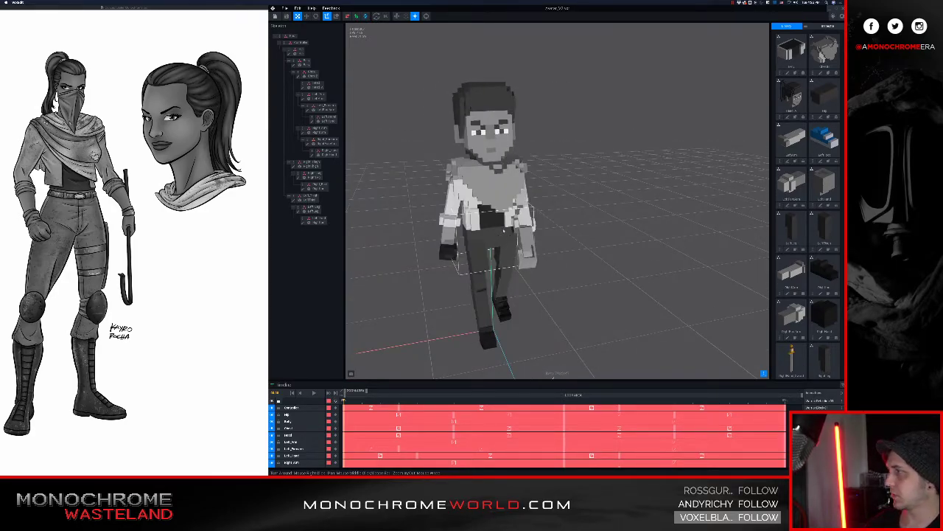
{"action": "scroll", "coordinate": [488, 270], "scroll_direction": "up", "scroll_amount": 3}
{"action": "left_click", "coordinate": [479, 317]}
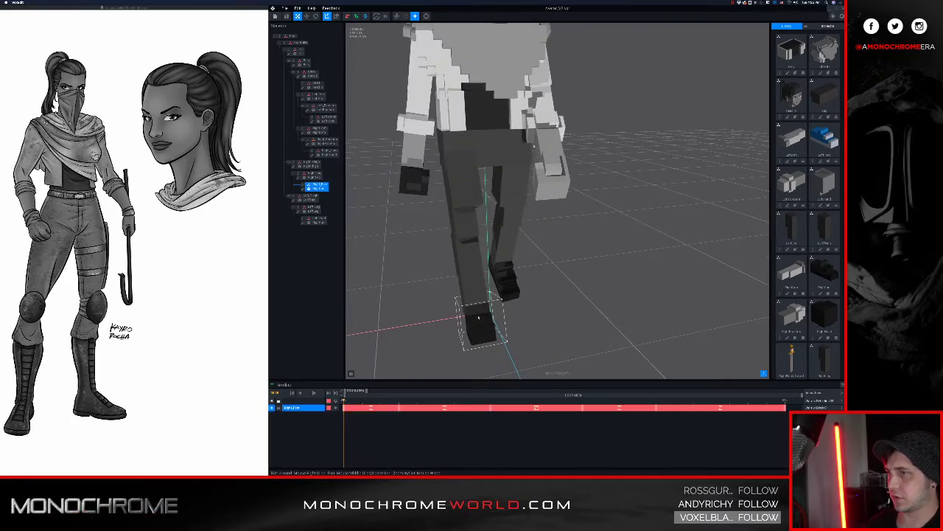
{"action": "double_click", "coordinate": [303, 189]}
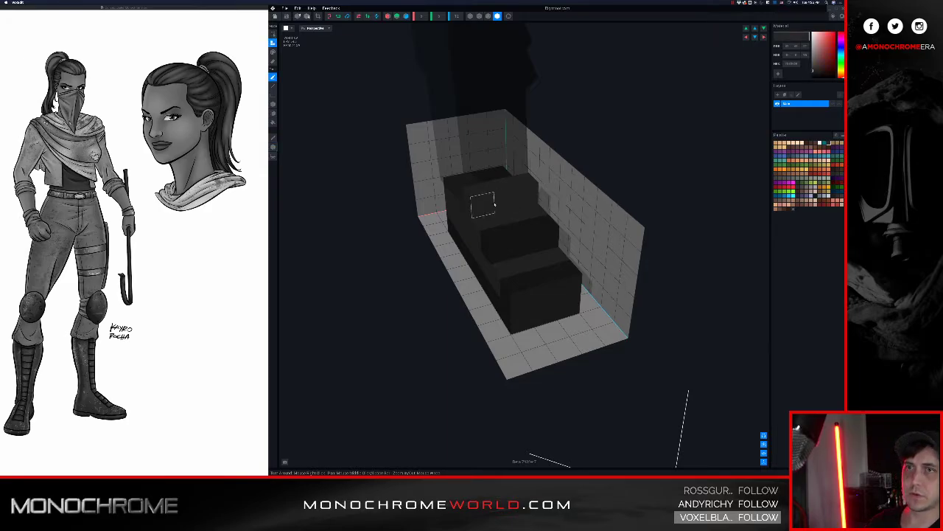
{"action": "left_click", "coordinate": [275, 16]}
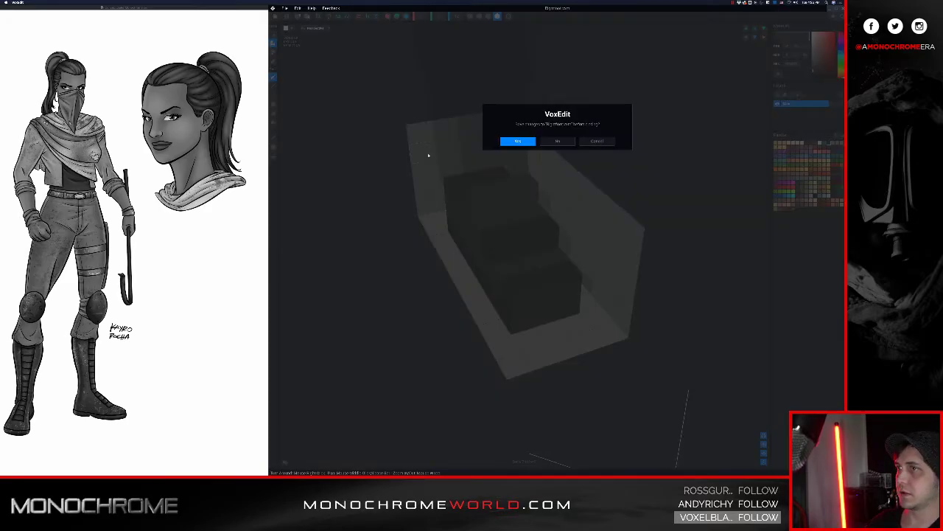
{"action": "left_click", "coordinate": [518, 142]}
Open the right lower leg's voxel model and reduce its palette to the used colours.
{"action": "scroll", "coordinate": [467, 201], "scroll_direction": "up", "scroll_amount": 5}
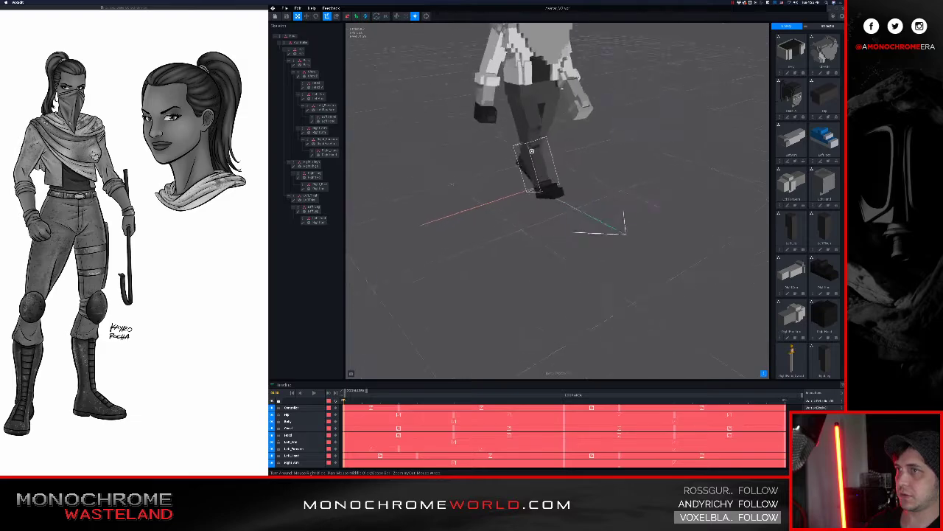
{"action": "scroll", "coordinate": [543, 201], "scroll_direction": "up", "scroll_amount": 3}
{"action": "left_click", "coordinate": [310, 175]}
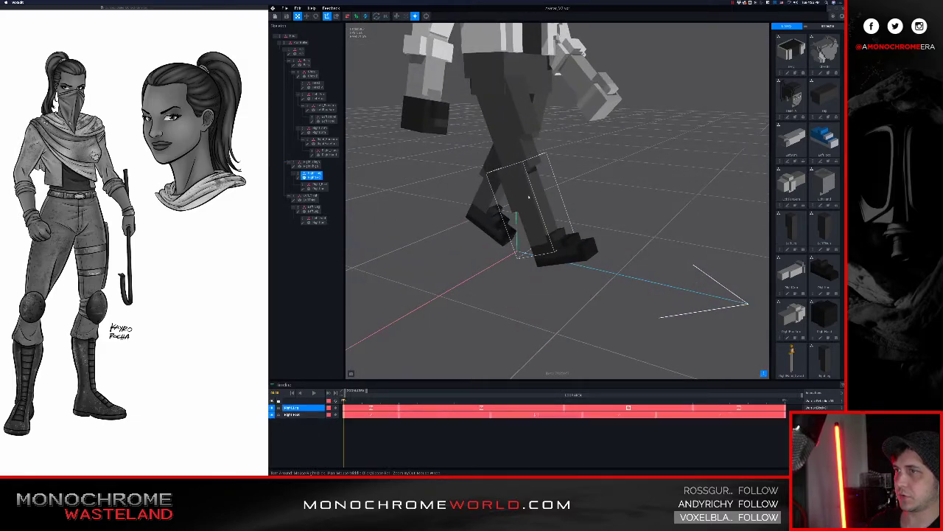
{"action": "double_click", "coordinate": [299, 180]}
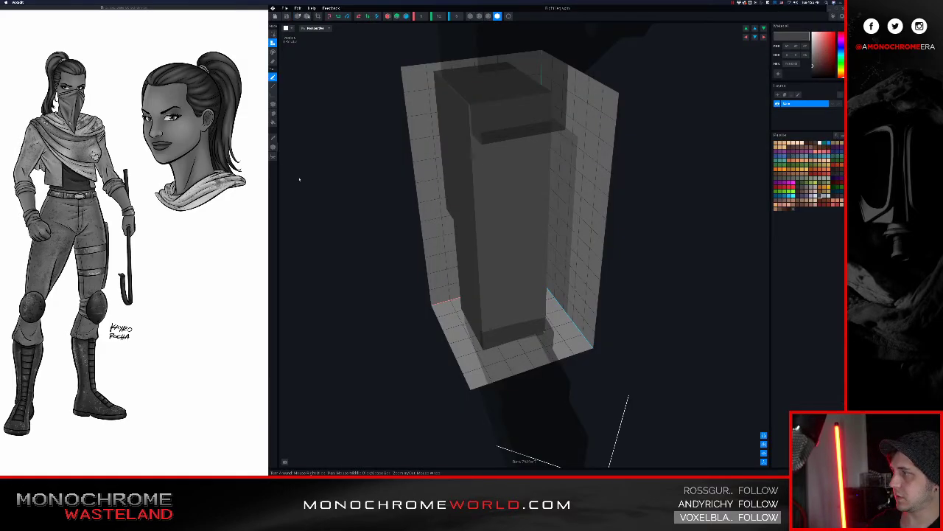
{"action": "right_click_drag", "start_coordinate": [446, 145], "coordinate": [824, 98]}
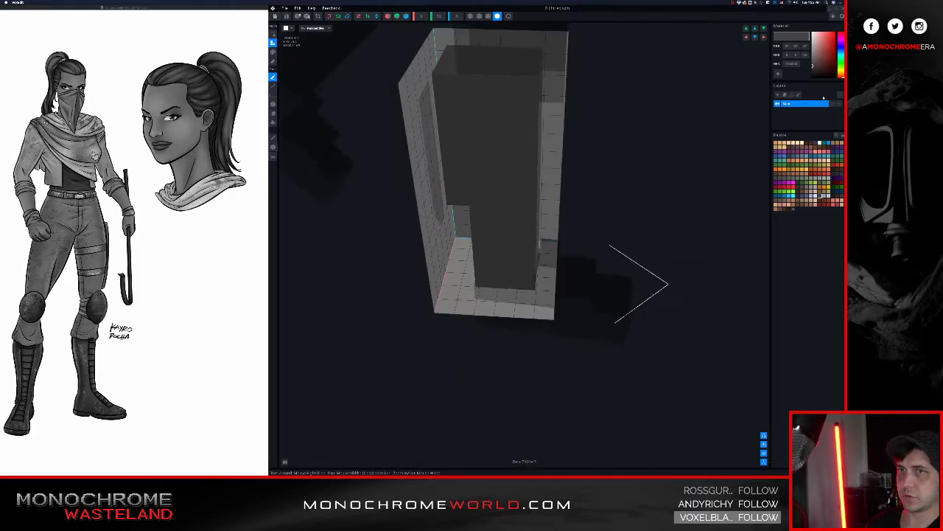
{"action": "left_click", "coordinate": [815, 136]}
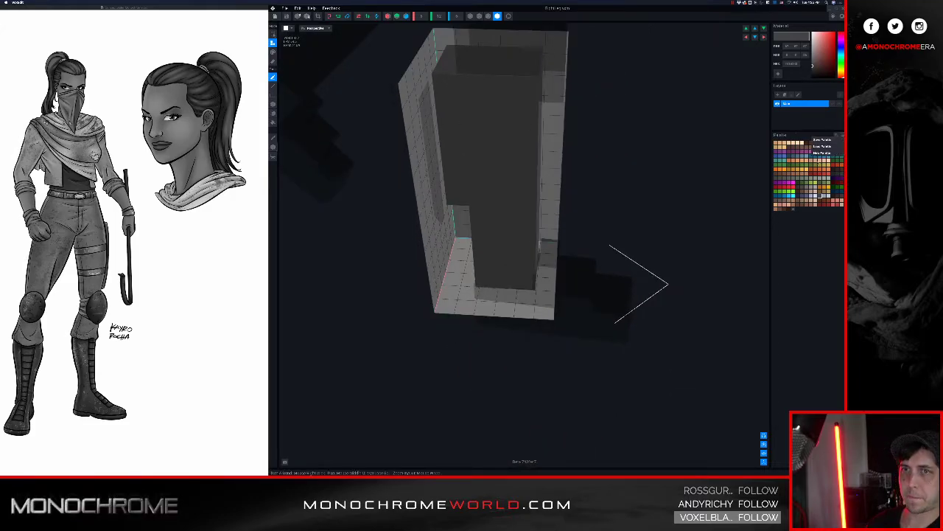
{"action": "left_click", "coordinate": [820, 139]}
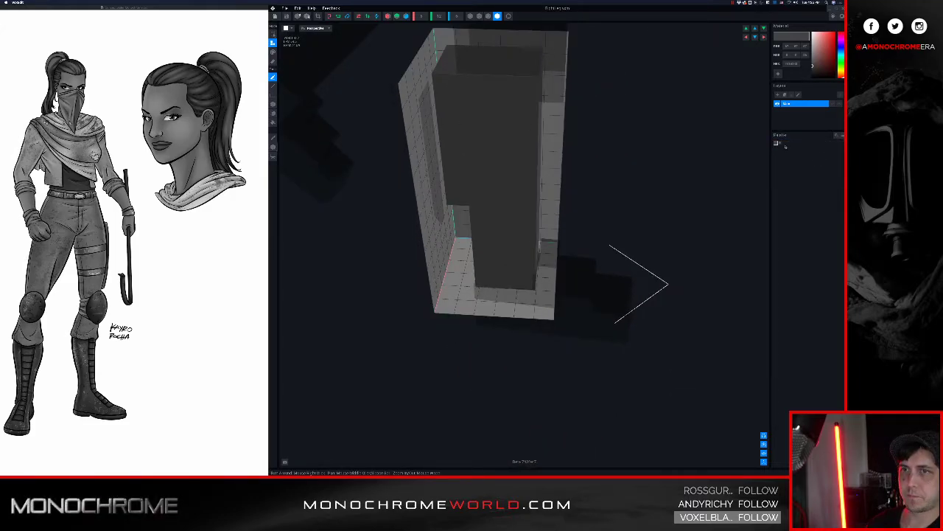
Paint the lower part of the right lower leg in the shoe's near-black on all sides and save it back to the rig.
{"action": "left_click", "coordinate": [792, 63]}
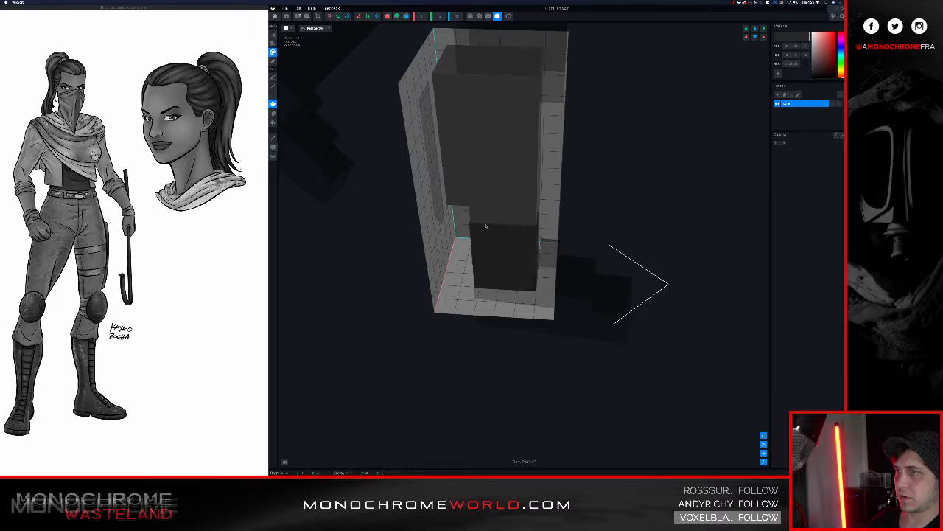
{"action": "right_click_drag", "start_coordinate": [480, 215], "coordinate": [525, 221]}
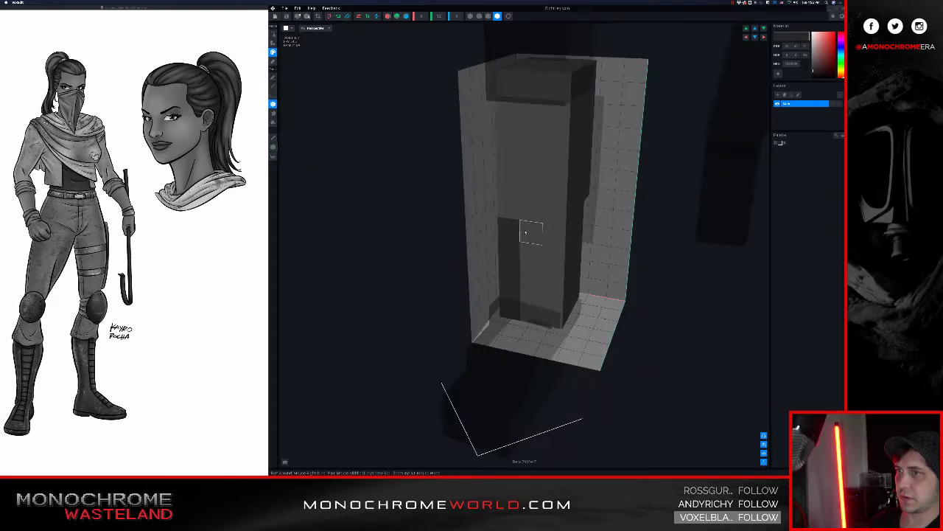
{"action": "right_click_drag", "start_coordinate": [553, 258], "coordinate": [525, 228]}
{"action": "left_click_drag", "start_coordinate": [480, 214], "coordinate": [558, 240]}
{"action": "right_click_drag", "start_coordinate": [561, 238], "coordinate": [569, 215]}
{"action": "left_click_drag", "start_coordinate": [568, 215], "coordinate": [625, 243]}
{"action": "right_click_drag", "start_coordinate": [626, 242], "coordinate": [640, 242]}
{"action": "left_click_drag", "start_coordinate": [653, 223], "coordinate": [706, 246]}
{"action": "right_click_drag", "start_coordinate": [706, 246], "coordinate": [702, 244]}
{"action": "left_click_drag", "start_coordinate": [719, 233], "coordinate": [723, 209]}
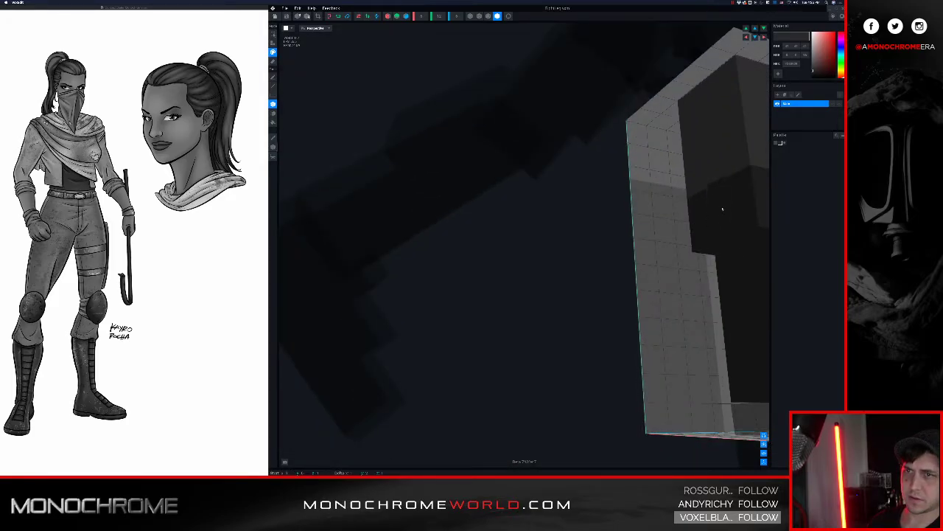
{"action": "mouse_move", "coordinate": [714, 209]}
{"action": "right_mouse_down"}
{"action": "mouse_move", "coordinate": [649, 234]}
{"action": "mouse_move", "coordinate": [625, 219]}
{"action": "right_mouse_up"}
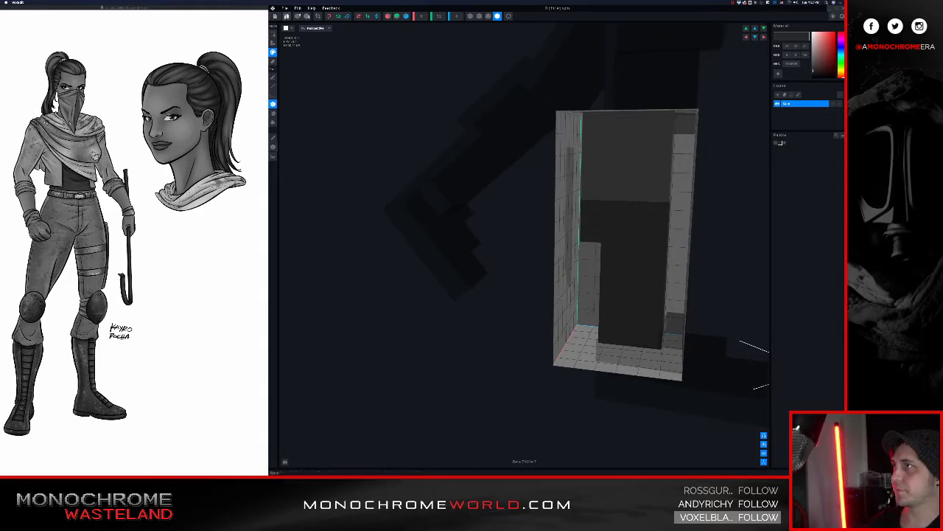
{"action": "left_click", "coordinate": [286, 15]}
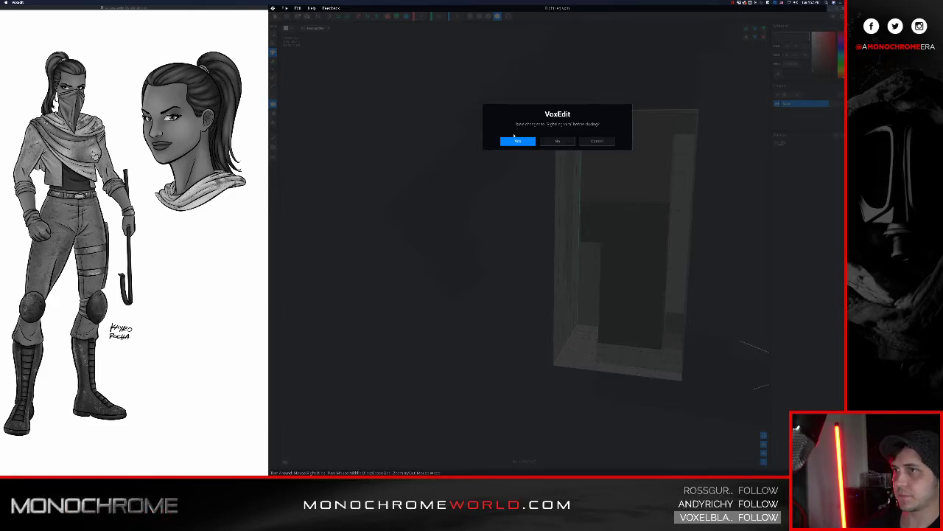
{"action": "left_click", "coordinate": [517, 140]}
Examine the painted boot on the rig and switch to another animation with a standing pose.
{"action": "scroll", "coordinate": [541, 173], "scroll_direction": "up", "scroll_amount": 10}
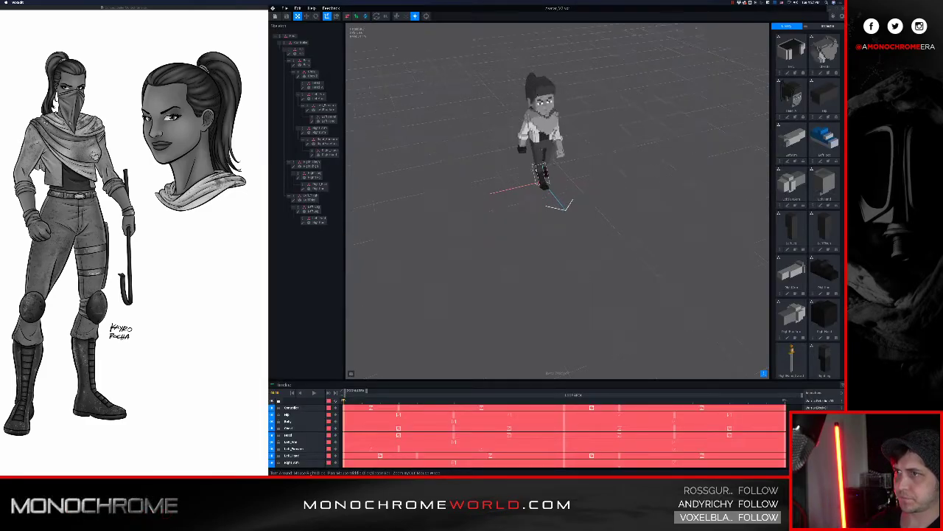
{"action": "right_click_drag", "start_coordinate": [523, 105], "coordinate": [530, 108]}
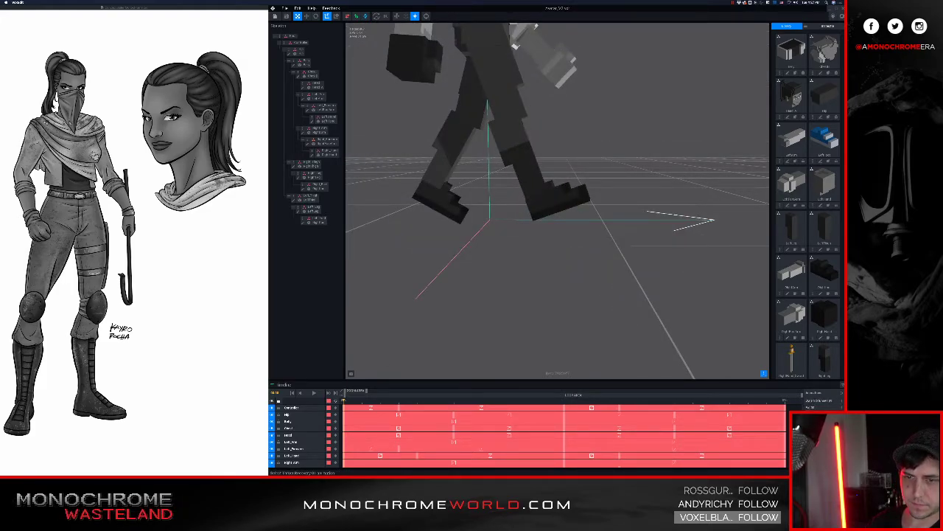
{"action": "scroll", "coordinate": [819, 432], "scroll_direction": "down", "scroll_amount": 3}
{"action": "left_click", "coordinate": [820, 432]}
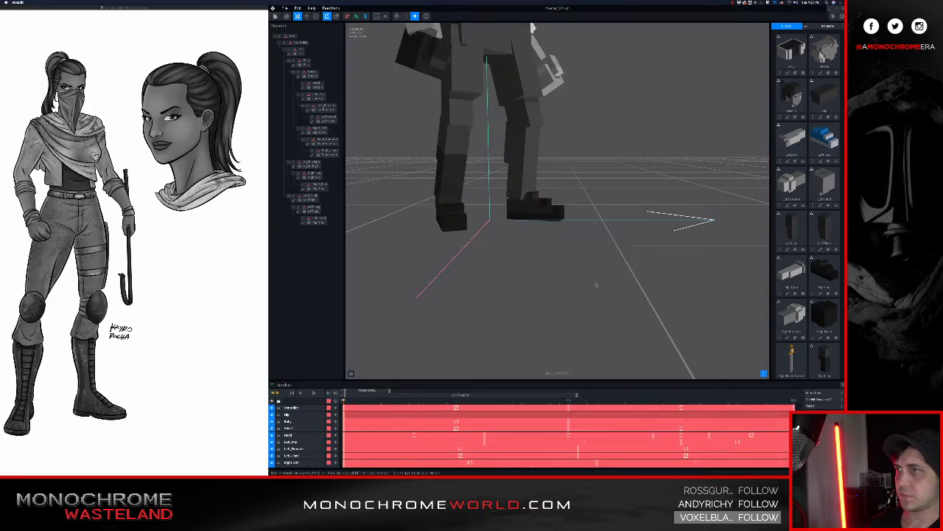
Select the right lower leg on the rig, open its voxel model and inspect the painted boot from behind.
{"action": "right_click_drag", "start_coordinate": [453, 150], "coordinate": [431, 142]}
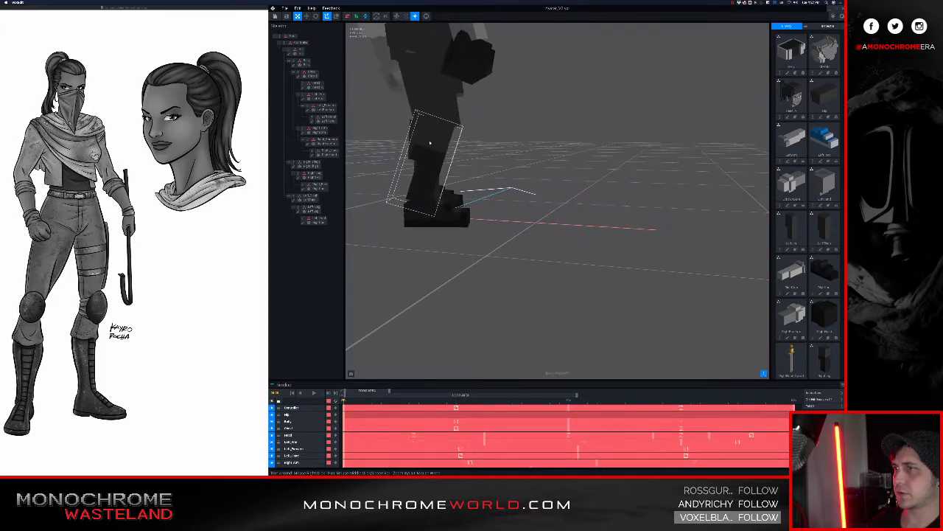
{"action": "left_click", "coordinate": [430, 143]}
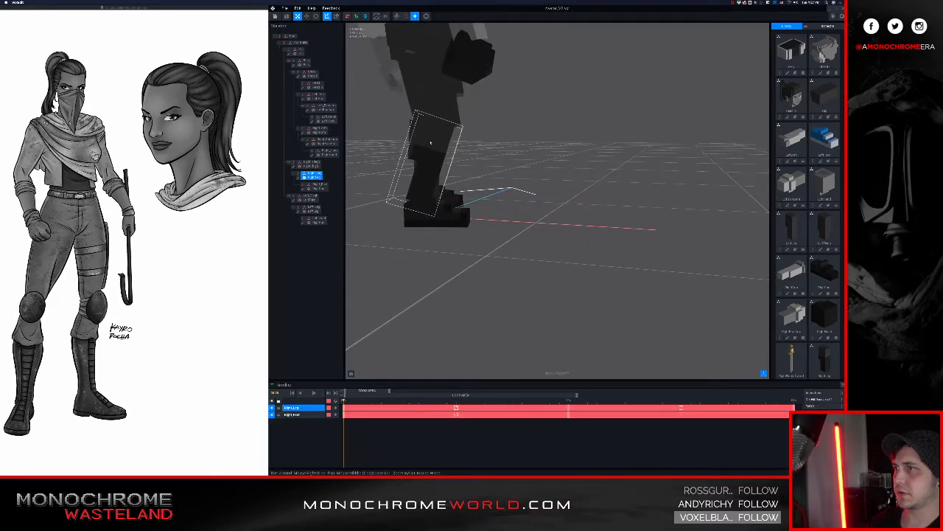
{"action": "left_click", "coordinate": [298, 178]}
{"action": "right_click_drag", "start_coordinate": [442, 195], "coordinate": [471, 180]}
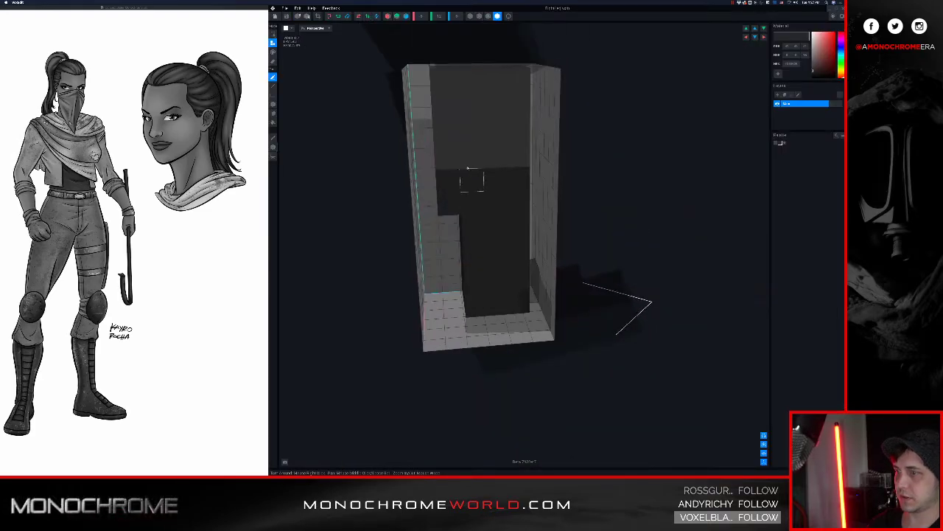
Repaint the protruding calf section of the right lower leg in the trouser grey and save the model back to the rig.
{"action": "left_click", "coordinate": [467, 129]}
{"action": "key", "text": "g"}
{"action": "mouse_move", "coordinate": [448, 182]}
{"action": "left_mouse_down"}
{"action": "mouse_move", "coordinate": [447, 206]}
{"action": "mouse_move", "coordinate": [447, 183]}
{"action": "left_mouse_up"}
{"action": "right_click_drag", "start_coordinate": [447, 183], "coordinate": [415, 185]}
{"action": "mouse_move", "coordinate": [414, 185]}
{"action": "left_mouse_down"}
{"action": "mouse_move", "coordinate": [400, 204]}
{"action": "mouse_move", "coordinate": [392, 187]}
{"action": "left_mouse_up"}
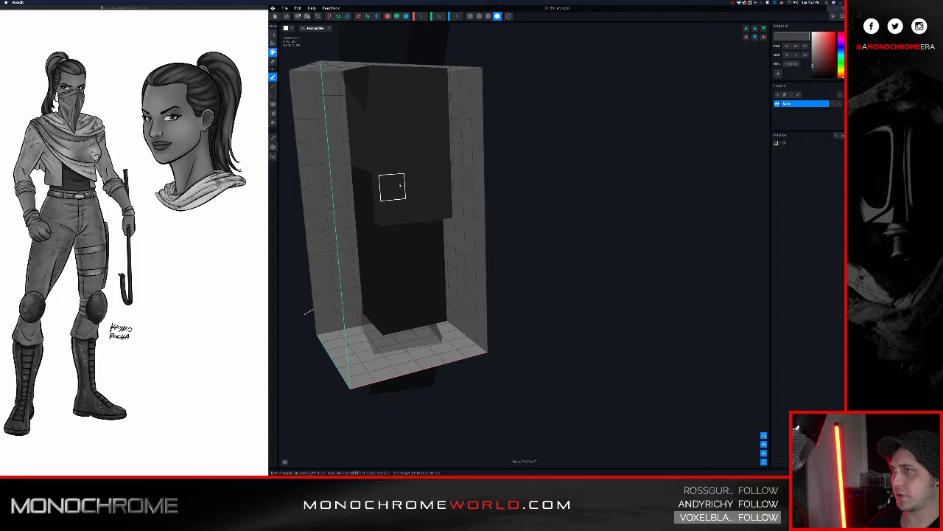
{"action": "mouse_move", "coordinate": [391, 187]}
{"action": "right_mouse_down"}
{"action": "mouse_move", "coordinate": [393, 167]}
{"action": "mouse_move", "coordinate": [442, 196]}
{"action": "mouse_move", "coordinate": [389, 196]}
{"action": "right_mouse_up"}
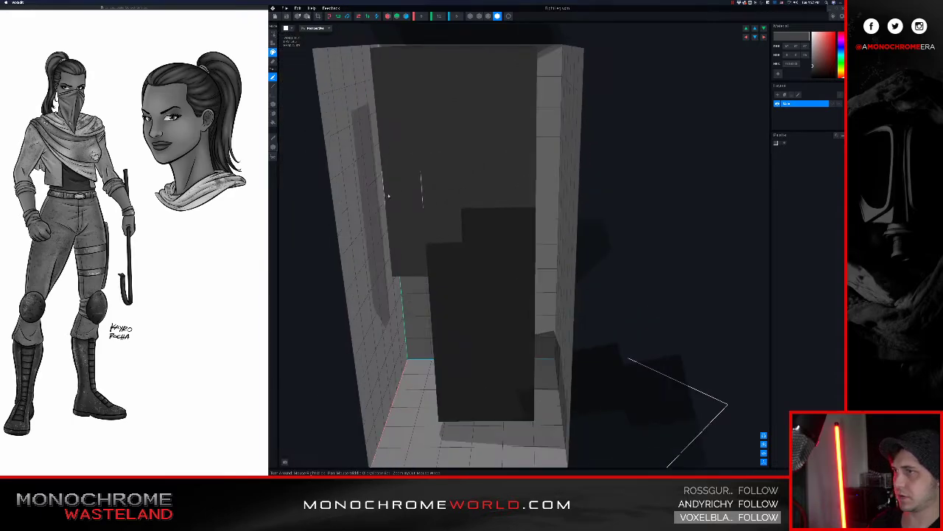
{"action": "right_click_drag", "start_coordinate": [445, 257], "coordinate": [457, 171]}
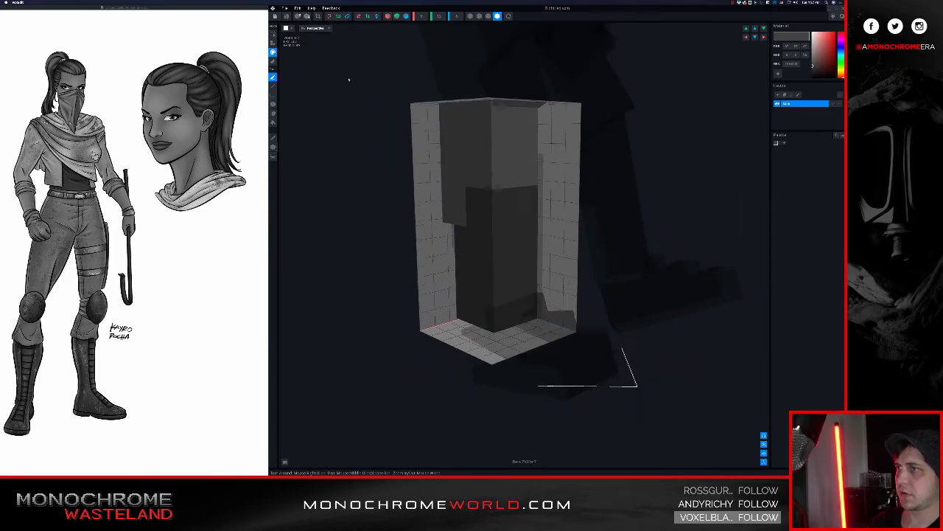
{"action": "left_click", "coordinate": [287, 16]}
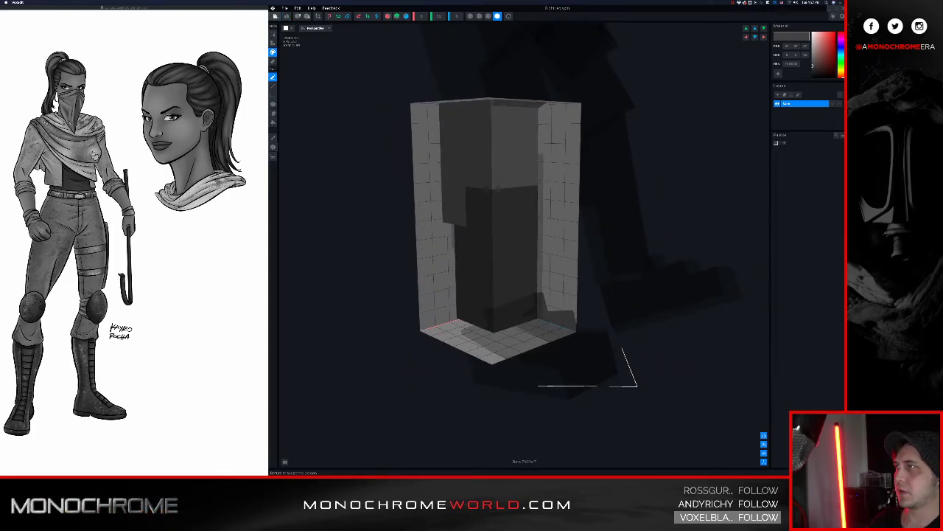
{"action": "left_click", "coordinate": [275, 16]}
{"action": "left_click", "coordinate": [519, 140]}
Check the boot on the rig, reopen the right lower leg's model to pick up its near-black colour, and save it back.
{"action": "scroll", "coordinate": [523, 141], "scroll_direction": "up", "scroll_amount": 3}
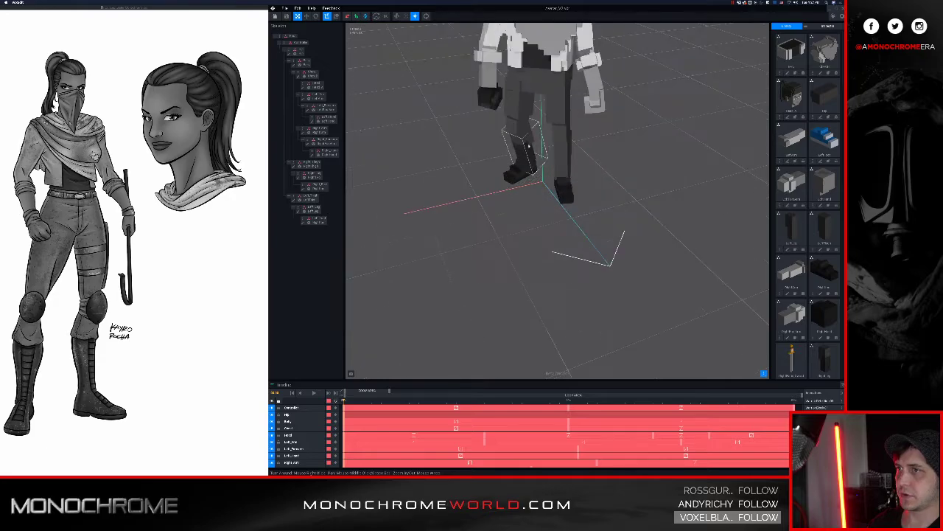
{"action": "mouse_move", "coordinate": [526, 135]}
{"action": "right_mouse_down"}
{"action": "mouse_move", "coordinate": [544, 128]}
{"action": "mouse_move", "coordinate": [525, 129]}
{"action": "right_mouse_up"}
{"action": "scroll", "coordinate": [539, 126], "scroll_direction": "up", "scroll_amount": 3}
{"action": "middle_click_drag", "start_coordinate": [525, 128], "coordinate": [508, 137]}
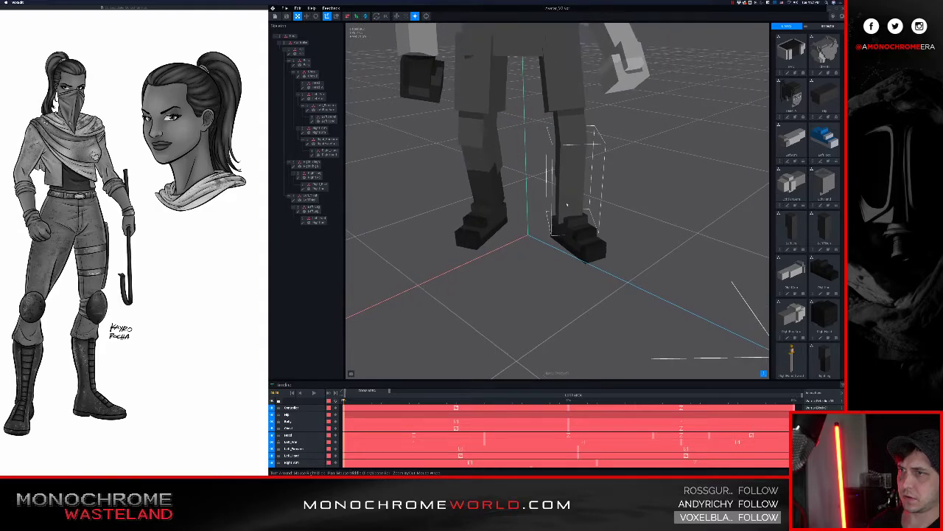
{"action": "left_click", "coordinate": [483, 195]}
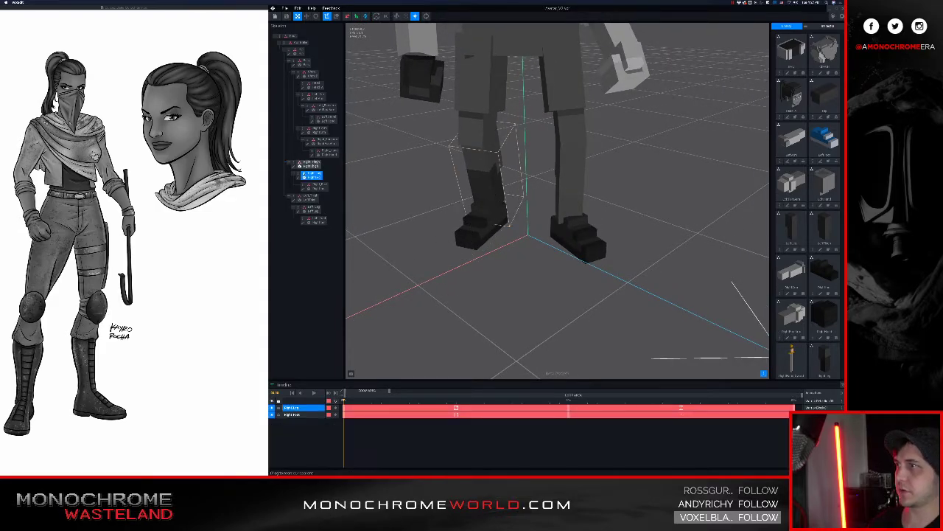
{"action": "double_click", "coordinate": [298, 177]}
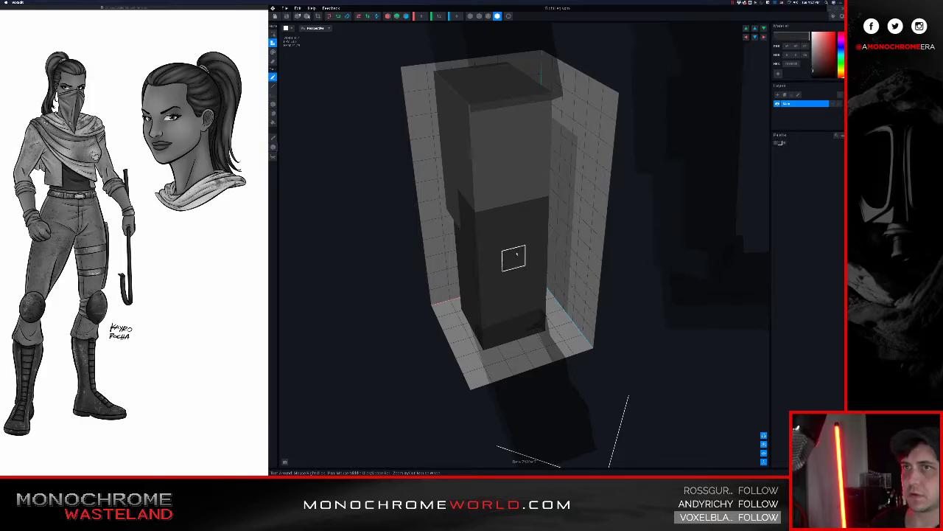
{"action": "left_click", "coordinate": [275, 16]}
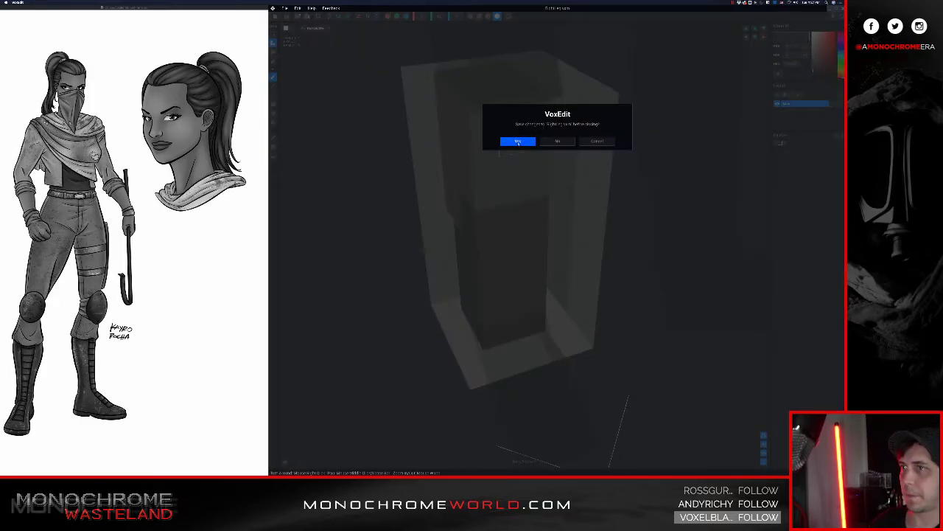
{"action": "left_click", "coordinate": [518, 141]}
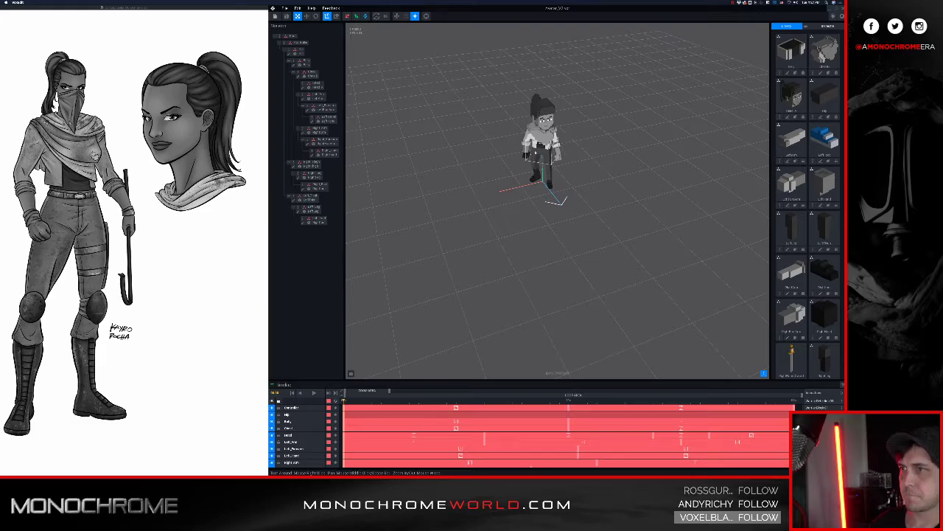
Open the left lower leg's voxel model and reduce its palette to the used colours.
{"action": "scroll", "coordinate": [565, 167], "scroll_direction": "up", "scroll_amount": 10}
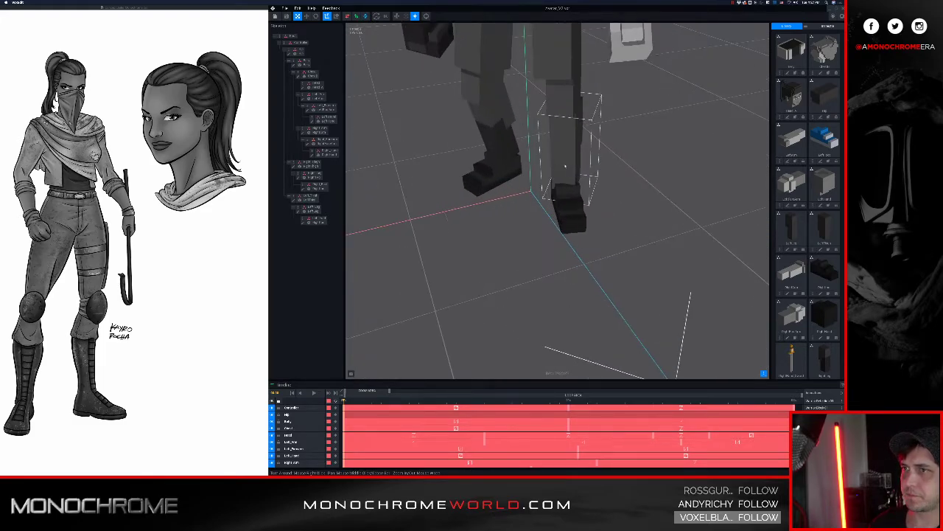
{"action": "left_click", "coordinate": [519, 165]}
{"action": "left_click", "coordinate": [298, 211]}
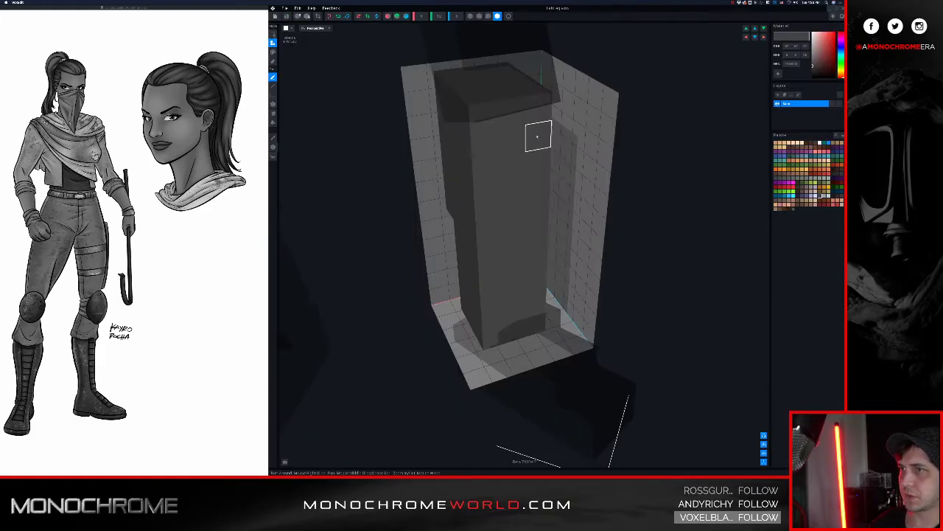
{"action": "right_click_drag", "start_coordinate": [507, 163], "coordinate": [519, 169]}
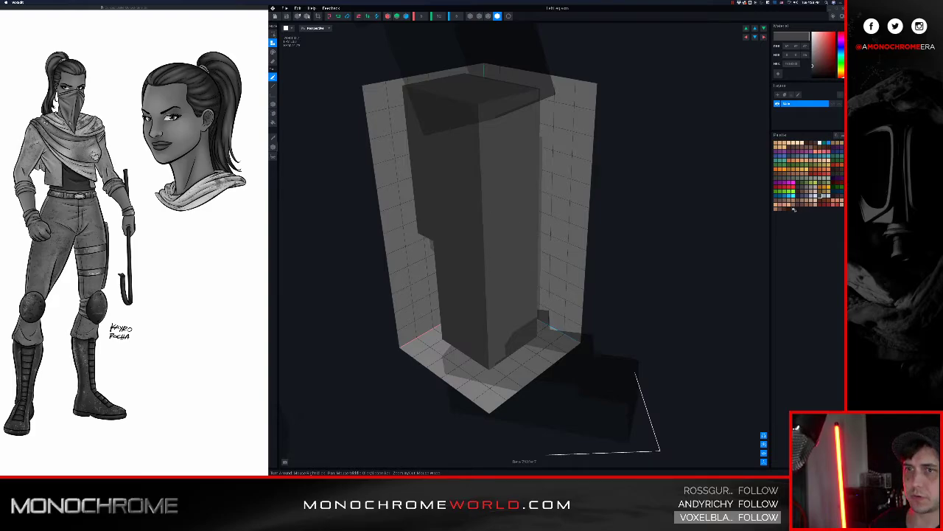
{"action": "left_click", "coordinate": [842, 135]}
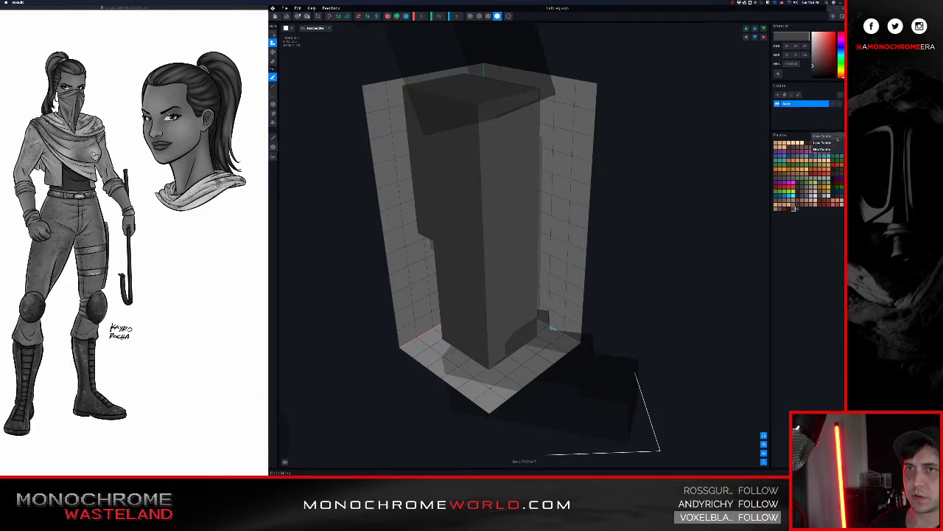
{"action": "left_click", "coordinate": [821, 149]}
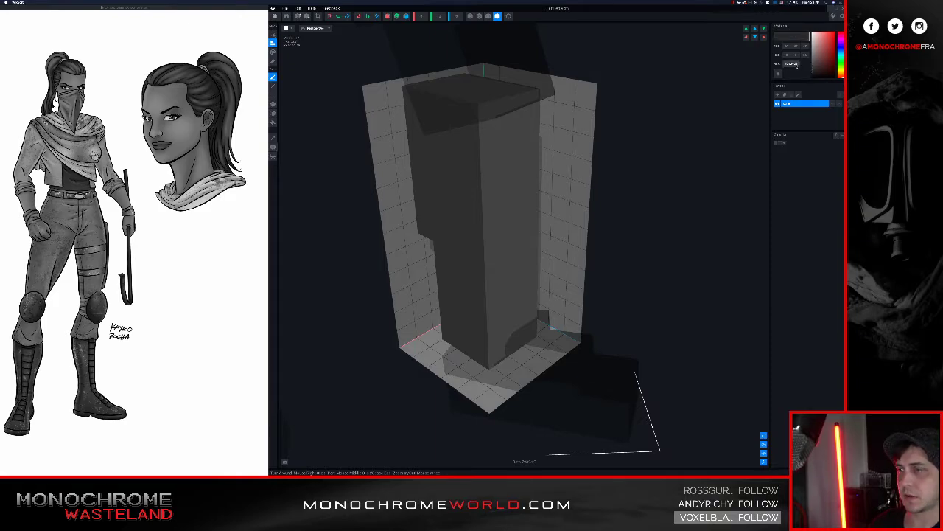
Paint the lower part of the left lower leg in the boot's near-black on all sides and save it back to the rig.
{"action": "key", "text": "g"}
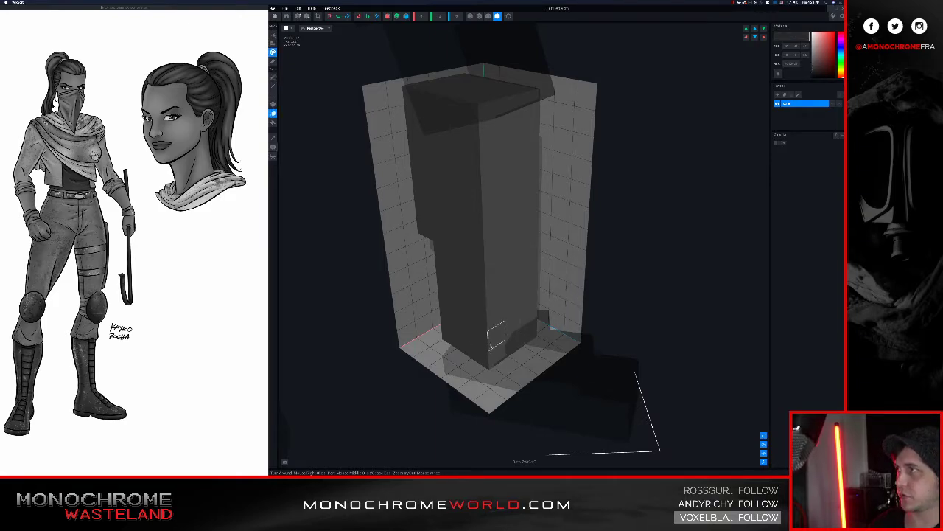
{"action": "key", "text": "r"}
{"action": "mouse_move", "coordinate": [479, 338]}
{"action": "left_mouse_down"}
{"action": "mouse_move", "coordinate": [454, 263]}
{"action": "mouse_move", "coordinate": [441, 251]}
{"action": "mouse_move", "coordinate": [473, 224]}
{"action": "mouse_move", "coordinate": [457, 219]}
{"action": "left_mouse_up"}
{"action": "mouse_move", "coordinate": [513, 219]}
{"action": "left_mouse_down"}
{"action": "mouse_move", "coordinate": [519, 240]}
{"action": "mouse_move", "coordinate": [530, 213]}
{"action": "mouse_move", "coordinate": [530, 233]}
{"action": "left_mouse_up"}
{"action": "mouse_move", "coordinate": [535, 216]}
{"action": "right_mouse_down"}
{"action": "mouse_move", "coordinate": [525, 222]}
{"action": "mouse_move", "coordinate": [543, 207]}
{"action": "mouse_move", "coordinate": [508, 190]}
{"action": "right_mouse_up"}
{"action": "left_click", "coordinate": [280, 16]}
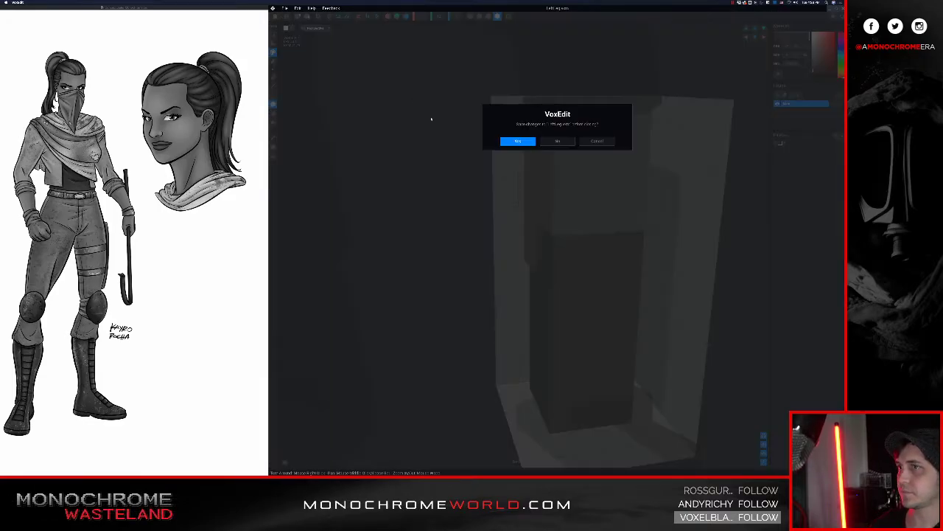
{"action": "left_click", "coordinate": [516, 141]}
Examine both boots, the whole character and the right arm on the rig against the concept art.
{"action": "scroll", "coordinate": [544, 179], "scroll_direction": "up", "scroll_amount": 5}
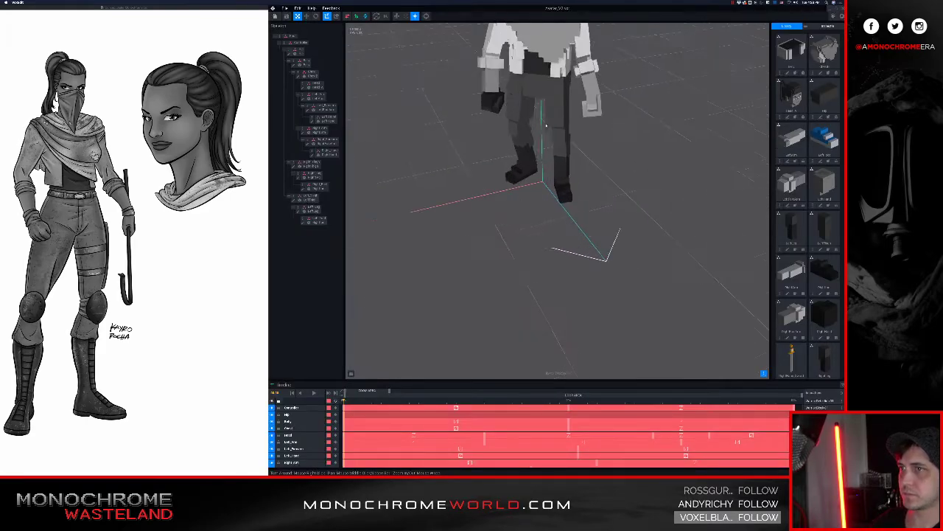
{"action": "right_click_drag", "start_coordinate": [543, 177], "coordinate": [550, 119]}
{"action": "middle_click_drag", "start_coordinate": [549, 119], "coordinate": [544, 346]}
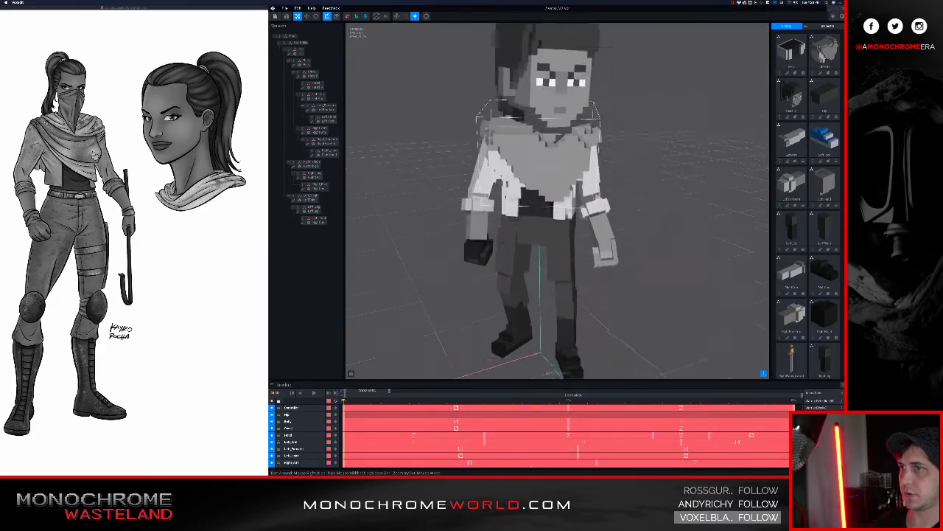
{"action": "scroll", "coordinate": [560, 157], "scroll_direction": "down", "scroll_amount": 5}
{"action": "mouse_move", "coordinate": [605, 157]}
{"action": "right_mouse_down"}
{"action": "mouse_move", "coordinate": [555, 157]}
{"action": "mouse_move", "coordinate": [594, 151]}
{"action": "mouse_move", "coordinate": [603, 140]}
{"action": "right_mouse_up"}
{"action": "middle_click_drag", "start_coordinate": [603, 140], "coordinate": [552, 164]}
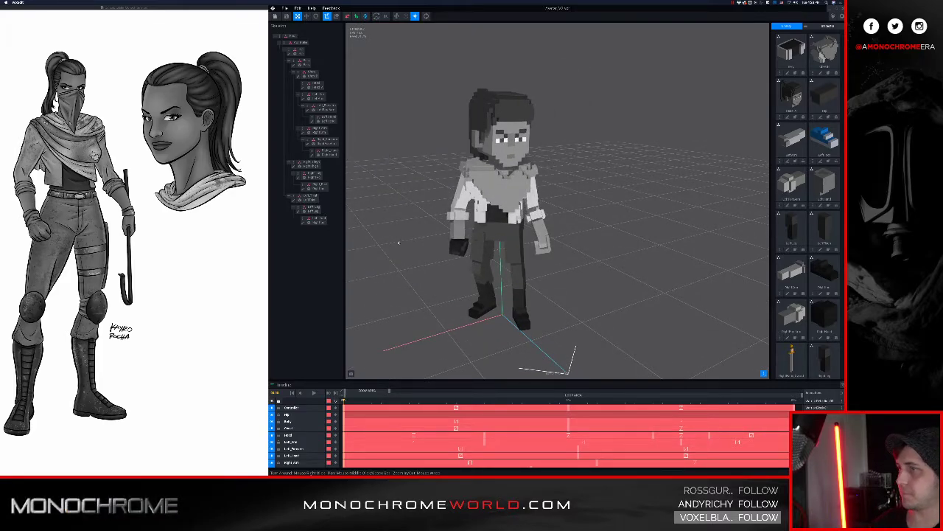
{"action": "scroll", "coordinate": [452, 239], "scroll_direction": "up", "scroll_amount": 5}
{"action": "middle_click_drag", "start_coordinate": [452, 237], "coordinate": [439, 242]}
{"action": "right_click_drag", "start_coordinate": [440, 241], "coordinate": [479, 238]}
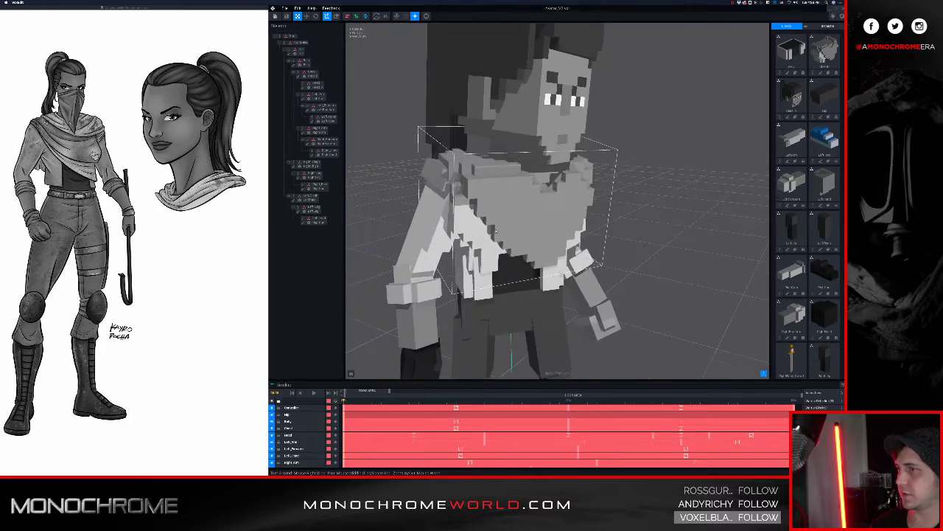
{"action": "middle_click_drag", "start_coordinate": [479, 237], "coordinate": [490, 173]}
Open the right hand's voxel model to pick up the glove's near-black colour, then save it back to the rig.
{"action": "left_click", "coordinate": [324, 153]}
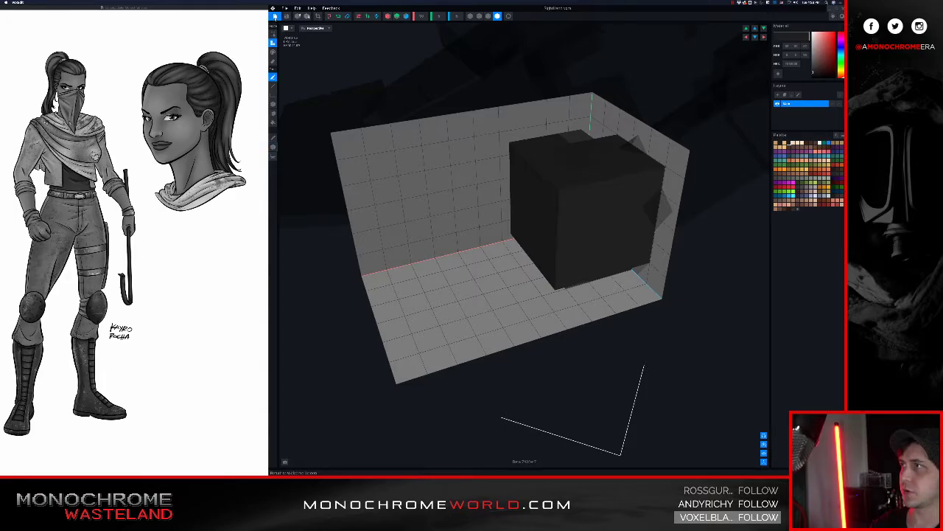
{"action": "left_click", "coordinate": [276, 15]}
{"action": "left_click", "coordinate": [523, 143]}
Open the right forearm's voxel model, paint its wrist end in the glove's near-black and save it back to the rig.
{"action": "scroll", "coordinate": [511, 173], "scroll_direction": "up", "scroll_amount": 5}
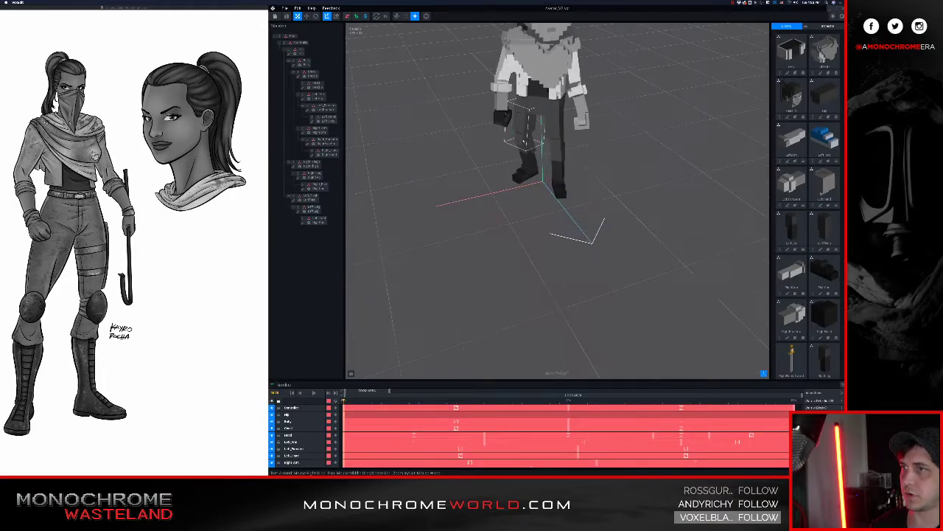
{"action": "right_click_drag", "start_coordinate": [511, 172], "coordinate": [568, 168]}
{"action": "left_click", "coordinate": [501, 111]}
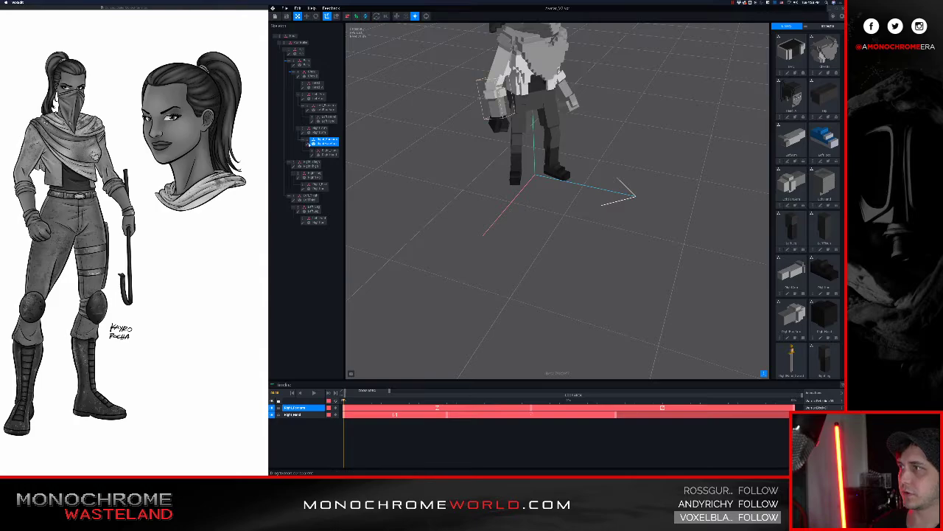
{"action": "left_click", "coordinate": [307, 144]}
{"action": "right_click_drag", "start_coordinate": [451, 182], "coordinate": [560, 214]}
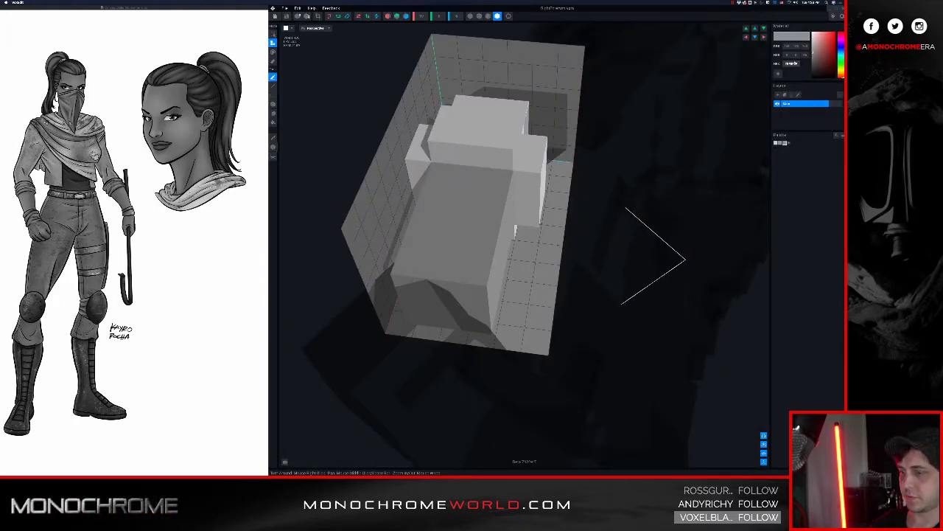
{"action": "left_click", "coordinate": [785, 143]}
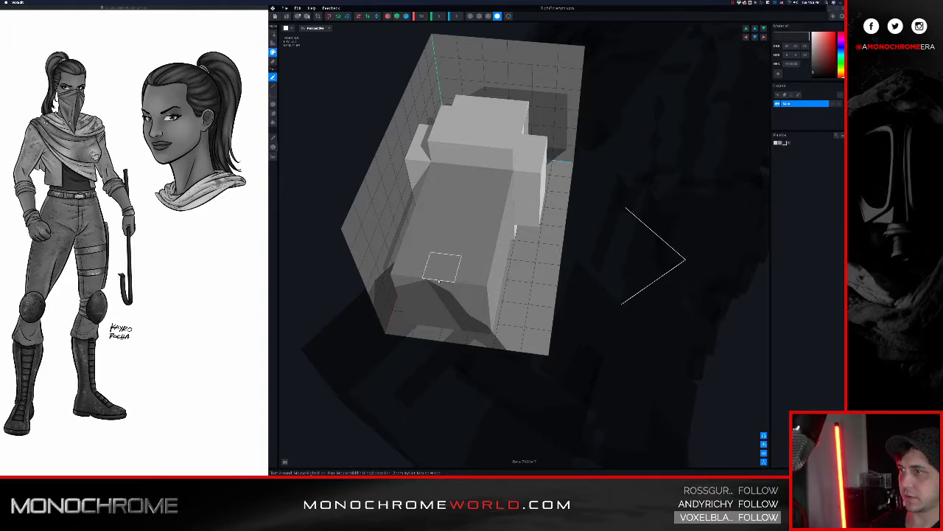
{"action": "key", "text": "b"}
{"action": "left_click_drag", "start_coordinate": [415, 282], "coordinate": [487, 325]}
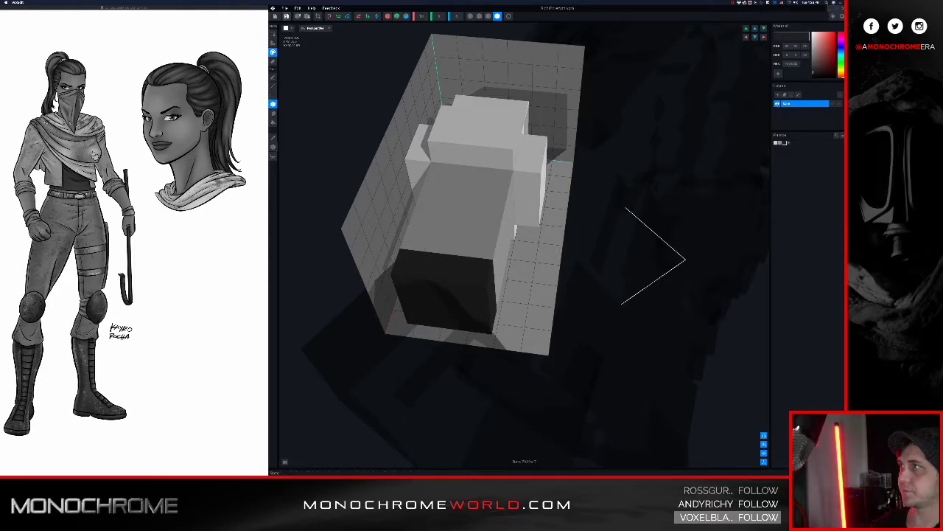
{"action": "left_click", "coordinate": [277, 16]}
{"action": "left_click", "coordinate": [515, 141]}
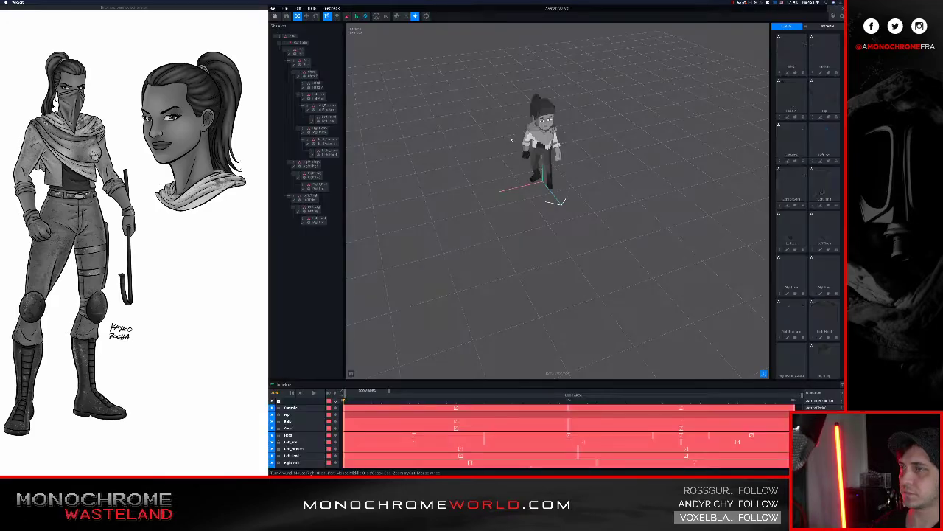
Examine the whole recoloured character on the rig, including the extended glove and the bare left arm.
{"action": "scroll", "coordinate": [515, 154], "scroll_direction": "up", "scroll_amount": 5}
{"action": "right_click_drag", "start_coordinate": [532, 118], "coordinate": [571, 92]}
{"action": "middle_click_drag", "start_coordinate": [544, 65], "coordinate": [539, 137]}
{"action": "right_click_drag", "start_coordinate": [540, 136], "coordinate": [538, 134]}
{"action": "right_click_drag", "start_coordinate": [512, 163], "coordinate": [532, 149]}
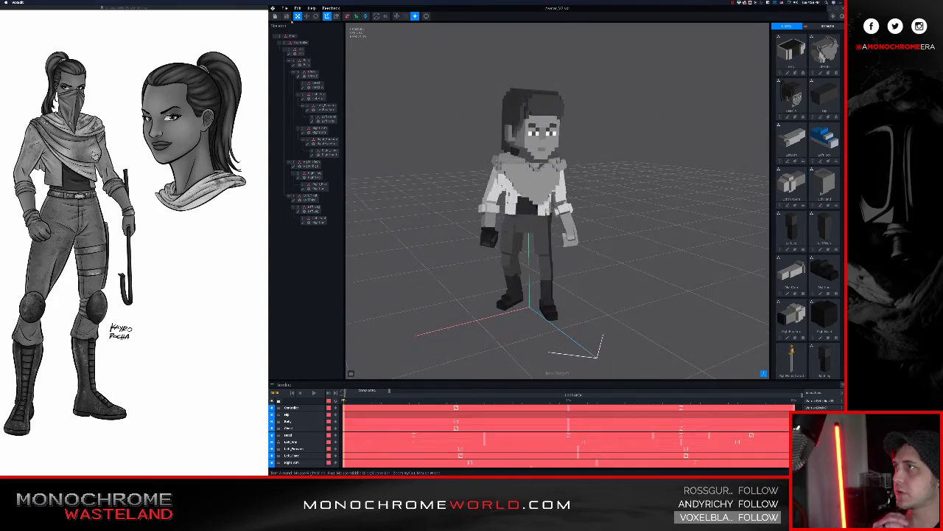
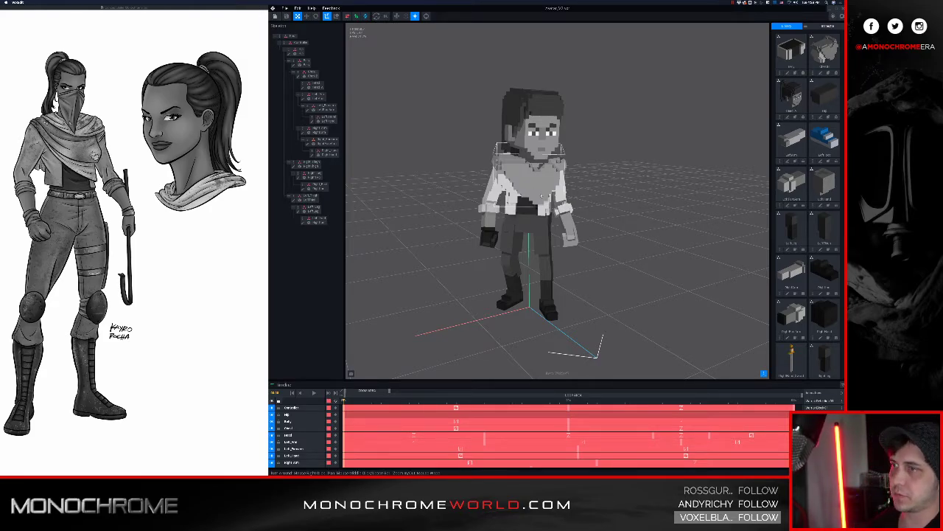
{"action": "middle_click_drag", "start_coordinate": [581, 221], "coordinate": [525, 237]}
{"action": "scroll", "coordinate": [525, 238], "scroll_direction": "up", "scroll_amount": 3}
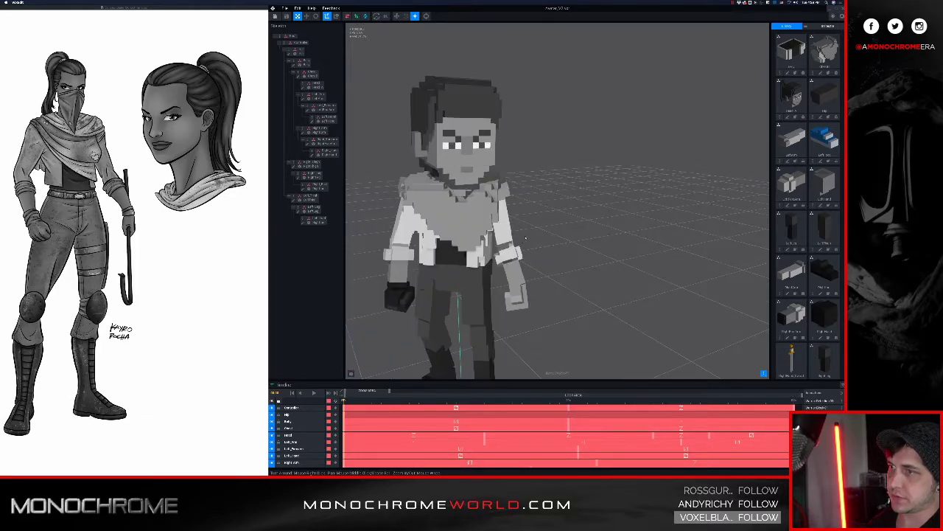
{"action": "right_click_drag", "start_coordinate": [518, 255], "coordinate": [507, 272]}
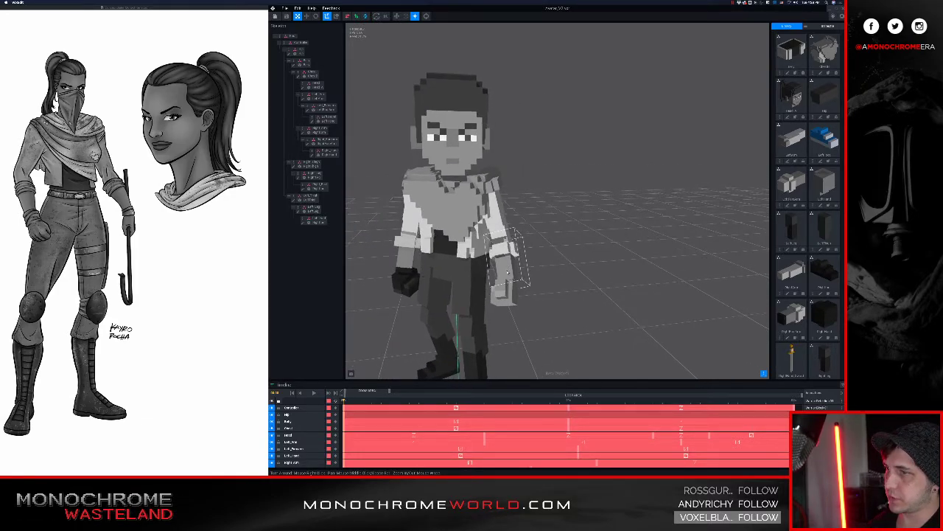
Open the left forearm's voxel model and set the drawing colour to a shade slightly darker than its lightest grey.
{"action": "left_click", "coordinate": [507, 272]}
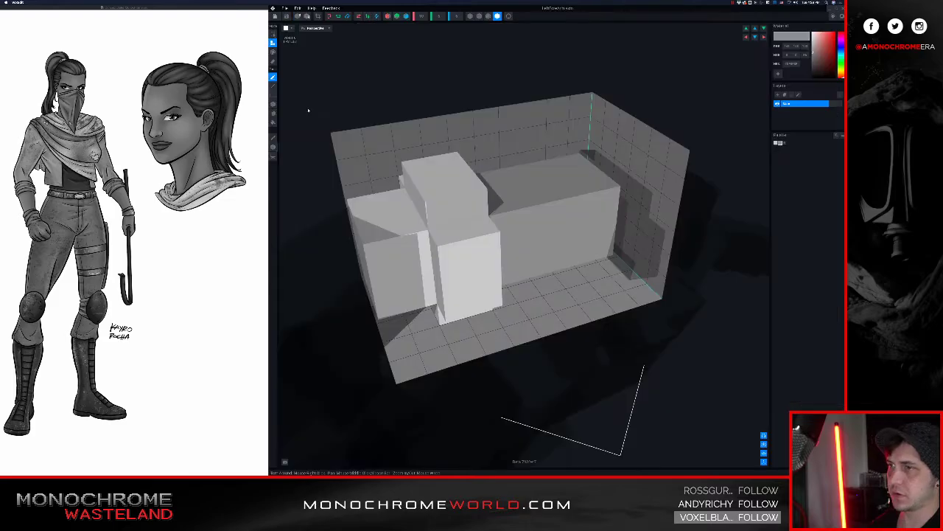
{"action": "right_click_drag", "start_coordinate": [524, 187], "coordinate": [510, 186]}
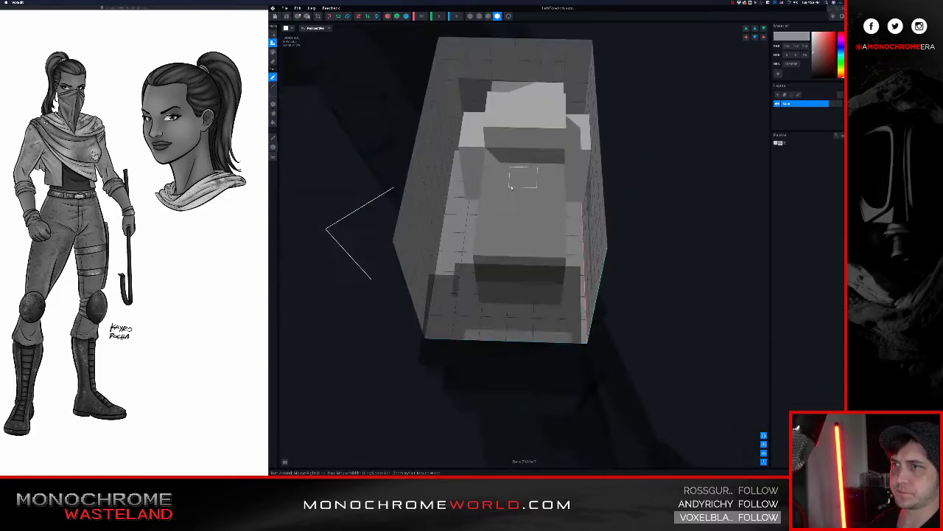
{"action": "left_click", "coordinate": [782, 143]}
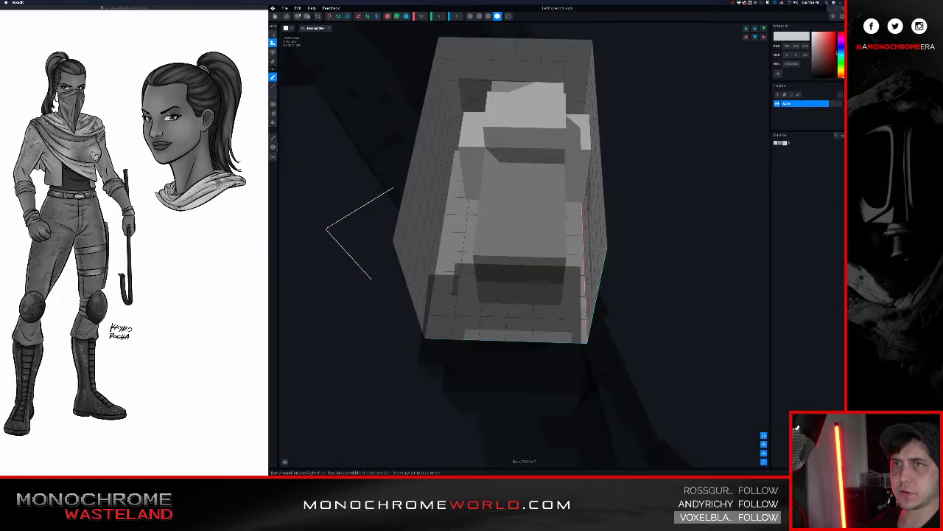
{"action": "left_click_drag", "start_coordinate": [811, 45], "coordinate": [812, 48]}
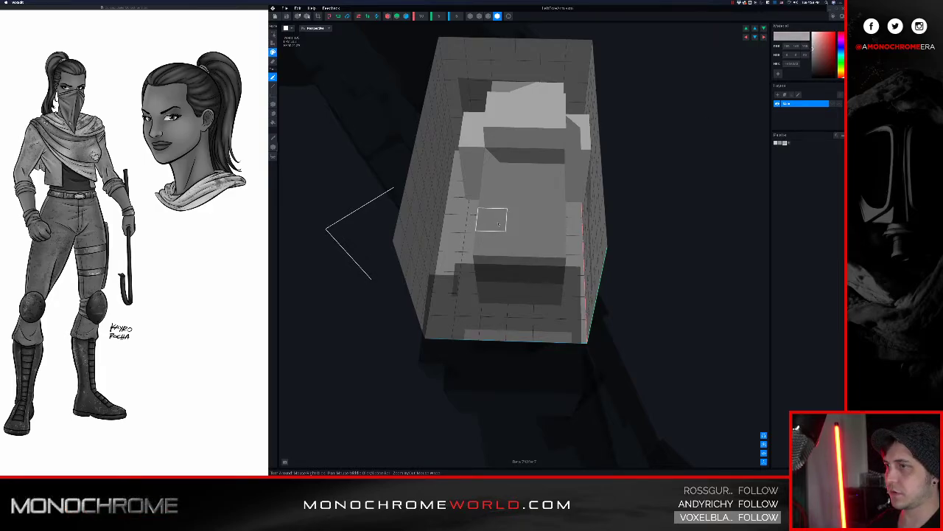
Add a narrow raised wrap band across the upper side of the left forearm in the light grey.
{"action": "mouse_move", "coordinate": [499, 221]}
{"action": "left_mouse_down"}
{"action": "mouse_move", "coordinate": [551, 229]}
{"action": "mouse_move", "coordinate": [486, 221]}
{"action": "mouse_move", "coordinate": [530, 221]}
{"action": "left_mouse_up"}
{"action": "key", "text": "super+z"}
{"action": "key", "text": "e"}
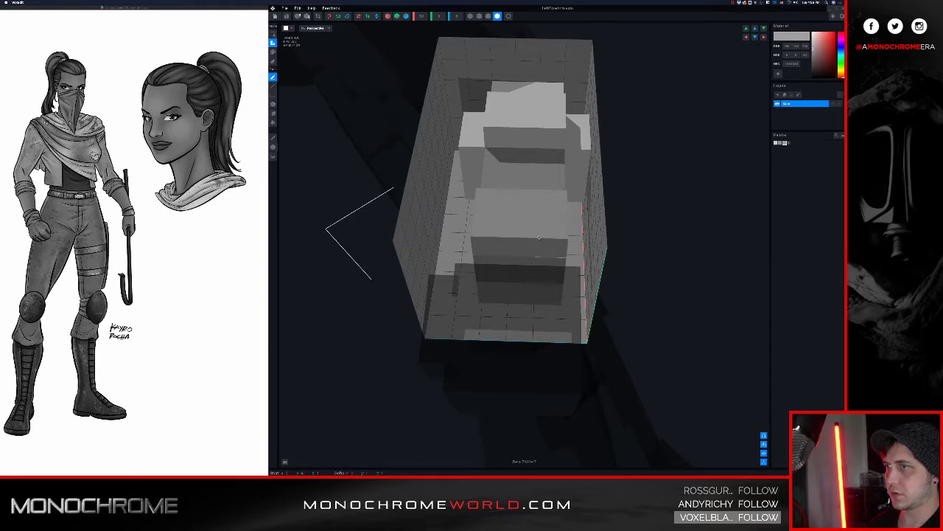
{"action": "right_click_drag", "start_coordinate": [484, 221], "coordinate": [495, 224]}
{"action": "key", "text": "super+z"}
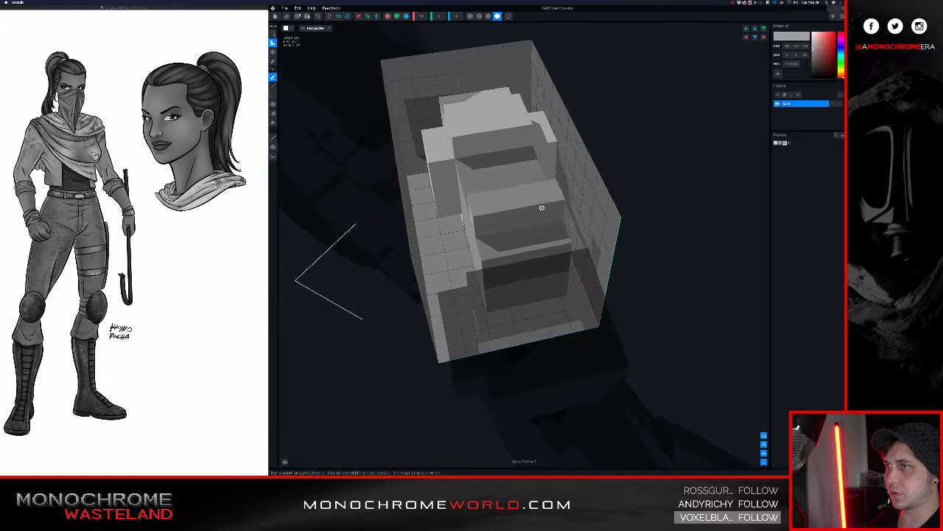
Continue the raised grey wraps around the remaining sides of the left forearm and save it back to the rig.
{"action": "right_click_drag", "start_coordinate": [486, 217], "coordinate": [565, 238]}
{"action": "right_click_drag", "start_coordinate": [565, 295], "coordinate": [553, 370]}
{"action": "right_click_drag", "start_coordinate": [529, 430], "coordinate": [568, 396]}
{"action": "middle_click_drag", "start_coordinate": [569, 395], "coordinate": [560, 267]}
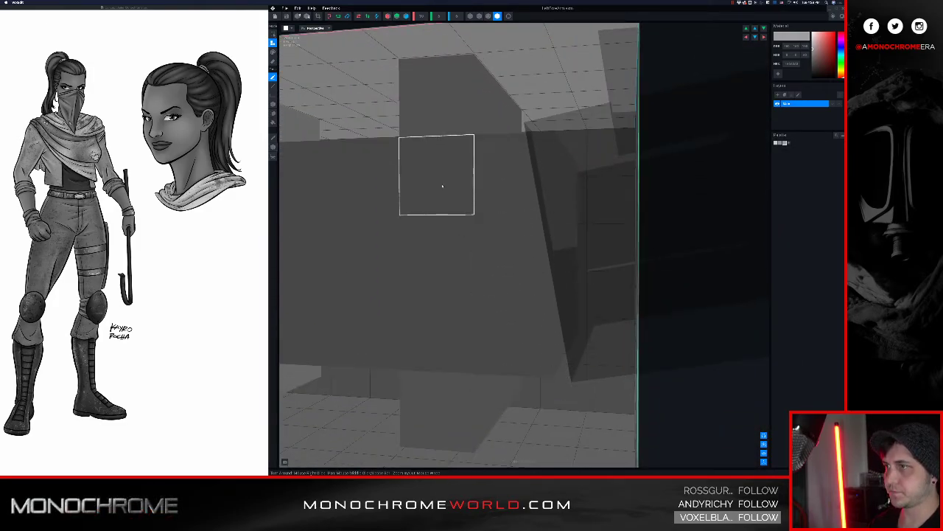
{"action": "left_click_drag", "start_coordinate": [442, 185], "coordinate": [432, 320]}
{"action": "right_click_drag", "start_coordinate": [433, 319], "coordinate": [477, 241]}
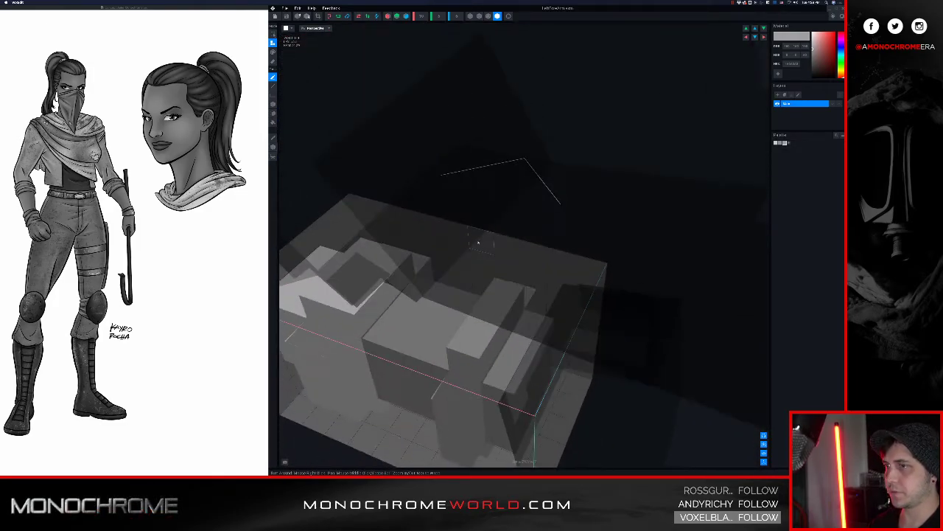
{"action": "left_click", "coordinate": [275, 17]}
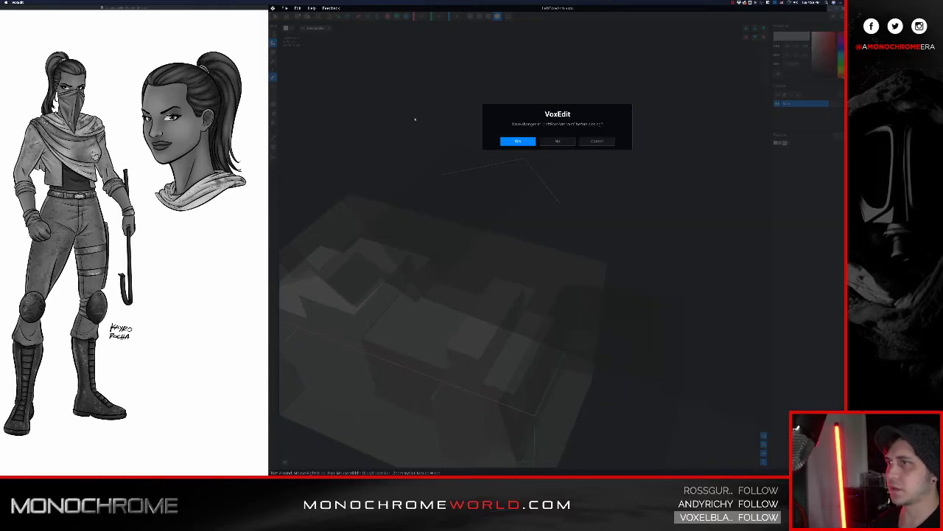
{"action": "left_click", "coordinate": [516, 141]}
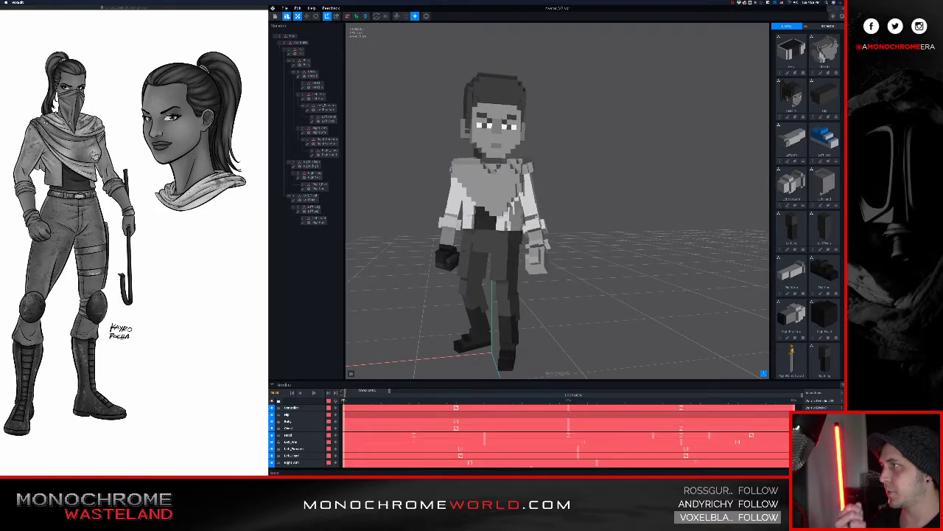
Select the right thigh on the rig and open its voxel model.
{"action": "right_click_drag", "start_coordinate": [617, 199], "coordinate": [657, 180]}
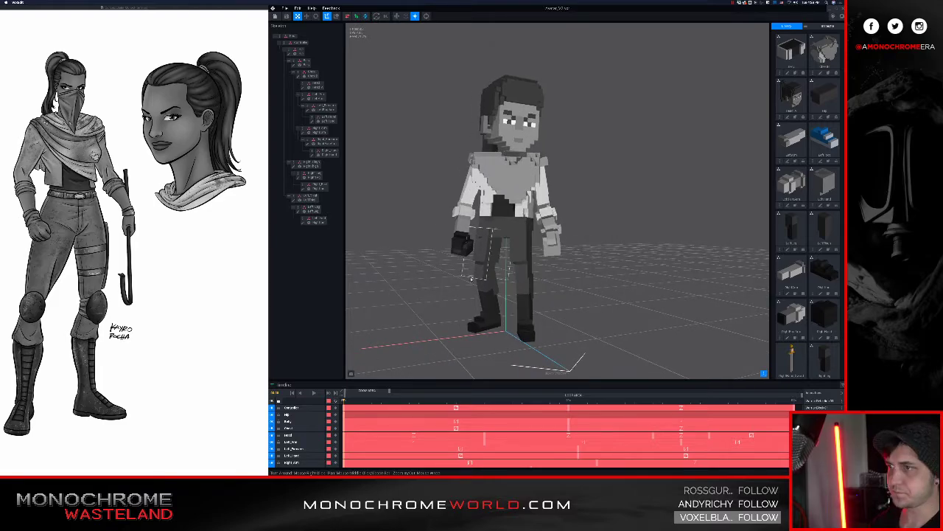
{"action": "scroll", "coordinate": [557, 201], "scroll_direction": "up", "scroll_amount": 5}
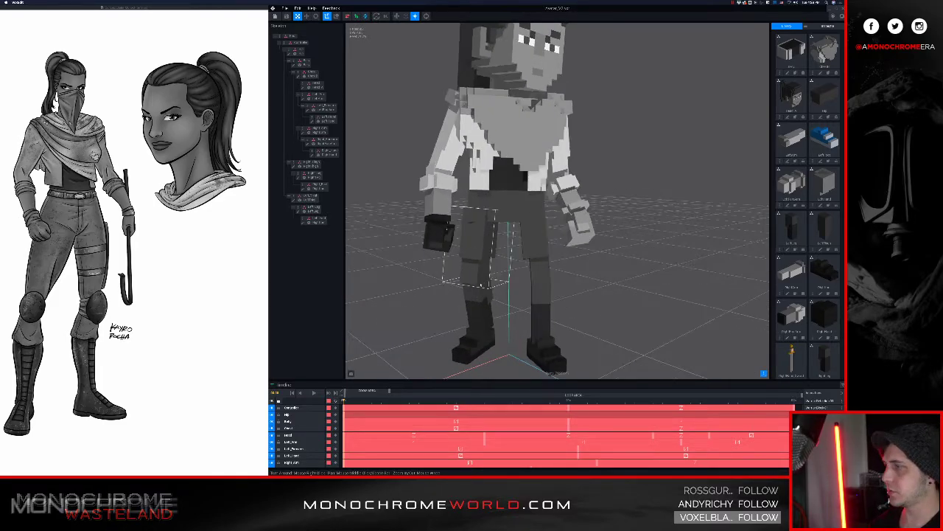
{"action": "right_click_drag", "start_coordinate": [658, 180], "coordinate": [649, 171]}
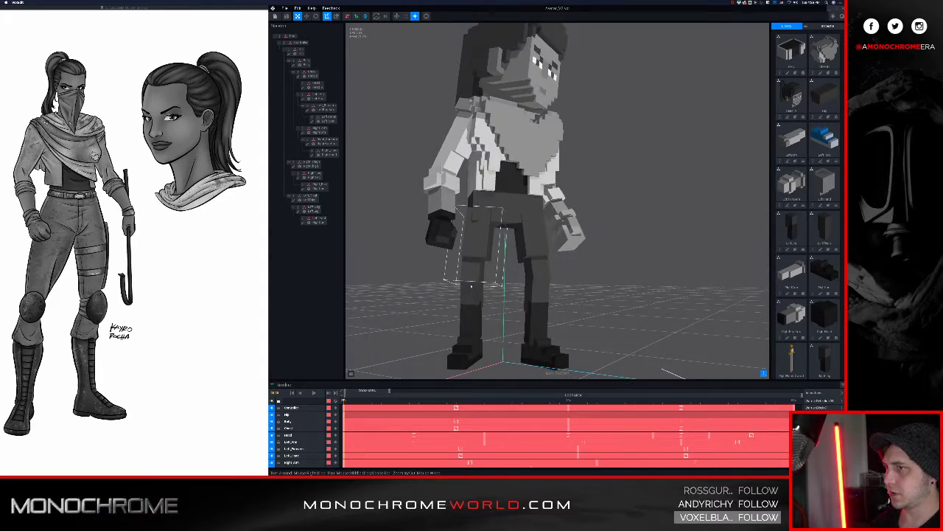
{"action": "scroll", "coordinate": [470, 285], "scroll_direction": "up", "scroll_amount": 5}
{"action": "right_click_drag", "start_coordinate": [471, 285], "coordinate": [473, 268]}
{"action": "left_click", "coordinate": [473, 268]}
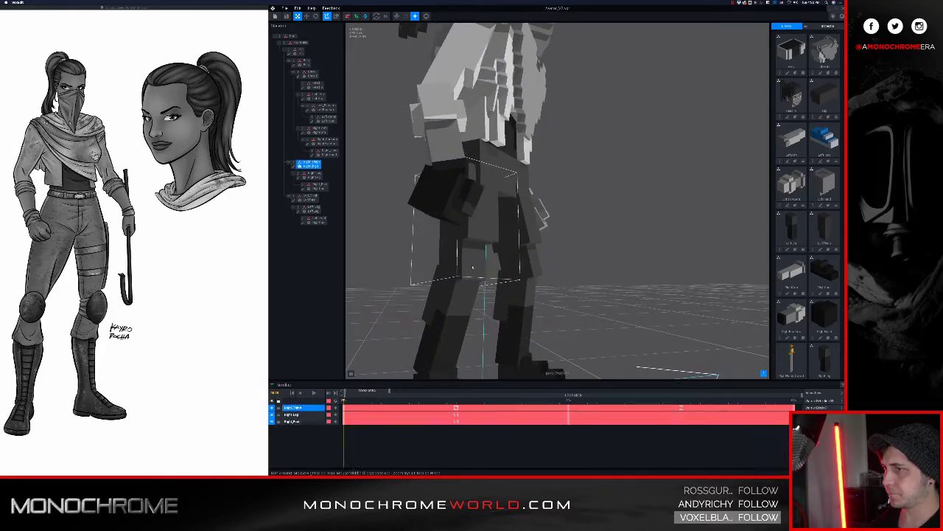
{"action": "left_click", "coordinate": [293, 165]}
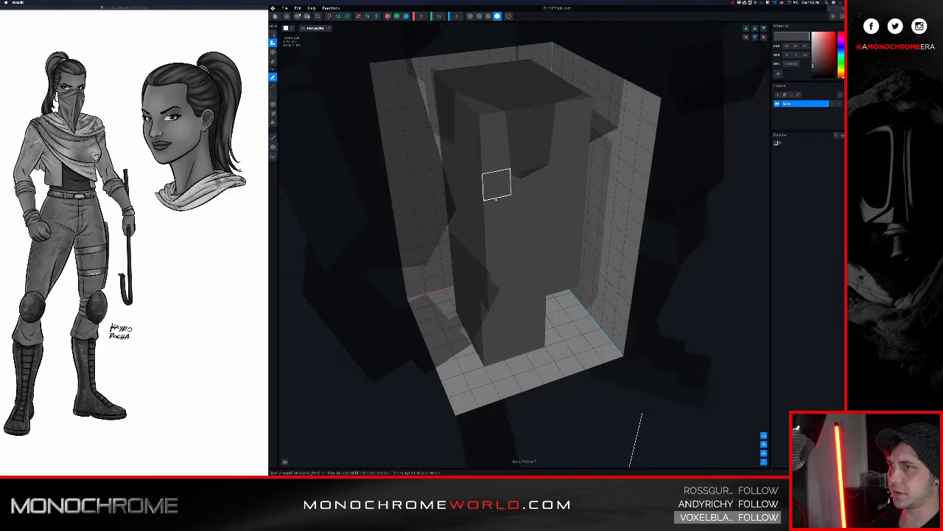
Choose a darker grey and add a three-voxel row along the bottom front of the right thigh for the knee pad.
{"action": "right_click_drag", "start_coordinate": [495, 197], "coordinate": [423, 327]}
{"action": "scroll", "coordinate": [453, 257], "scroll_direction": "down", "scroll_amount": 2}
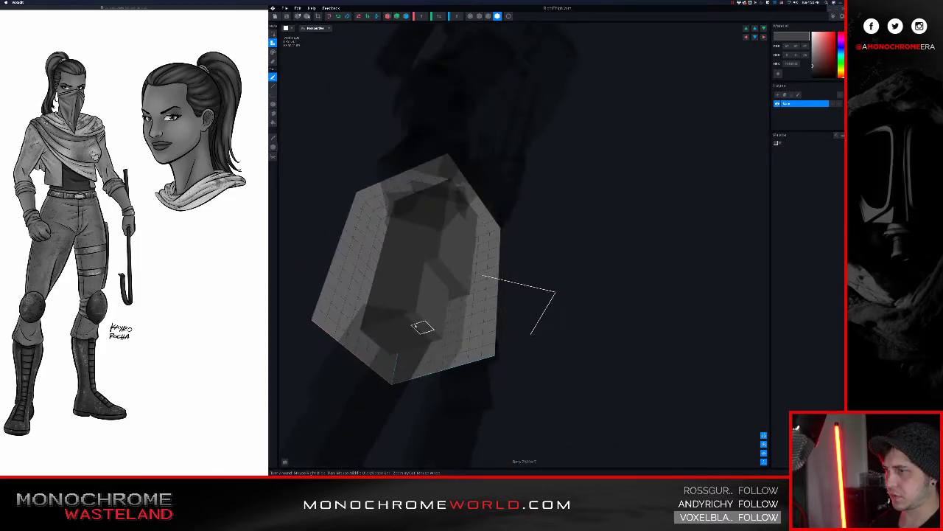
{"action": "middle_click_drag", "start_coordinate": [415, 325], "coordinate": [436, 306]}
{"action": "scroll", "coordinate": [435, 314], "scroll_direction": "up", "scroll_amount": 3}
{"action": "right_click_drag", "start_coordinate": [435, 307], "coordinate": [435, 313]}
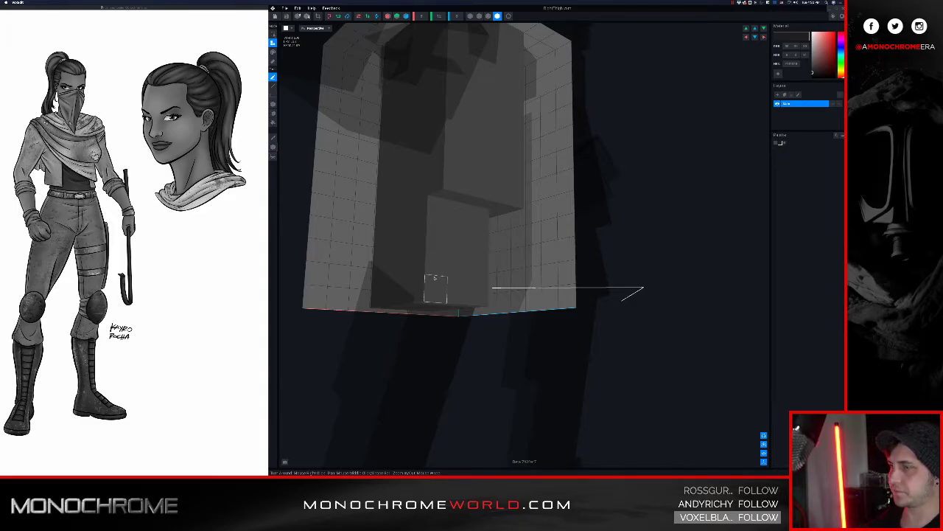
{"action": "left_click", "coordinate": [448, 281]}
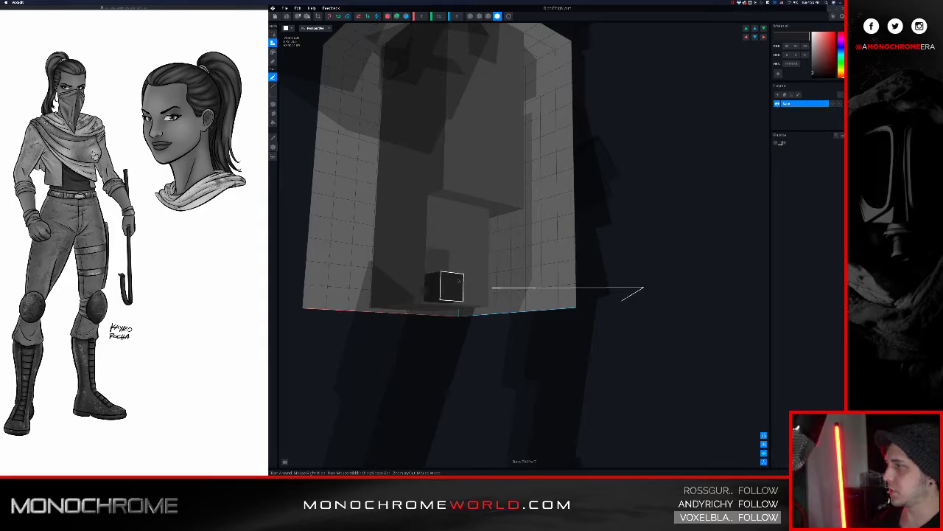
{"action": "right_click_drag", "start_coordinate": [432, 280], "coordinate": [467, 280]}
{"action": "left_click", "coordinate": [478, 285]}
{"action": "left_click", "coordinate": [499, 286]}
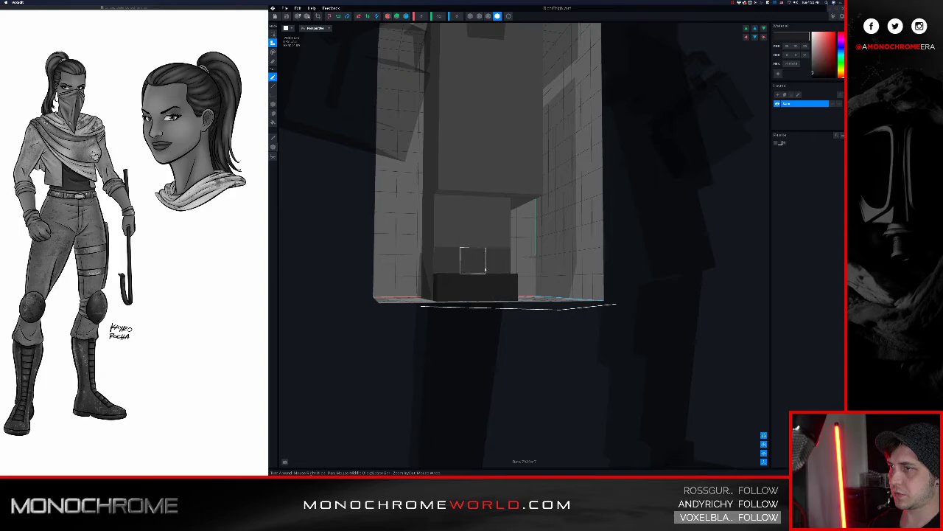
Stack a second three-voxel row on the thigh's knee pad and top it with a single centre voxel.
{"action": "left_click", "coordinate": [504, 258]}
{"action": "left_click", "coordinate": [475, 259]}
{"action": "left_click", "coordinate": [448, 258]}
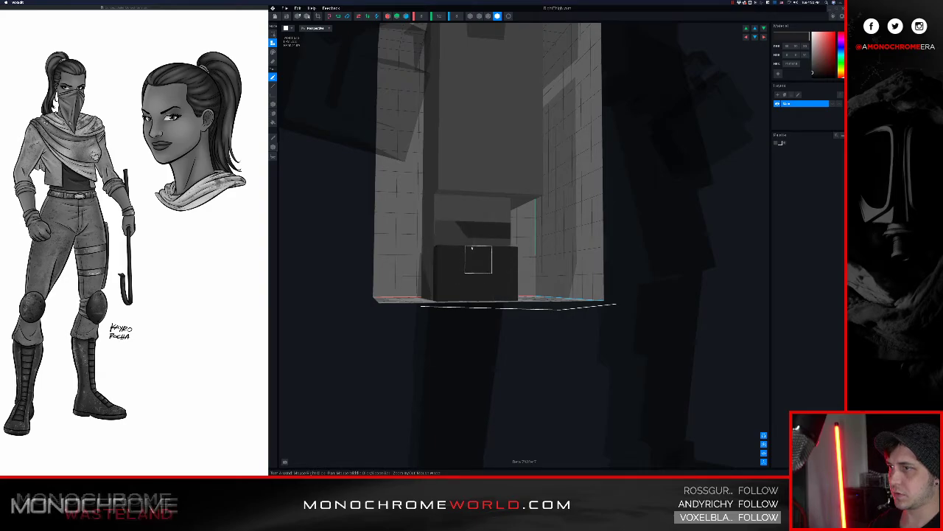
{"action": "left_click", "coordinate": [473, 246]}
Extend the knee pad's bottom row around both sides of the thigh and save the model back to the rig.
{"action": "right_click_drag", "start_coordinate": [451, 259], "coordinate": [439, 283]}
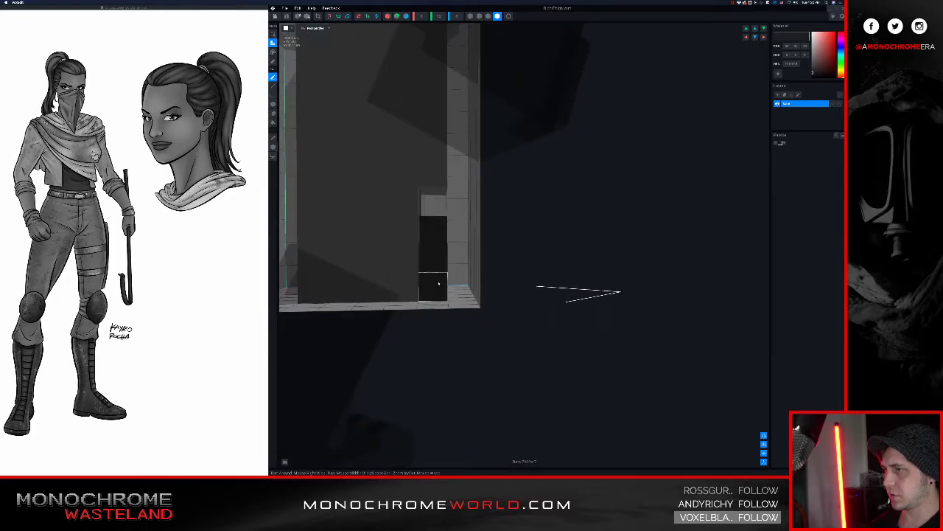
{"action": "left_click", "coordinate": [417, 286]}
{"action": "right_click_drag", "start_coordinate": [419, 286], "coordinate": [431, 257]}
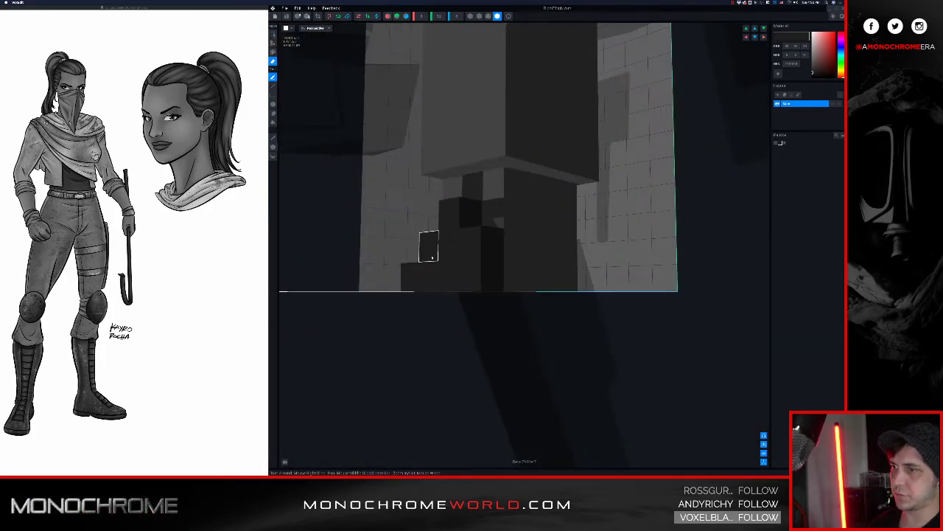
{"action": "right_click_drag", "start_coordinate": [491, 274], "coordinate": [430, 277]}
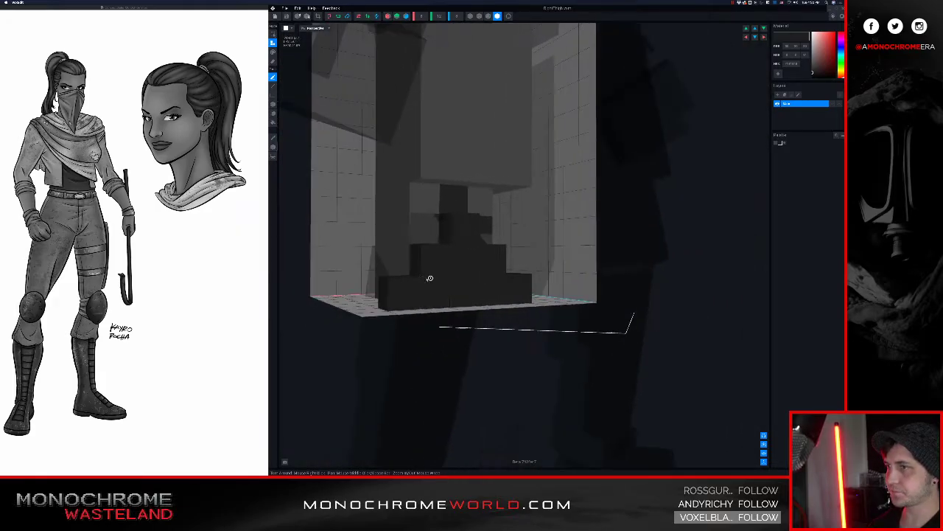
{"action": "left_click", "coordinate": [275, 17]}
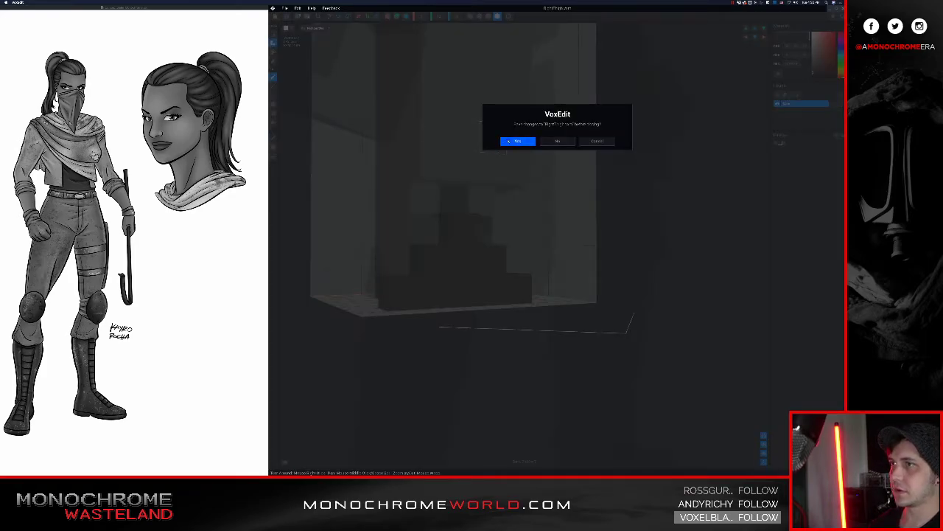
{"action": "left_click", "coordinate": [512, 140]}
Select the right lower leg on the rig and open its voxel model.
{"action": "scroll", "coordinate": [529, 177], "scroll_direction": "up", "scroll_amount": 5}
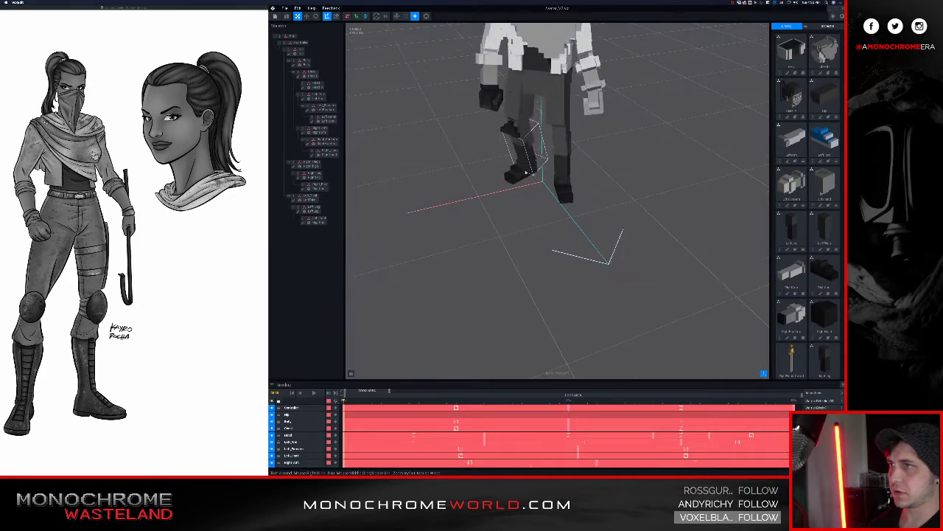
{"action": "middle_click_drag", "start_coordinate": [529, 177], "coordinate": [532, 228]}
{"action": "right_click_drag", "start_coordinate": [533, 228], "coordinate": [464, 273]}
{"action": "scroll", "coordinate": [484, 217], "scroll_direction": "up", "scroll_amount": 5}
{"action": "left_click", "coordinate": [463, 273]}
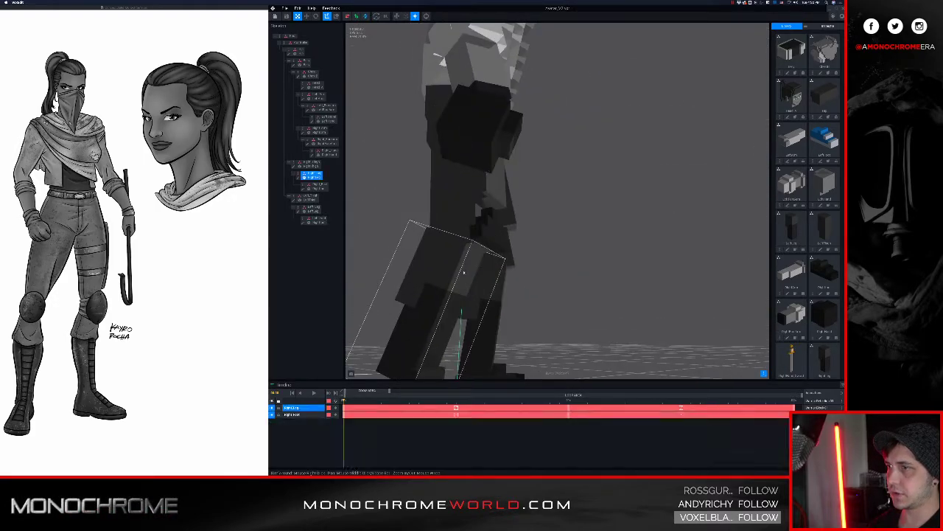
{"action": "left_click", "coordinate": [298, 177]}
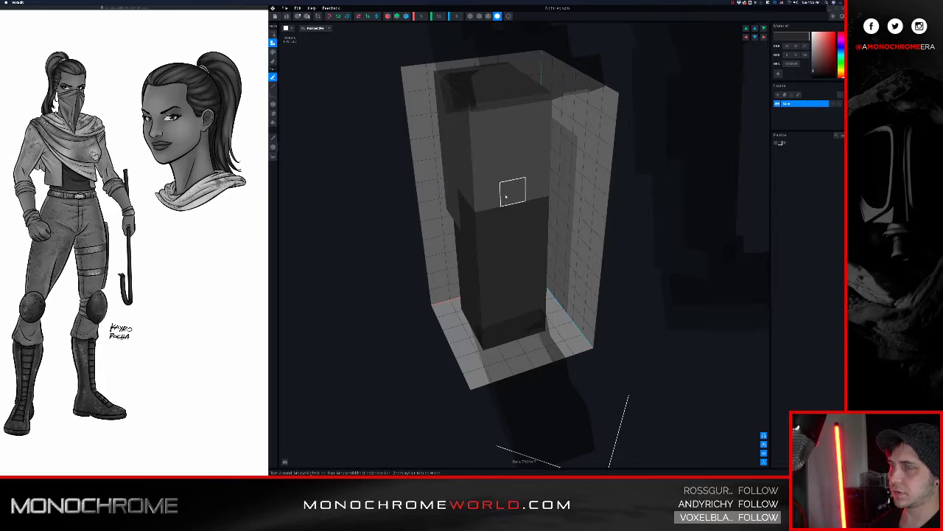
Add a dark grey three-voxel row across the top front of the right lower leg for the knee pad's lower half.
{"action": "right_click_drag", "start_coordinate": [506, 195], "coordinate": [578, 171]}
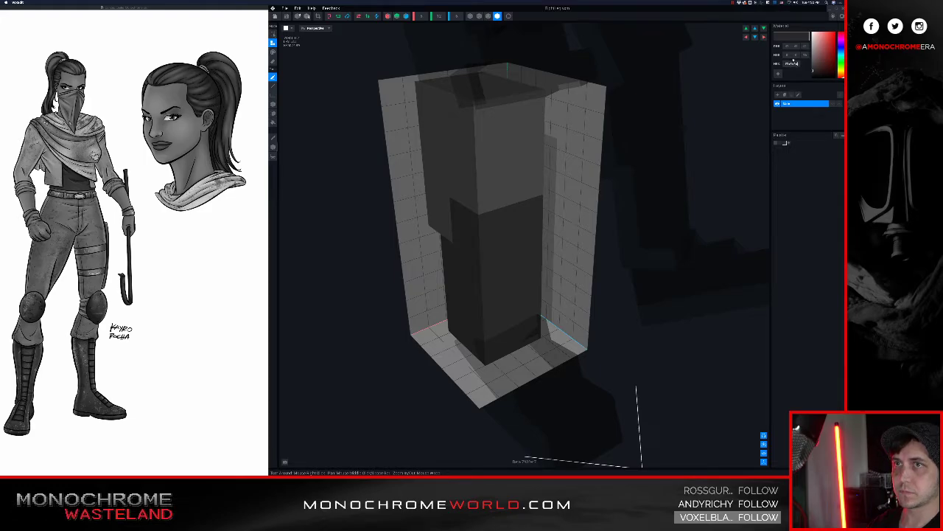
{"action": "right_click_drag", "start_coordinate": [510, 157], "coordinate": [450, 129]}
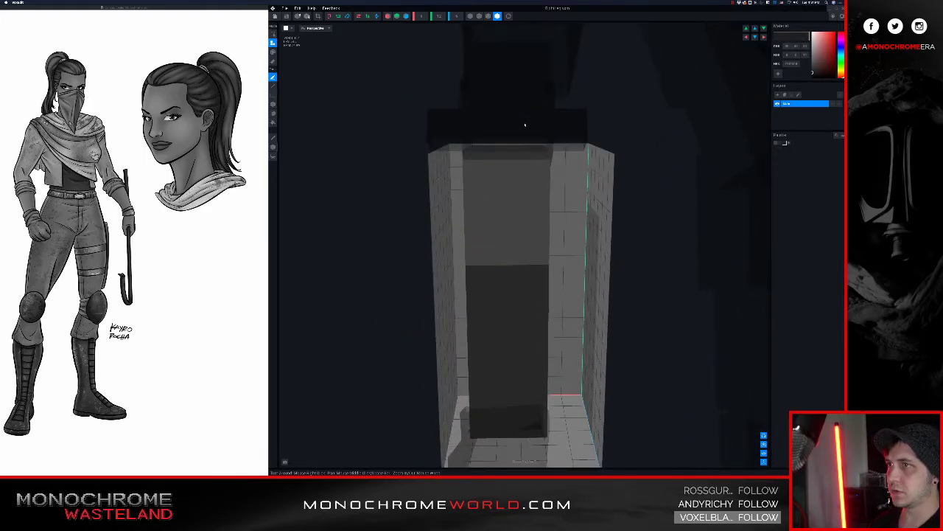
{"action": "scroll", "coordinate": [541, 169], "scroll_direction": "up", "scroll_amount": 3}
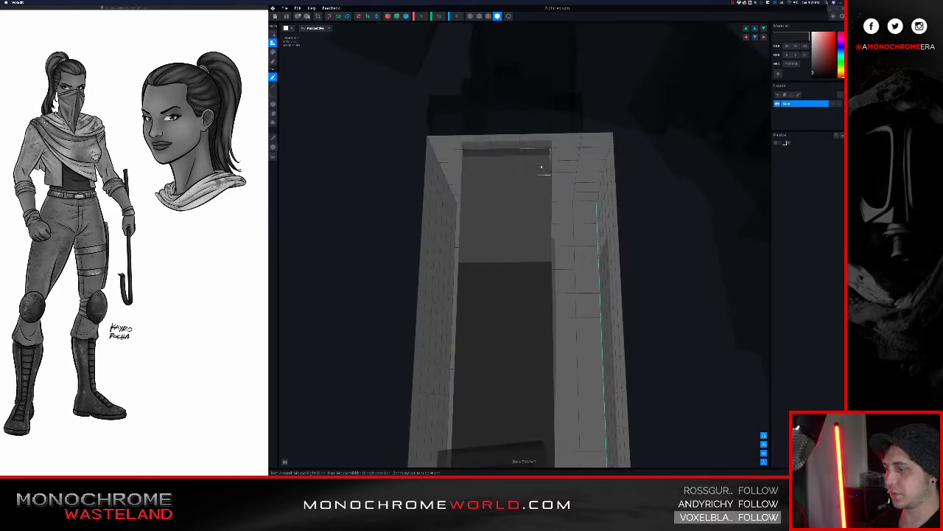
{"action": "left_click", "coordinate": [535, 162]}
{"action": "left_click", "coordinate": [505, 156]}
{"action": "left_click", "coordinate": [476, 158]}
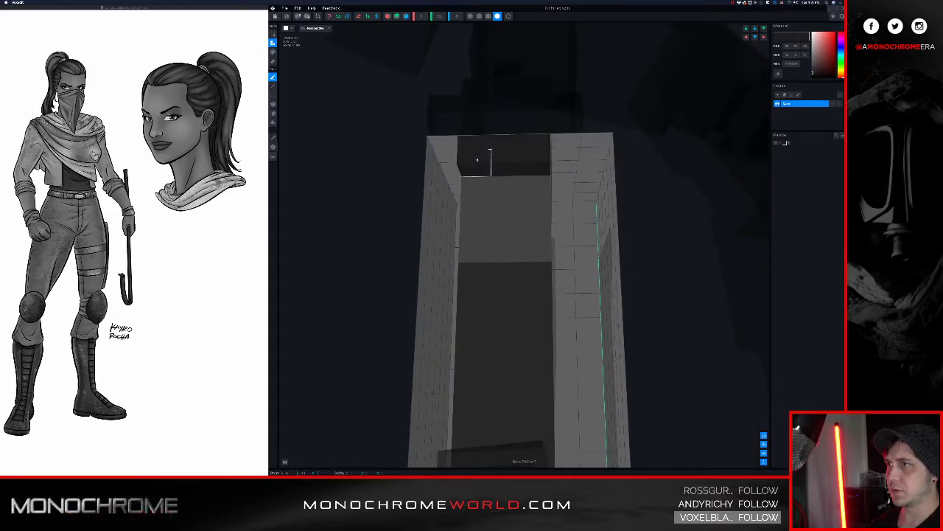
Widen the lower knee pad's top row to both sides, taper it downward to a single voxel and save it to the rig.
{"action": "right_click_drag", "start_coordinate": [526, 161], "coordinate": [472, 140]}
{"action": "left_click", "coordinate": [472, 143]}
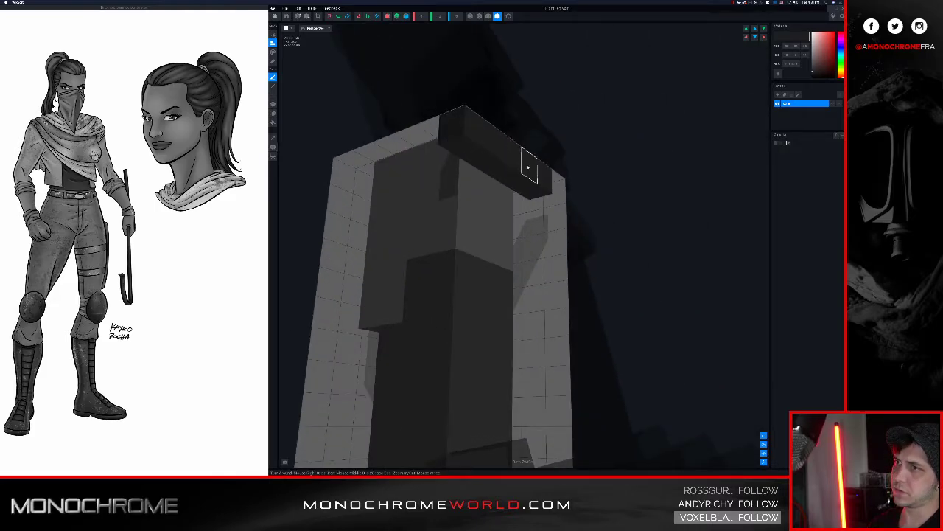
{"action": "right_click_drag", "start_coordinate": [527, 168], "coordinate": [496, 184]}
{"action": "left_click", "coordinate": [509, 189]}
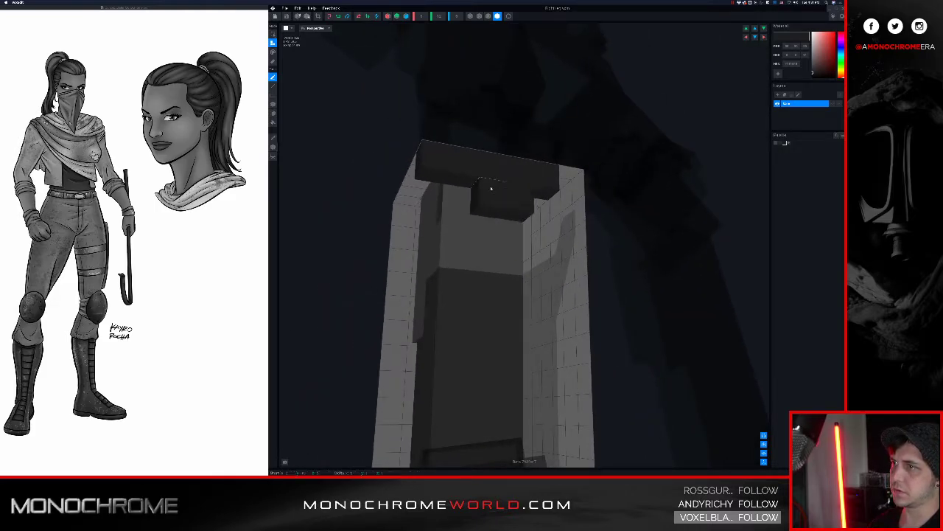
{"action": "left_click", "coordinate": [493, 204]}
{"action": "right_click_drag", "start_coordinate": [493, 205], "coordinate": [473, 180]}
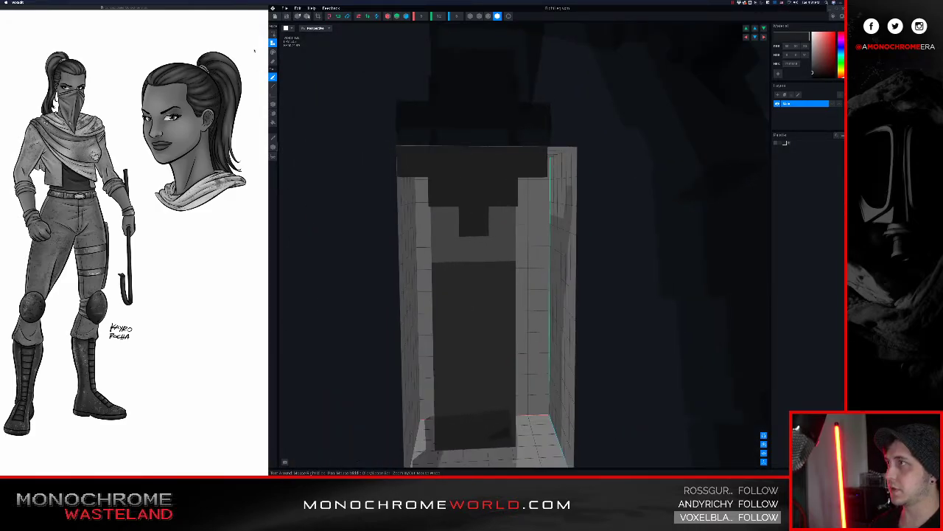
{"action": "left_click", "coordinate": [275, 16]}
{"action": "left_click", "coordinate": [515, 141]}
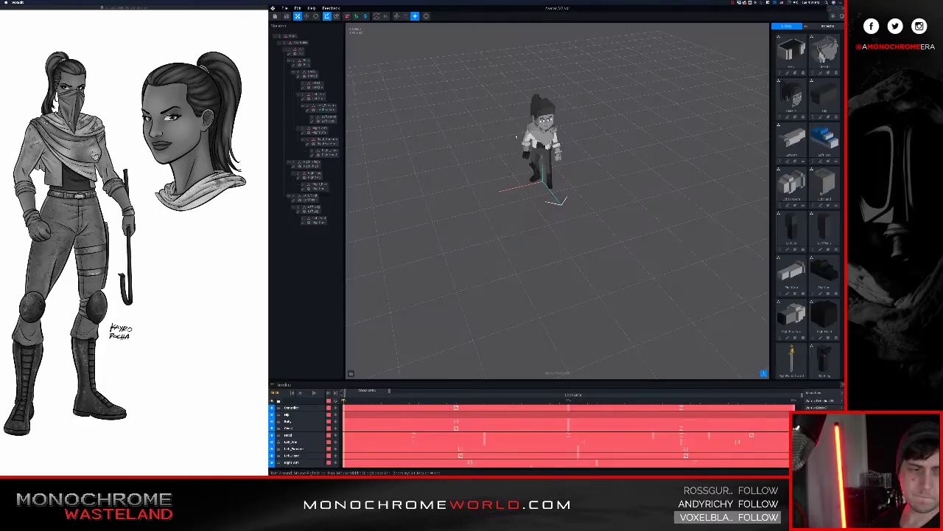
Play the animation to inspect the right knee pad in motion, and return the timeline to the start.
{"action": "right_click_drag", "start_coordinate": [516, 147], "coordinate": [315, 347]}
{"action": "scroll", "coordinate": [471, 230], "scroll_direction": "up", "scroll_amount": 5}
{"action": "scroll", "coordinate": [471, 246], "scroll_direction": "up", "scroll_amount": 5}
{"action": "left_click", "coordinate": [314, 392]}
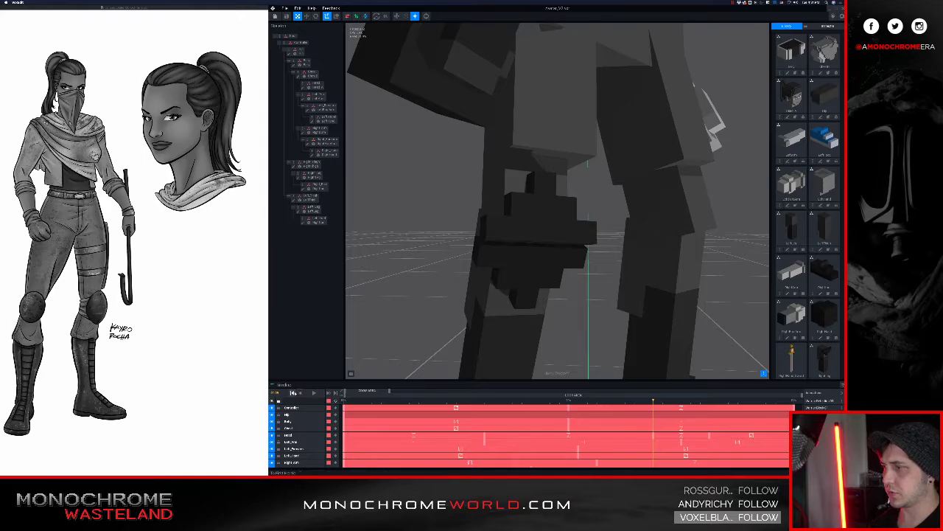
{"action": "left_click", "coordinate": [293, 392]}
{"action": "right_click_drag", "start_coordinate": [538, 239], "coordinate": [419, 208]}
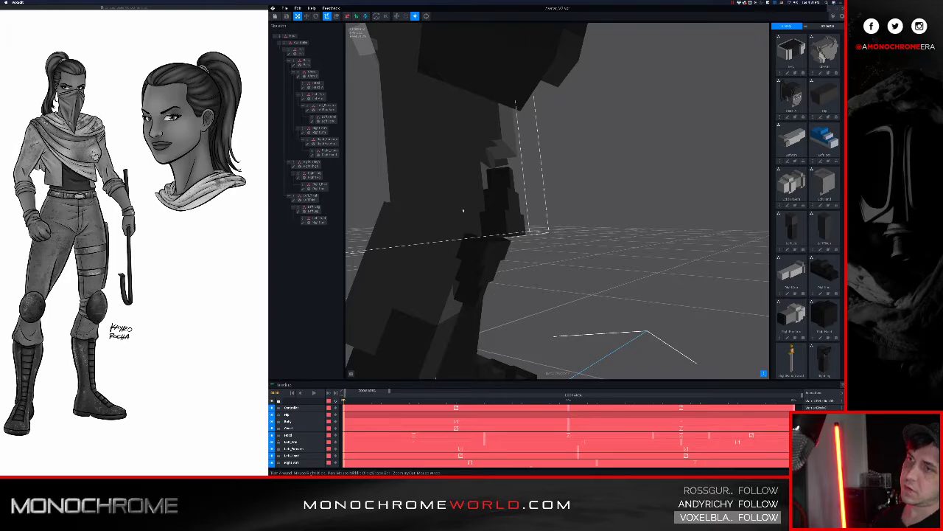
Open the right thigh's voxel model to check its dark knee pad, and save it back to the rig.
{"action": "left_click", "coordinate": [285, 170]}
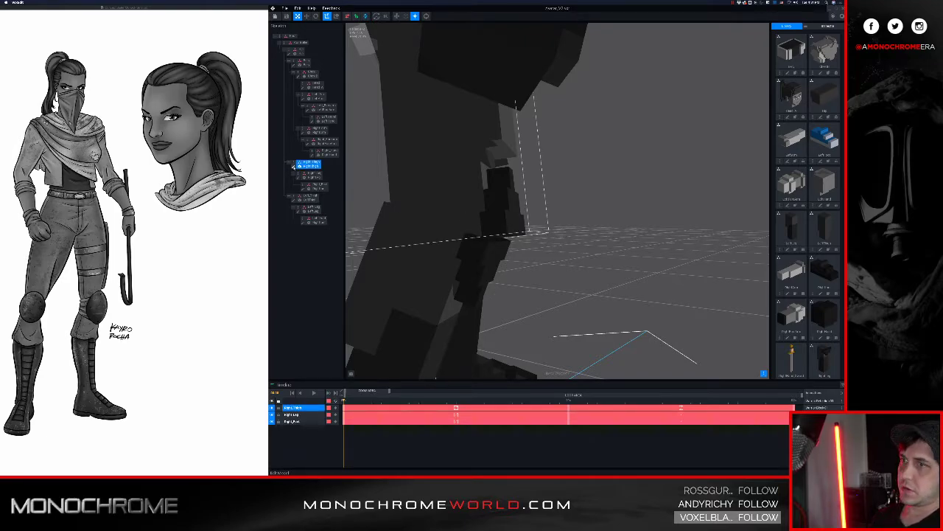
{"action": "right_click_drag", "start_coordinate": [455, 192], "coordinate": [580, 228]}
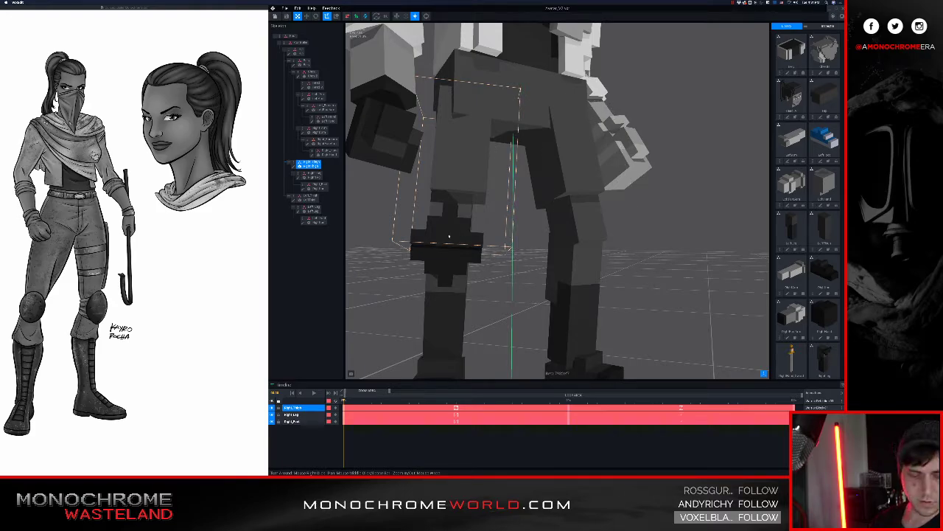
{"action": "double_click", "coordinate": [294, 167]}
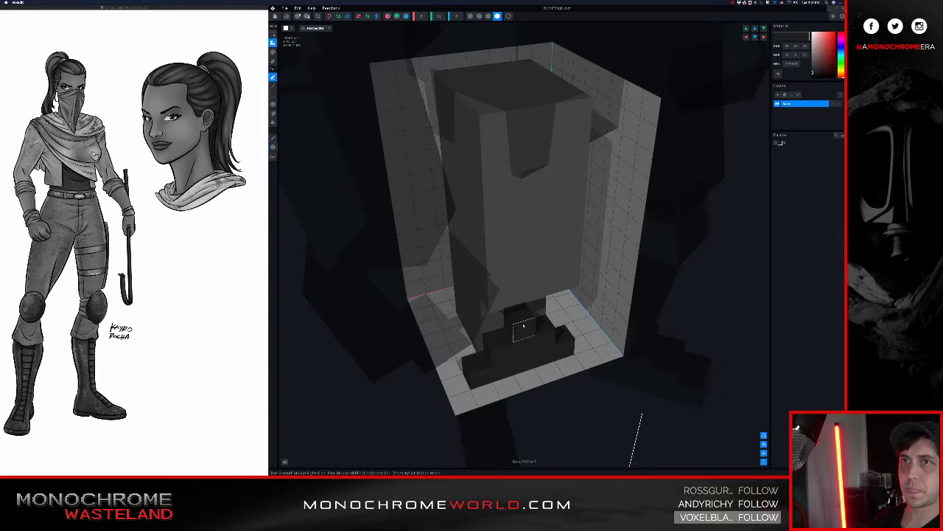
{"action": "left_click", "coordinate": [275, 16]}
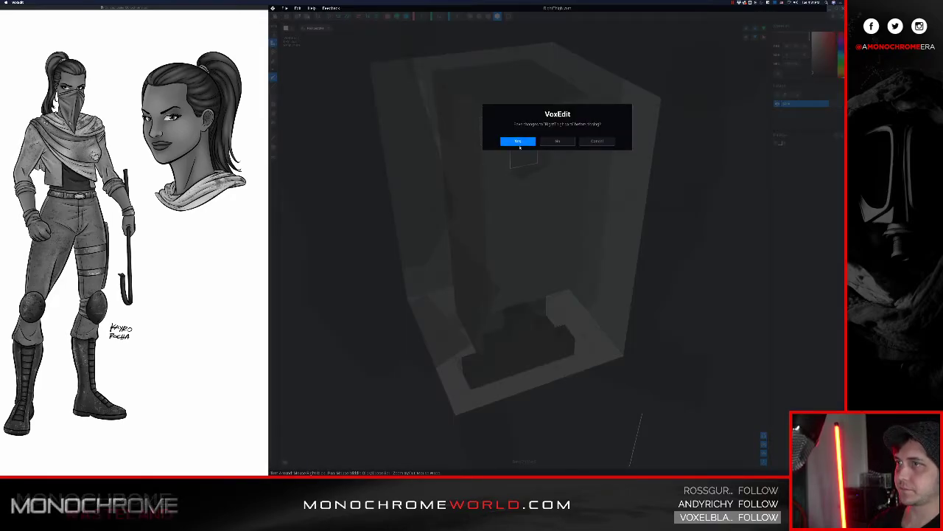
{"action": "left_click", "coordinate": [518, 141]}
Find the left thigh on the rig and open its voxel model.
{"action": "scroll", "coordinate": [559, 155], "scroll_direction": "up", "scroll_amount": 5}
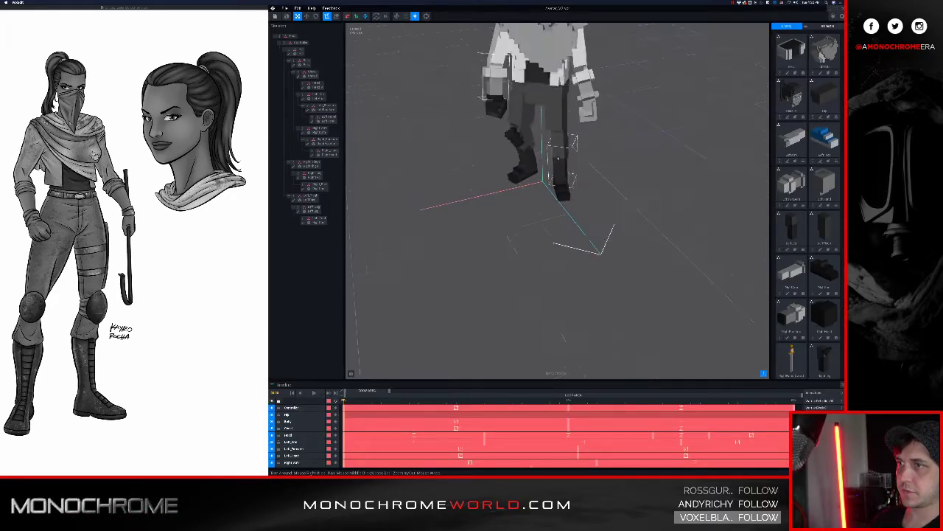
{"action": "right_click_drag", "start_coordinate": [559, 155], "coordinate": [590, 110]}
{"action": "middle_click_drag", "start_coordinate": [590, 111], "coordinate": [490, 283]}
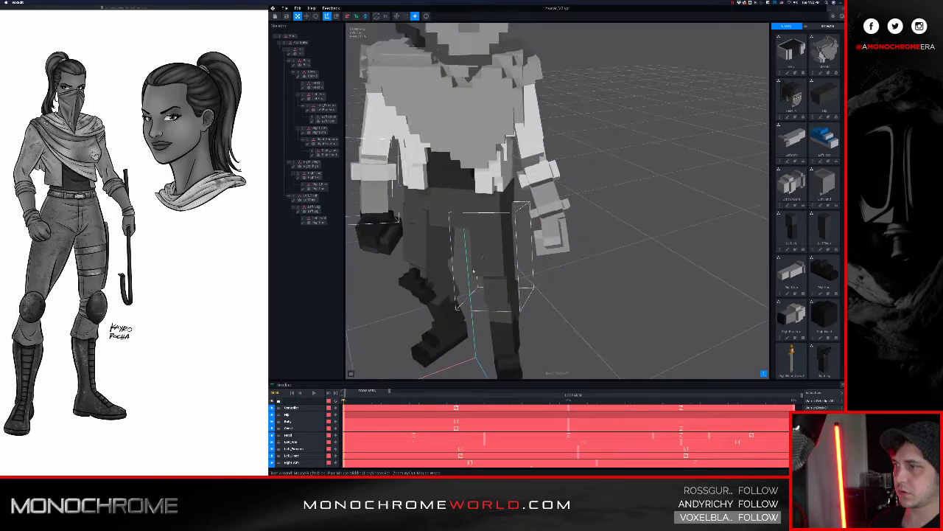
{"action": "right_click_drag", "start_coordinate": [490, 294], "coordinate": [472, 273]}
{"action": "left_click", "coordinate": [303, 198]}
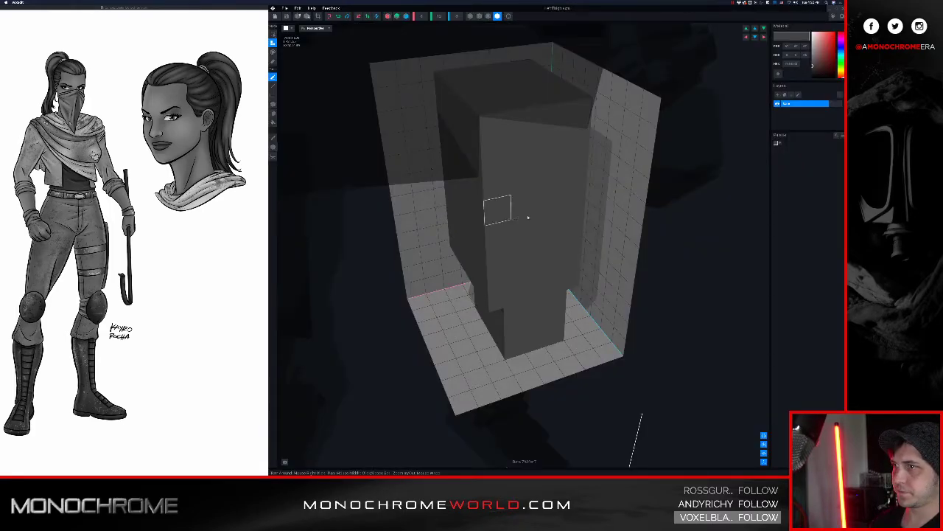
Add a dark grey voxel row across the bottom front of the left thigh, extended one voxel past each side.
{"action": "right_click_drag", "start_coordinate": [548, 244], "coordinate": [539, 251]}
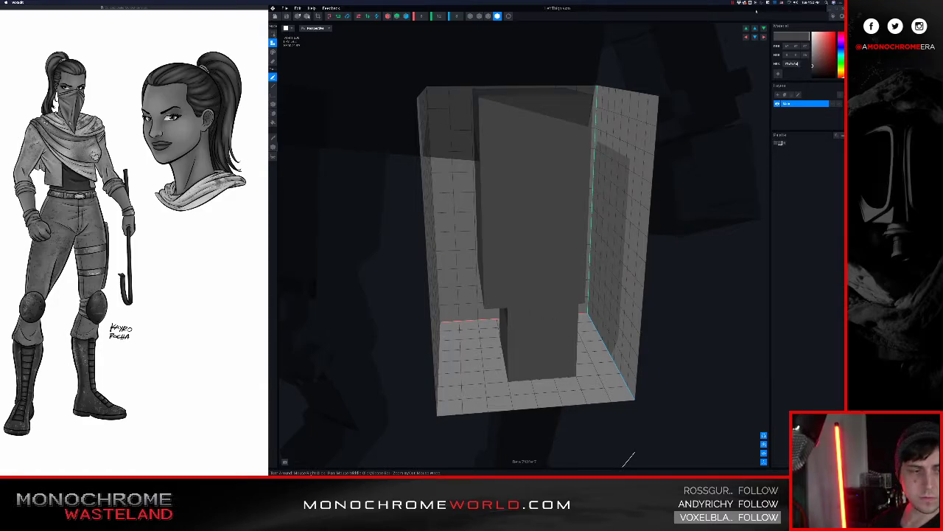
{"action": "left_click", "coordinate": [521, 379]}
{"action": "left_click", "coordinate": [542, 374]}
{"action": "left_click", "coordinate": [561, 373]}
{"action": "left_click", "coordinate": [501, 382]}
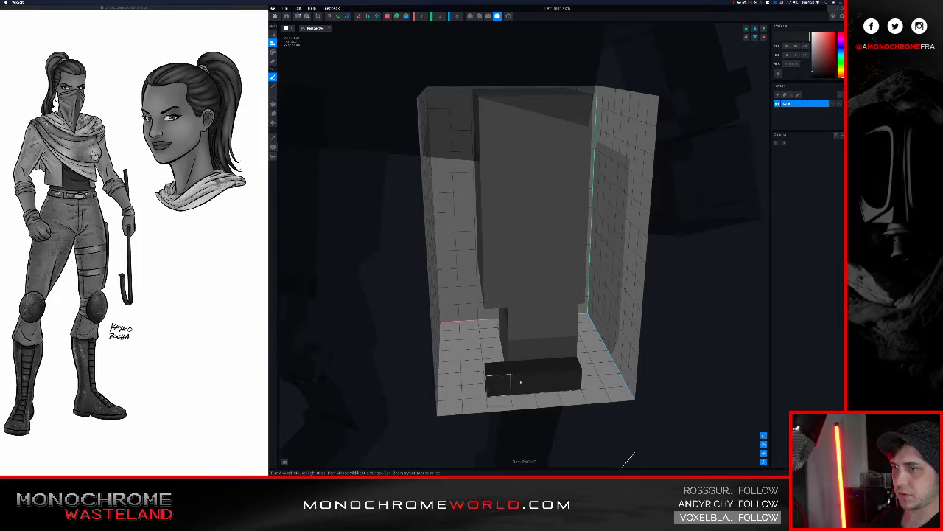
{"action": "right_click_drag", "start_coordinate": [568, 378], "coordinate": [547, 377]}
{"action": "left_click", "coordinate": [586, 388]}
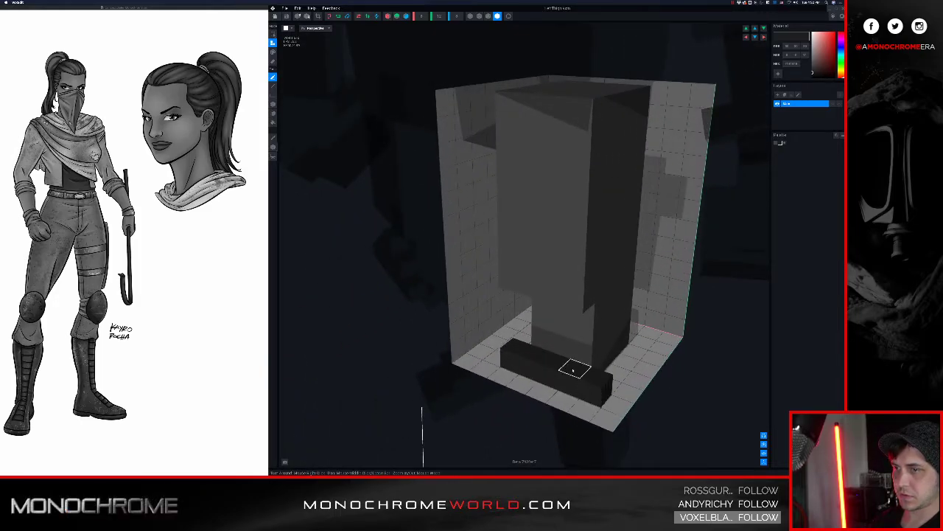
Stack a three-voxel row and a single top voxel on the left thigh's knee pad and save it to the rig.
{"action": "left_click", "coordinate": [573, 370]}
{"action": "left_click", "coordinate": [552, 361]}
{"action": "left_click", "coordinate": [534, 354]}
{"action": "left_click", "coordinate": [555, 338]}
{"action": "right_click_drag", "start_coordinate": [549, 333], "coordinate": [569, 327]}
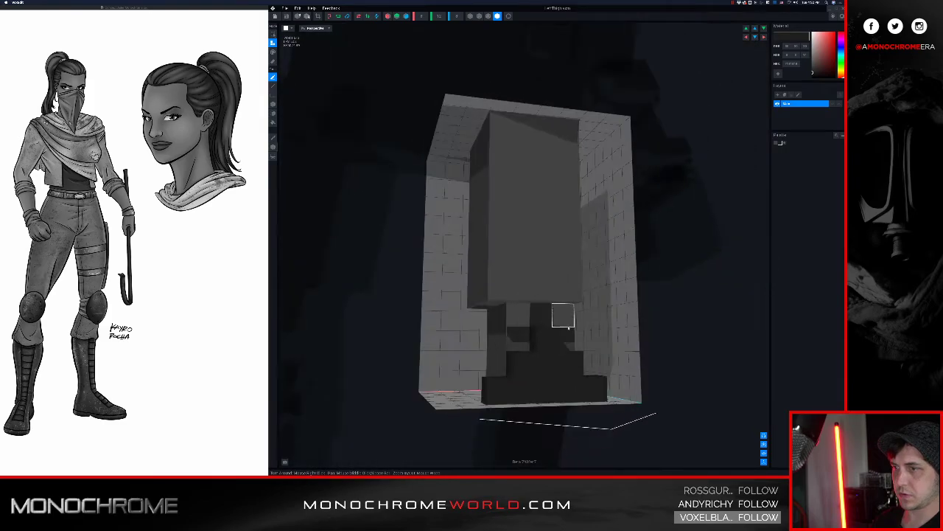
{"action": "left_click", "coordinate": [277, 16]}
{"action": "left_click", "coordinate": [518, 141]}
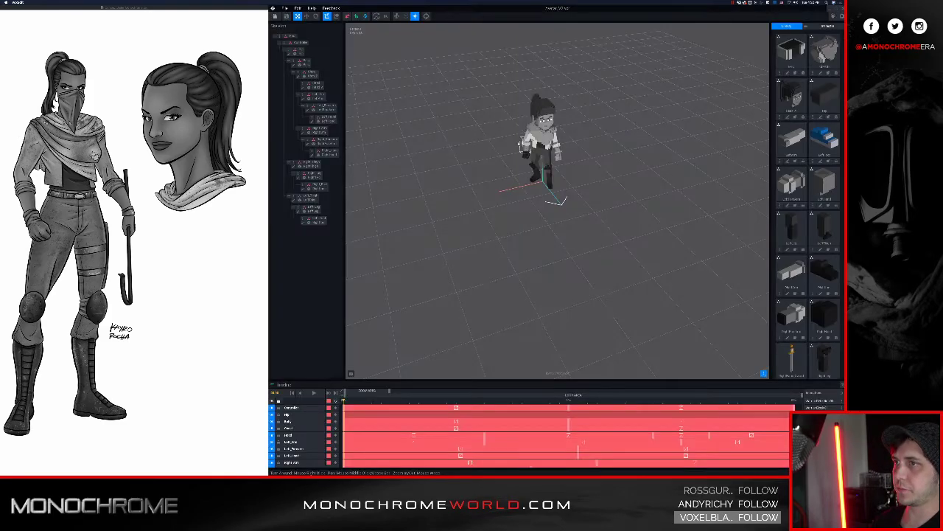
Open the left lower leg's voxel model and add a dark grey row across its top front, widened to both sides.
{"action": "scroll", "coordinate": [563, 135], "scroll_direction": "up", "scroll_amount": 10}
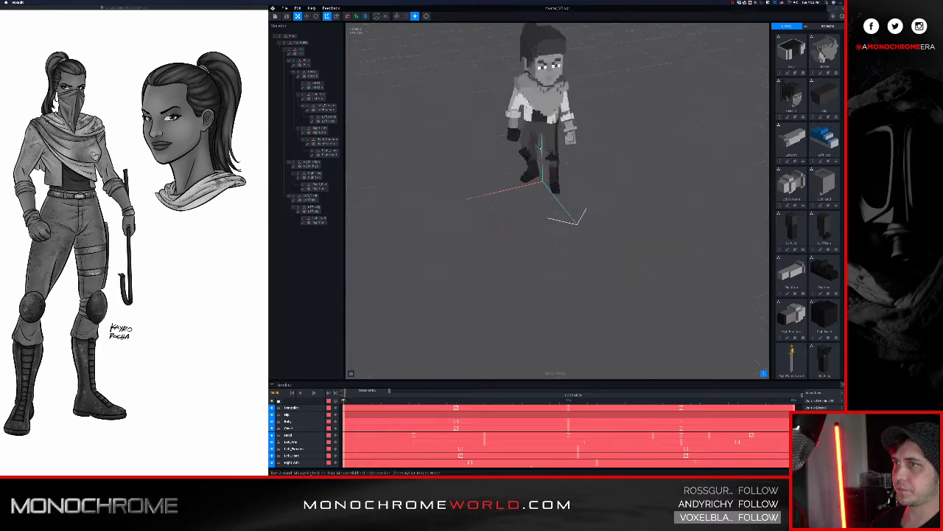
{"action": "double_click", "coordinate": [299, 210]}
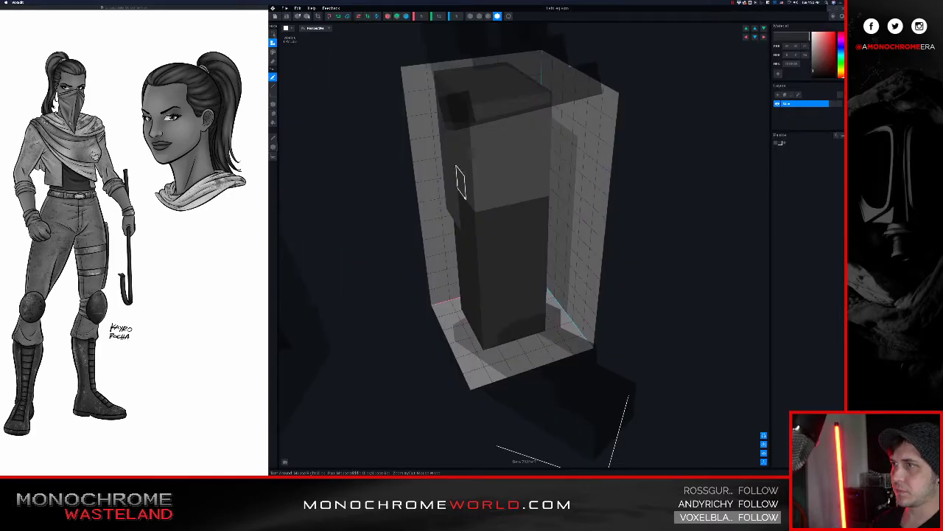
{"action": "right_click_drag", "start_coordinate": [460, 182], "coordinate": [463, 182]}
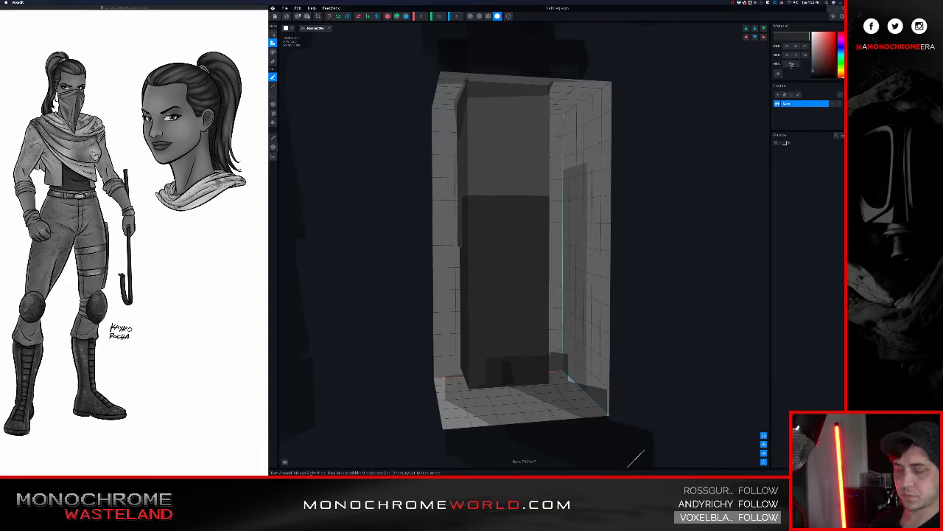
{"action": "left_click_drag", "start_coordinate": [482, 96], "coordinate": [536, 95]}
{"action": "mouse_move", "coordinate": [537, 95]}
{"action": "right_mouse_down"}
{"action": "mouse_move", "coordinate": [526, 90]}
{"action": "mouse_move", "coordinate": [531, 75]}
{"action": "mouse_move", "coordinate": [560, 72]}
{"action": "right_mouse_up"}
{"action": "left_click", "coordinate": [480, 72]}
{"action": "left_click", "coordinate": [576, 66]}
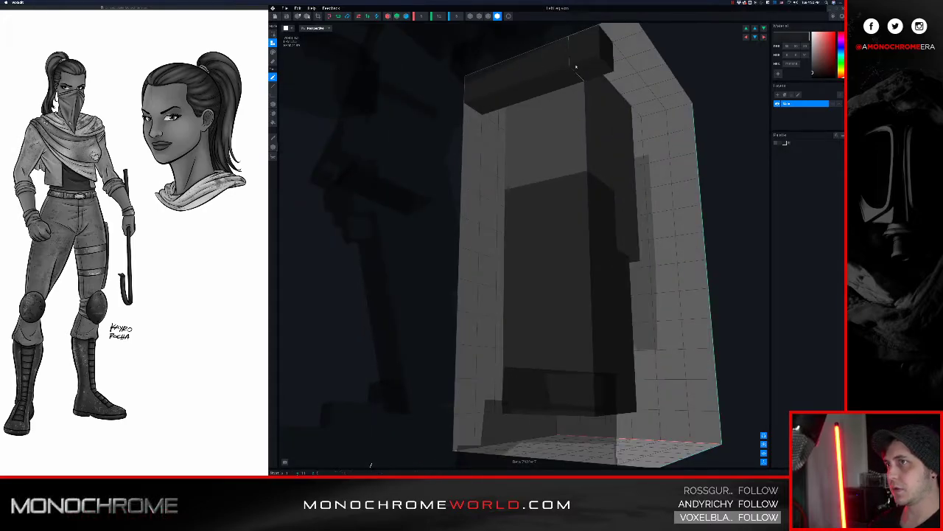
Taper the left lower knee pad downward to a single voxel and save the model to the rig.
{"action": "left_click_drag", "start_coordinate": [563, 76], "coordinate": [518, 92]}
{"action": "left_click", "coordinate": [531, 114]}
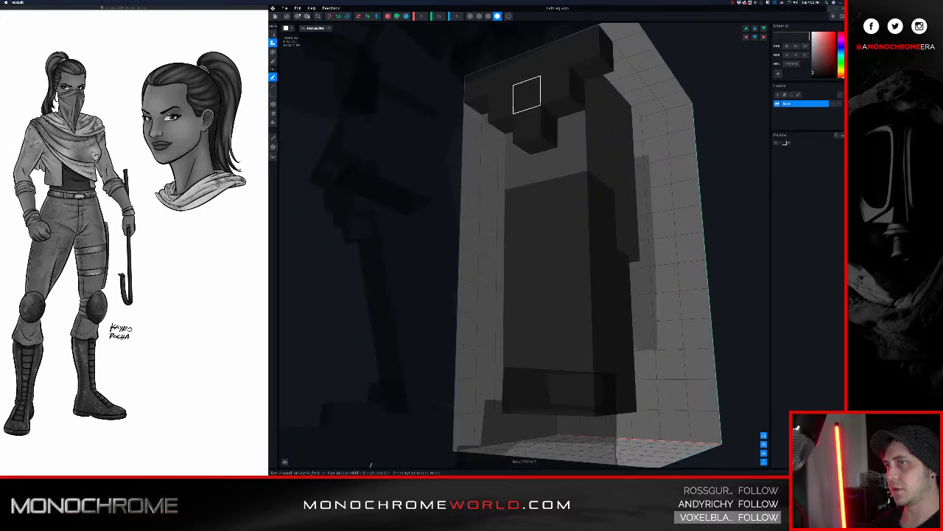
{"action": "right_click_drag", "start_coordinate": [527, 97], "coordinate": [535, 109]}
{"action": "scroll", "coordinate": [535, 110], "scroll_direction": "down", "scroll_amount": 3}
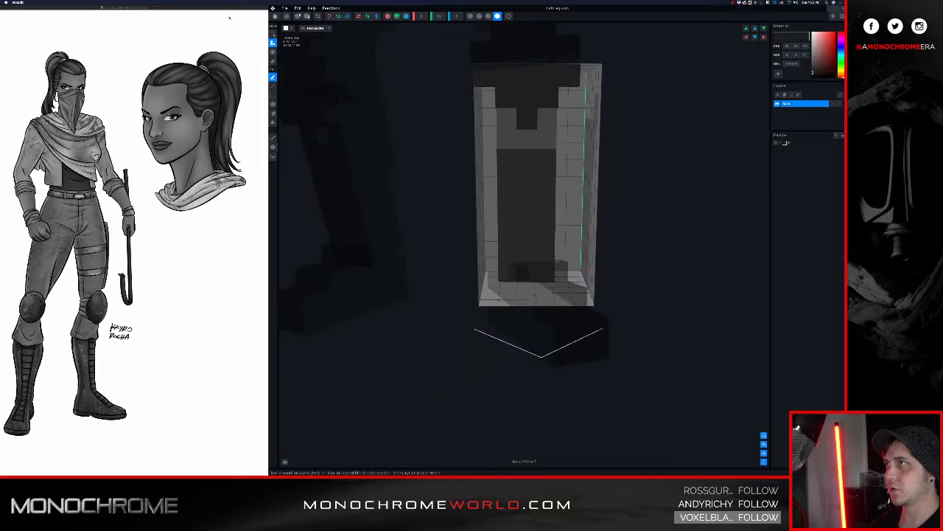
{"action": "left_click", "coordinate": [274, 16]}
{"action": "left_click", "coordinate": [510, 142]}
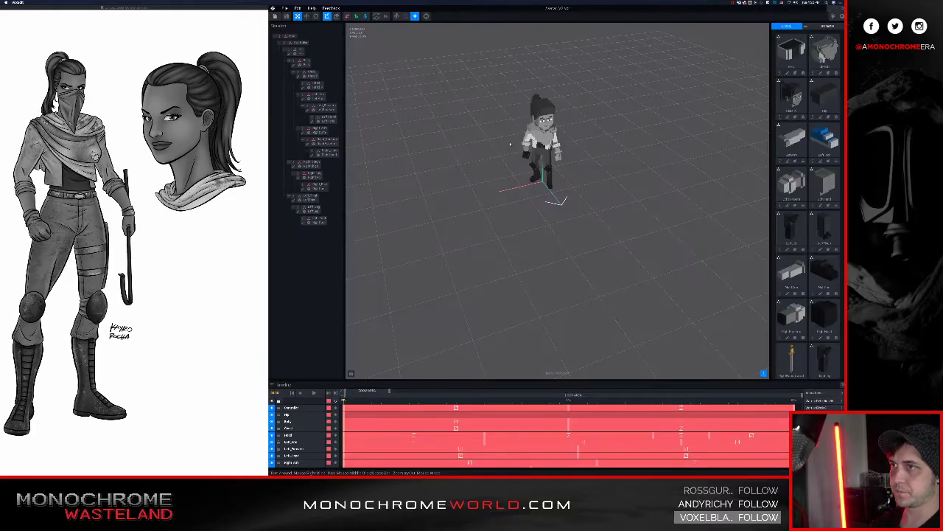
Check both knee pads on the rig from the front and side, and reopen the left thigh's voxel model.
{"action": "scroll", "coordinate": [546, 139], "scroll_direction": "up", "scroll_amount": 5}
{"action": "middle_click_drag", "start_coordinate": [547, 140], "coordinate": [567, 155]}
{"action": "right_click_drag", "start_coordinate": [566, 154], "coordinate": [568, 152]}
{"action": "left_click", "coordinate": [589, 202]}
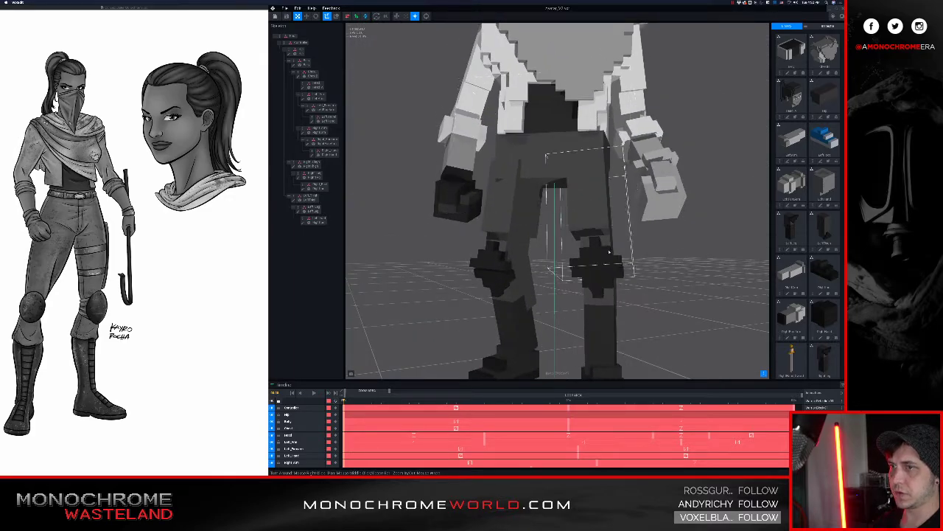
{"action": "right_click_drag", "start_coordinate": [589, 202], "coordinate": [642, 253]}
{"action": "left_click", "coordinate": [628, 246]}
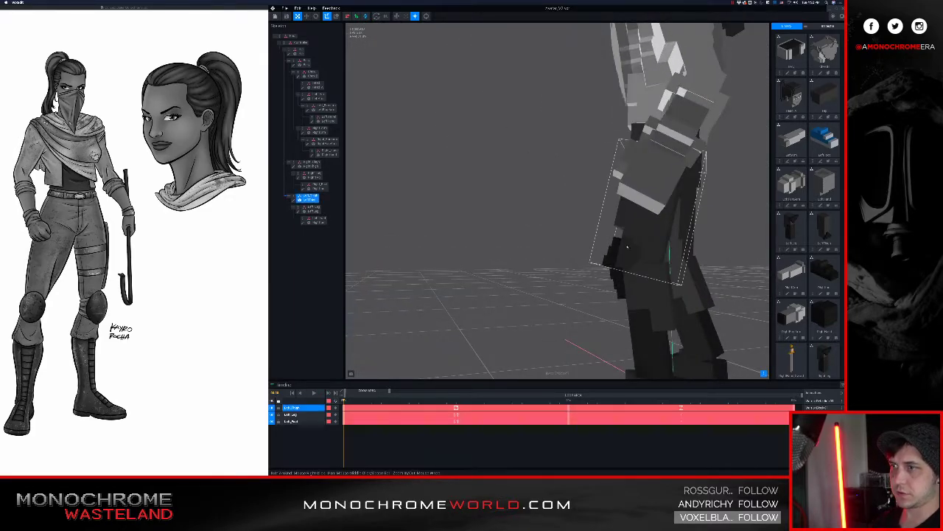
{"action": "left_click", "coordinate": [292, 201]}
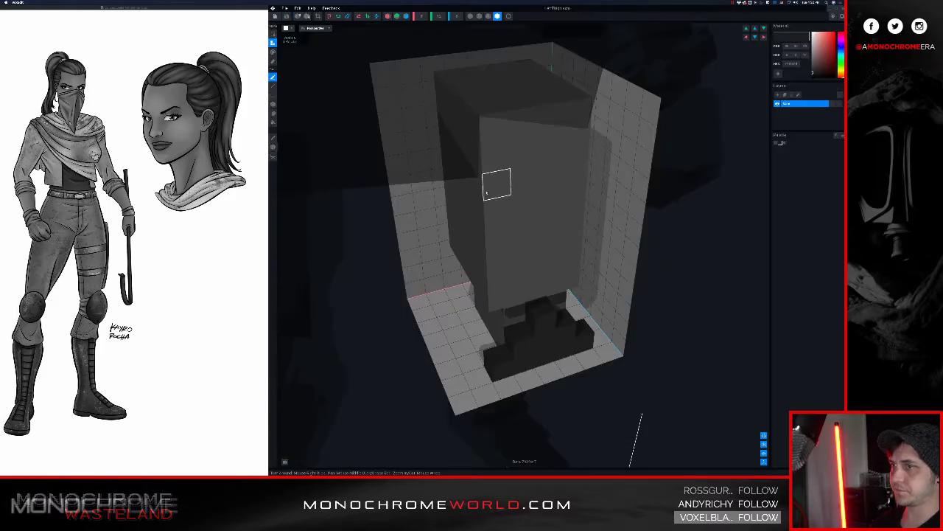
Paint a dark grey knee pad strap along the bottom of the left thigh's outer side, two voxels high beside the pad.
{"action": "mouse_move", "coordinate": [489, 186]}
{"action": "right_mouse_down"}
{"action": "mouse_move", "coordinate": [488, 220]}
{"action": "mouse_move", "coordinate": [481, 200]}
{"action": "mouse_move", "coordinate": [458, 228]}
{"action": "right_mouse_up"}
{"action": "scroll", "coordinate": [488, 221], "scroll_direction": "up", "scroll_amount": 3}
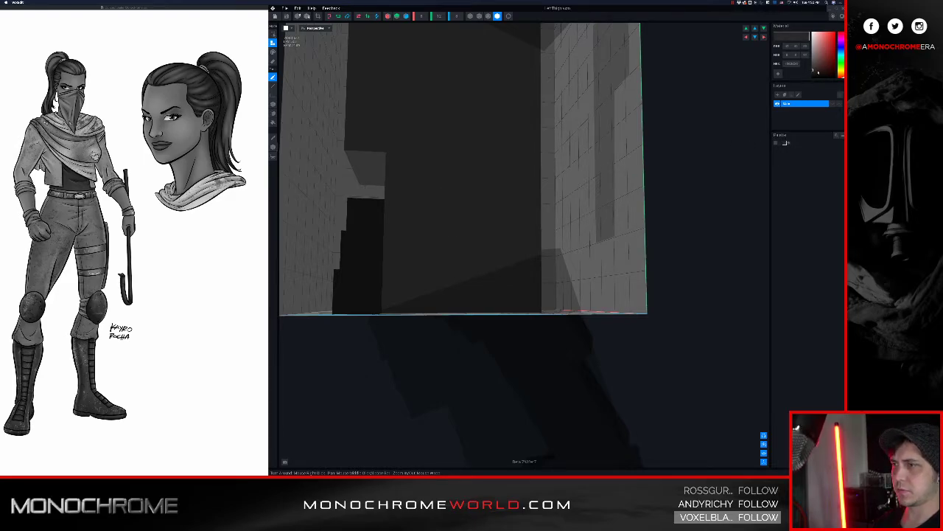
{"action": "left_click", "coordinate": [402, 291]}
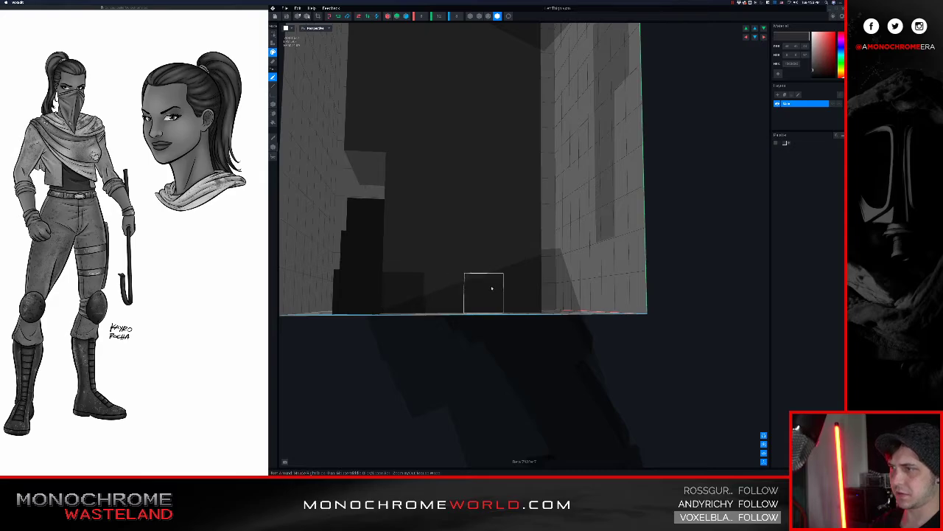
{"action": "left_click", "coordinate": [464, 295]}
{"action": "left_click", "coordinate": [402, 252]}
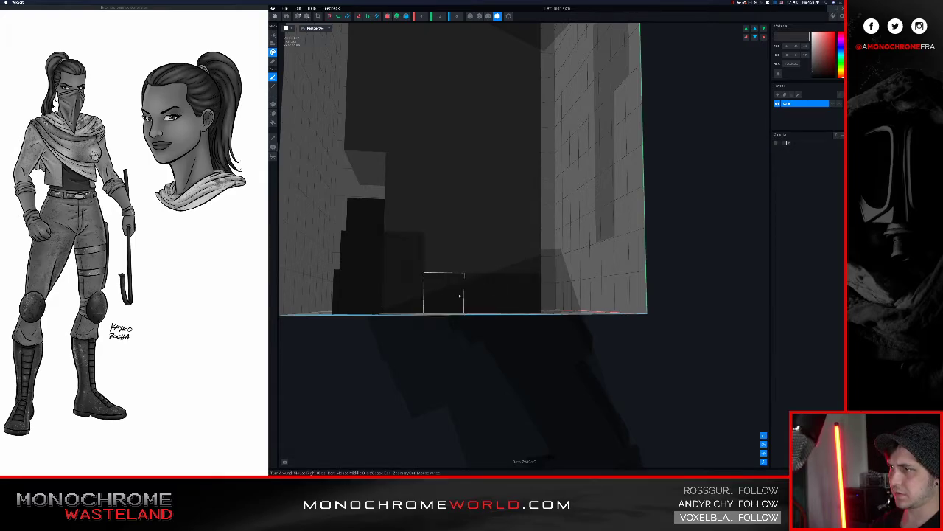
{"action": "right_click_drag", "start_coordinate": [462, 295], "coordinate": [459, 293]}
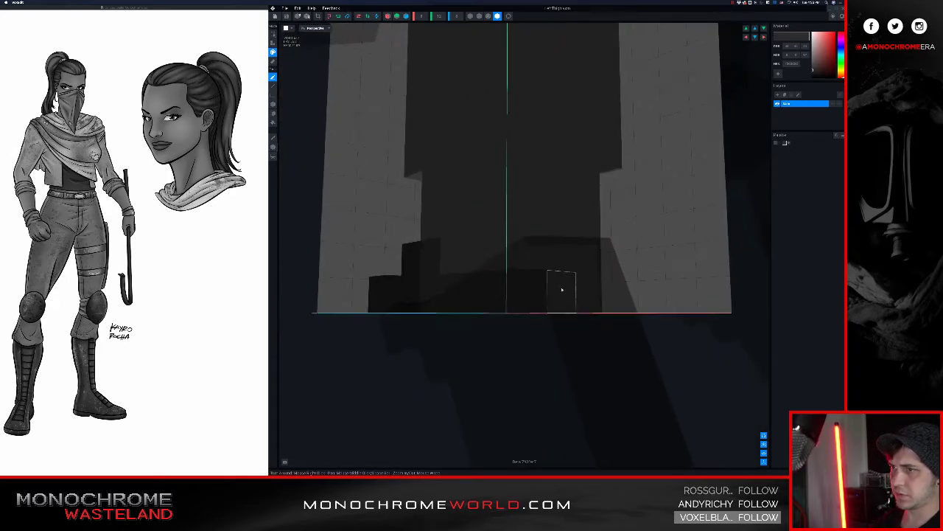
Continue the dark strap around the left thigh's back, underside and inner side, and save the model to the rig.
{"action": "mouse_move", "coordinate": [587, 291]}
{"action": "right_mouse_down"}
{"action": "mouse_move", "coordinate": [703, 291]}
{"action": "mouse_move", "coordinate": [689, 324]}
{"action": "right_mouse_up"}
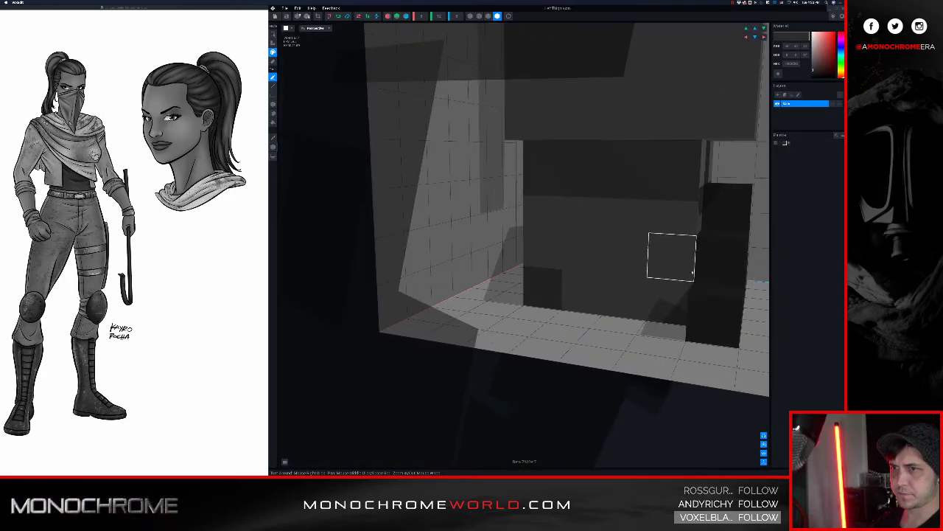
{"action": "right_click_drag", "start_coordinate": [585, 297], "coordinate": [640, 339]}
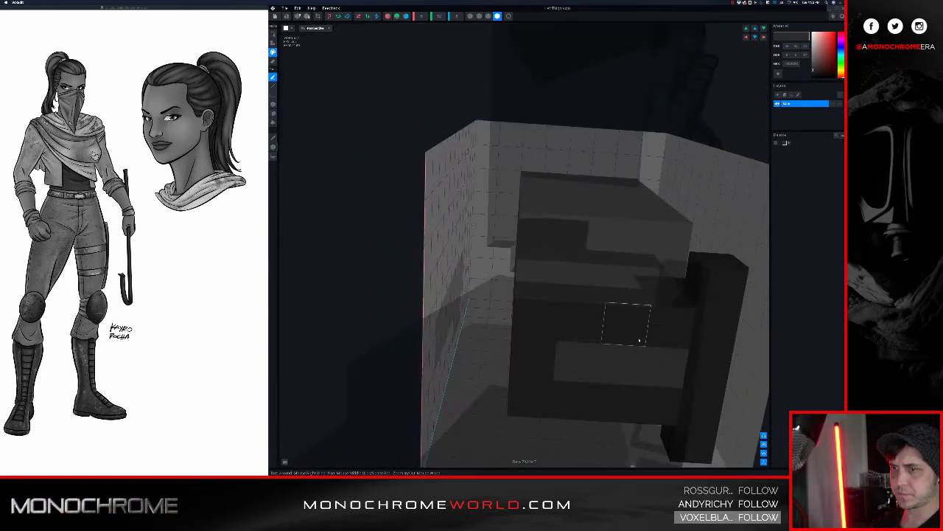
{"action": "scroll", "coordinate": [594, 358], "scroll_direction": "up", "scroll_amount": 6}
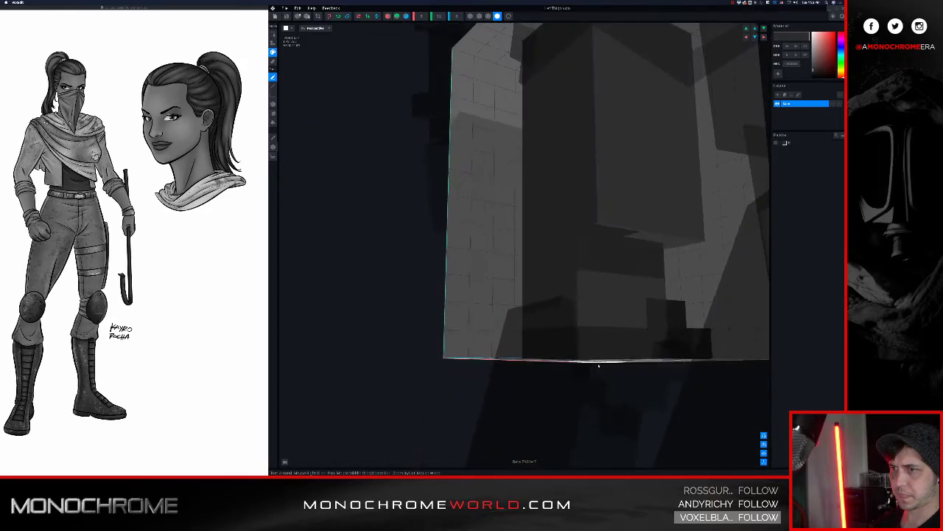
{"action": "right_click_drag", "start_coordinate": [623, 320], "coordinate": [620, 291]}
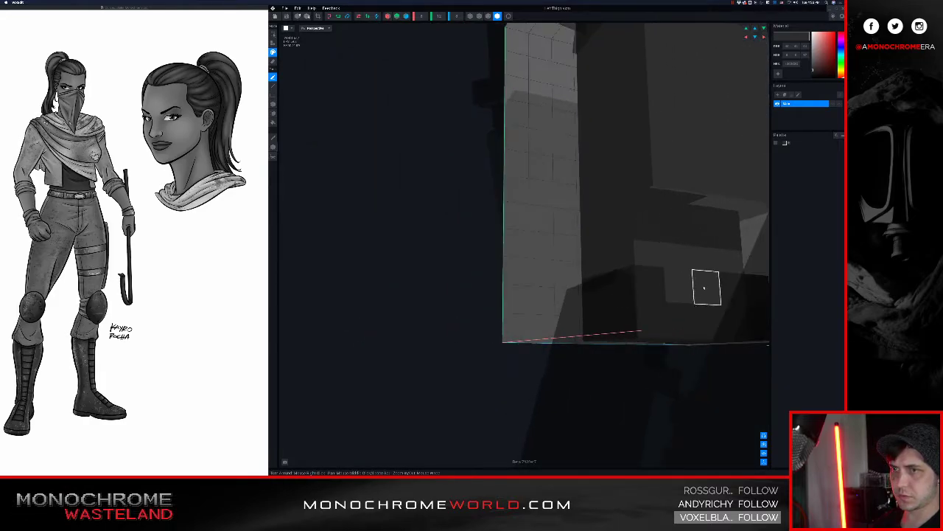
{"action": "right_click_drag", "start_coordinate": [678, 285], "coordinate": [354, 148]}
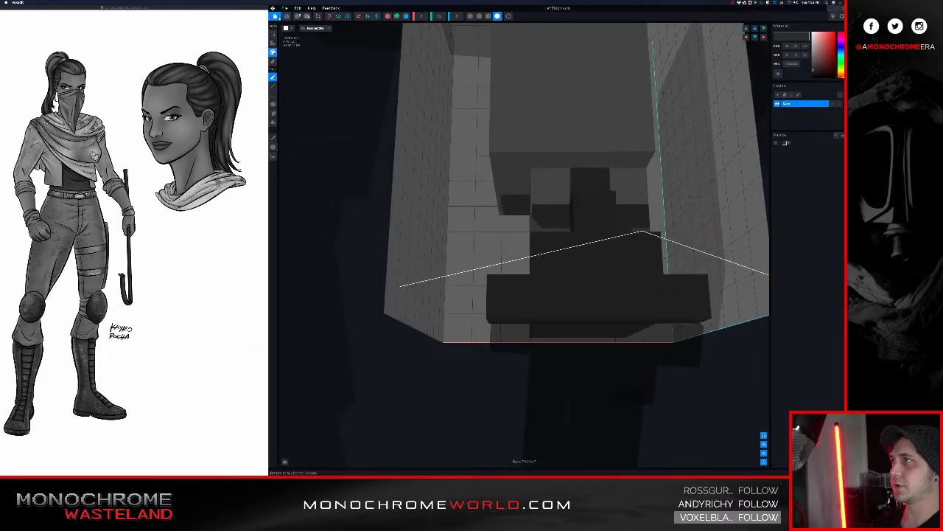
{"action": "left_click", "coordinate": [277, 17]}
{"action": "left_click", "coordinate": [521, 141]}
{"action": "scroll", "coordinate": [560, 153], "scroll_direction": "up", "scroll_amount": 3}
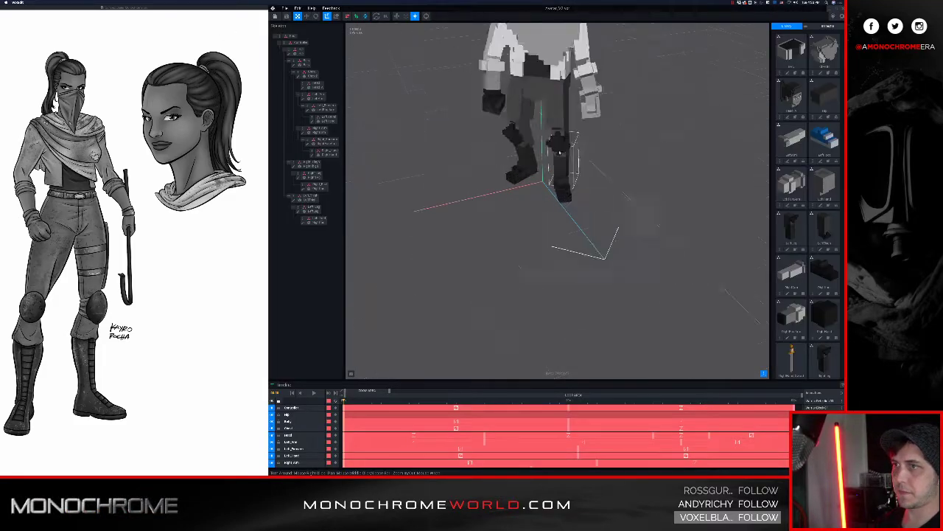
{"action": "right_click_drag", "start_coordinate": [561, 151], "coordinate": [581, 140]}
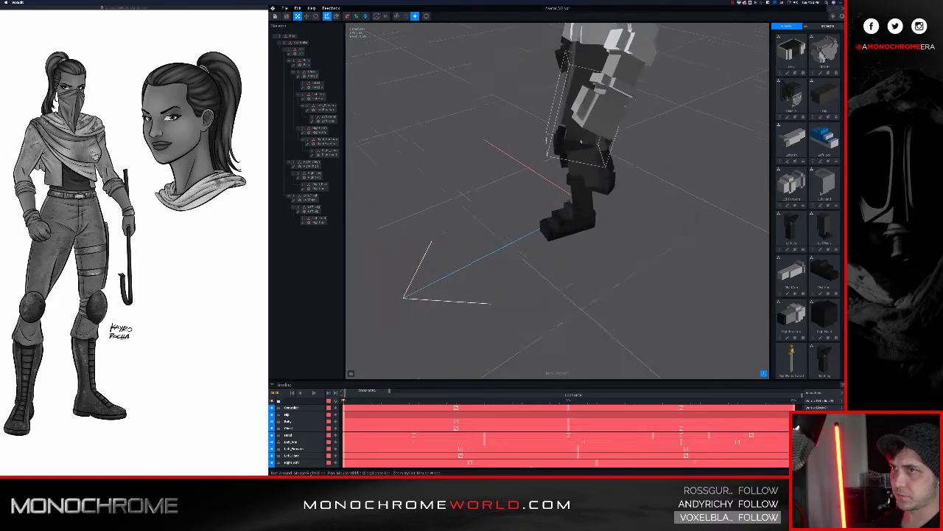
Open the left lower leg's voxel model and paint a dark grey strap, two voxels high, along its top surface and upper inner side.
{"action": "left_click_drag", "start_coordinate": [580, 142], "coordinate": [614, 199]}
{"action": "left_click", "coordinate": [614, 199]}
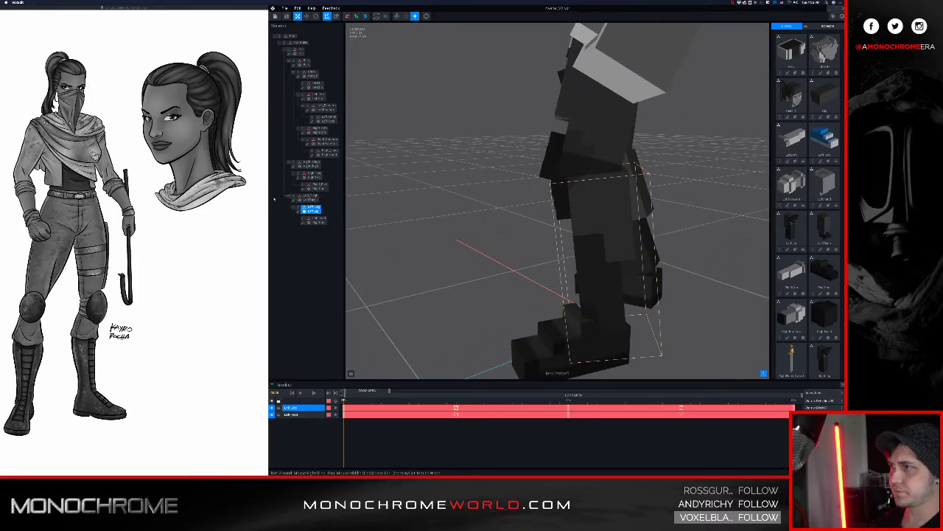
{"action": "left_click", "coordinate": [299, 211]}
{"action": "right_click_drag", "start_coordinate": [472, 196], "coordinate": [534, 193]}
{"action": "middle_click_drag", "start_coordinate": [535, 193], "coordinate": [547, 252]}
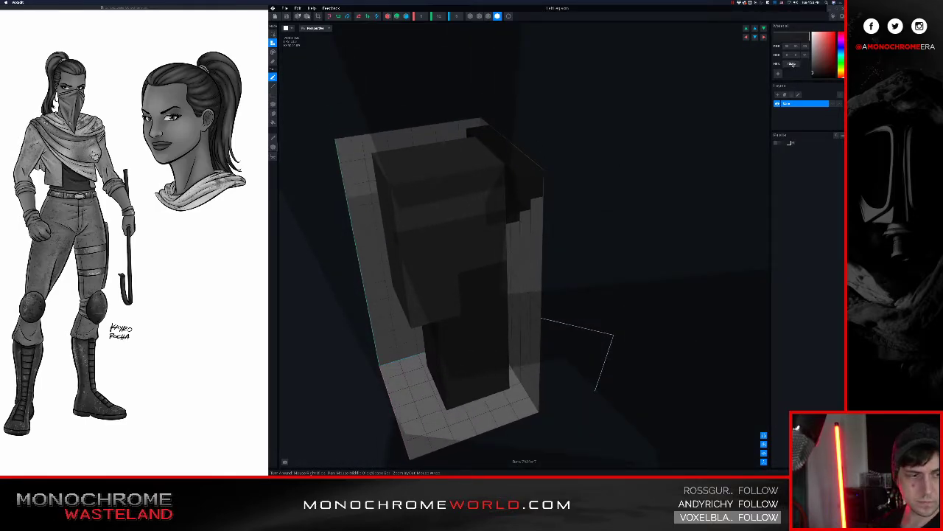
{"action": "mouse_move", "coordinate": [493, 175]}
{"action": "left_mouse_down"}
{"action": "mouse_move", "coordinate": [450, 152]}
{"action": "mouse_move", "coordinate": [402, 162]}
{"action": "mouse_move", "coordinate": [456, 167]}
{"action": "left_mouse_up"}
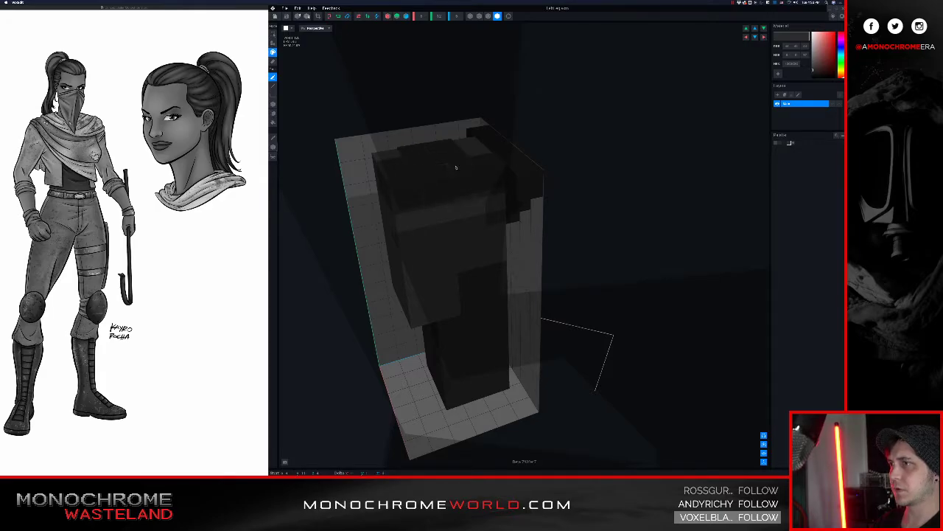
{"action": "left_click", "coordinate": [388, 162]}
{"action": "mouse_move", "coordinate": [494, 199]}
{"action": "left_mouse_down"}
{"action": "mouse_move", "coordinate": [406, 206]}
{"action": "mouse_move", "coordinate": [438, 209]}
{"action": "left_mouse_up"}
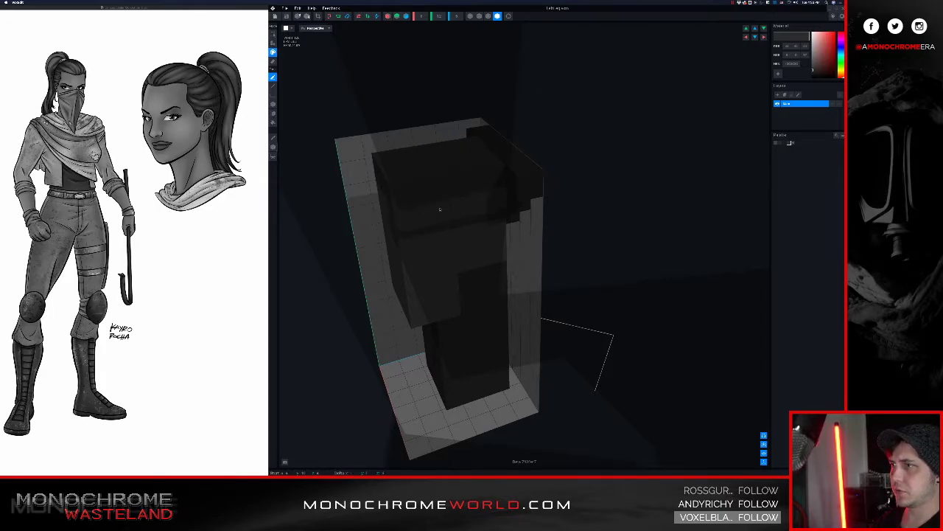
Continue the two-voxel dark strap around the left lower leg's back and outer side, and return the saved model to the rig.
{"action": "mouse_move", "coordinate": [438, 208]}
{"action": "right_mouse_down"}
{"action": "mouse_move", "coordinate": [390, 196]}
{"action": "mouse_move", "coordinate": [375, 223]}
{"action": "right_mouse_up"}
{"action": "left_click_drag", "start_coordinate": [374, 223], "coordinate": [288, 222]}
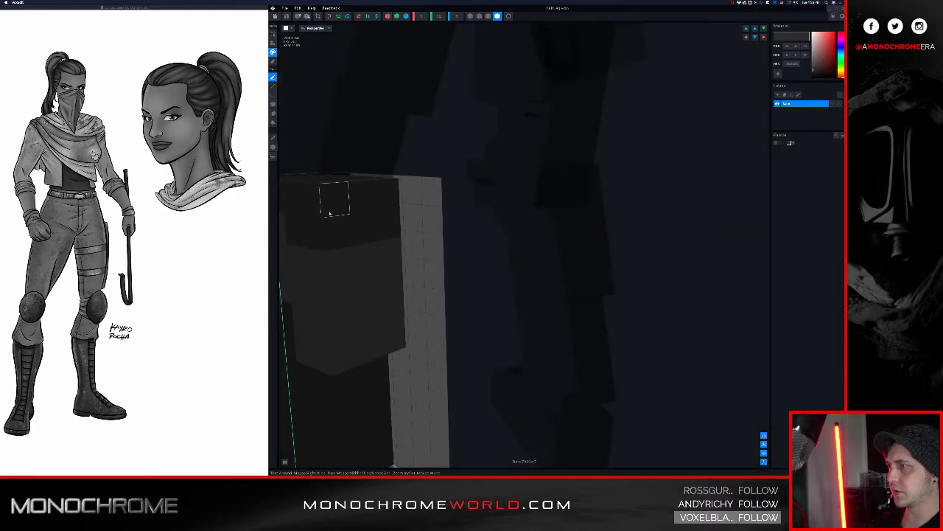
{"action": "mouse_move", "coordinate": [329, 213]}
{"action": "right_mouse_down"}
{"action": "mouse_move", "coordinate": [390, 214]}
{"action": "mouse_move", "coordinate": [395, 202]}
{"action": "mouse_move", "coordinate": [379, 212]}
{"action": "right_mouse_up"}
{"action": "left_click", "coordinate": [370, 232]}
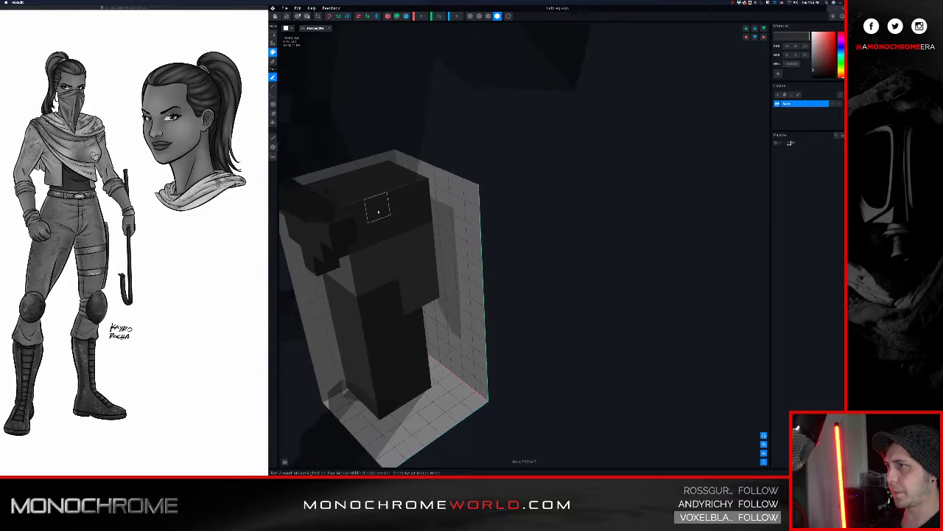
{"action": "left_click", "coordinate": [276, 16]}
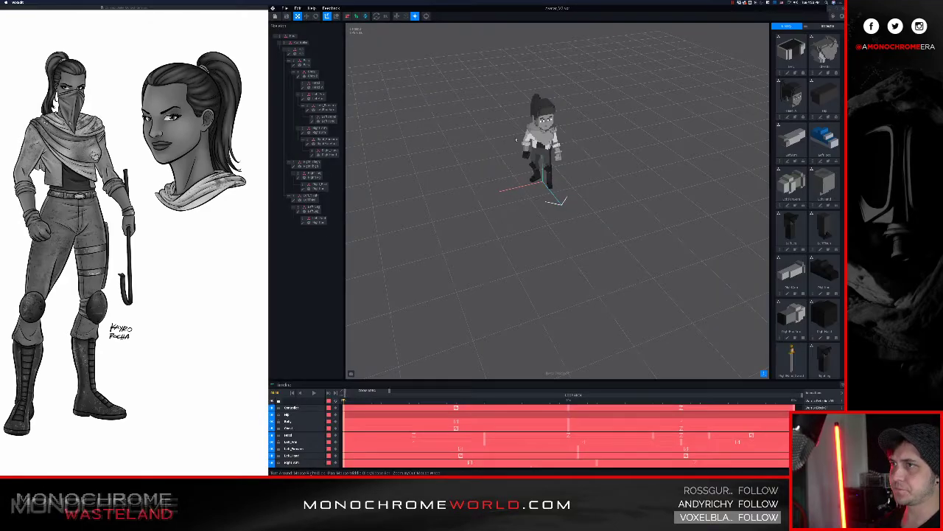
Open the right thigh's voxel model and try painting a dark strap, two voxels high, along the bottom of its outer side.
{"action": "scroll", "coordinate": [570, 116], "scroll_direction": "up", "scroll_amount": 6}
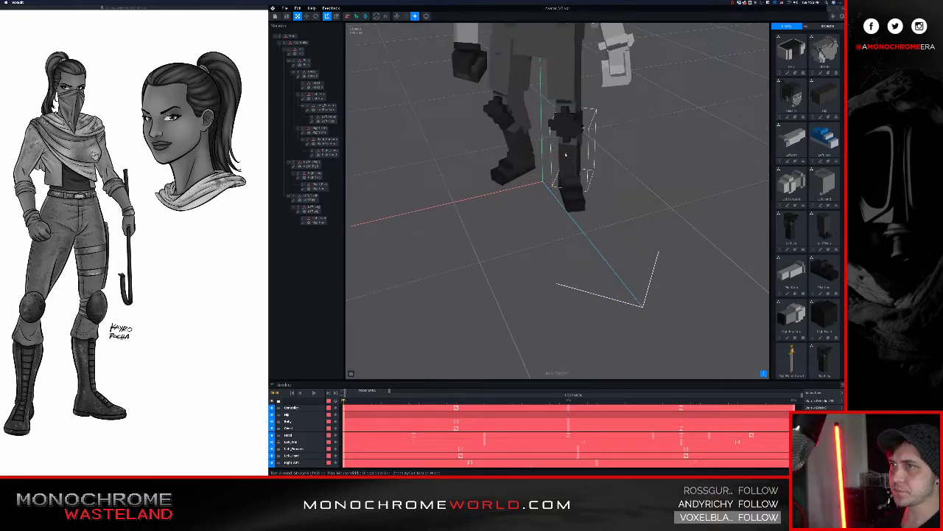
{"action": "right_click_drag", "start_coordinate": [571, 117], "coordinate": [592, 125]}
{"action": "middle_click_drag", "start_coordinate": [593, 124], "coordinate": [556, 169]}
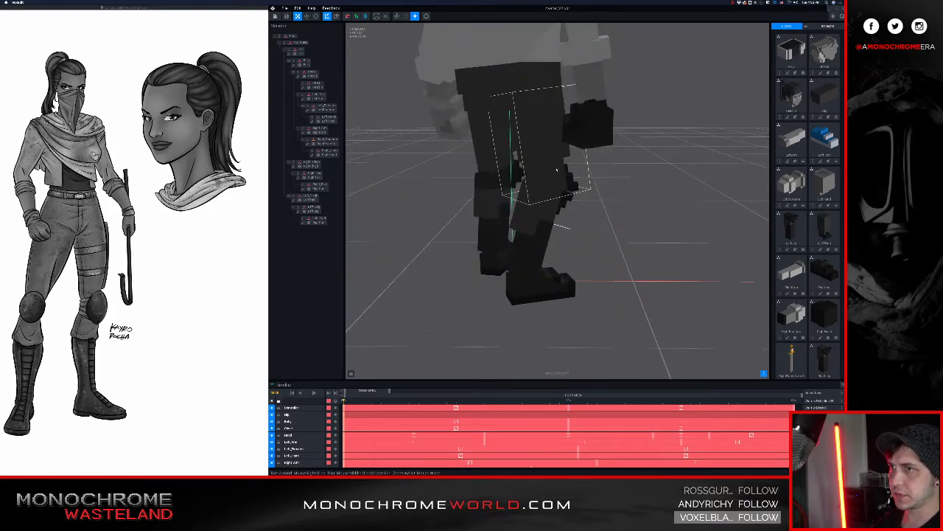
{"action": "left_click", "coordinate": [556, 169]}
{"action": "left_click", "coordinate": [293, 167]}
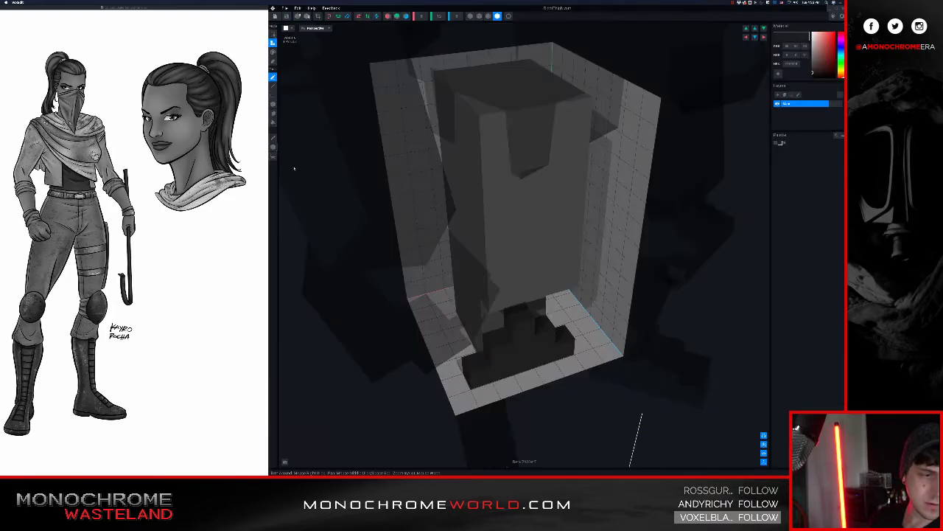
{"action": "right_click_drag", "start_coordinate": [476, 244], "coordinate": [496, 244]}
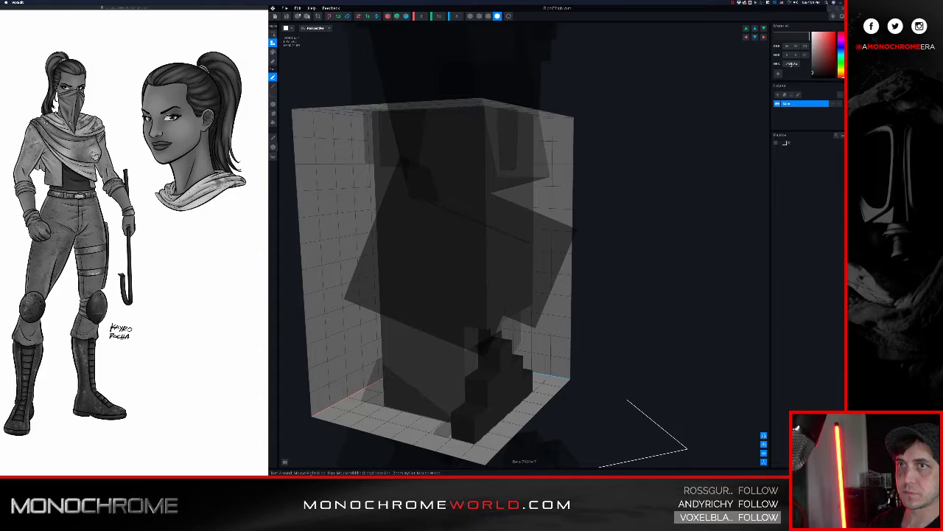
{"action": "mouse_move", "coordinate": [501, 342]}
{"action": "right_mouse_down"}
{"action": "mouse_move", "coordinate": [518, 332]}
{"action": "mouse_move", "coordinate": [492, 342]}
{"action": "right_mouse_up"}
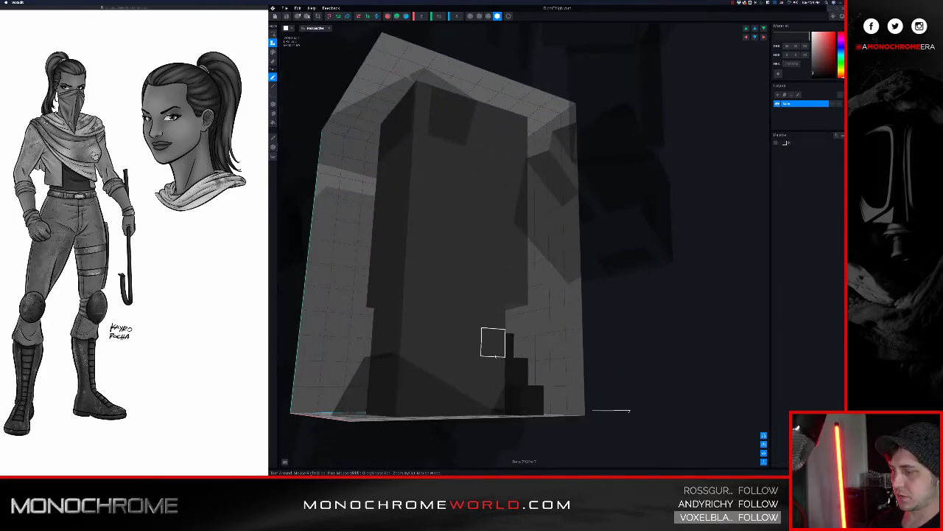
{"action": "key", "text": "g"}
{"action": "mouse_move", "coordinate": [491, 400]}
{"action": "left_mouse_down"}
{"action": "mouse_move", "coordinate": [434, 381]}
{"action": "mouse_move", "coordinate": [457, 387]}
{"action": "left_mouse_up"}
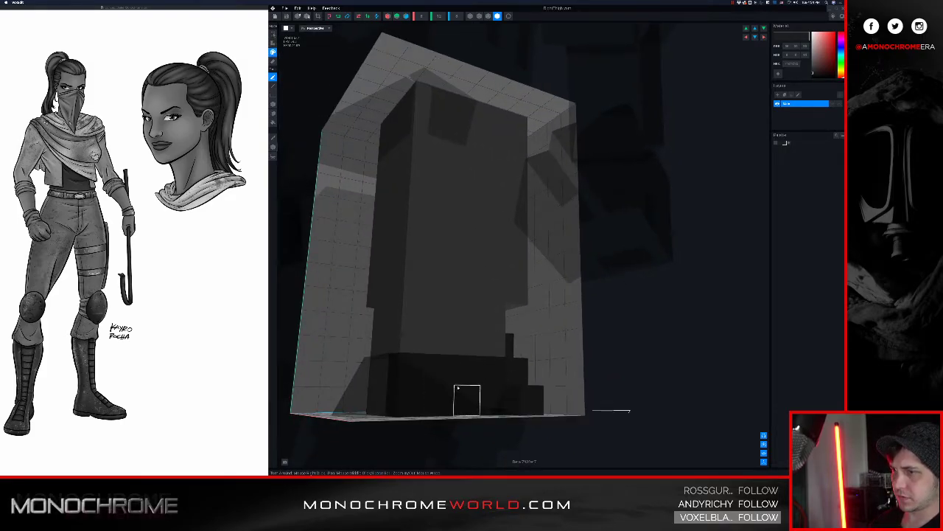
Undo the strap painted on the right thigh and return to the rig.
{"action": "right_click_drag", "start_coordinate": [457, 388], "coordinate": [435, 394]}
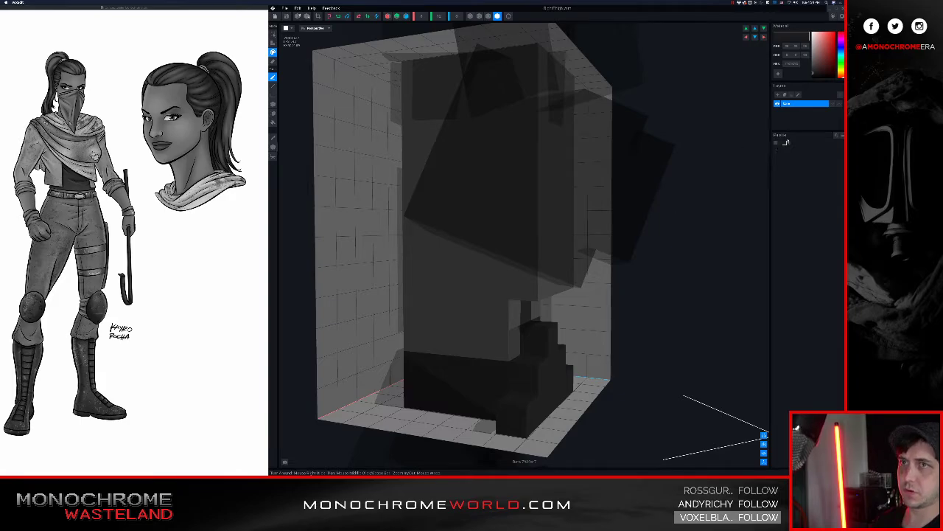
{"action": "key", "text": "ctrl+z"}
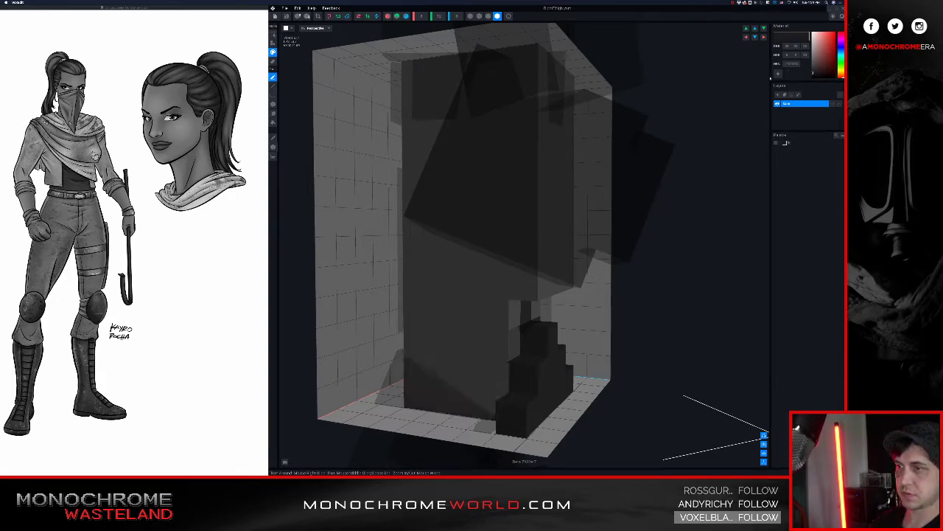
{"action": "left_click", "coordinate": [274, 16]}
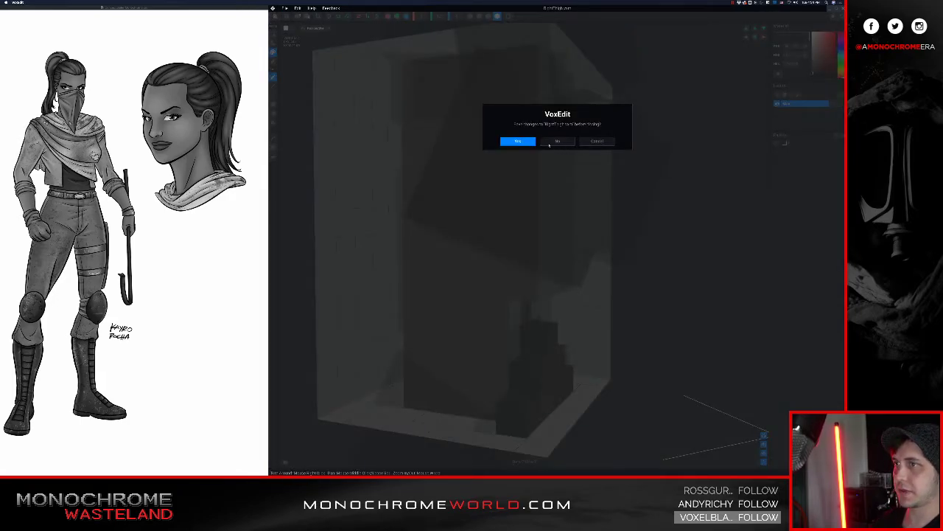
{"action": "left_click", "coordinate": [518, 141]}
Reopen the left thigh's voxel model, pick its dark grey strap colour, and return to the rig.
{"action": "scroll", "coordinate": [549, 161], "scroll_direction": "up", "scroll_amount": 5}
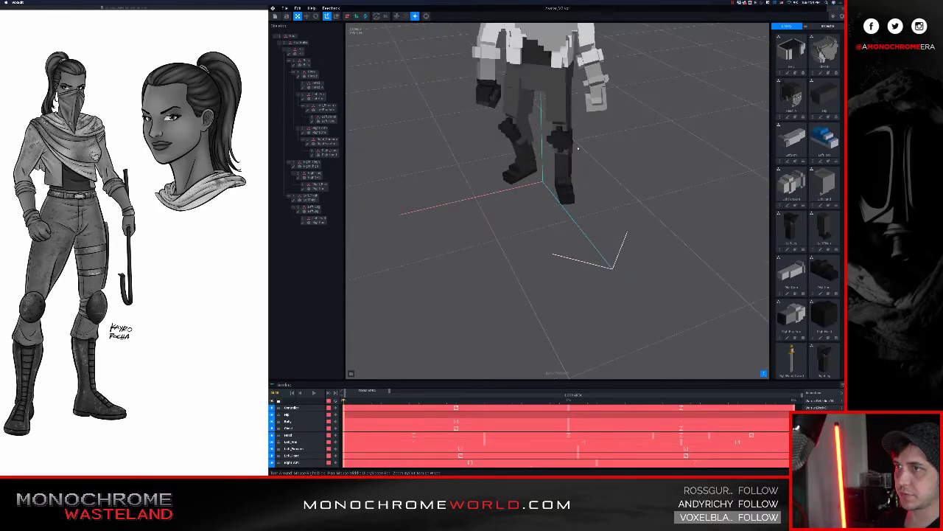
{"action": "right_click_drag", "start_coordinate": [627, 154], "coordinate": [566, 146]}
{"action": "left_click", "coordinate": [569, 137]}
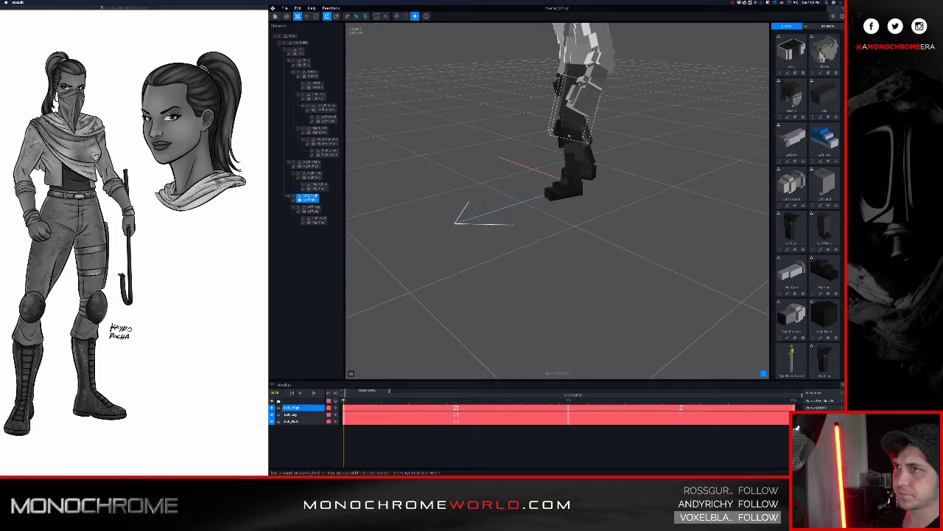
{"action": "double_click", "coordinate": [293, 200]}
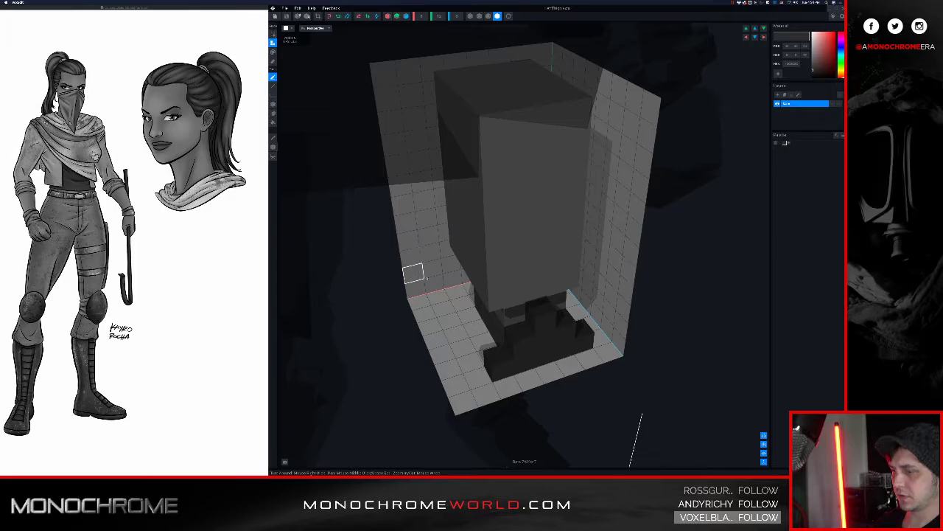
{"action": "right_click_drag", "start_coordinate": [426, 277], "coordinate": [437, 274]}
{"action": "key", "text": "i"}
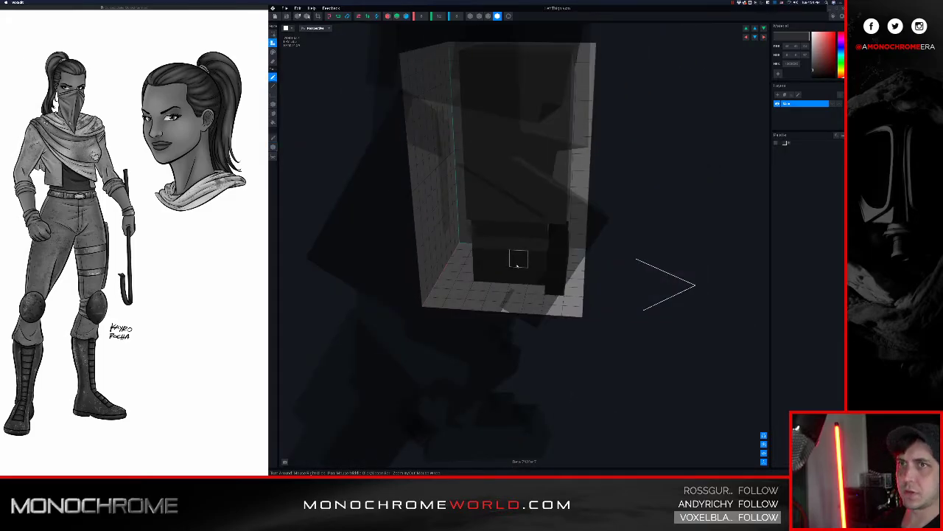
{"action": "left_click", "coordinate": [274, 16]}
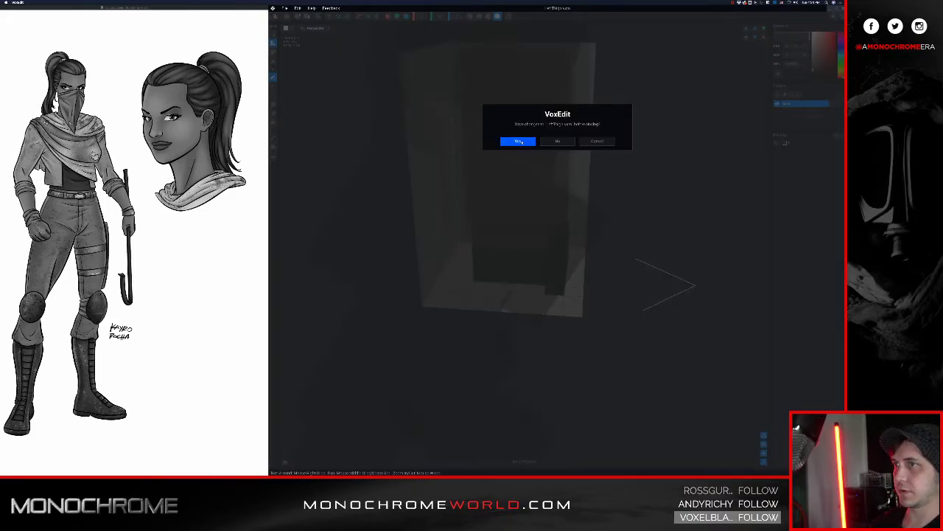
{"action": "left_click", "coordinate": [525, 145]}
Reopen the right thigh's voxel model and paint a dark grey strap, two voxels high, along the bottom of its outer side.
{"action": "scroll", "coordinate": [532, 177], "scroll_direction": "up", "scroll_amount": 5}
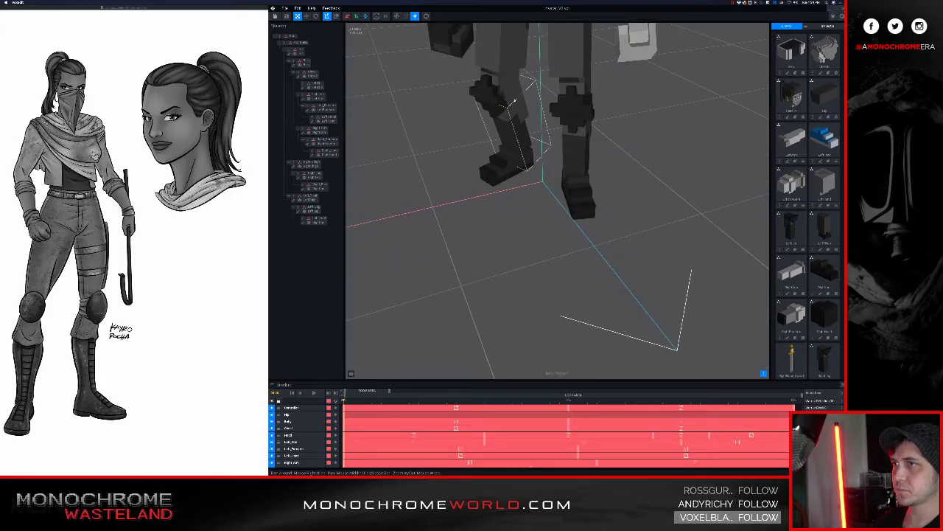
{"action": "right_click_drag", "start_coordinate": [501, 136], "coordinate": [509, 74]}
{"action": "left_click", "coordinate": [512, 65]}
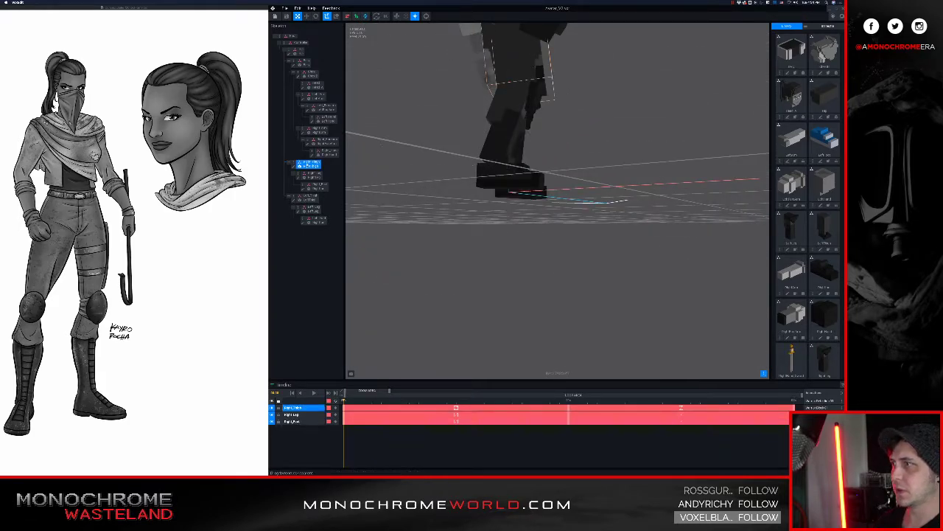
{"action": "double_click", "coordinate": [292, 167]}
{"action": "right_click_drag", "start_coordinate": [498, 210], "coordinate": [509, 193]}
{"action": "scroll", "coordinate": [509, 193], "scroll_direction": "up", "scroll_amount": 2}
{"action": "middle_click_drag", "start_coordinate": [509, 193], "coordinate": [562, 139]}
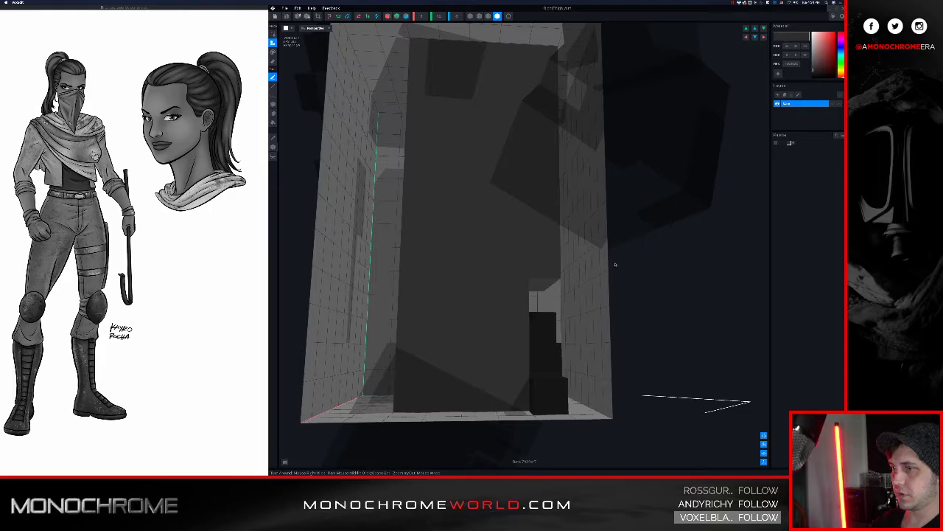
{"action": "mouse_move", "coordinate": [519, 380]}
{"action": "left_mouse_down"}
{"action": "mouse_move", "coordinate": [470, 374]}
{"action": "mouse_move", "coordinate": [447, 394]}
{"action": "mouse_move", "coordinate": [479, 392]}
{"action": "left_mouse_up"}
Continue the dark strap around the right thigh's back and inner side, and save the model to the rig.
{"action": "mouse_move", "coordinate": [480, 391]}
{"action": "right_mouse_down"}
{"action": "mouse_move", "coordinate": [457, 377]}
{"action": "mouse_move", "coordinate": [494, 362]}
{"action": "right_mouse_up"}
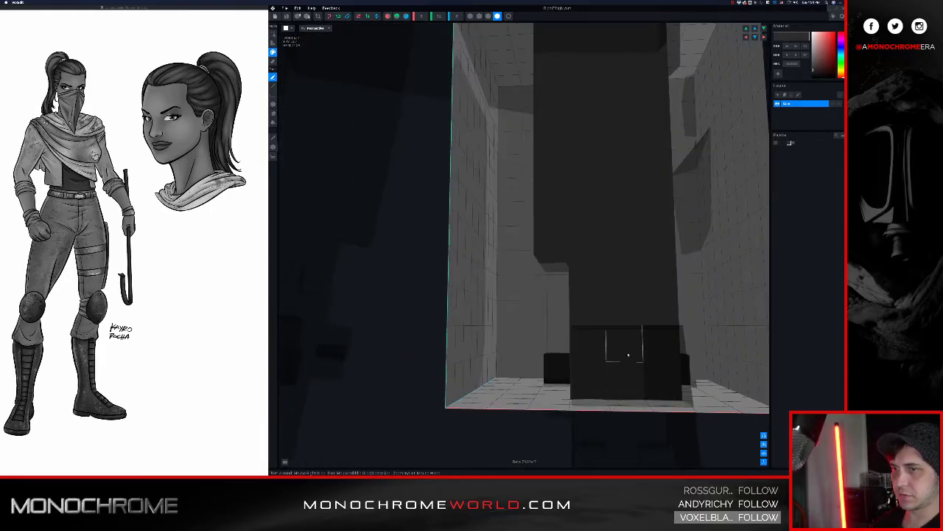
{"action": "right_click_drag", "start_coordinate": [636, 383], "coordinate": [507, 362]}
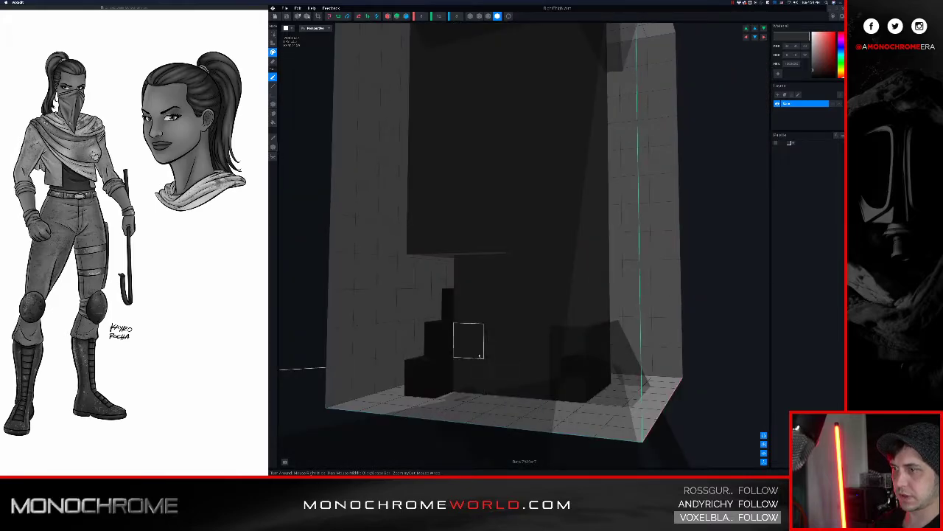
{"action": "left_click_drag", "start_coordinate": [479, 356], "coordinate": [541, 358]}
{"action": "mouse_move", "coordinate": [540, 358]}
{"action": "right_mouse_down"}
{"action": "mouse_move", "coordinate": [552, 356]}
{"action": "mouse_move", "coordinate": [511, 371]}
{"action": "right_mouse_up"}
{"action": "left_click_drag", "start_coordinate": [463, 383], "coordinate": [541, 380]}
{"action": "mouse_move", "coordinate": [524, 337]}
{"action": "right_mouse_down"}
{"action": "mouse_move", "coordinate": [511, 310]}
{"action": "mouse_move", "coordinate": [486, 310]}
{"action": "right_mouse_up"}
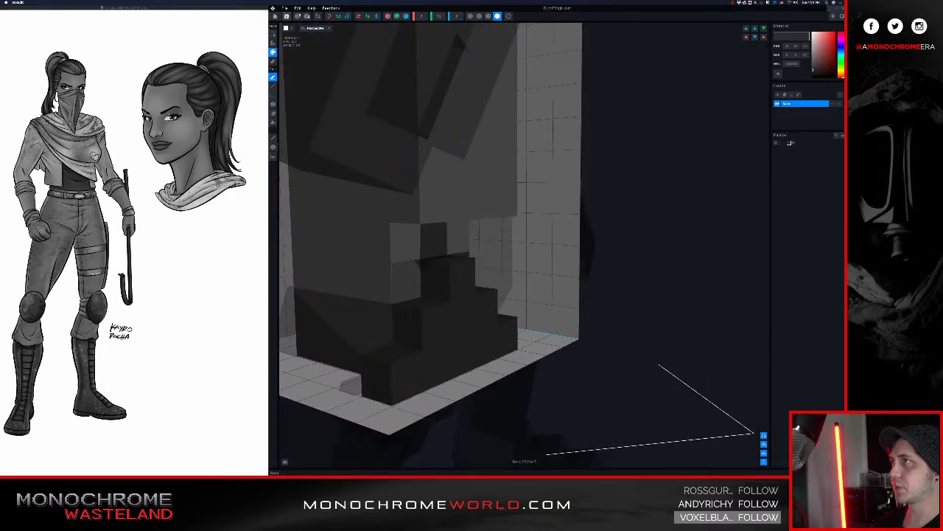
{"action": "left_click", "coordinate": [277, 16]}
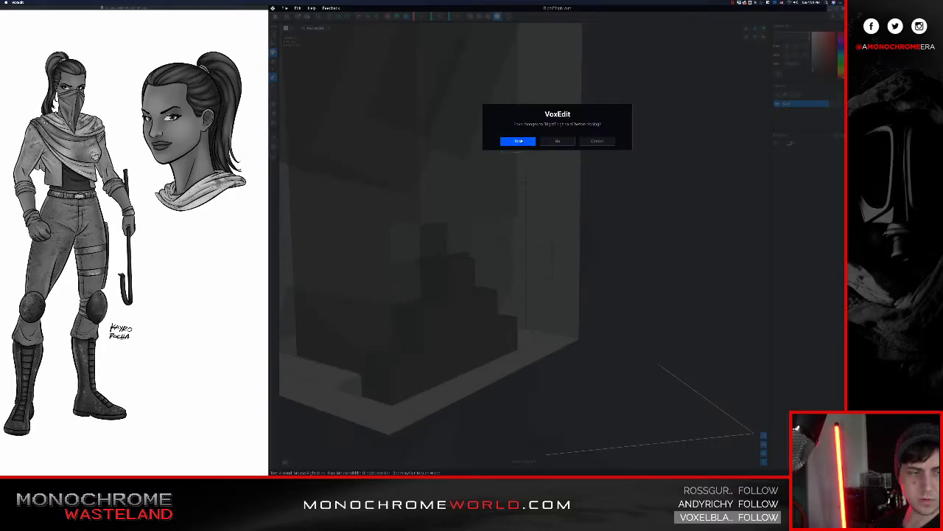
{"action": "left_click", "coordinate": [514, 142]}
Open the right lower leg's voxel model and paint the dark grey strap across its top surface and upper outer side.
{"action": "scroll", "coordinate": [516, 148], "scroll_direction": "up", "scroll_amount": 5}
{"action": "right_click_drag", "start_coordinate": [442, 147], "coordinate": [511, 151]}
{"action": "left_click", "coordinate": [510, 151]}
{"action": "left_click", "coordinate": [507, 149]}
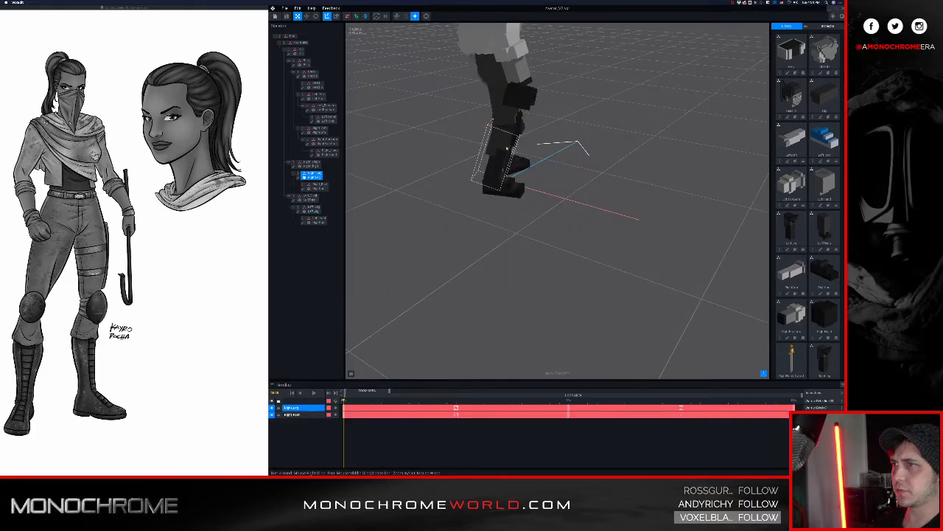
{"action": "left_click", "coordinate": [298, 177]}
{"action": "scroll", "coordinate": [482, 200], "scroll_direction": "up", "scroll_amount": 2}
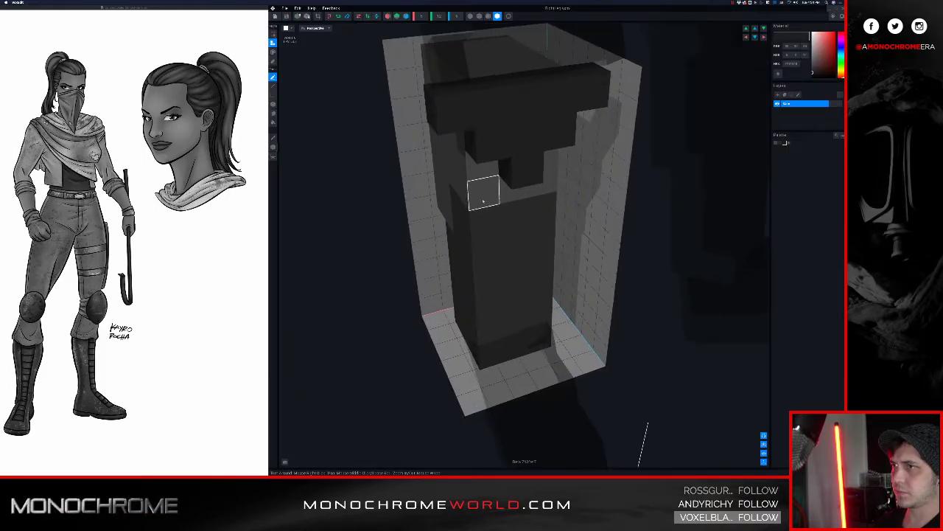
{"action": "mouse_move", "coordinate": [459, 147]}
{"action": "right_mouse_down"}
{"action": "mouse_move", "coordinate": [465, 177]}
{"action": "mouse_move", "coordinate": [478, 166]}
{"action": "right_mouse_up"}
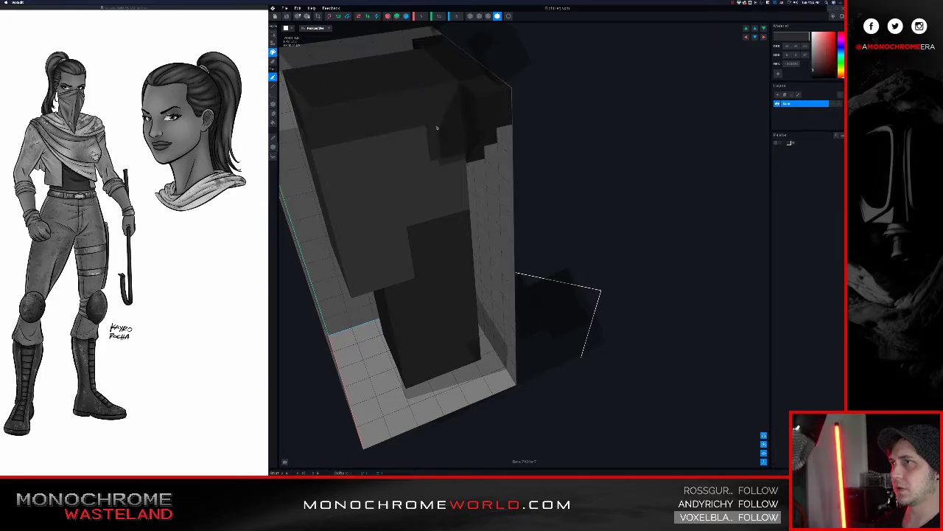
Continue the dark grey strap around the right lower leg's remaining upper sides, then save the model and return to the rig.
{"action": "right_click_drag", "start_coordinate": [343, 135], "coordinate": [431, 161]}
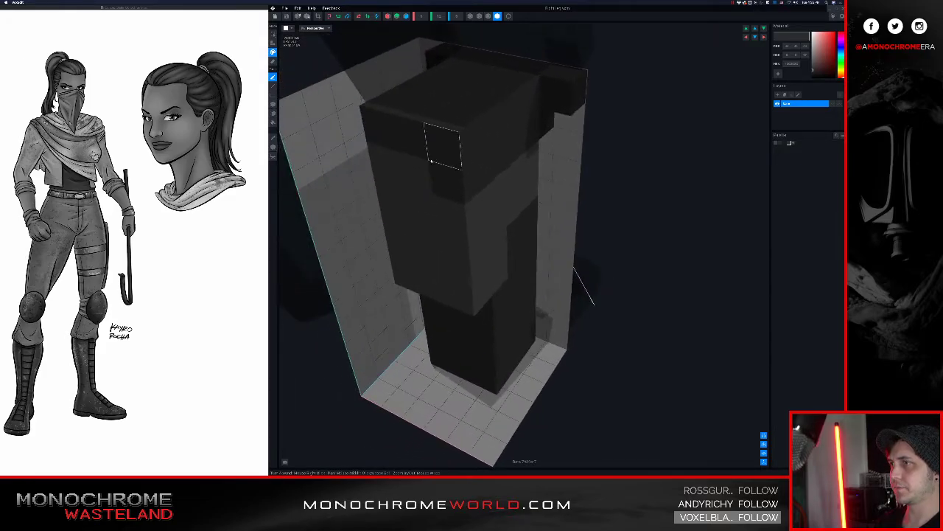
{"action": "left_click_drag", "start_coordinate": [421, 174], "coordinate": [385, 158]}
{"action": "right_click_drag", "start_coordinate": [385, 158], "coordinate": [473, 168]}
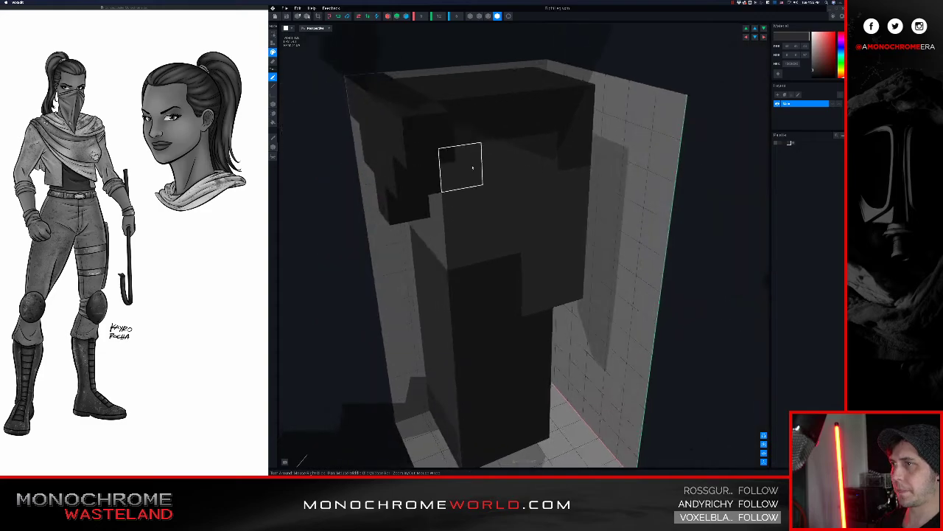
{"action": "left_click_drag", "start_coordinate": [473, 167], "coordinate": [533, 160]}
{"action": "scroll", "coordinate": [518, 140], "scroll_direction": "down", "scroll_amount": 3}
{"action": "right_click_drag", "start_coordinate": [518, 141], "coordinate": [575, 151]}
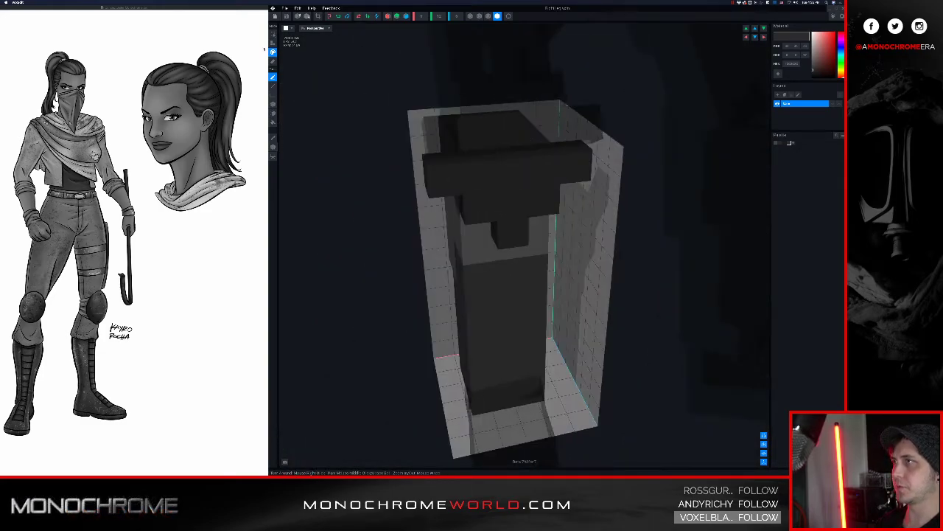
{"action": "left_click", "coordinate": [275, 16]}
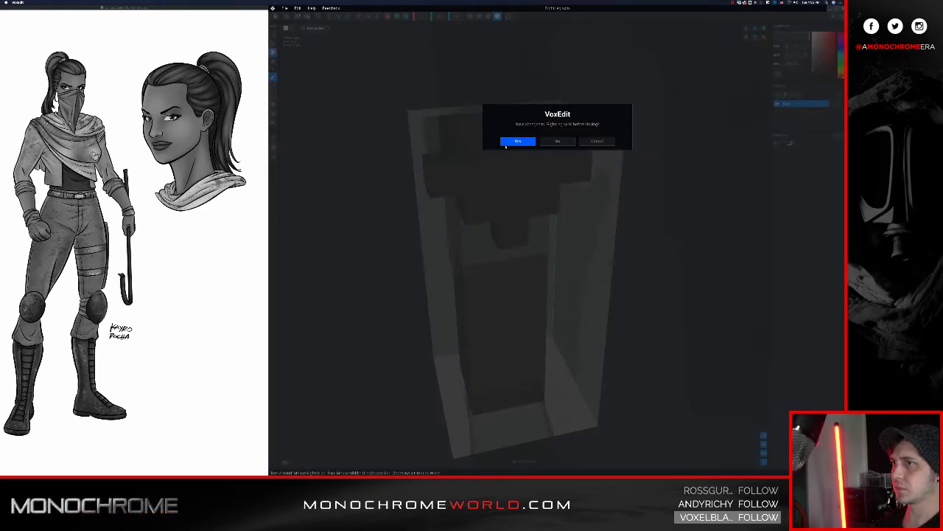
{"action": "left_click", "coordinate": [517, 142]}
Examine the strapped knee pads and the whole character on the rig against the concept art.
{"action": "scroll", "coordinate": [543, 183], "scroll_direction": "up", "scroll_amount": 5}
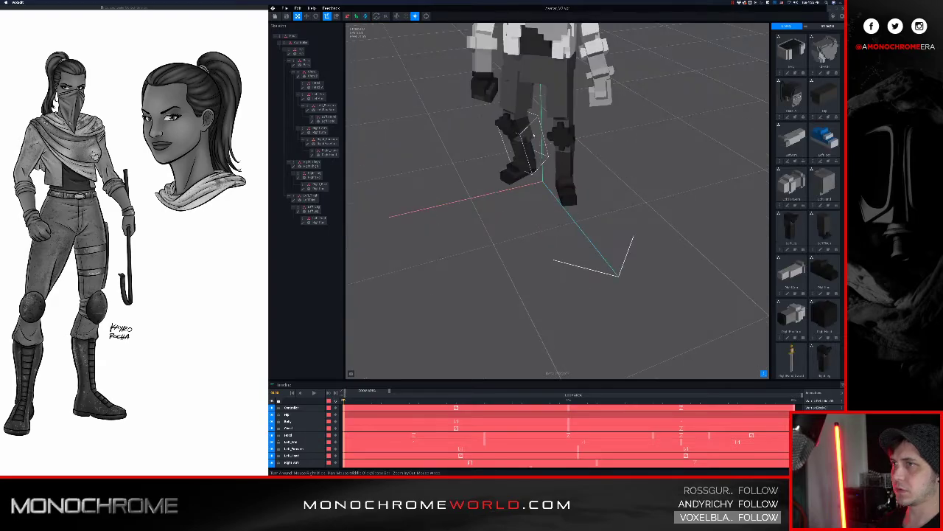
{"action": "right_click_drag", "start_coordinate": [543, 183], "coordinate": [532, 151]}
{"action": "scroll", "coordinate": [525, 148], "scroll_direction": "down", "scroll_amount": 2}
{"action": "middle_click_drag", "start_coordinate": [530, 52], "coordinate": [507, 148]}
{"action": "right_click_drag", "start_coordinate": [516, 180], "coordinate": [528, 145]}
{"action": "middle_click_drag", "start_coordinate": [529, 33], "coordinate": [526, 163]}
{"action": "right_click_drag", "start_coordinate": [525, 163], "coordinate": [521, 169]}
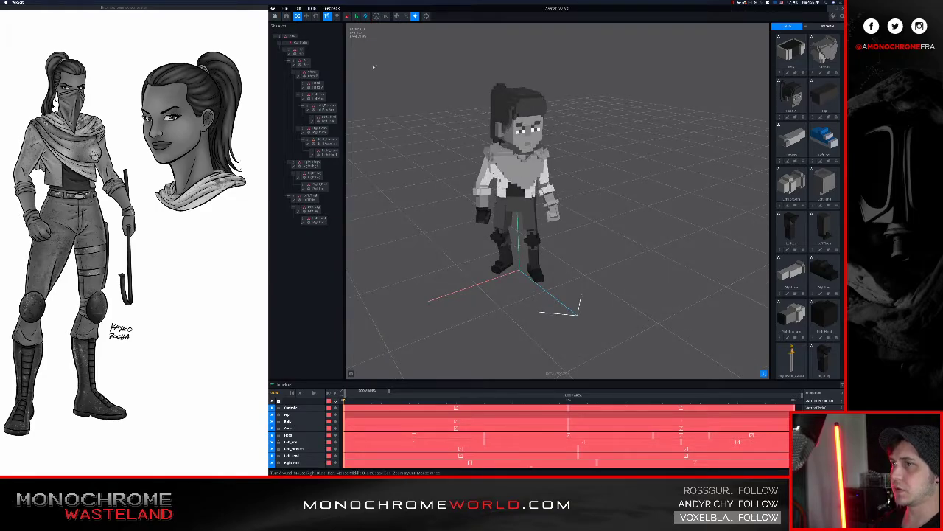
Open the lower torso's voxel model, erase white voxels along the jacket's lower front edges, and save the model to the rig.
{"action": "scroll", "coordinate": [516, 199], "scroll_direction": "up", "scroll_amount": 5}
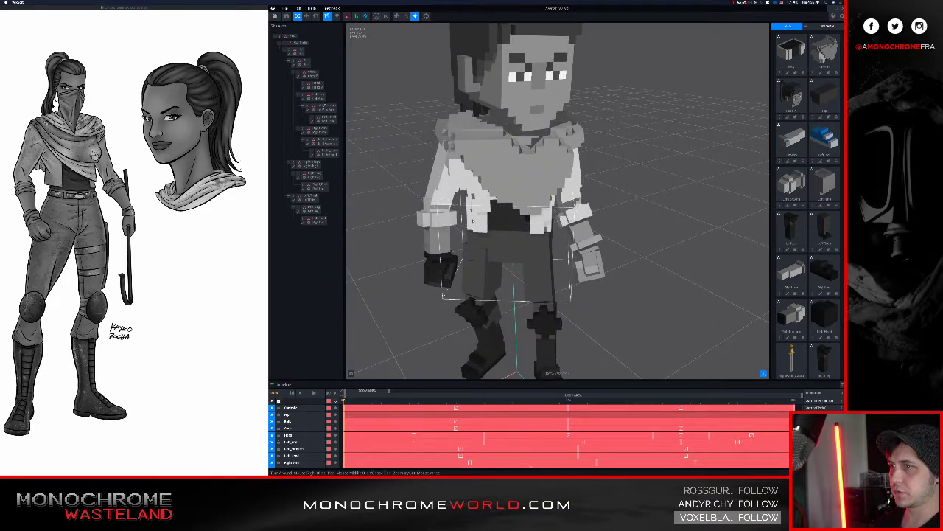
{"action": "left_click", "coordinate": [478, 221]}
{"action": "left_click", "coordinate": [293, 65]}
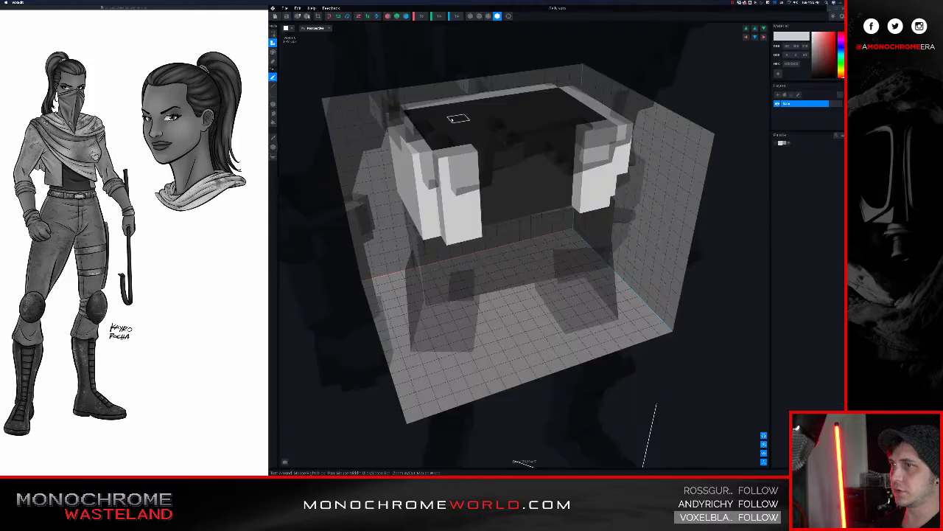
{"action": "right_click_drag", "start_coordinate": [457, 118], "coordinate": [475, 141]}
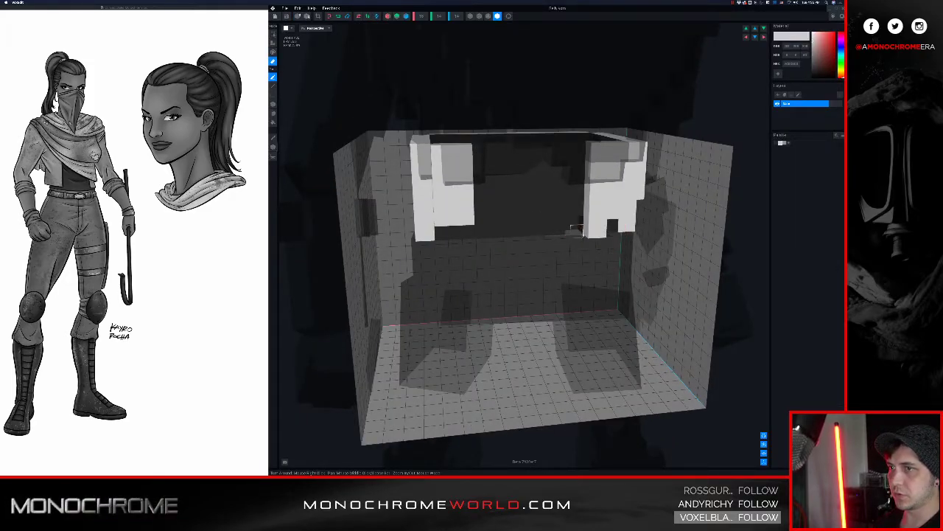
{"action": "left_click", "coordinate": [595, 231]}
{"action": "mouse_move", "coordinate": [594, 227]}
{"action": "right_mouse_down"}
{"action": "mouse_move", "coordinate": [577, 224]}
{"action": "mouse_move", "coordinate": [591, 222]}
{"action": "right_mouse_up"}
{"action": "right_click_drag", "start_coordinate": [518, 203], "coordinate": [382, 97]}
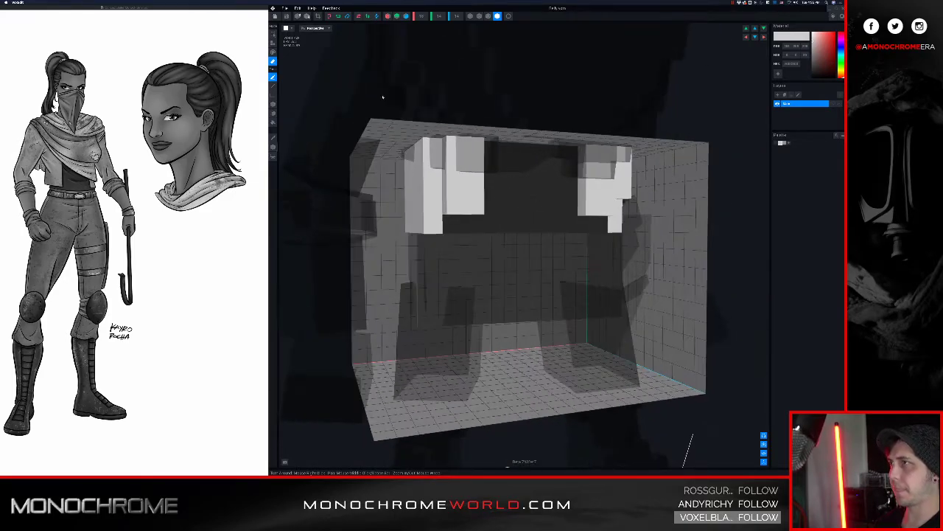
{"action": "left_click", "coordinate": [286, 17]}
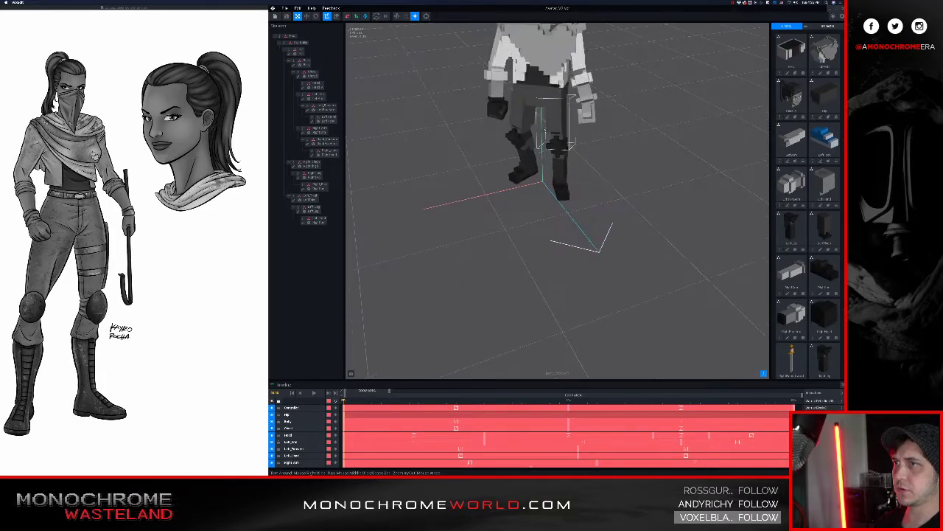
Review the full character with its trimmed jacket on the rig and clear the selection.
{"action": "right_click_drag", "start_coordinate": [543, 141], "coordinate": [557, 111]}
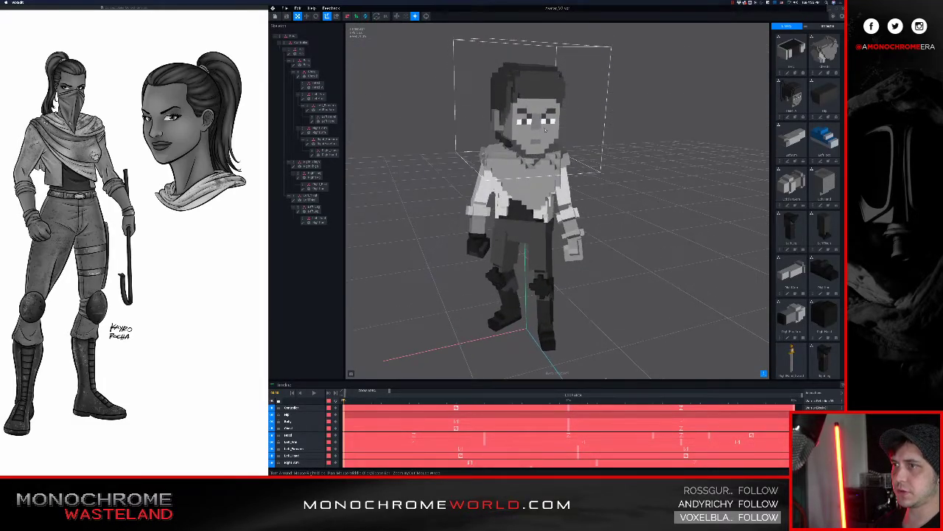
{"action": "middle_click_drag", "start_coordinate": [556, 111], "coordinate": [541, 140]}
{"action": "right_click_drag", "start_coordinate": [541, 140], "coordinate": [542, 139]}
{"action": "middle_click_drag", "start_coordinate": [536, 152], "coordinate": [543, 131]}
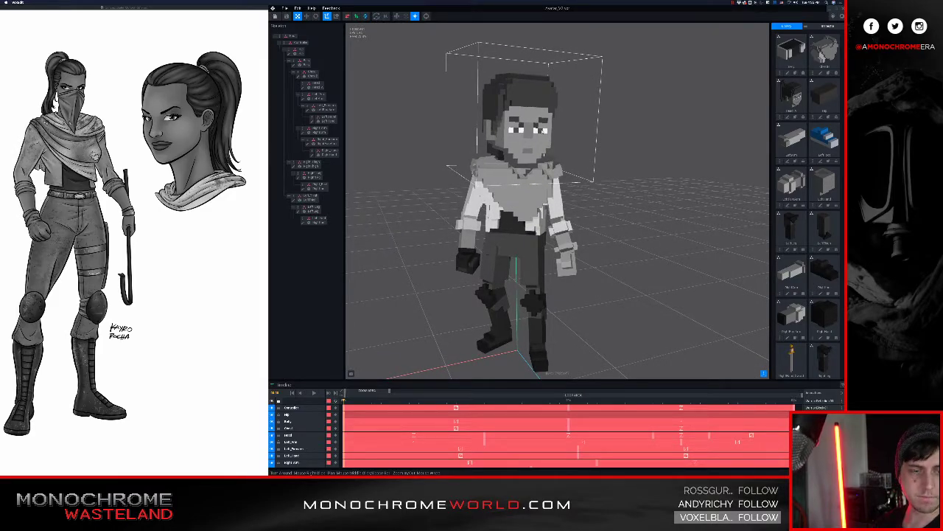
{"action": "left_click", "coordinate": [594, 148]}
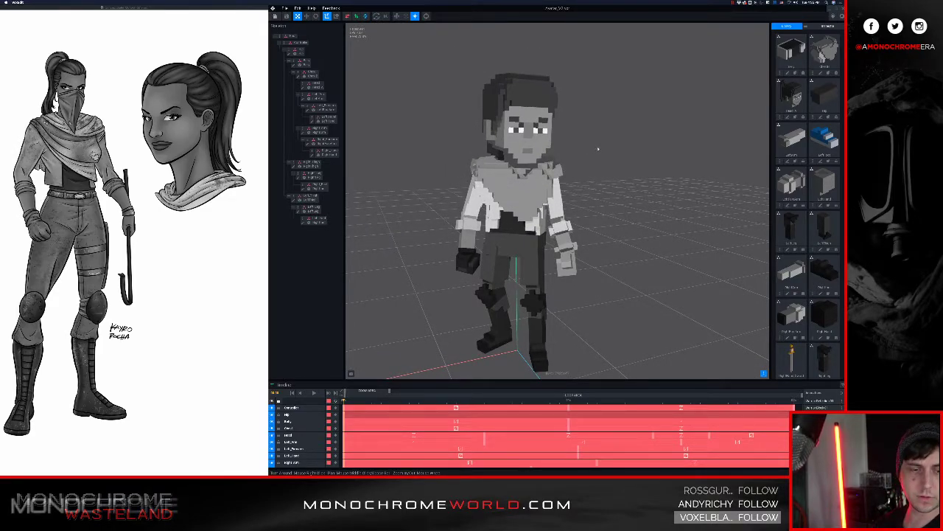